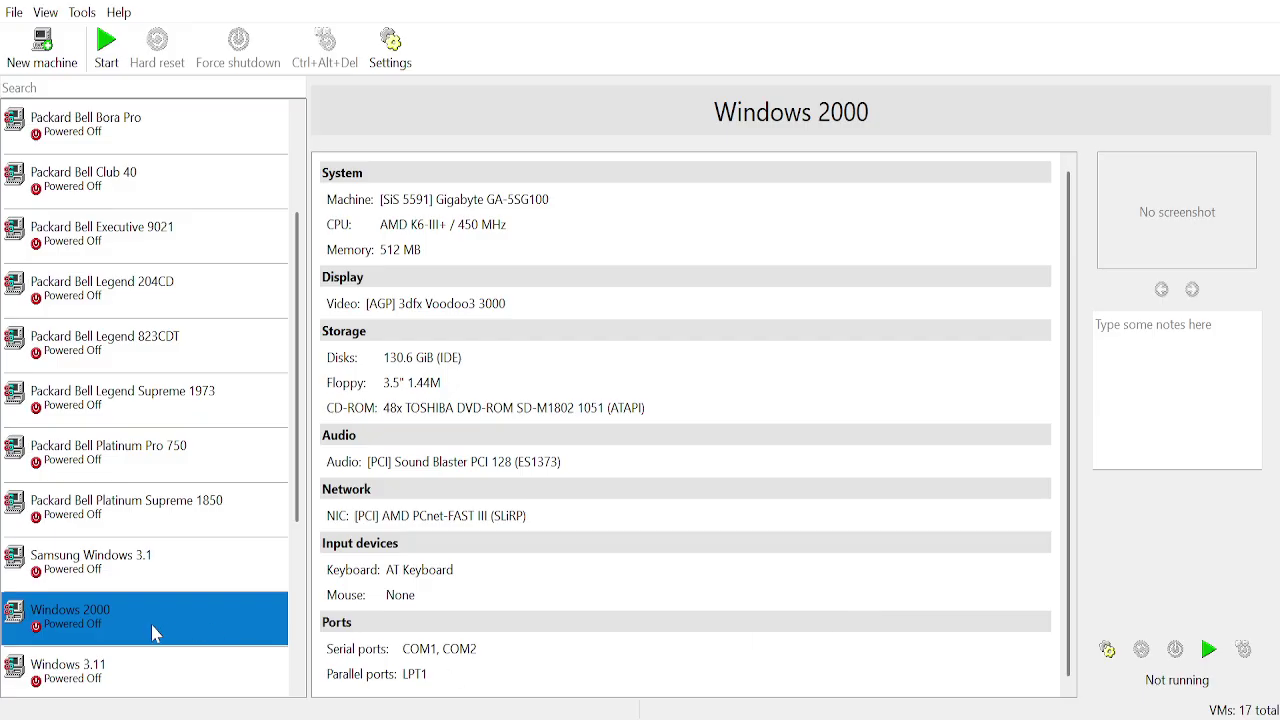
- Launch the Windows 2000 machine from 86Box Manager; it boots to a DISK BOOT FAILURE message
double_click(155, 632)
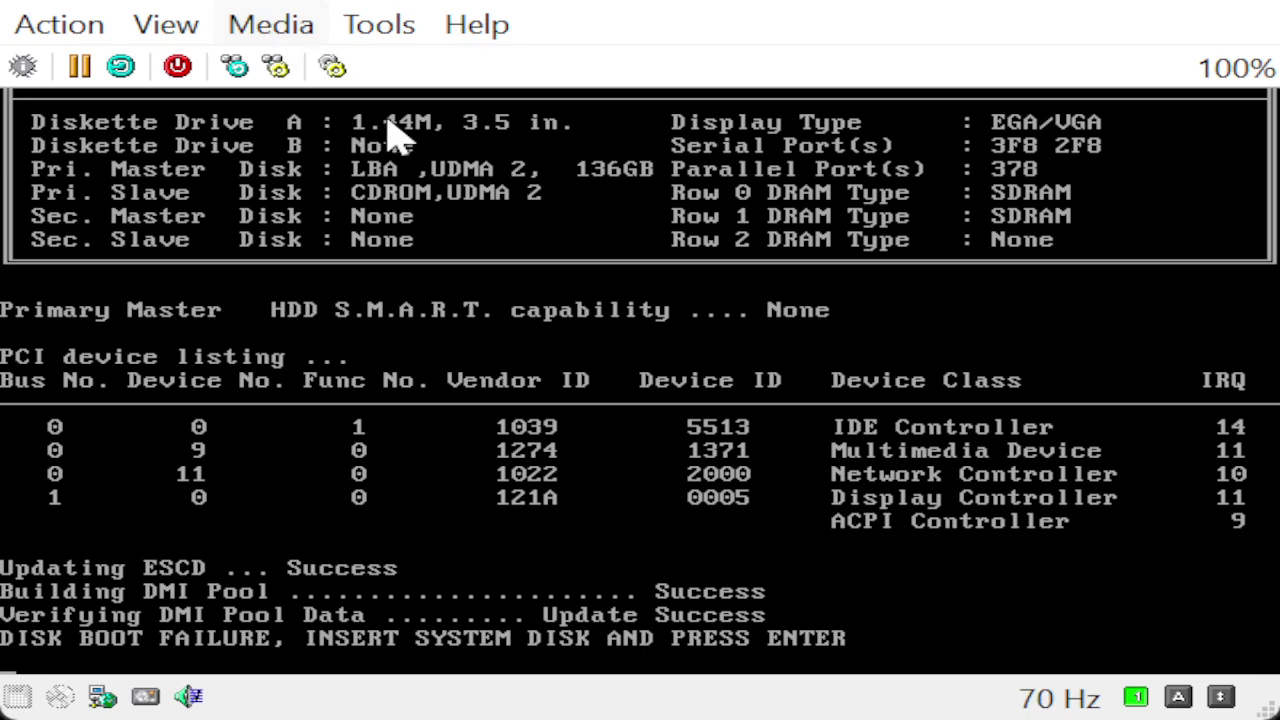
- Mount the Windows 2000 CD image, resume emulation, and request a hard reset
click(1081, 191)
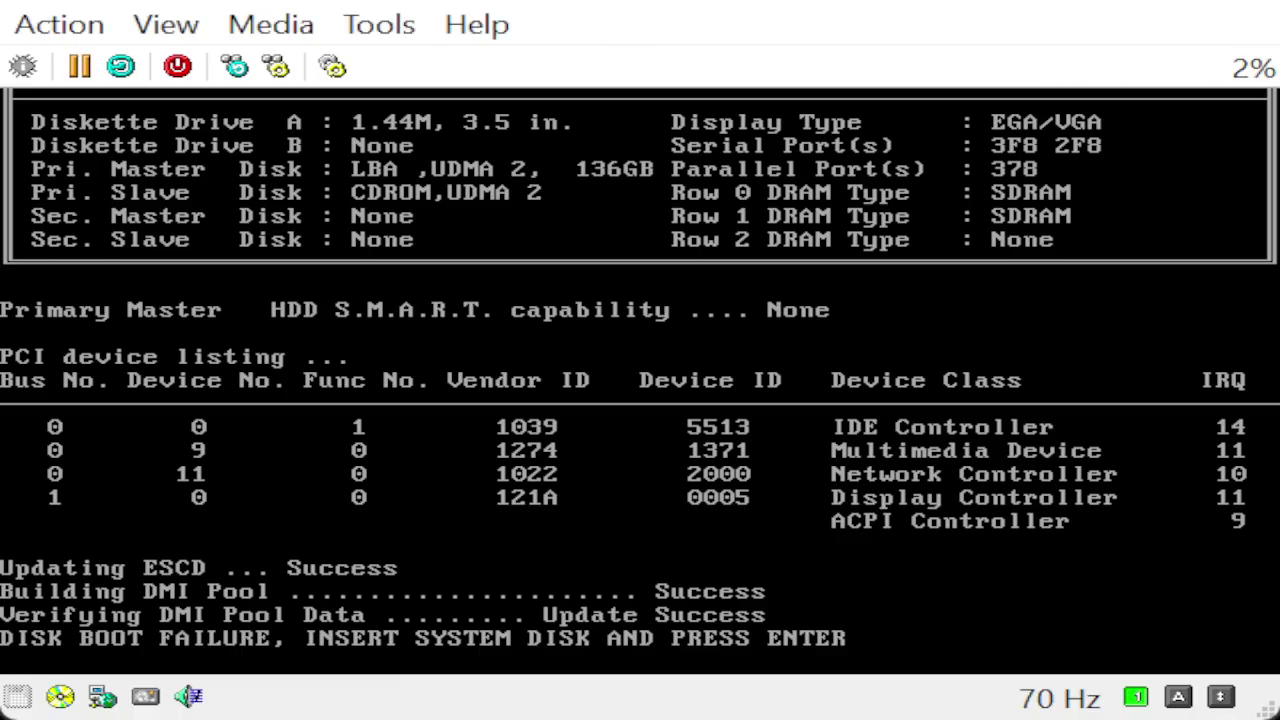
click(80, 66)
click(195, 412)
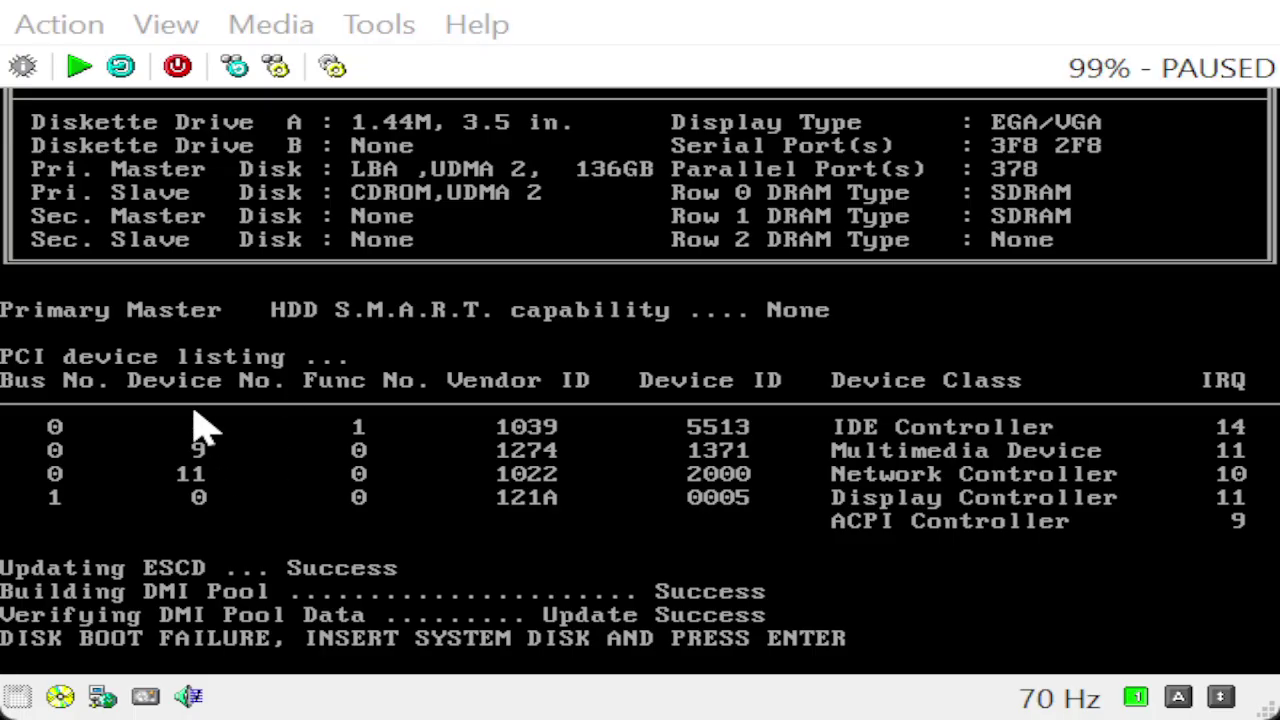
- Confirm the hard reset, enter BIOS setup, and set the boot sequence to CDROM,C,A
key(Return)
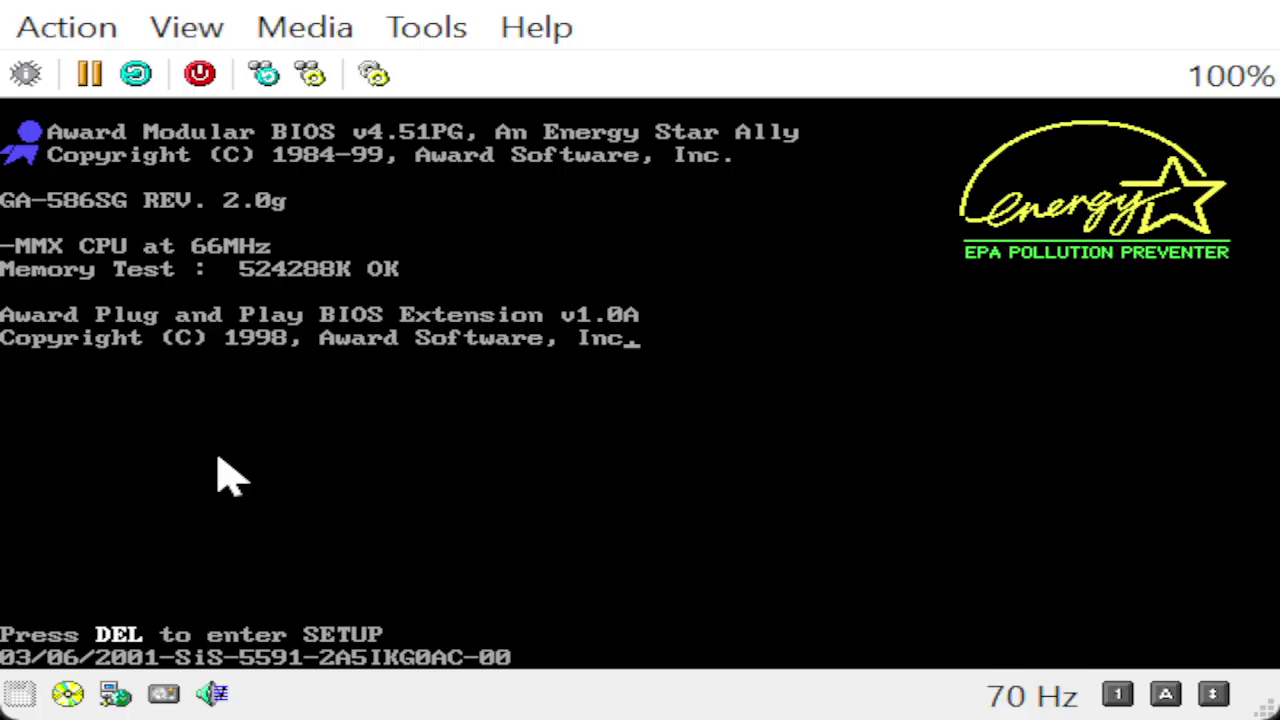
key(Delete)
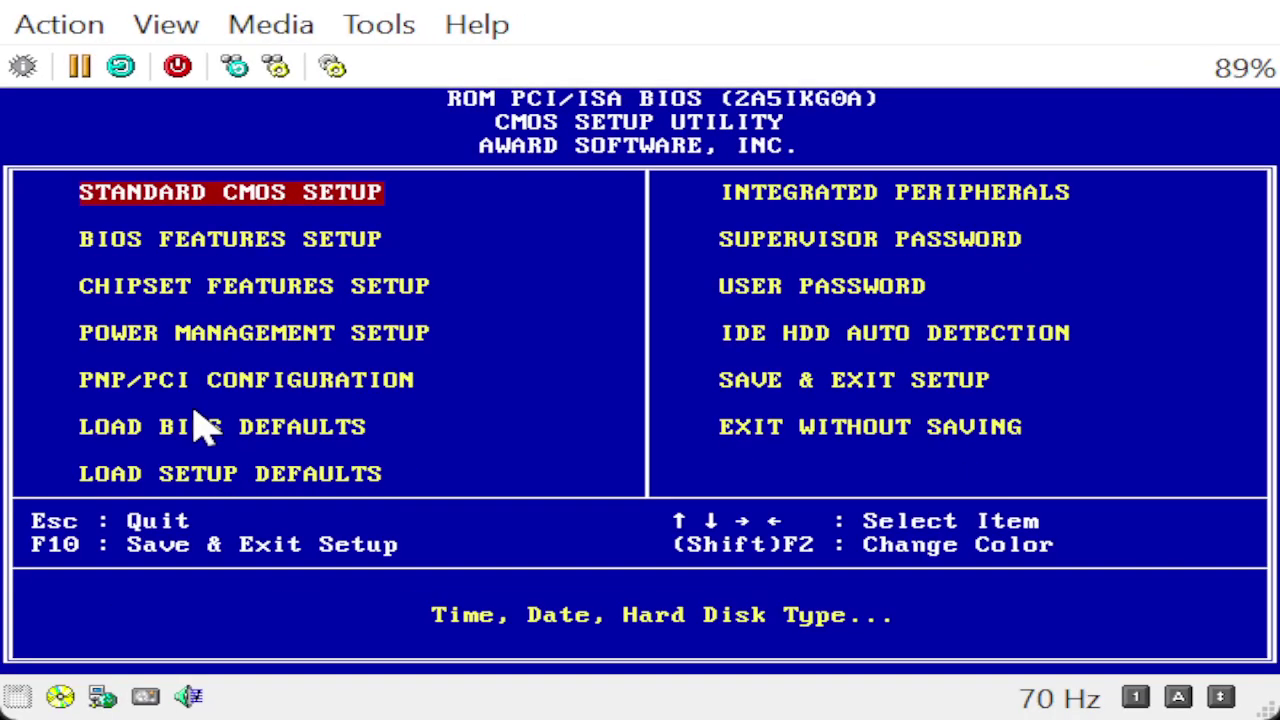
key(Down)
key(Return)
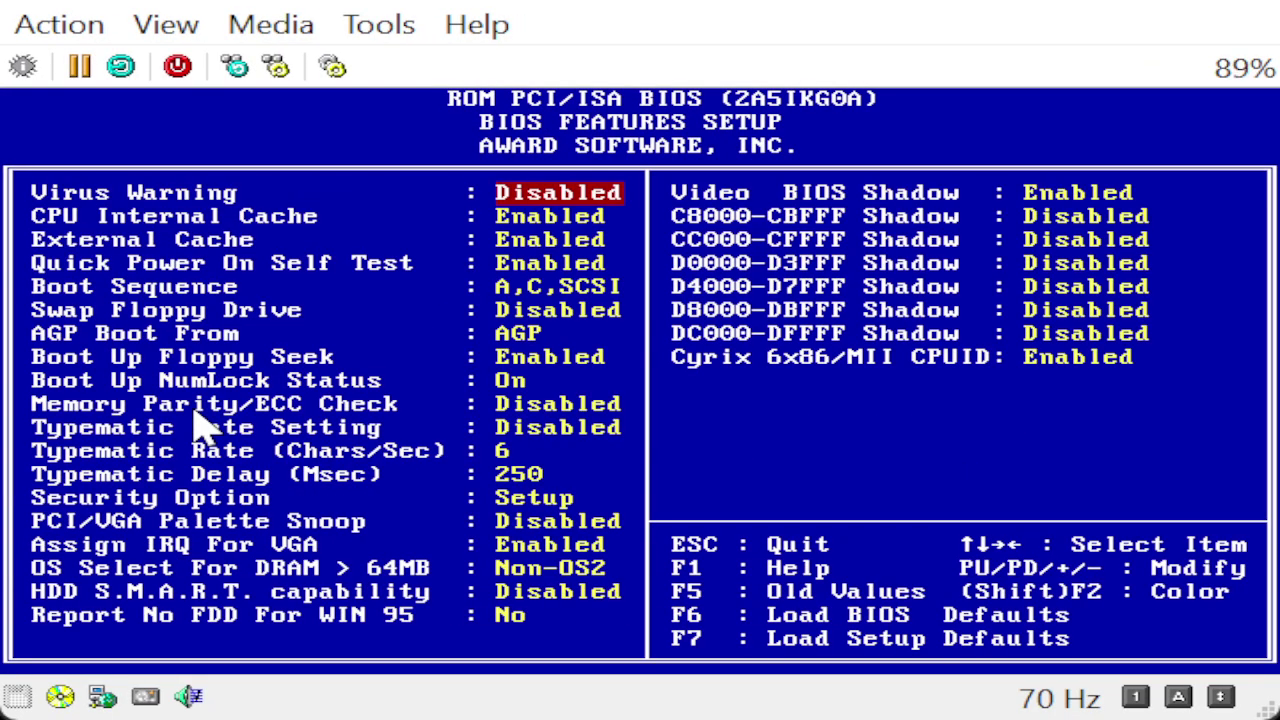
key(Down)
key(Down)
key(Down)
key(Down)
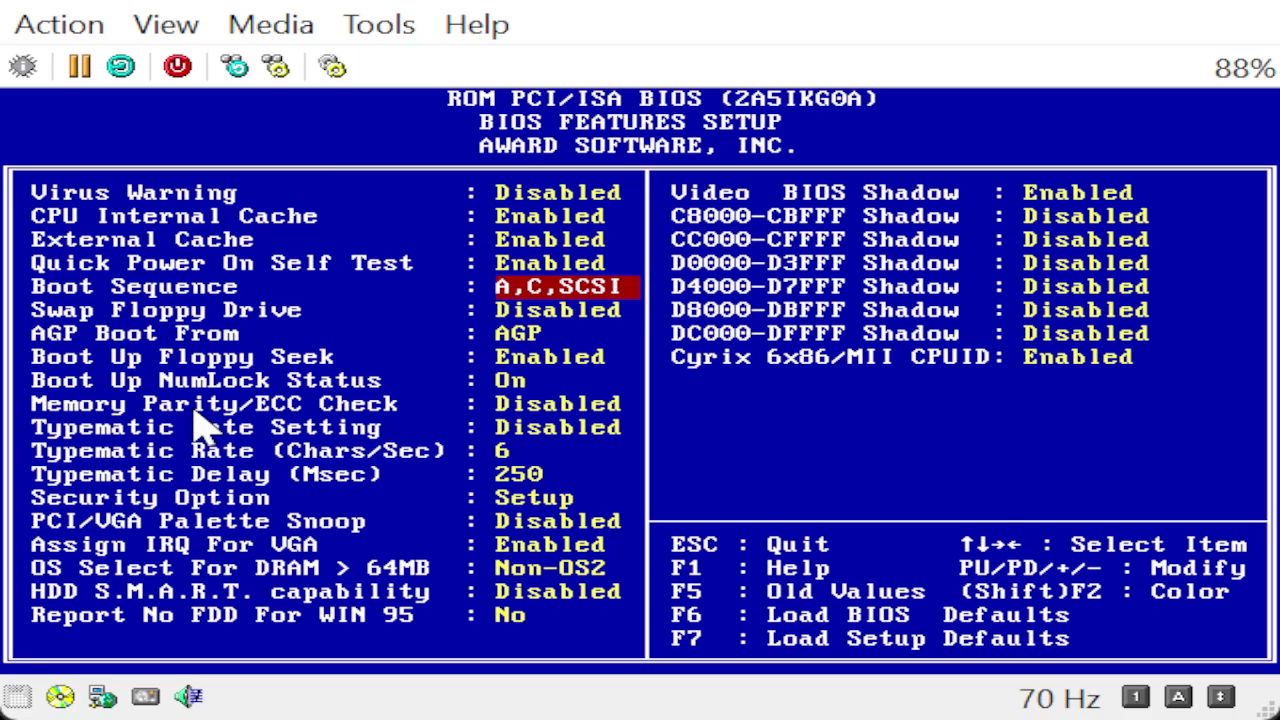
key(Page_Down)
key(Page_Down)
key(Page_Down)
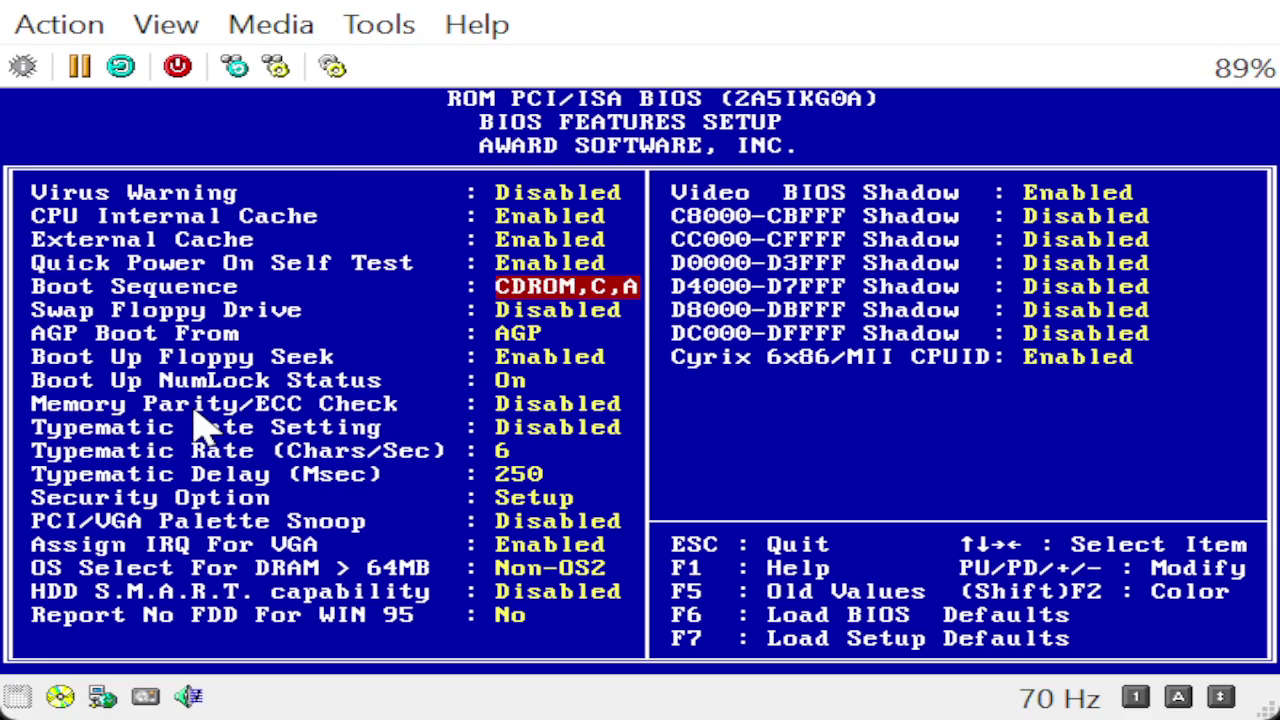
- Save the BIOS settings to CMOS and exit so the machine restarts
key(Escape)
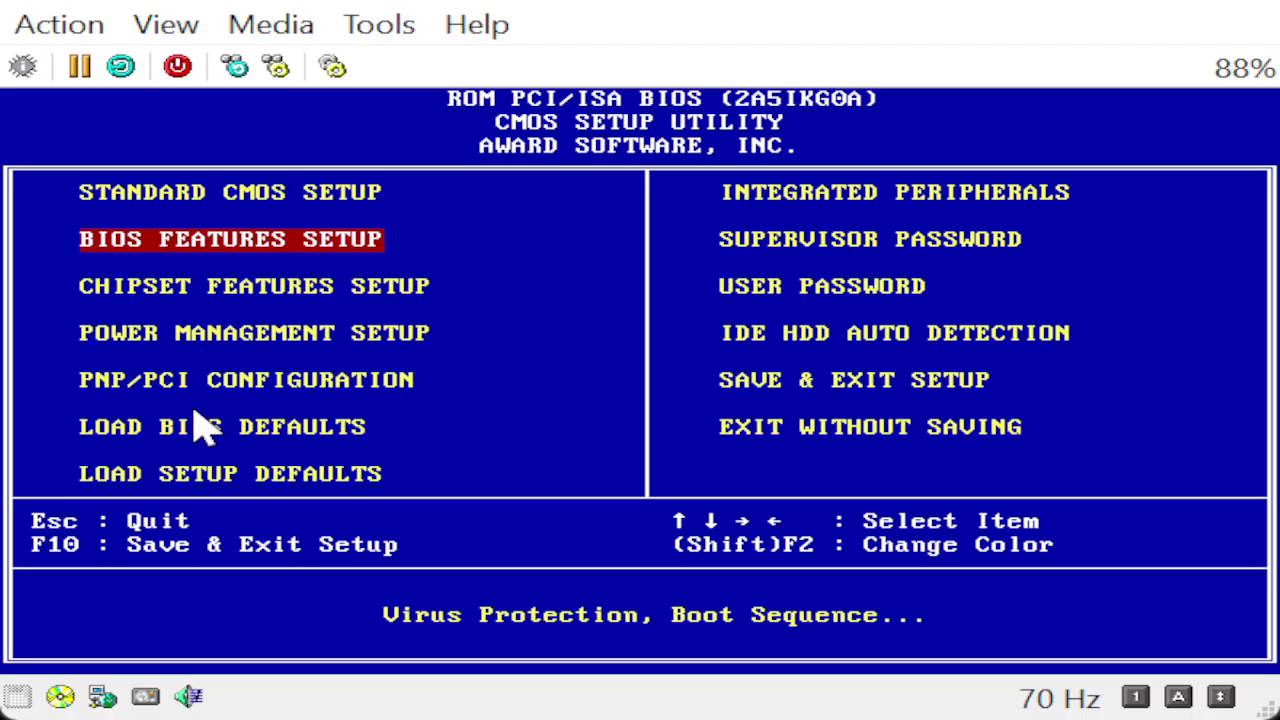
key(Right)
key(Down)
key(Down)
key(Down)
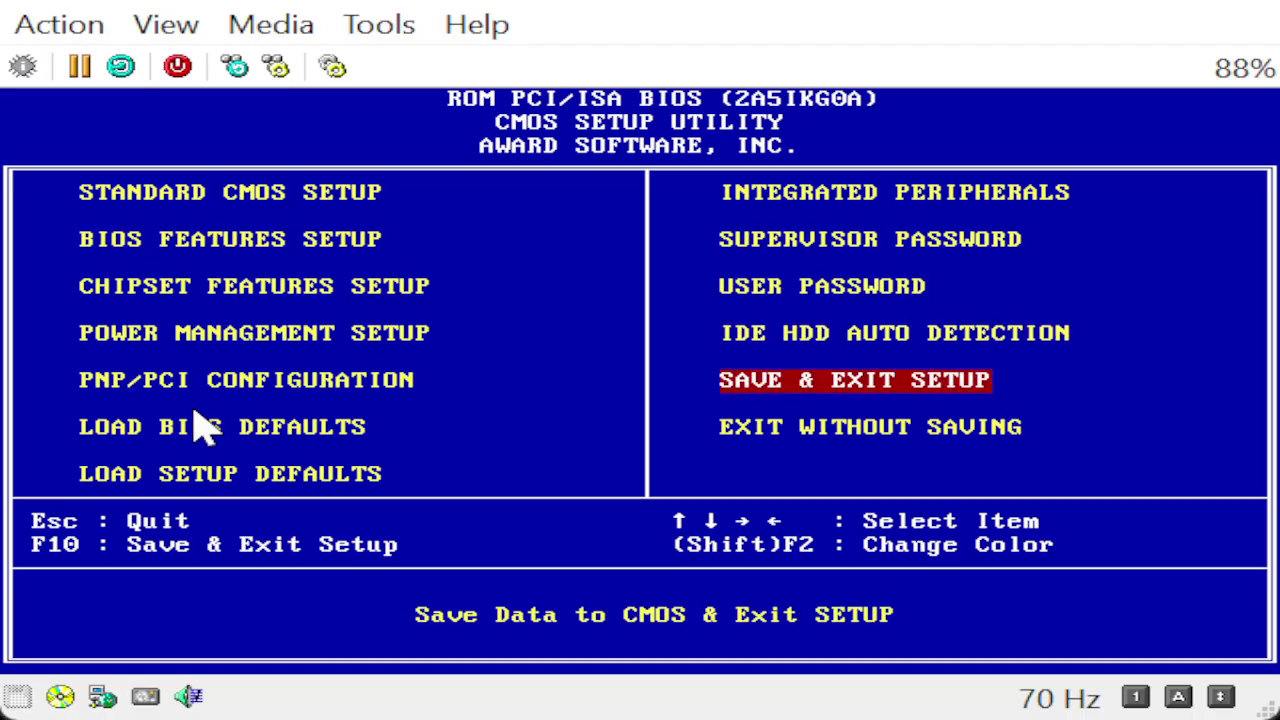
key(Return)
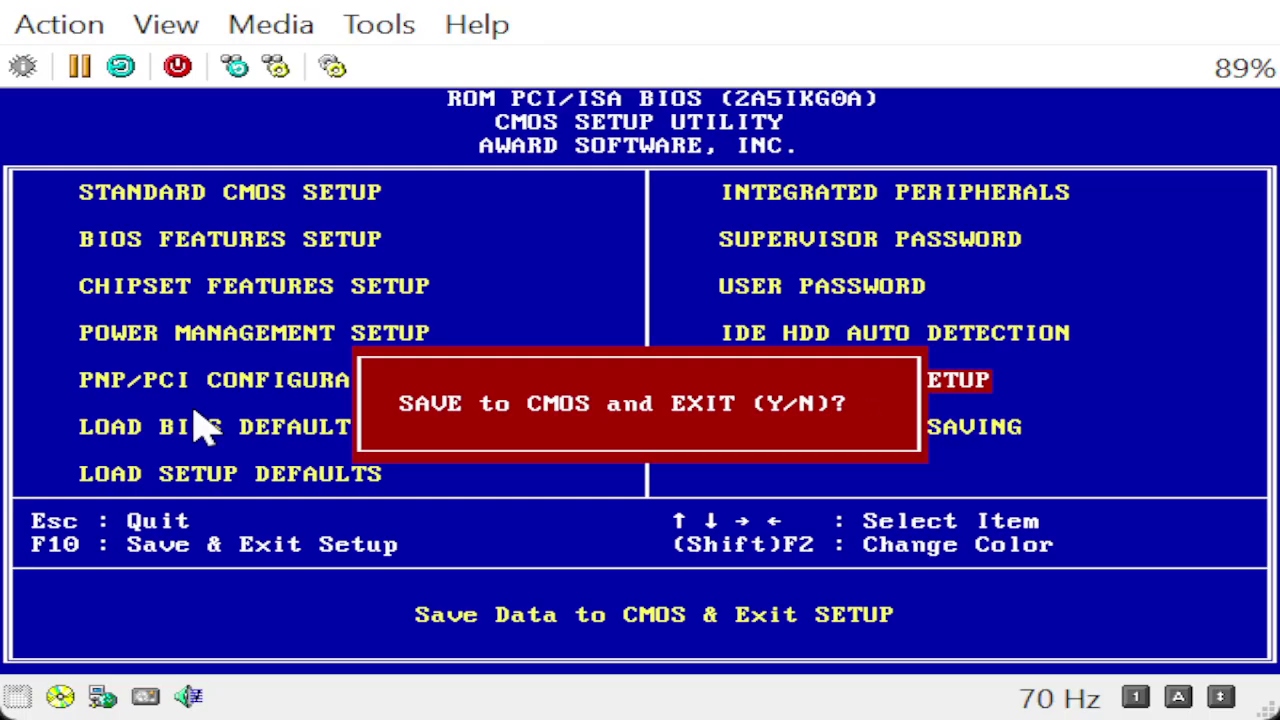
text(y)
key(Return)
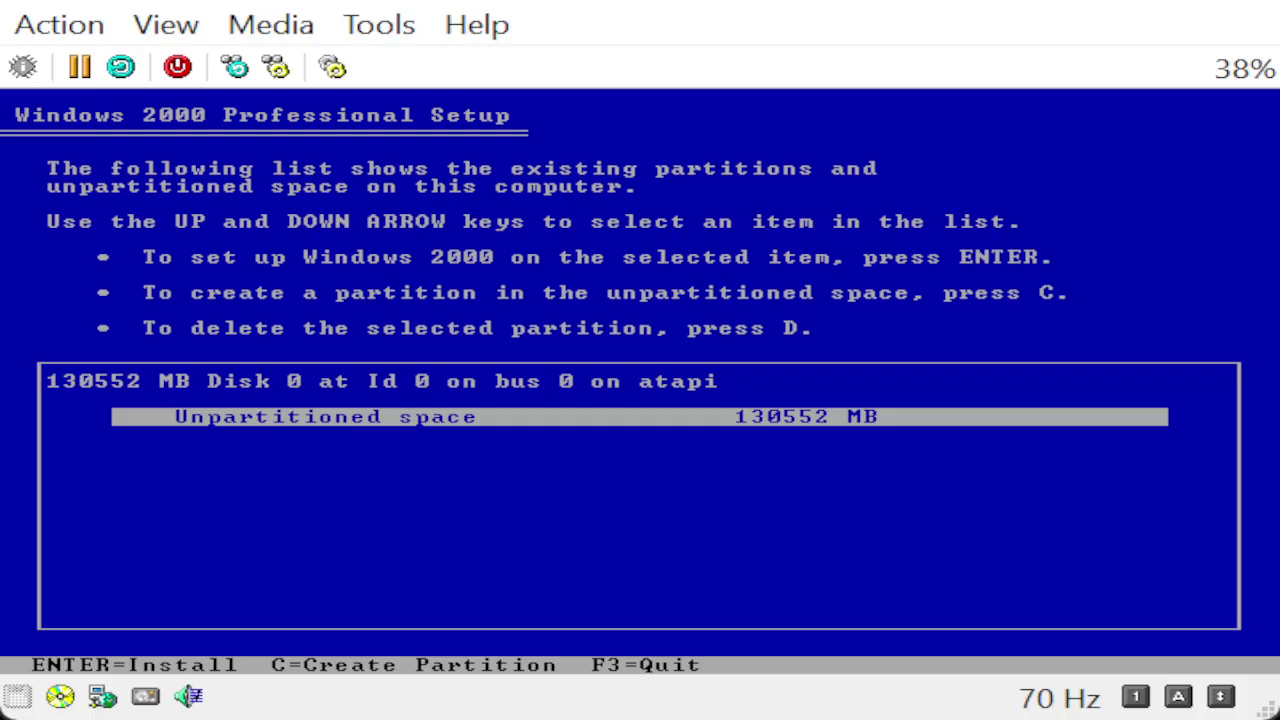
- Create the 130544 MB C: partition on the unpartitioned space and format it with NTFS
key(Return)
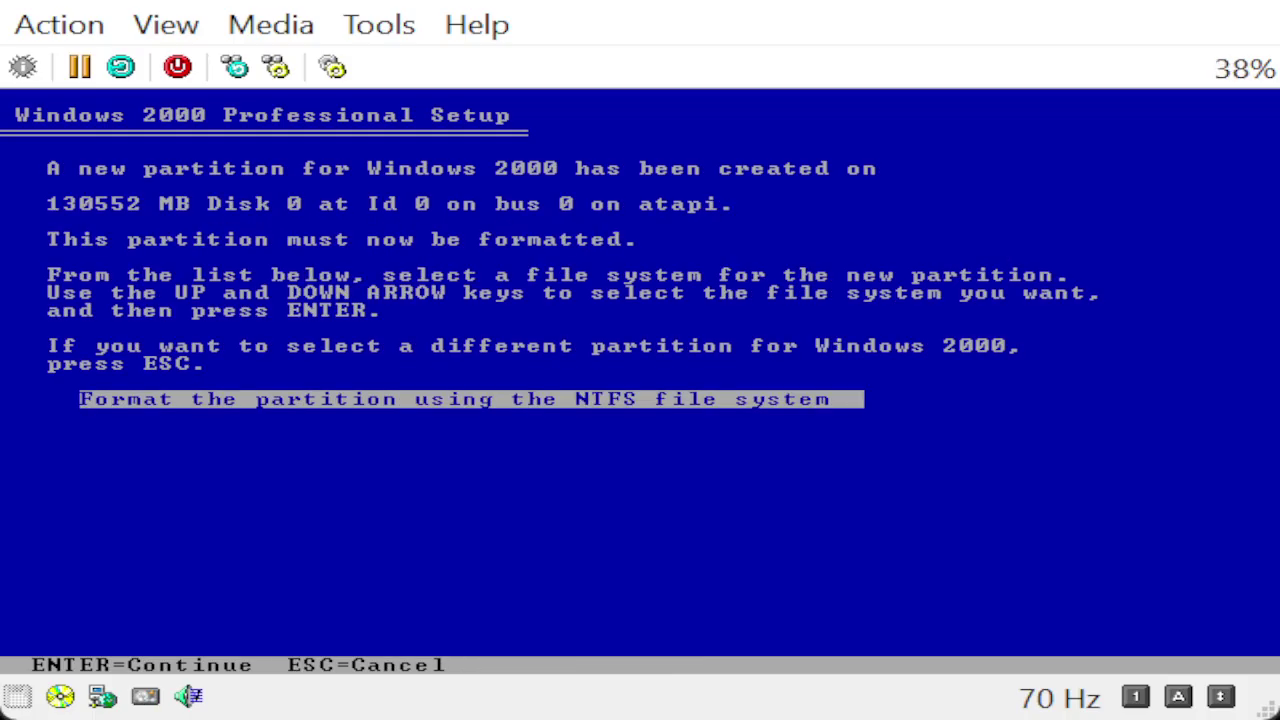
key(Return)
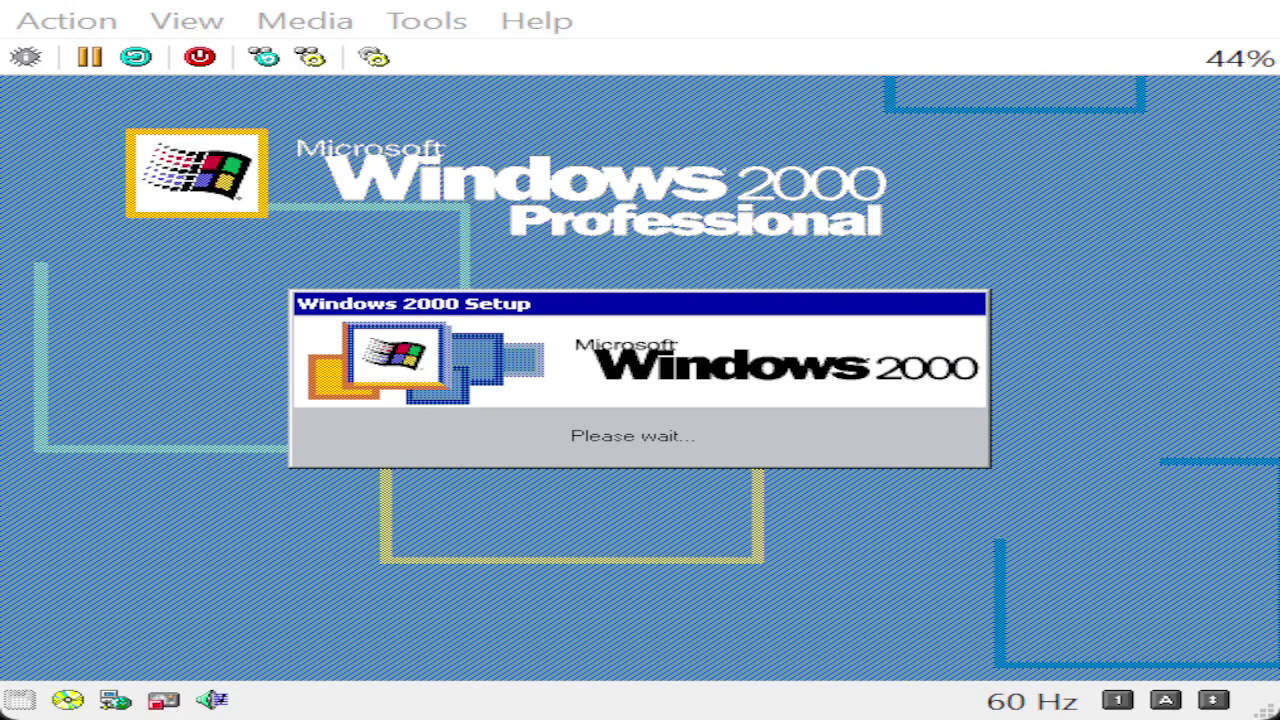
- Pause the emulated machine while Windows 2000 Setup shows Please wait
click(89, 57)
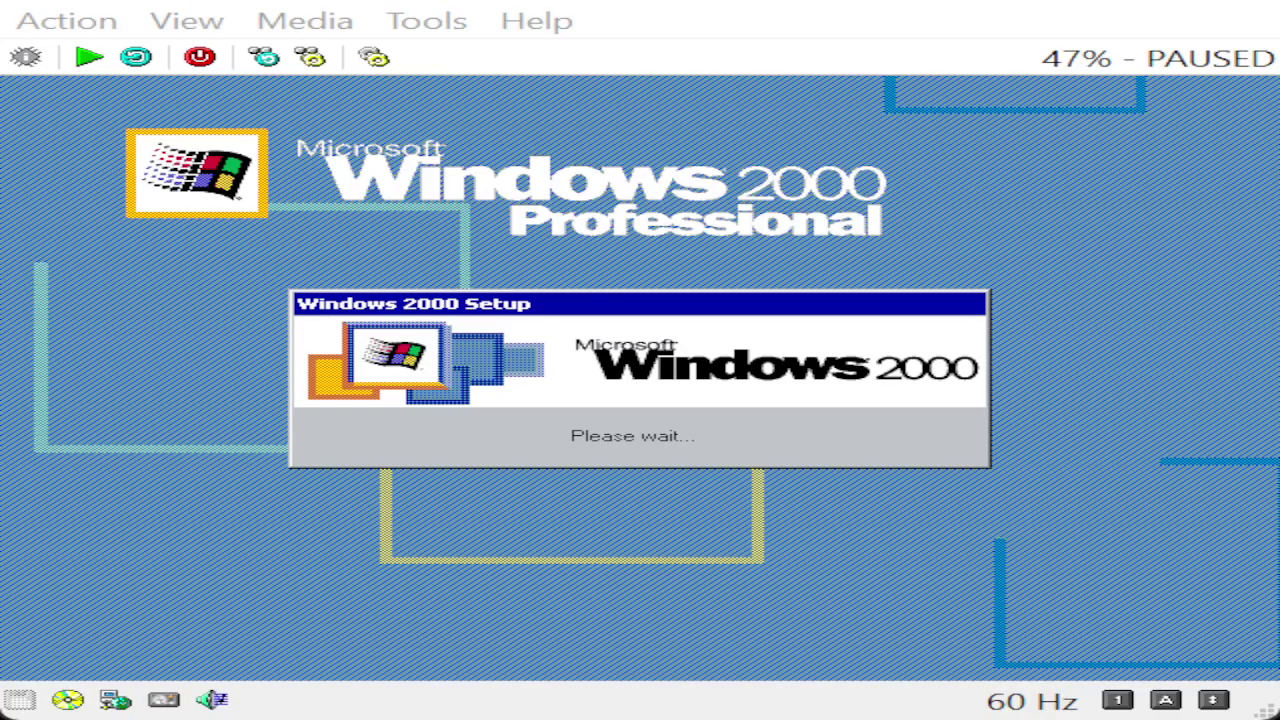
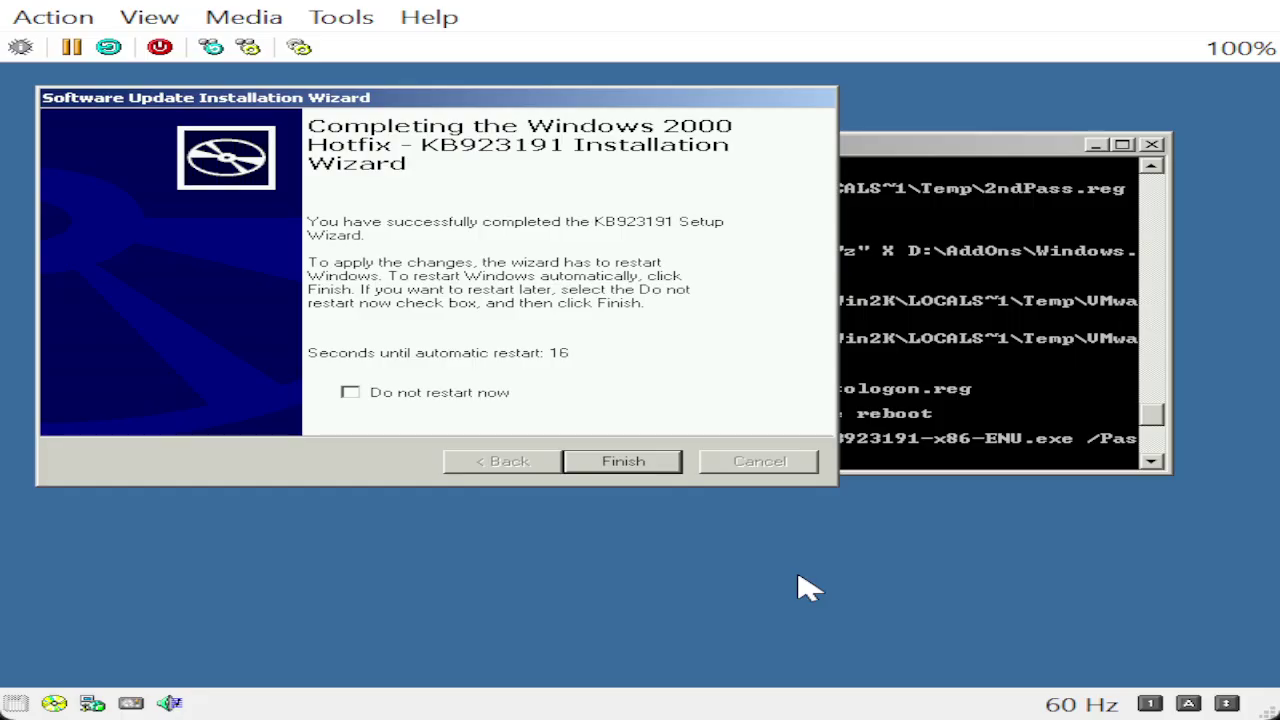
- Finish the hotfix wizard so Windows 2000 starts its restart countdown
key(Return)
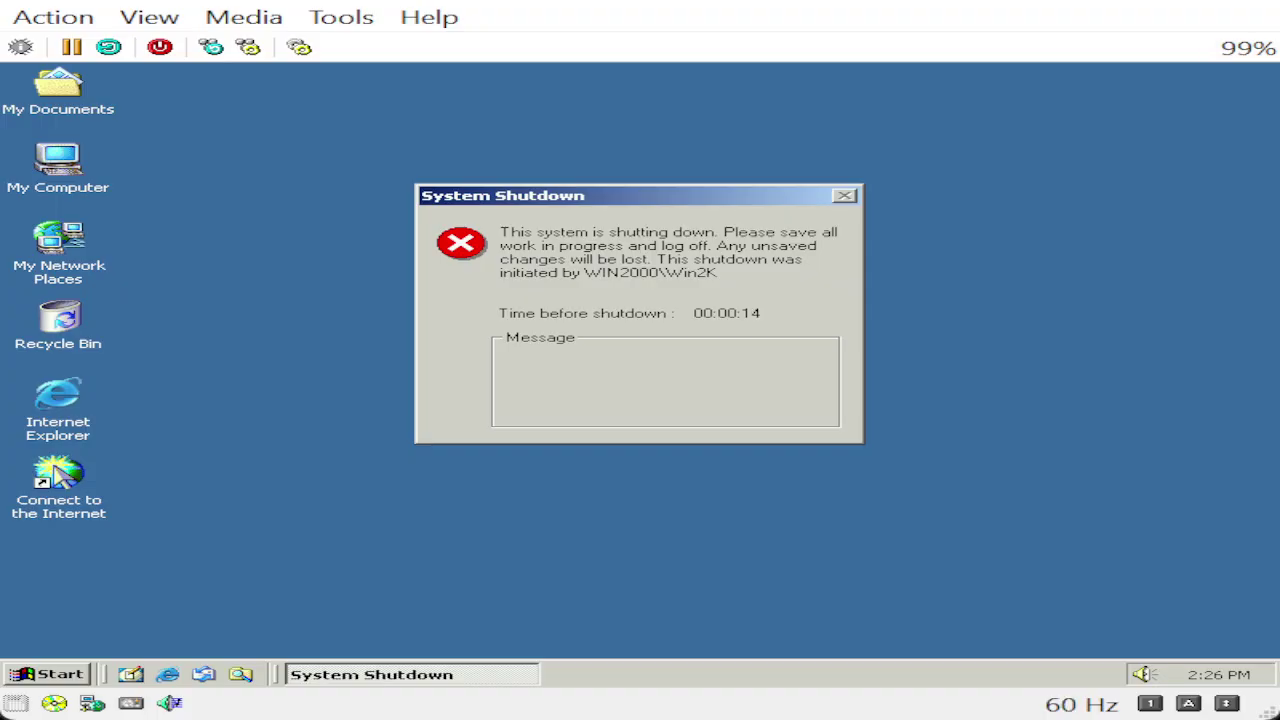
- Shut down Windows 2000 using the Start menu's Shut Down entry
key(super)
key(Up)
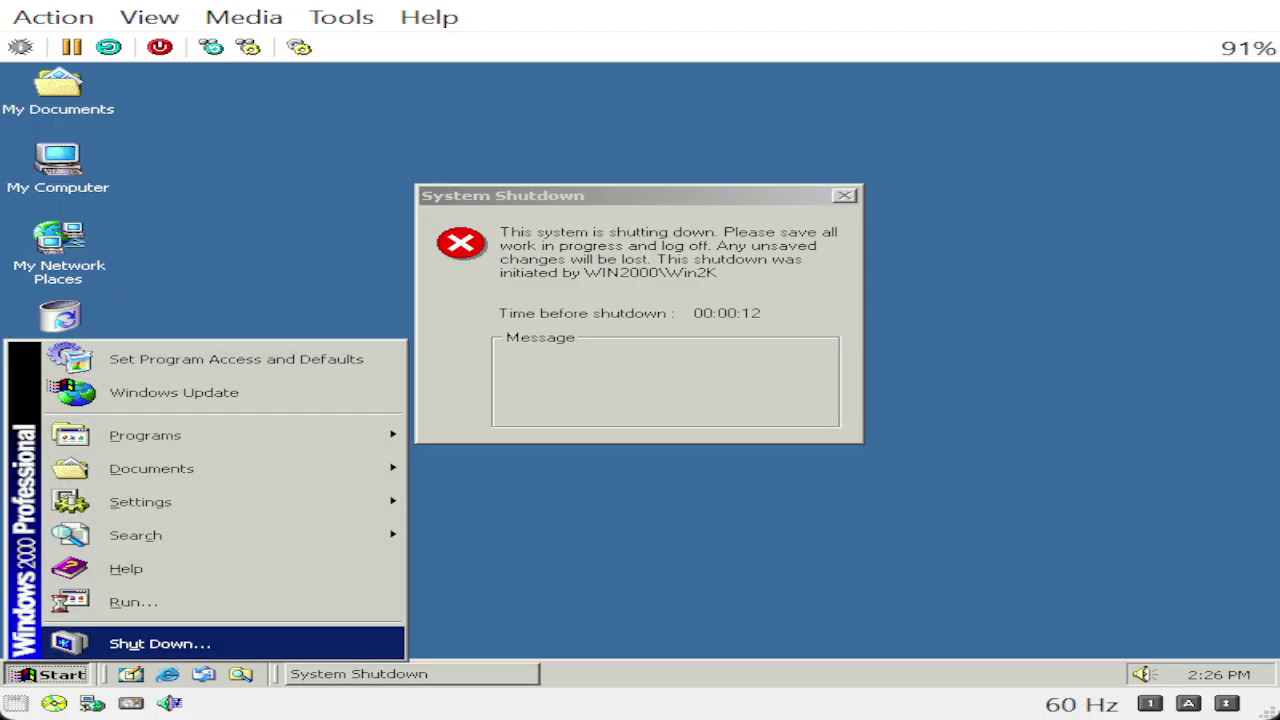
key(Return)
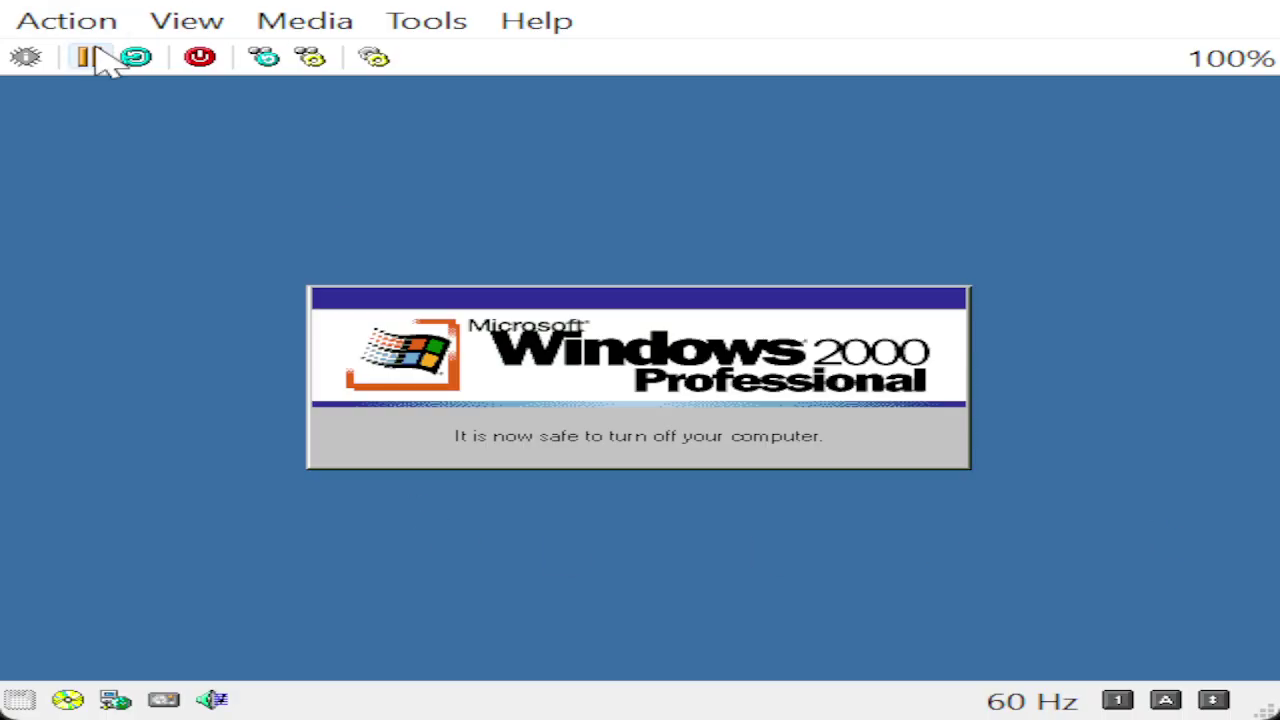
- Exit the emulated machine and relaunch the Windows 2000 VM from 86Box Manager
click(91, 12)
click(193, 524)
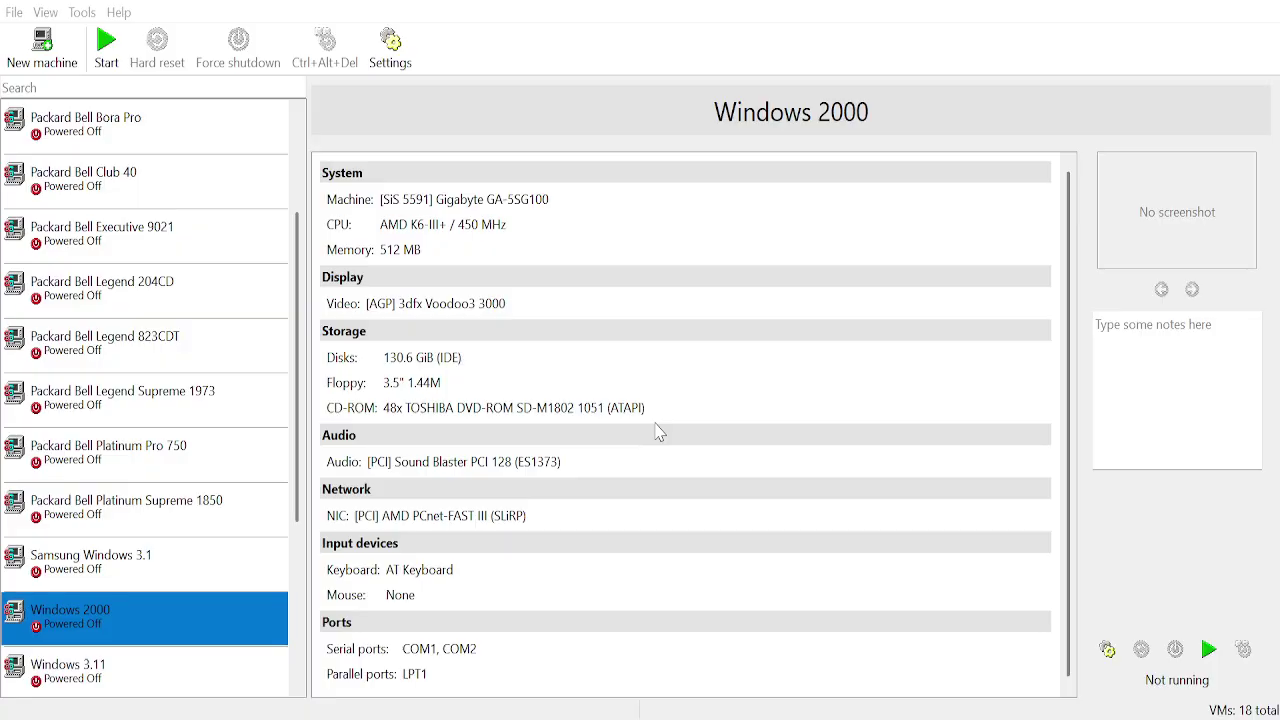
click(658, 432)
double_click(182, 620)
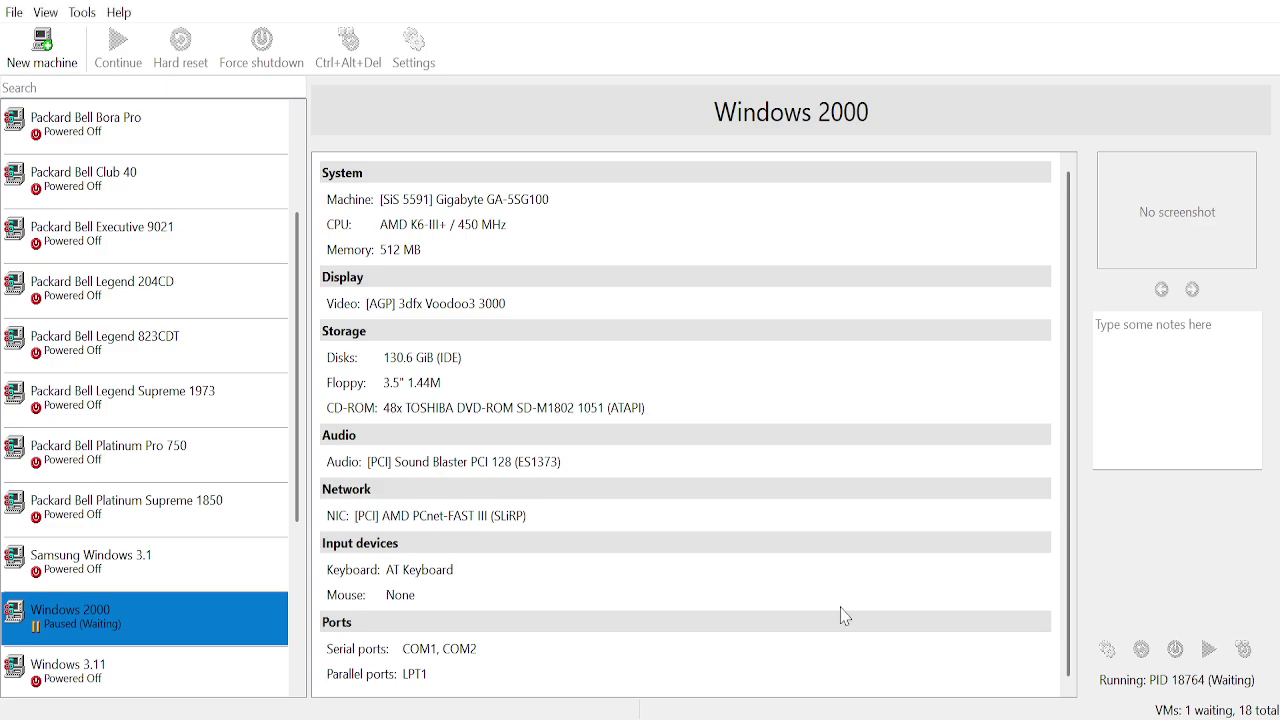
- Start the Windows 2000 machine and let it boot to the desktop
click(107, 62)
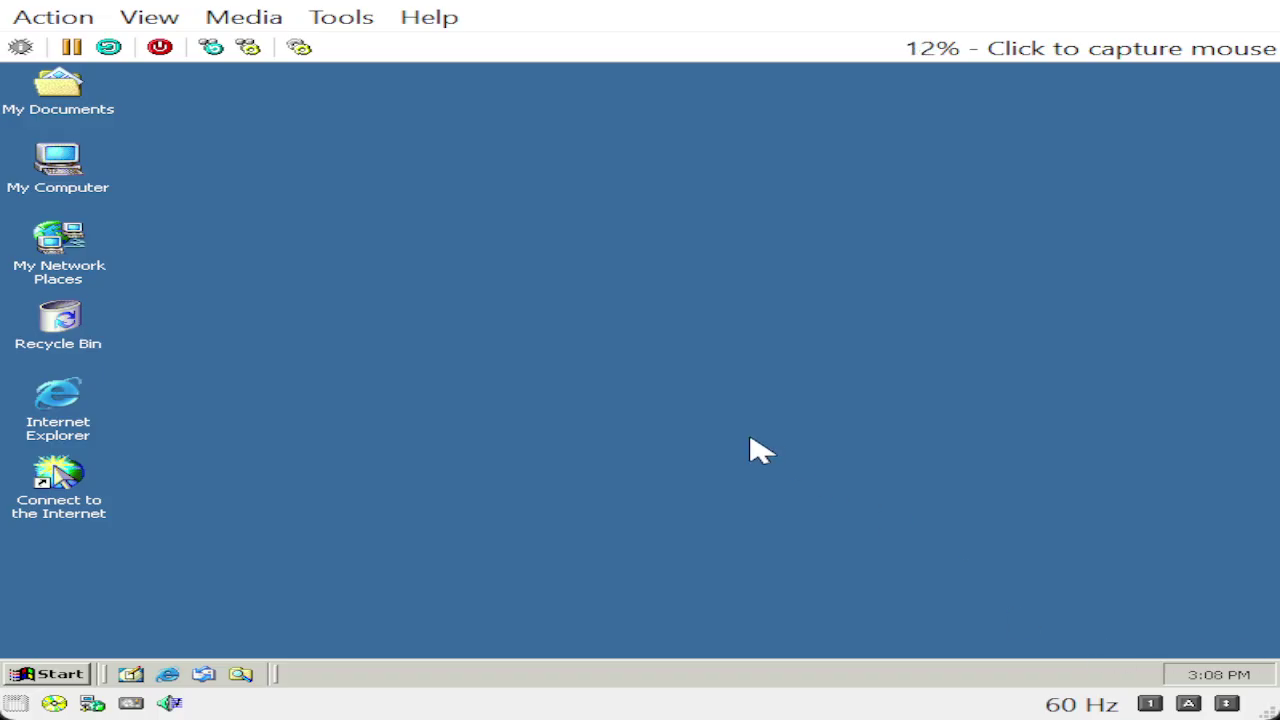
- Capture the mouse in the VM, try the Start menu, then release and recapture the mouse
click(55, 467)
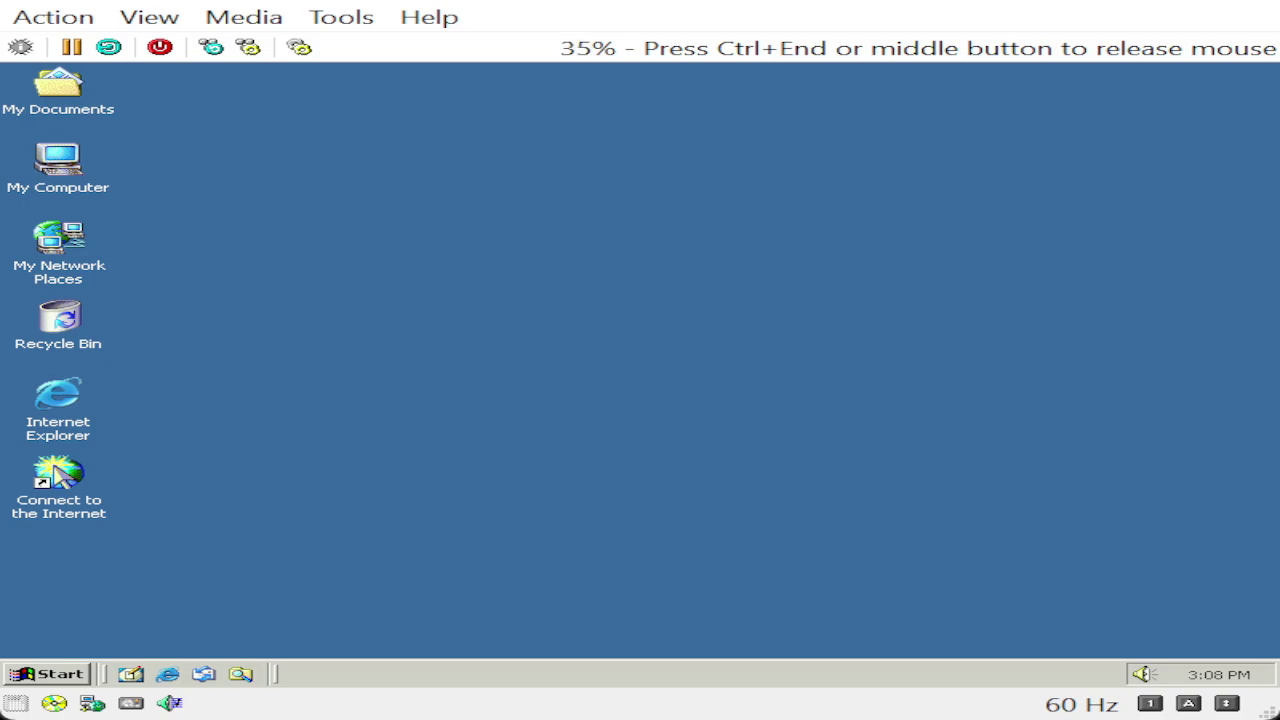
key(ctrl+Escape)
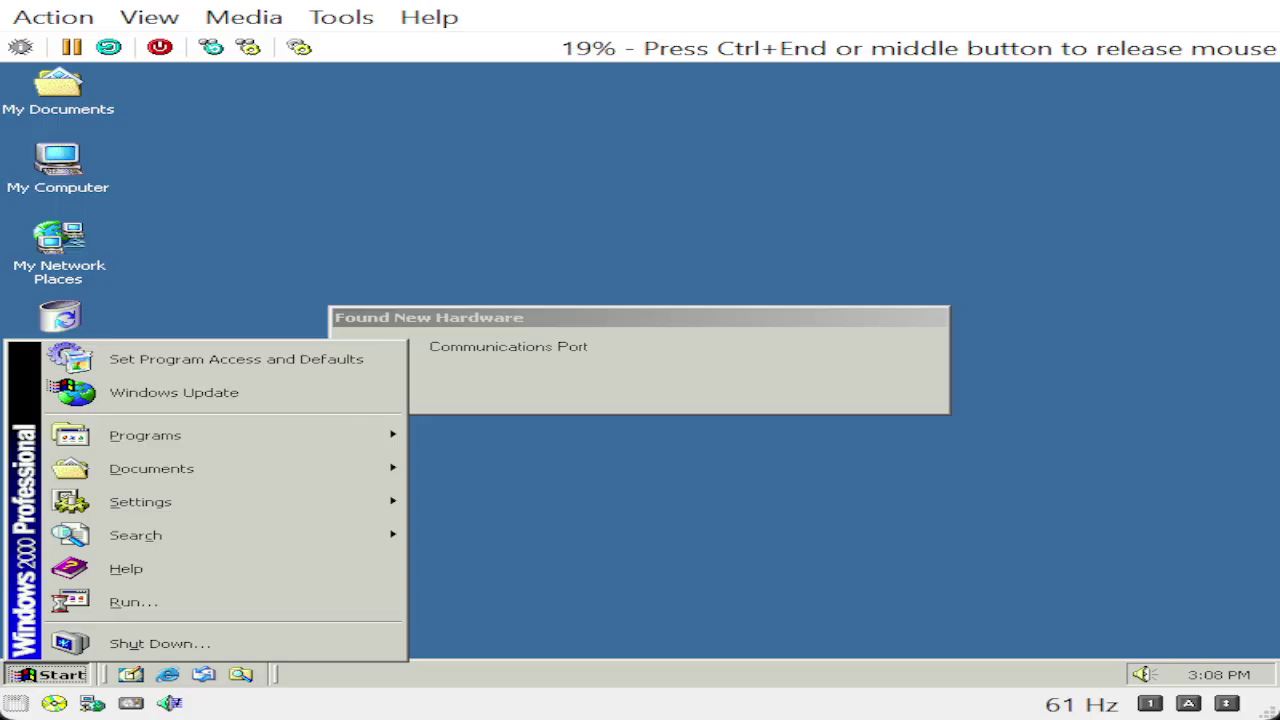
key(Escape)
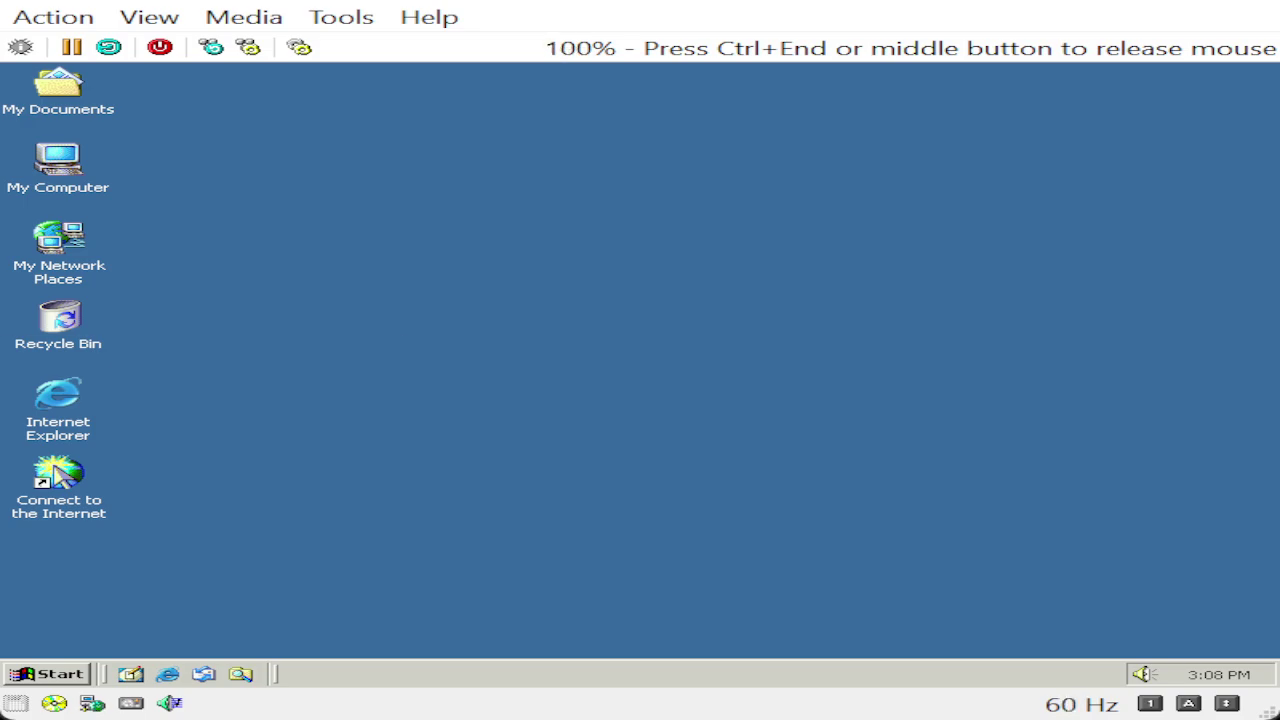
key(super)
key(Up)
key(Up)
key(Up)
key(Up)
key(Up)
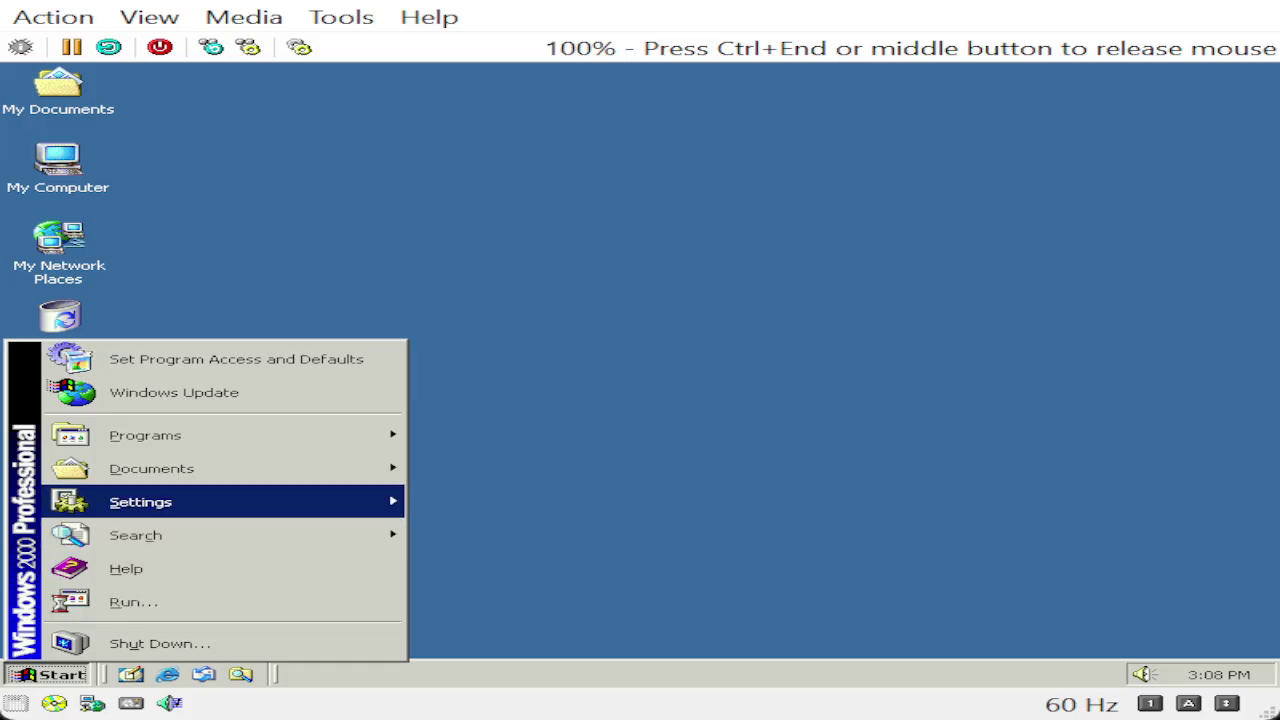
key(Escape)
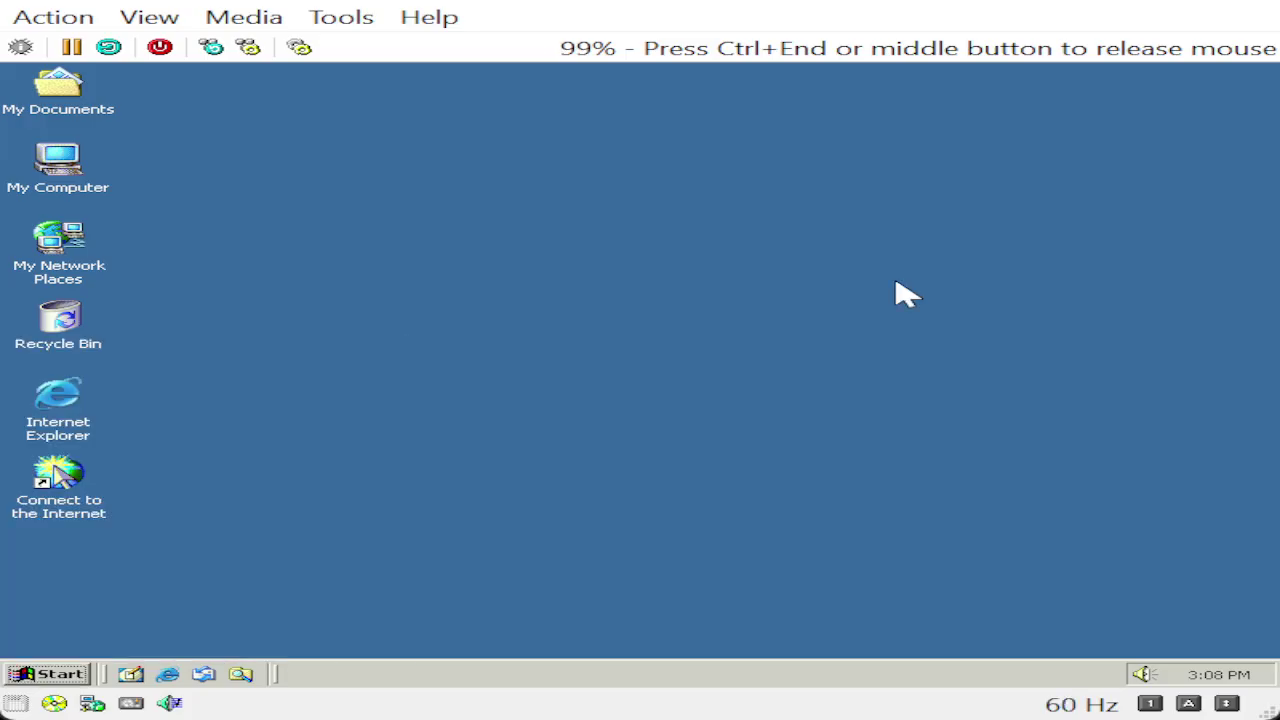
key(ctrl+End)
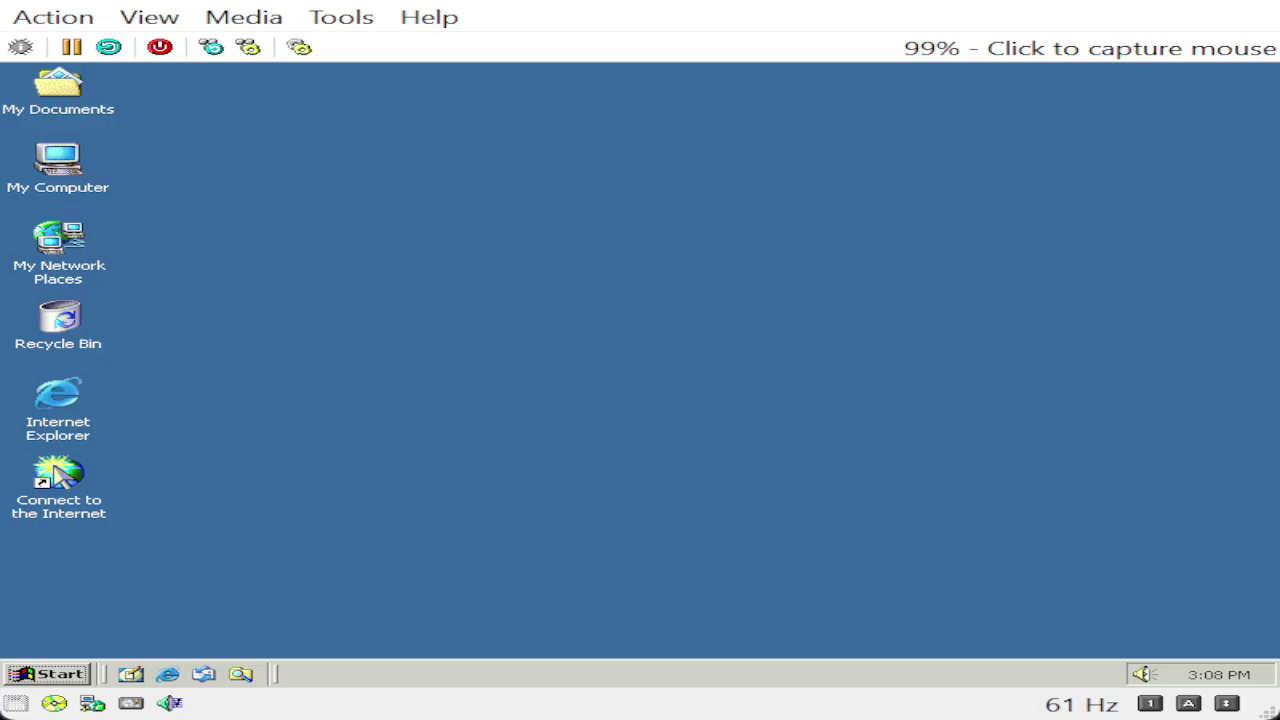
click(56, 468)
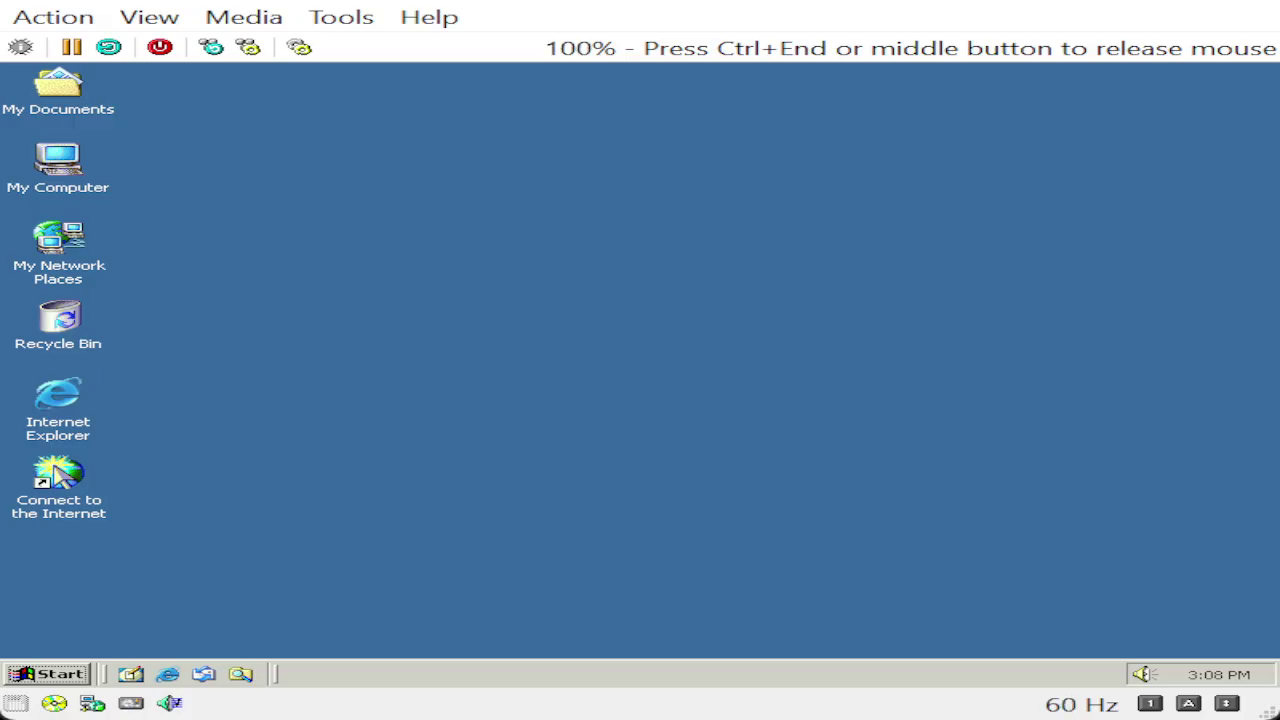
- Open the Start menu and expand Settings, passing the Programs and Documents submenus
key(super)
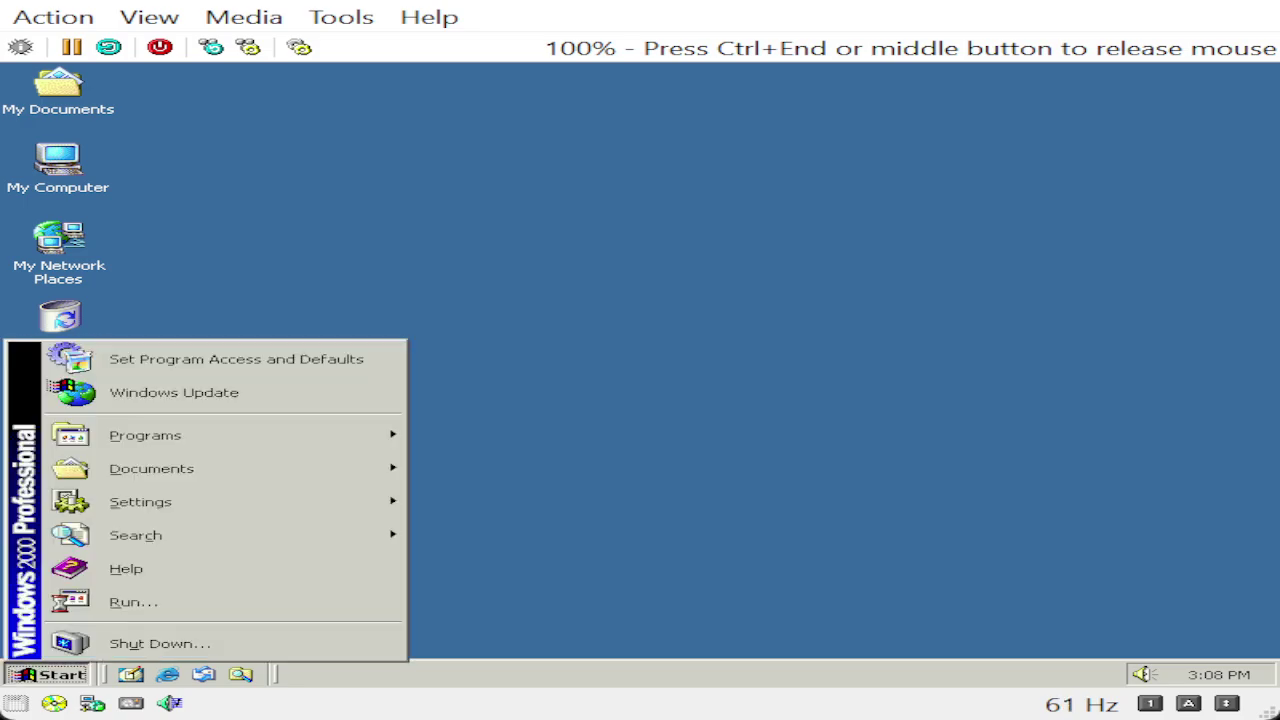
key(Up)
key(Up)
key(Up)
key(Up)
key(Up)
key(Up)
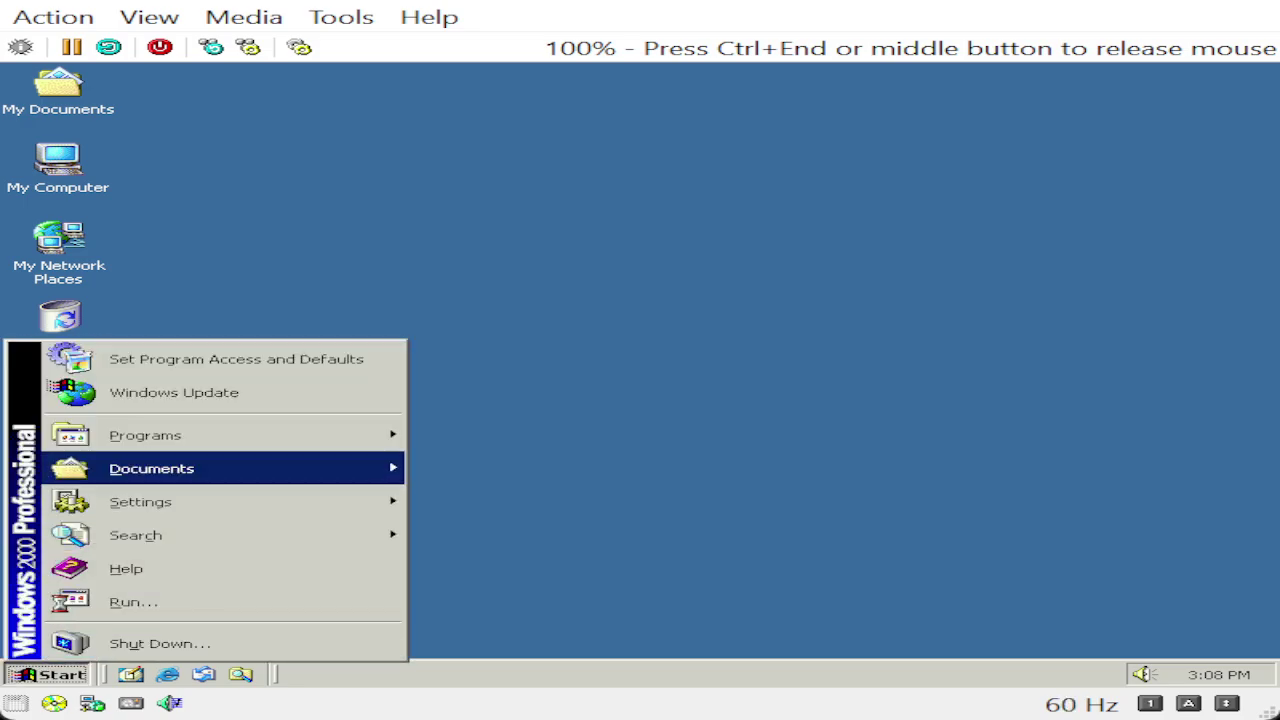
key(Up)
key(Right)
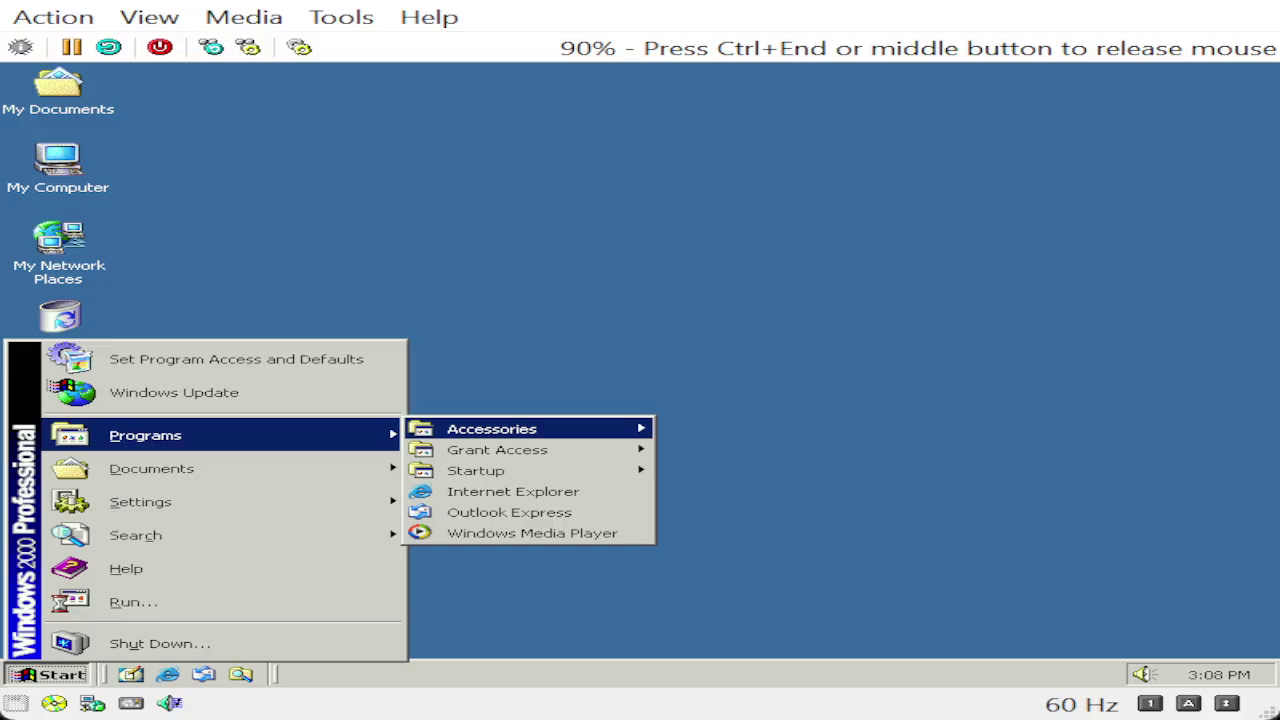
key(Left)
key(Down)
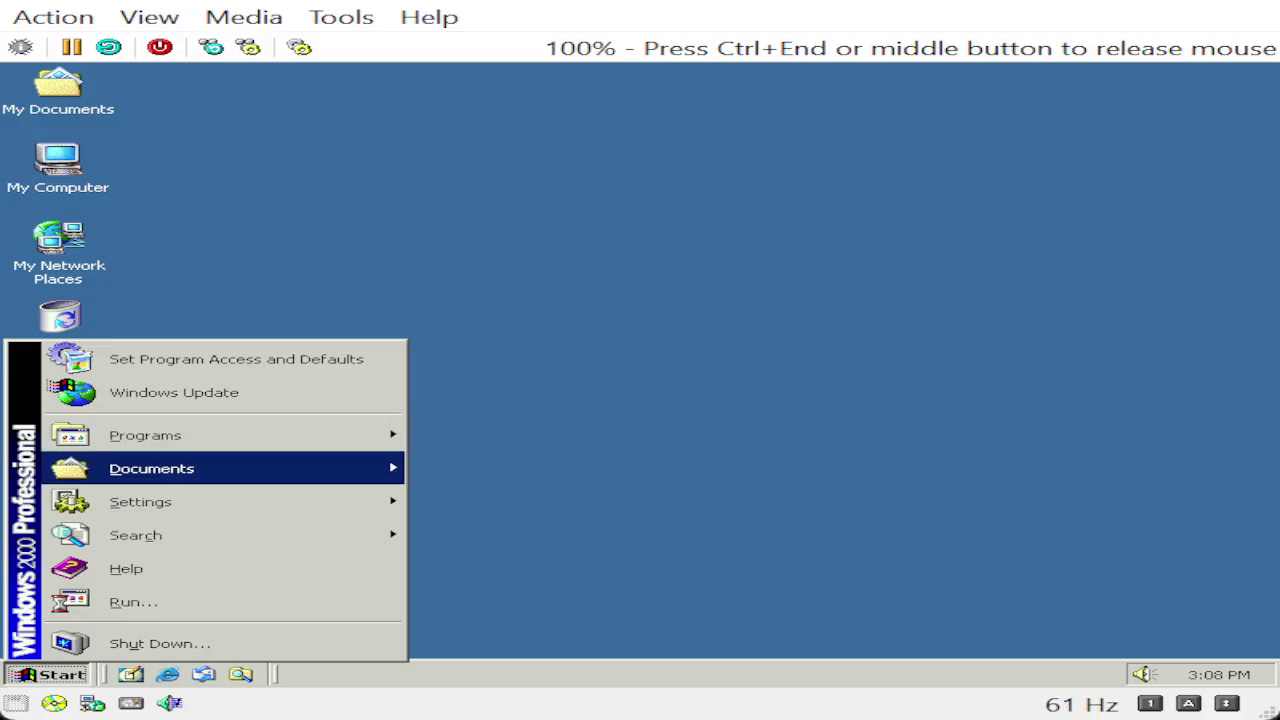
key(Right)
key(Left)
key(Down)
key(Right)
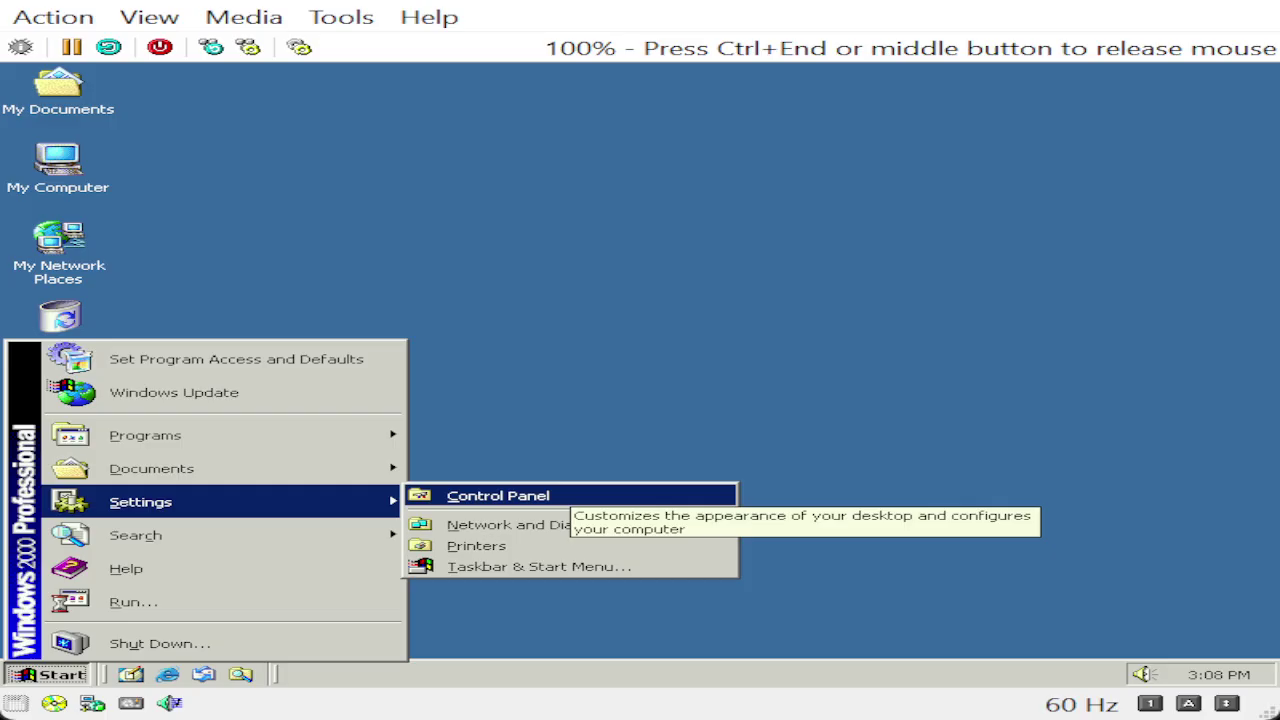
- Open Control Panel and select the Add/Remove Hardware icon
key(Return)
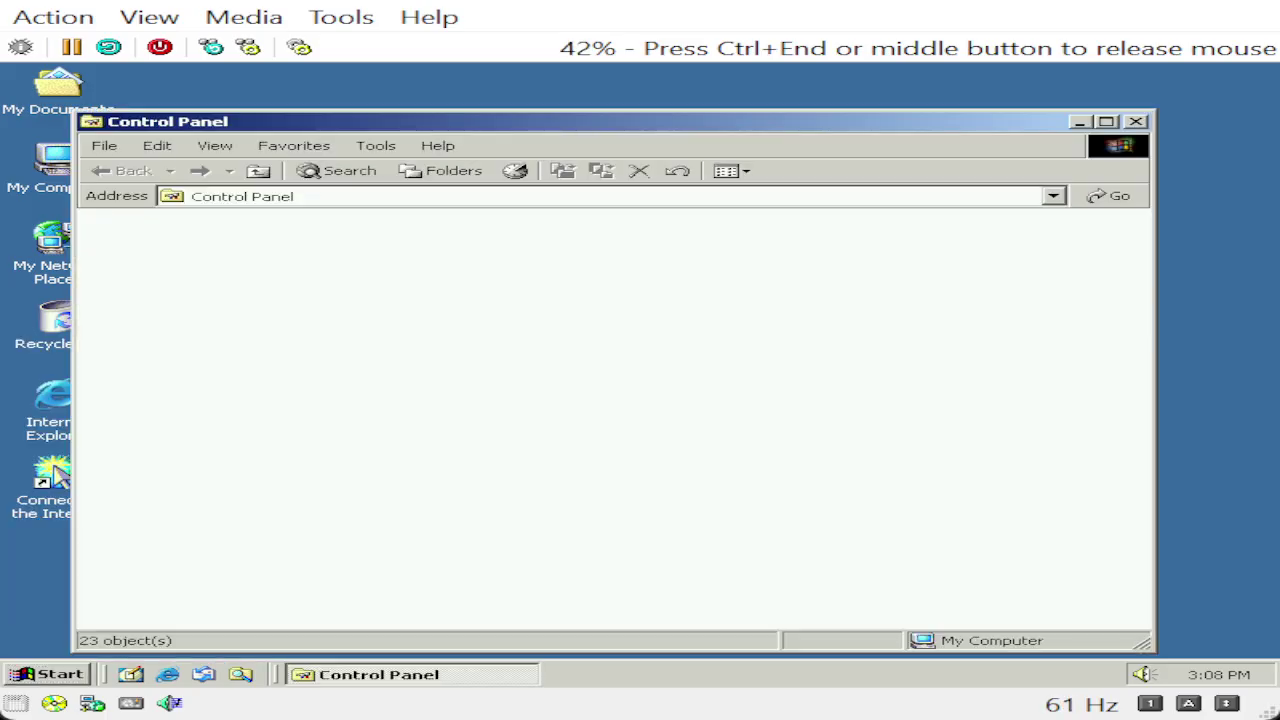
key(Down)
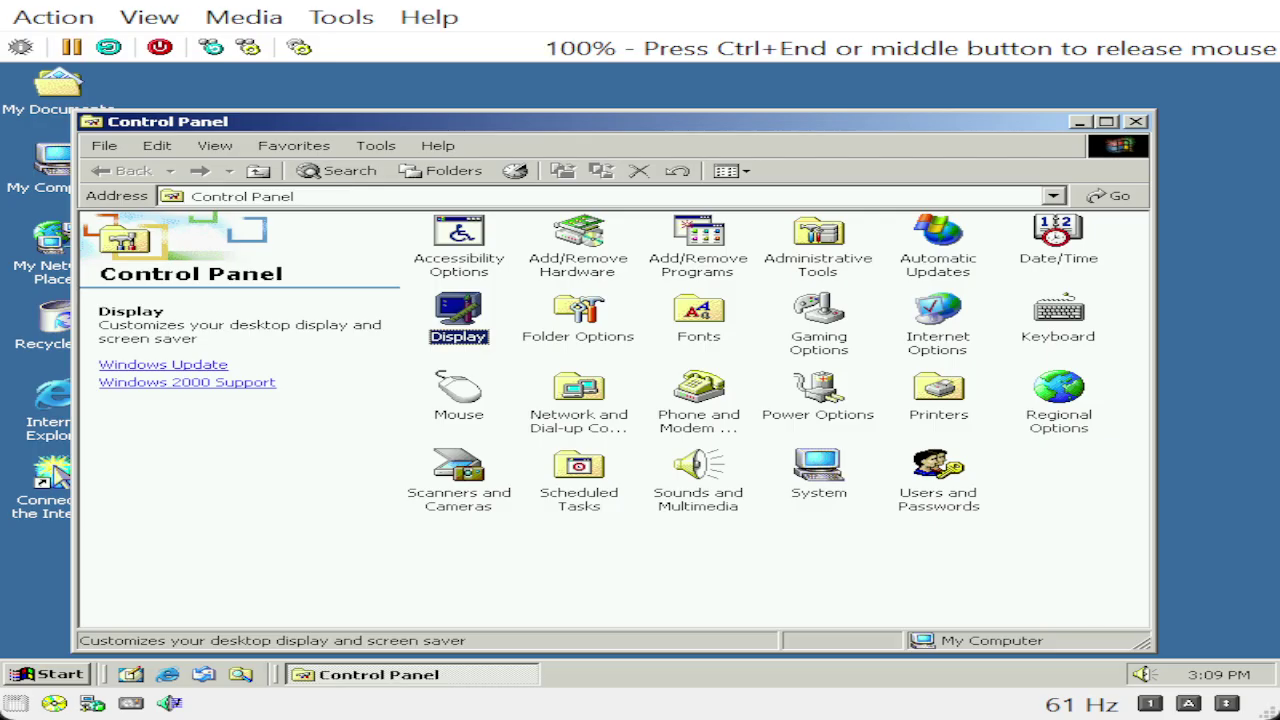
key(Right)
key(Right)
key(Up)
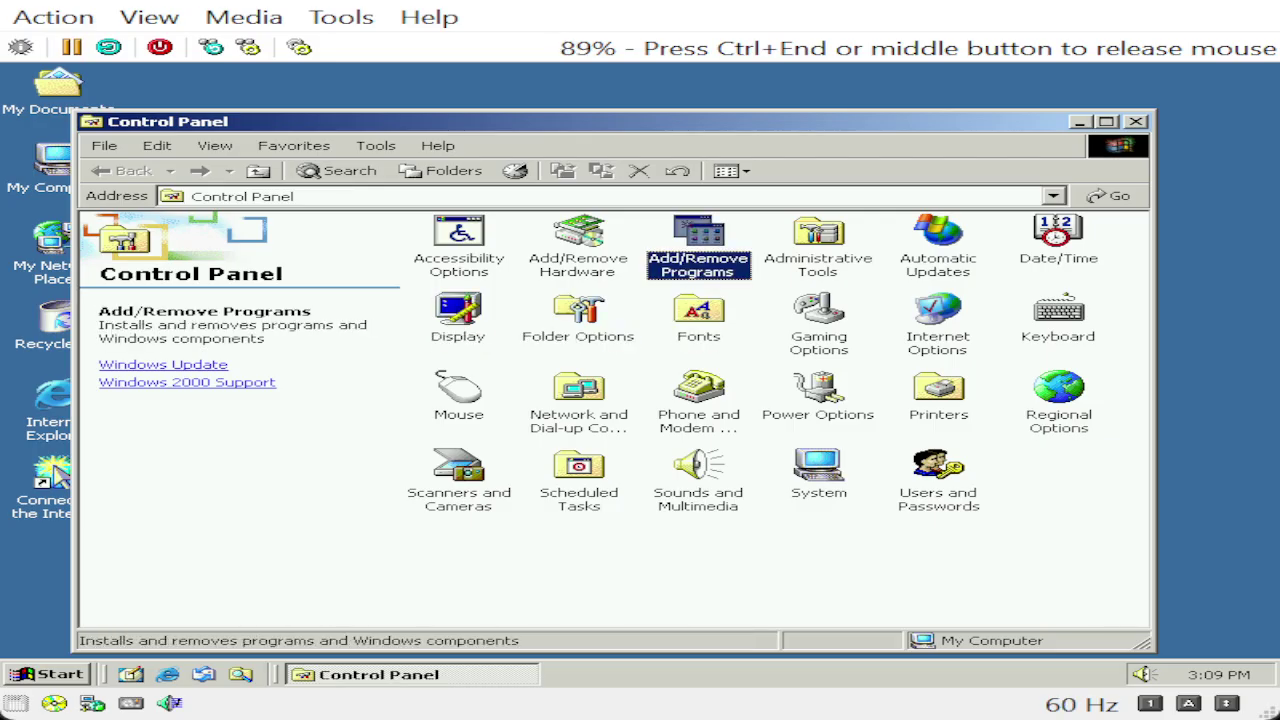
key(Left)
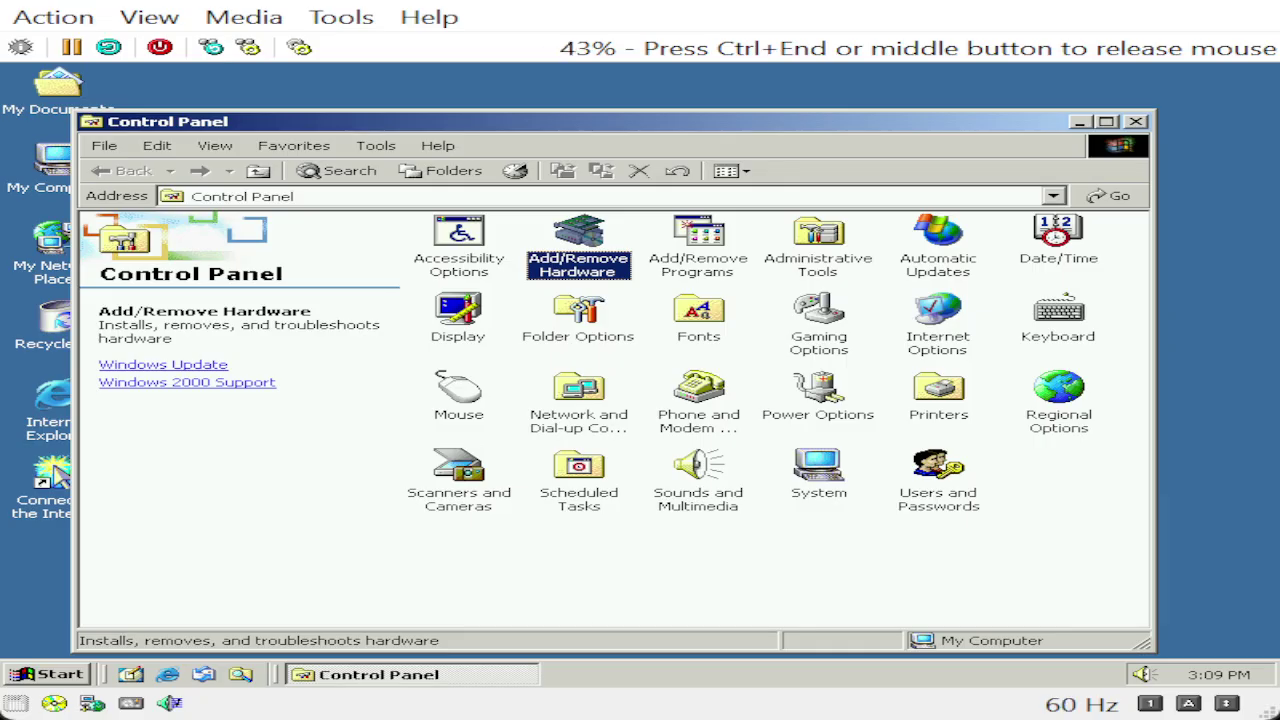
- Run the Add/Remove Hardware Wizard to troubleshoot the Microsoft PS/2 Mouse
key(Return)
key(Return)
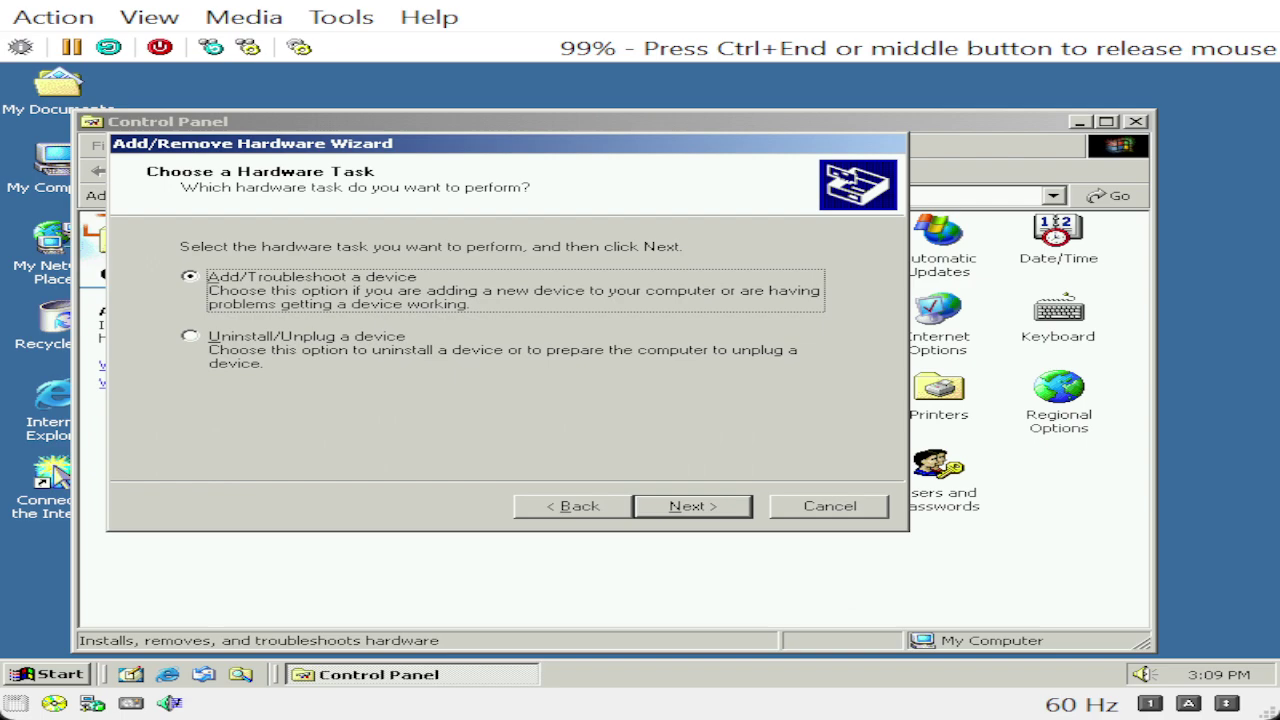
key(Return)
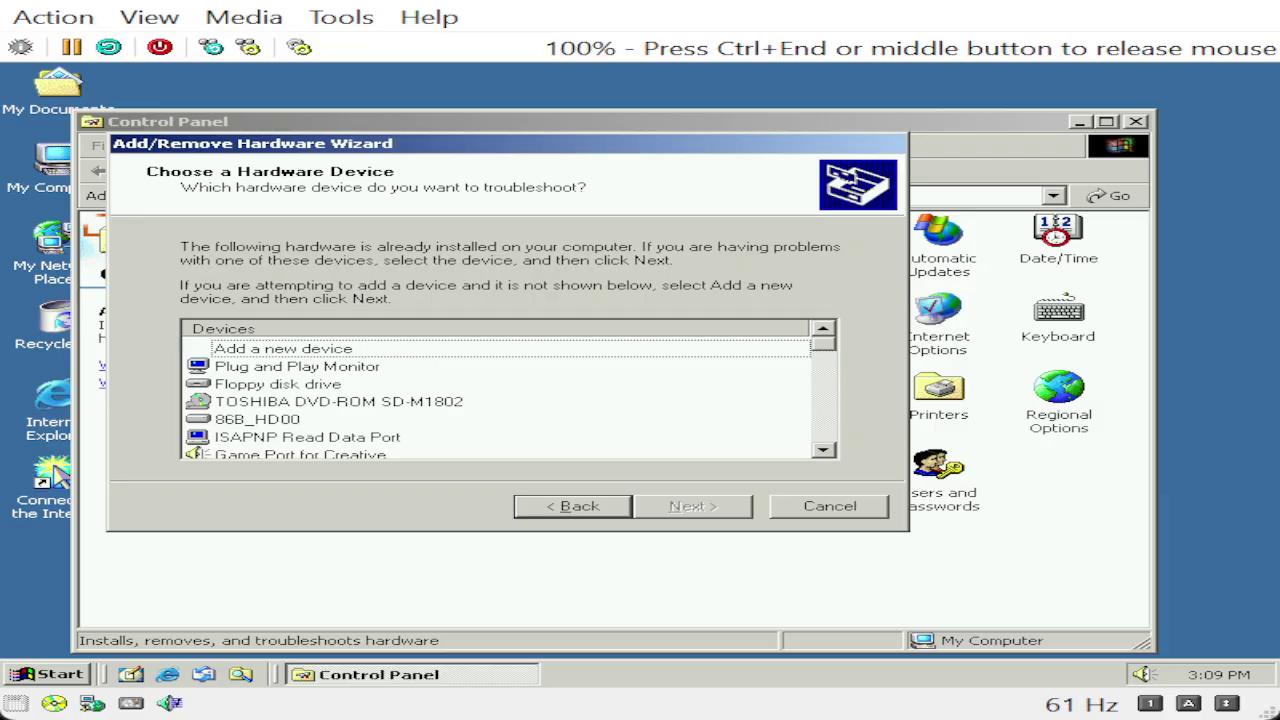
key(Down)
key(Down)
key(Down)
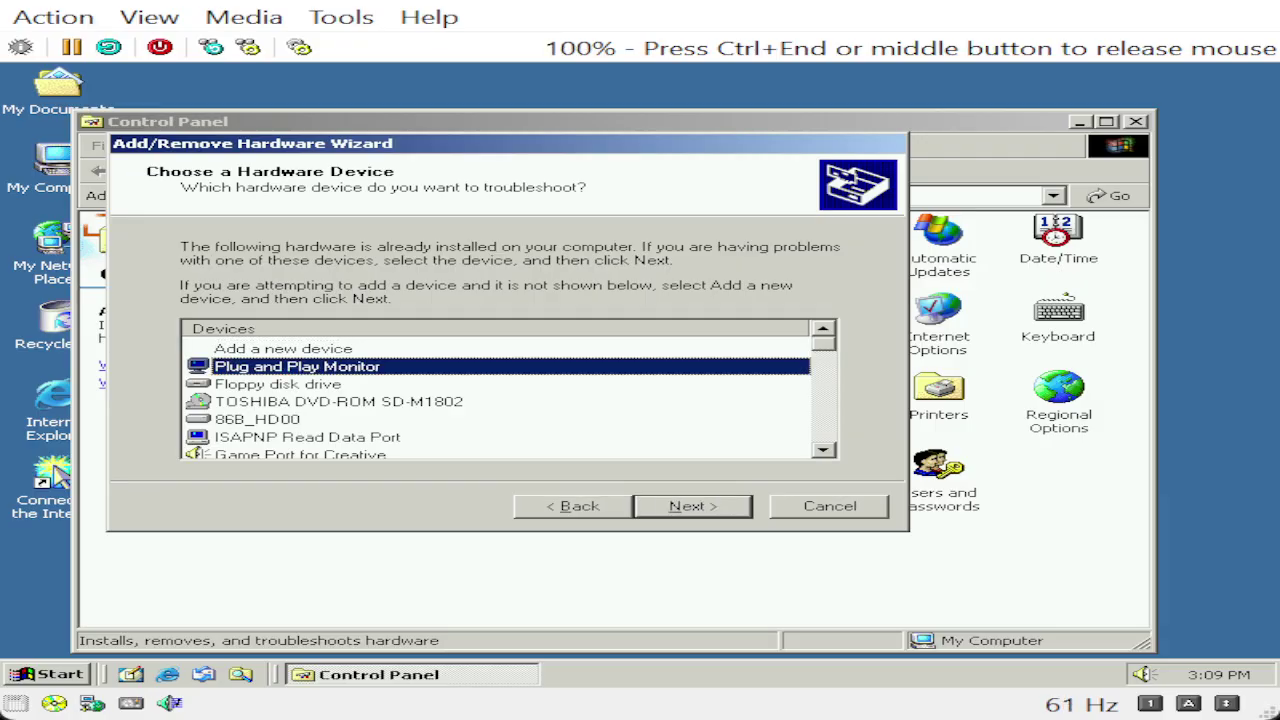
key(Down)
key(Down)
key(Down)
key(Down)
key(Down)
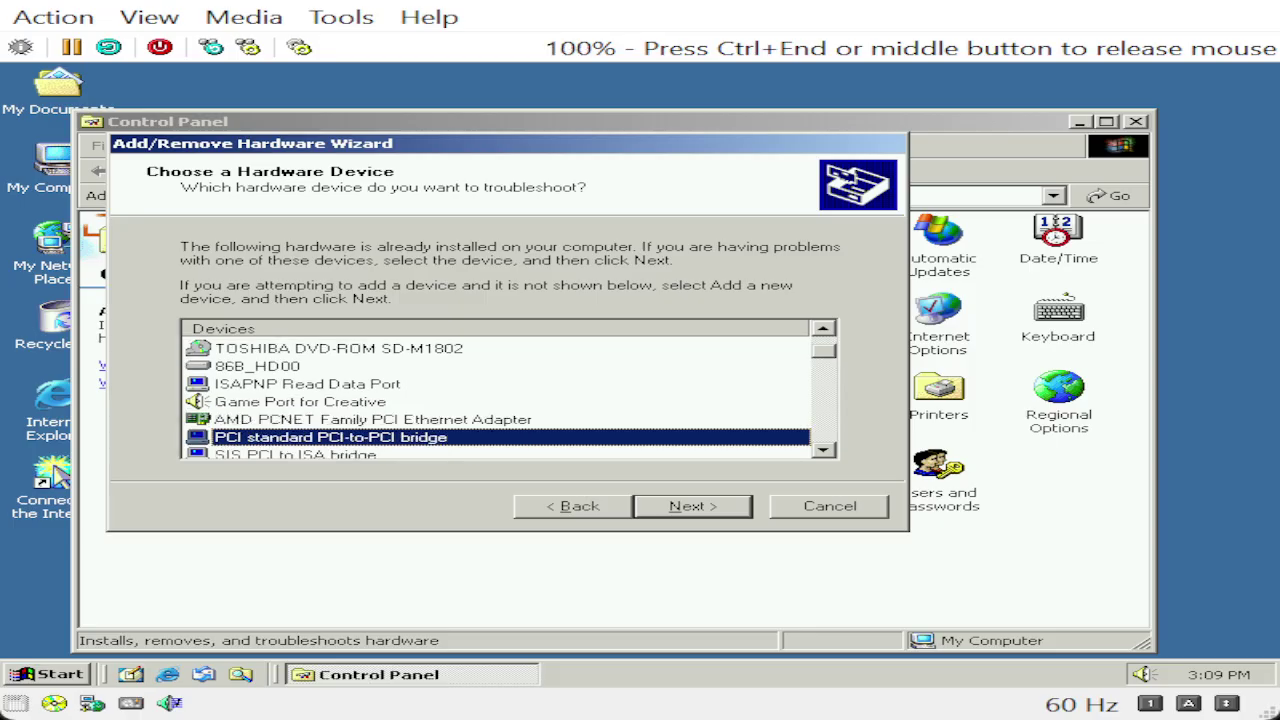
key(Down)
key(Down)
key(Down)
key(Down)
key(Down)
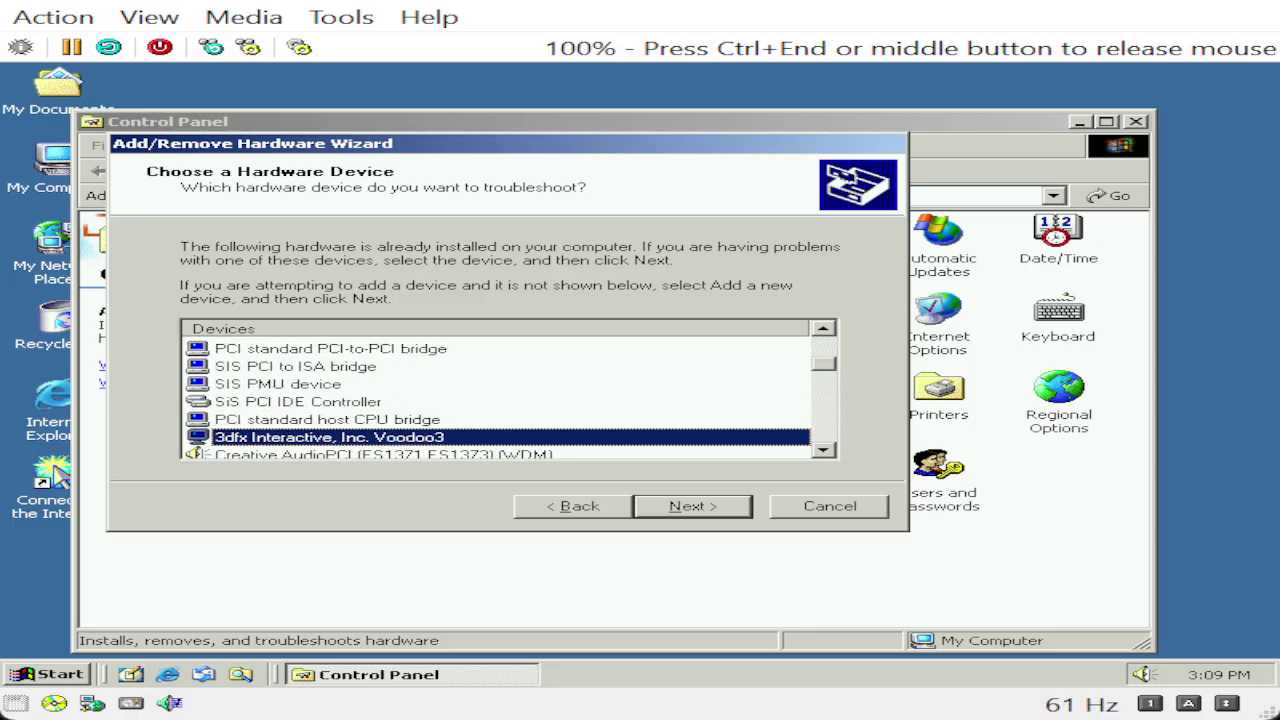
key(Down)
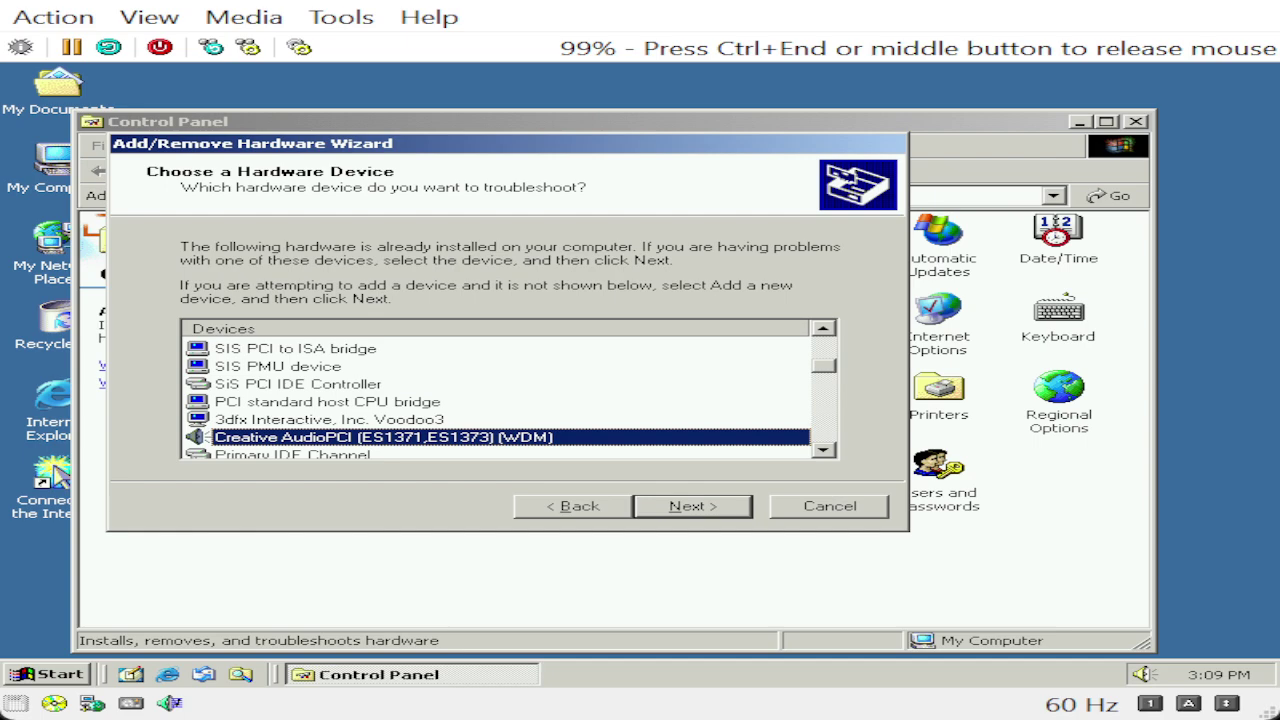
key(Down)
key(Down)
key(Down)
key(Down)
key(Down)
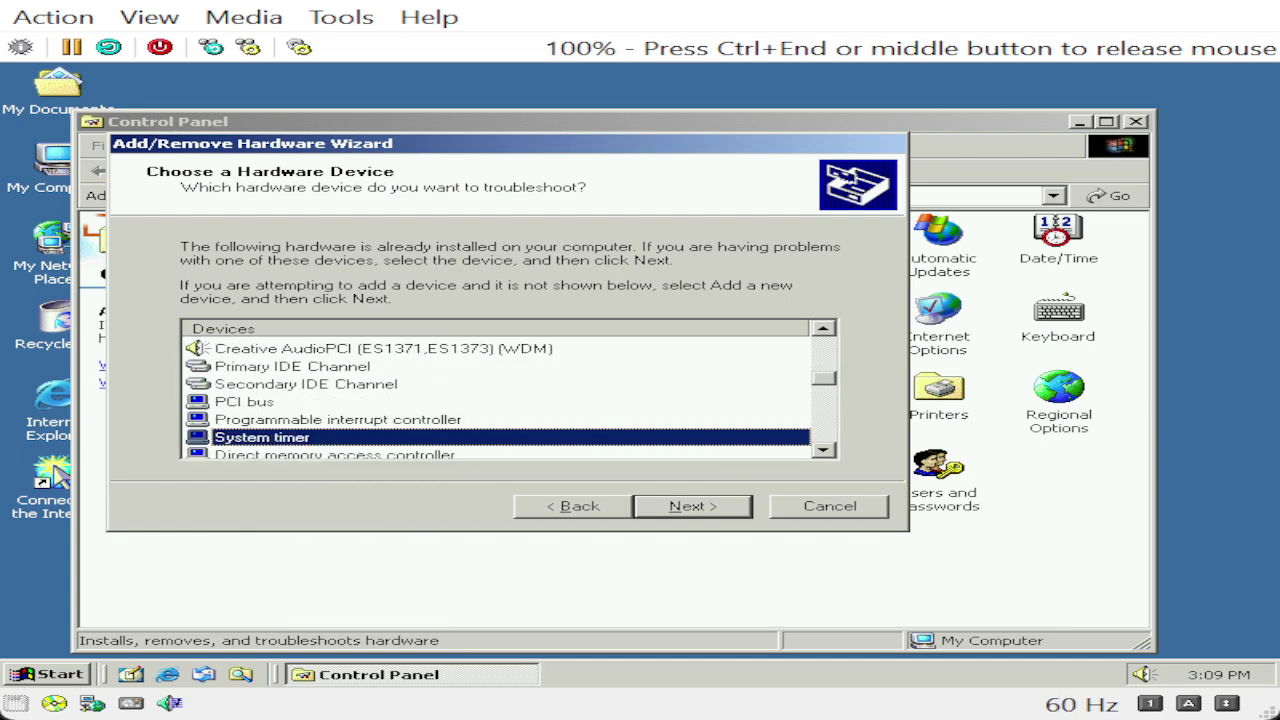
key(Down)
key(Down)
key(Down)
key(Down)
key(Down)
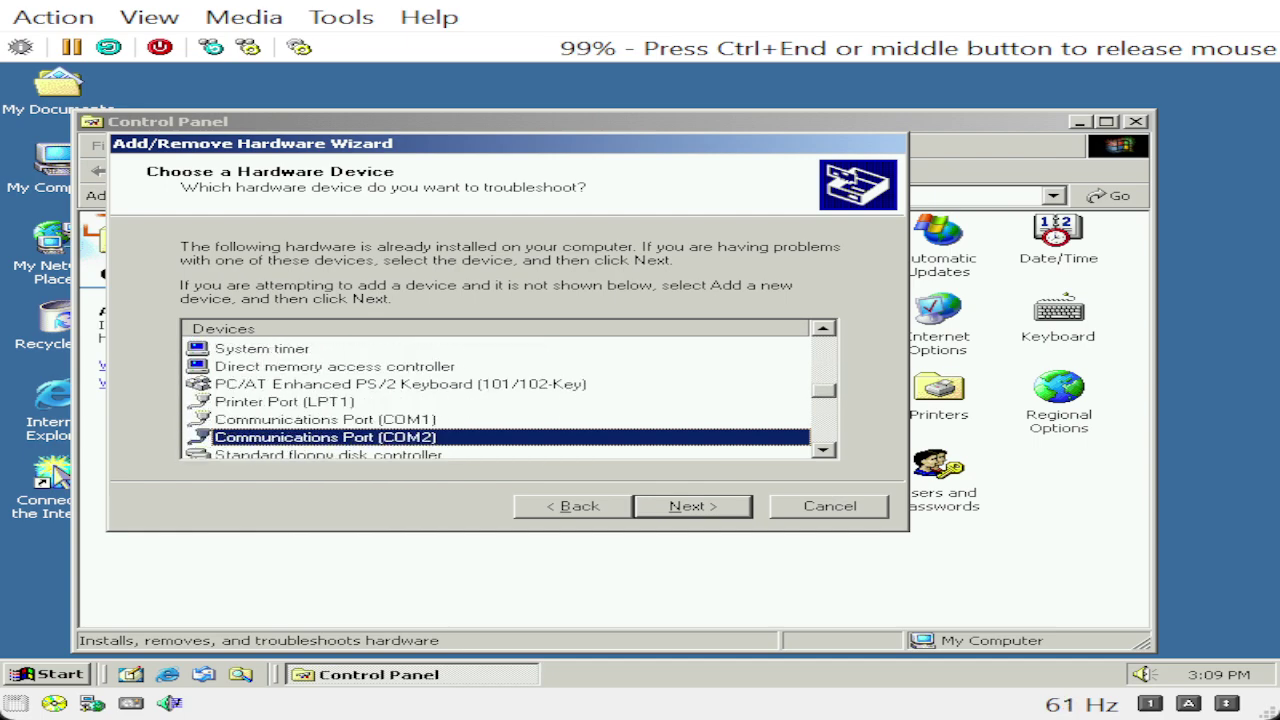
key(Down)
key(Down)
key(Down)
key(Down)
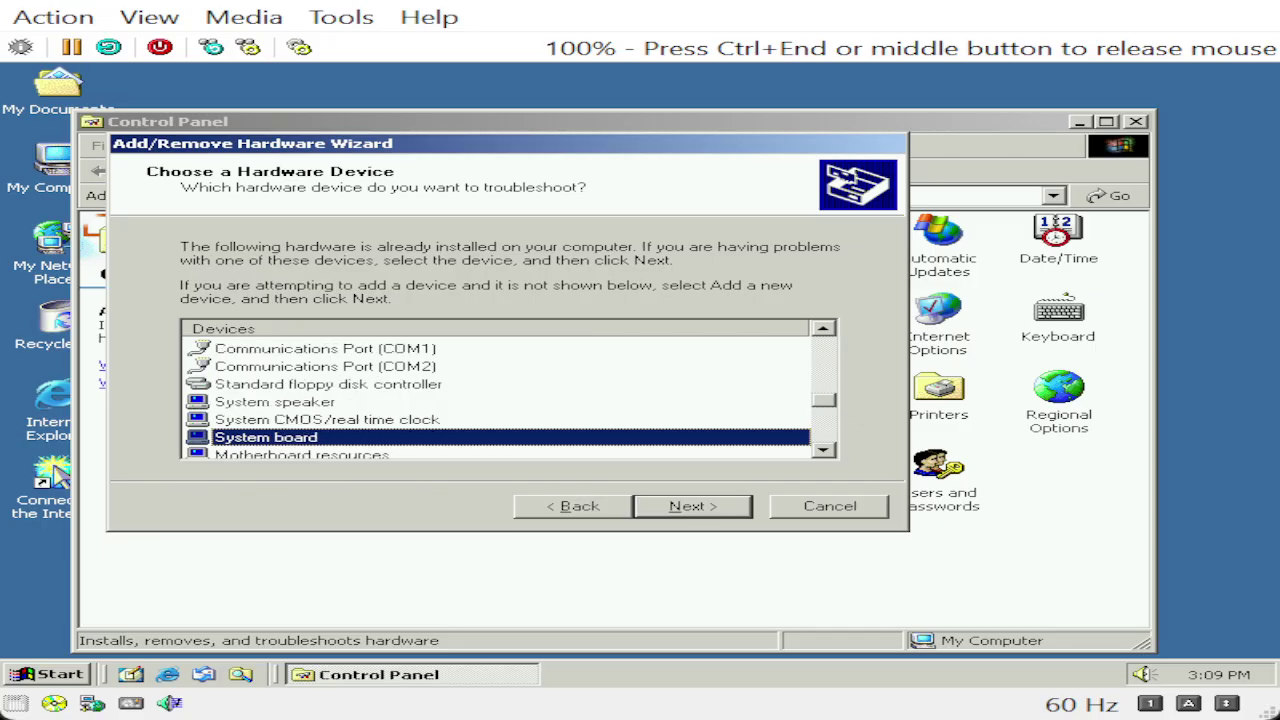
key(Down)
key(Down)
key(Down)
key(Down)
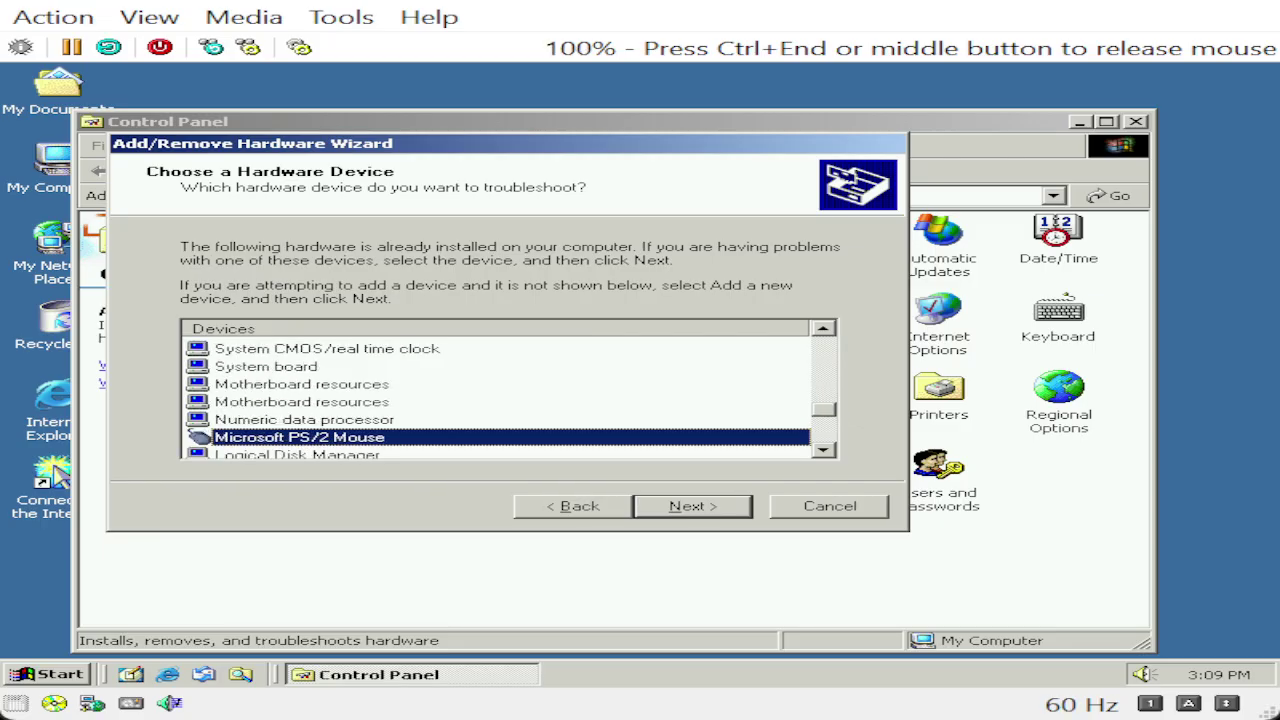
key(Return)
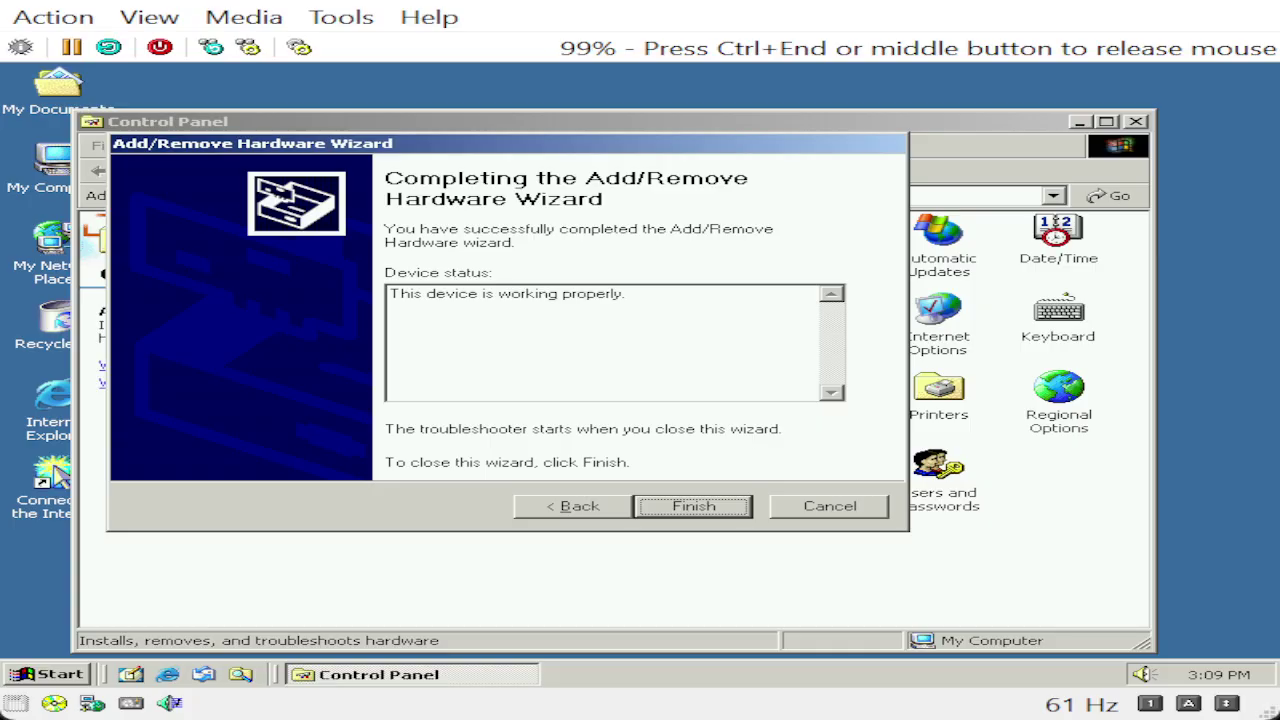
- Finish the hardware wizard, launching the Mouse Troubleshooter help page
key(Return)
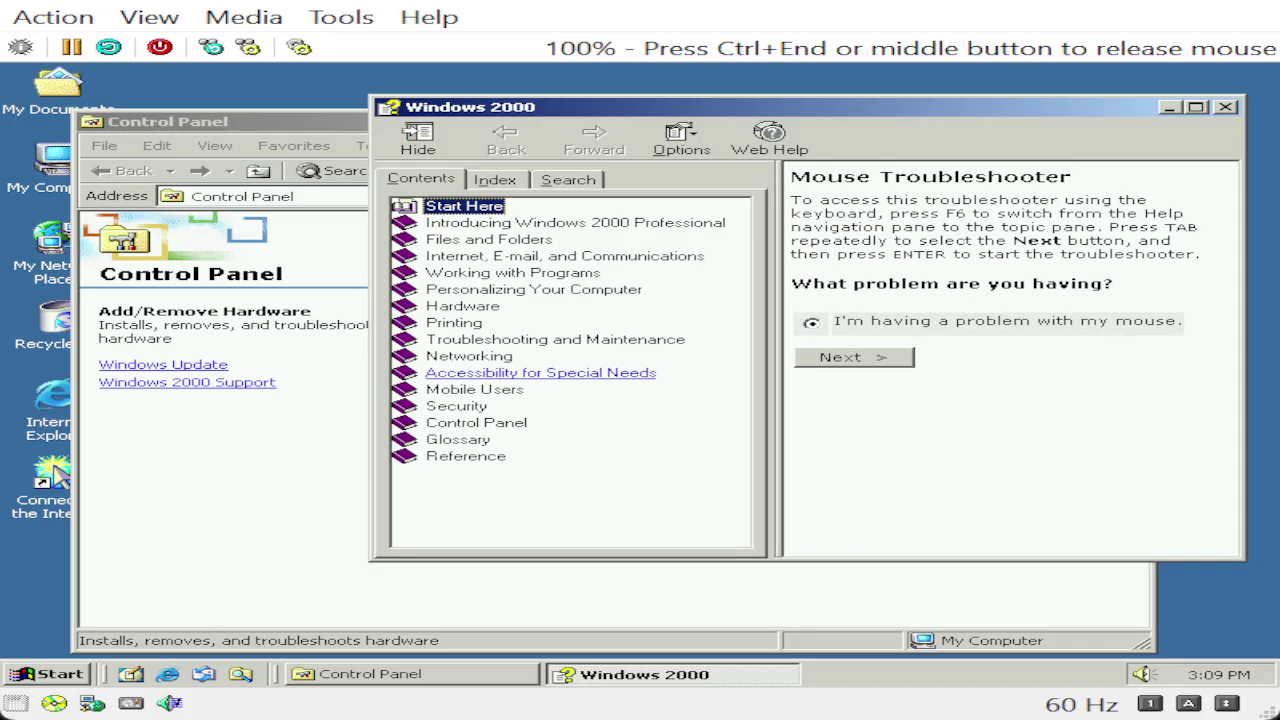
- Restart Windows 2000 by choosing Restart in the Shut Down dialog
key(super)
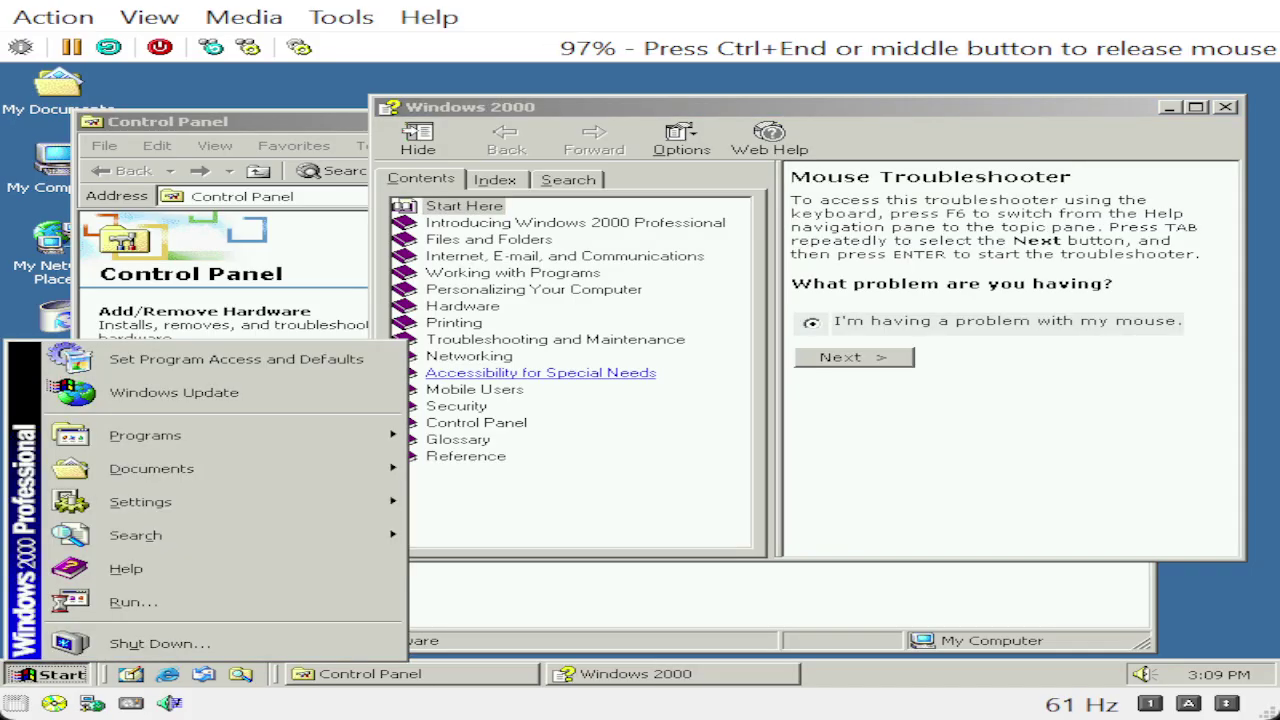
key(Down)
key(Down)
key(Down)
key(Down)
key(Down)
key(Down)
key(Down)
key(Down)
key(Down)
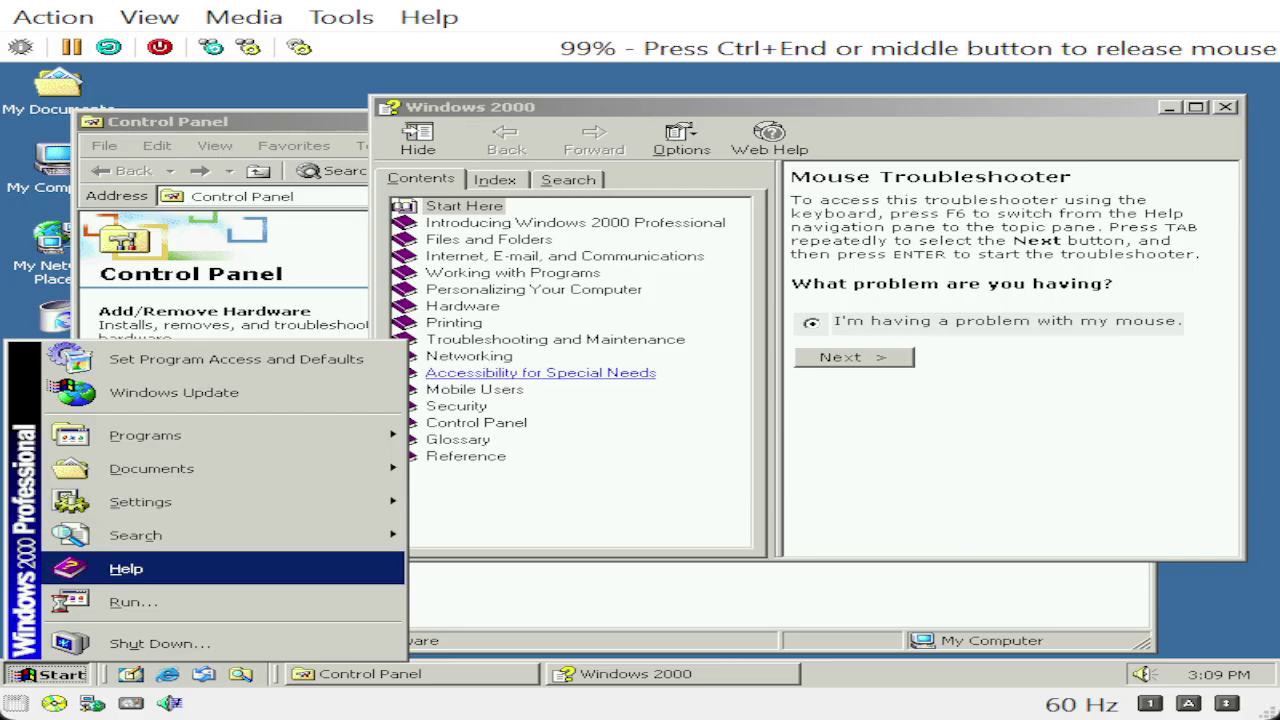
key(Return)
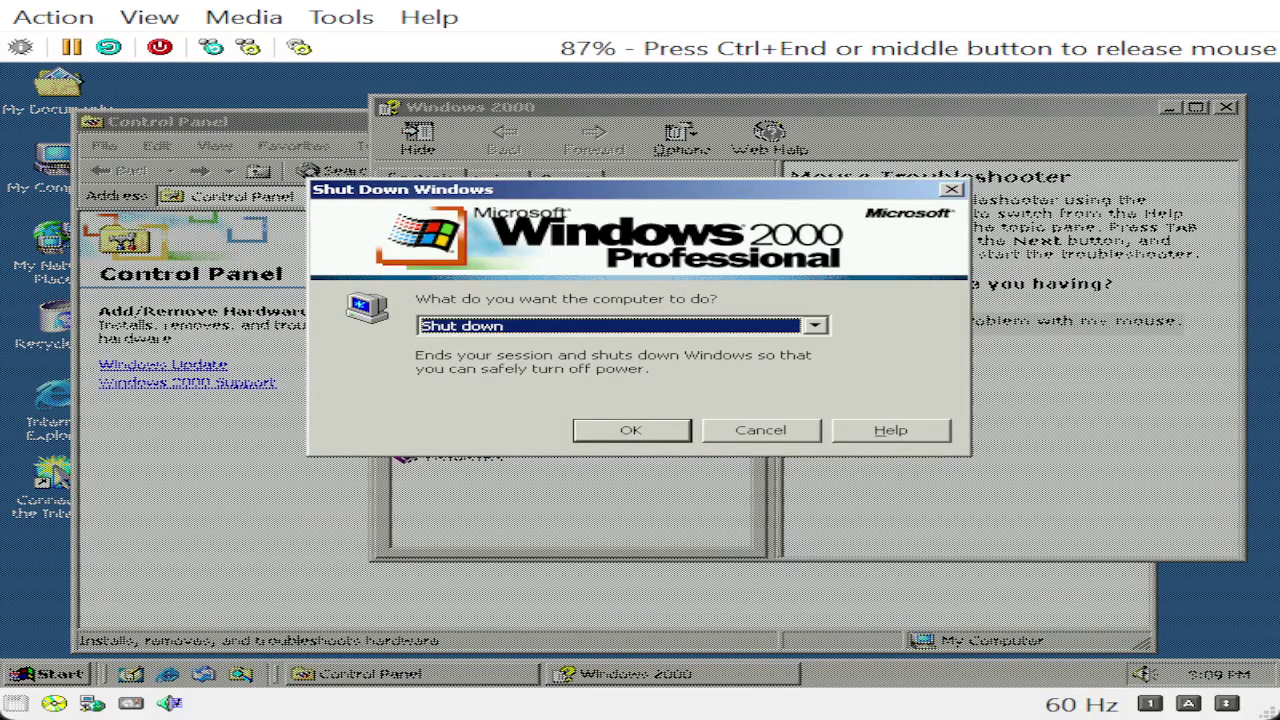
key(Down)
key(Return)
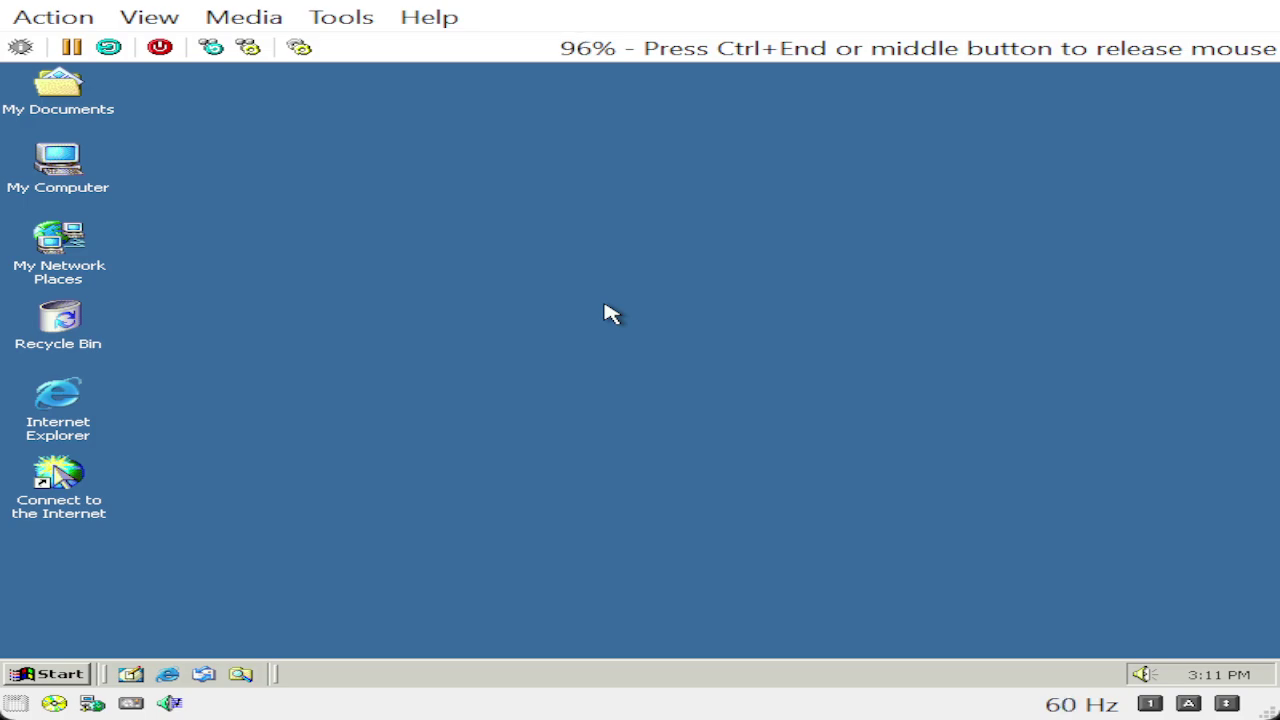
- Recapture the mouse, open Display Properties from the desktop menu, then close it
middle_click(533, 214)
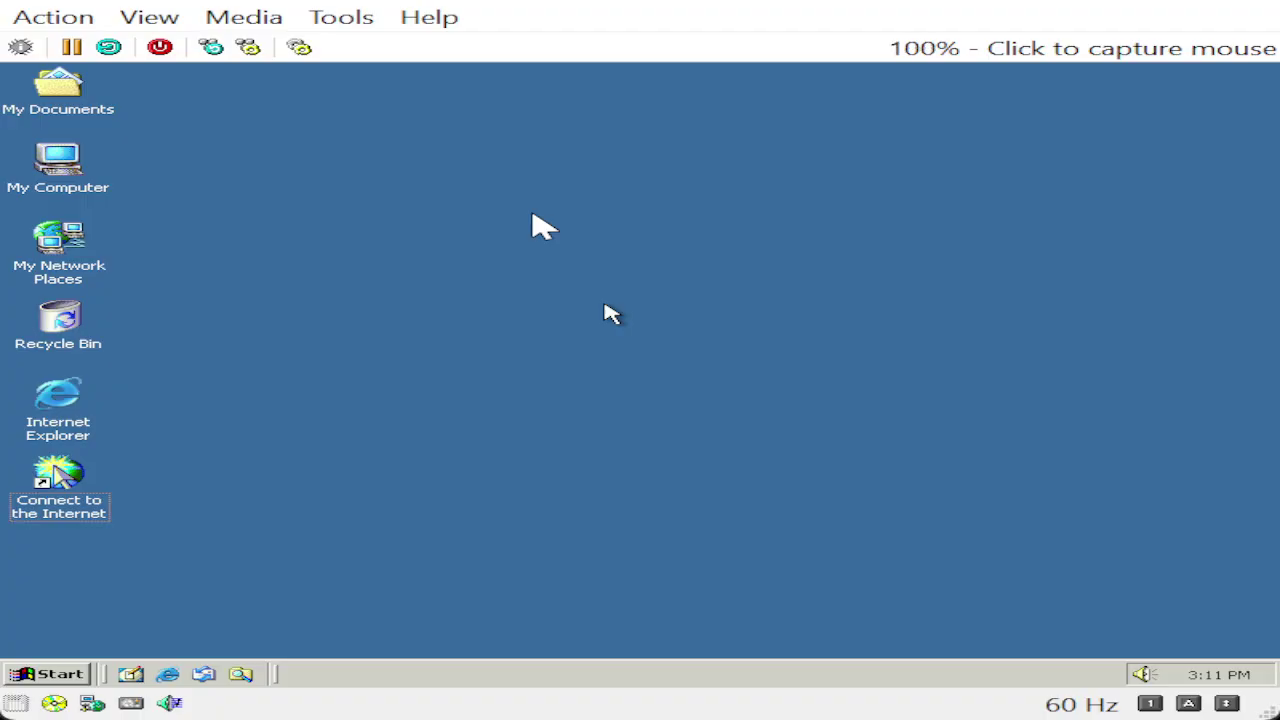
click(533, 218)
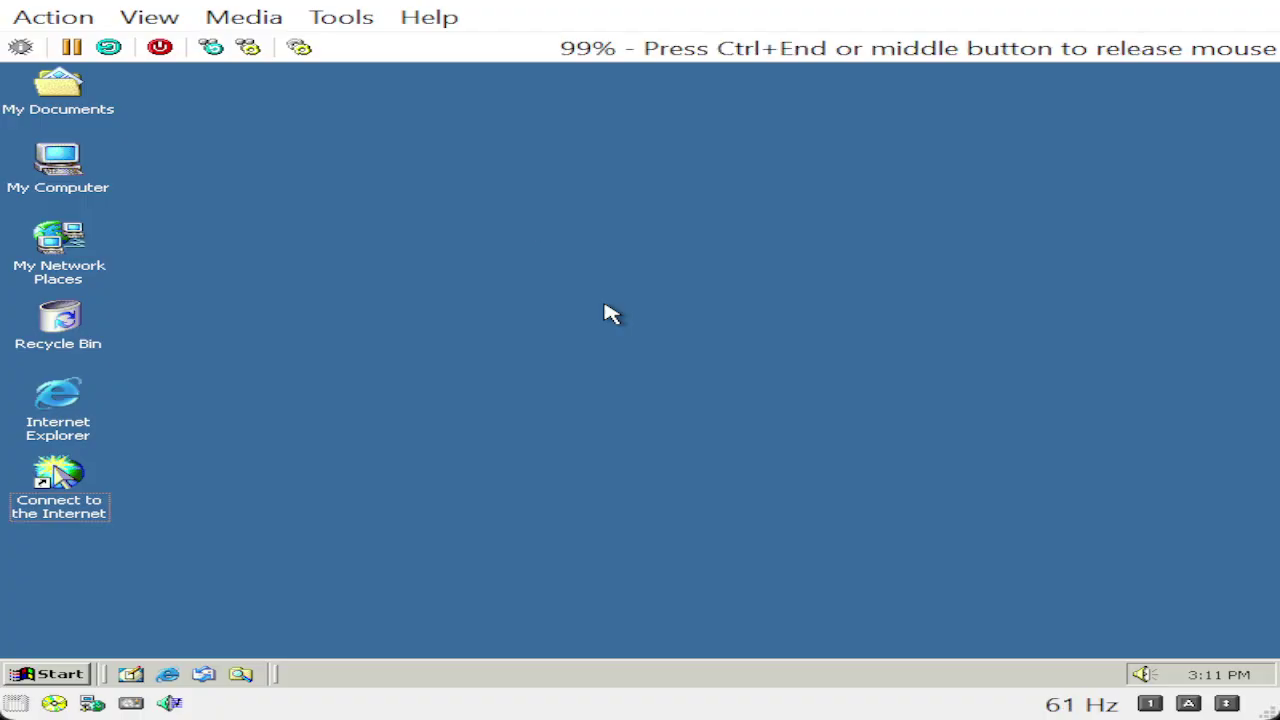
right_click(246, 222)
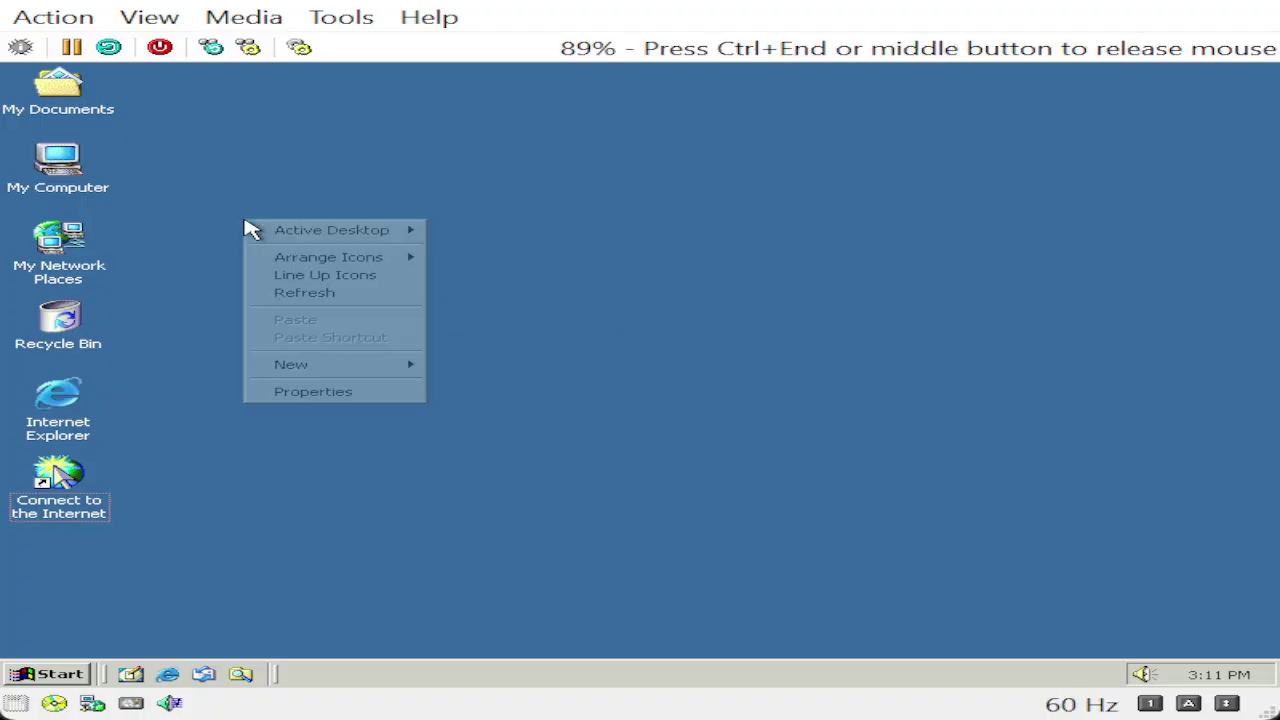
click(337, 392)
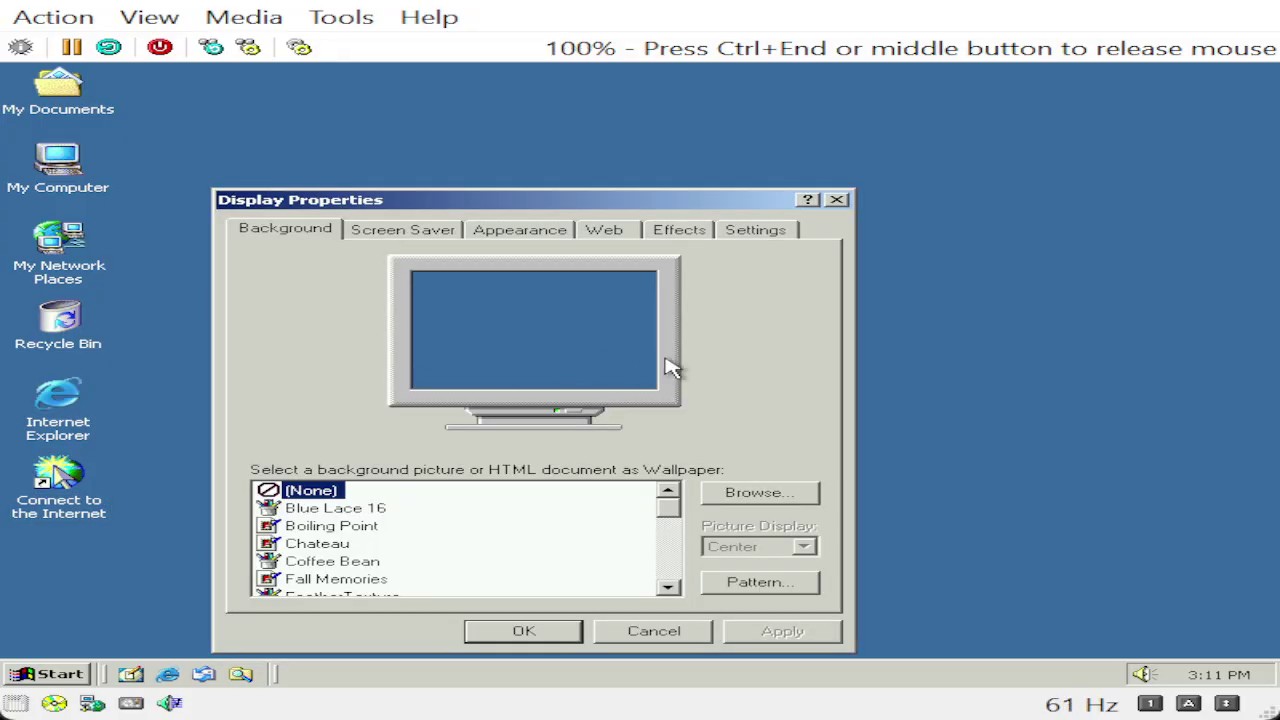
click(836, 200)
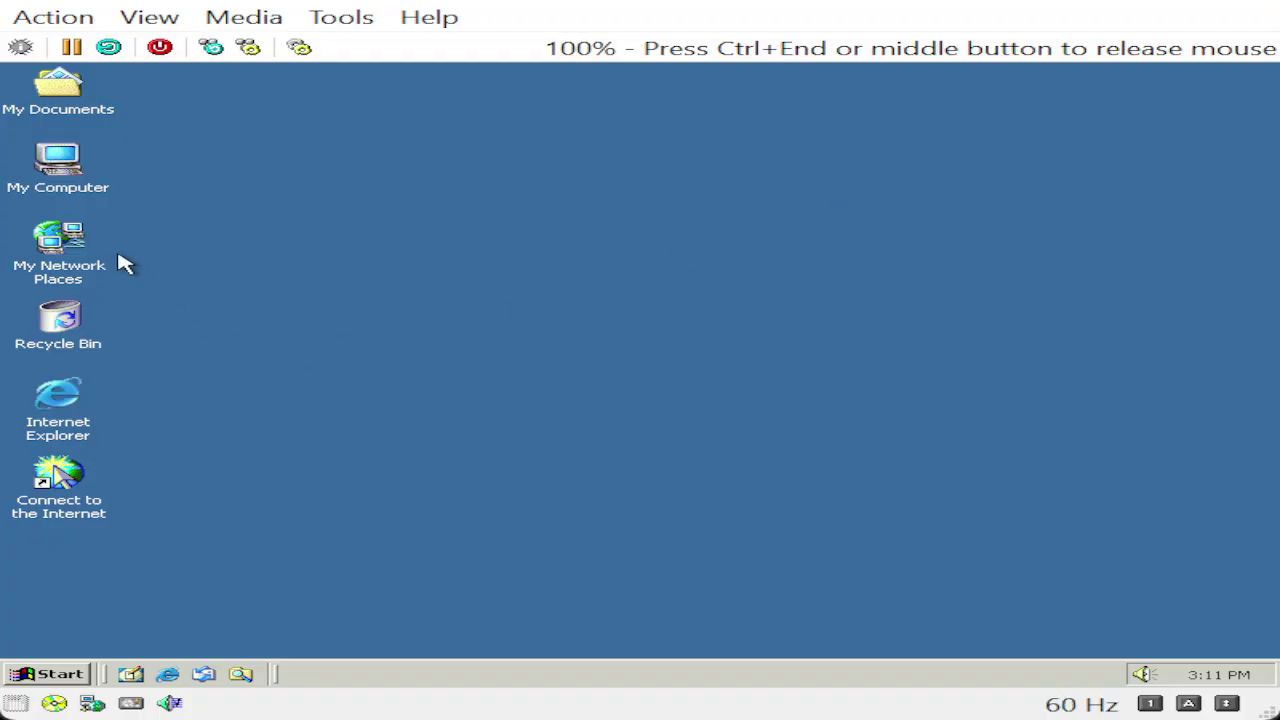
double_click(74, 177)
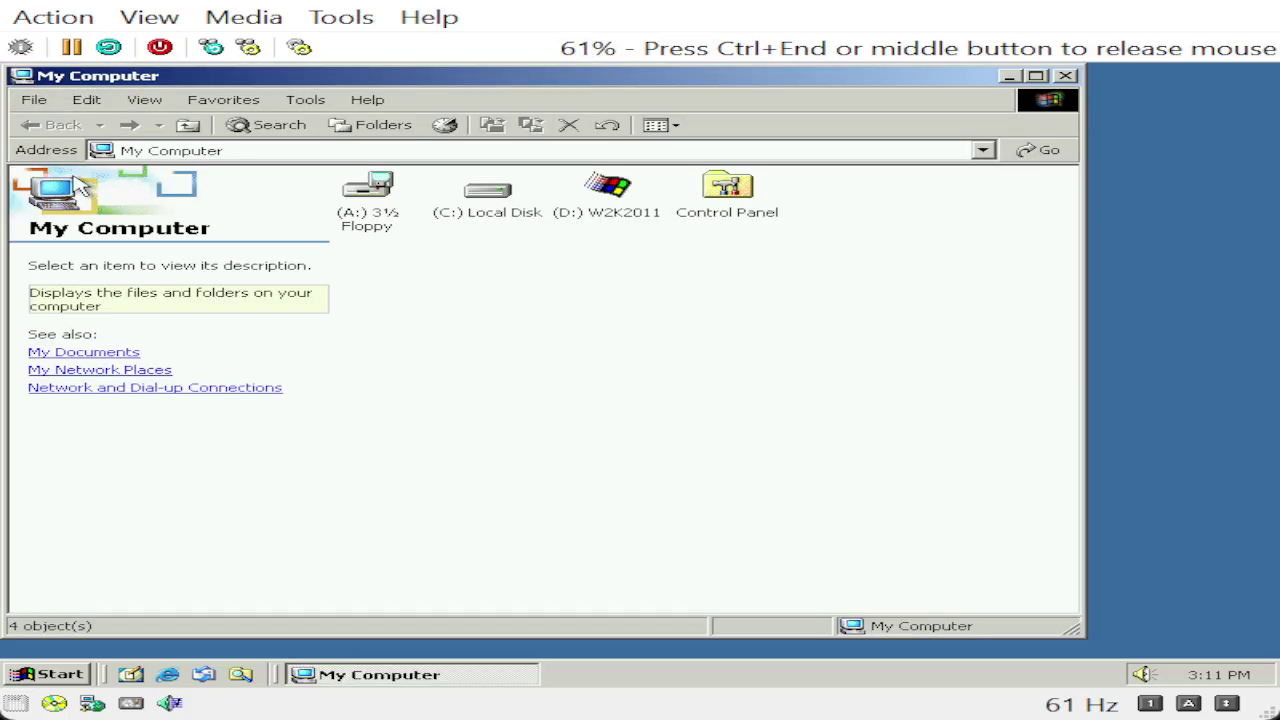
double_click(730, 188)
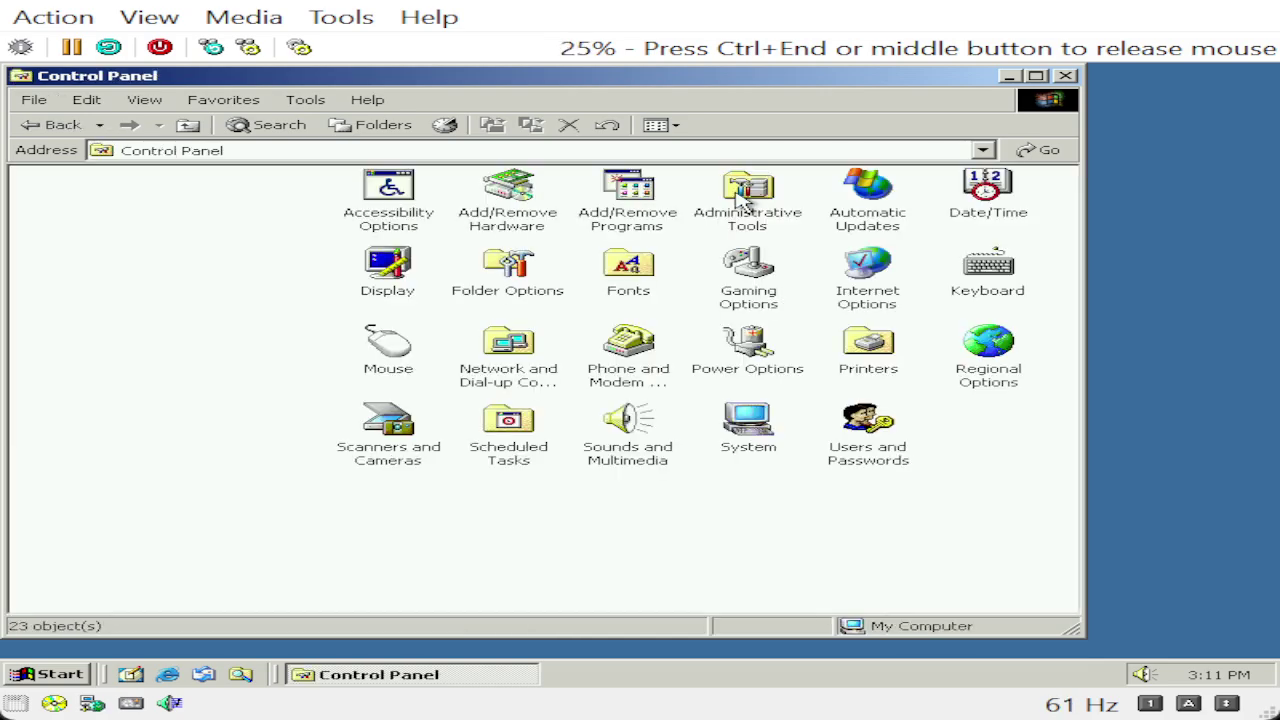
double_click(648, 212)
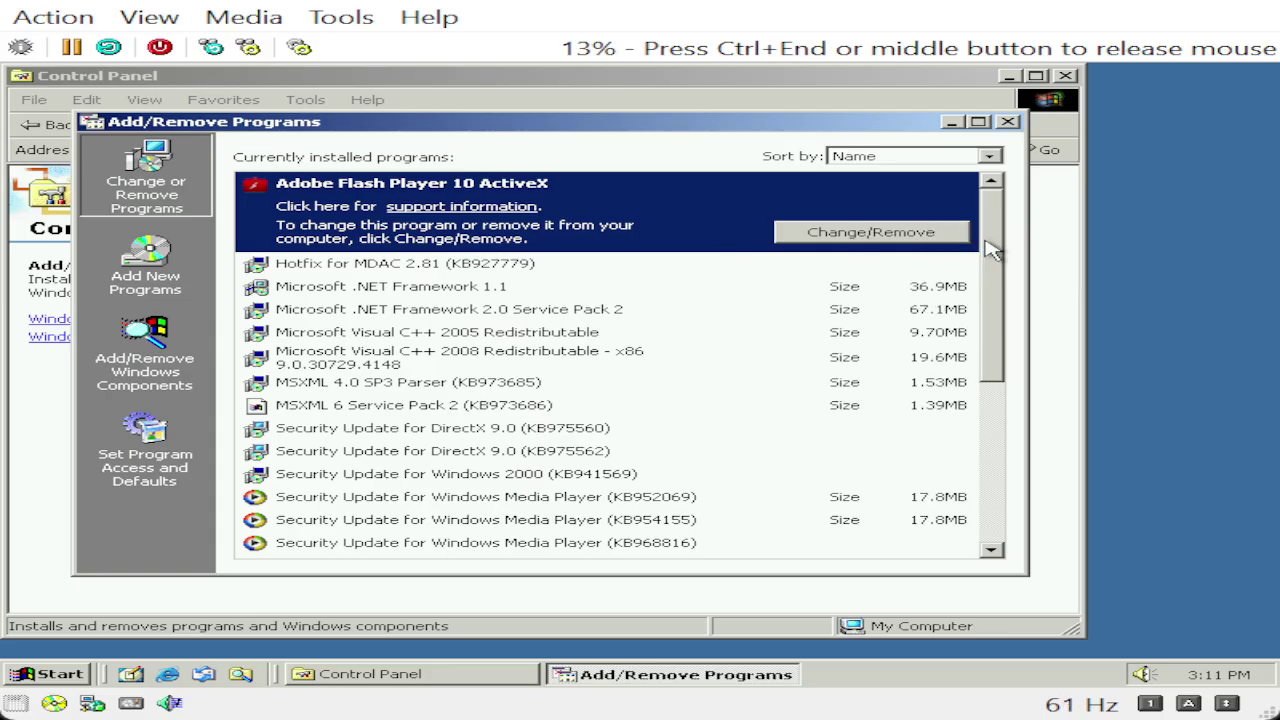
mouse_move(994, 246)
mouse_down()
mouse_move(1012, 448)
mouse_move(1002, 278)
mouse_move(985, 230)
mouse_up()
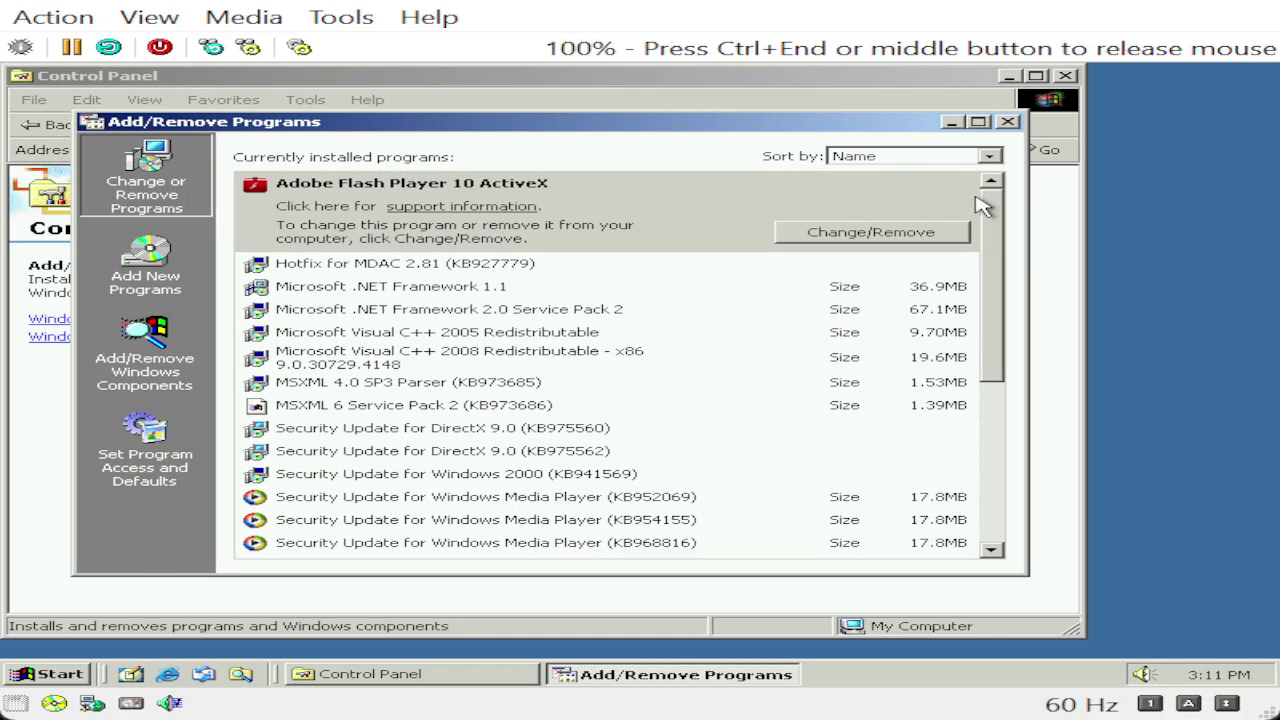
click(1009, 123)
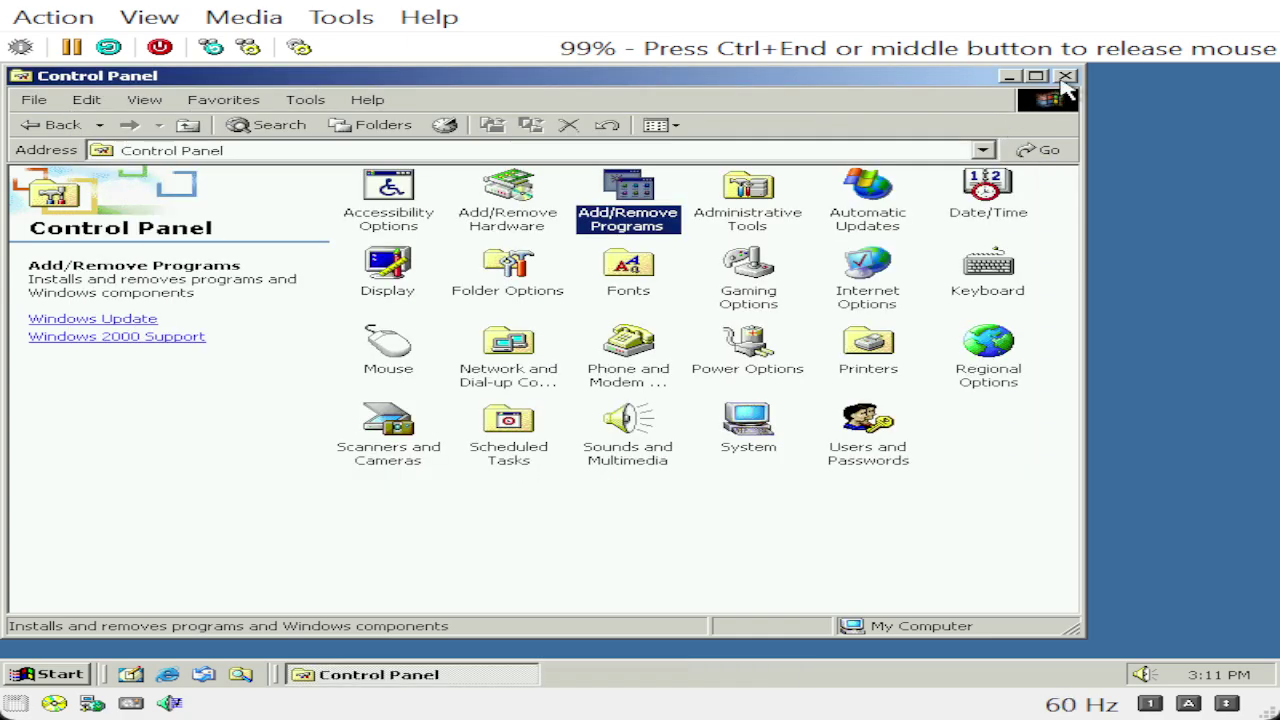
click(1065, 76)
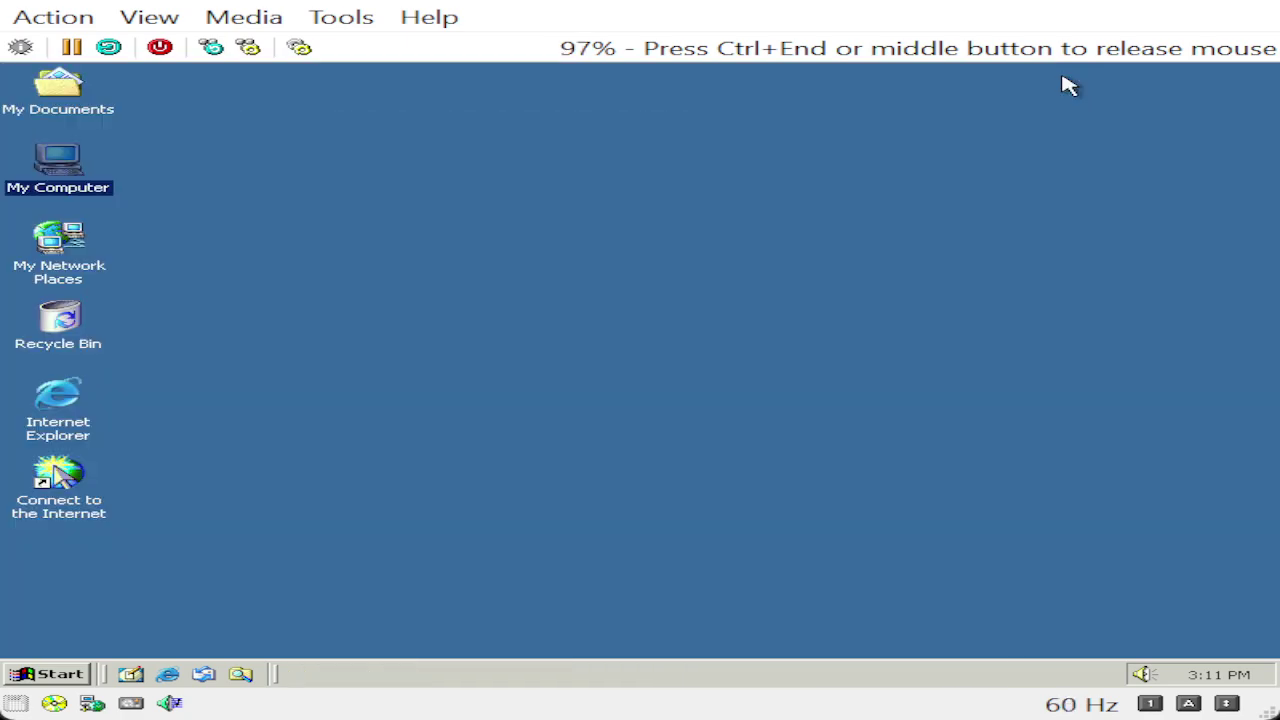
key(ctrl+End)
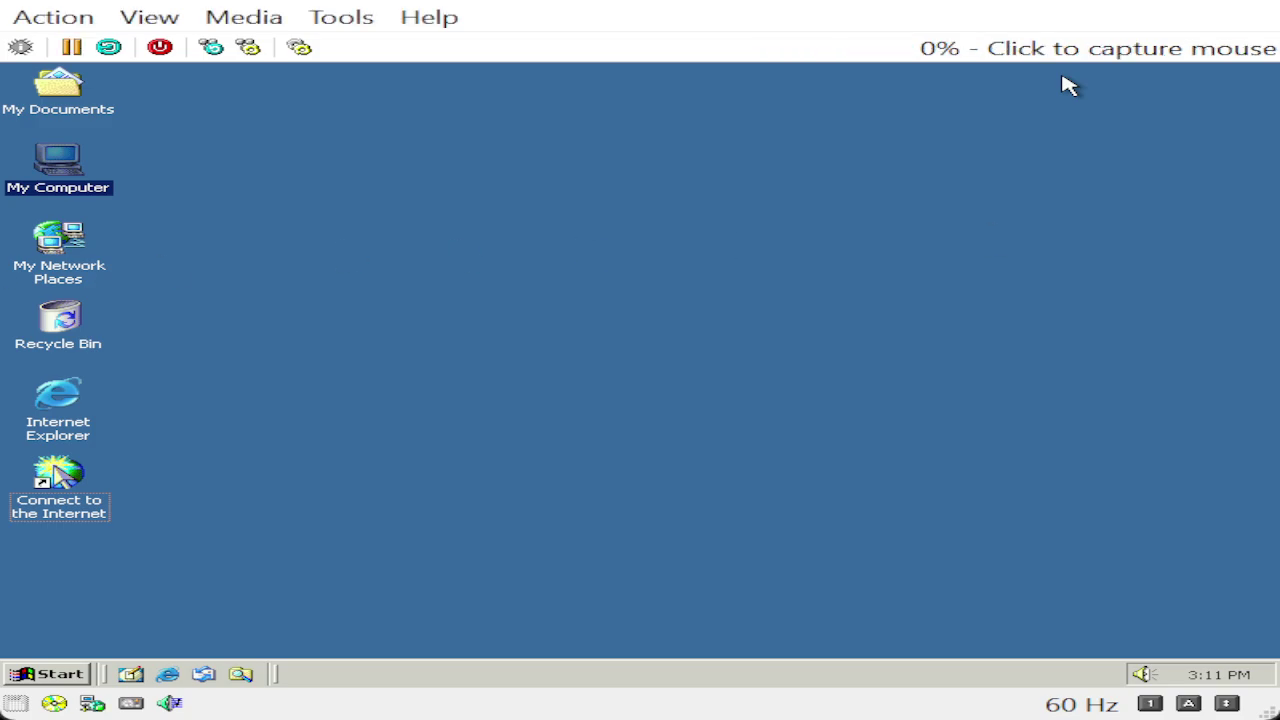
click(1062, 77)
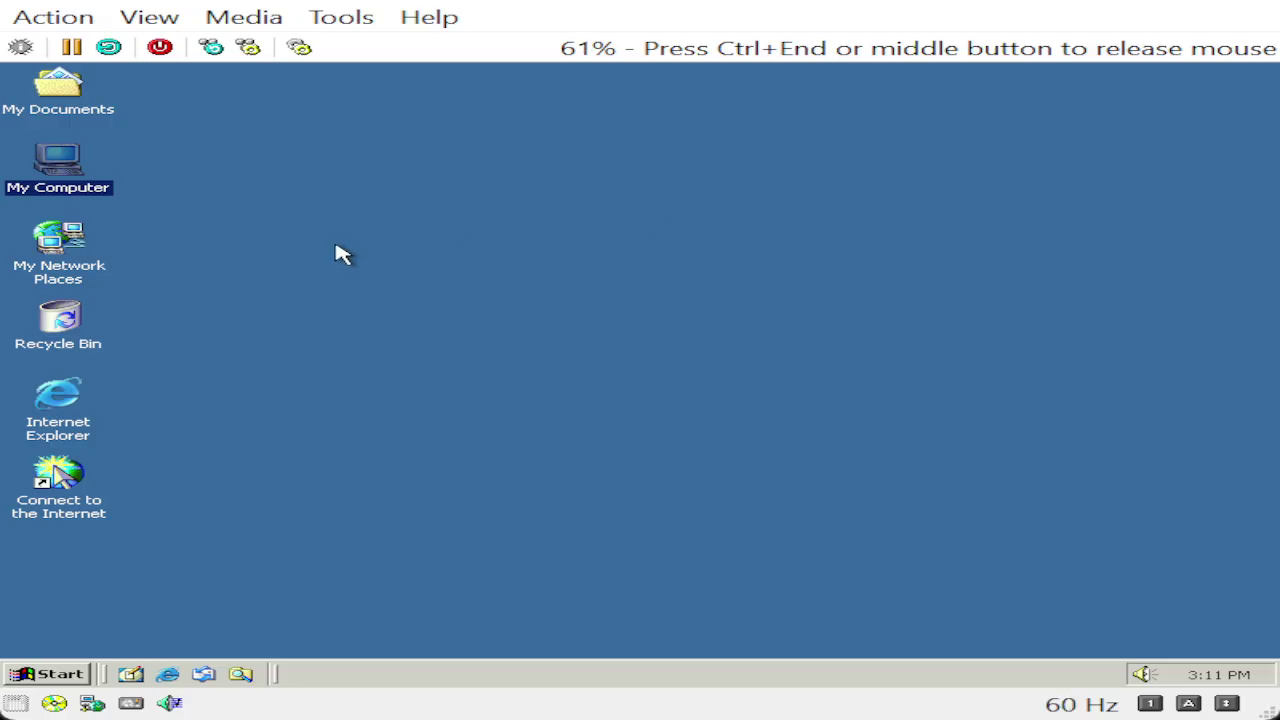
- From My Computer, open the D: compact disc 000216_1441 to view its folders and setup files
double_click(83, 184)
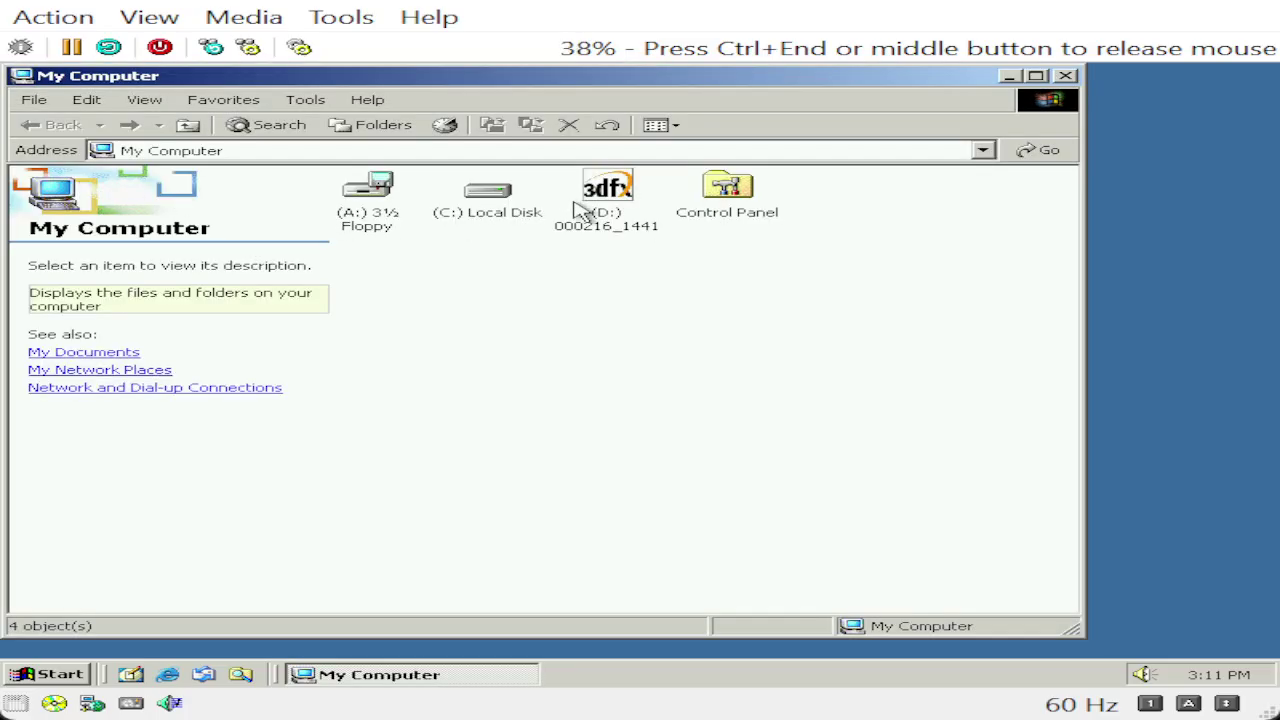
click(601, 205)
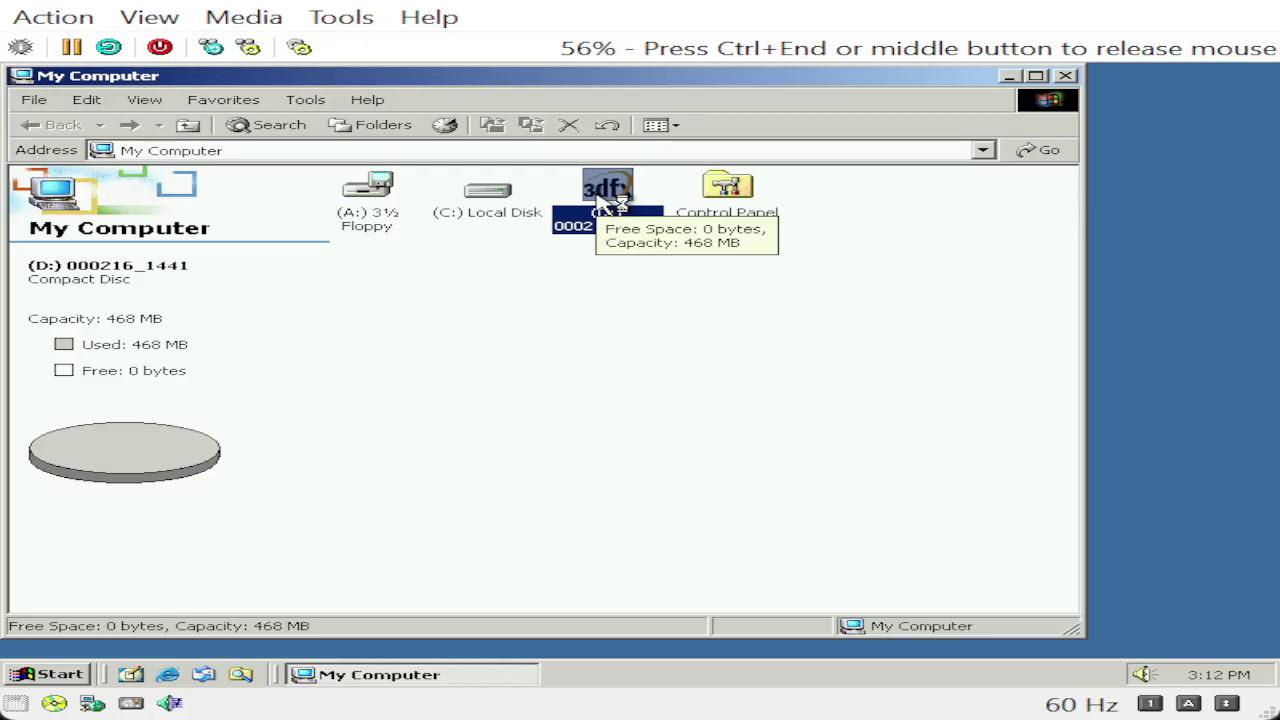
right_click(604, 200)
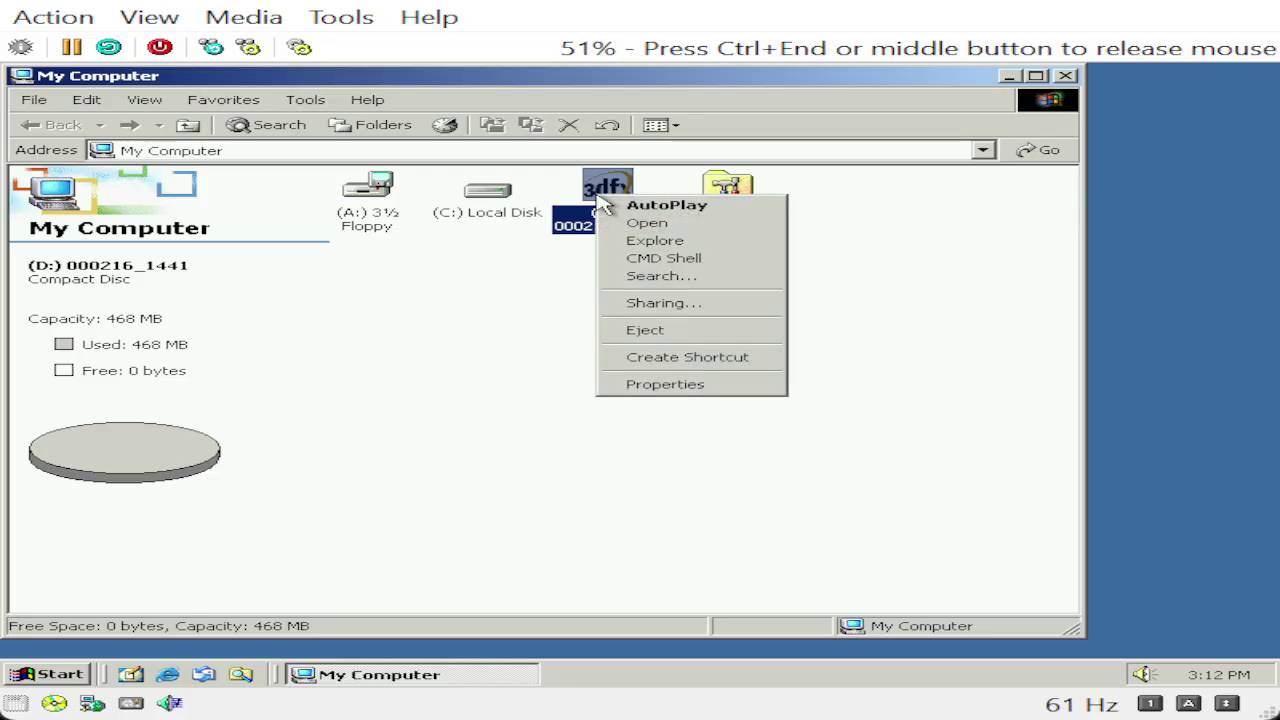
click(665, 224)
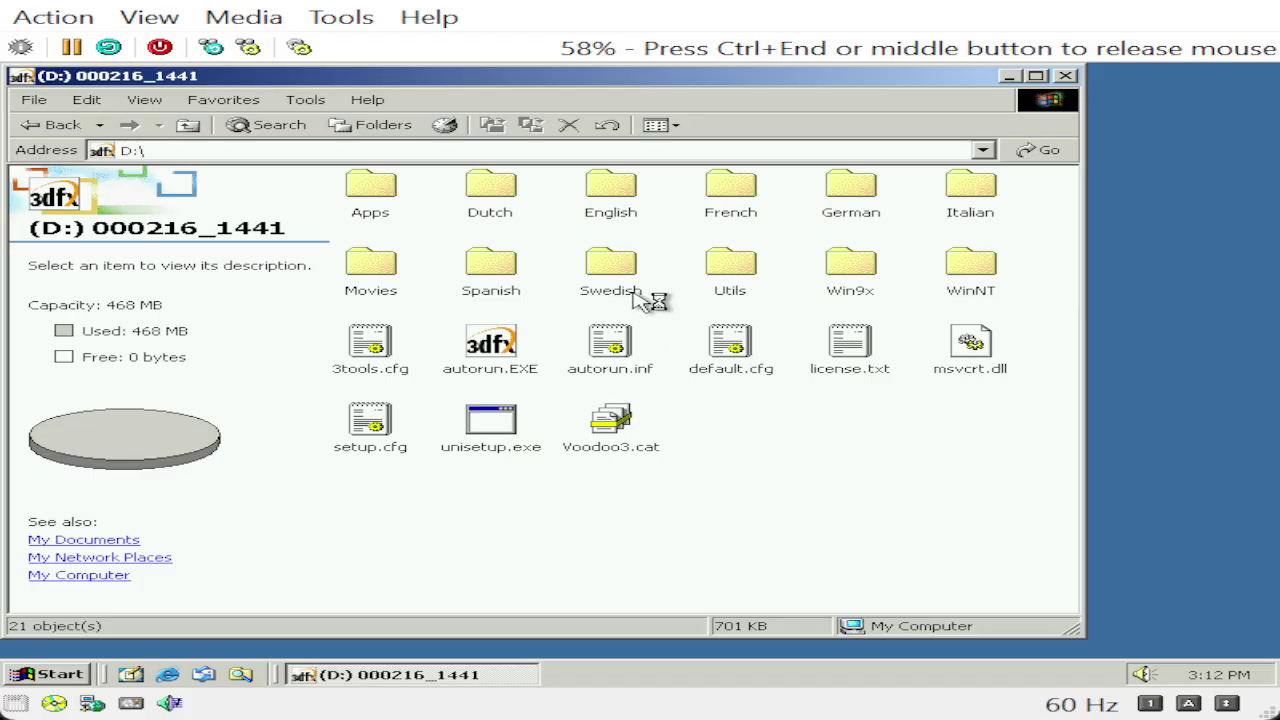
- Browse the CD's English and Text folders, then return to the D: drive root
double_click(617, 220)
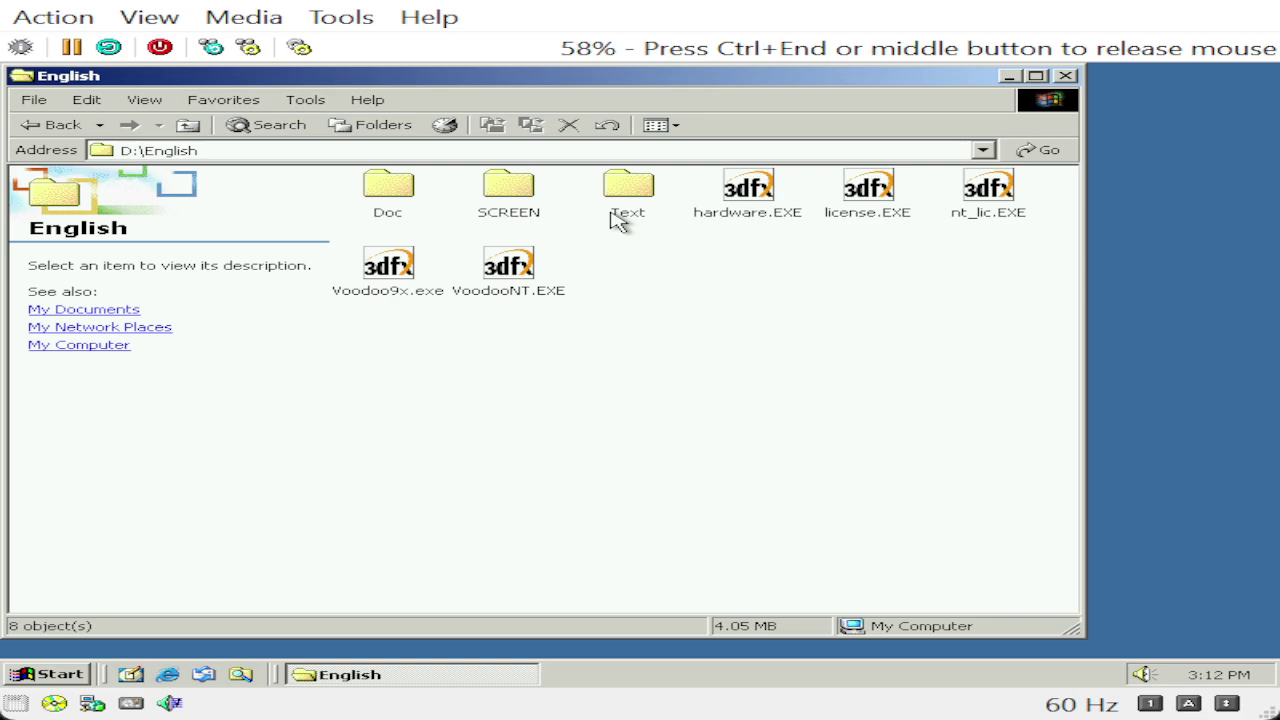
click(617, 220)
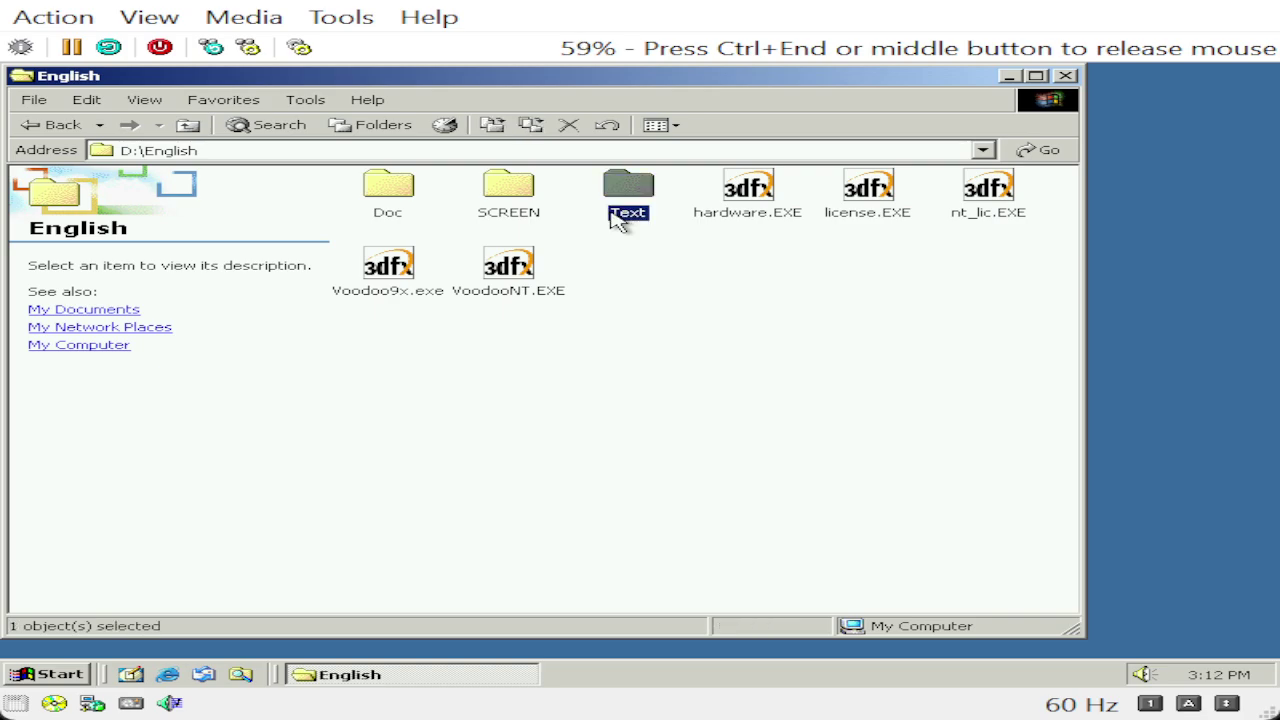
click(695, 331)
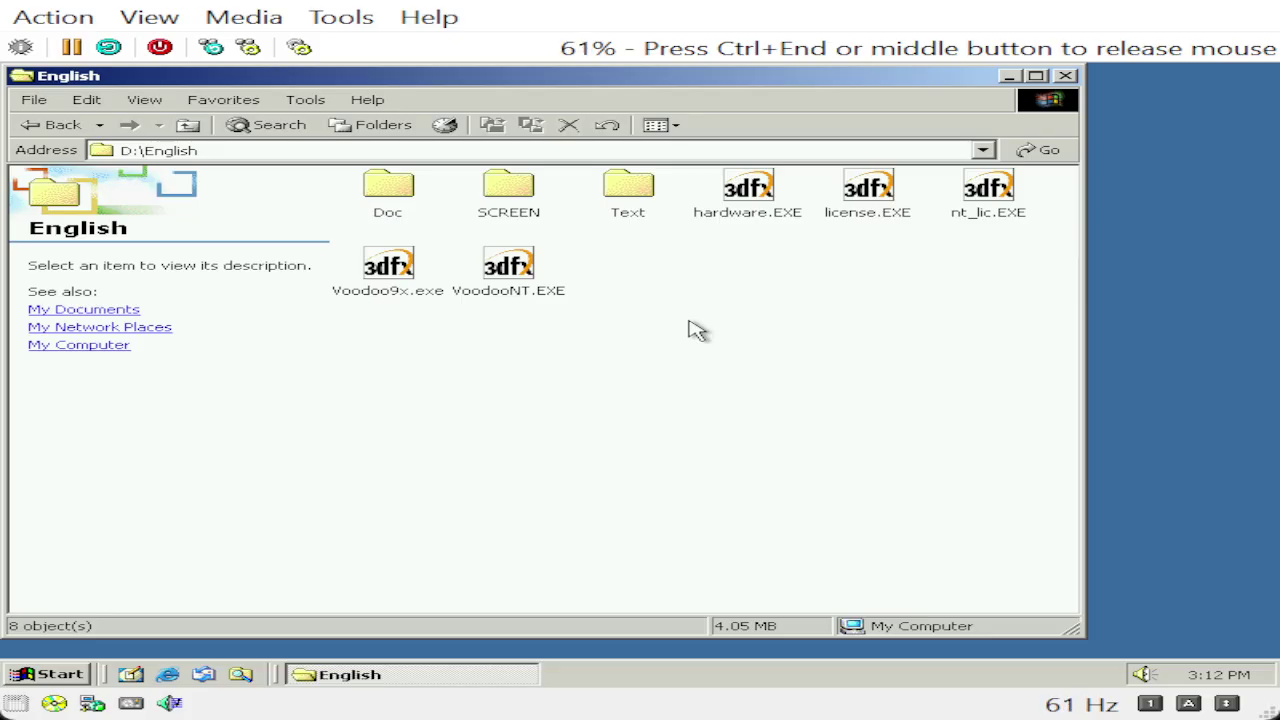
click(54, 132)
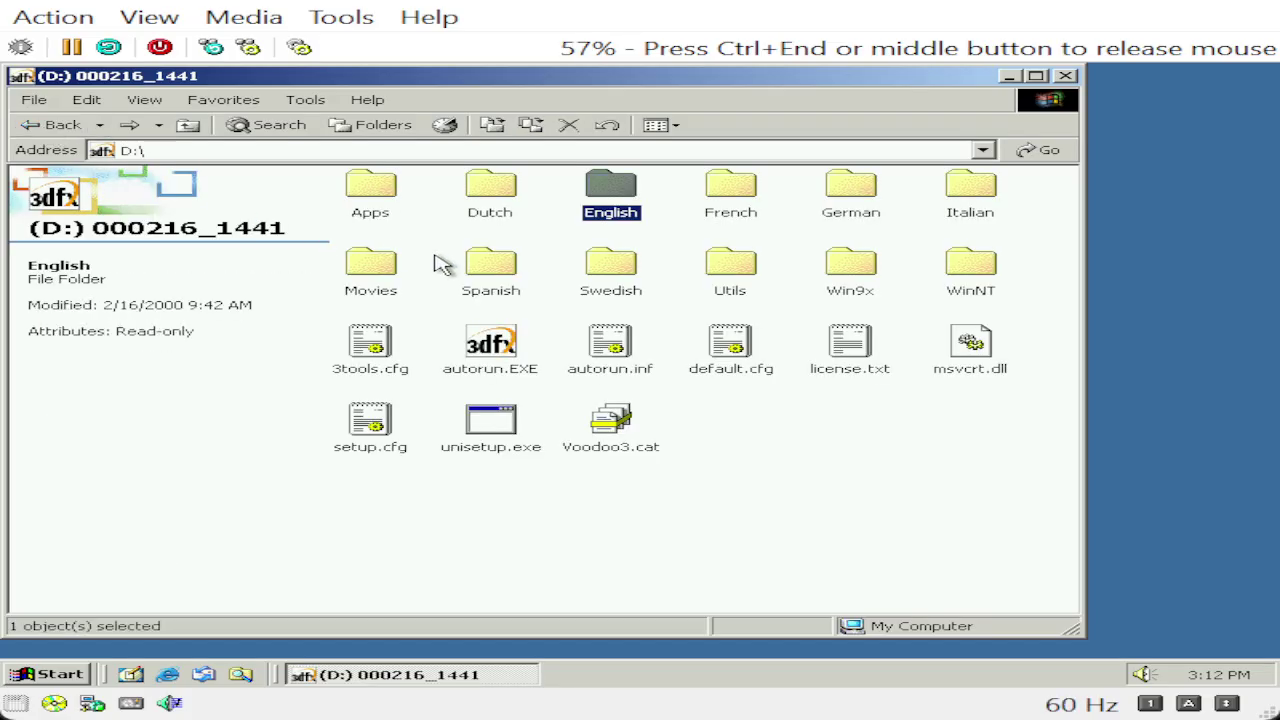
- Run Voodoo9x.exe from the English folder, then close the folder and 3dfx QuickInstall windows
double_click(592, 200)
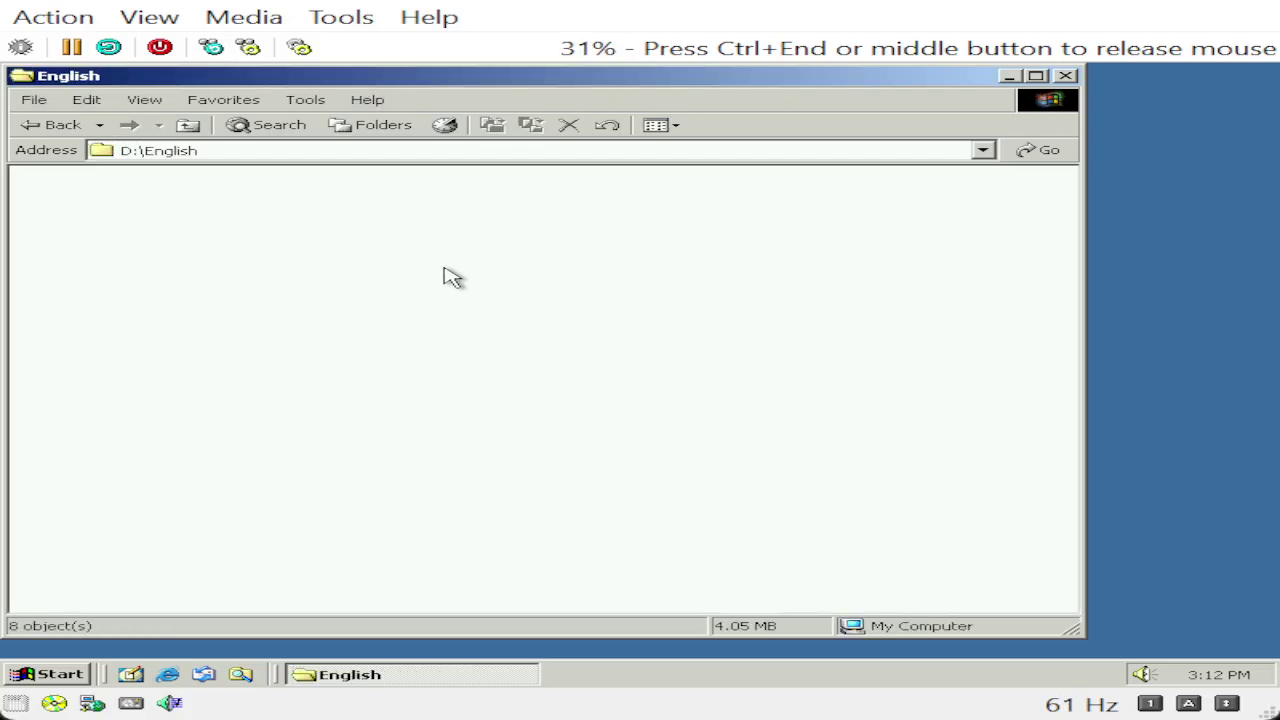
click(360, 270)
double_click(360, 270)
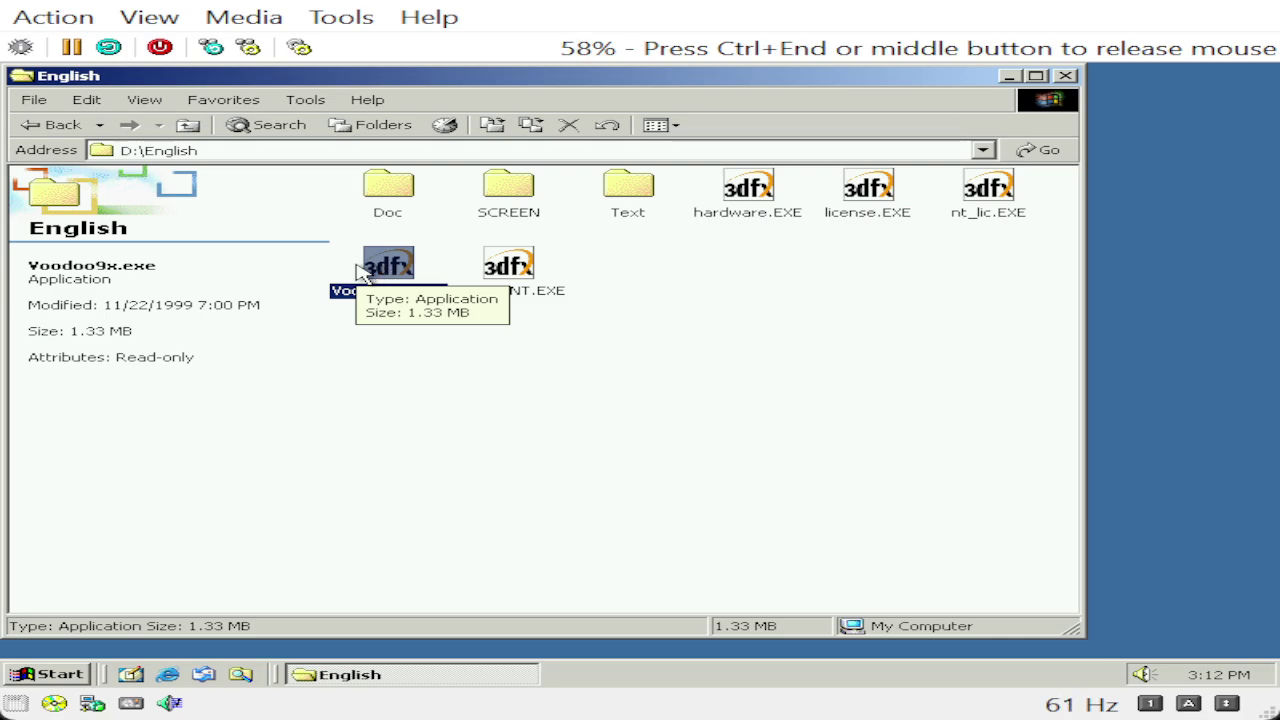
click(700, 322)
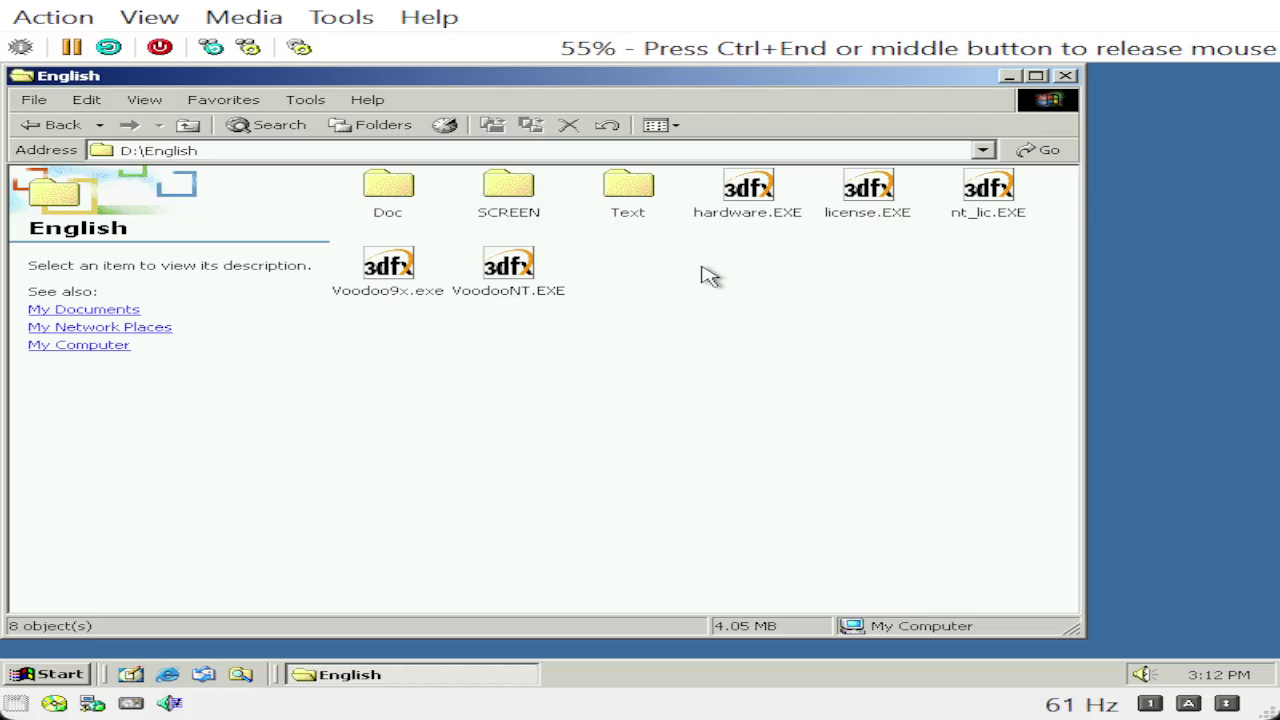
click(1066, 77)
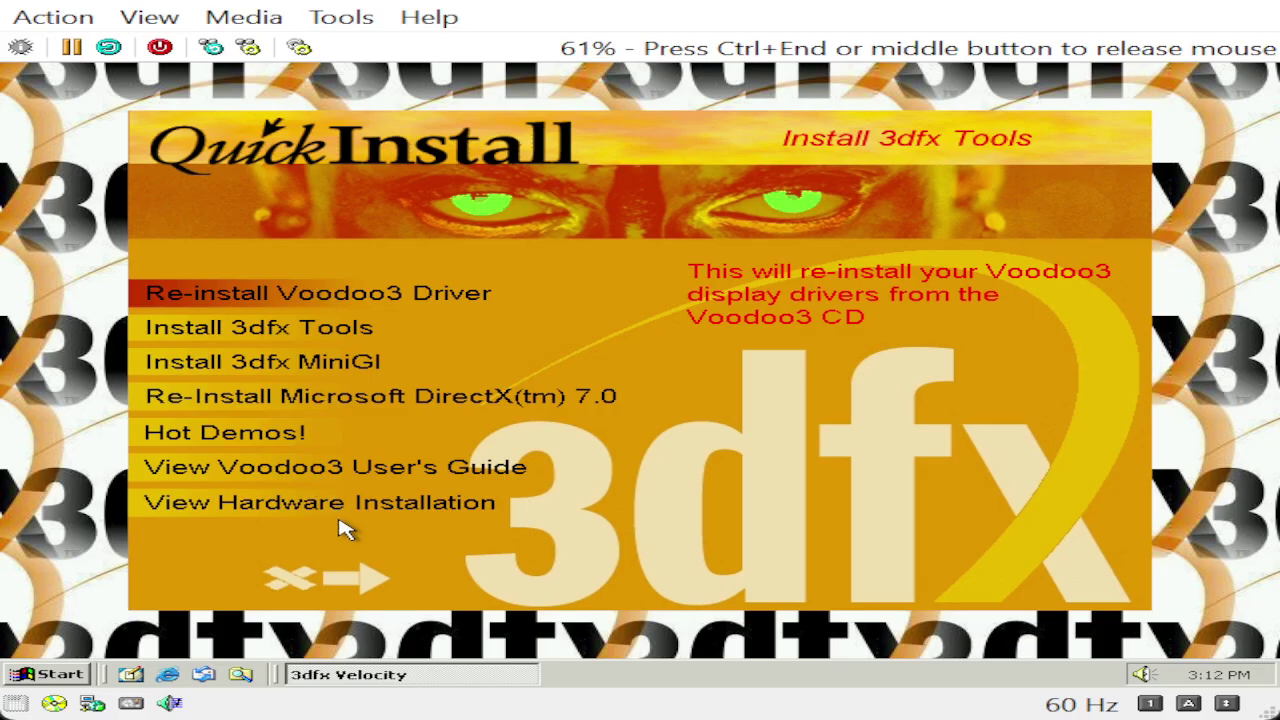
click(293, 580)
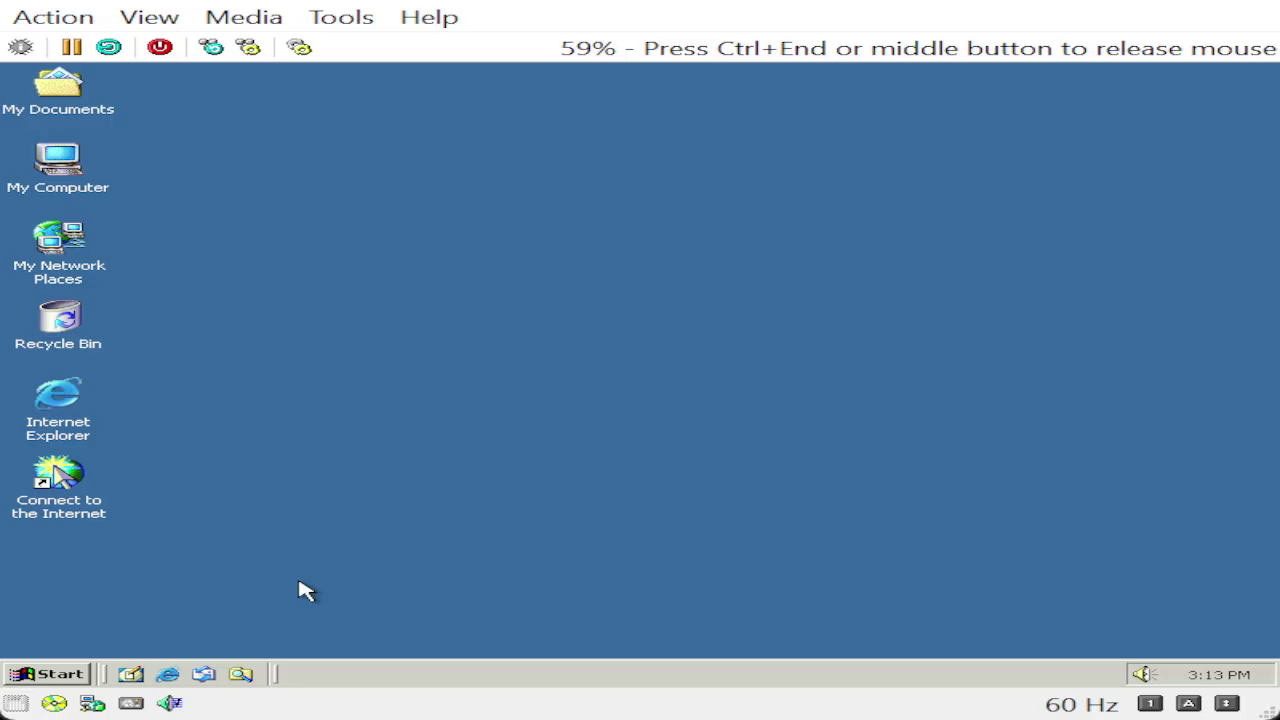
- Release the mouse with Ctrl+End and switch the Windows 2000 guest to full-screen with Ctrl+Alt+PgUp
key(ctrl+End)
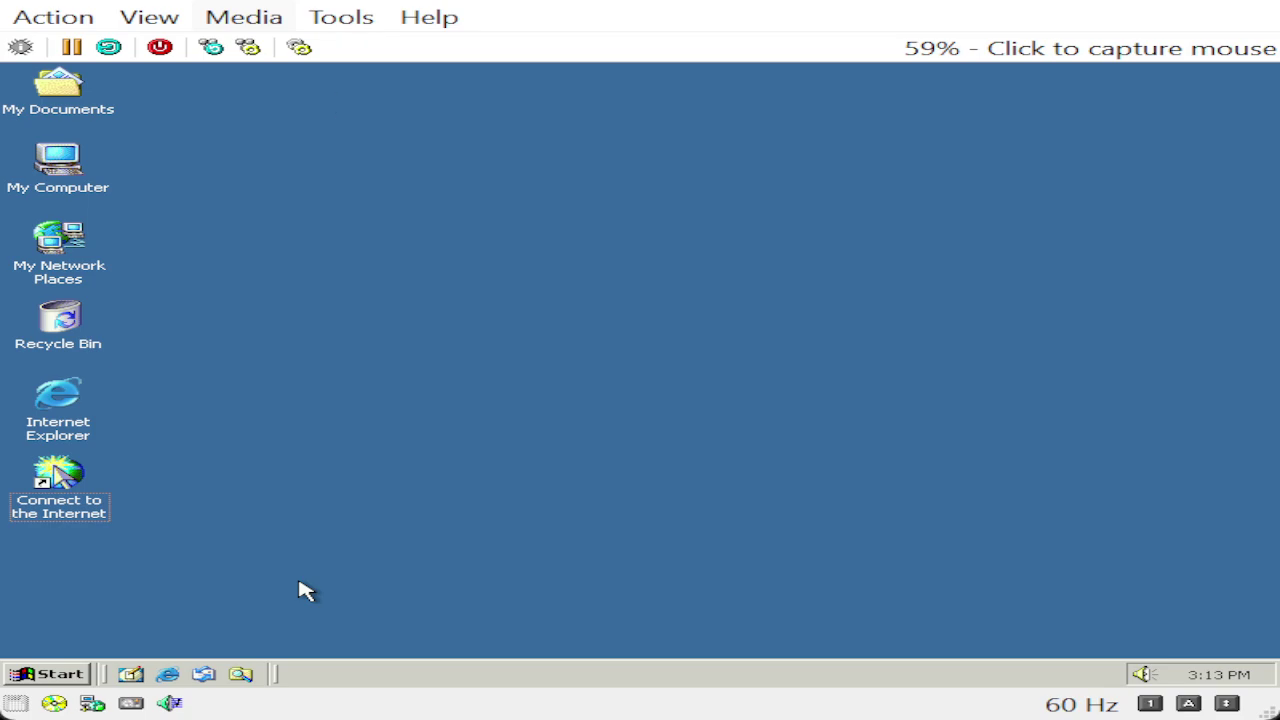
click(1270, 136)
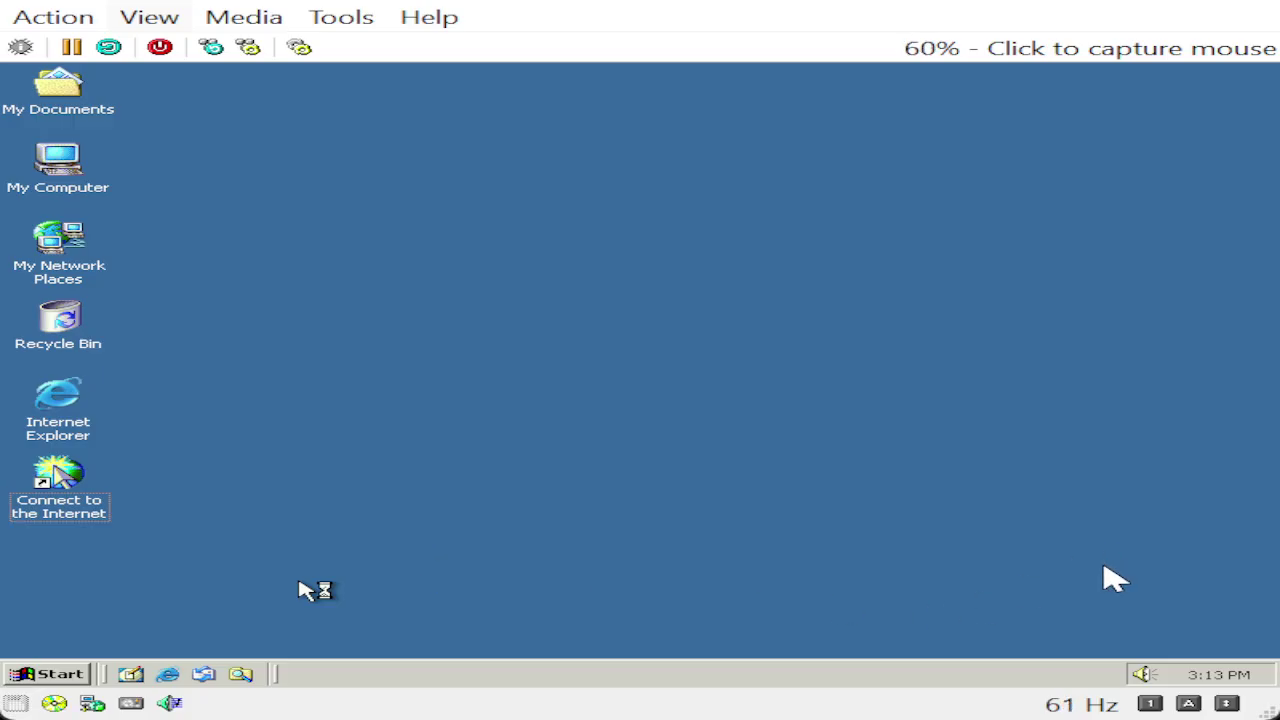
key(ctrl+alt+Page_Up)
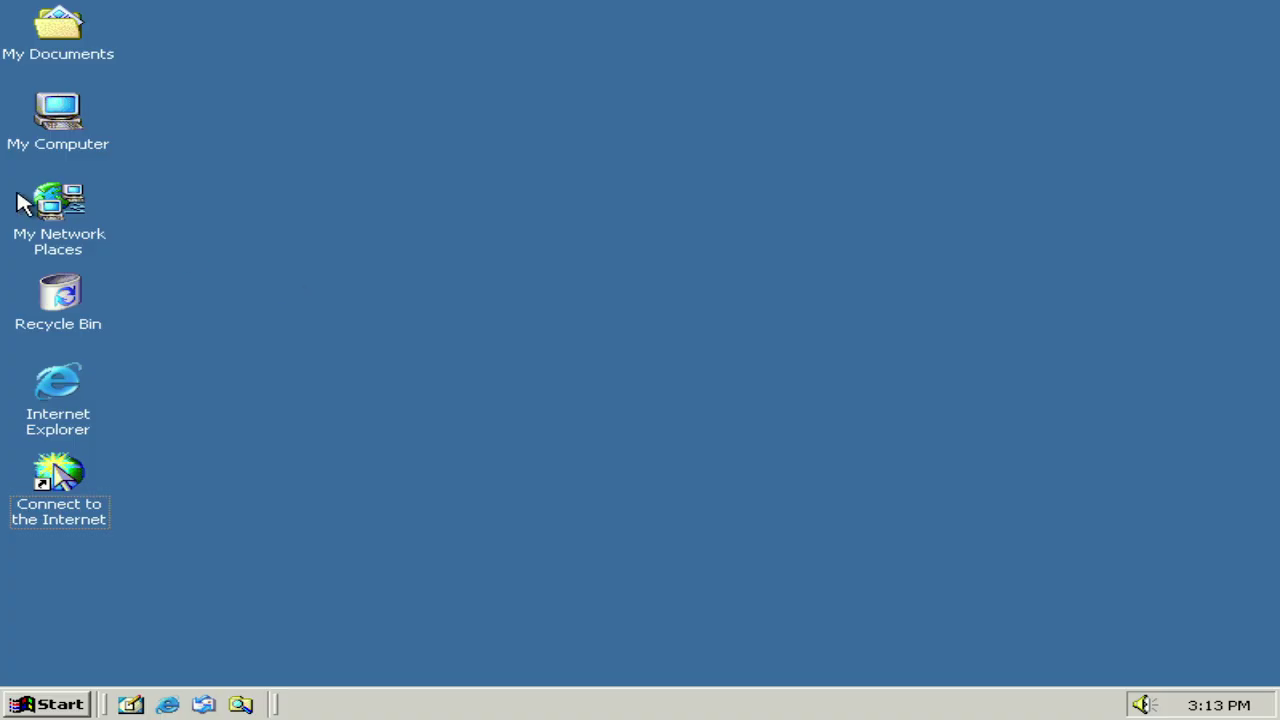
- Select the KrabbyPatty CD in My Computer, bring up the SpongeBob launcher, and minimize My Computer
double_click(79, 102)
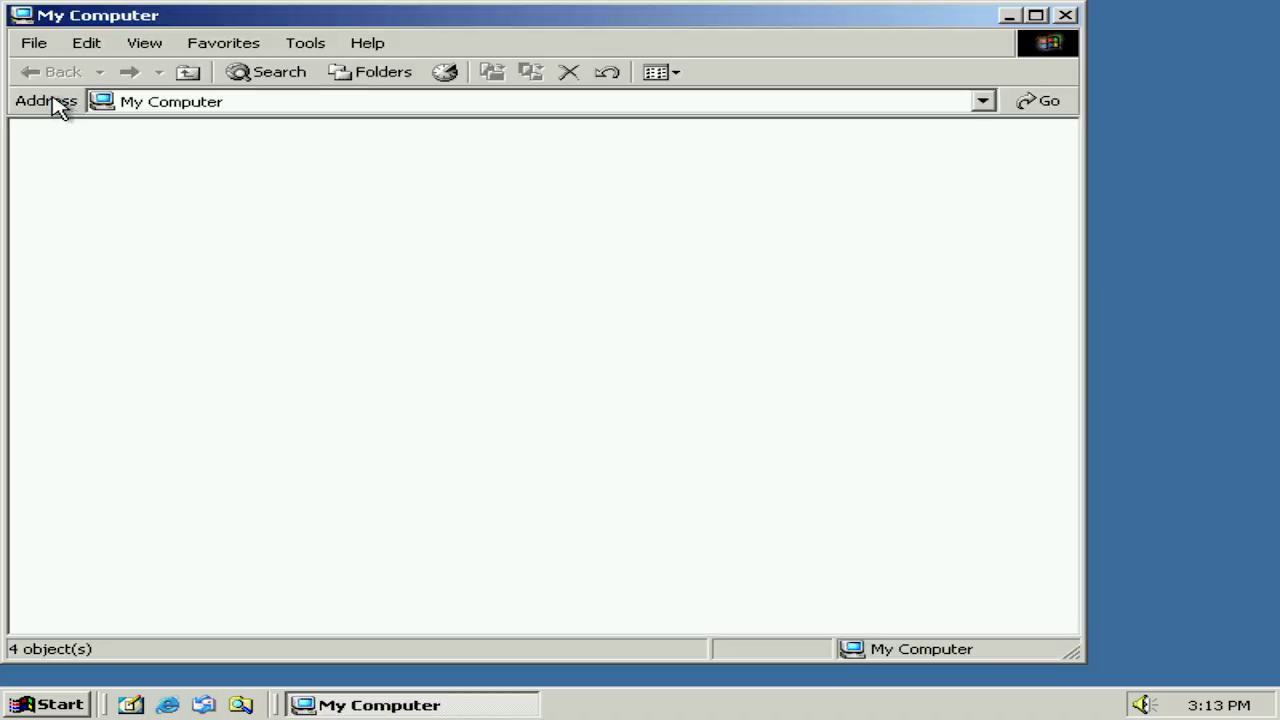
click(615, 160)
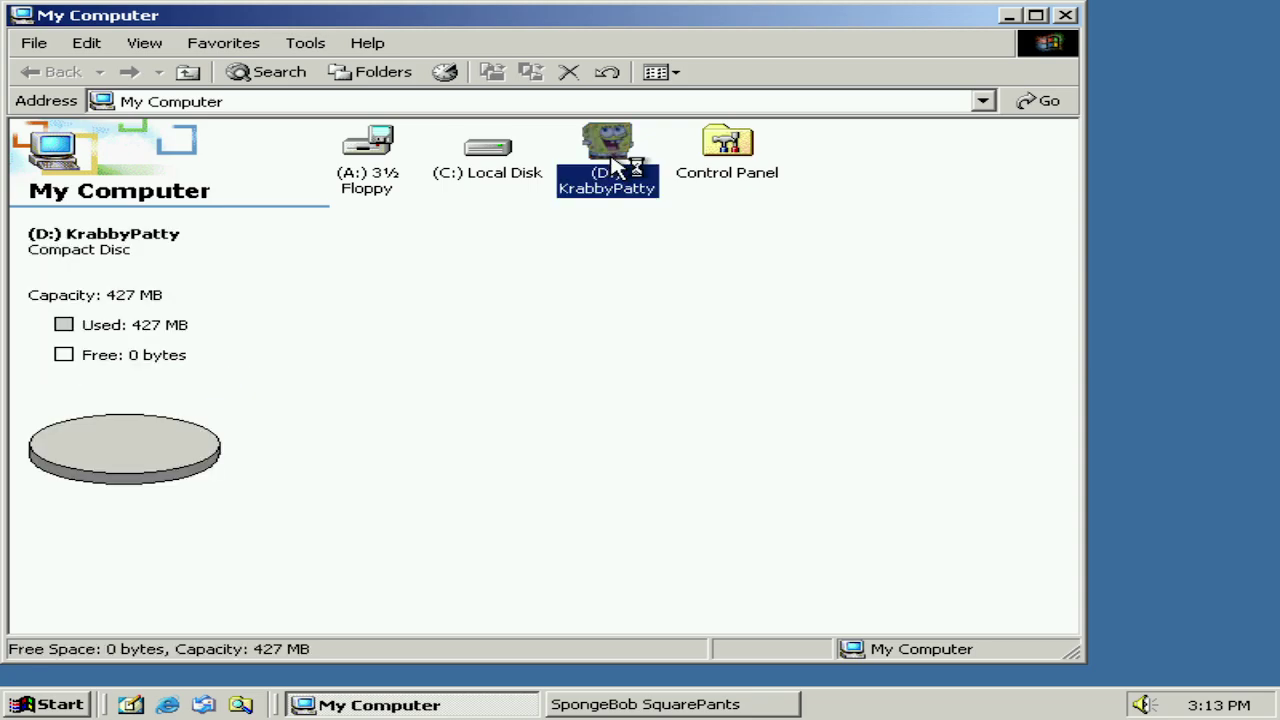
click(672, 705)
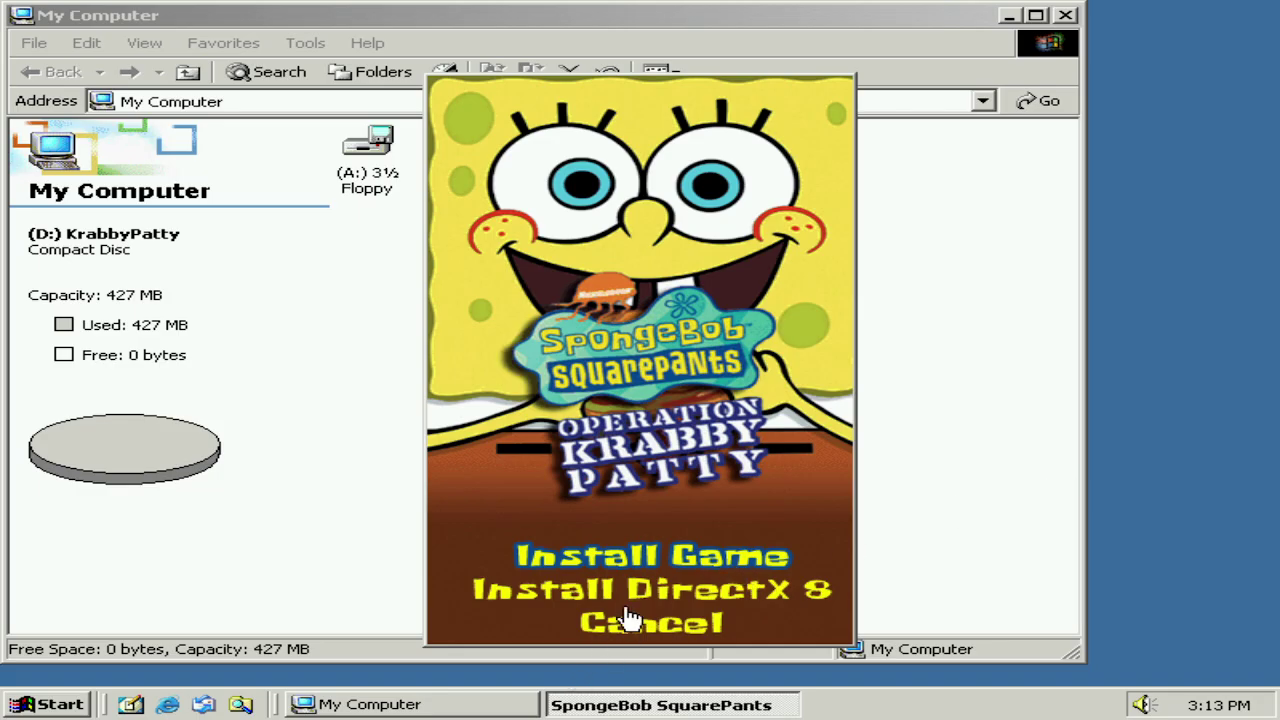
click(340, 482)
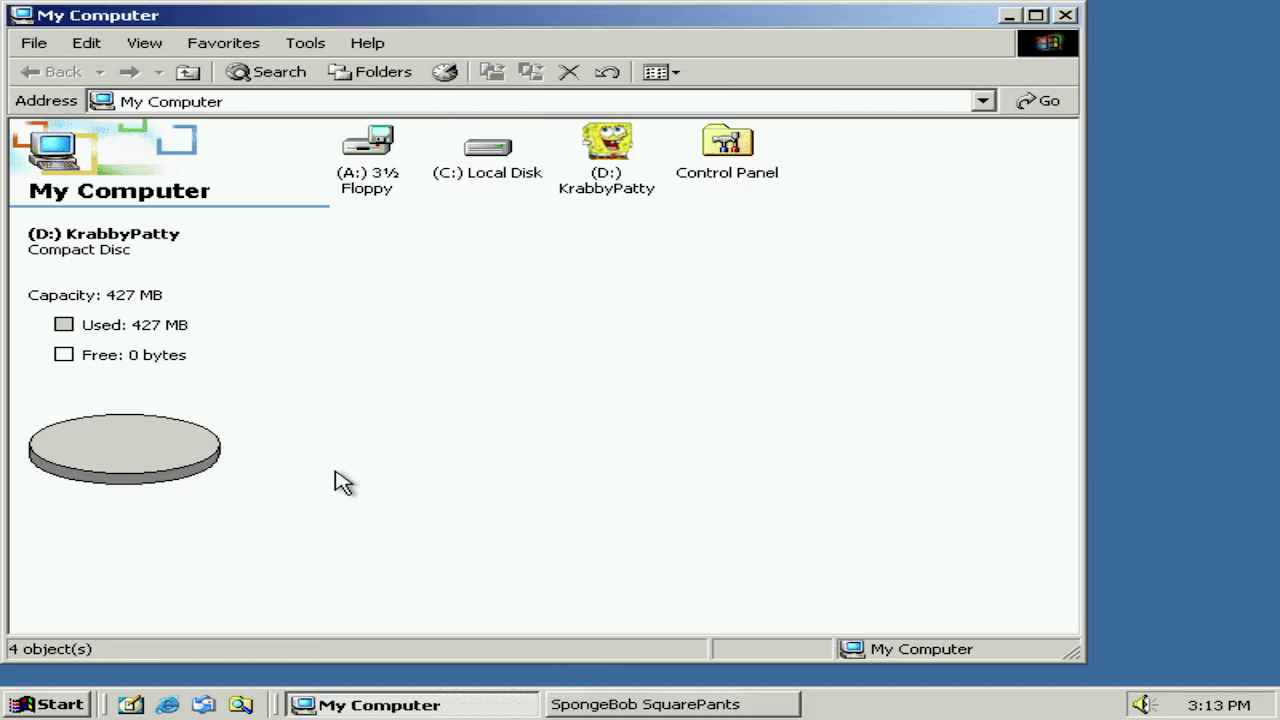
click(716, 708)
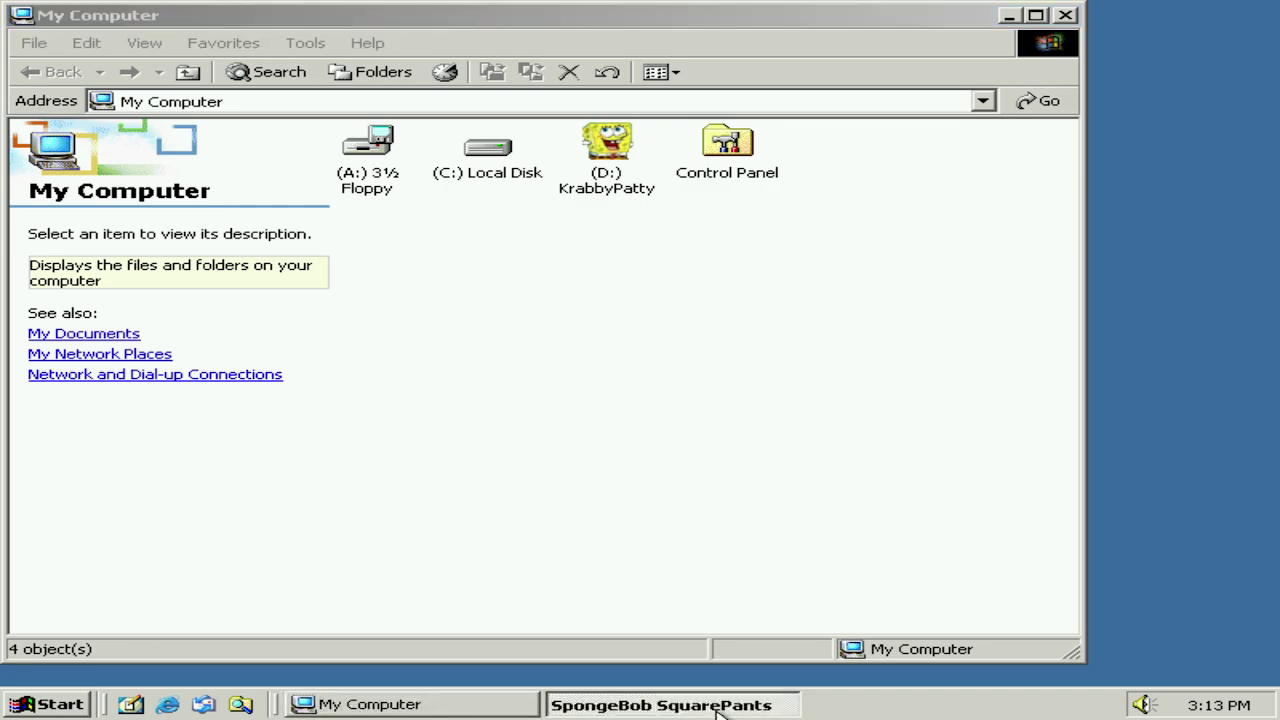
click(813, 168)
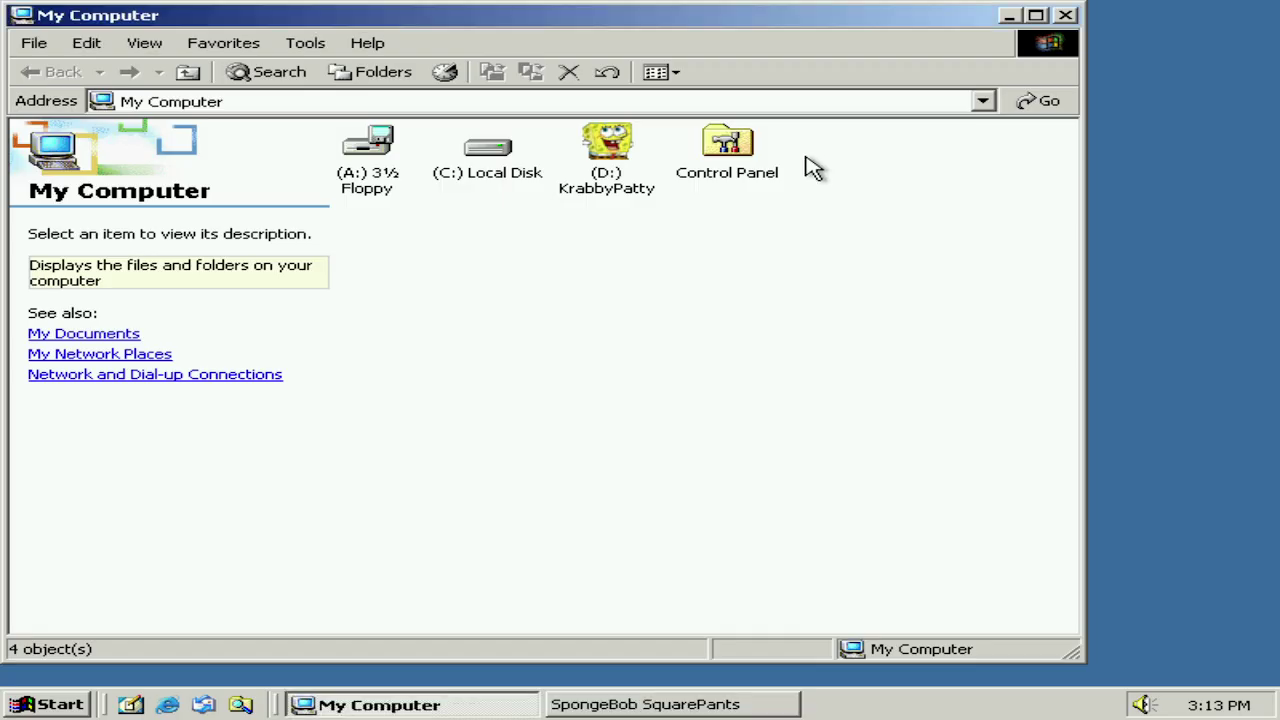
click(1009, 16)
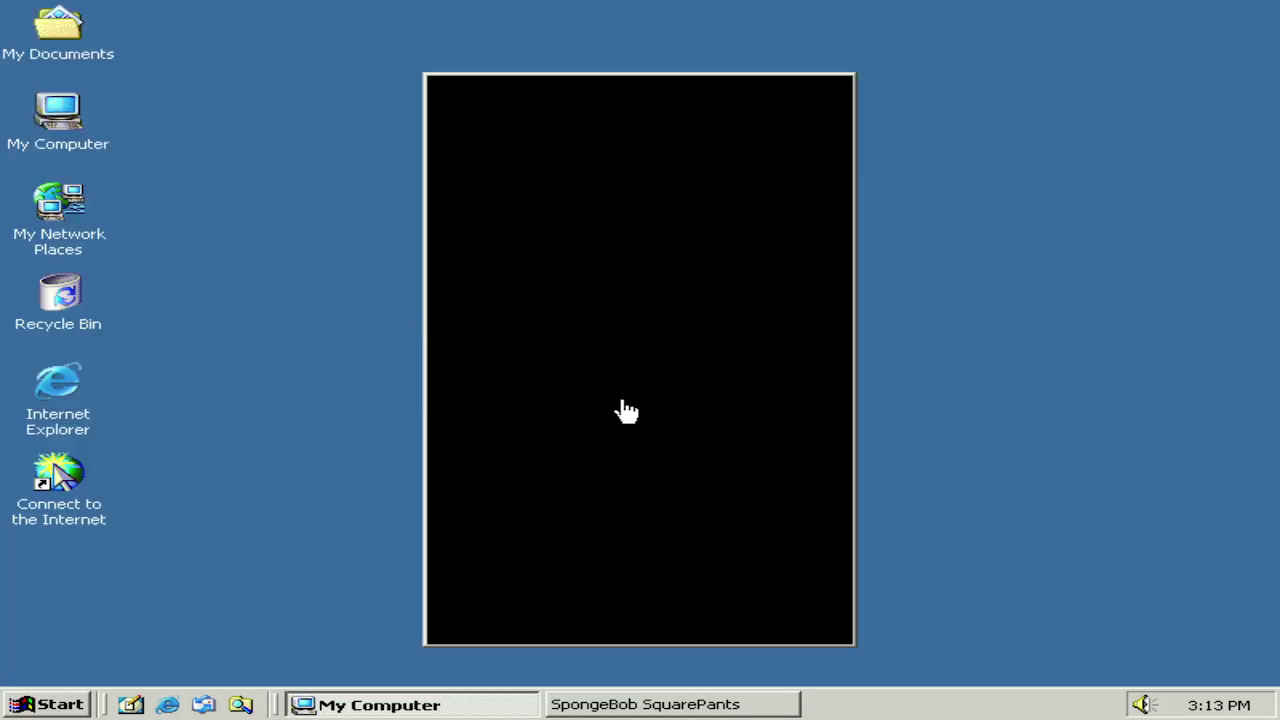
- Install the SpongeBob game from the launcher, then exit full-screen and release the mouse
click(688, 712)
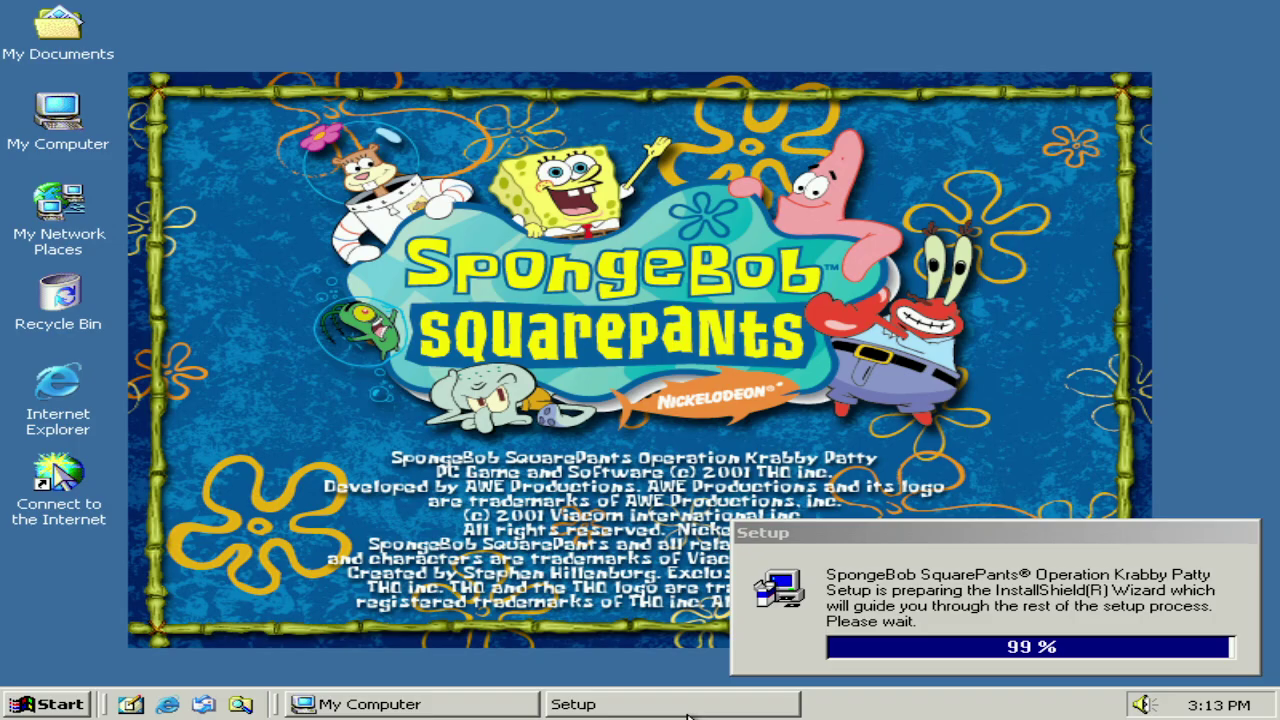
click(688, 712)
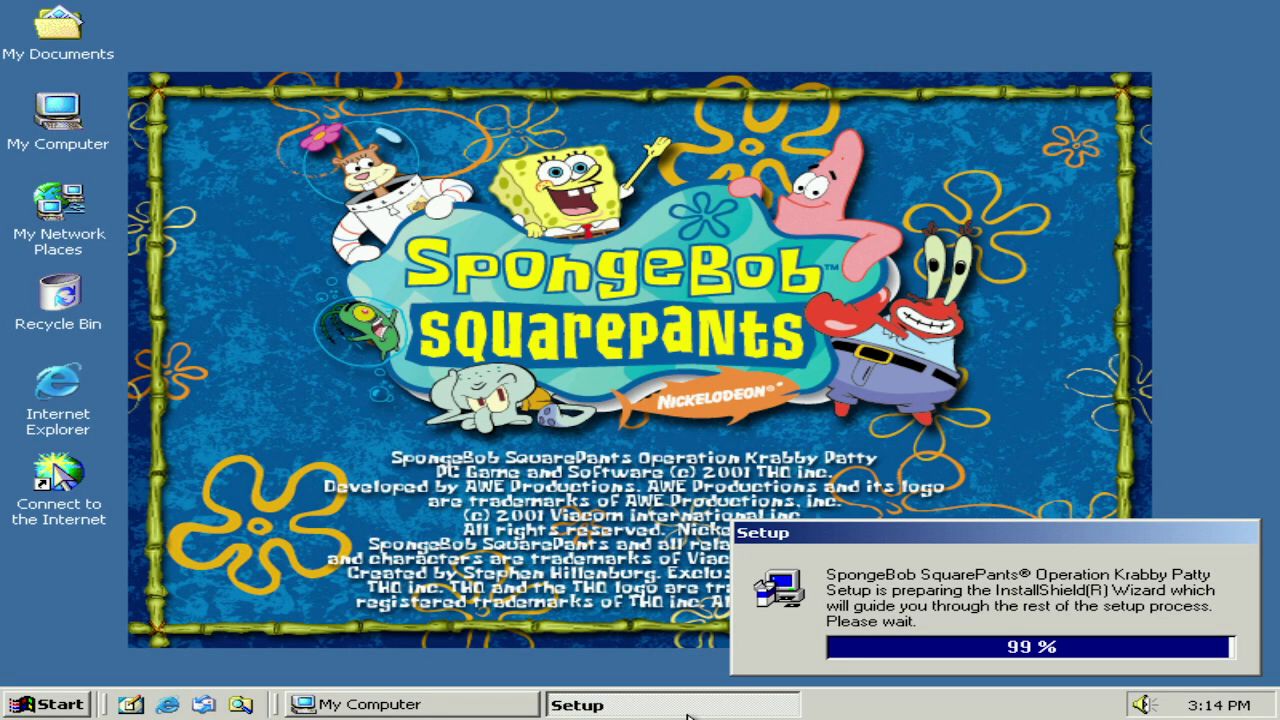
key(ctrl+alt+Page_Up)
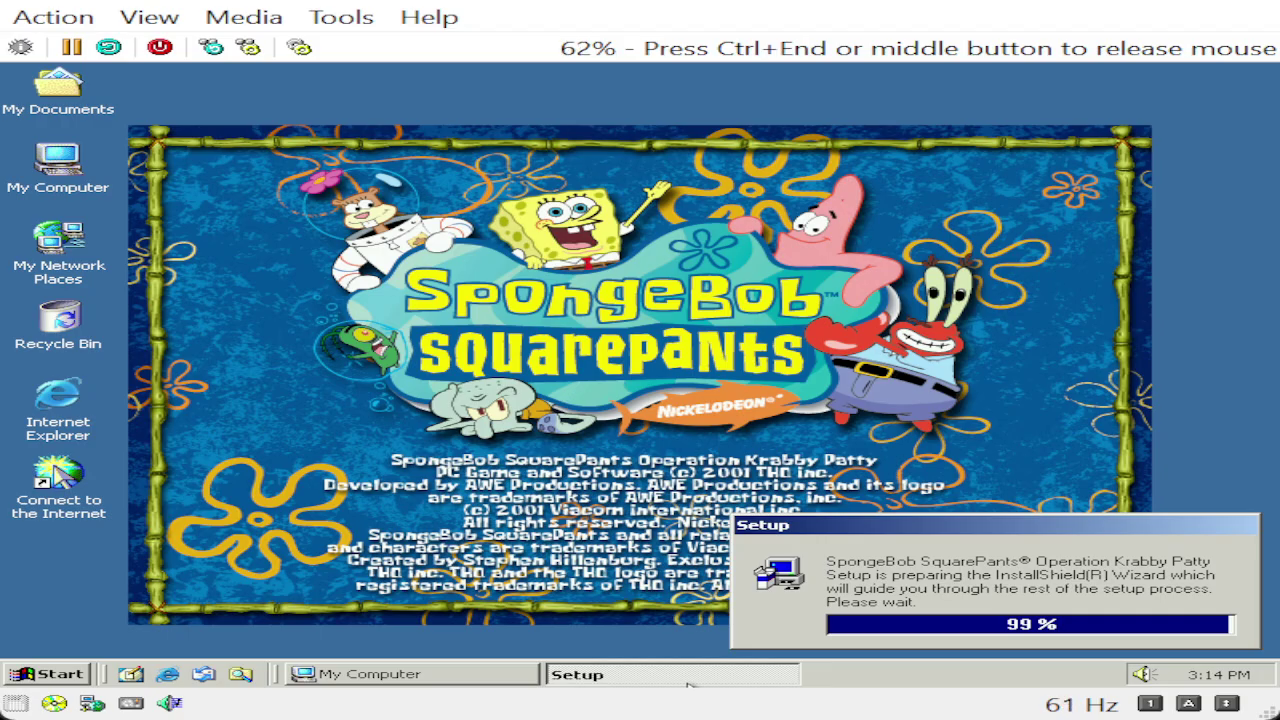
key(ctrl+End)
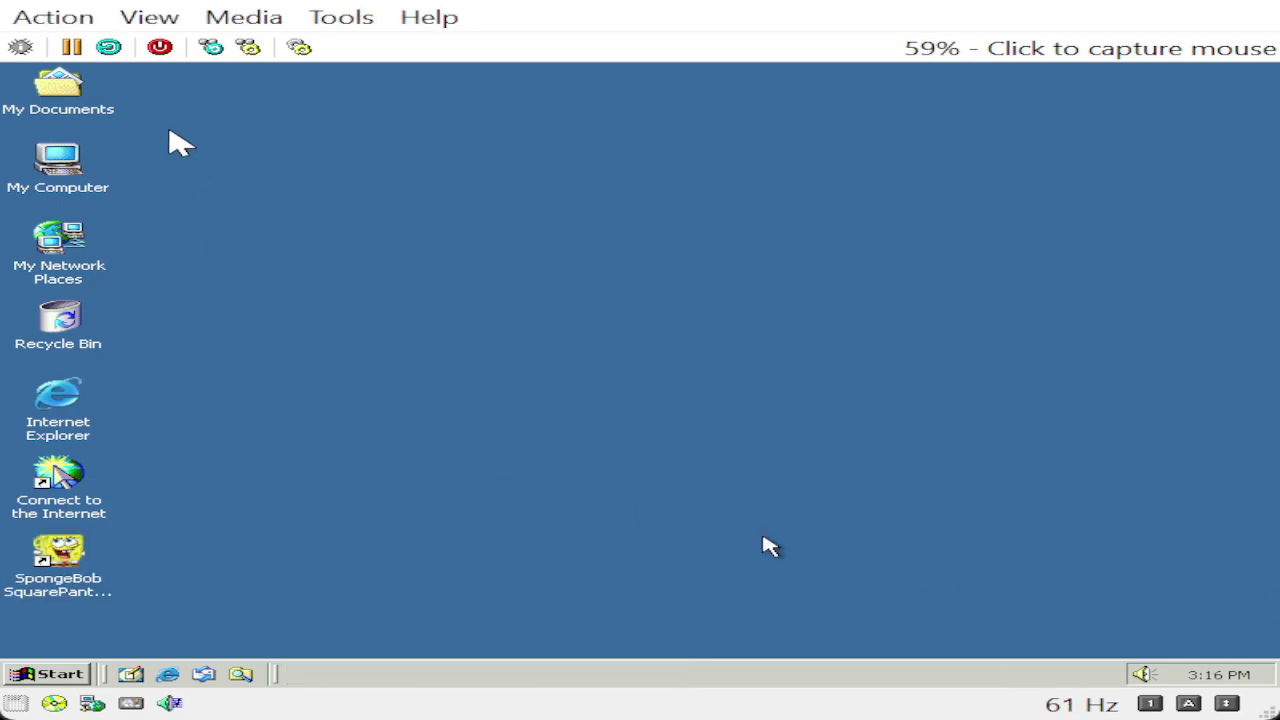
- Go back to full-screen and start SpongeBob SquarePants Operation Krabby Patty from its desktop shortcut
key(ctrl+alt+Page_Up)
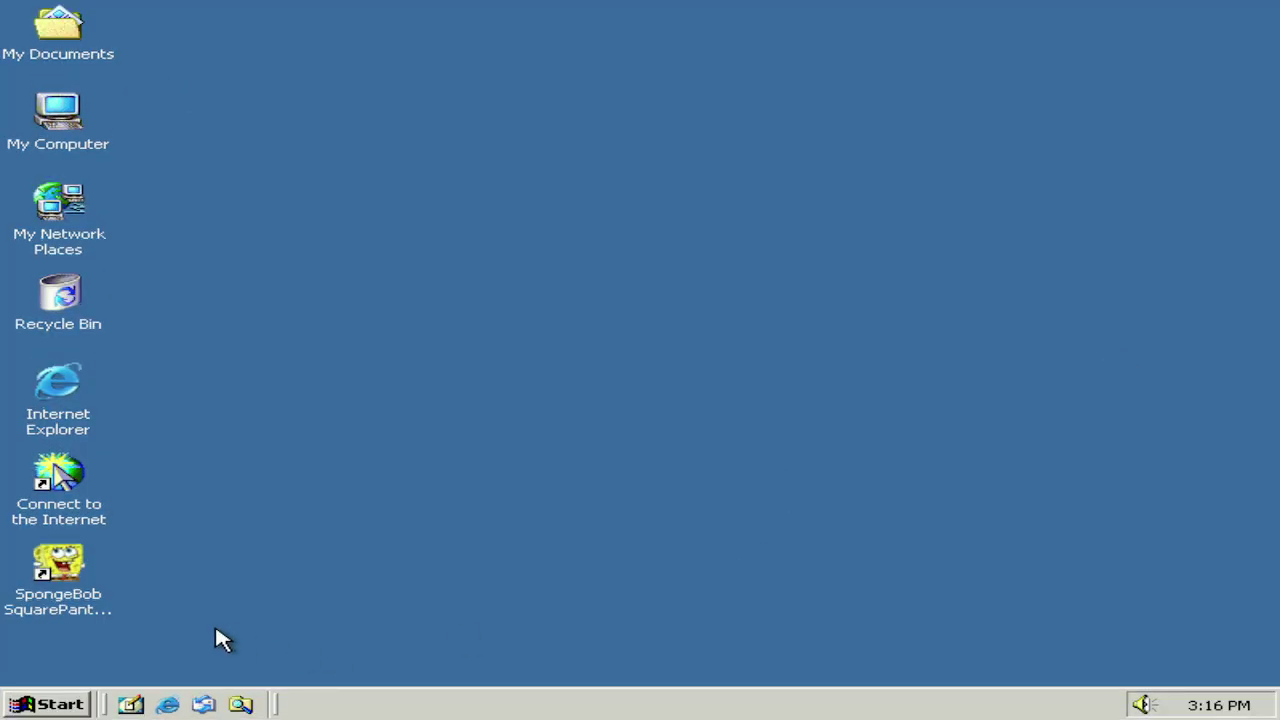
double_click(50, 586)
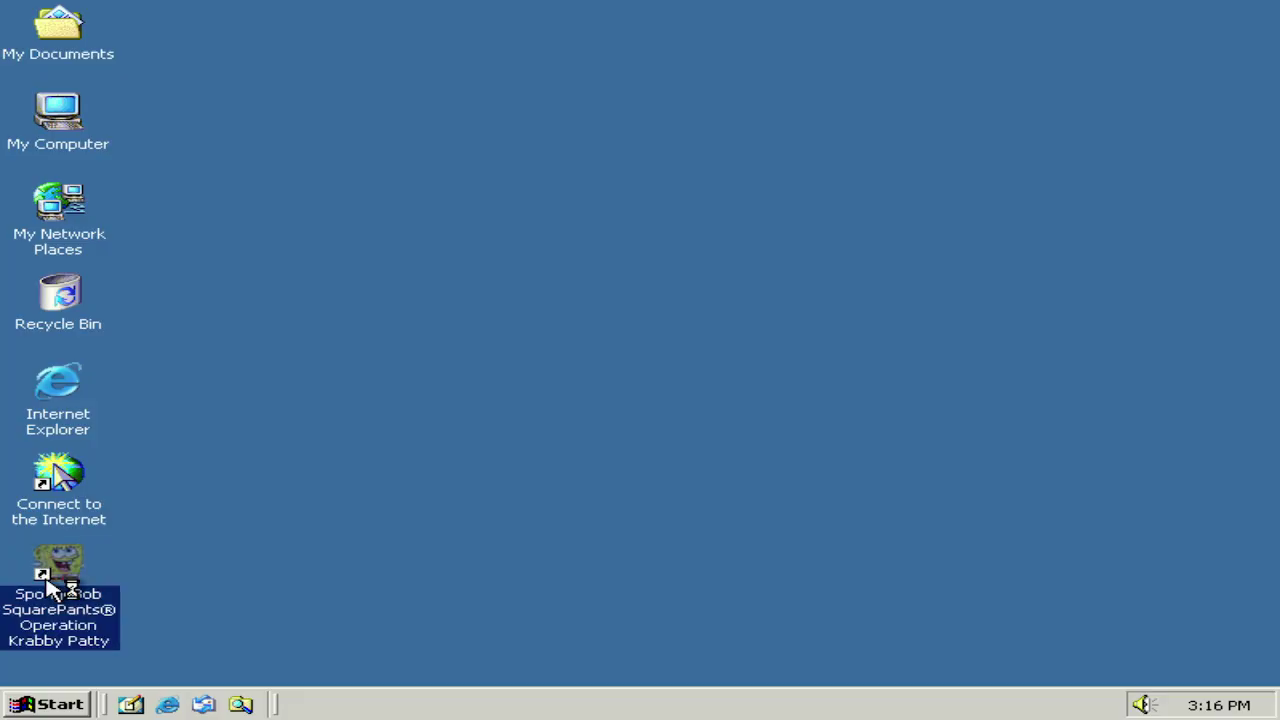
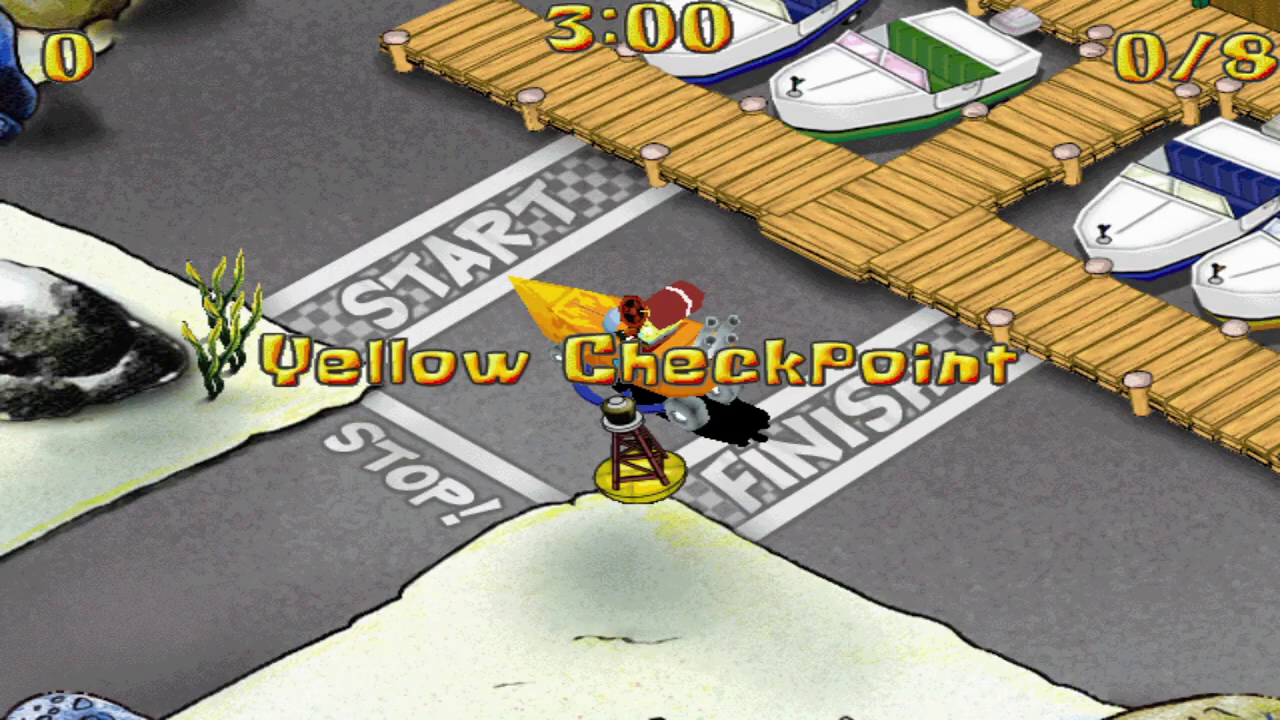
- Race the boat from the START line past the rock arch and crossing to the red buoy
key(Up)
key(Right)
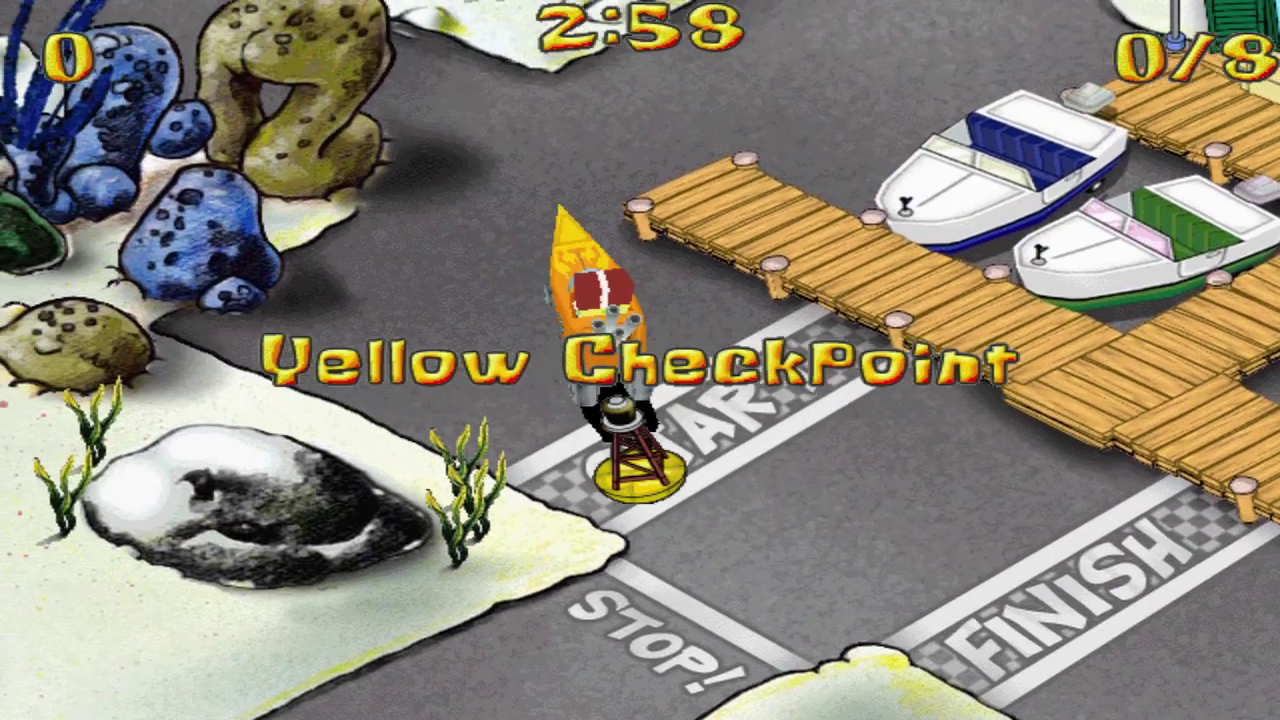
key(Left)
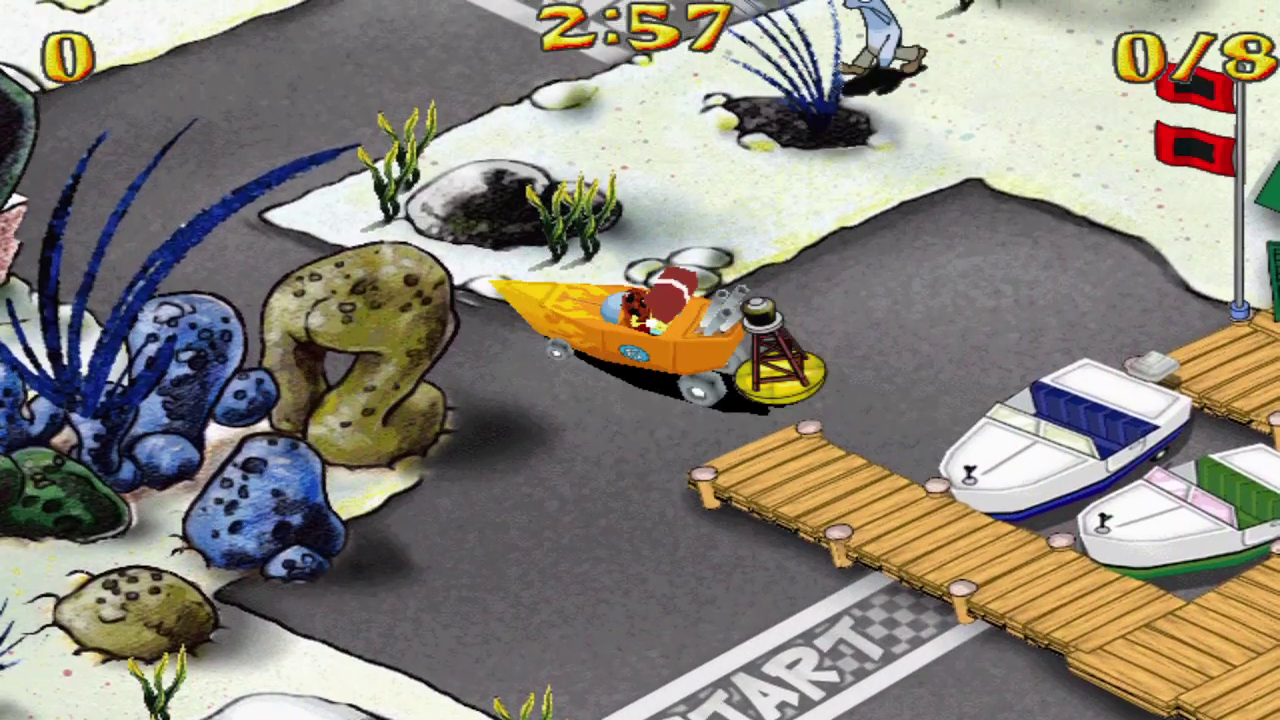
key(Right)
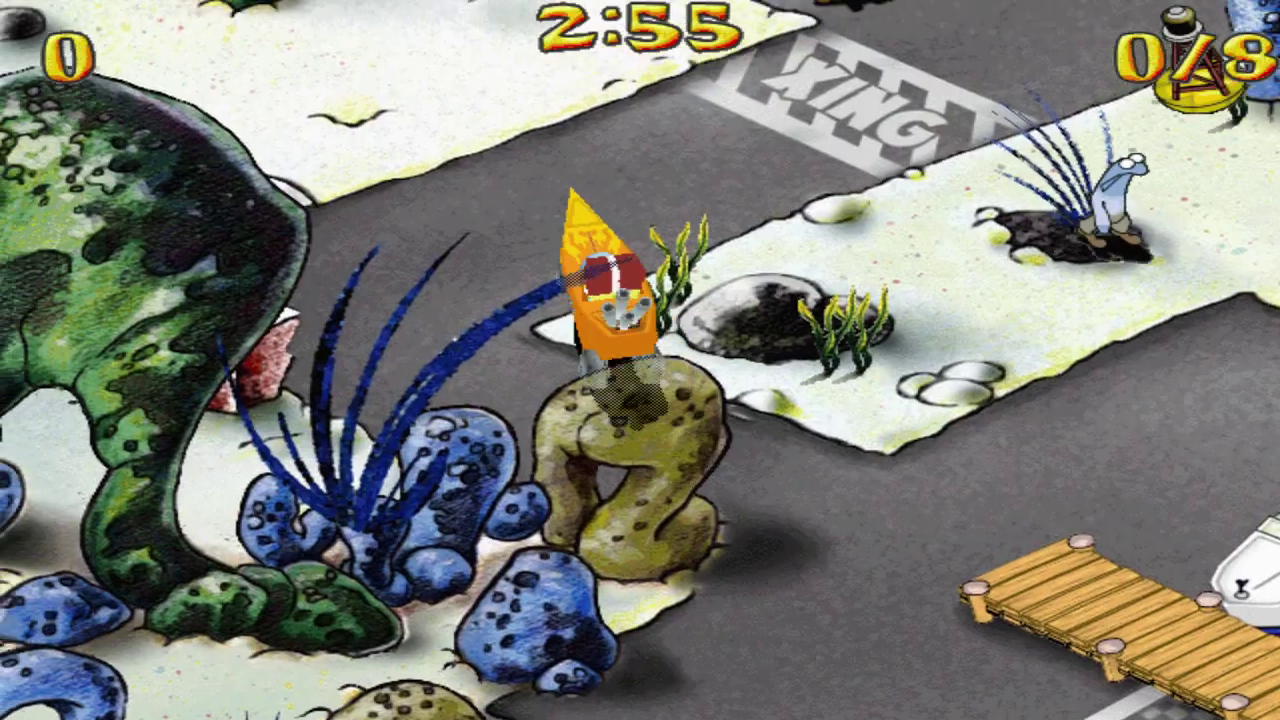
key(Right)
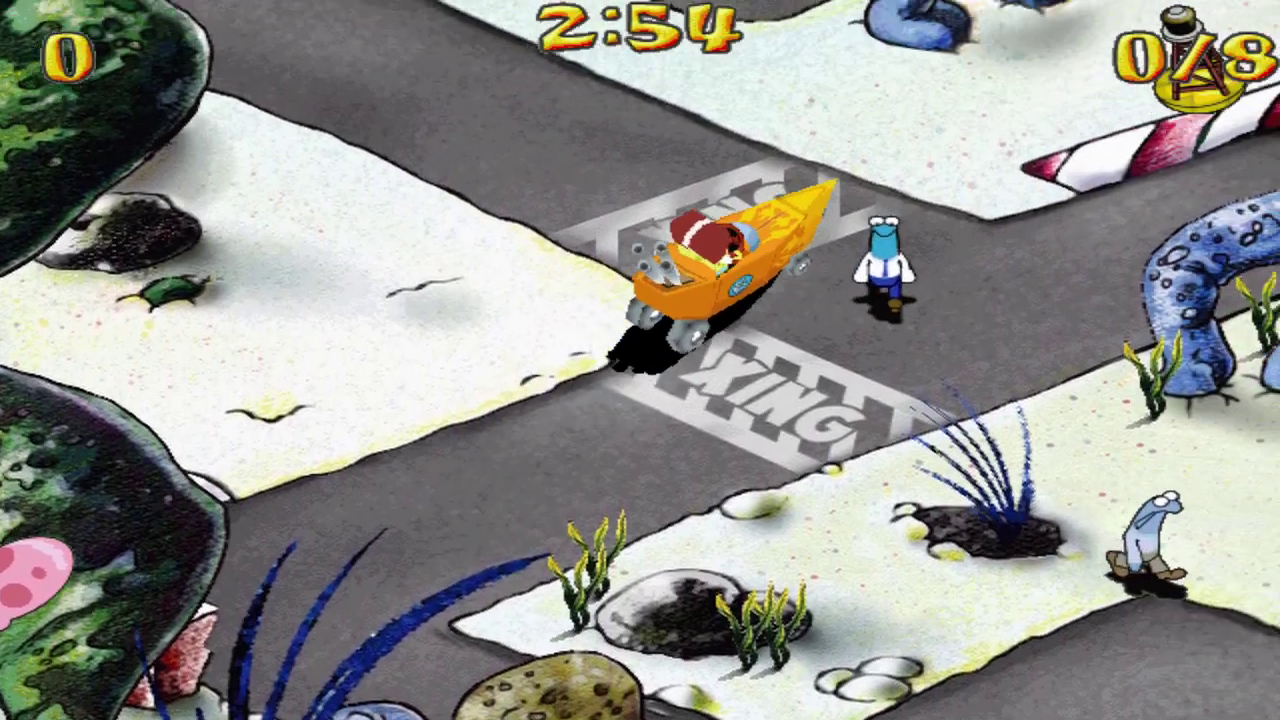
key(Left)
key(Left)
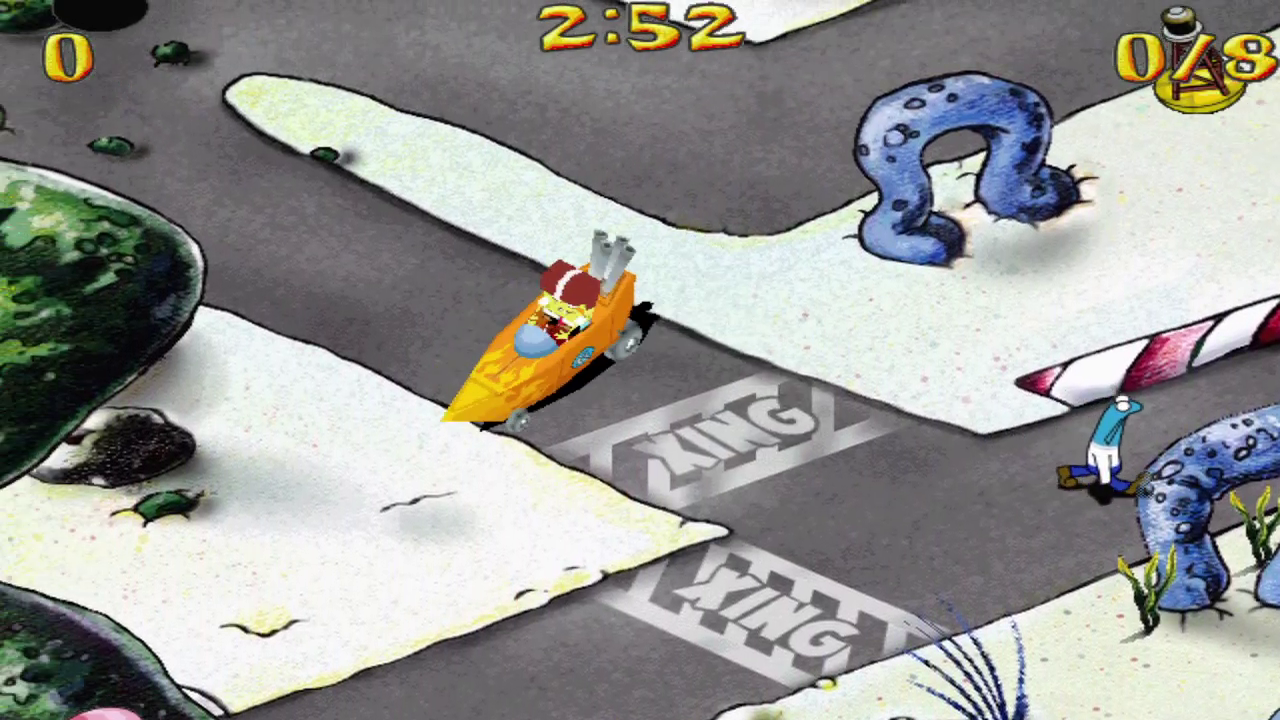
key(Right)
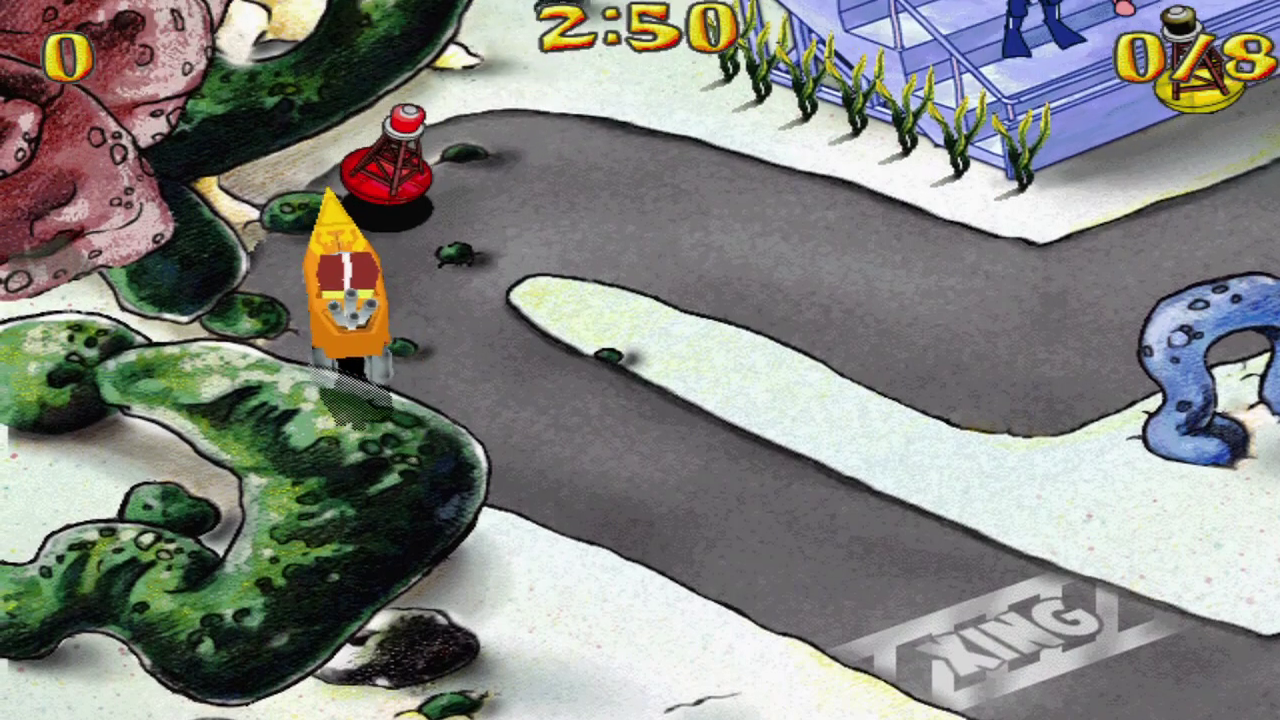
key(Right)
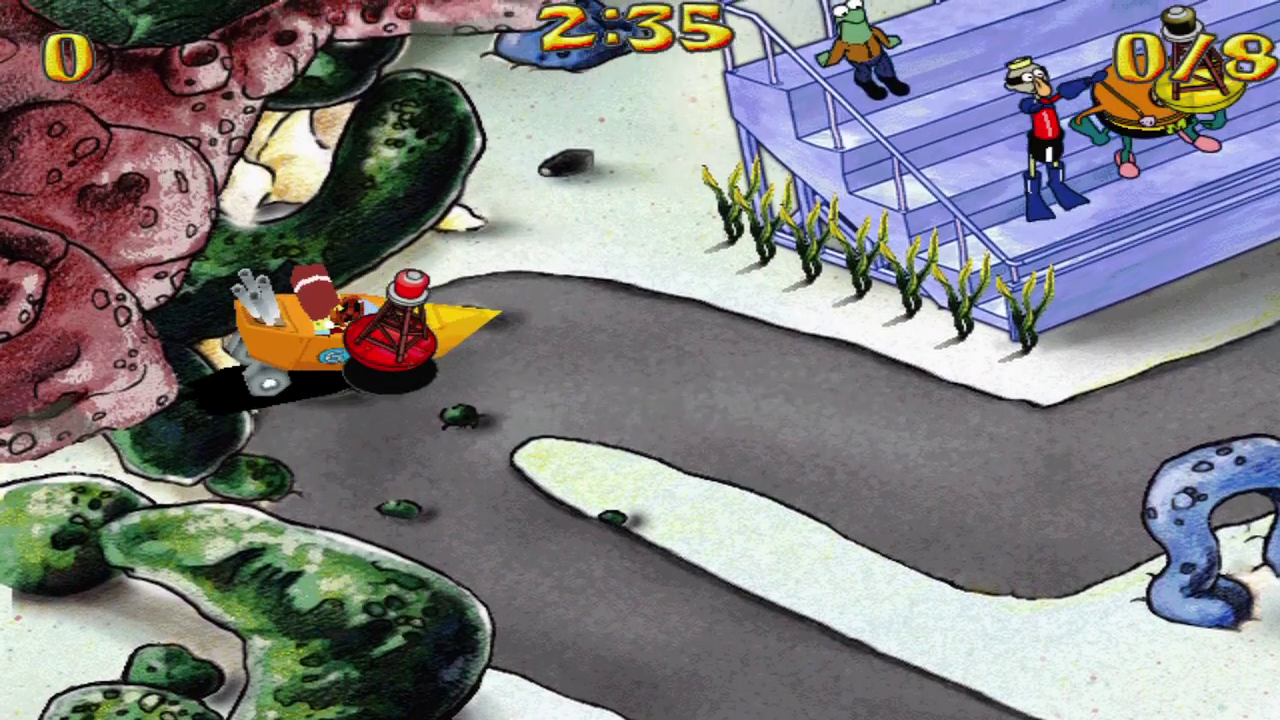
key(Left)
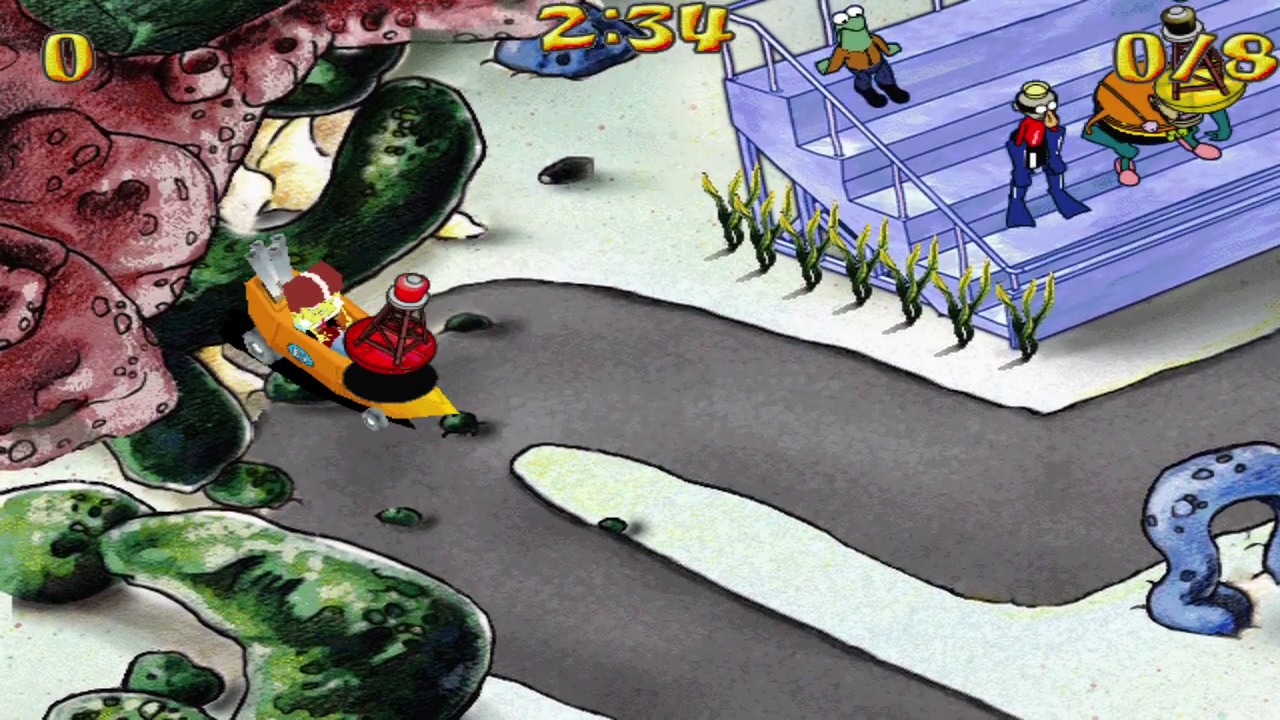
key(Right)
- Drive past the jellyfish, lighthouse and WALL block to collect the Green CheckPoint (1/8)
key(Up)
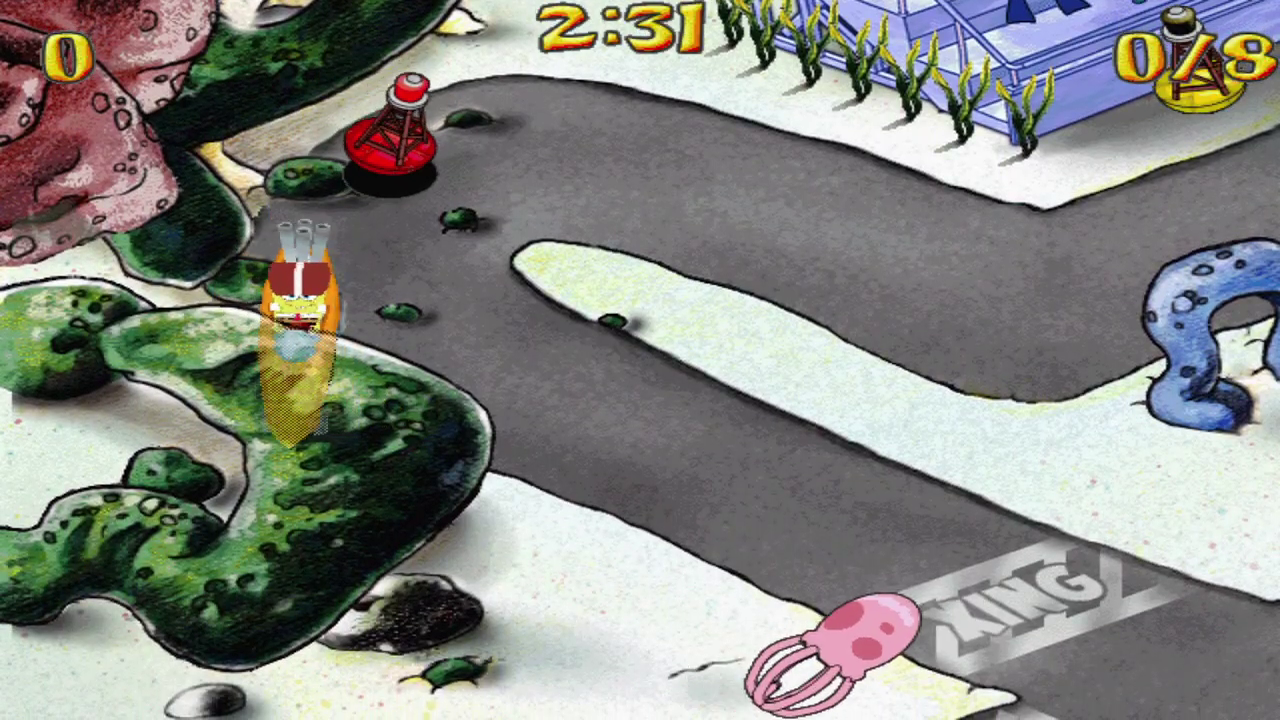
key(Up)
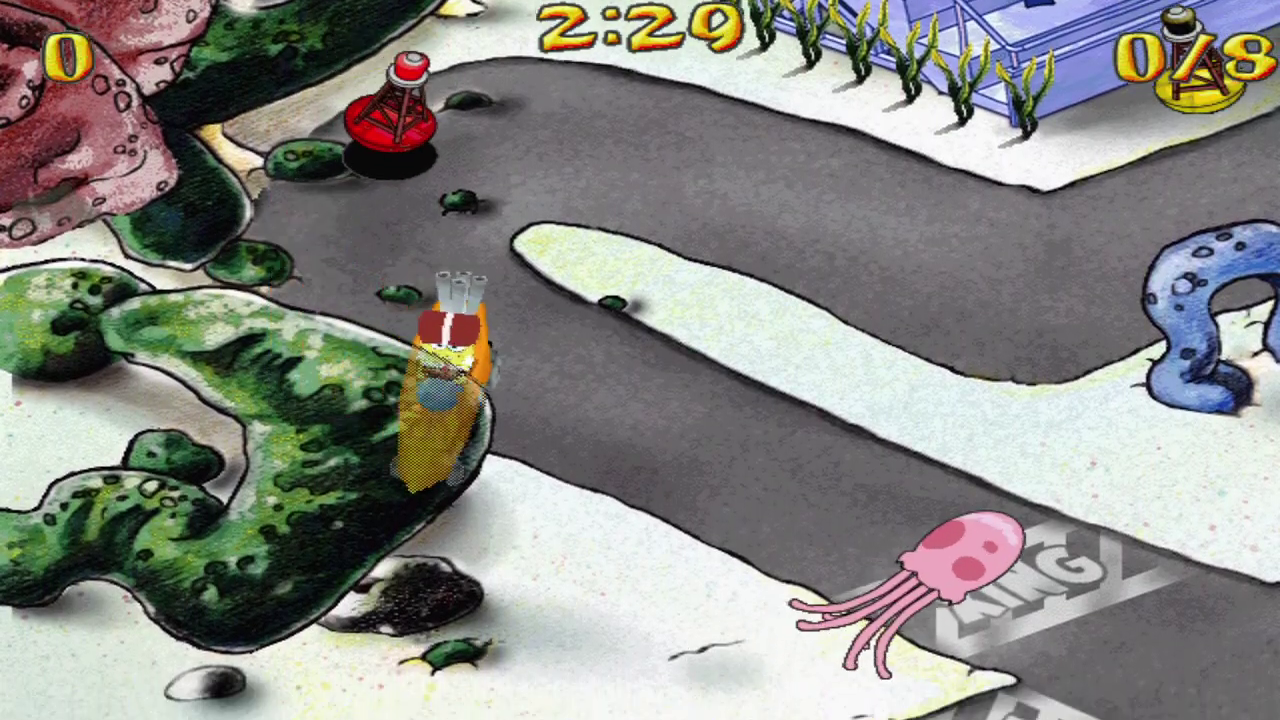
key(Left)
key(Right)
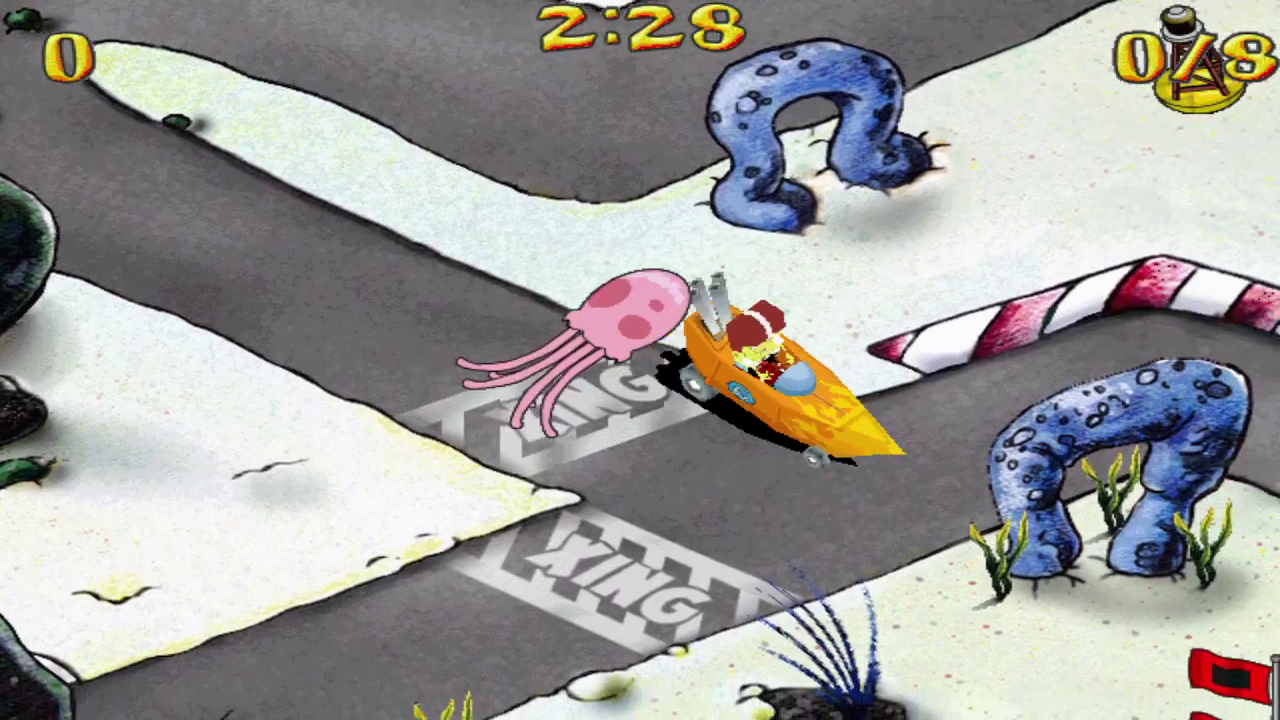
key(Left)
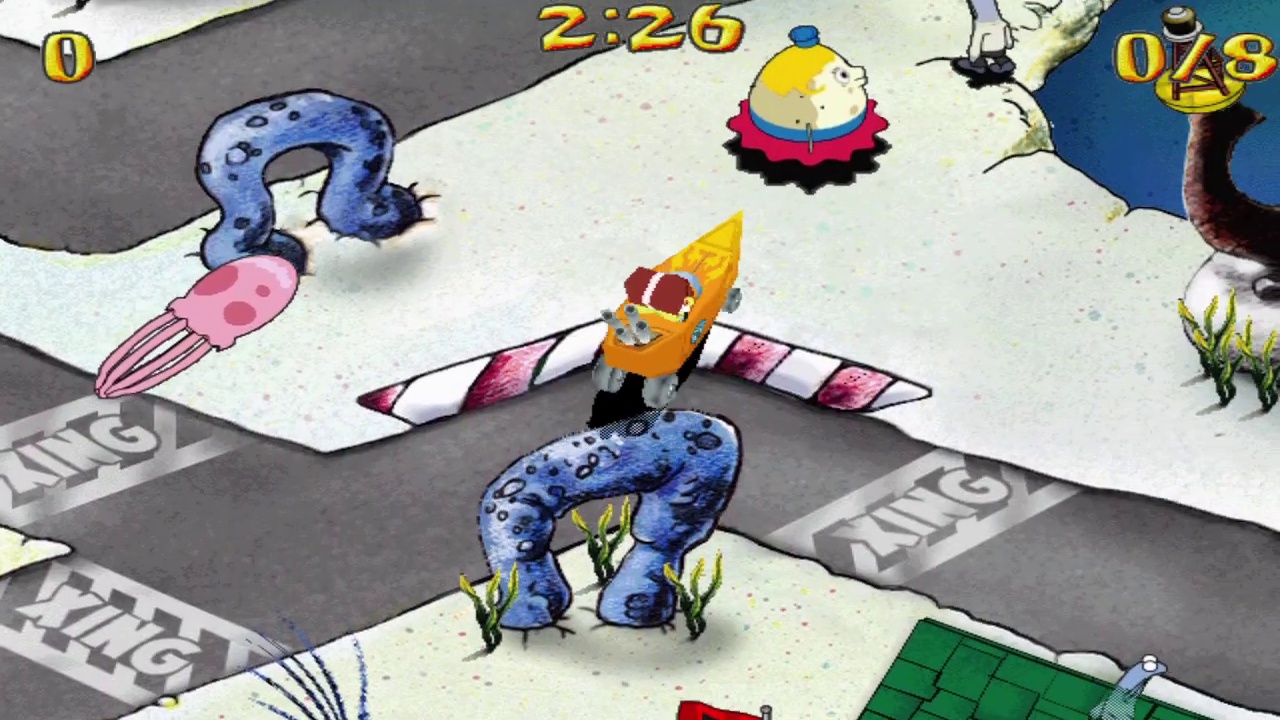
key(Right)
key(Right)
key(Left)
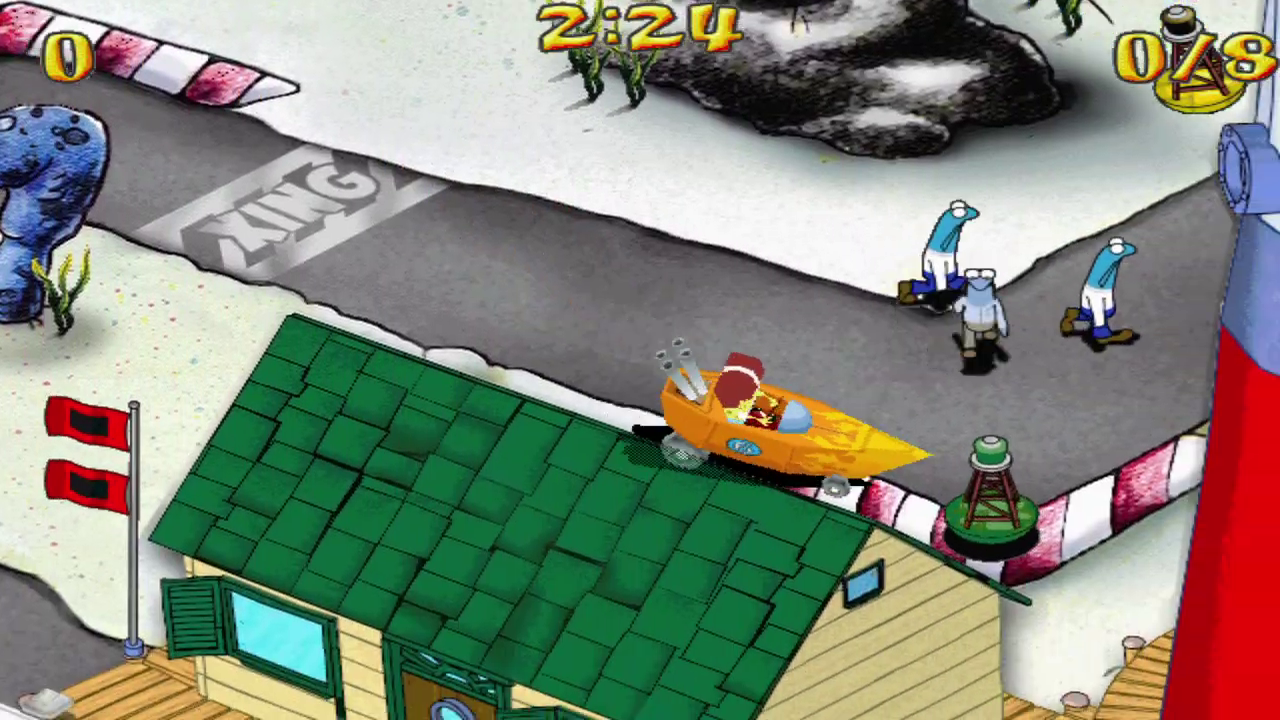
key(Left)
key(Right)
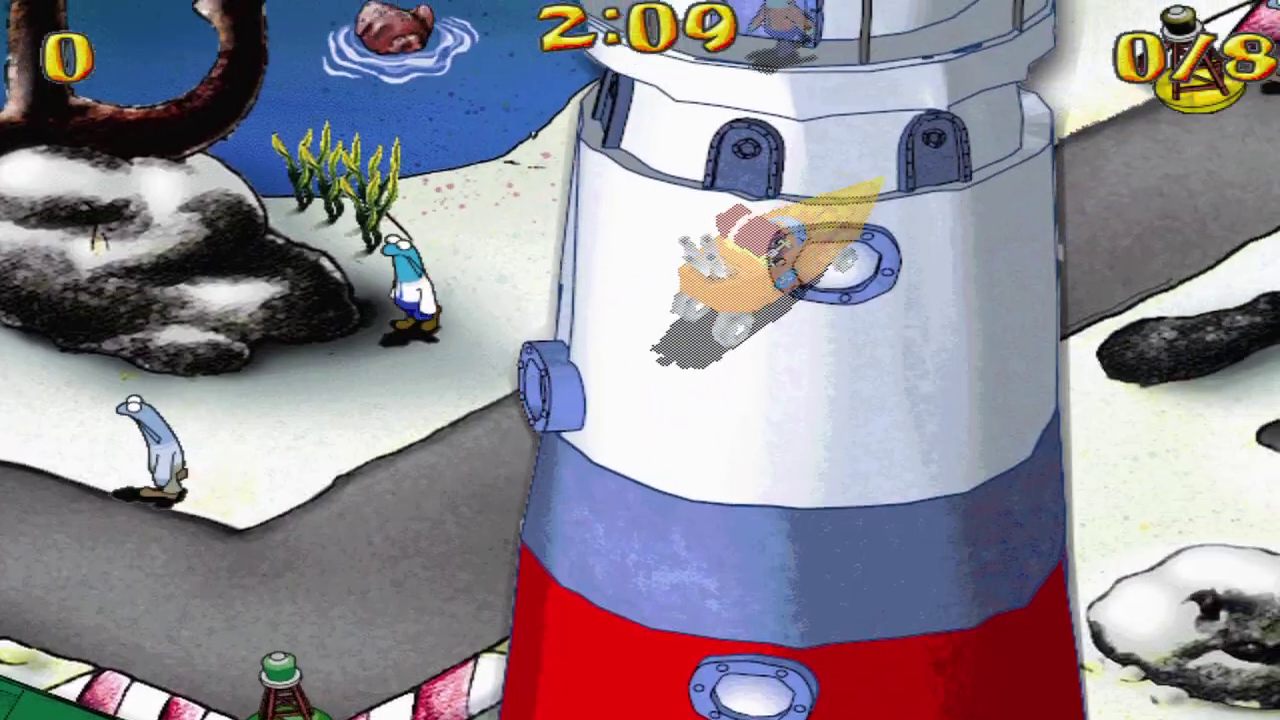
key(Right)
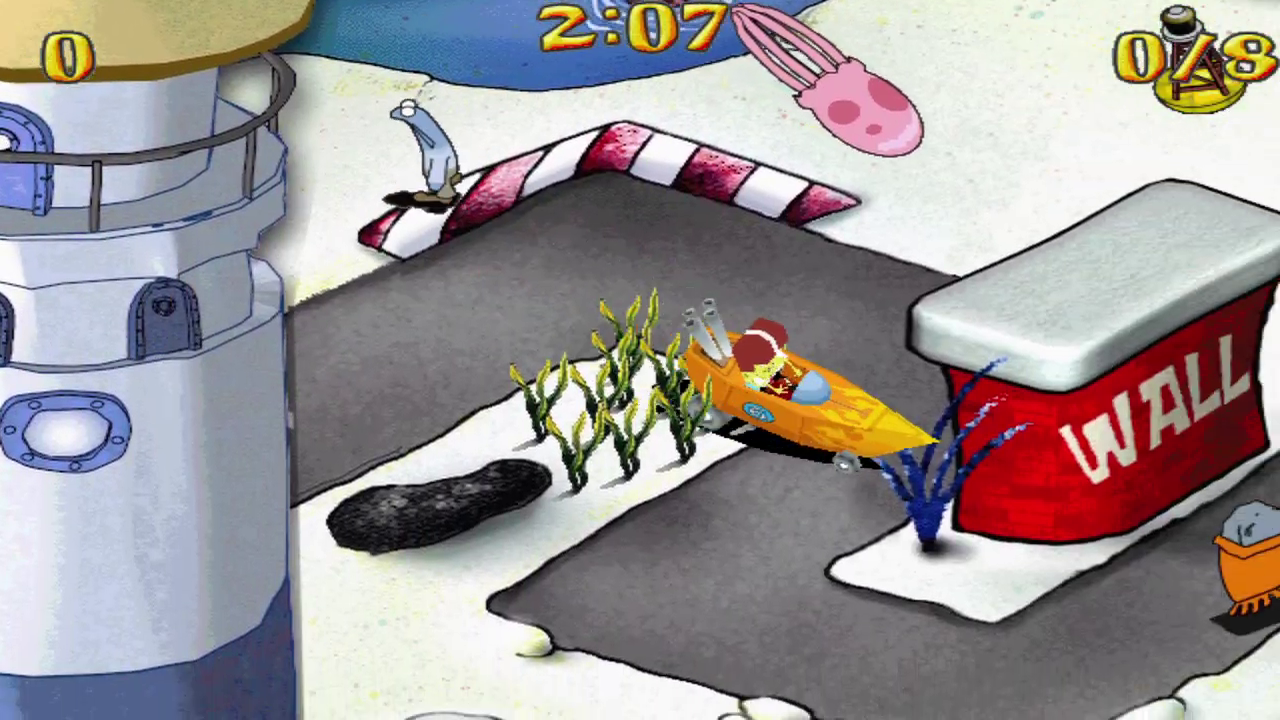
key(Left)
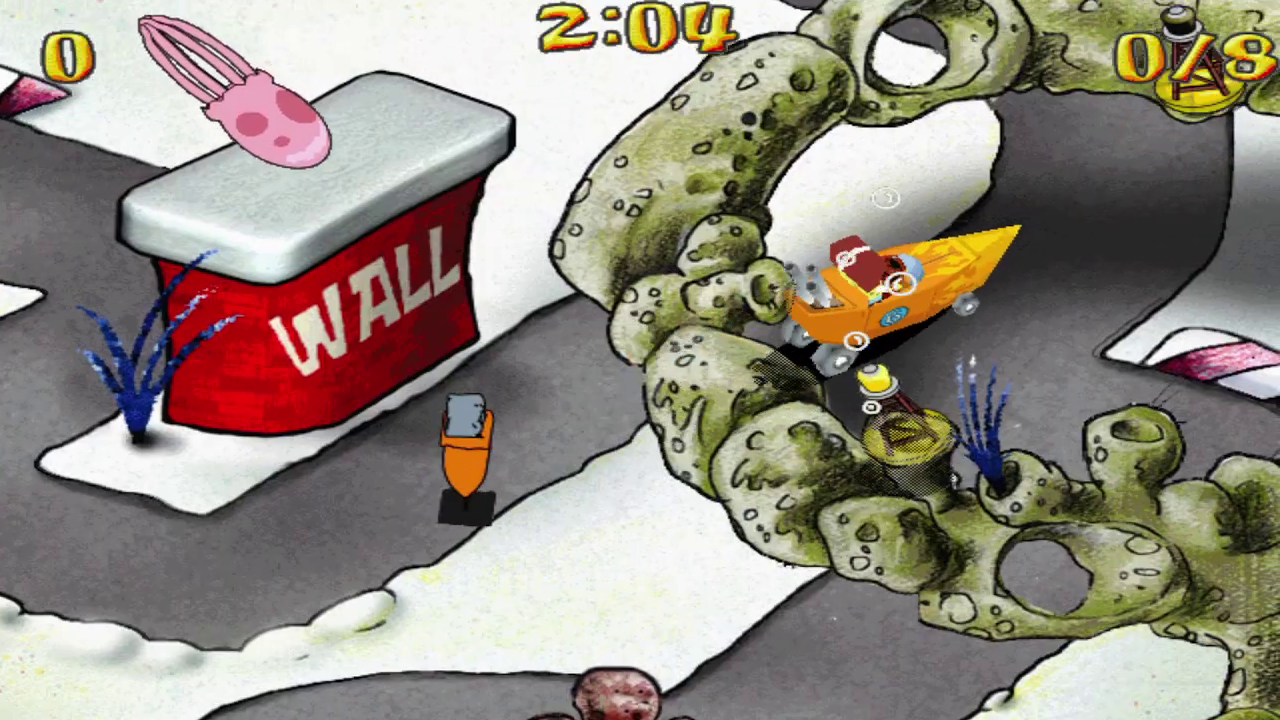
key(Right)
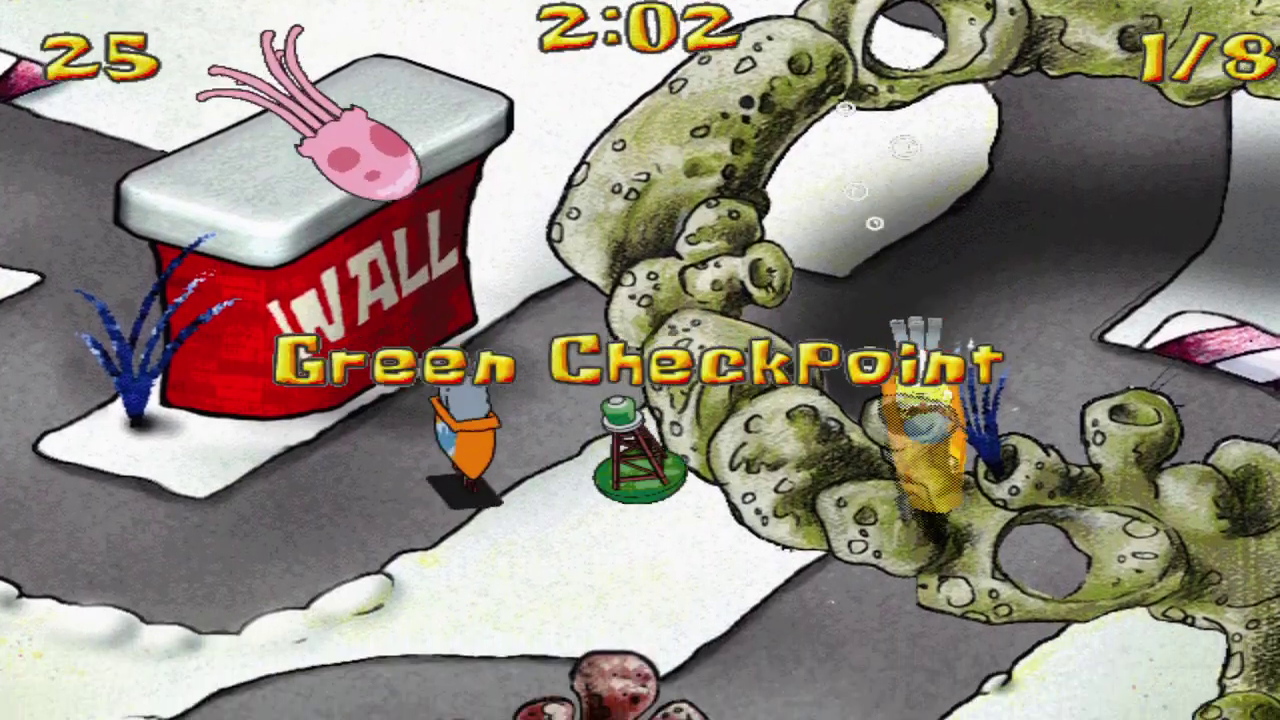
- Steer past the coral, seaweed and lighthouse to the Red CheckPoint, reaching 5/8 and score 125
key(Left)
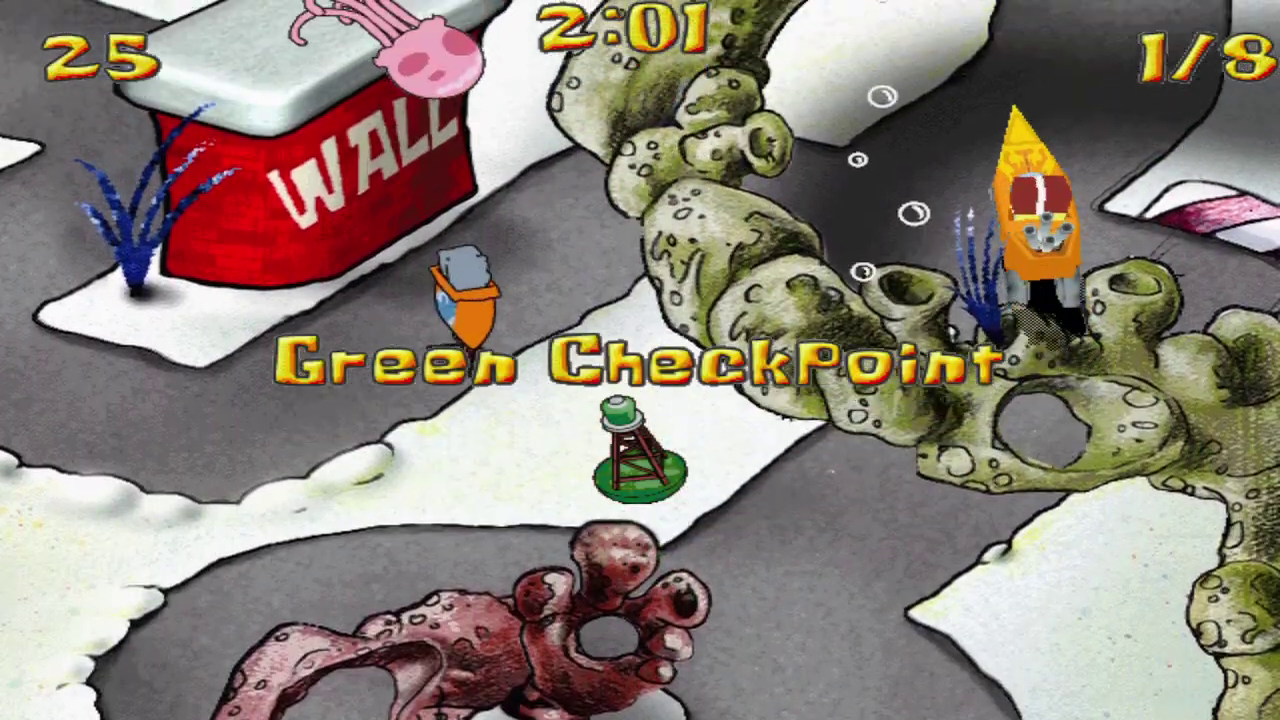
key(Left)
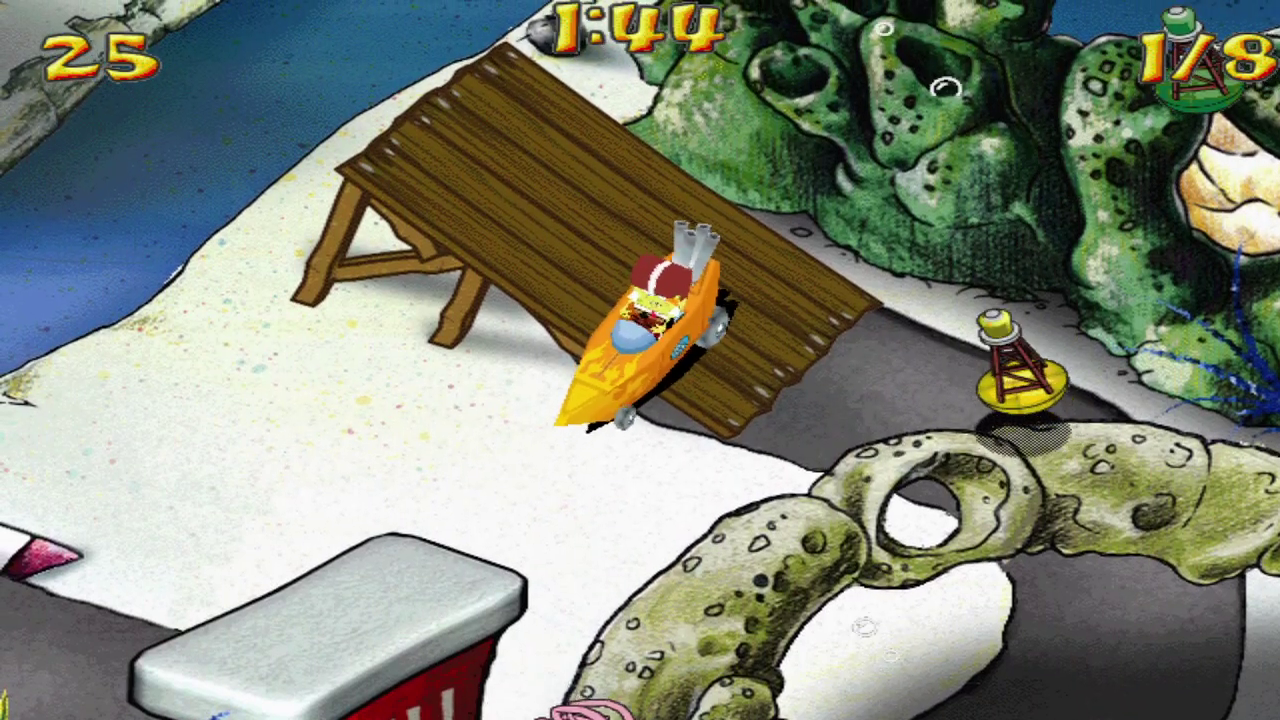
key(Left)
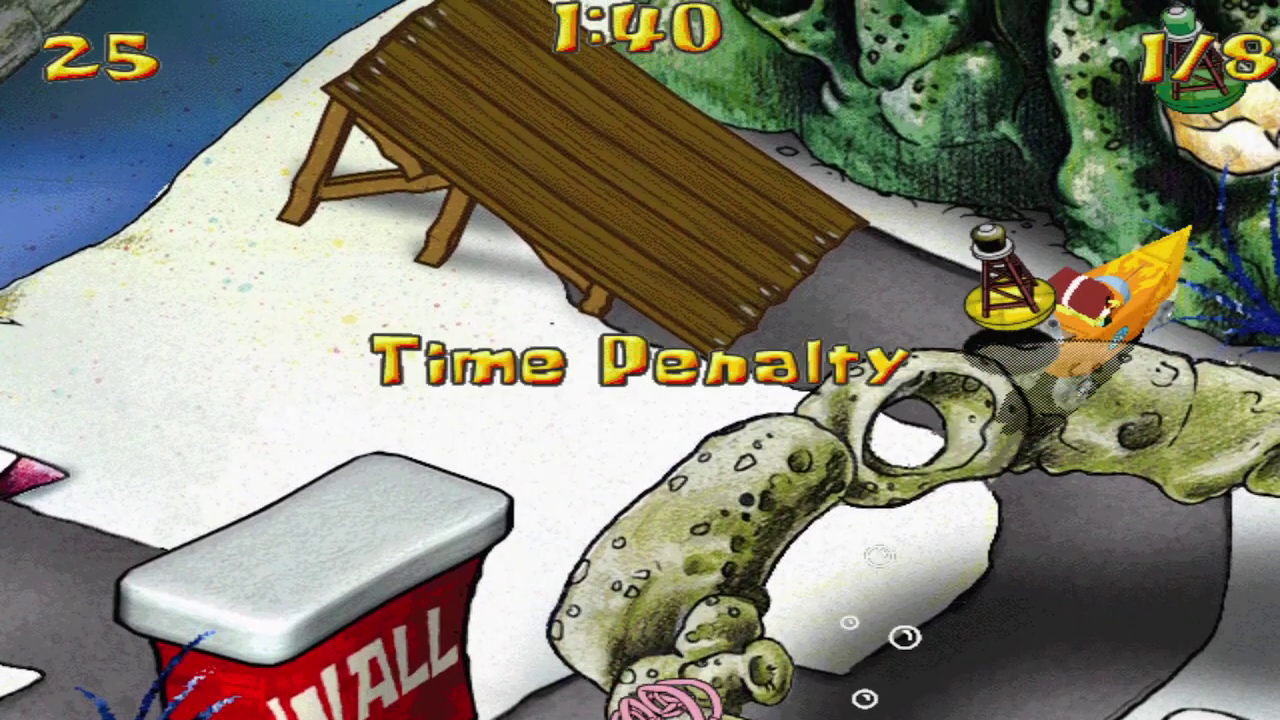
key(Right)
key(Right)
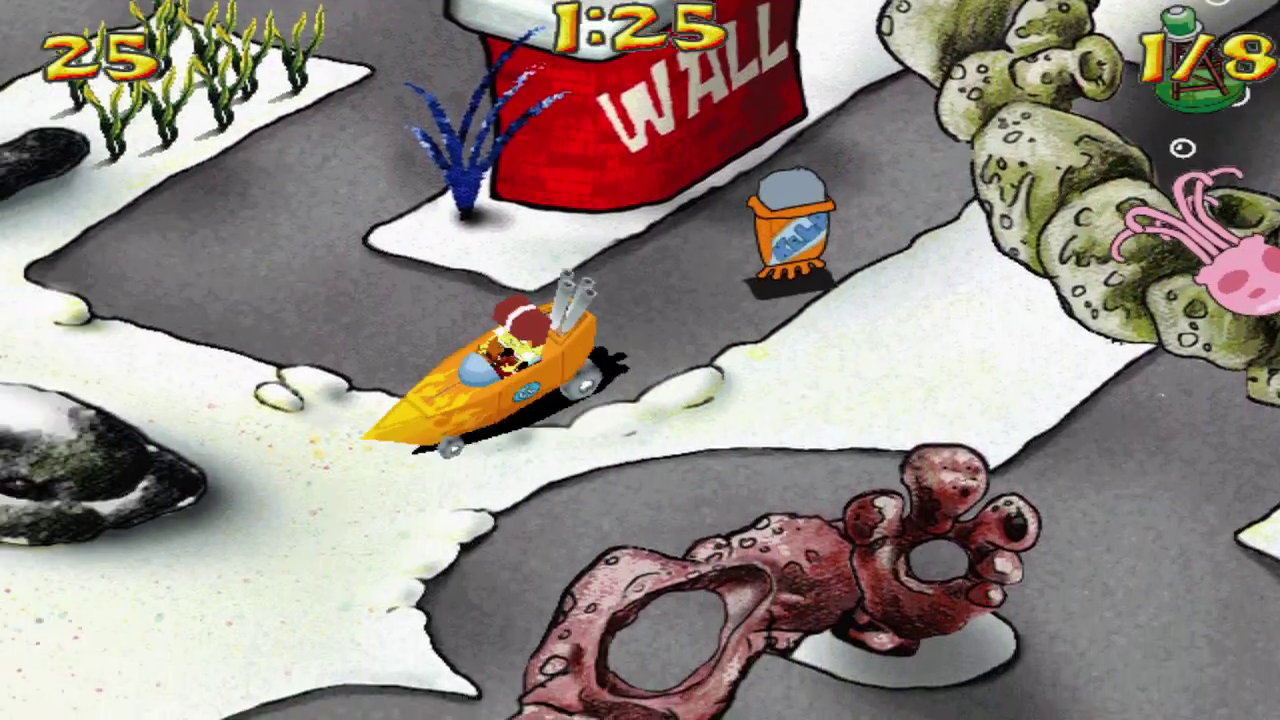
key(Right)
key(Left)
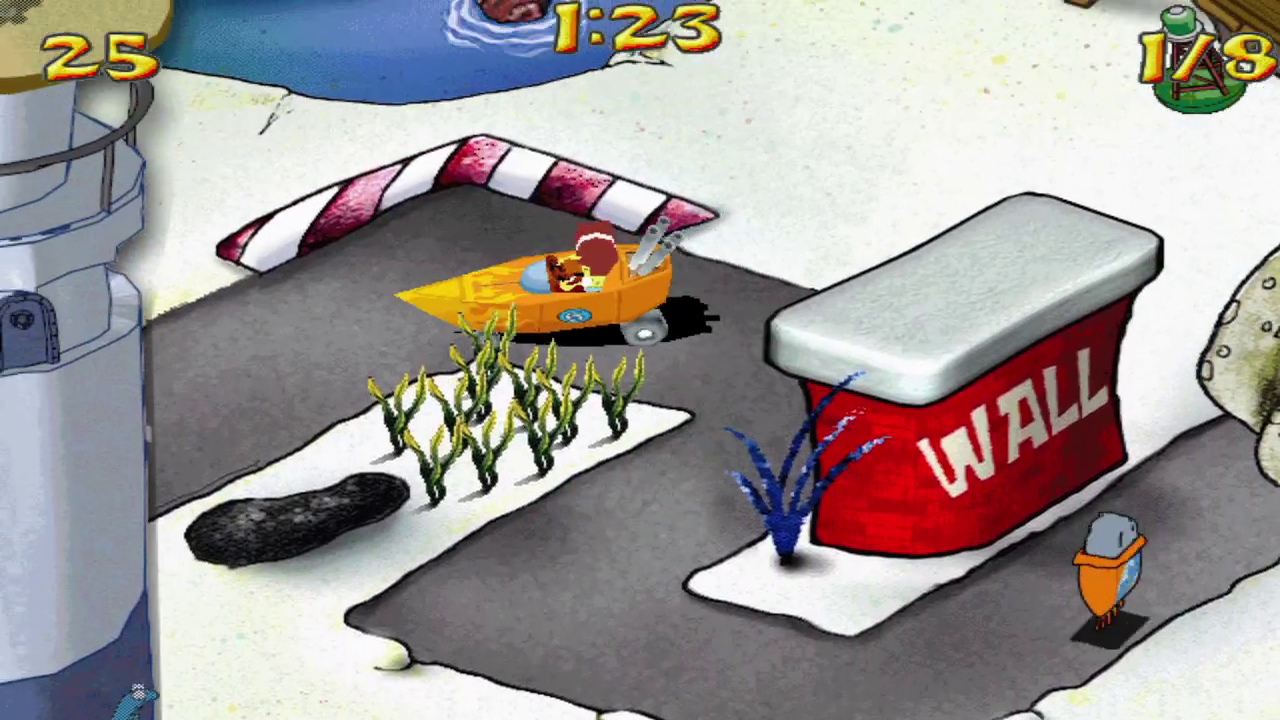
key(Left)
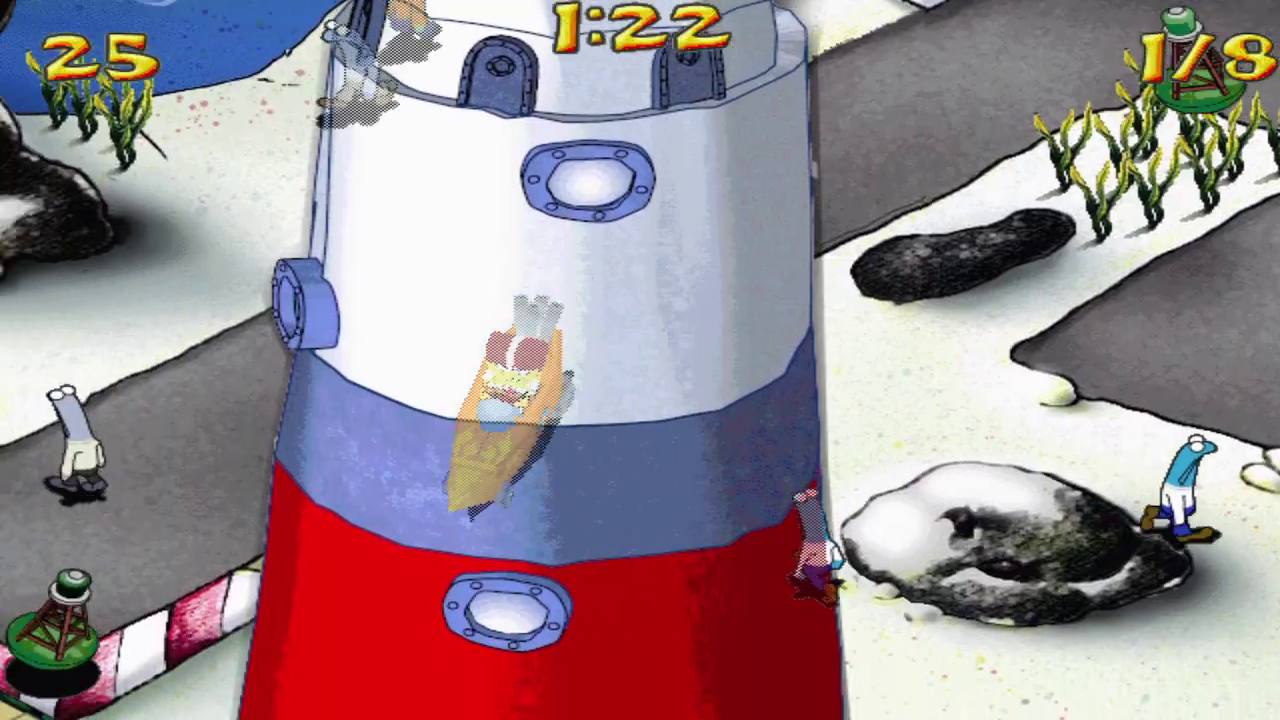
key(Left)
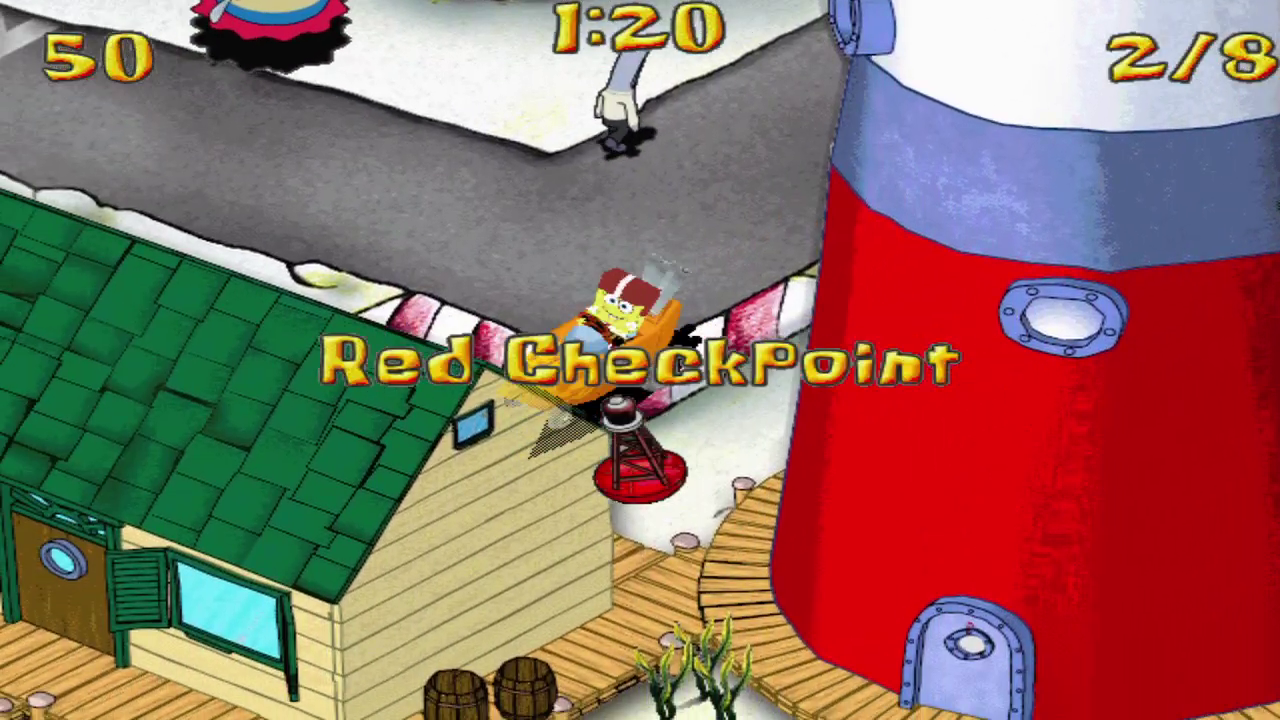
key(Right)
key(Left)
key(Right)
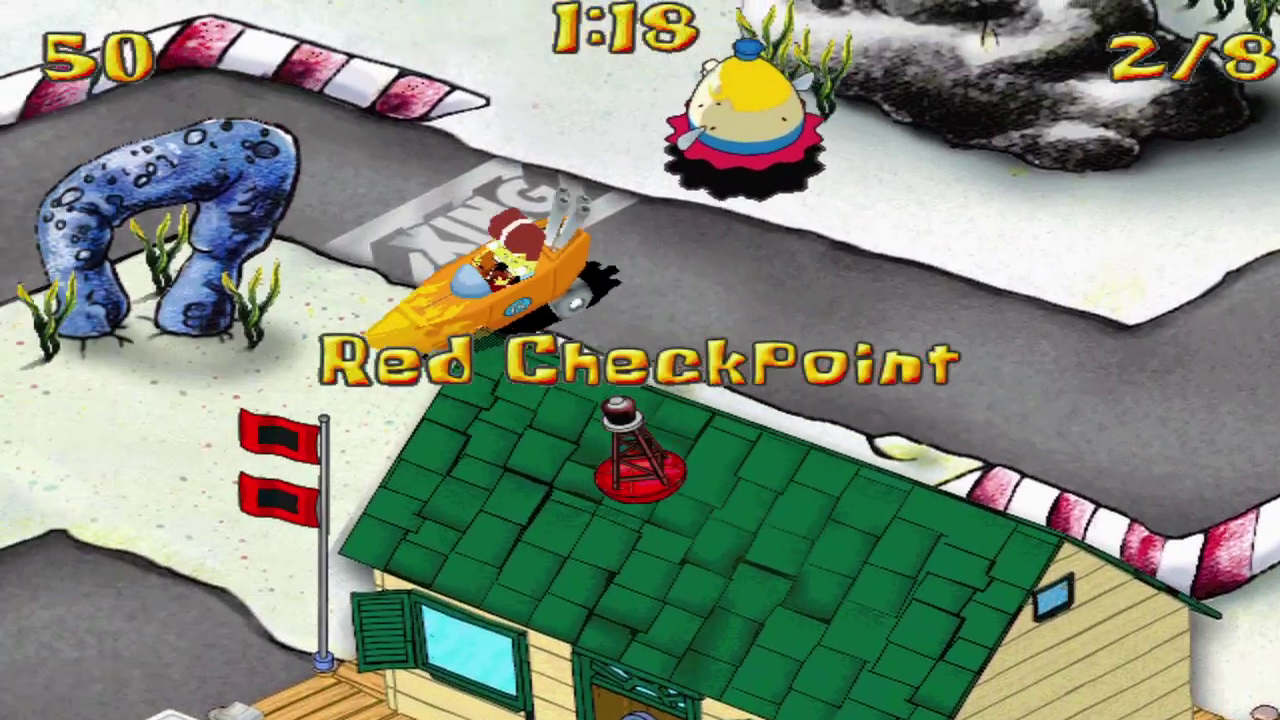
key(Right)
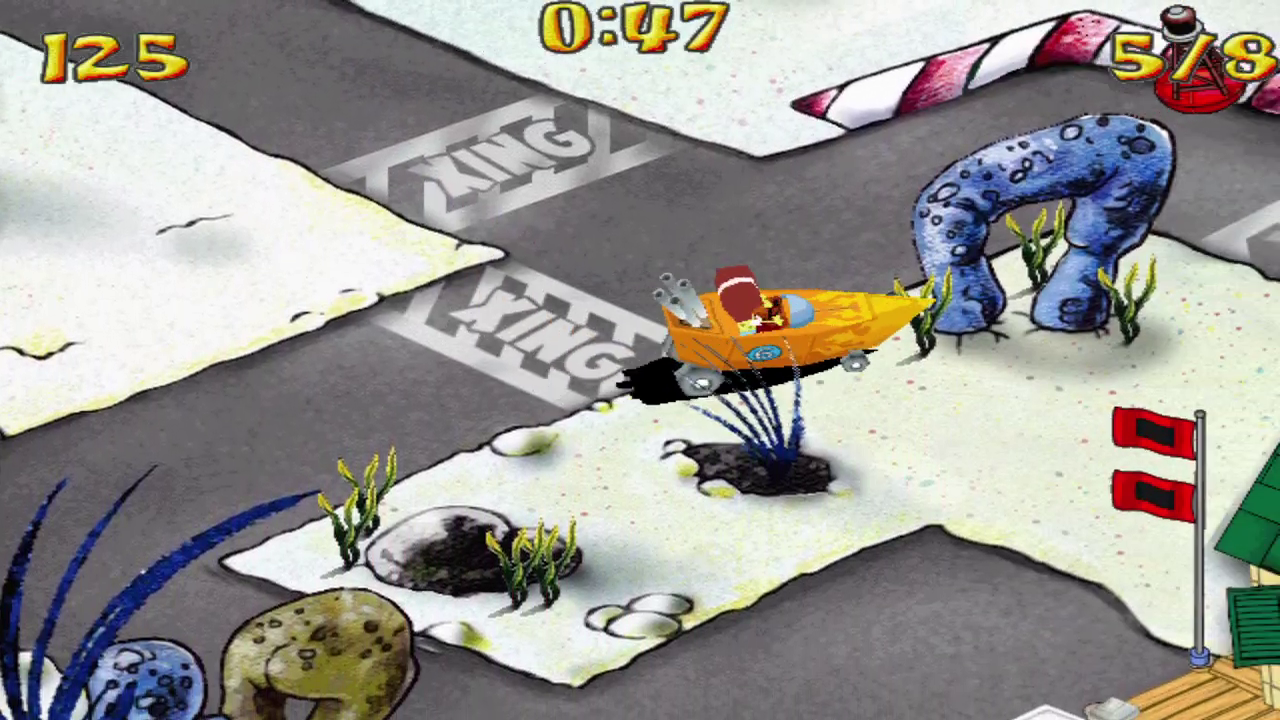
- Pass the green checkpoint, round the lighthouse and take the ramp through the yellow checkpoint
key(Right)
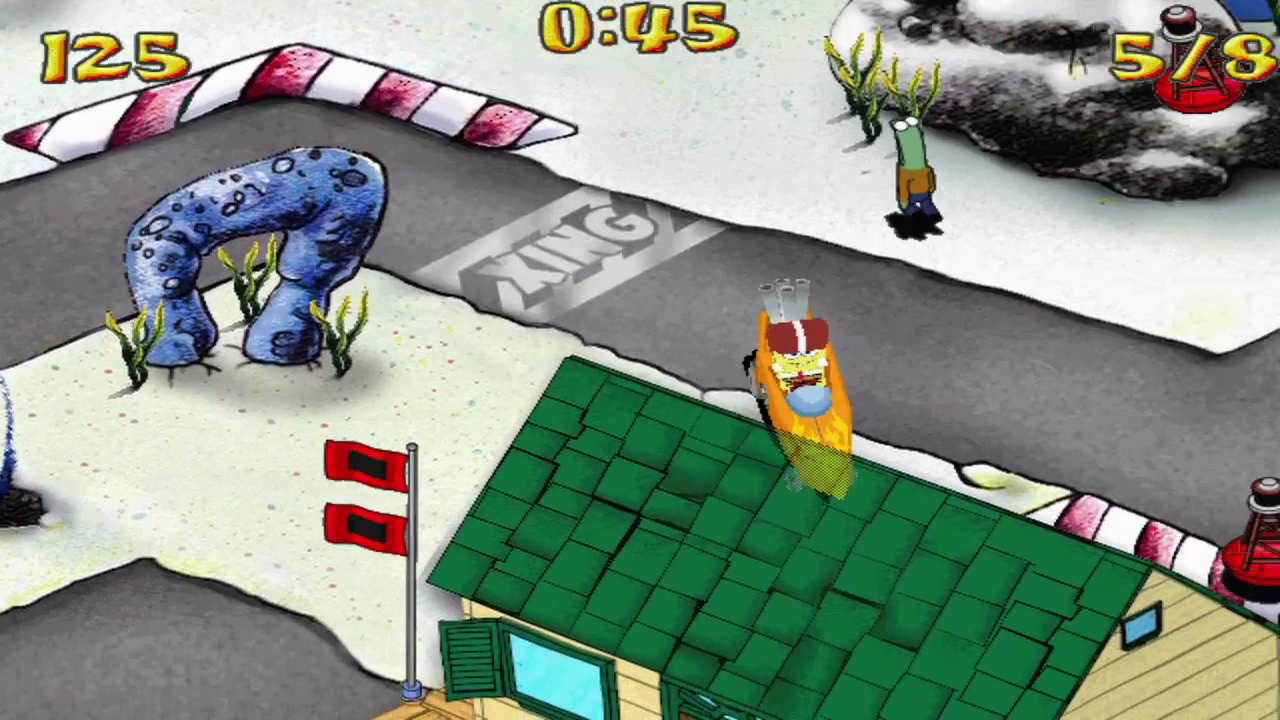
key(Left)
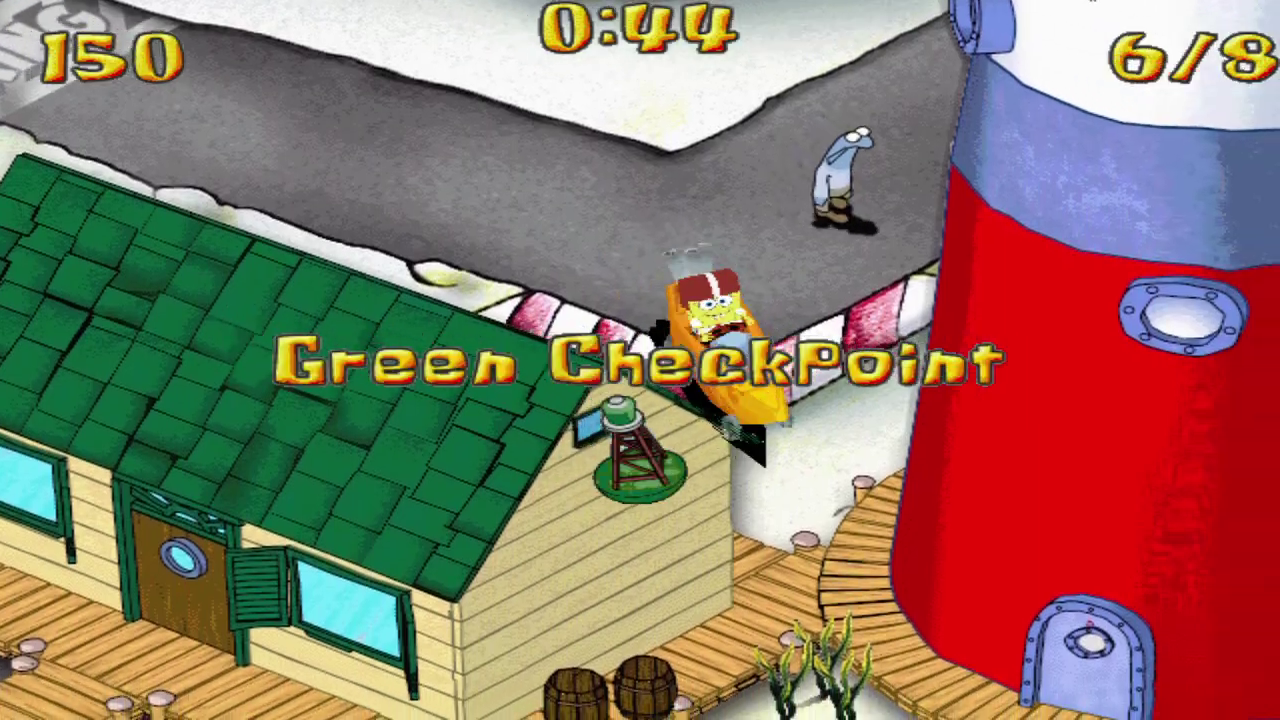
key(Right)
key(Left)
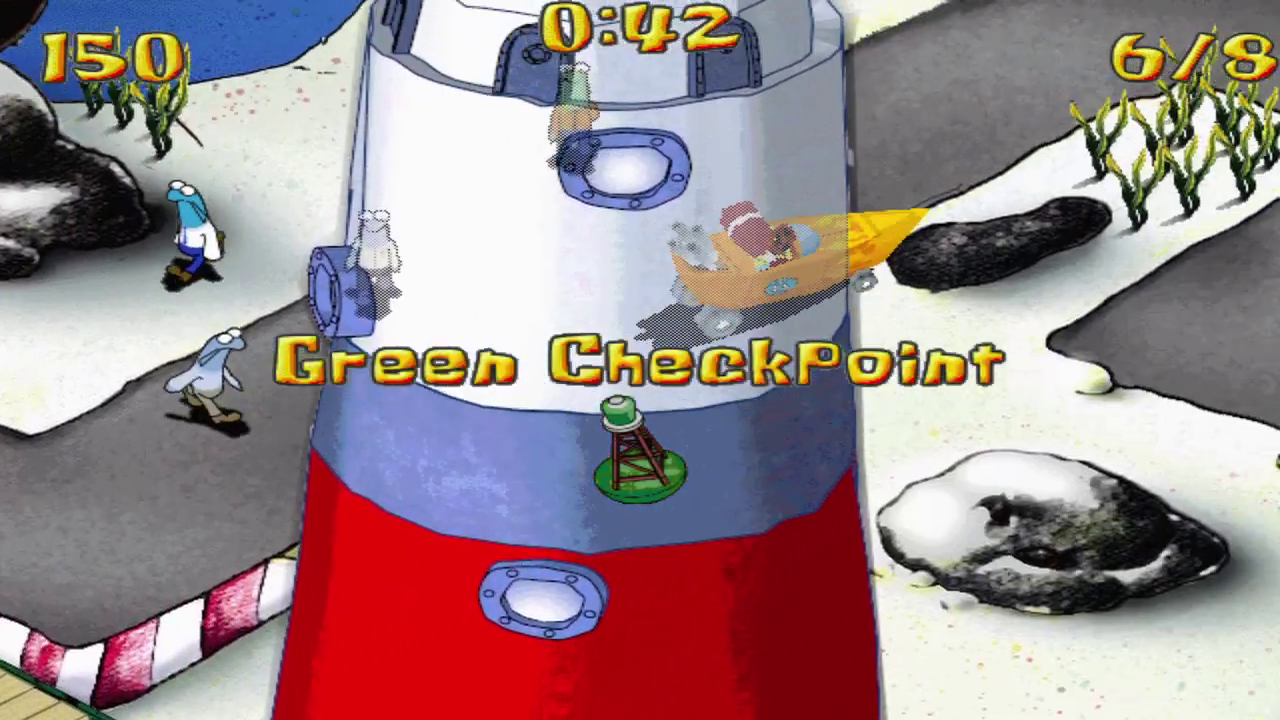
key(Right)
key(Right)
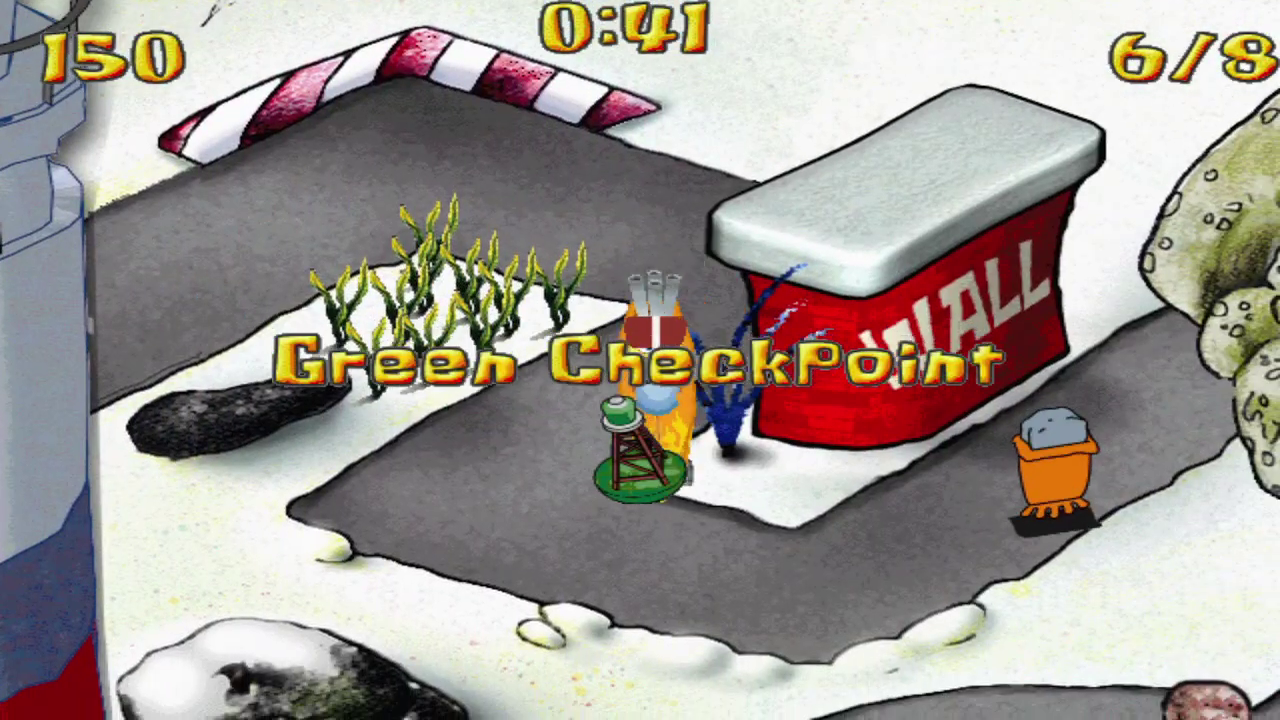
key(Left)
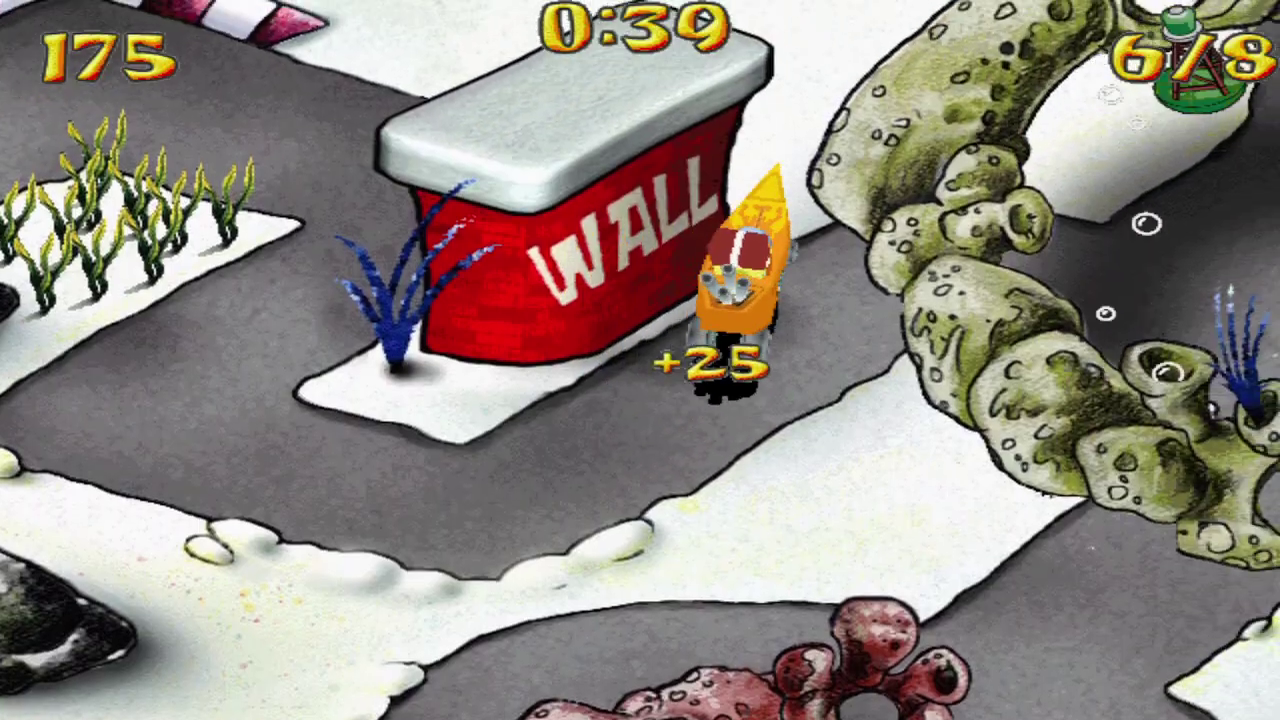
key(Right)
key(Left)
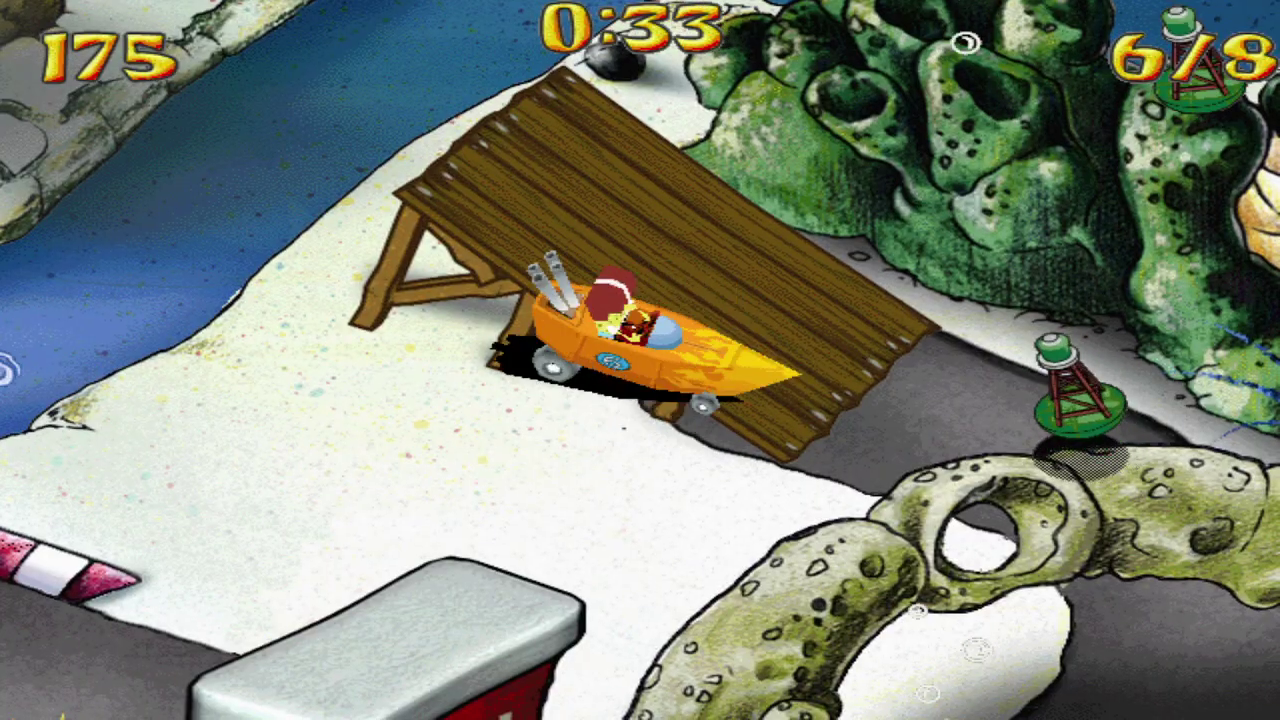
key(Right)
key(Left)
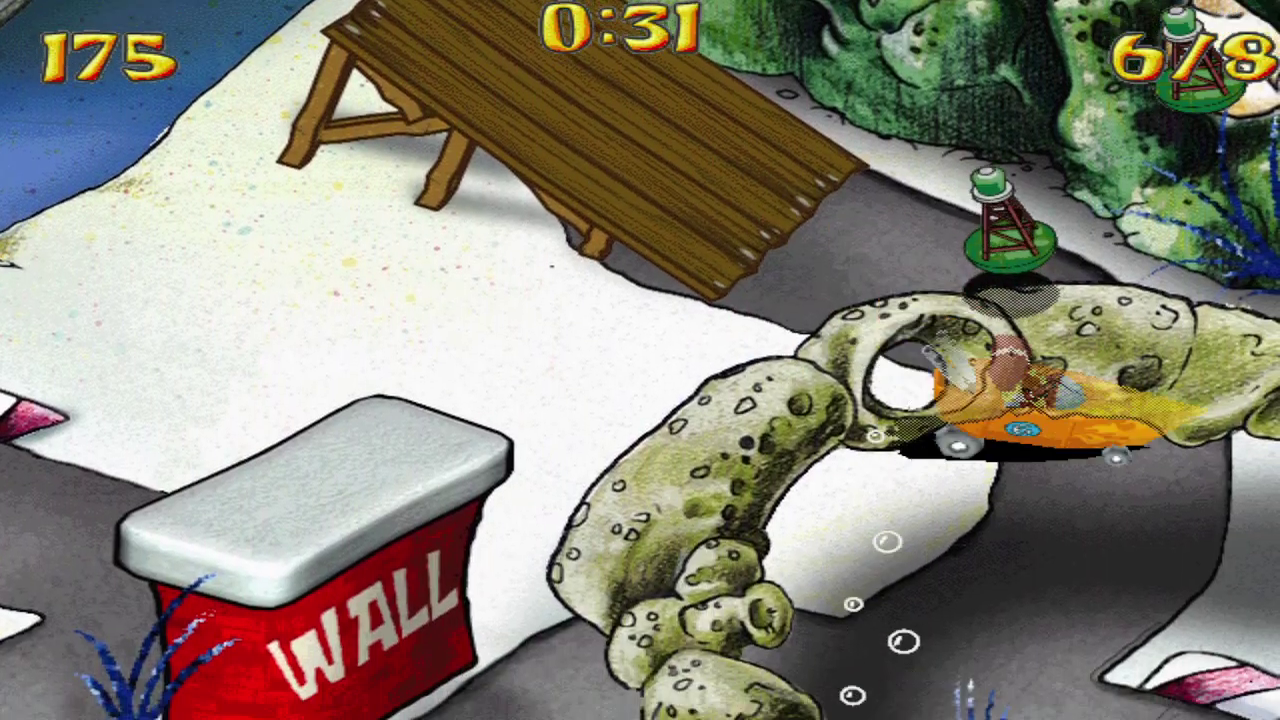
key(Left)
key(Left)
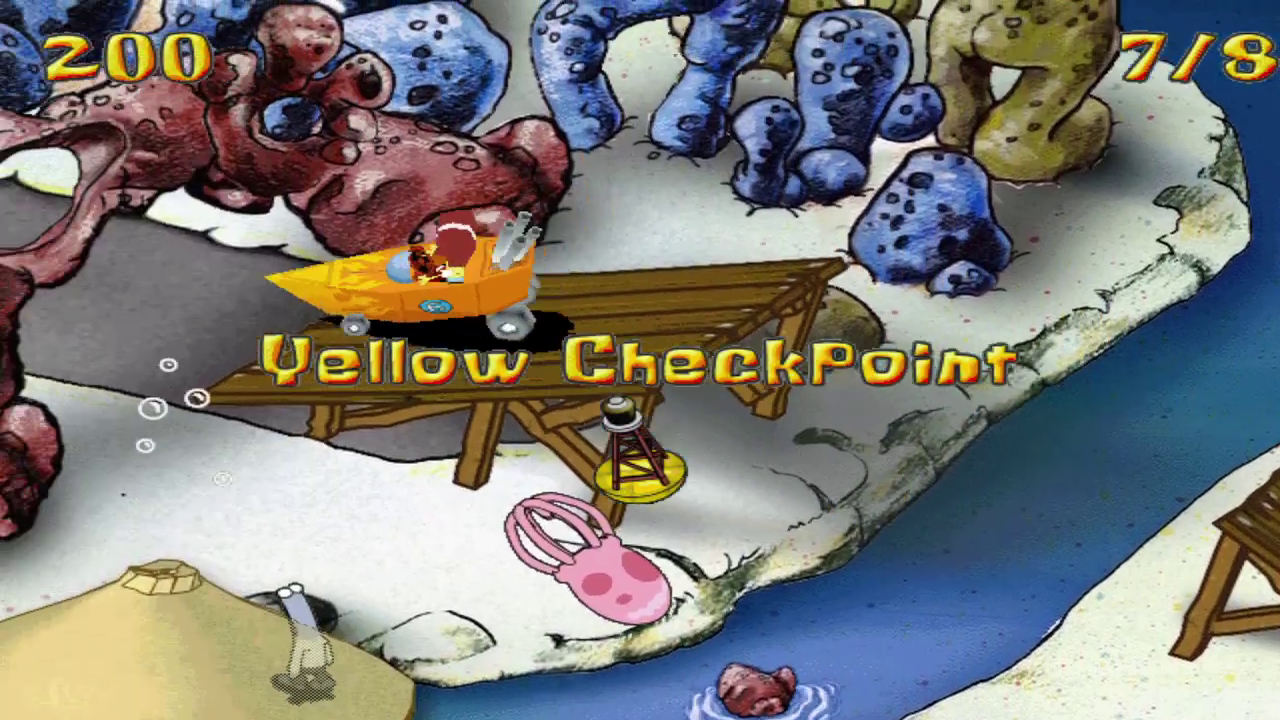
- Keep racing past the anchor and red buoy until time runs out at 7/8, score 200
key(Left)
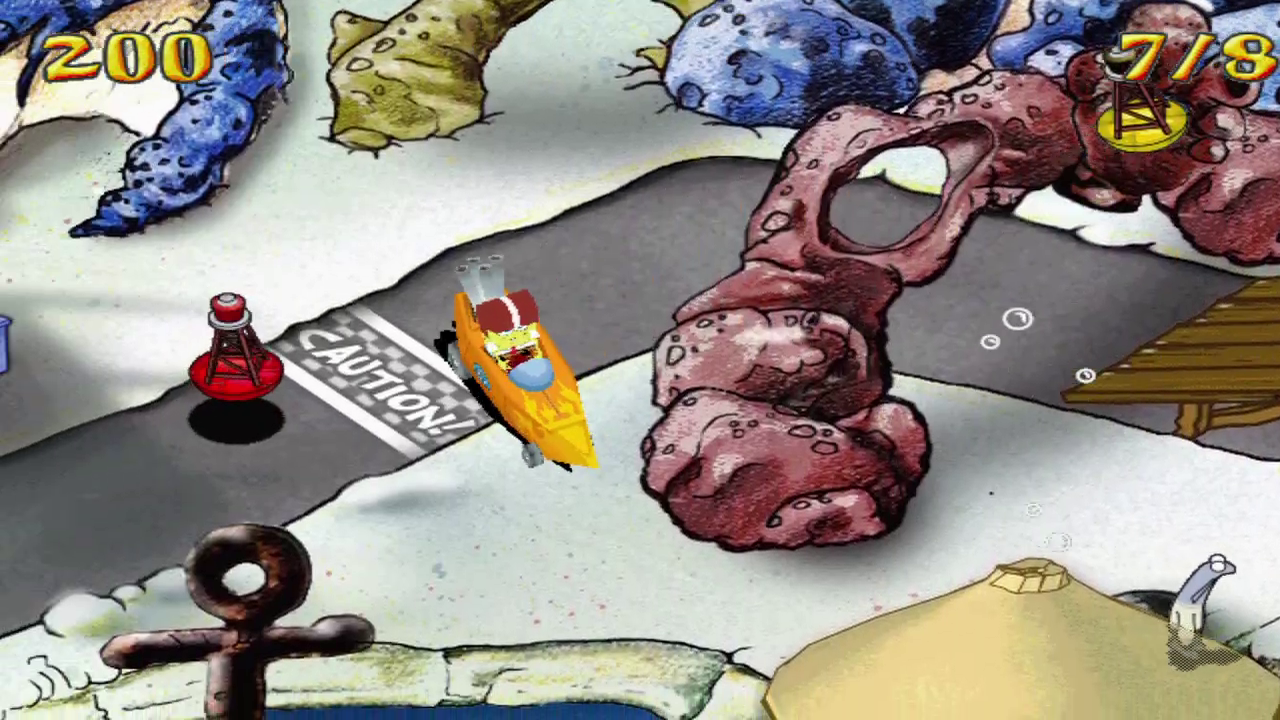
key(Right)
key(Left)
key(Left)
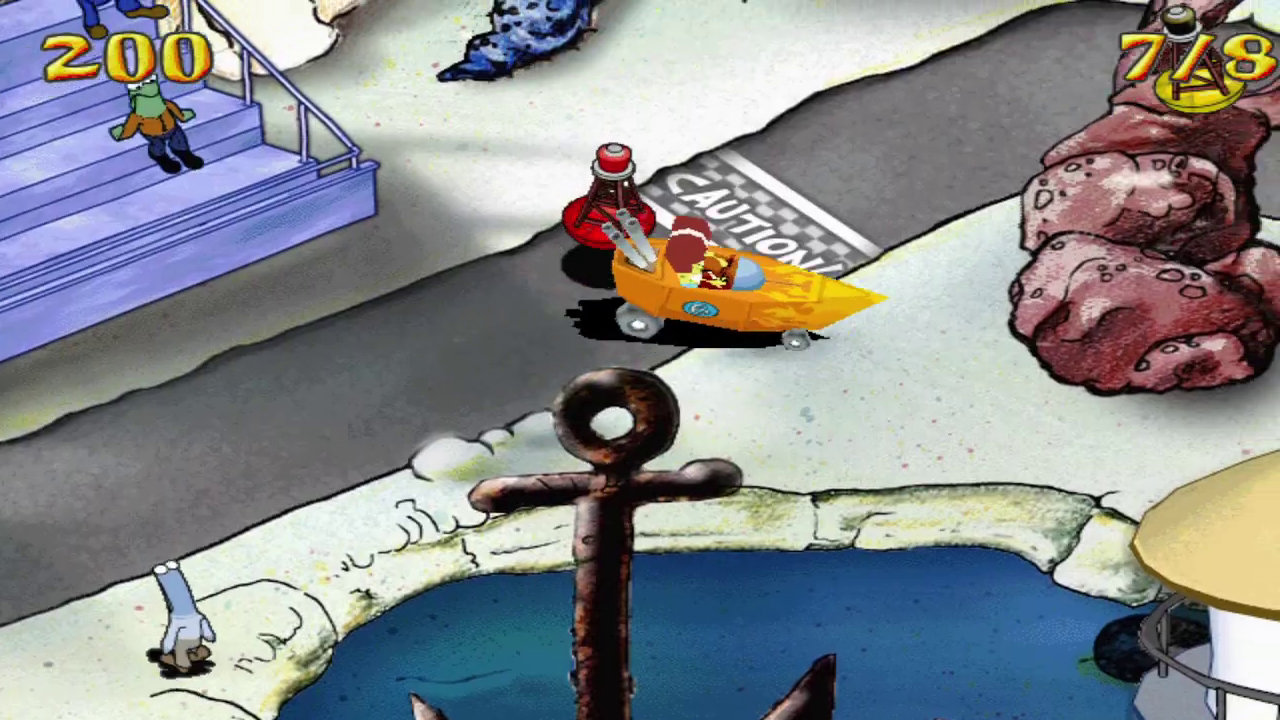
key(Left)
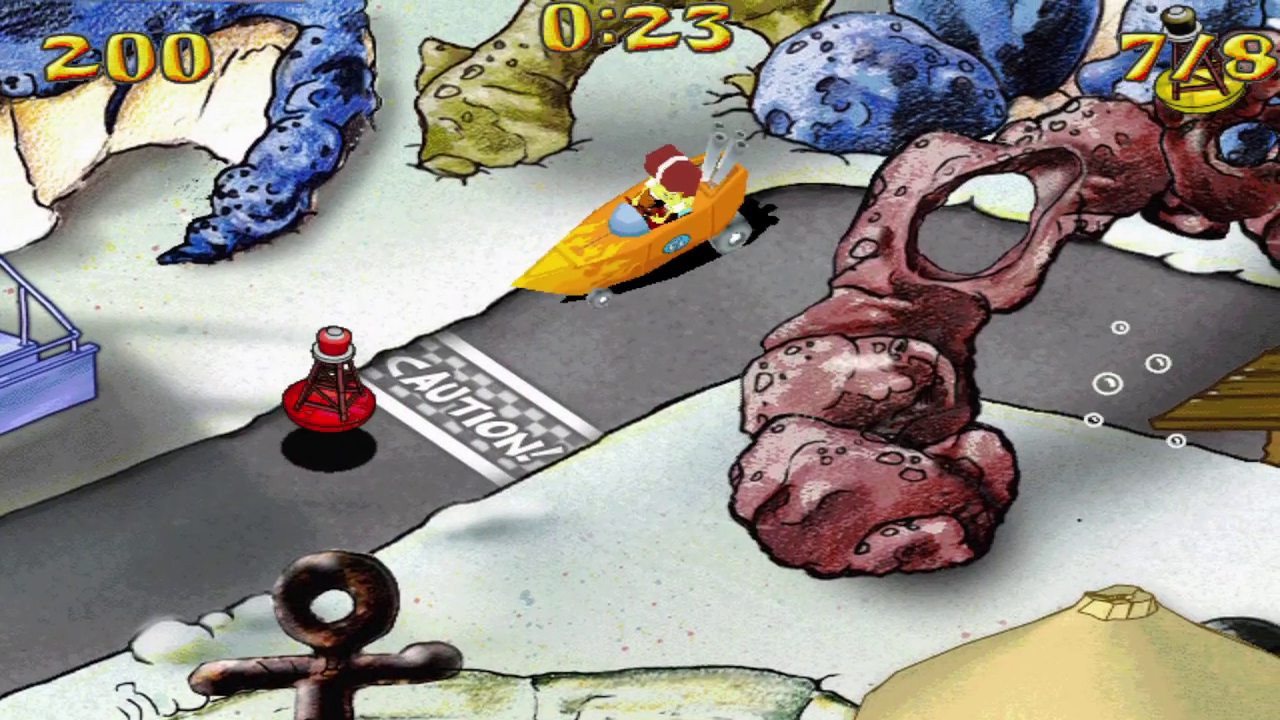
key(Right)
key(Left)
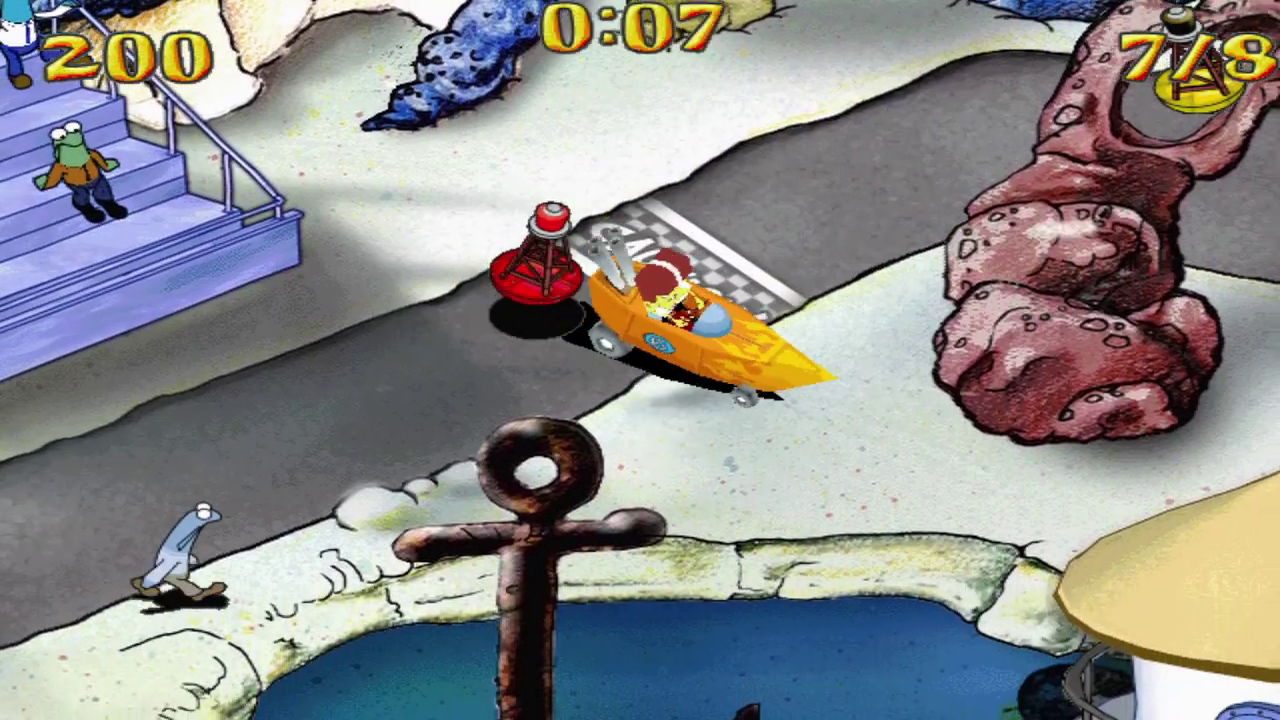
key(Left)
key(Right)
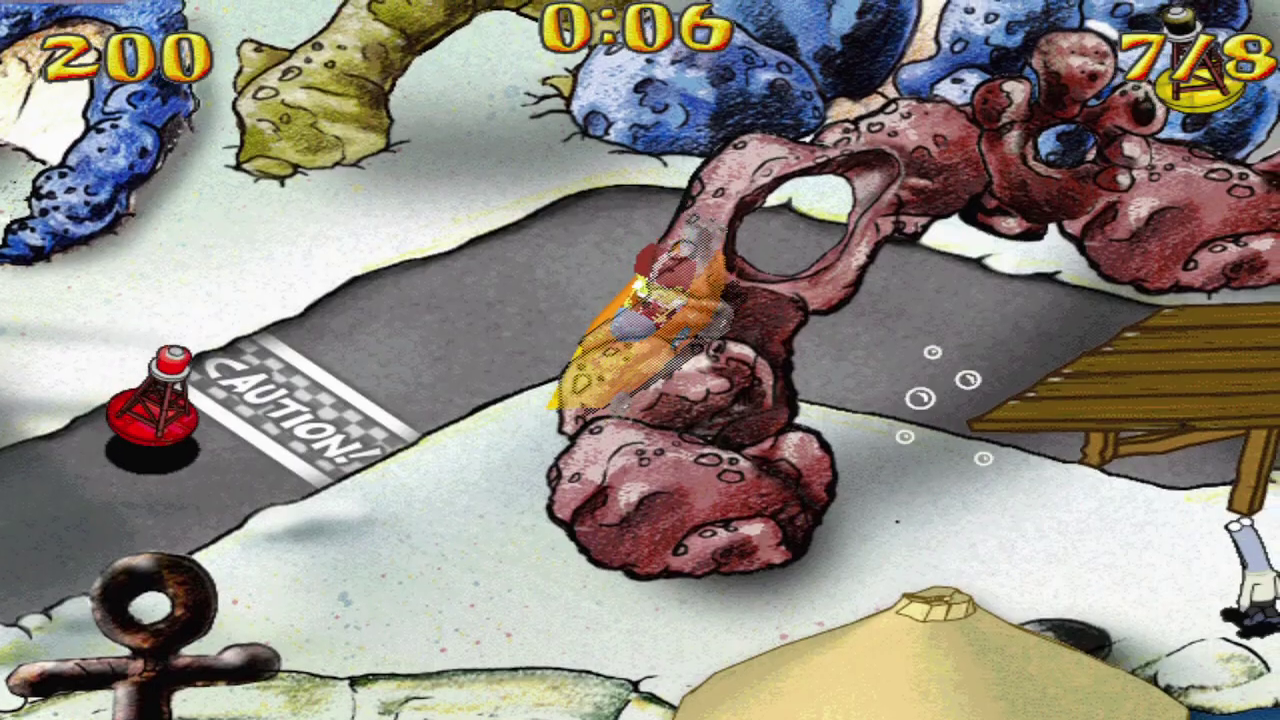
key(Left)
key(Right)
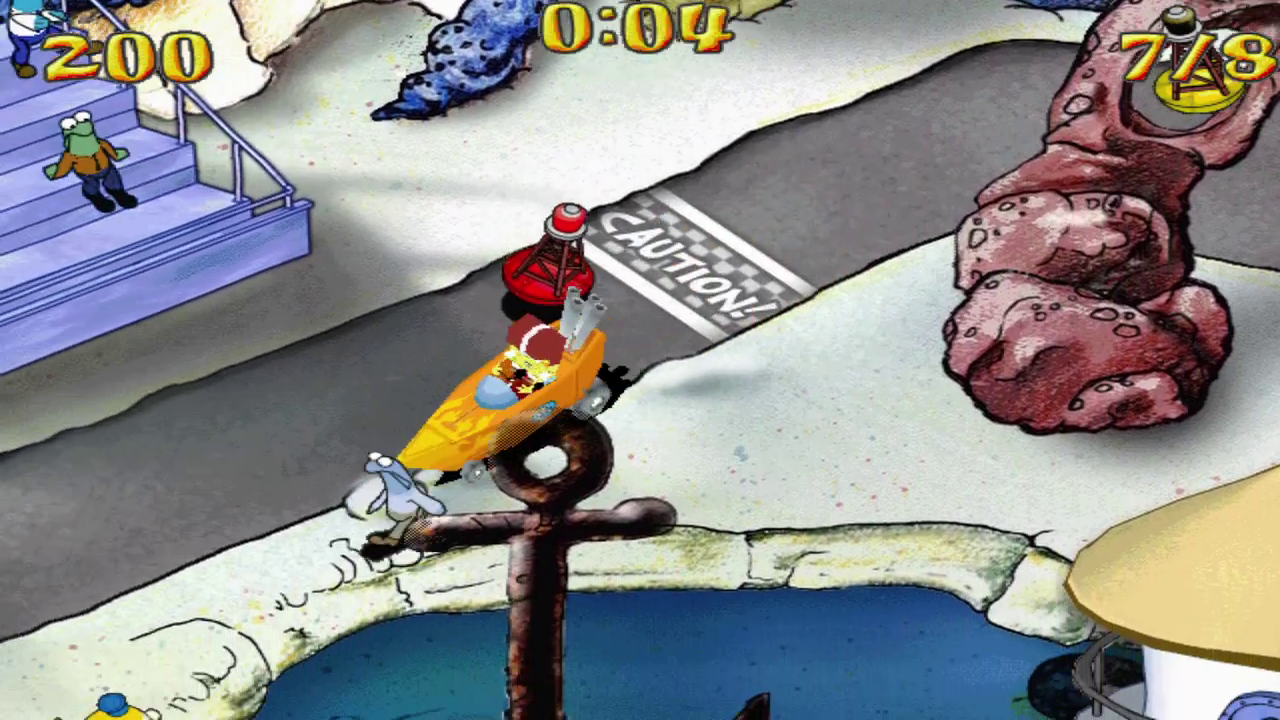
key(Right)
key(Left)
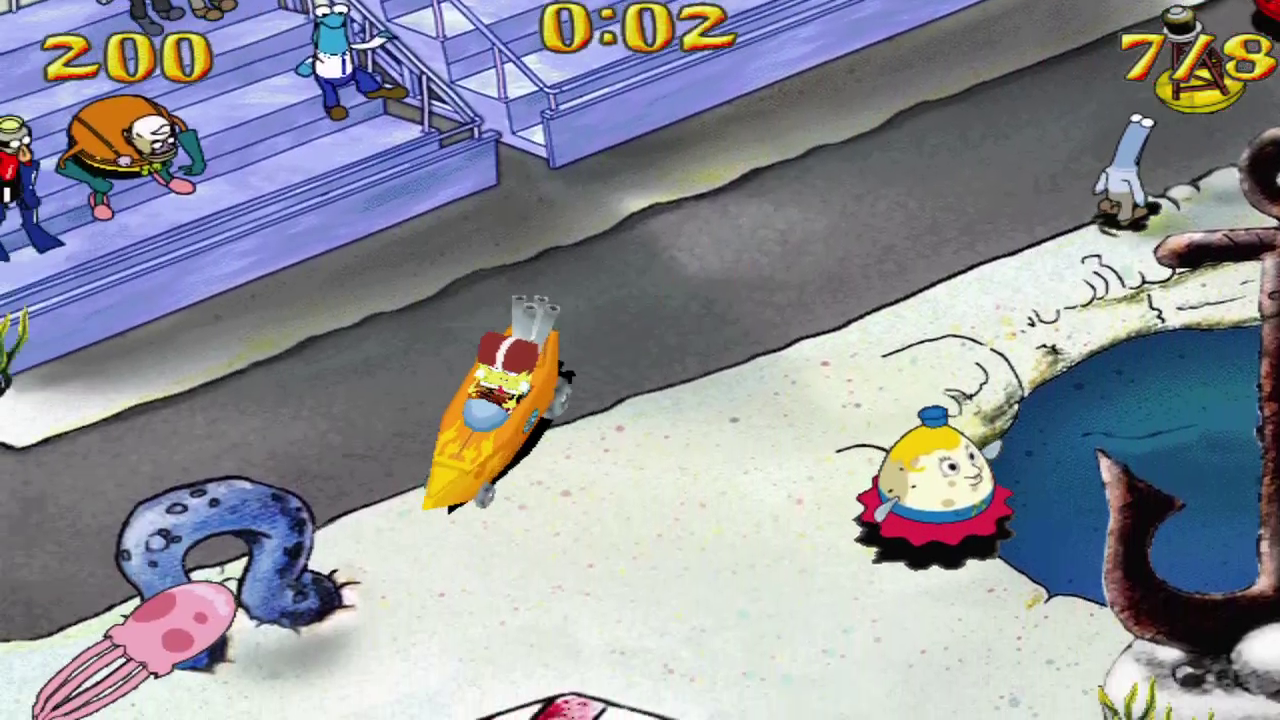
key(Right)
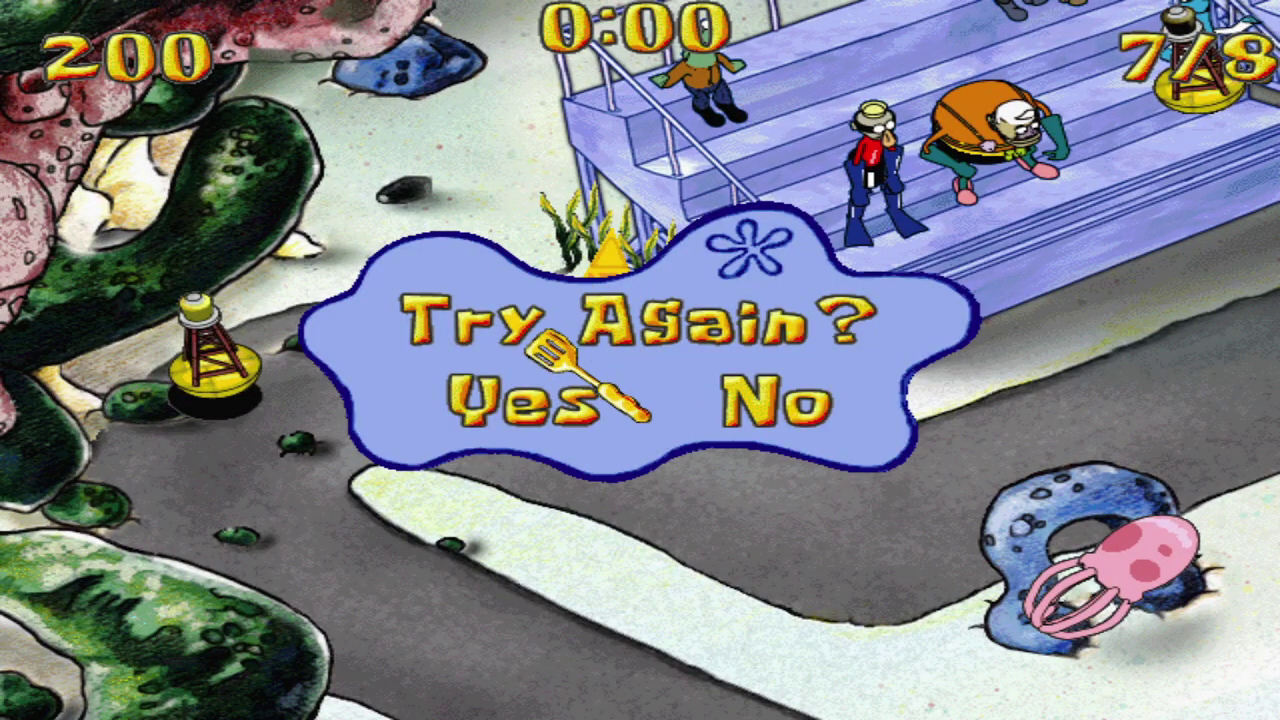
- Accept Try Again and drive from START past the blue arch and green-roofed house
click(540, 398)
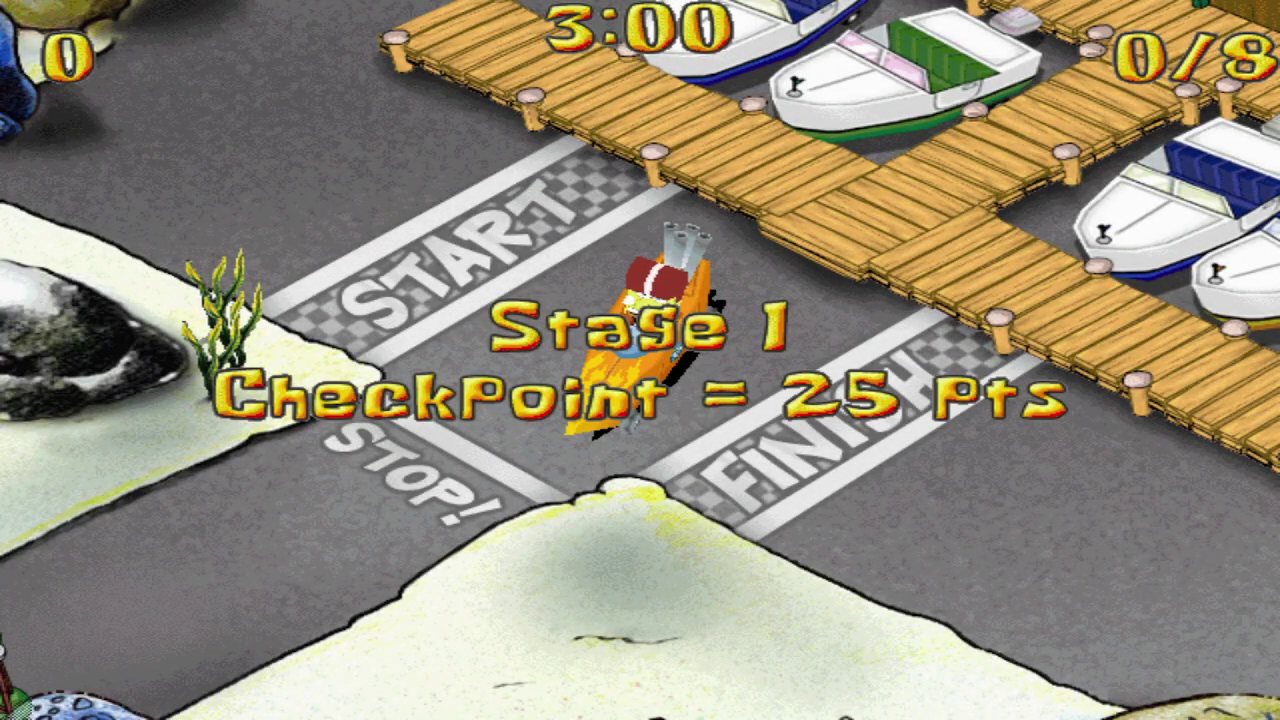
key(Up)
key(Right)
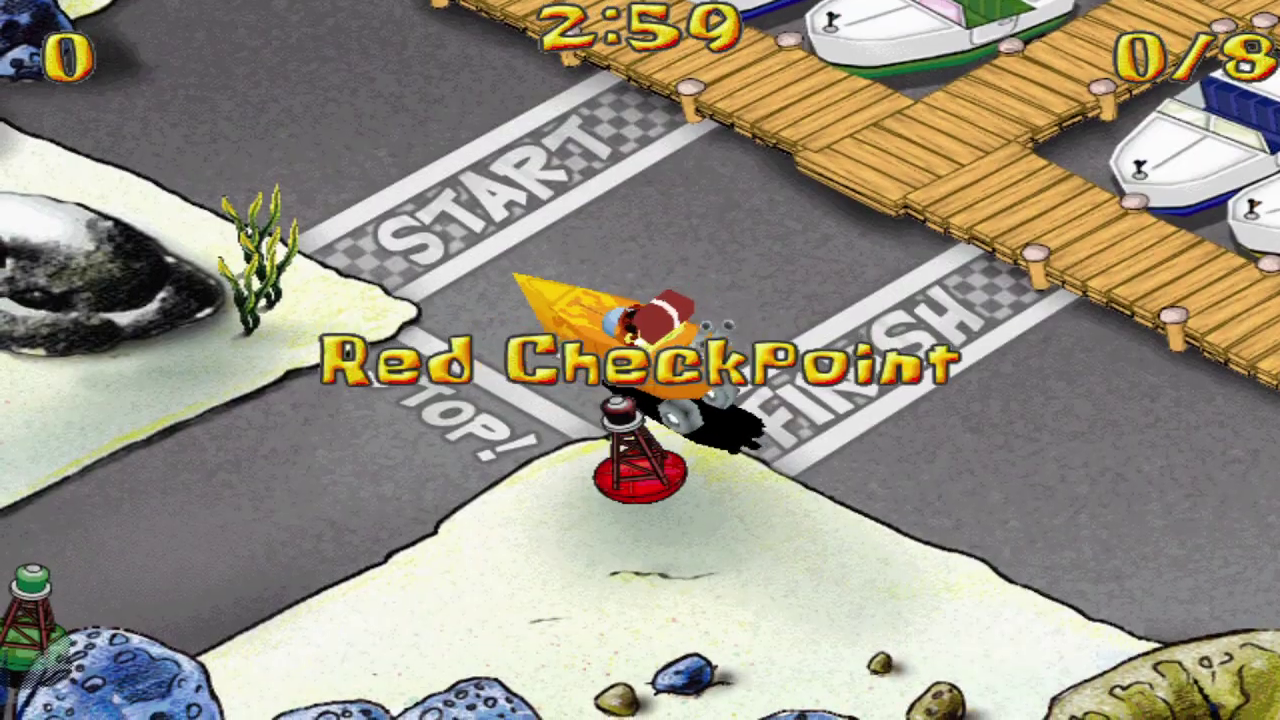
key(Up)
key(Right)
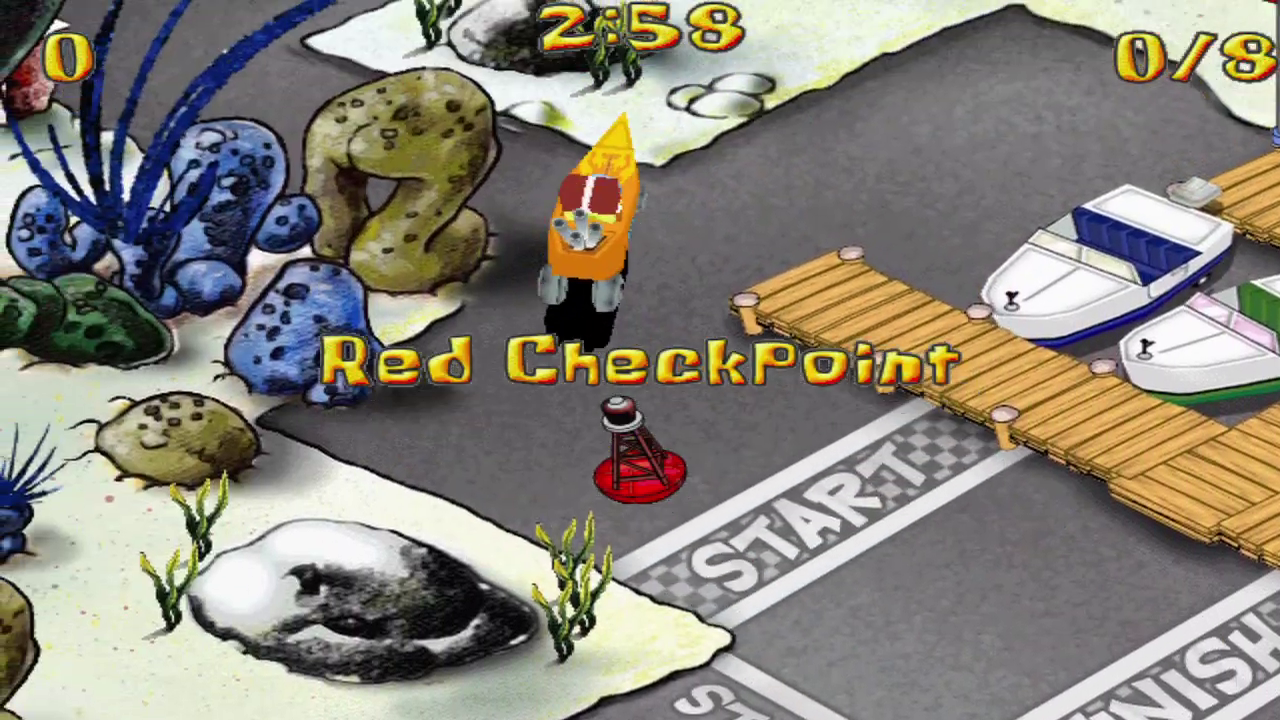
key(Up)
key(Right)
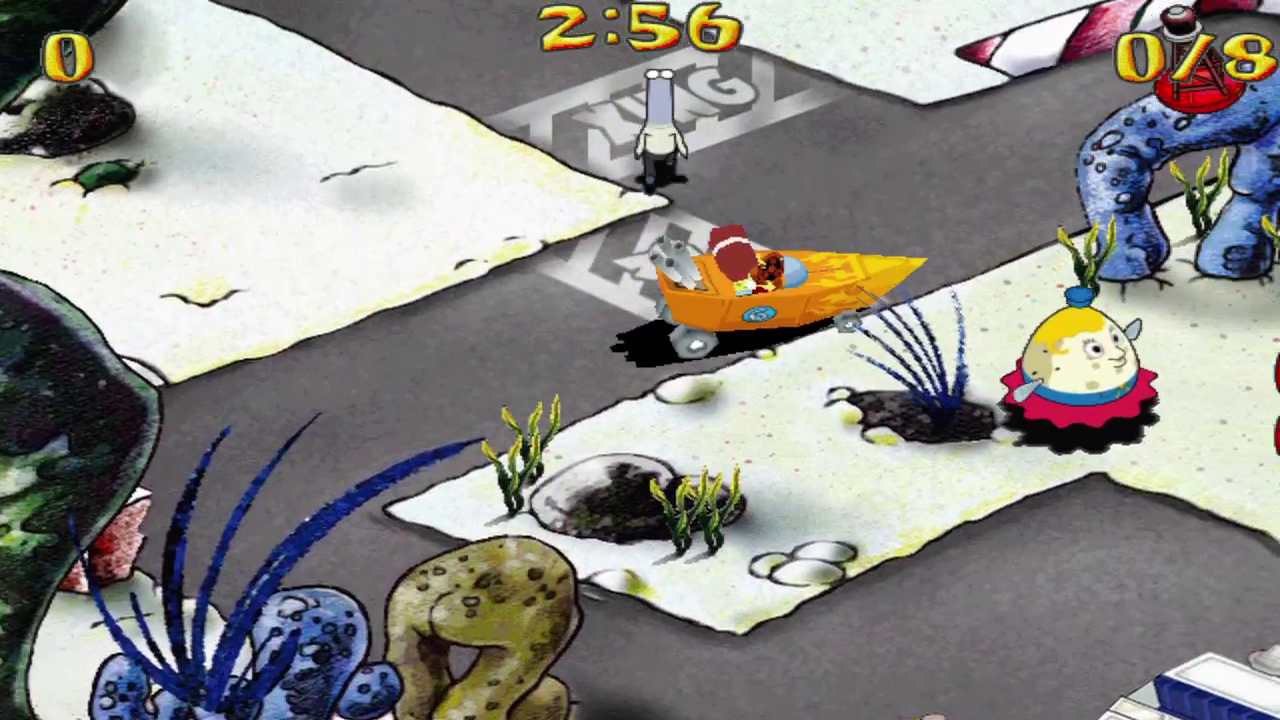
key(Up)
key(Right)
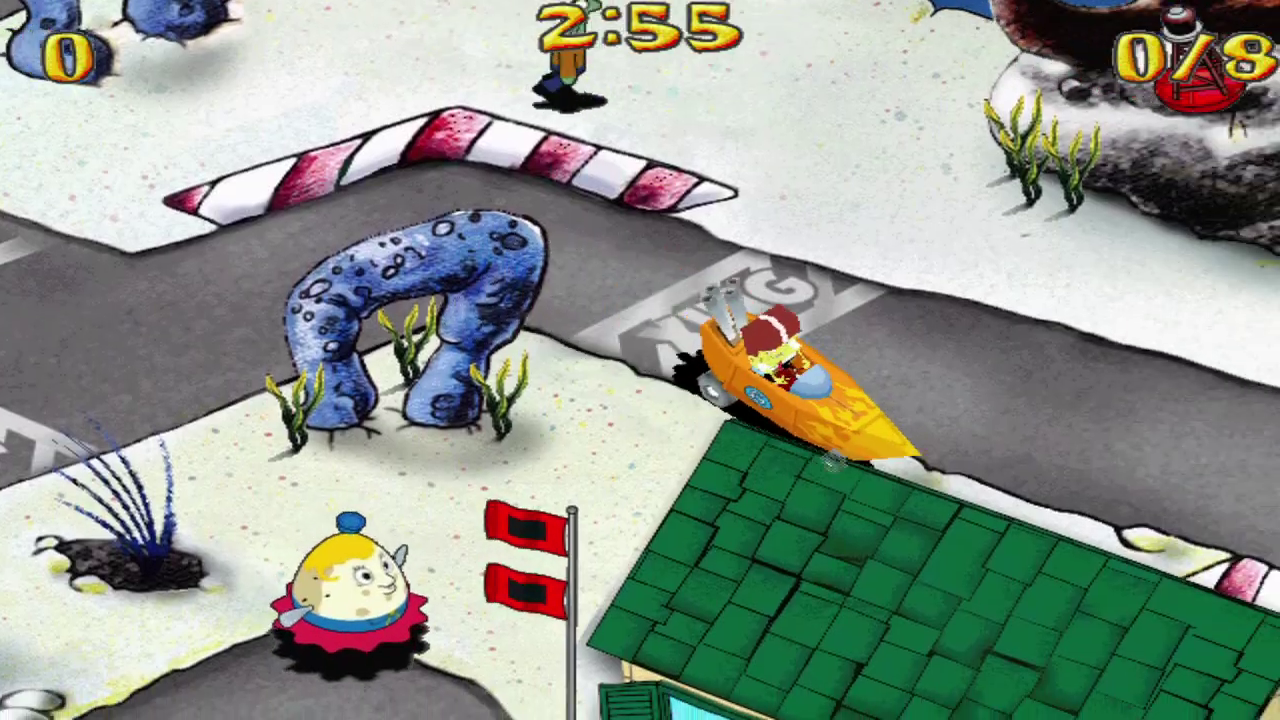
key(Up)
key(Right)
key(Left)
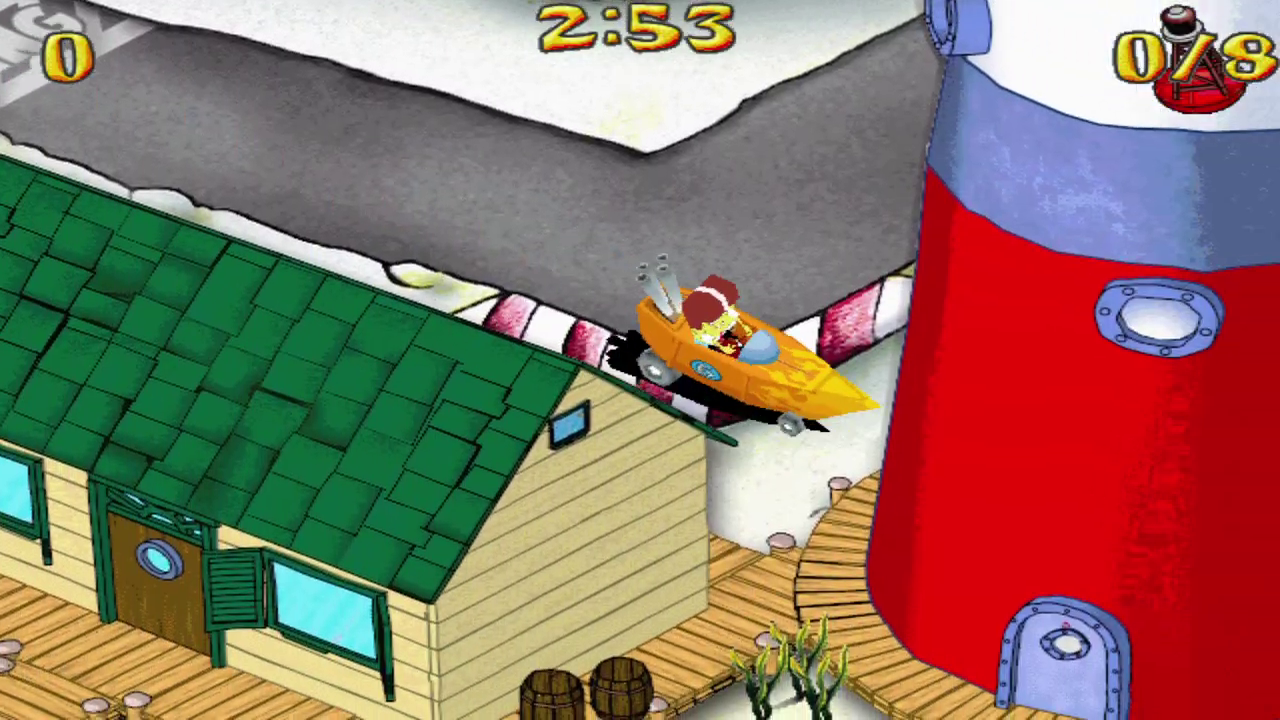
- Drive behind the lighthouse, around the WALL block and through the green coral, then pause at Exit?
key(Up)
key(Left)
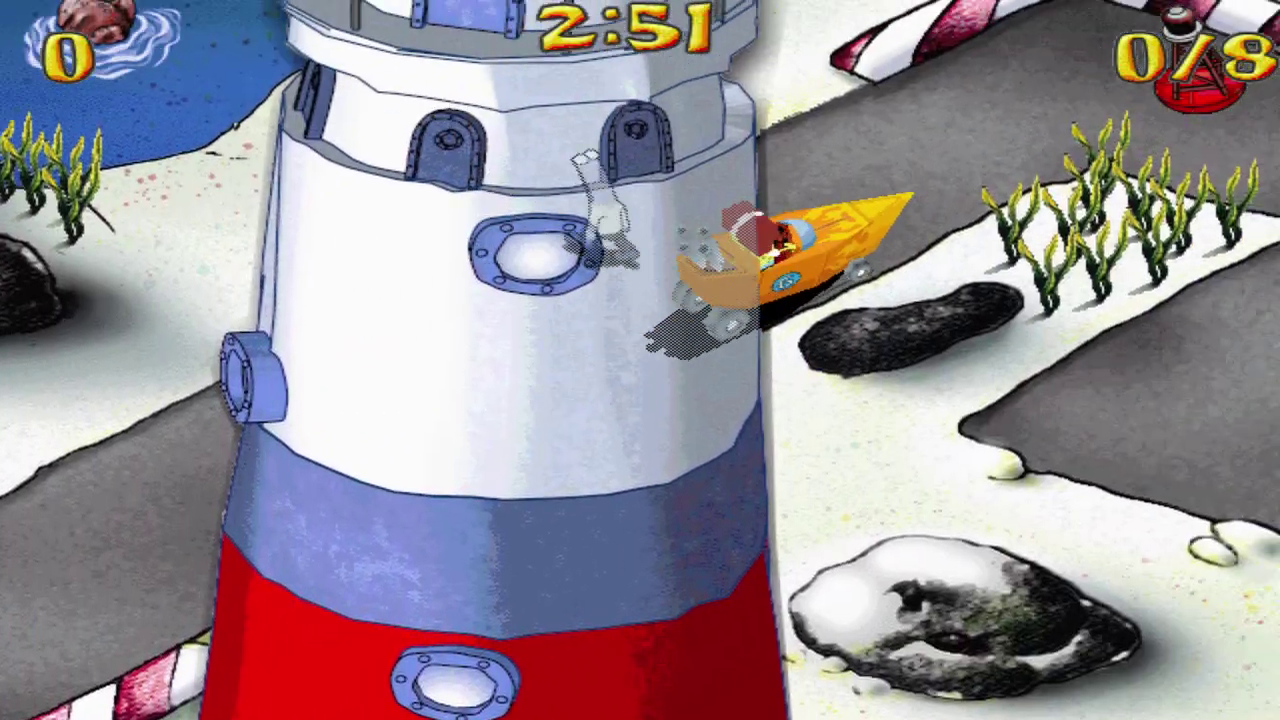
key(Up)
key(Right)
key(Left)
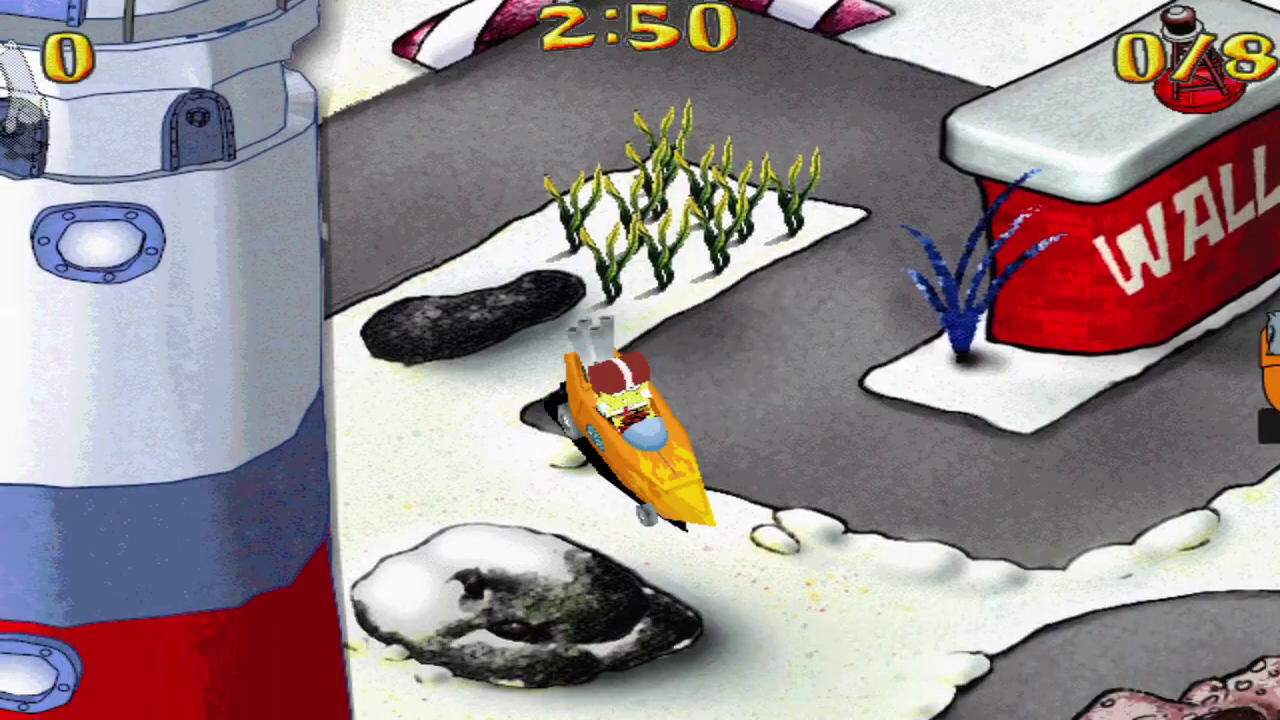
key(Up)
key(Left)
key(Right)
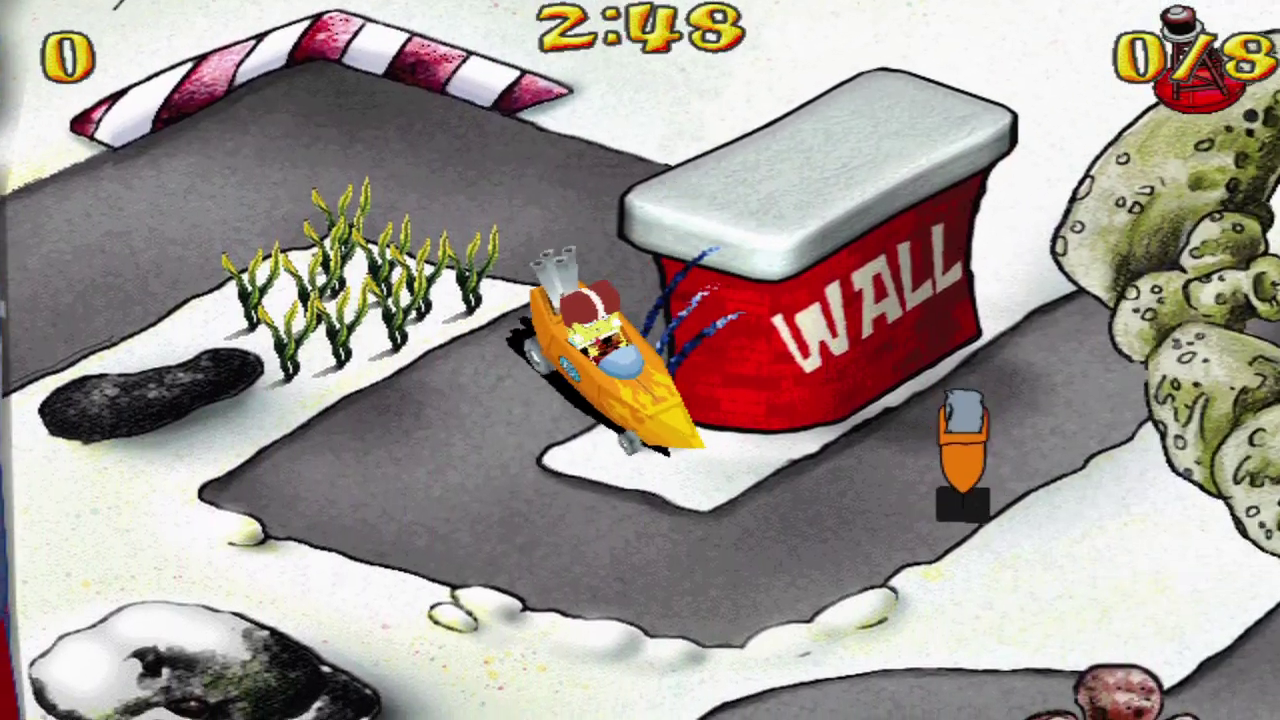
key(Up)
key(Left)
key(Right)
key(Left)
key(Right)
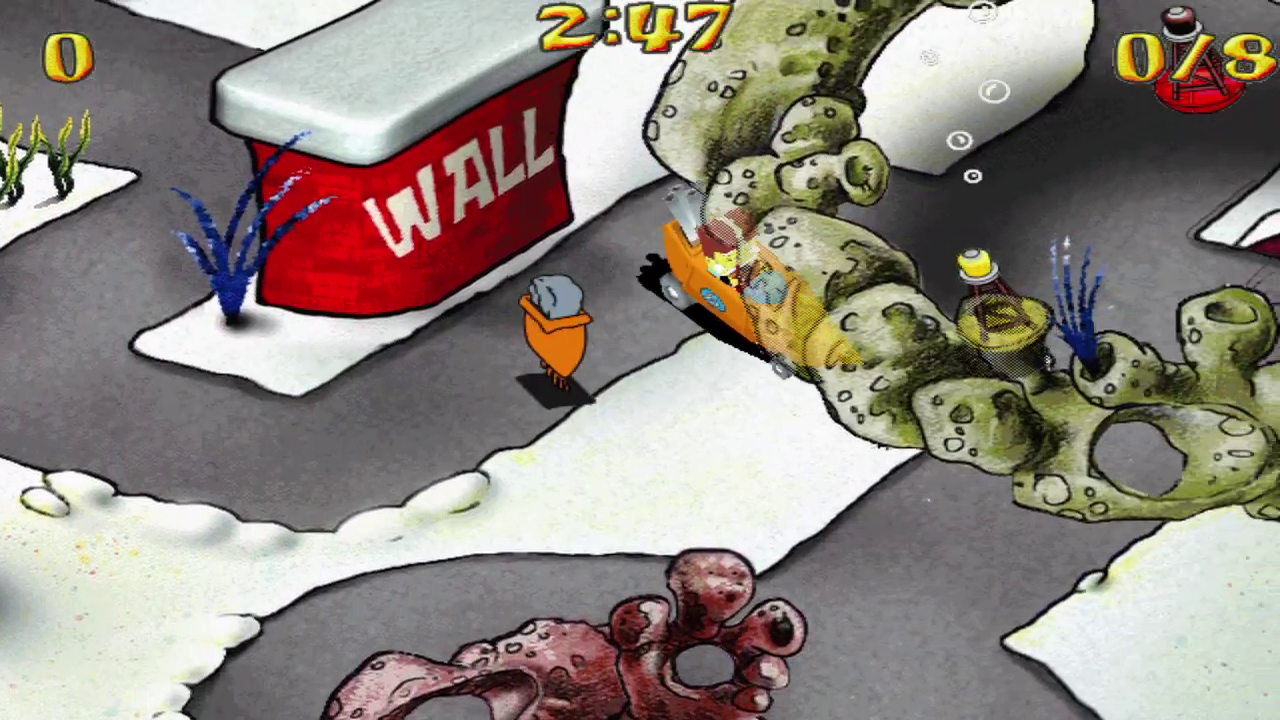
key(Up)
key(Right)
key(Left)
key(Right)
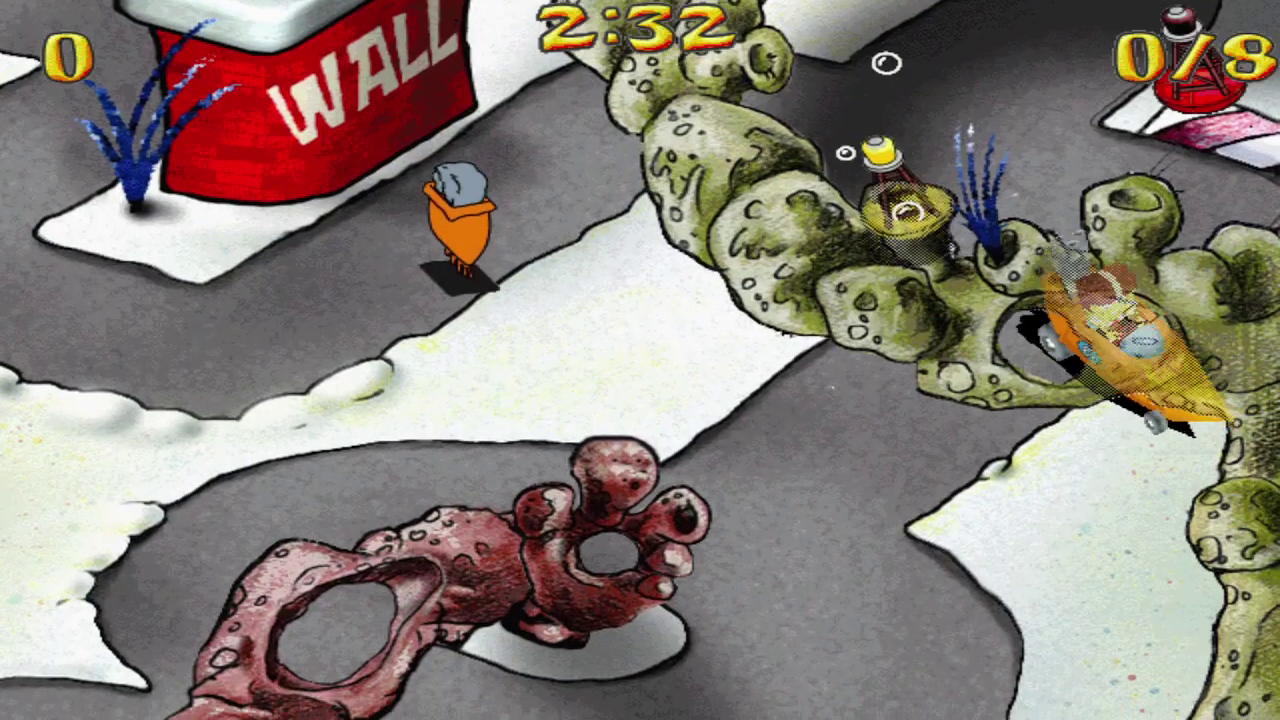
key(Up)
key(Escape)
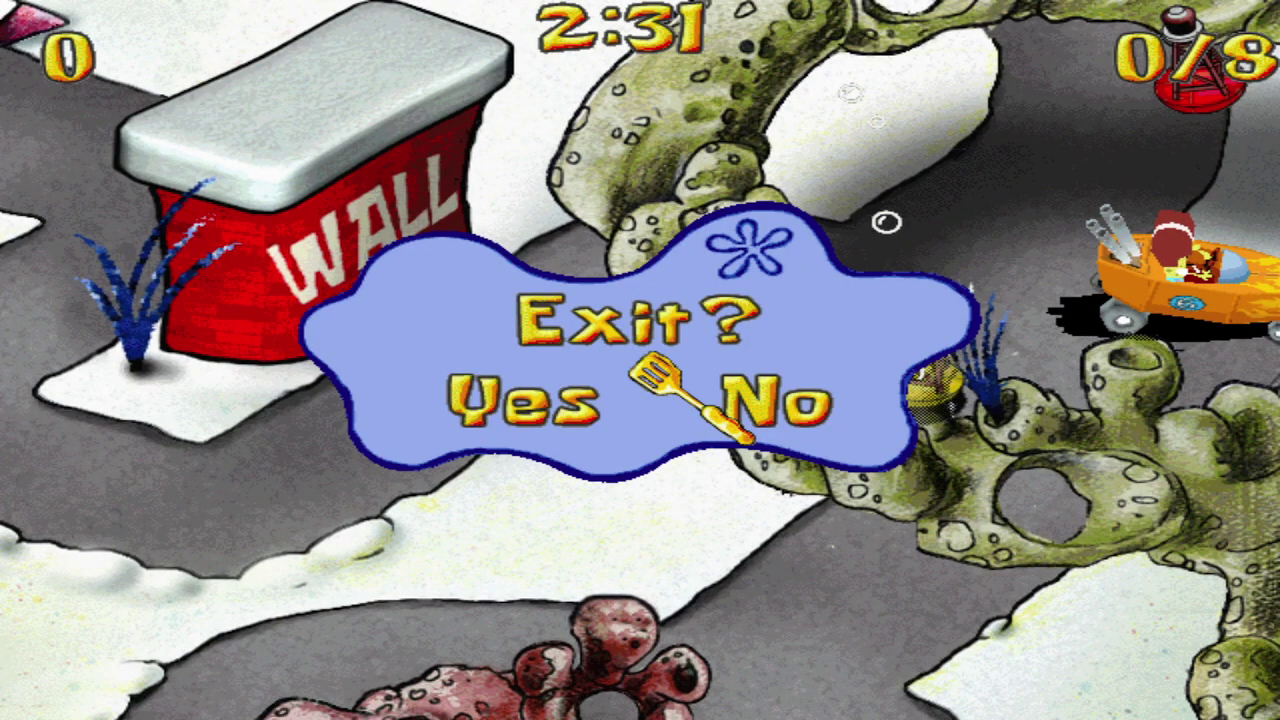
- Choose Yes in the Exit? prompt to quit the game back to Windows
key(Left)
key(Return)
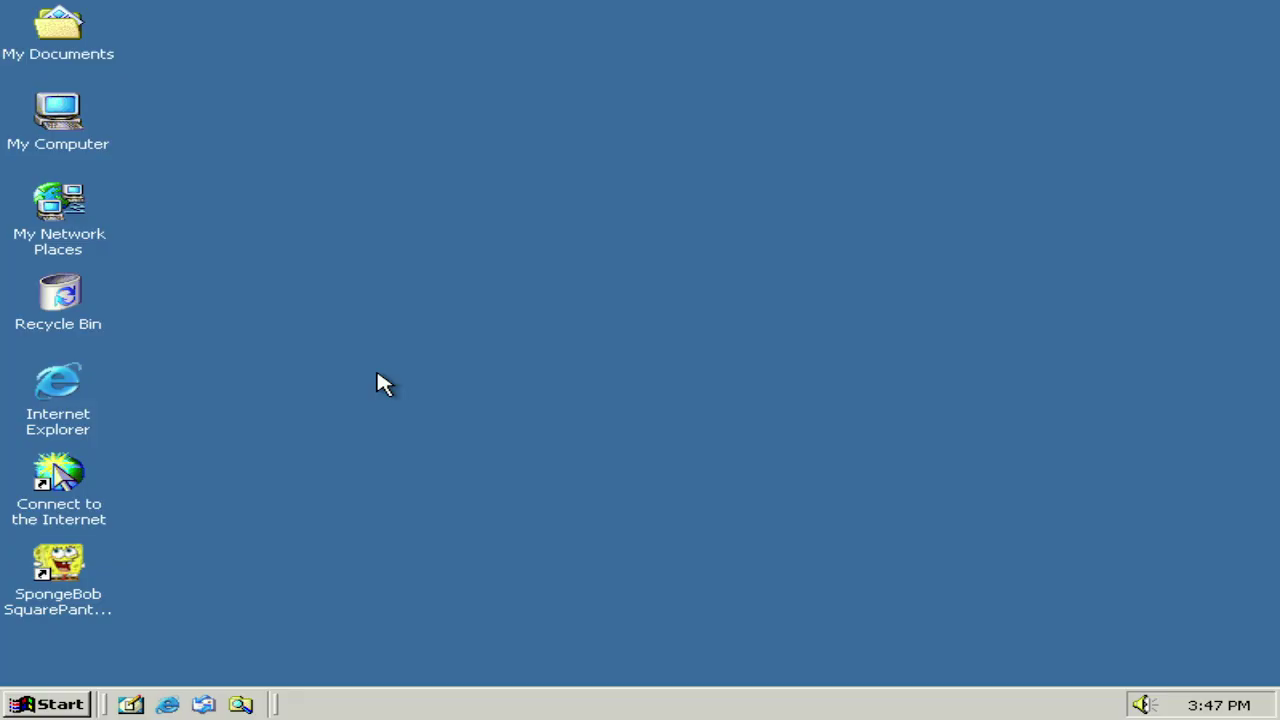
- Leave fullscreen with Ctrl+Alt+PgUp, showing the VM paused on the Windows desktop
key(ctrl+alt+Page_Up)
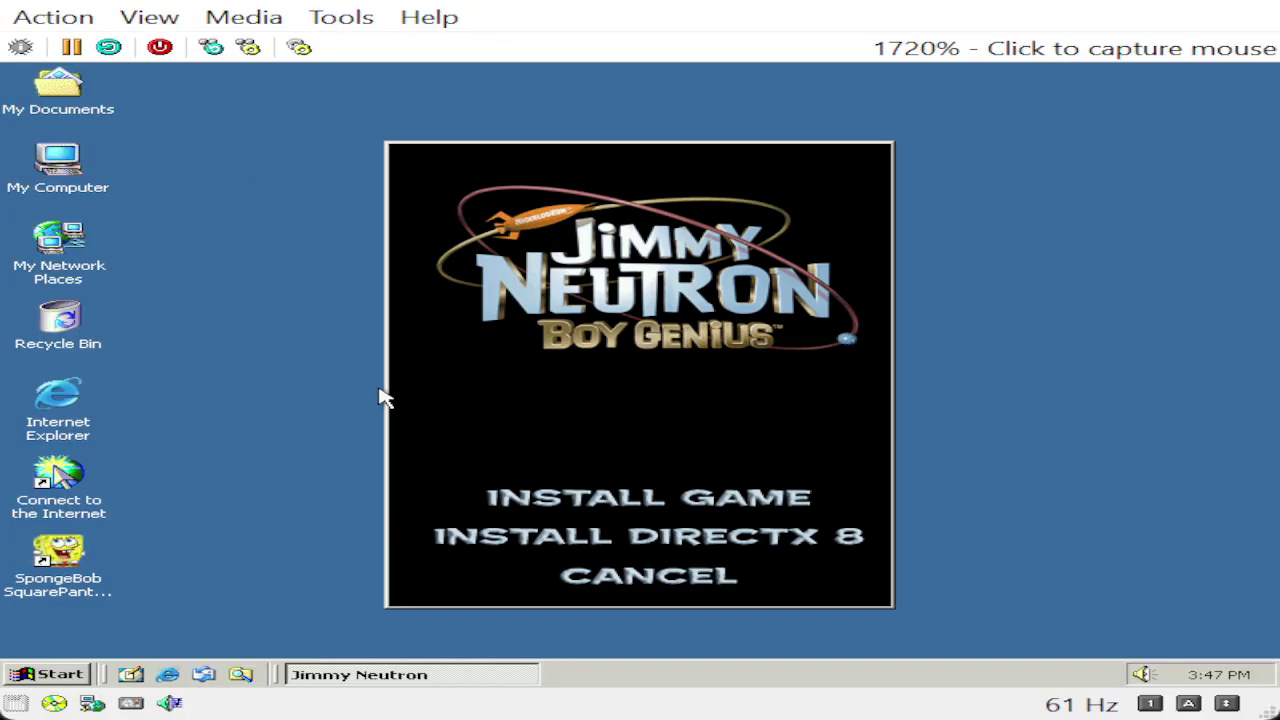
- Resume the VM in fullscreen and choose INSTALL GAME from the Jimmy Neutron autorun menu
click(379, 388)
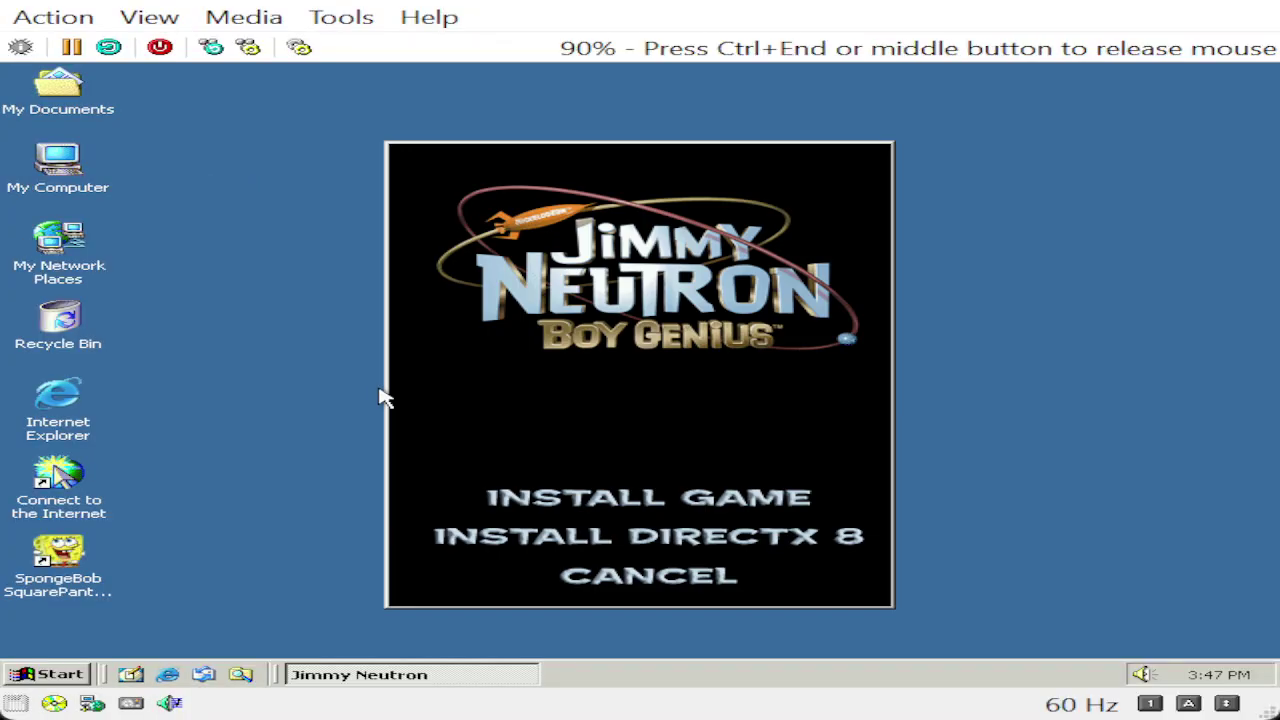
key(ctrl+alt+Page_Up)
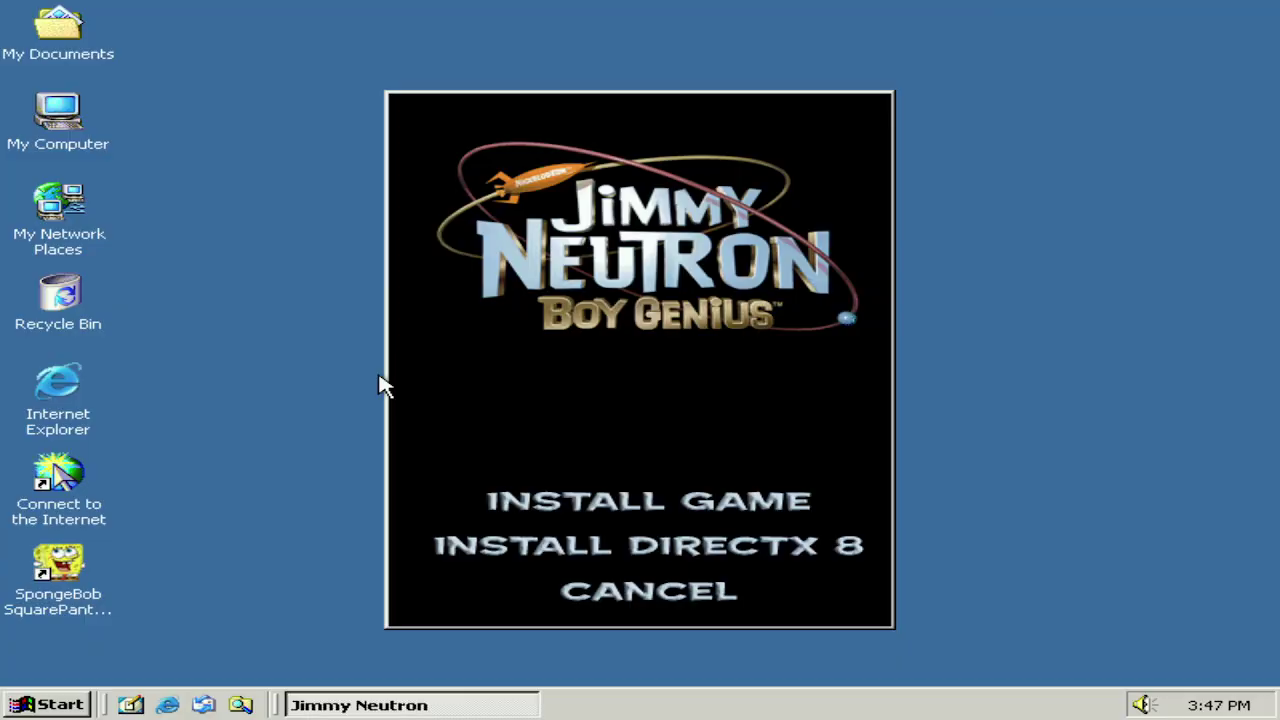
click(603, 518)
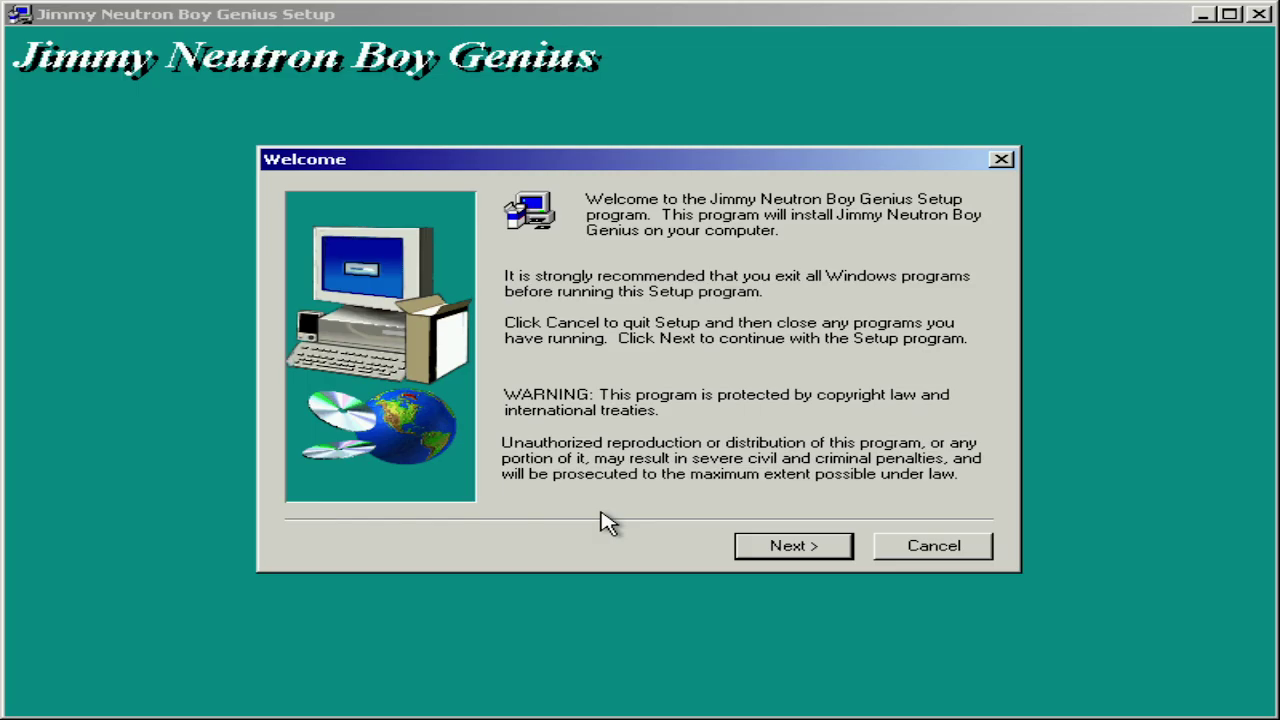
- Accept the license, default install location and program folder to copy the Jimmy Neutron files
click(783, 547)
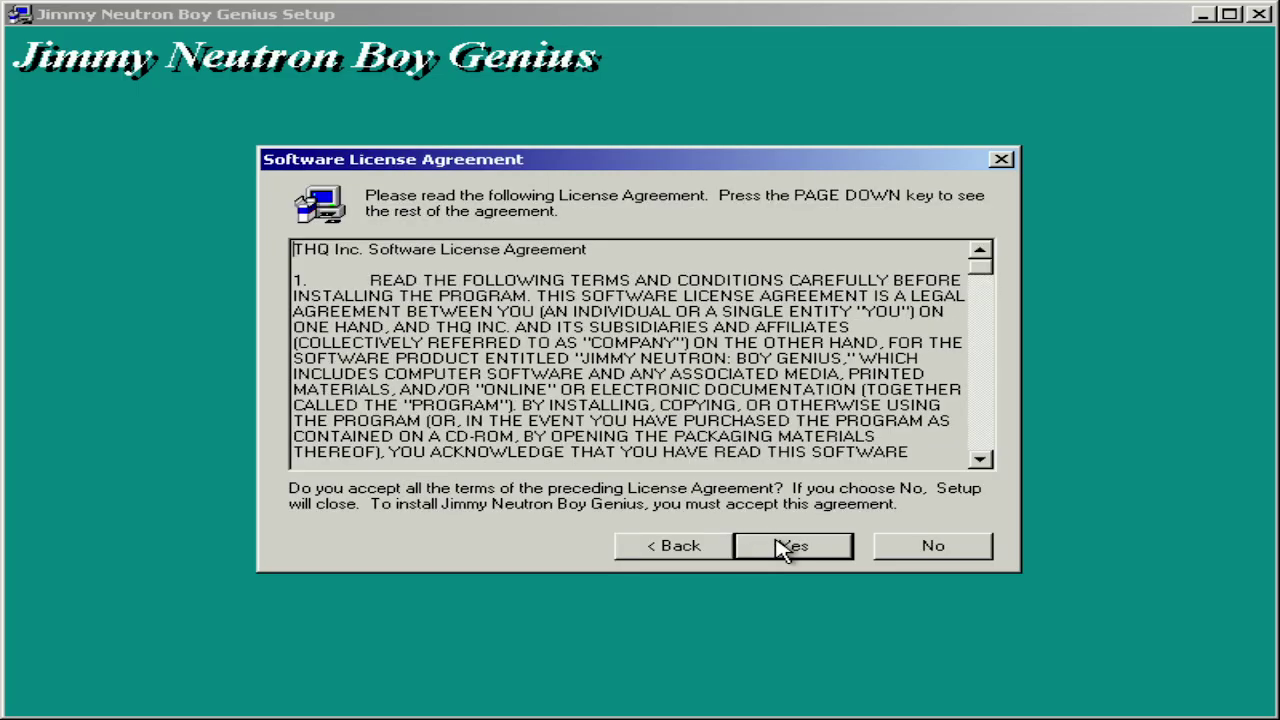
click(784, 547)
click(783, 547)
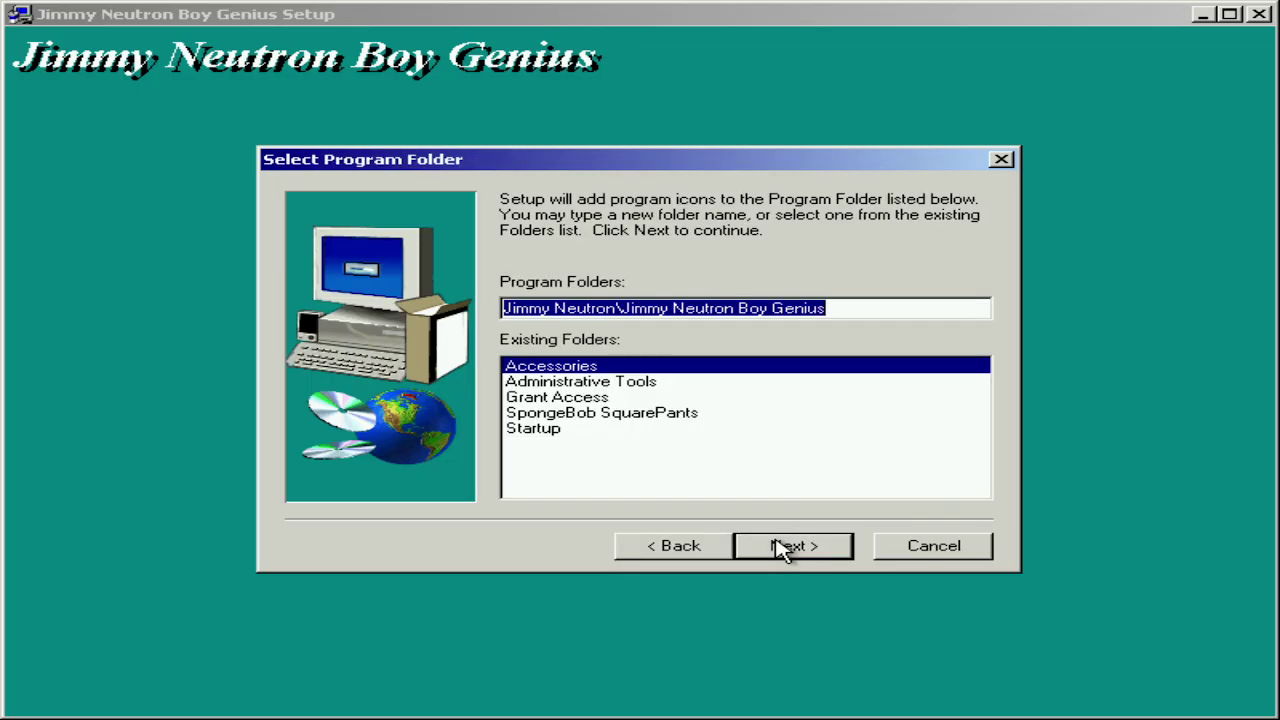
click(783, 547)
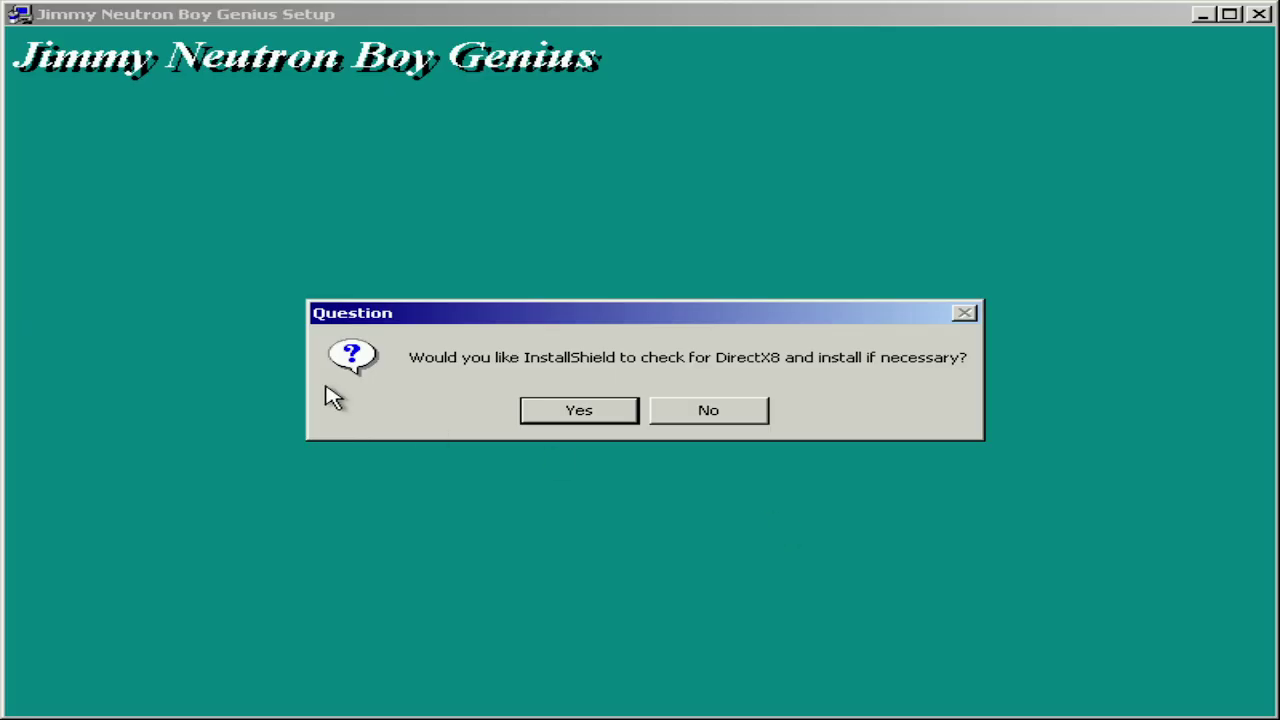
- Answer Yes to the DirectX8 check and finish the Jimmy Neutron setup
click(593, 415)
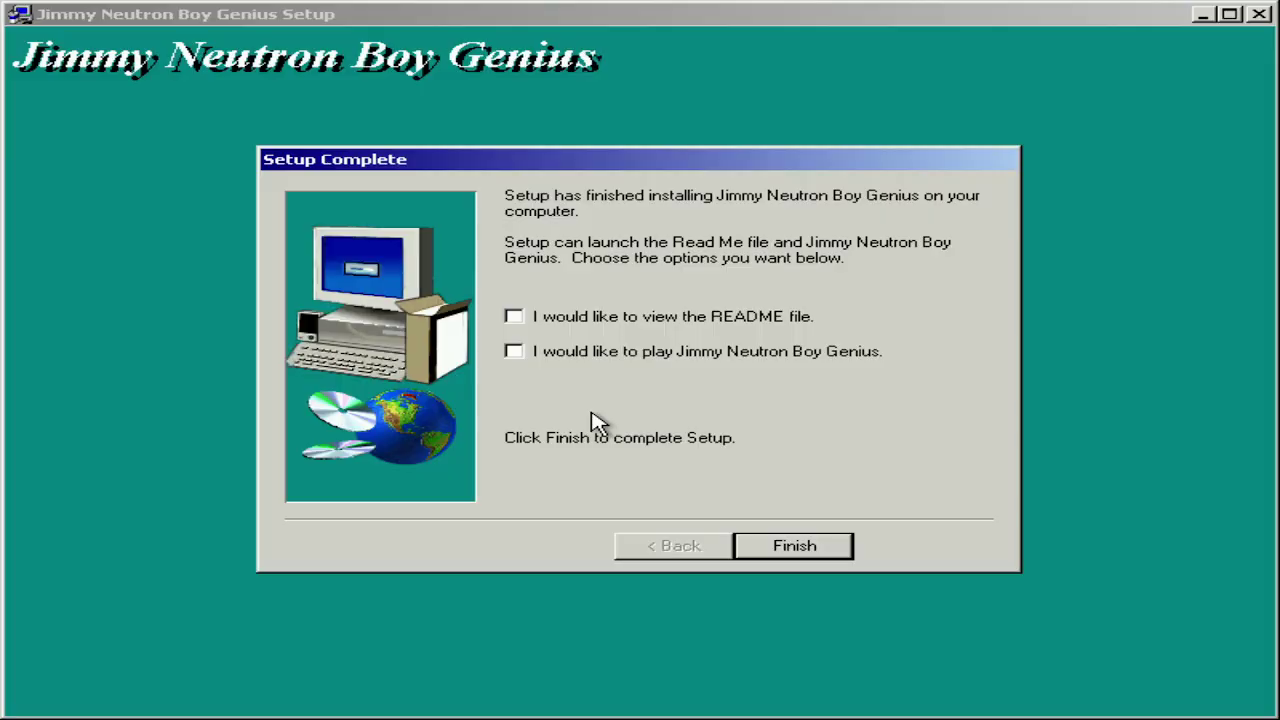
click(790, 546)
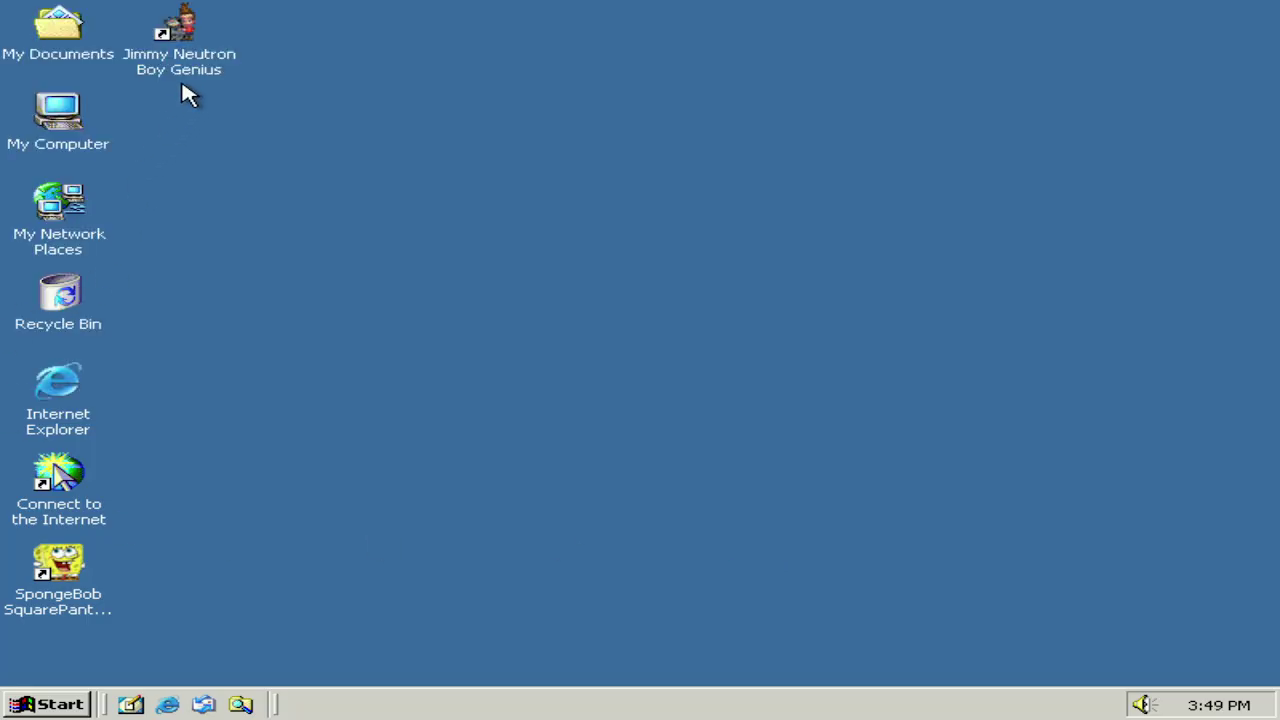
- Start Jimmy Neutron Boy Genius from its desktop shortcut and load into Jimmy's lab
double_click(178, 48)
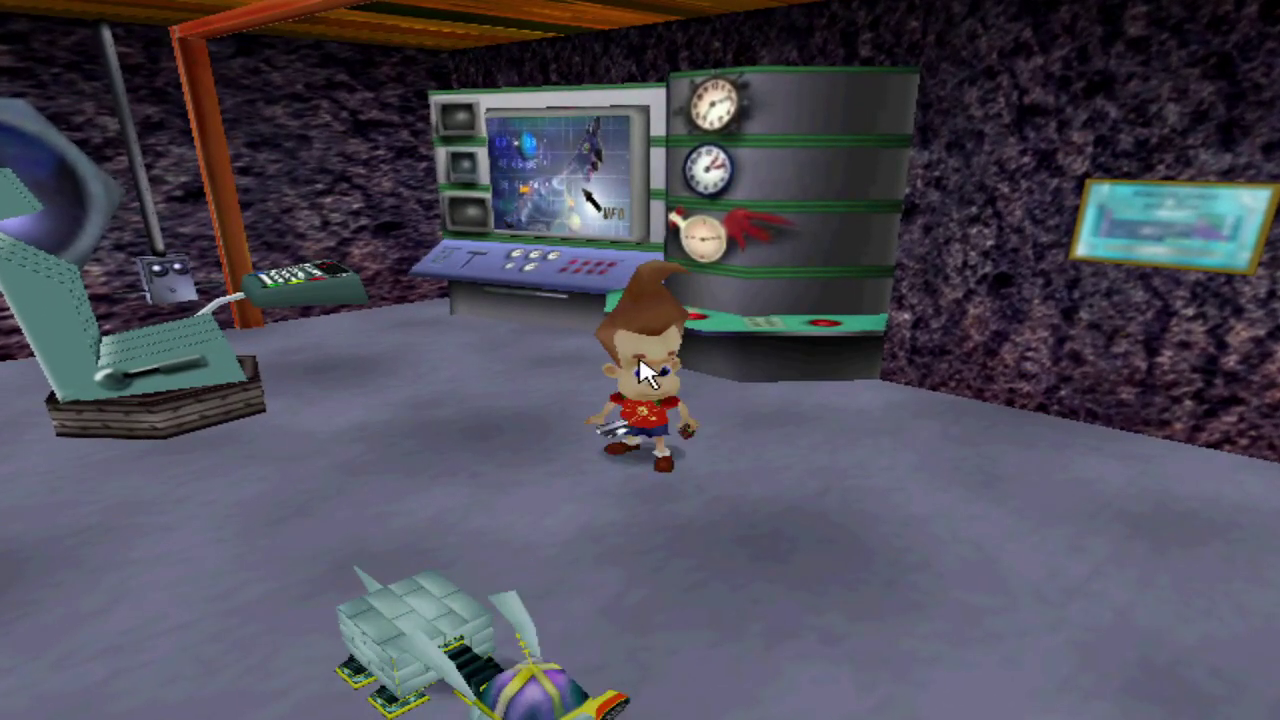
- Skip the lab intro with Esc to reach the Jimmy Neutron main menu
key(Escape)
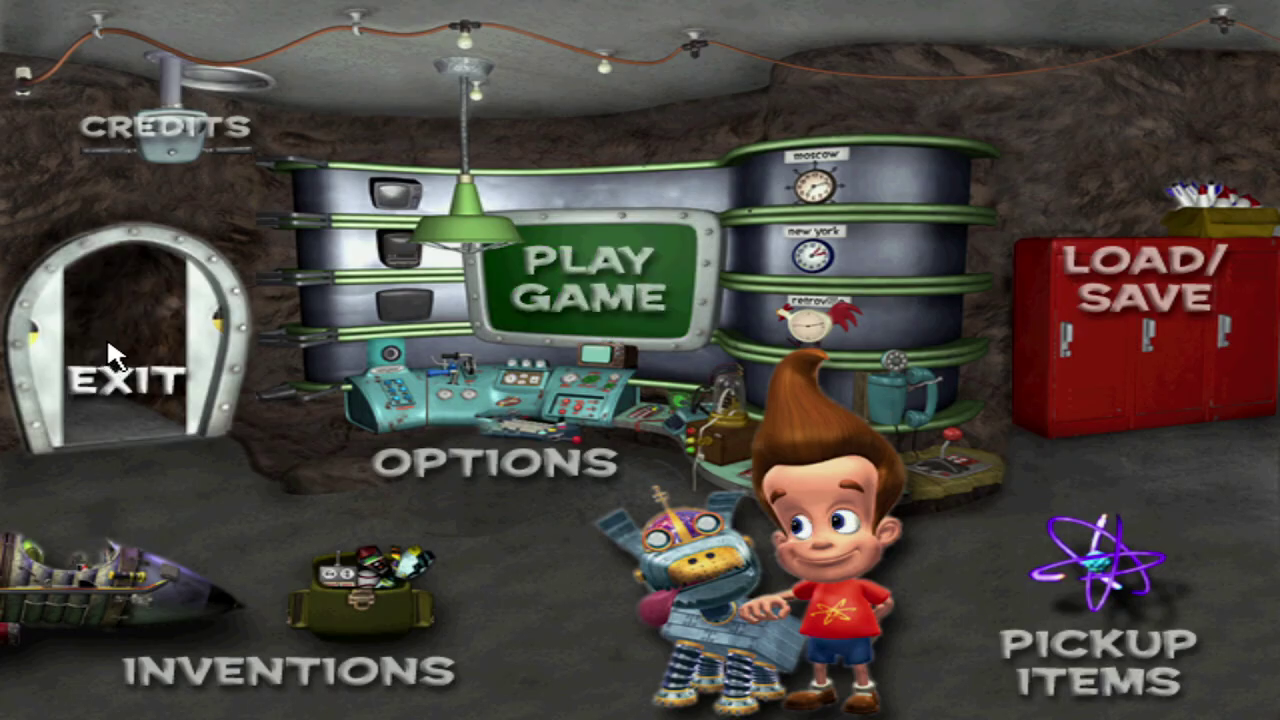
- Start Play Game and steer Jimmy past the octagonal portal toward the far wall panel
click(500, 322)
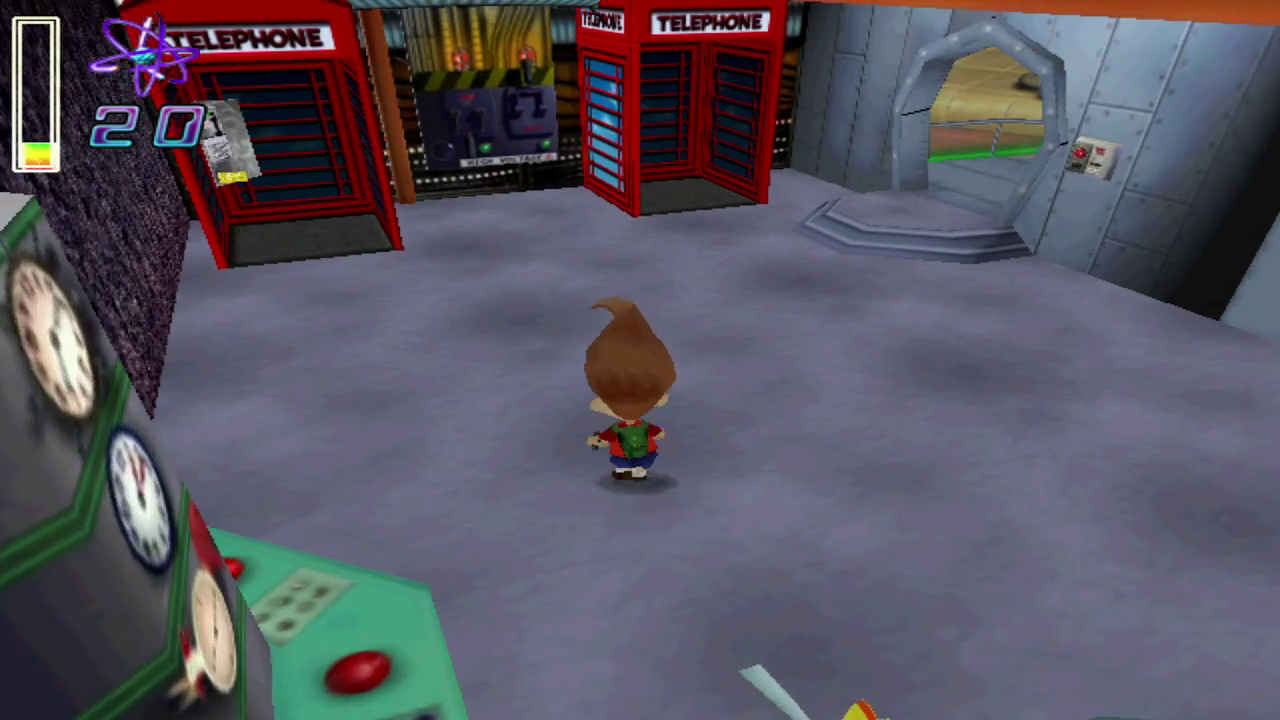
key(Up)
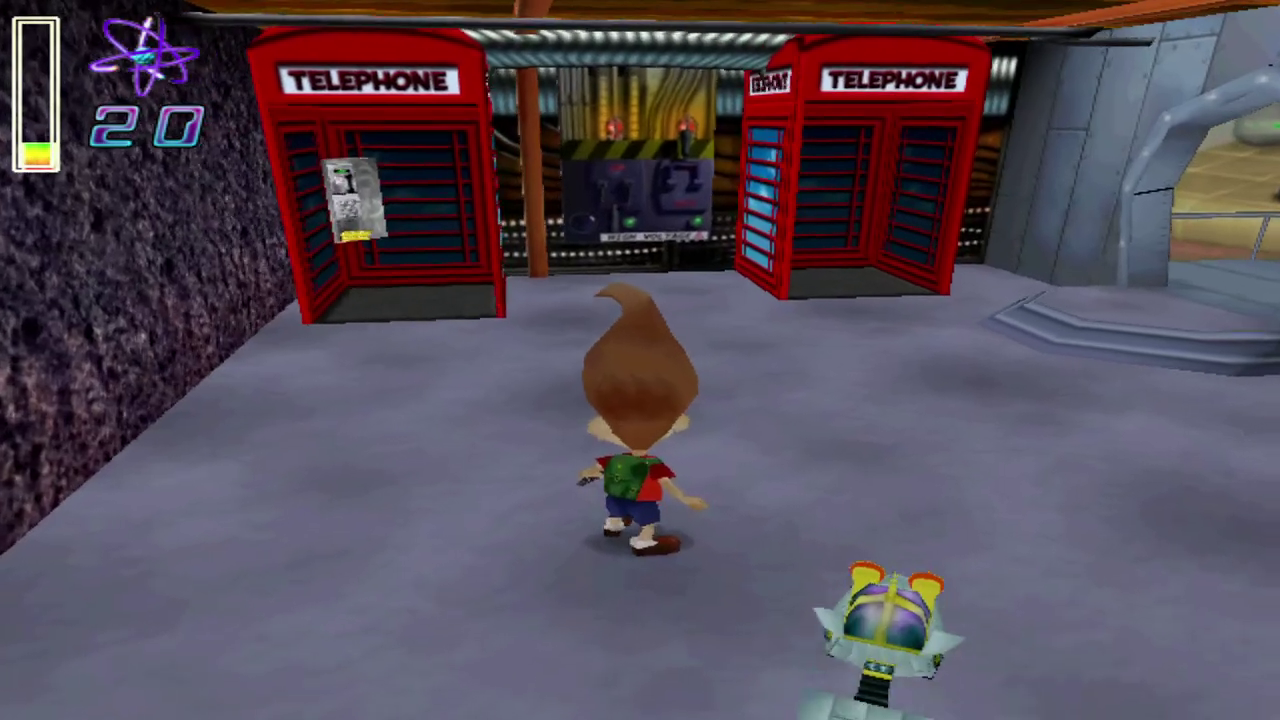
key(Right)
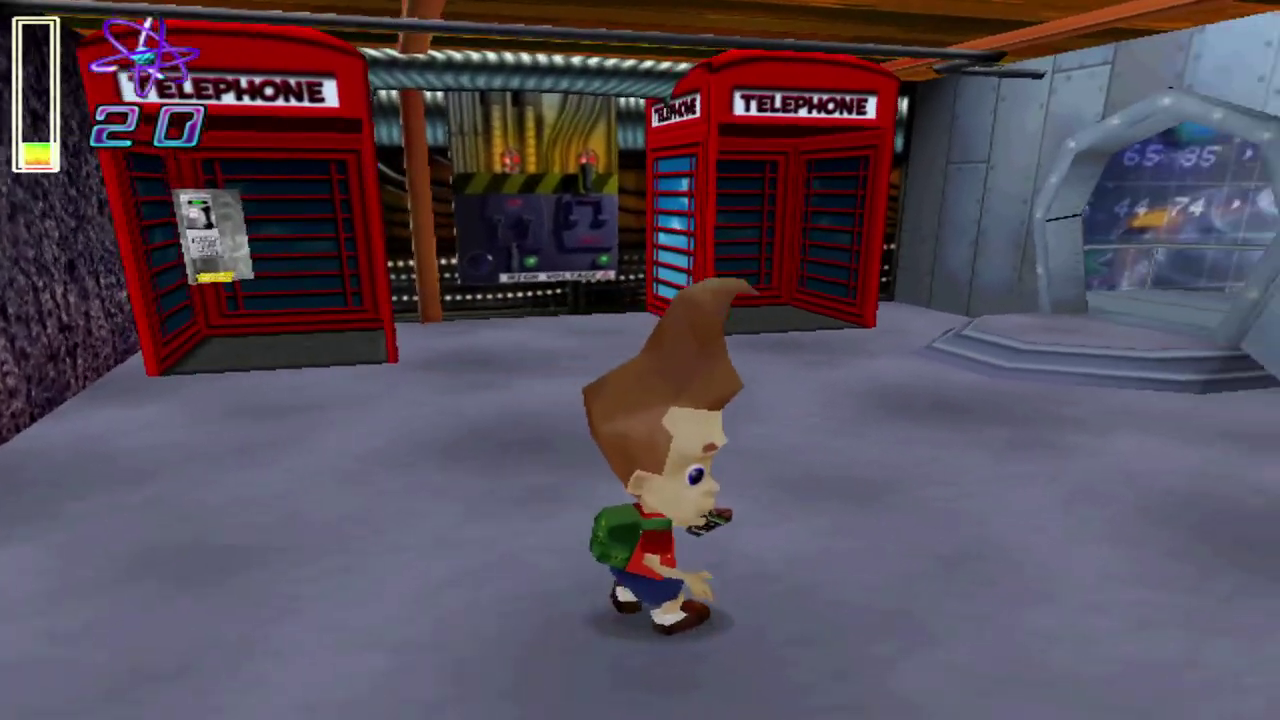
key(Up)
key(Right)
key(Up)
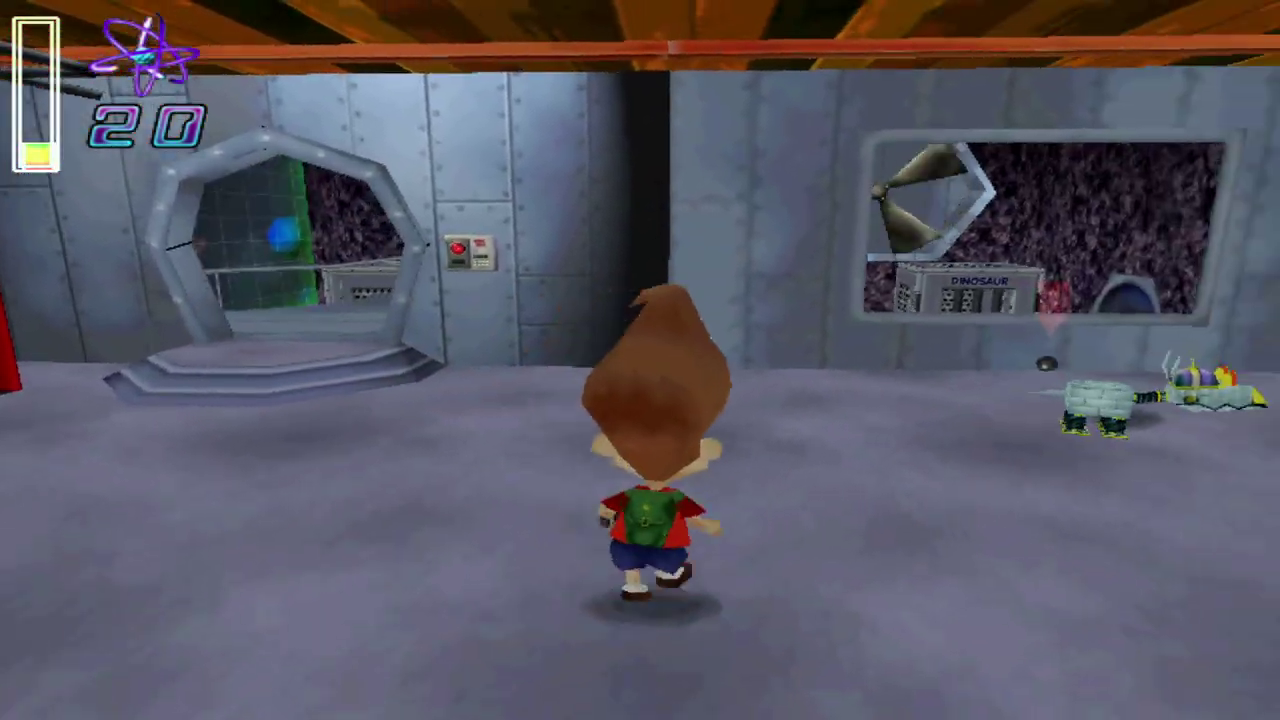
key(Left)
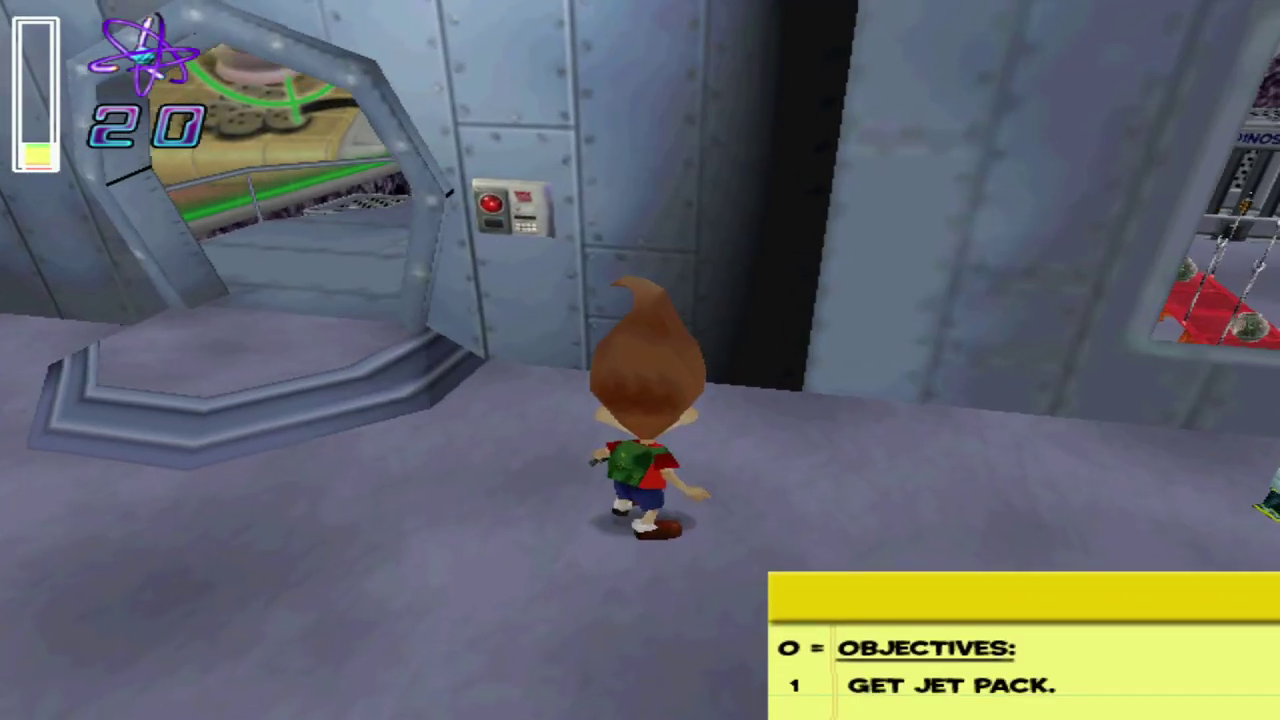
- Run Jimmy through the arch and down the walkway, declining the practice offer
key(Left)
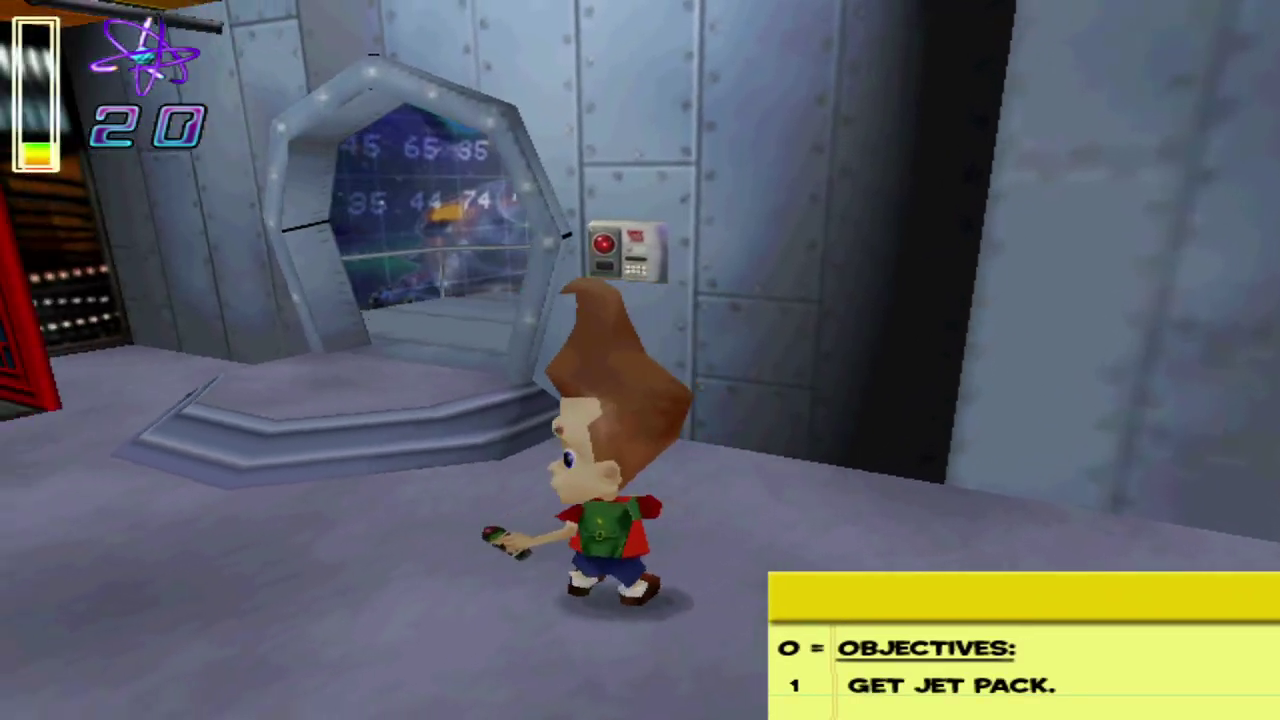
key(Up)
key(Left)
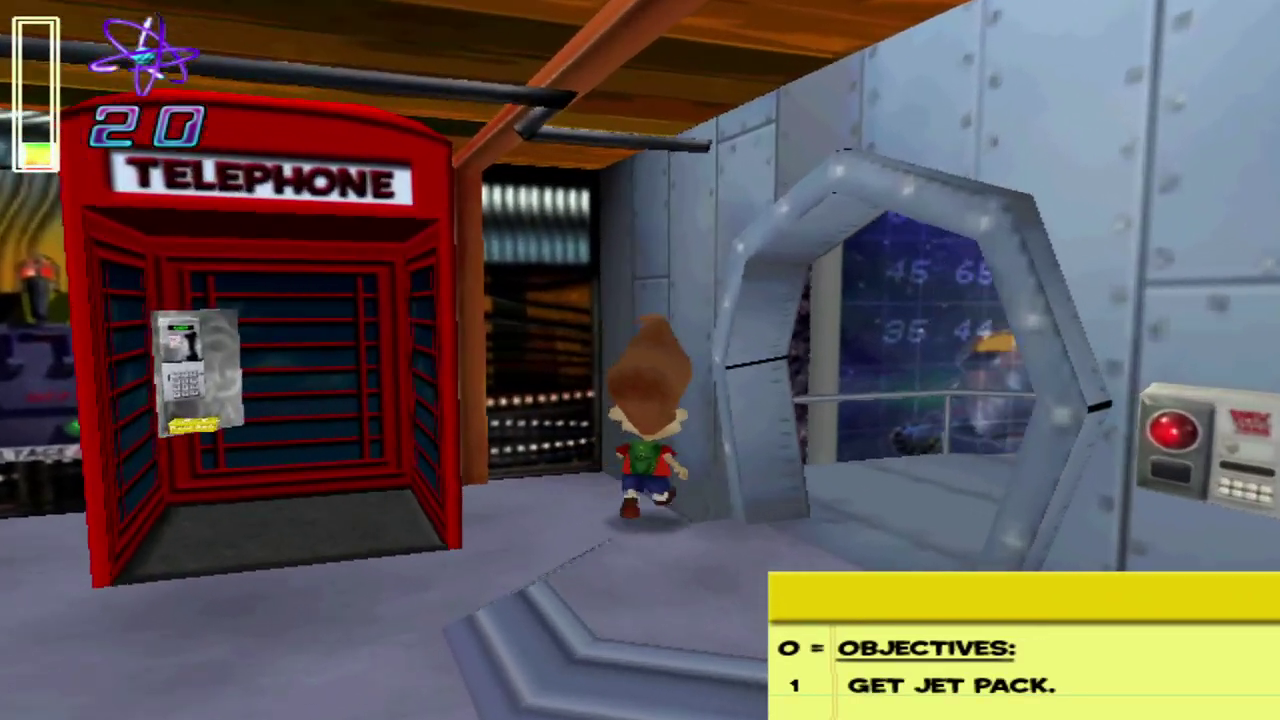
key(Right)
key(Right)
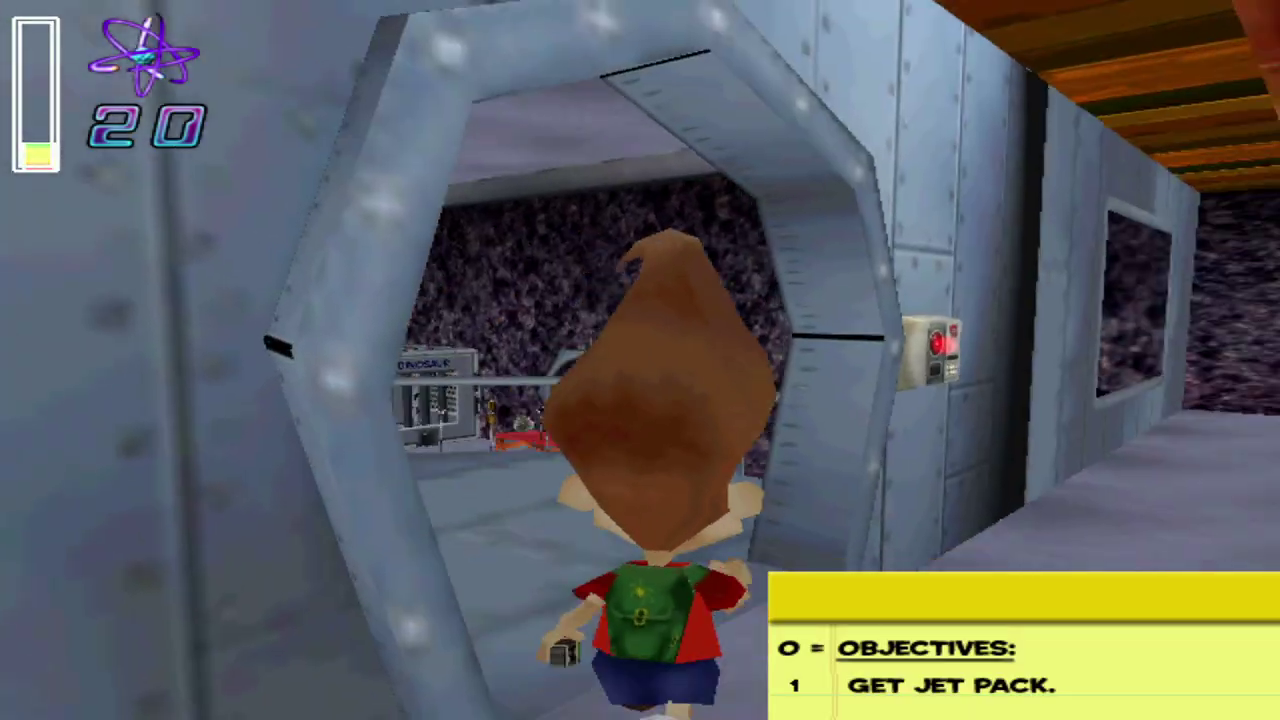
key(Left)
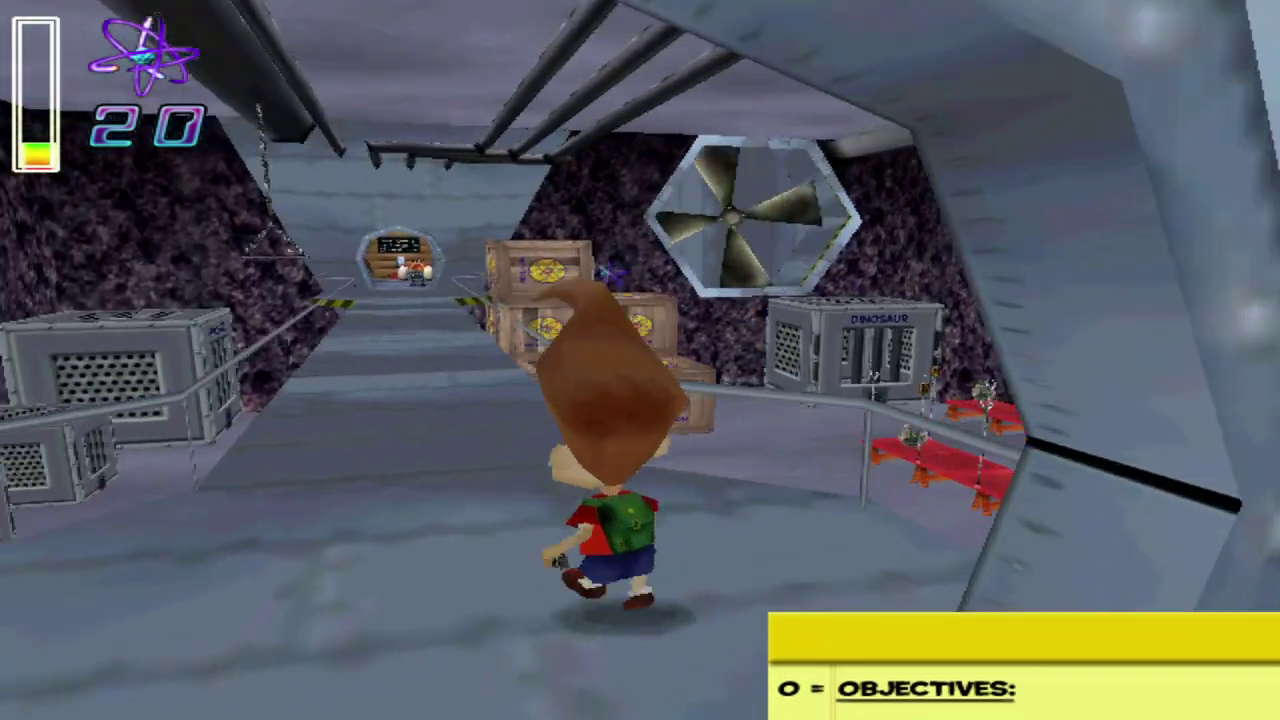
key(Up)
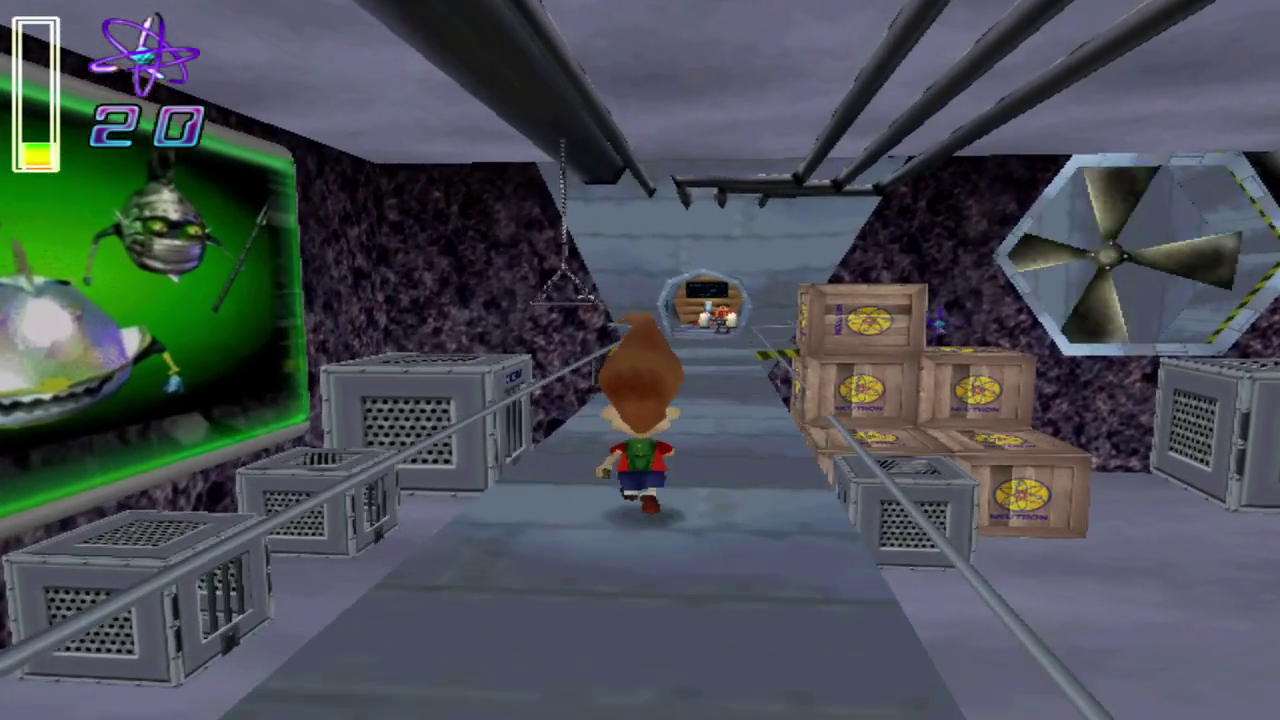
key(Up)
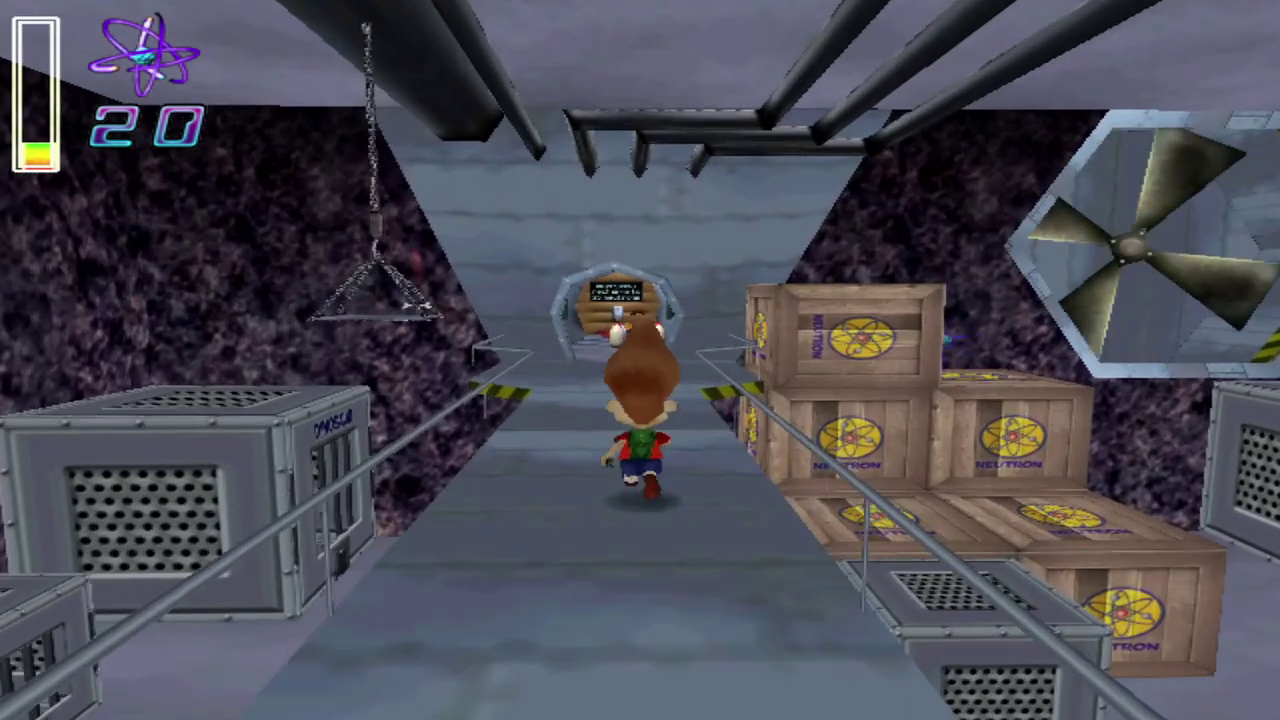
key(Up)
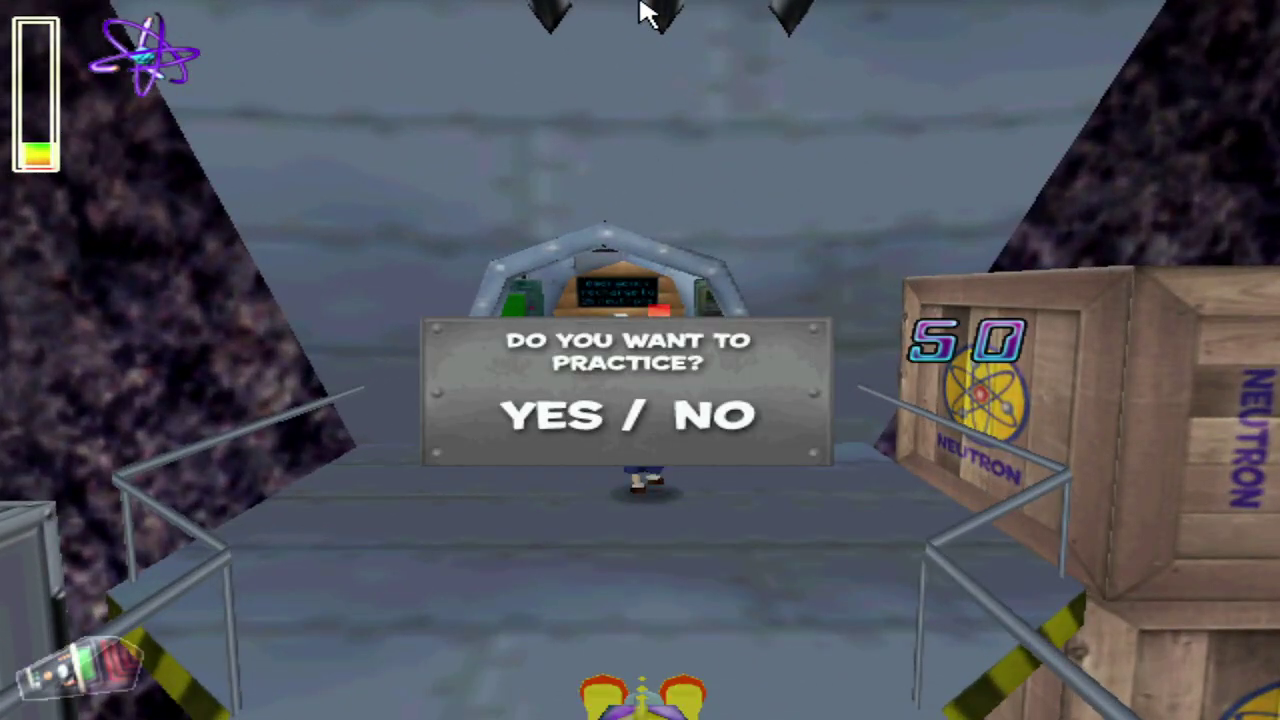
click(737, 392)
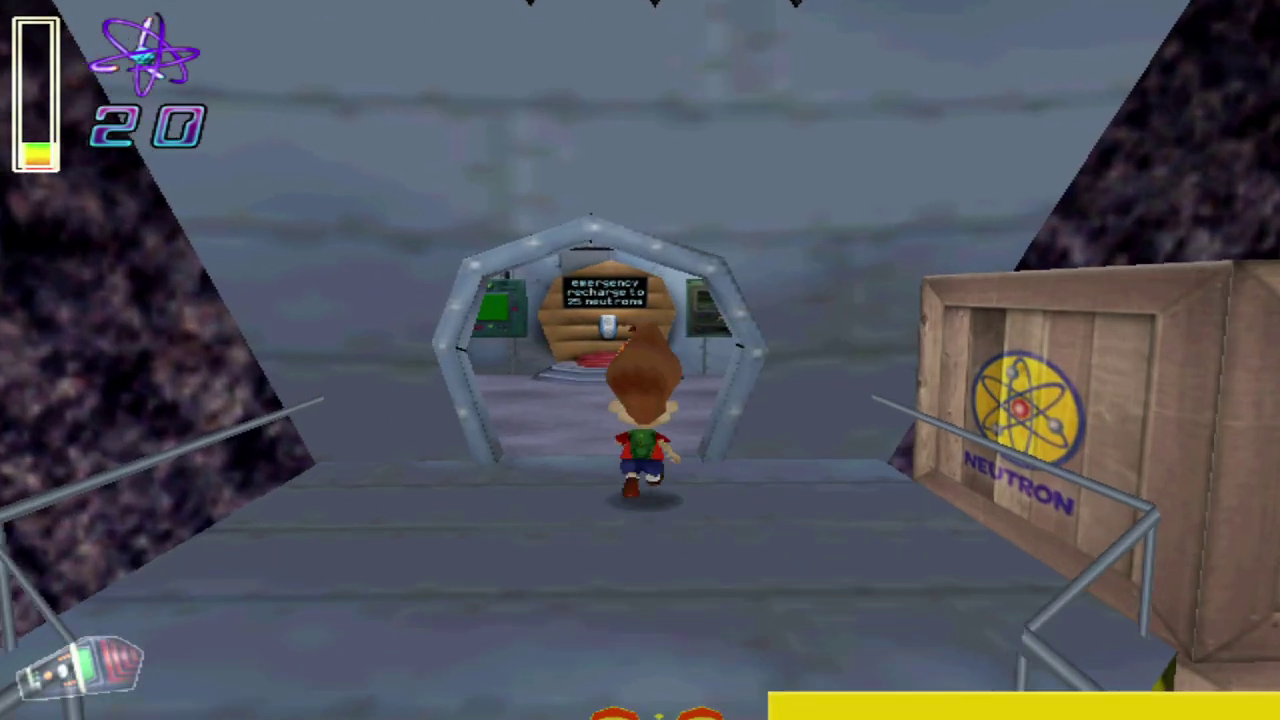
key(Up)
key(Up)
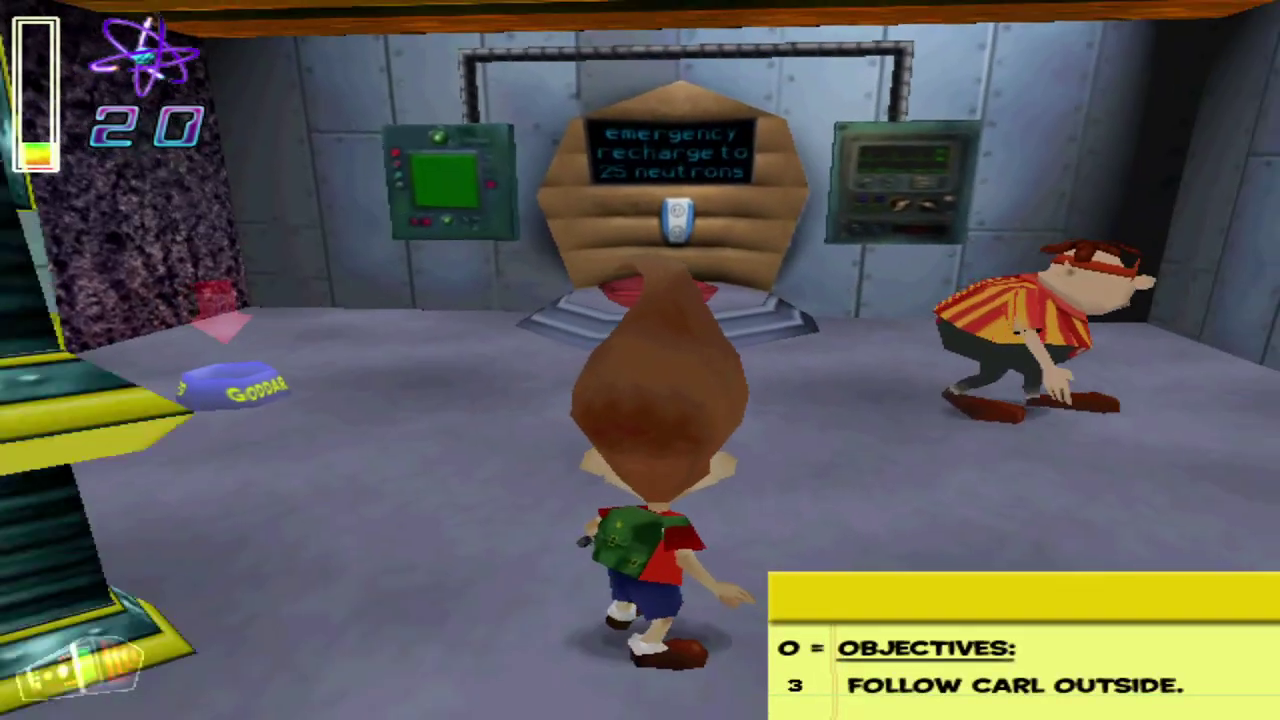
- Turn Jimmy toward Carl and run after him through the round tunnel door
key(Right)
key(Up)
key(Right)
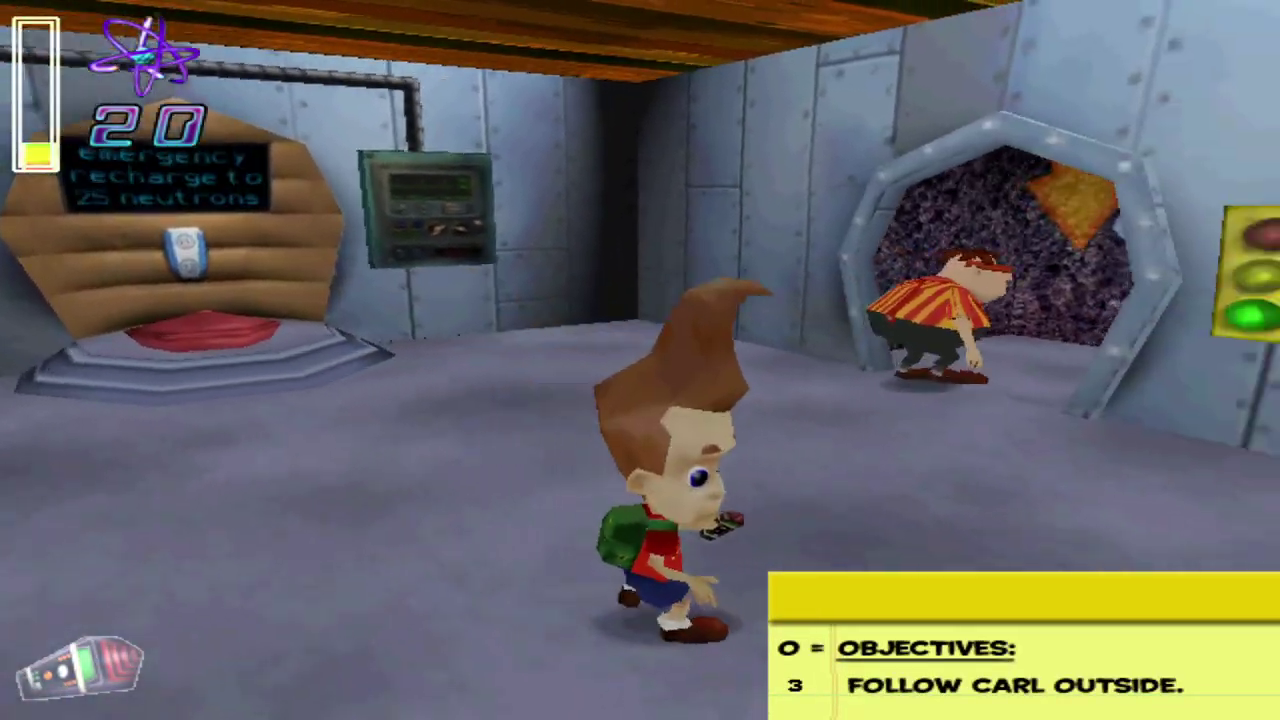
key(Up)
key(Up)
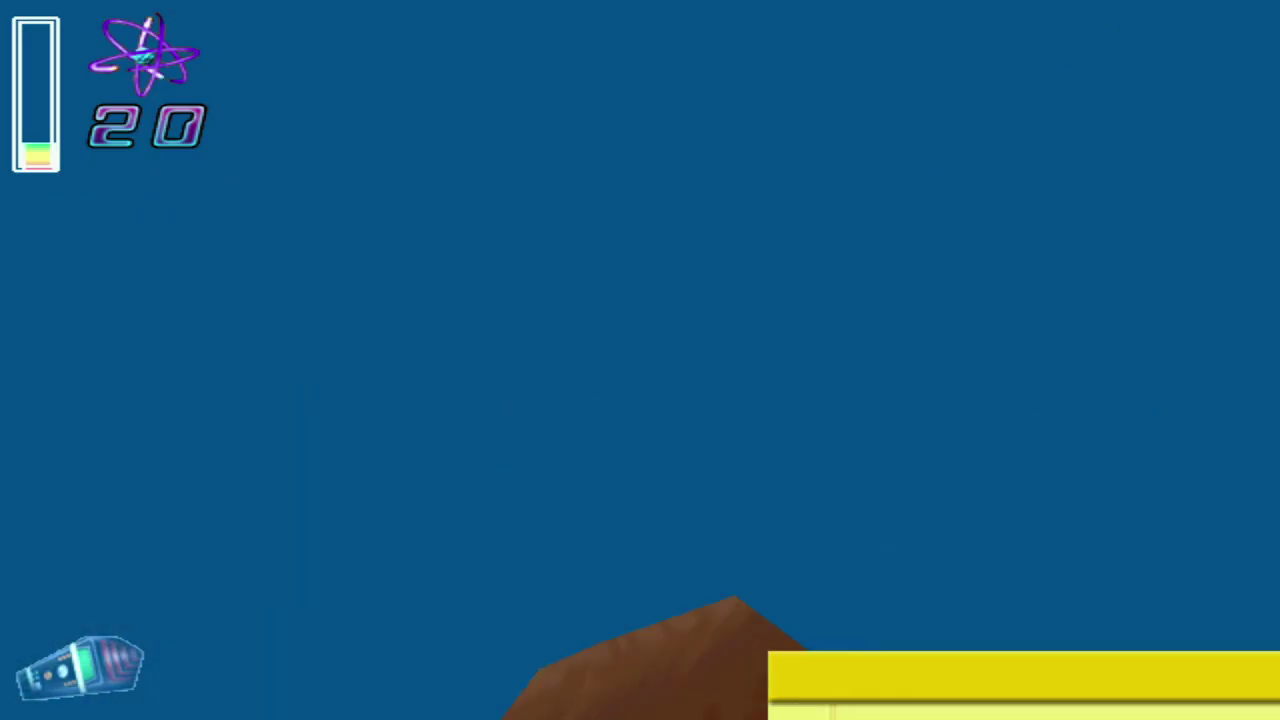
- Quit Jimmy Neutron from its pause menu, confirming Exit with Yes
key(Escape)
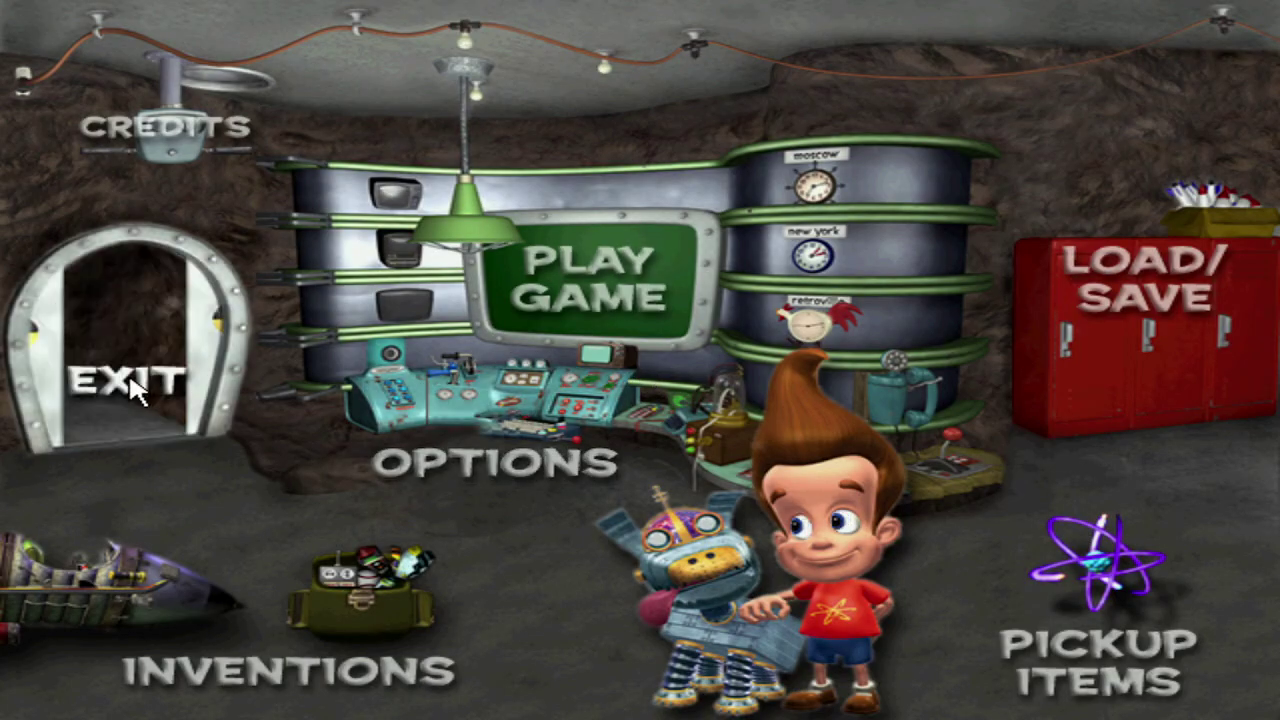
click(133, 382)
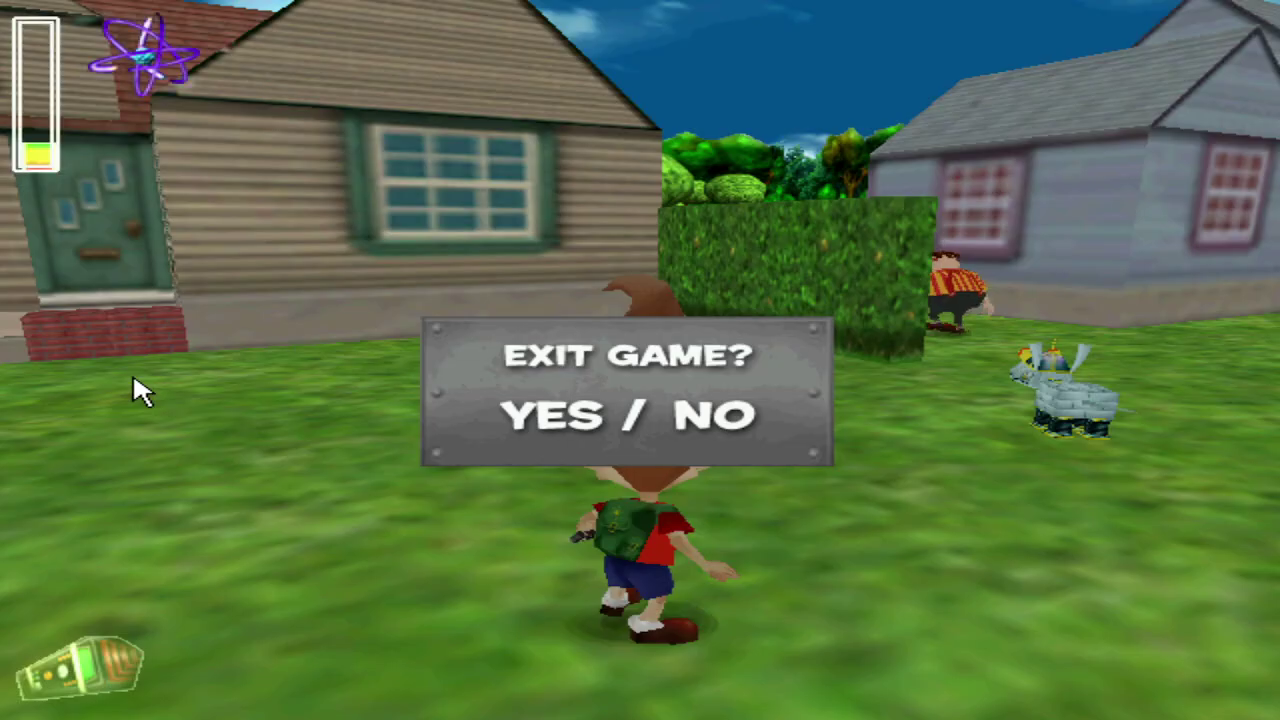
click(518, 419)
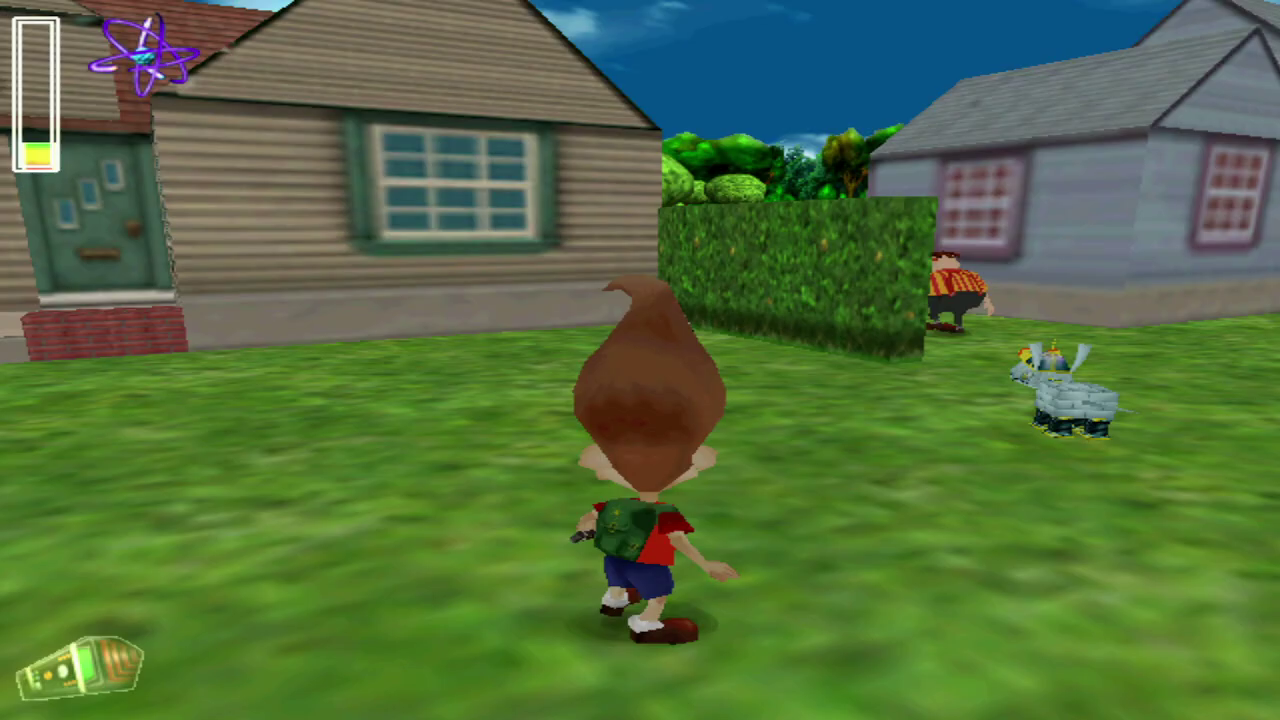
- Open My Computer from the desktop and select Control Panel
key(super)
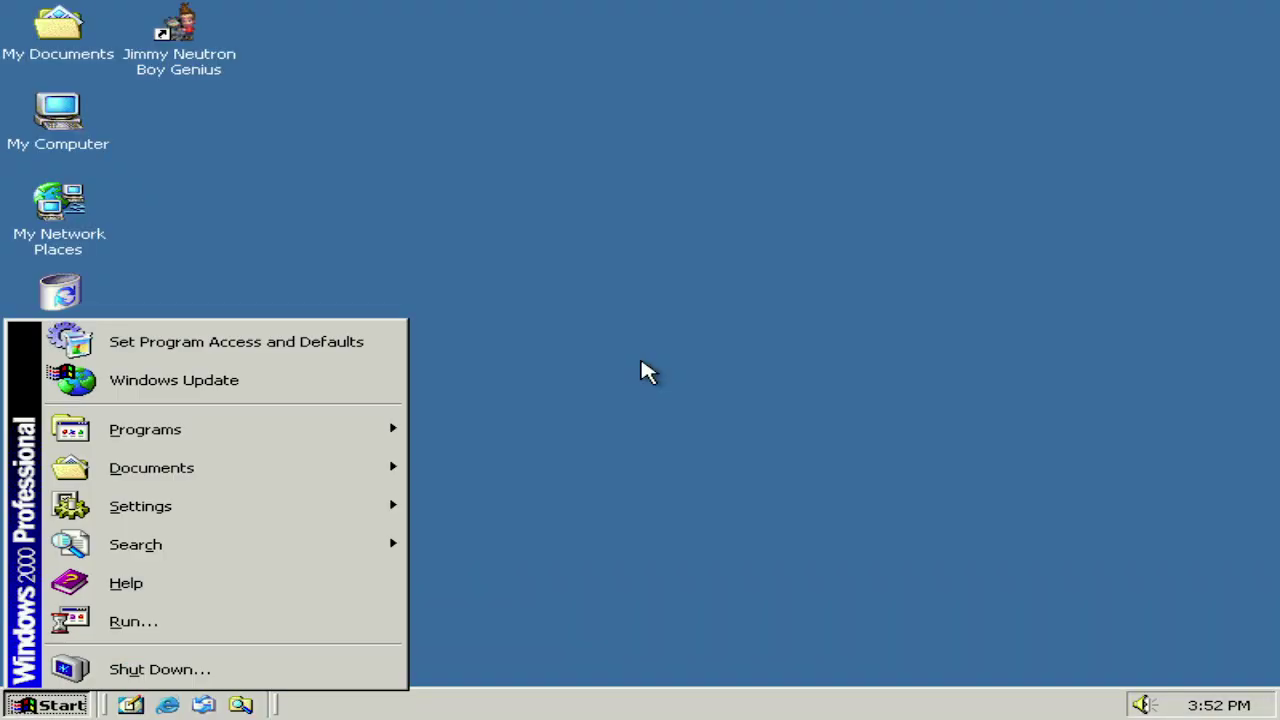
key(super)
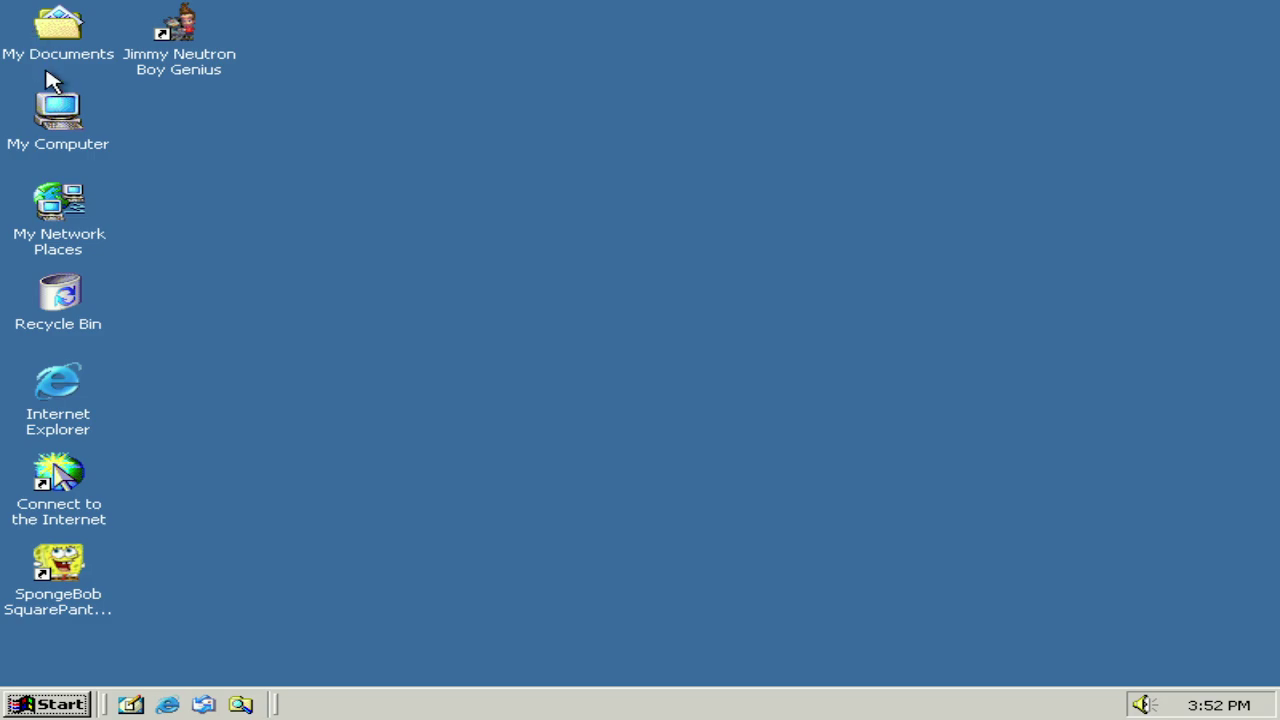
click(49, 97)
double_click(48, 97)
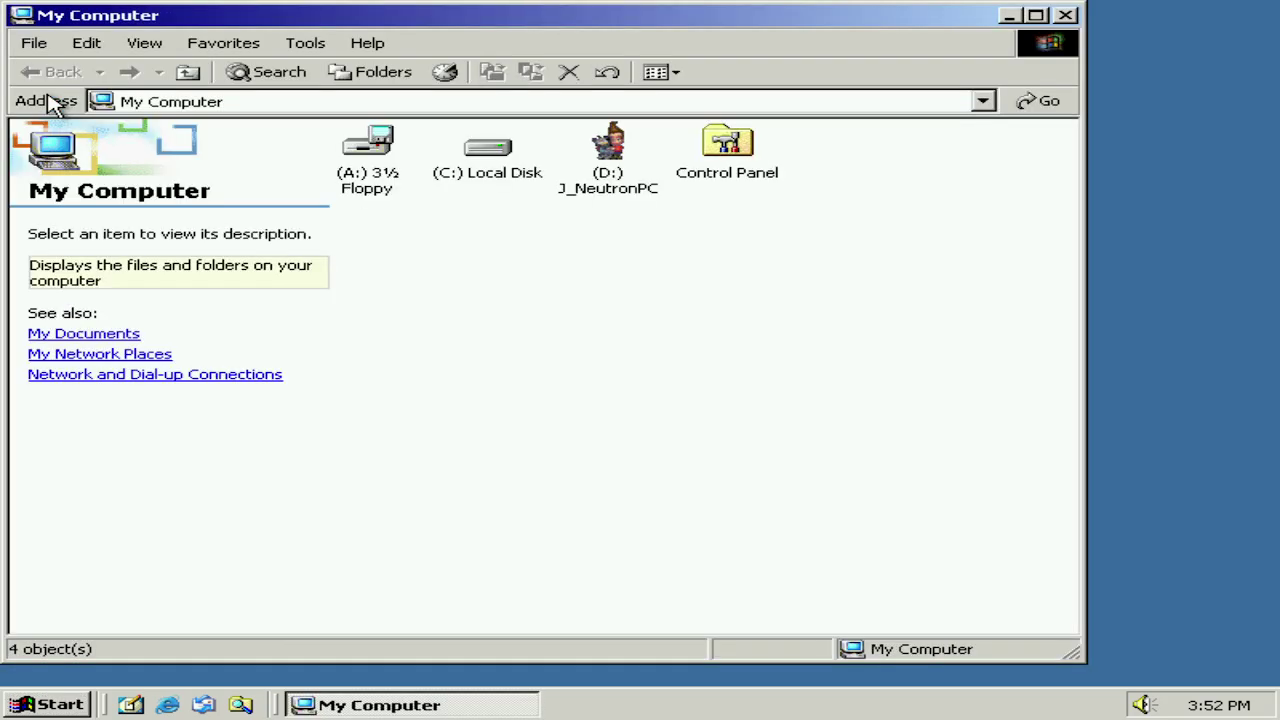
click(725, 166)
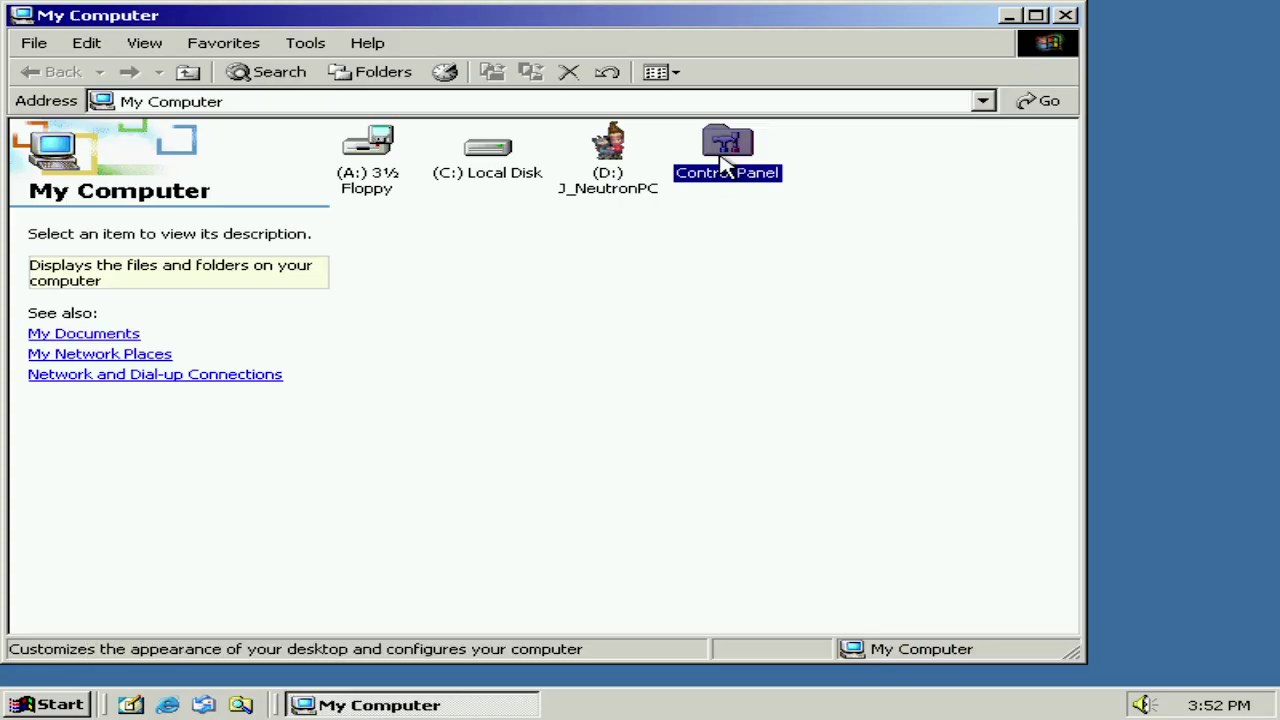
- Uninstall Jimmy Neutron Boy Genius via Add/Remove Programs, then close the programs list
double_click(726, 166)
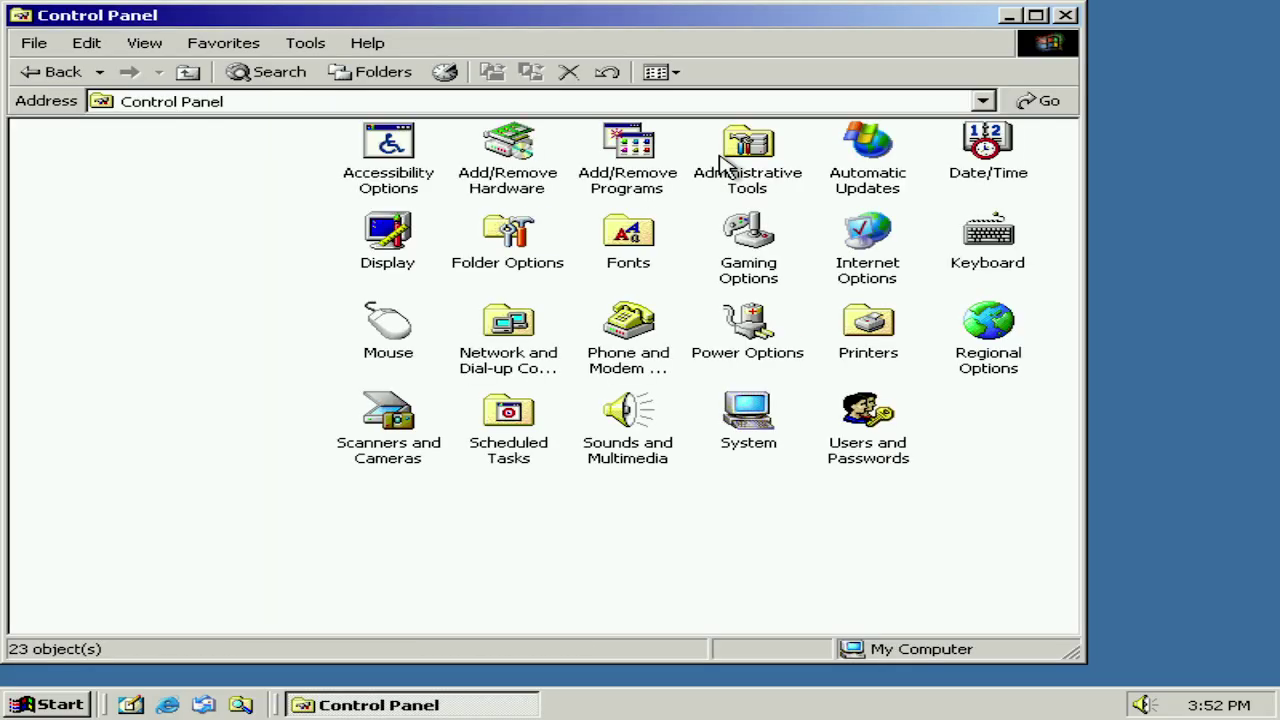
double_click(660, 168)
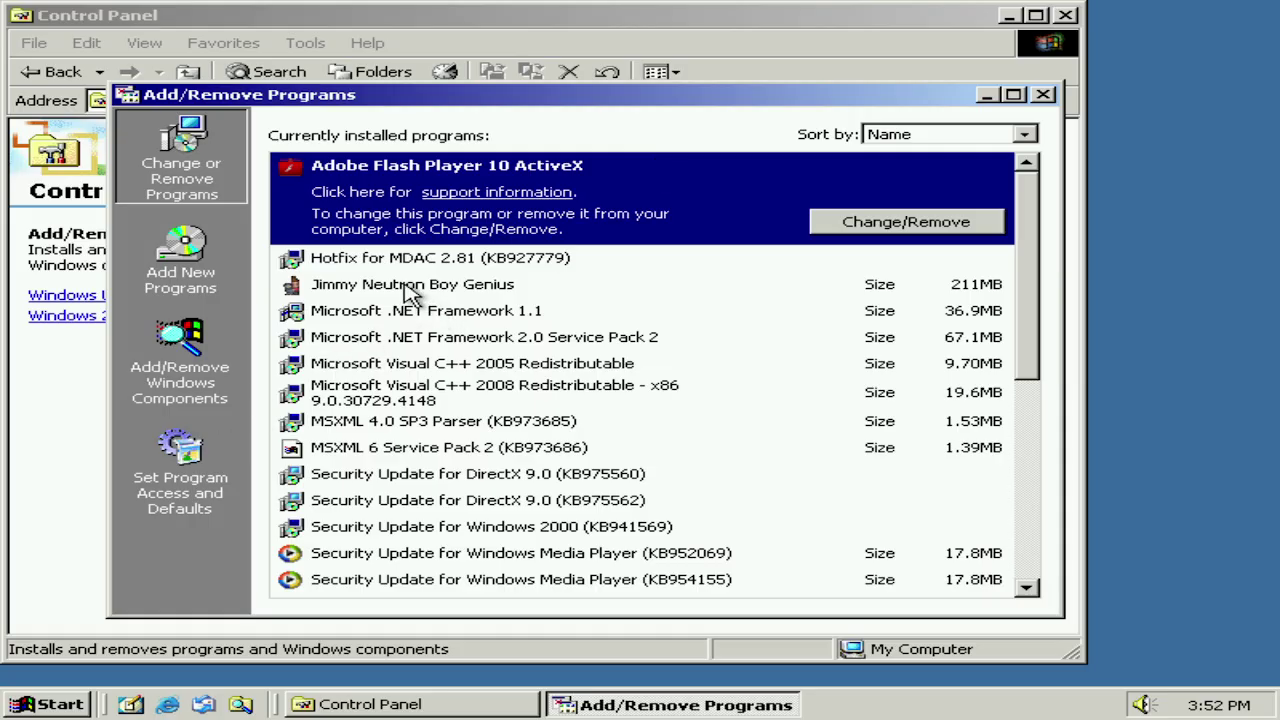
click(404, 286)
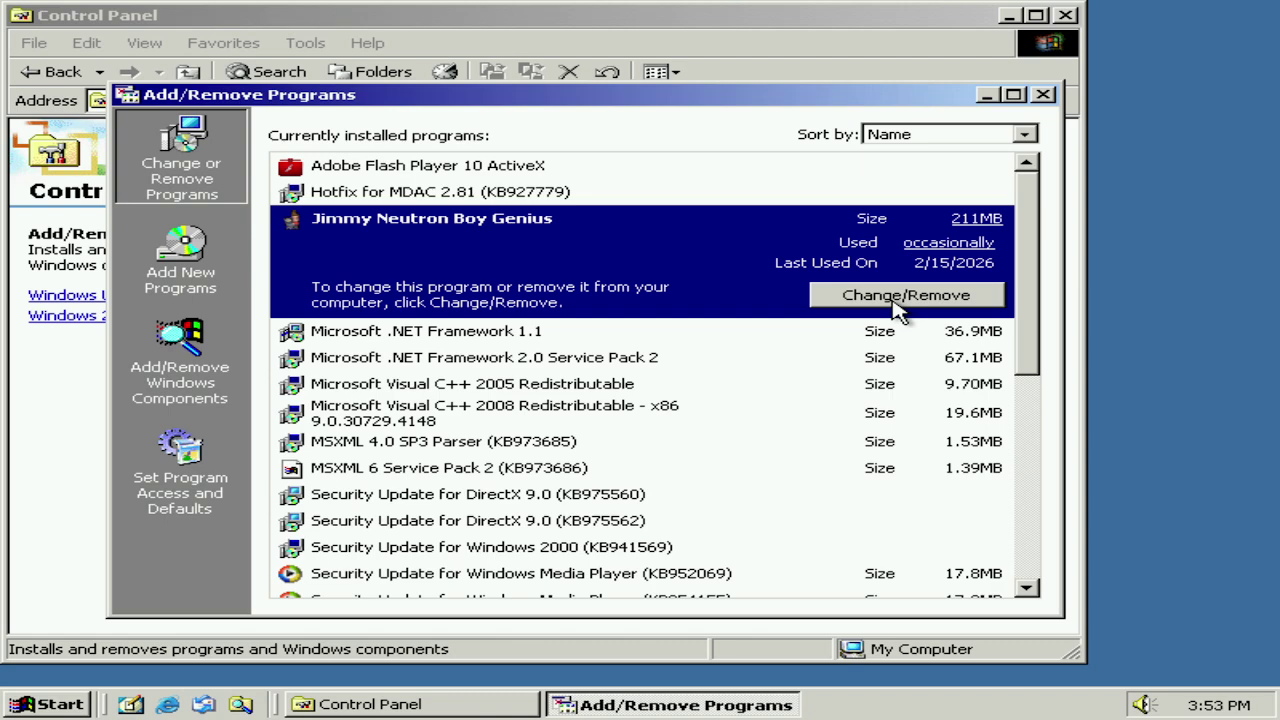
click(900, 300)
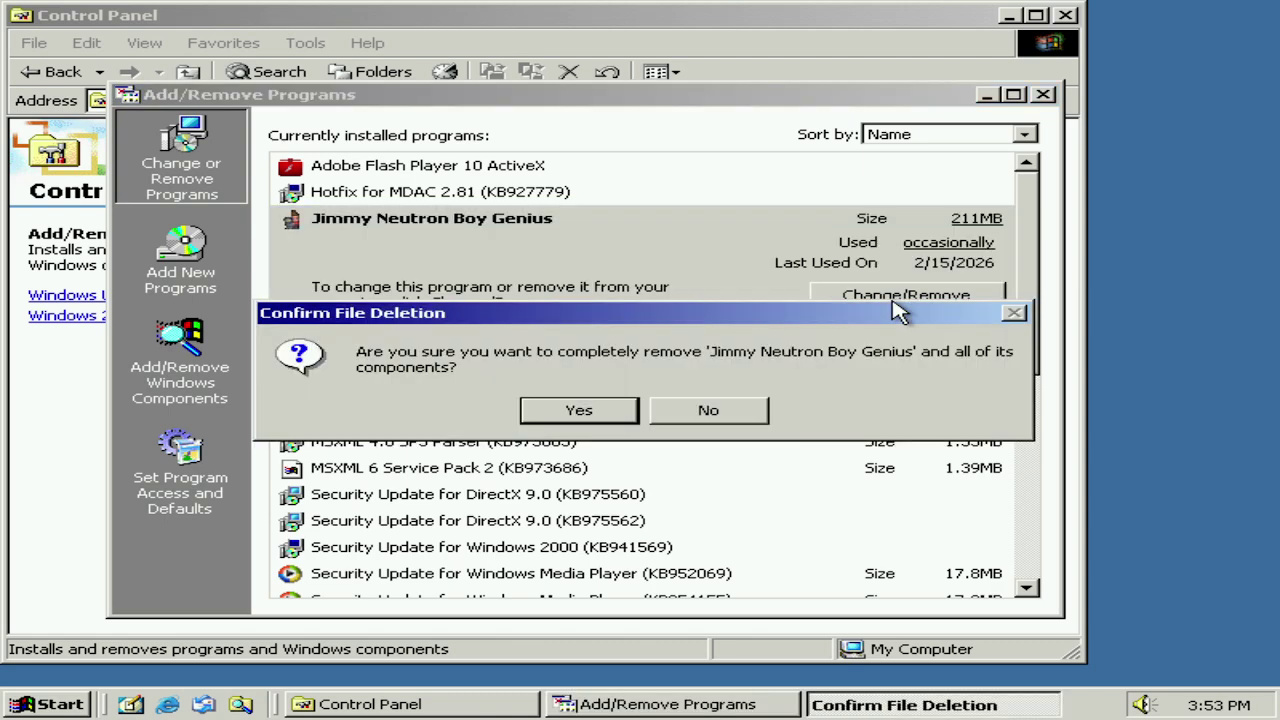
click(621, 410)
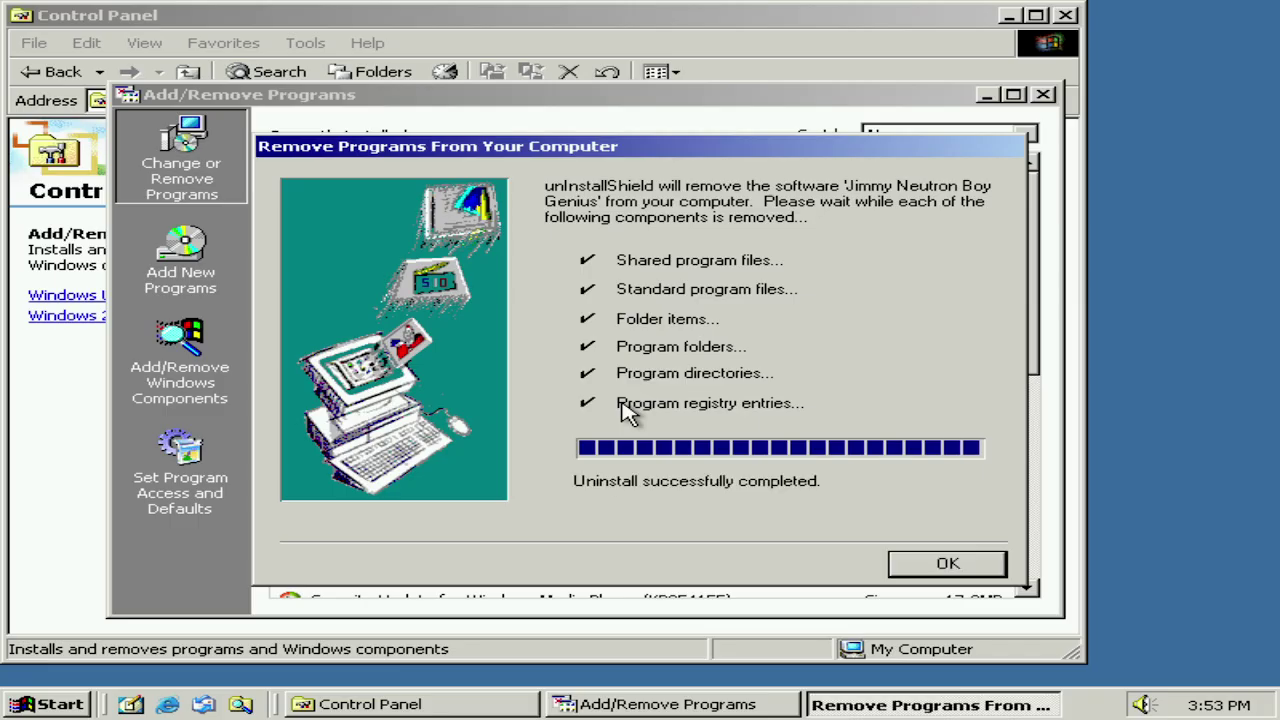
click(982, 568)
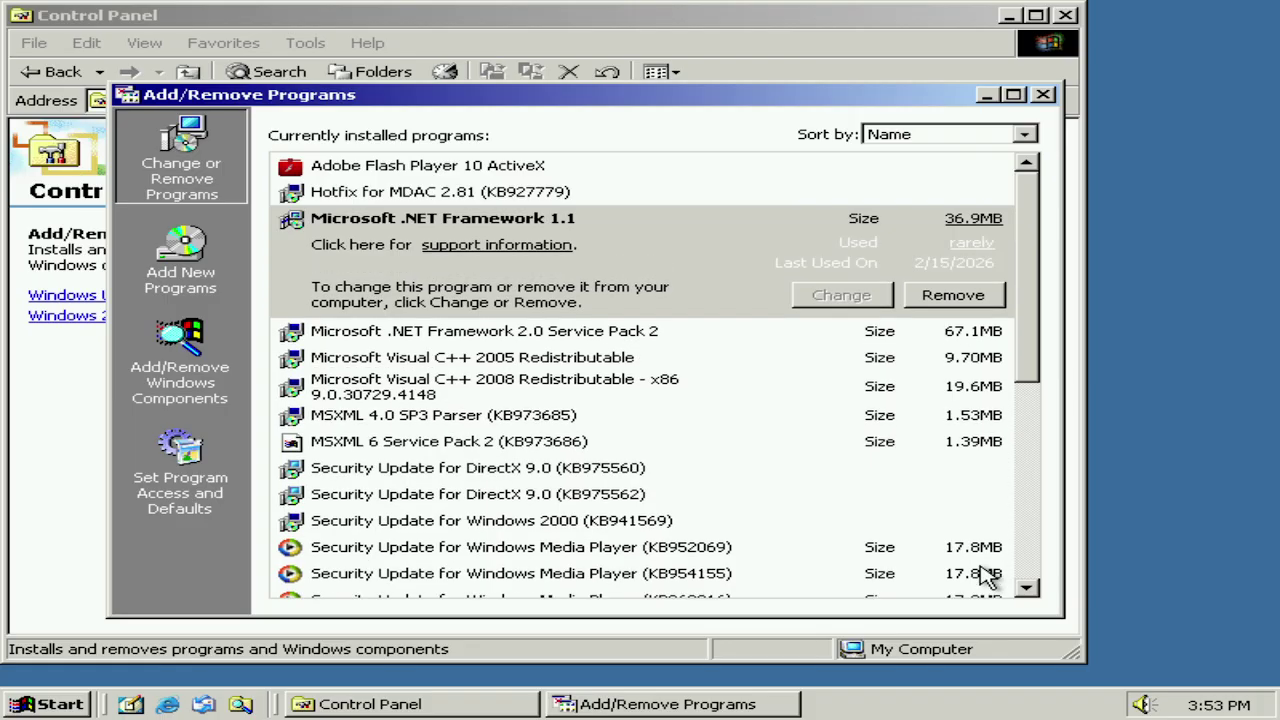
click(1044, 96)
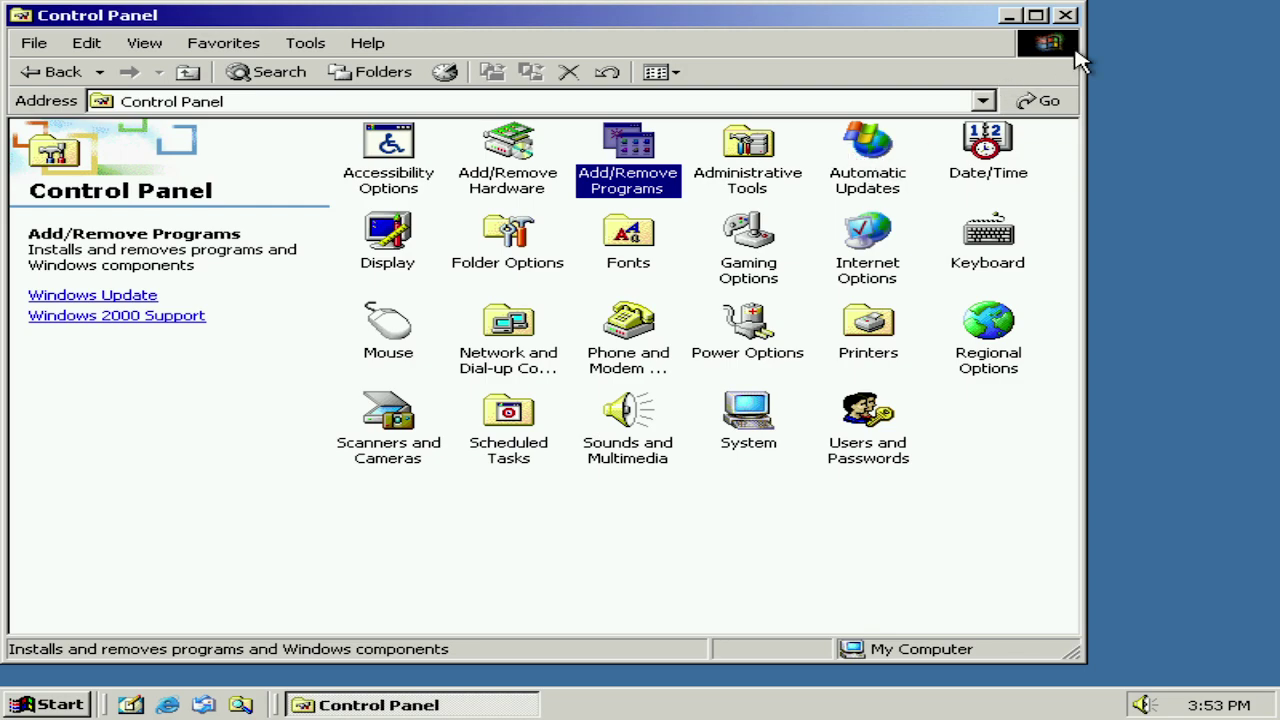
- Close Control Panel and take 86Box out of full-screen with Ctrl+Alt+PgUp
click(1065, 16)
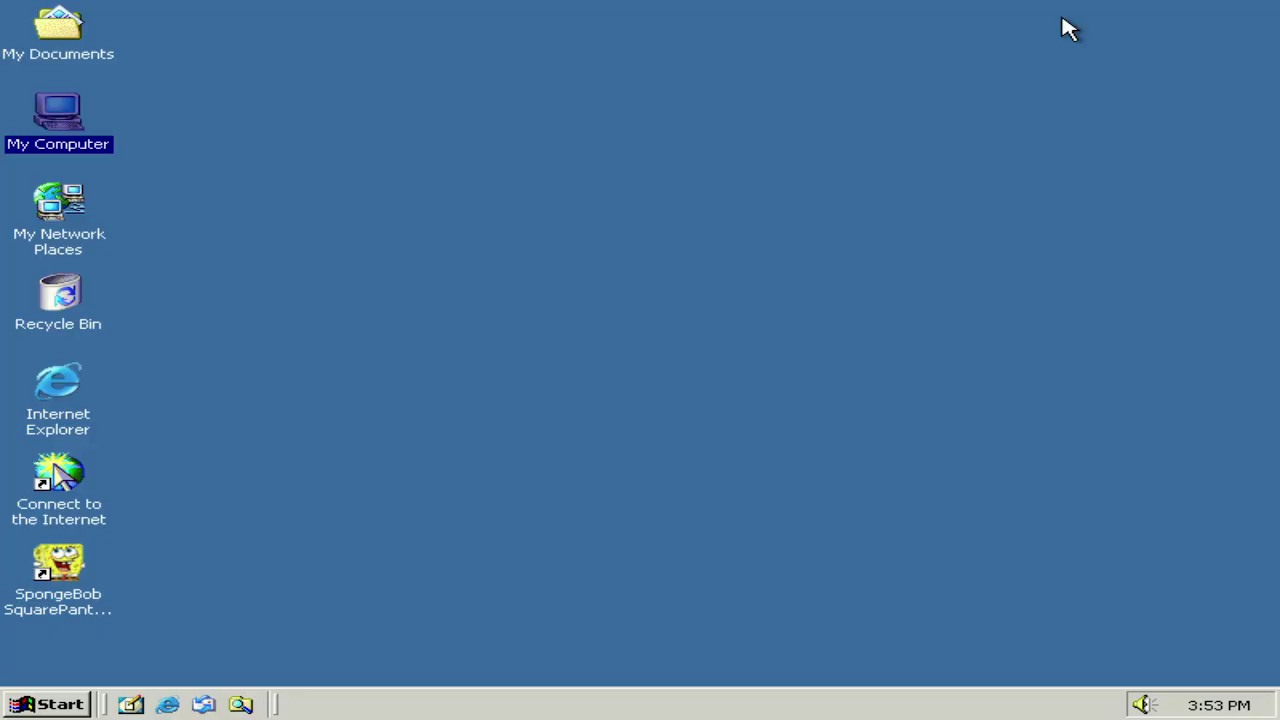
click(1069, 29)
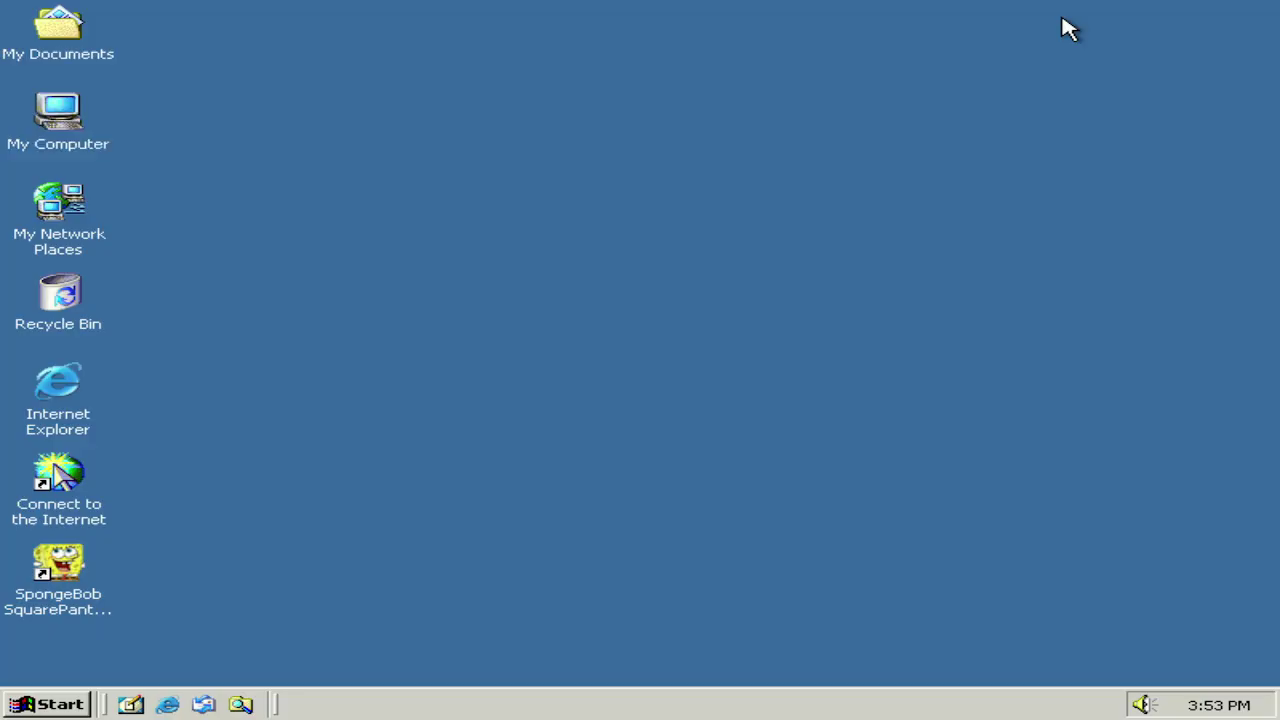
key(ctrl+alt+Page_Up)
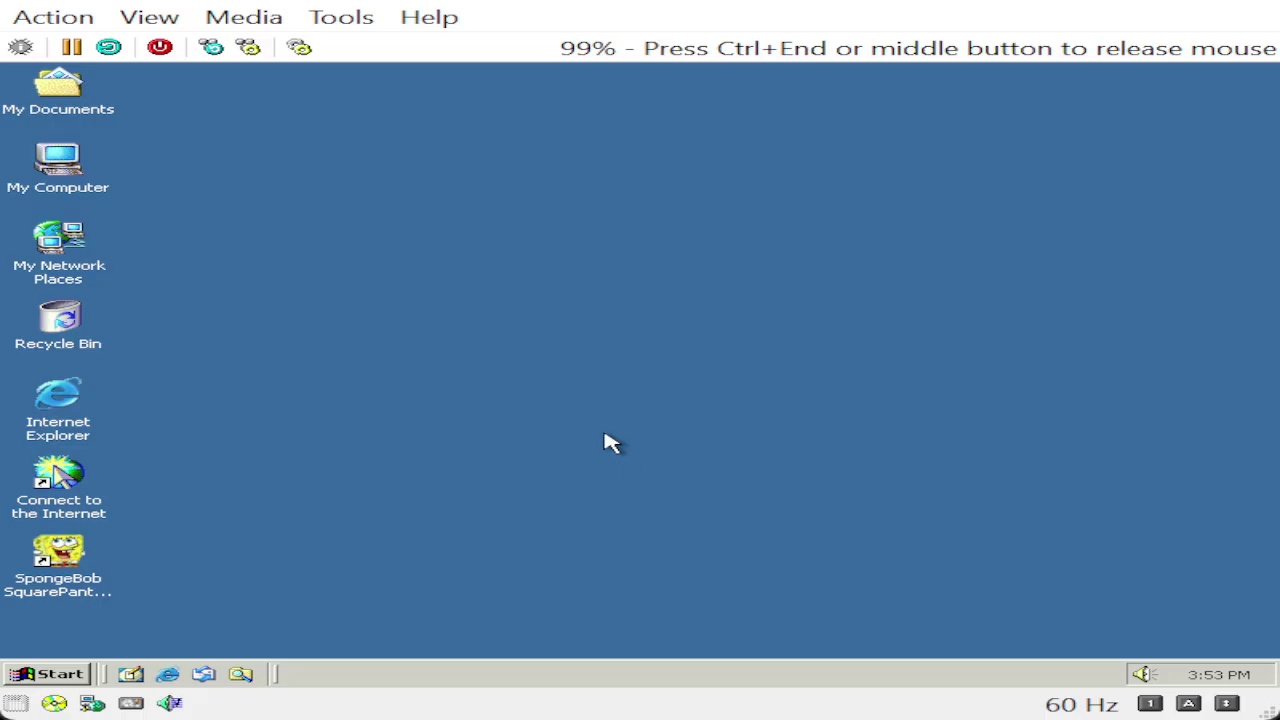
- Reopen Control Panel from My Computer
double_click(67, 157)
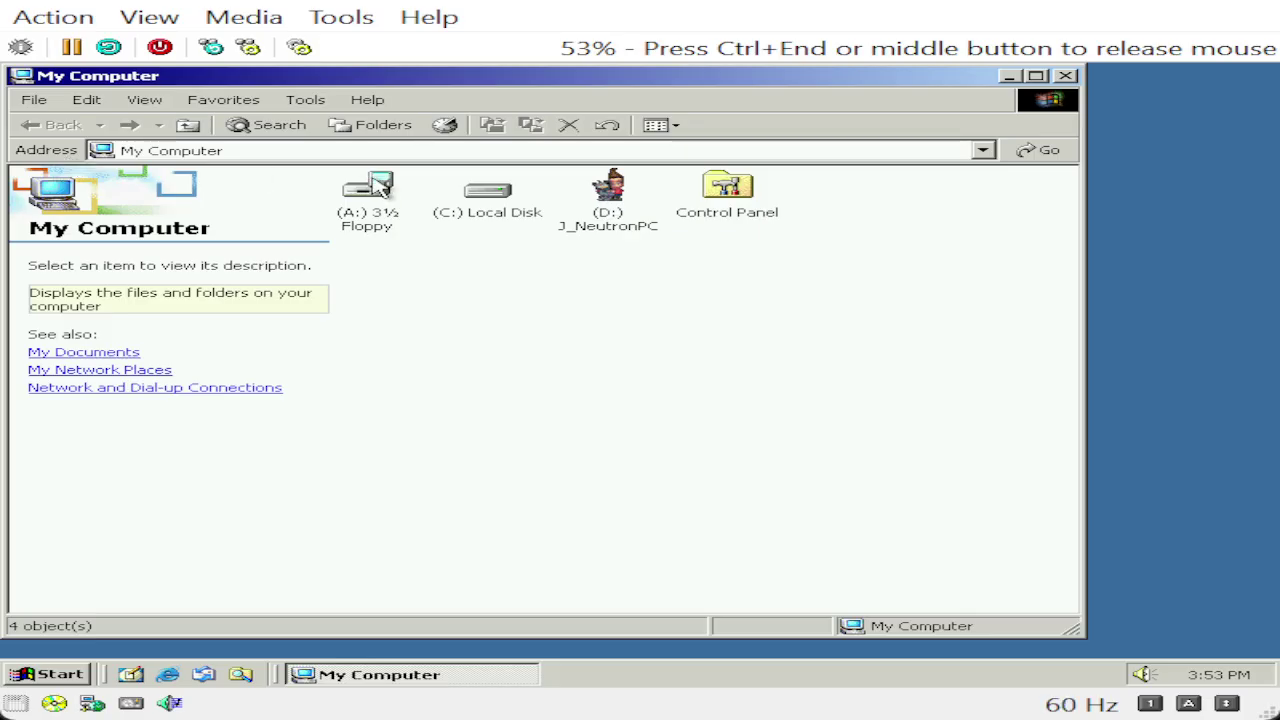
click(740, 200)
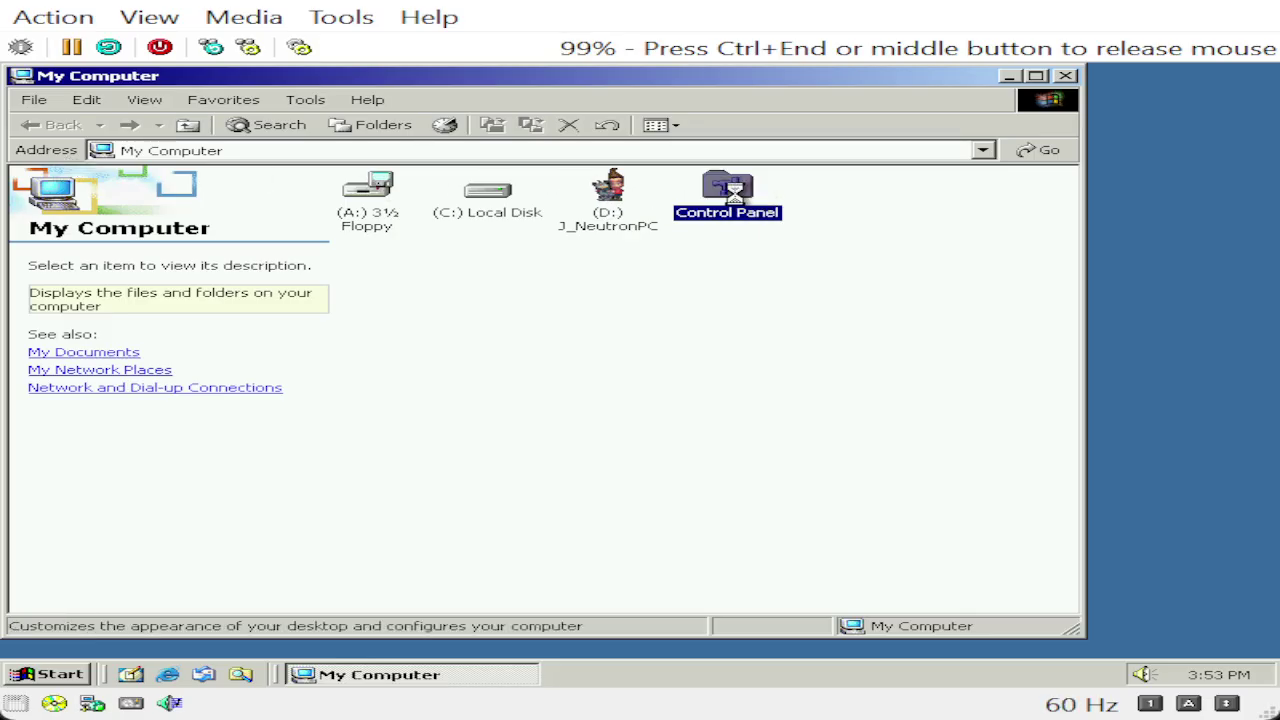
double_click(740, 200)
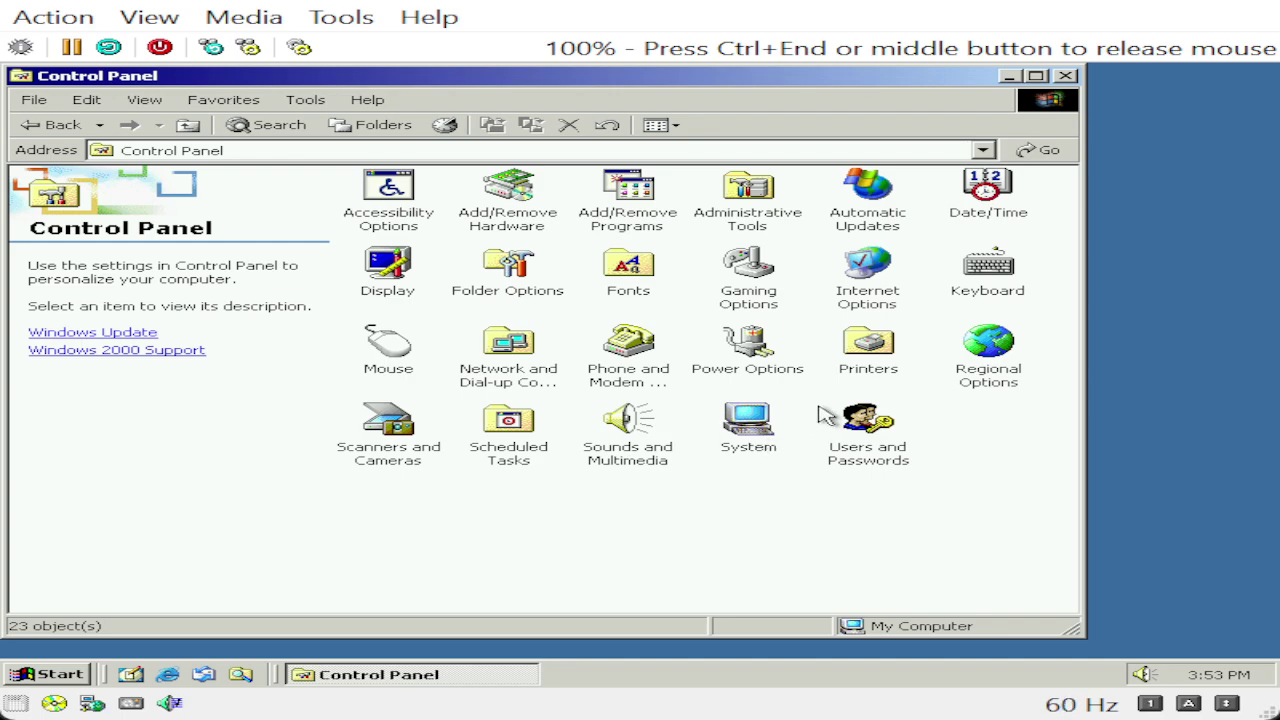
- Launch the connection Setup wizard from Internet Options' Connections tab
double_click(867, 280)
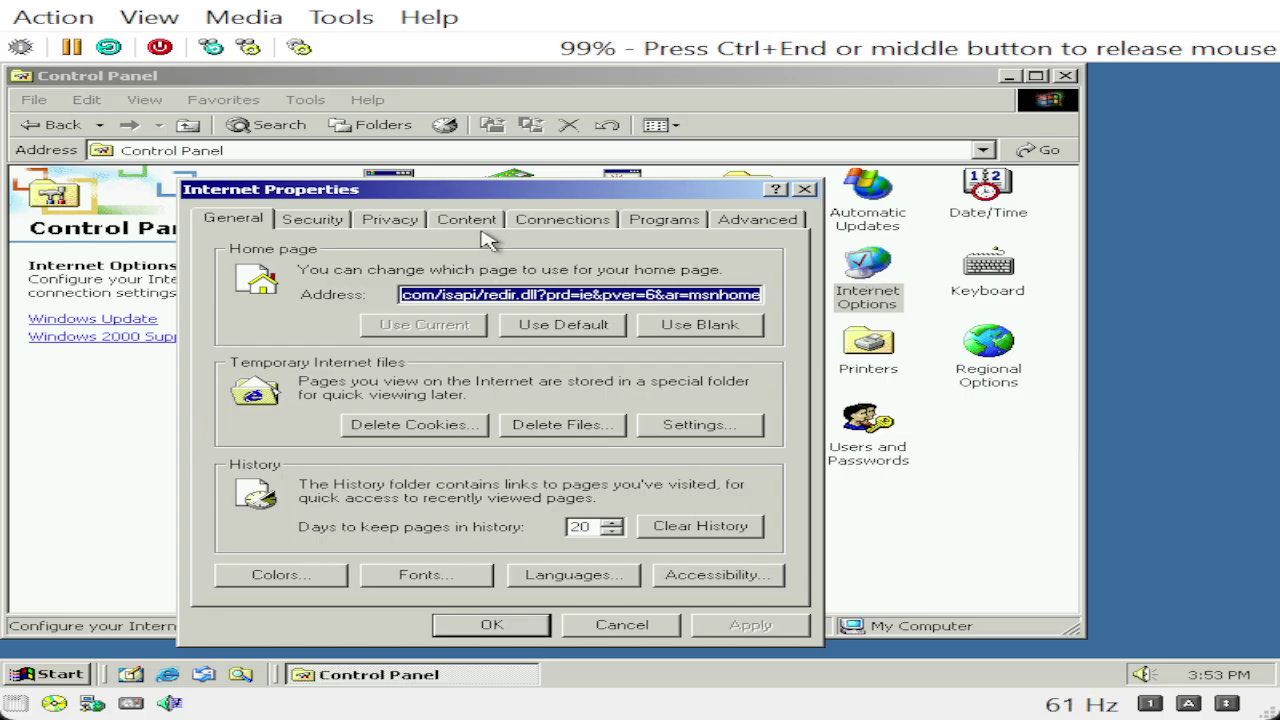
click(524, 224)
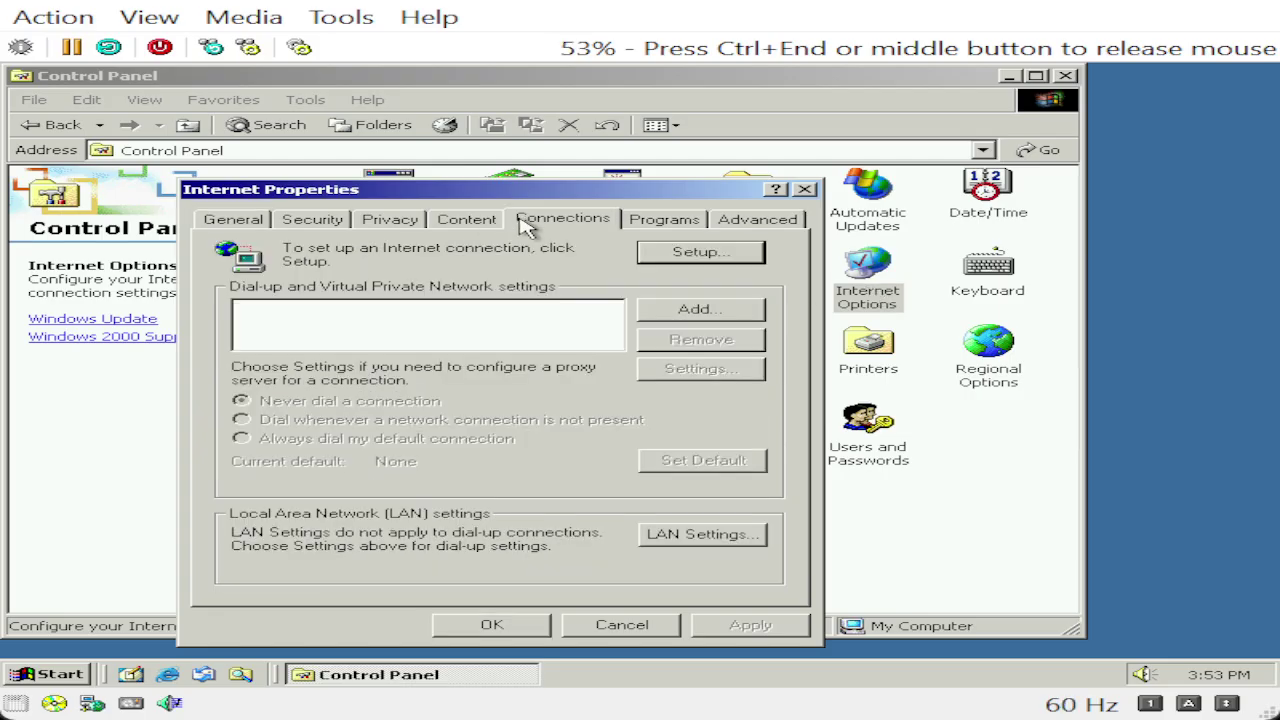
click(696, 253)
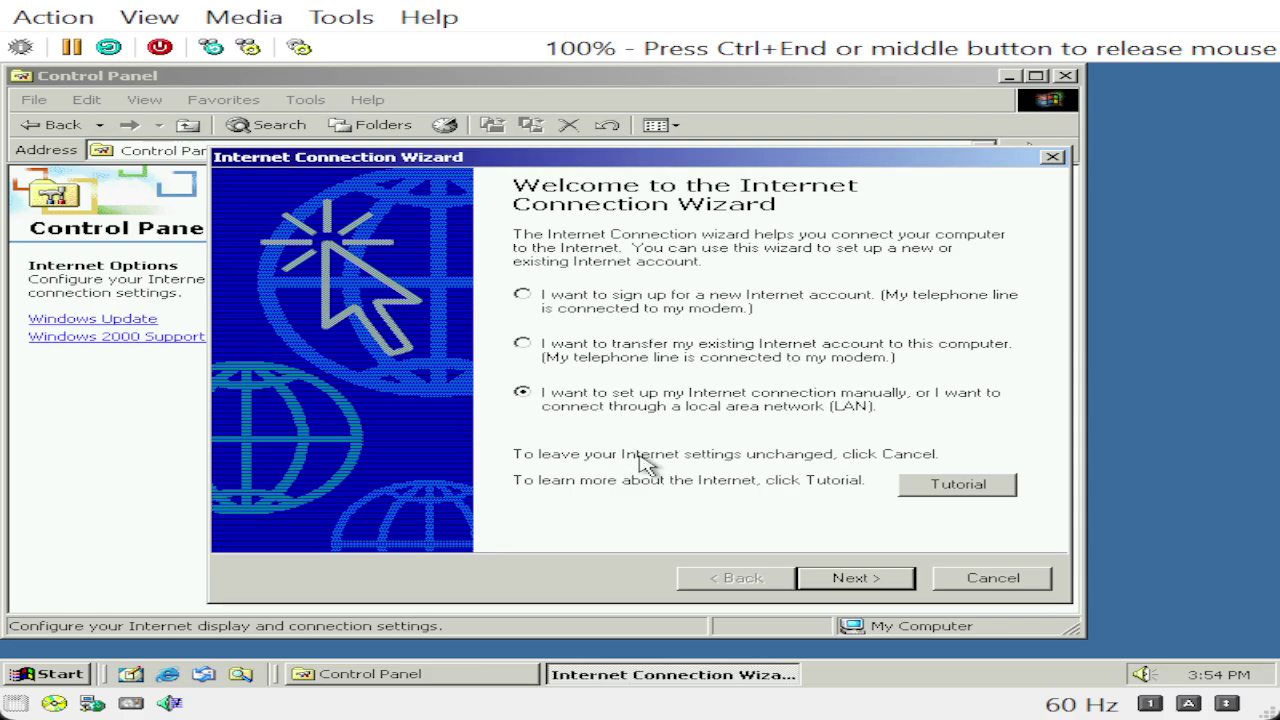
- Choose a LAN connection, keep automatic proxy discovery, and decline a mail account
click(817, 585)
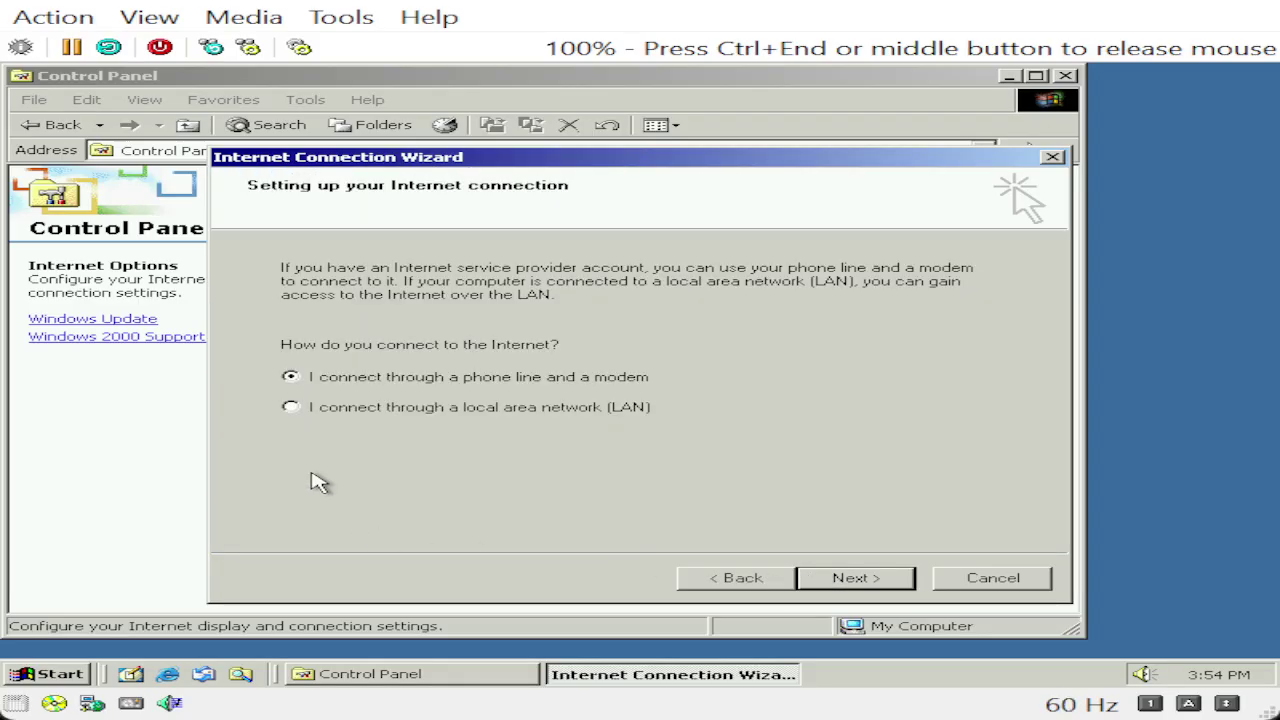
click(350, 408)
key(Return)
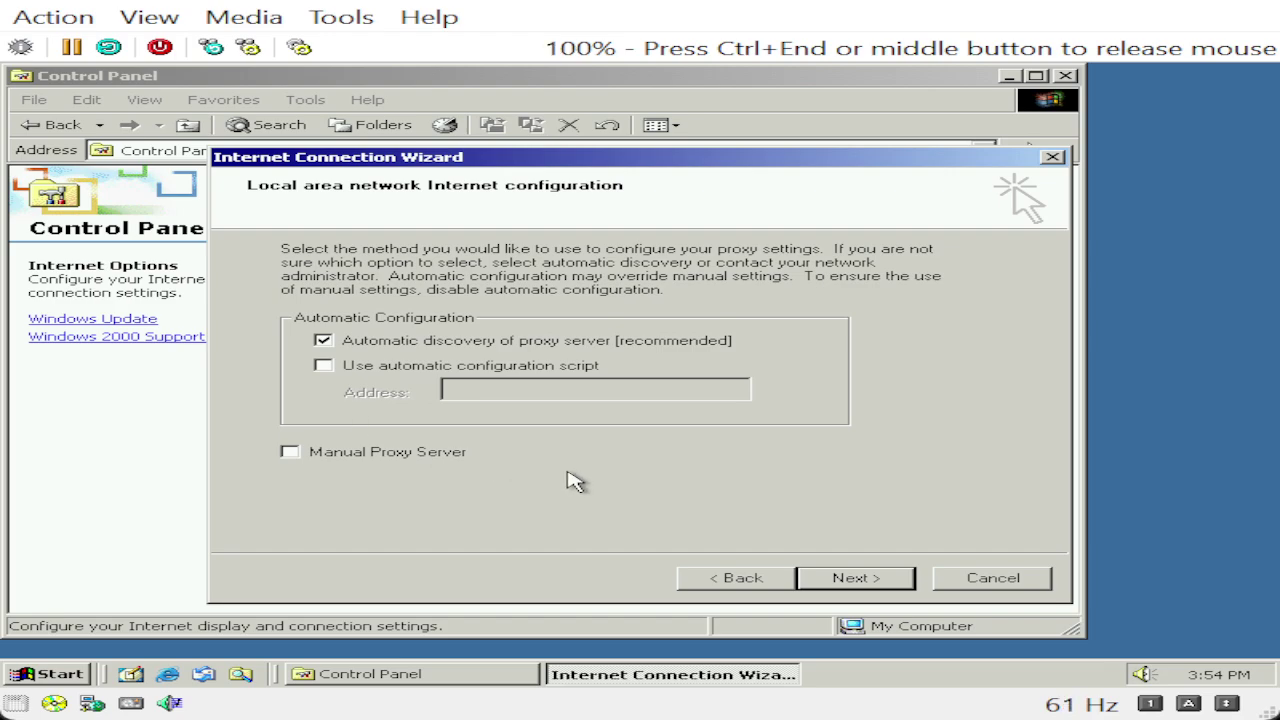
click(835, 583)
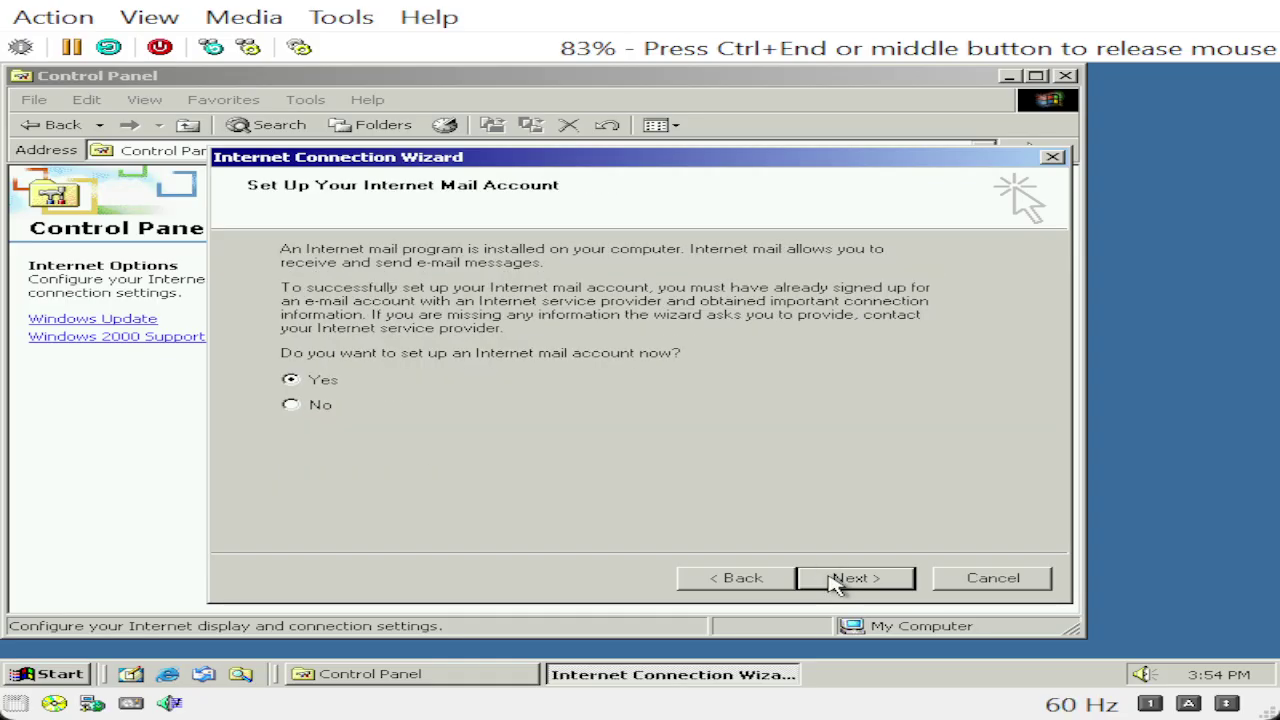
click(333, 412)
- Finish the Internet Connection Wizard, close Control Panel, and deselect the desktop icons
click(840, 585)
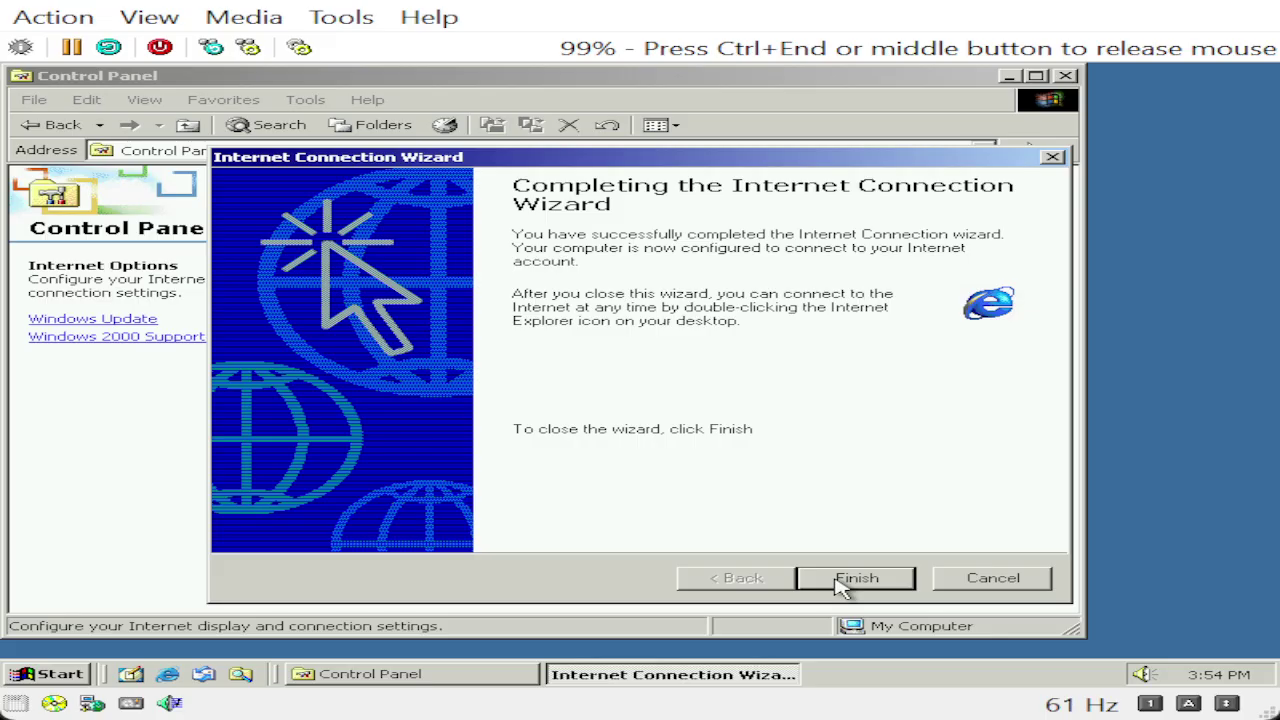
click(852, 578)
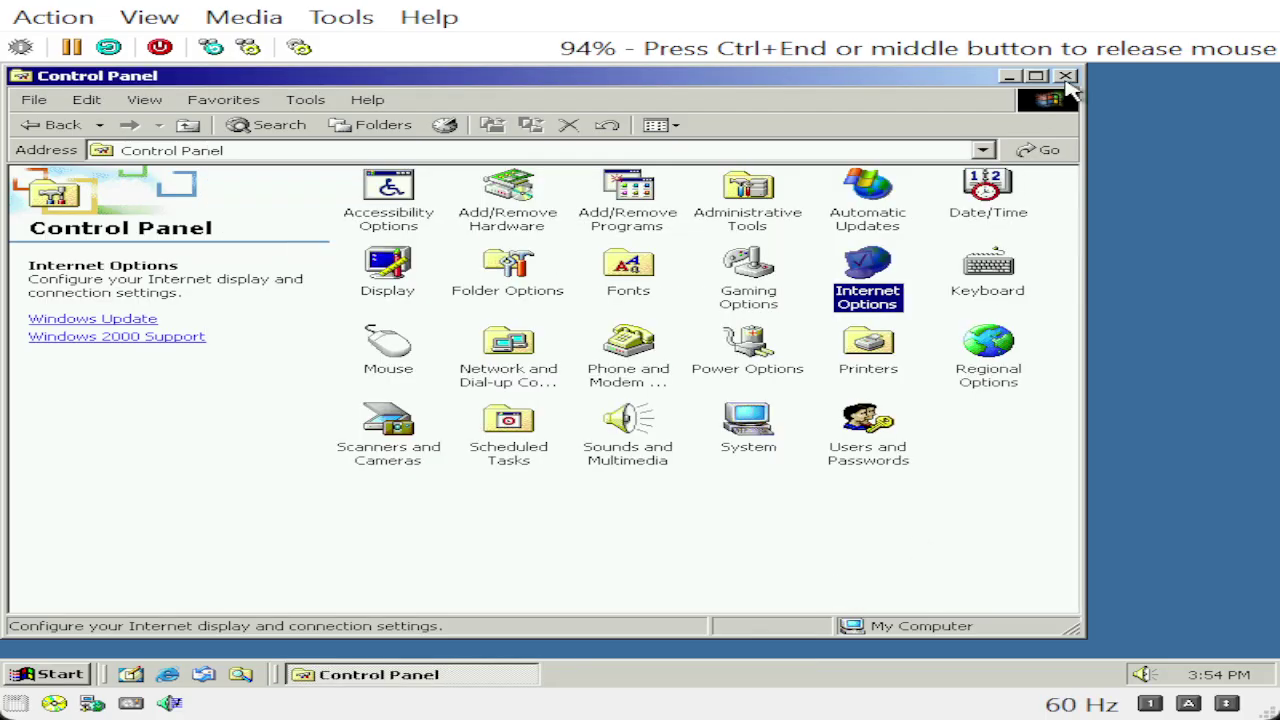
click(1068, 77)
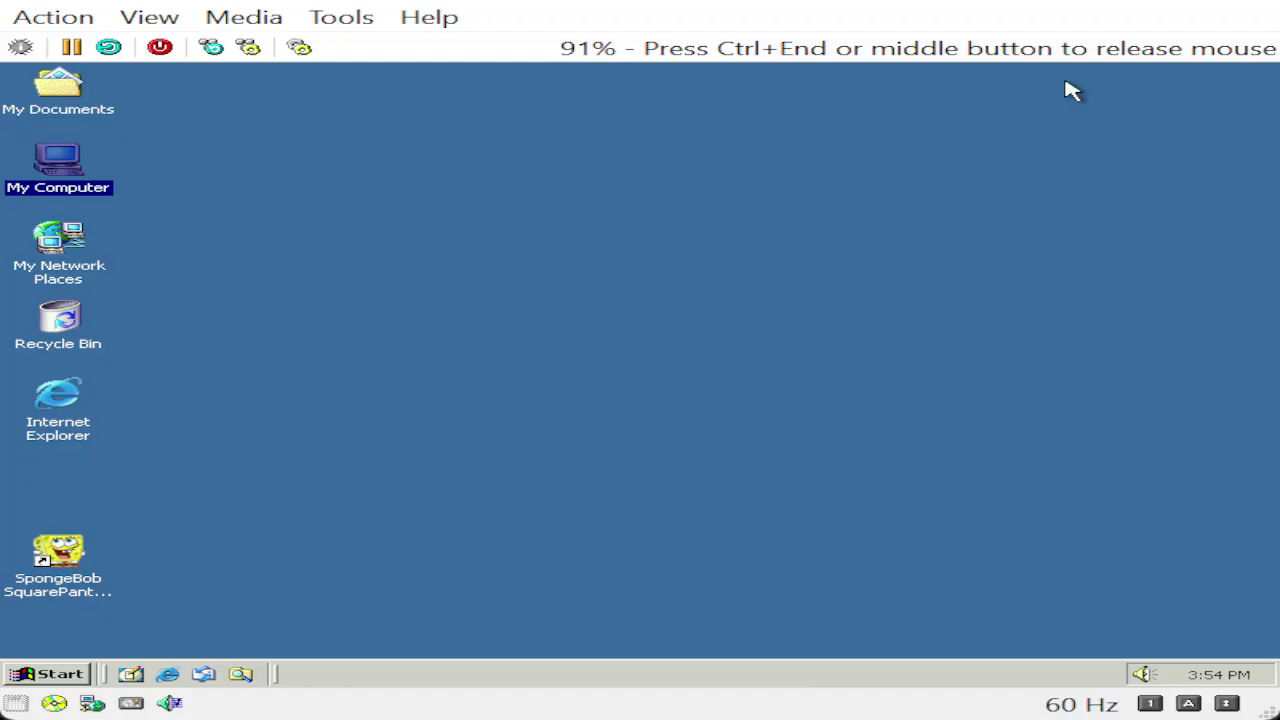
click(1066, 82)
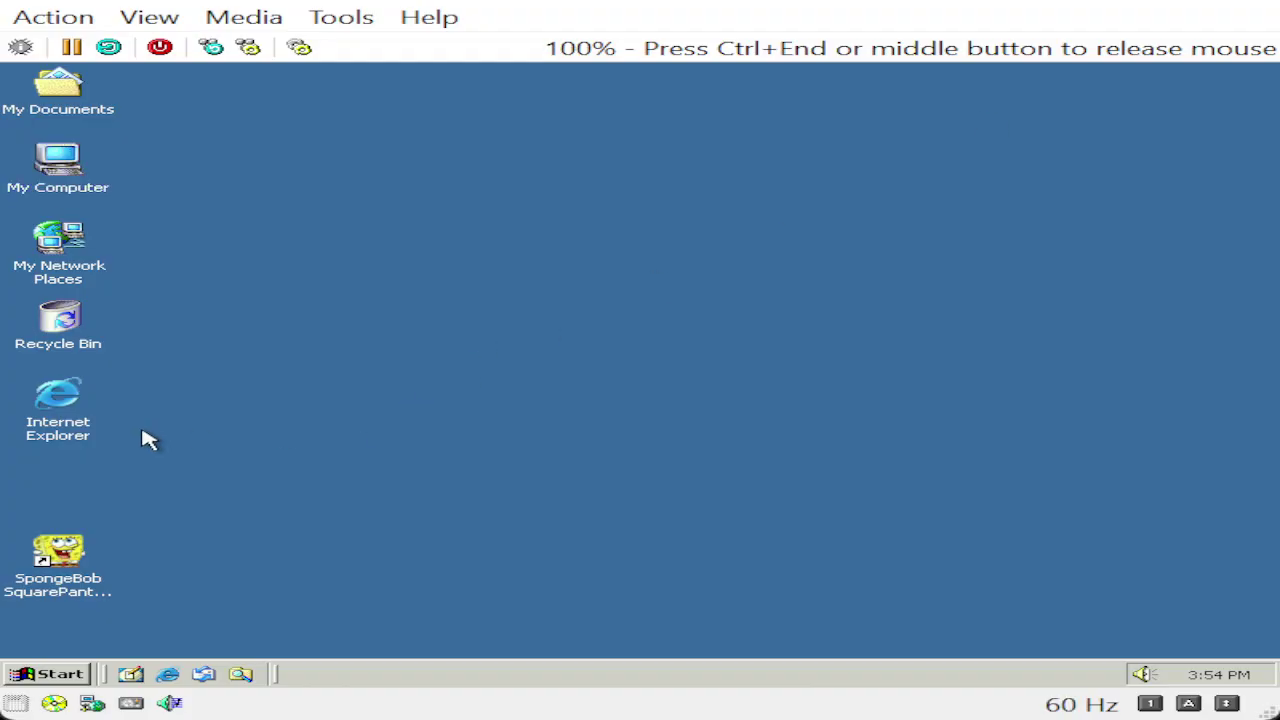
double_click(82, 430)
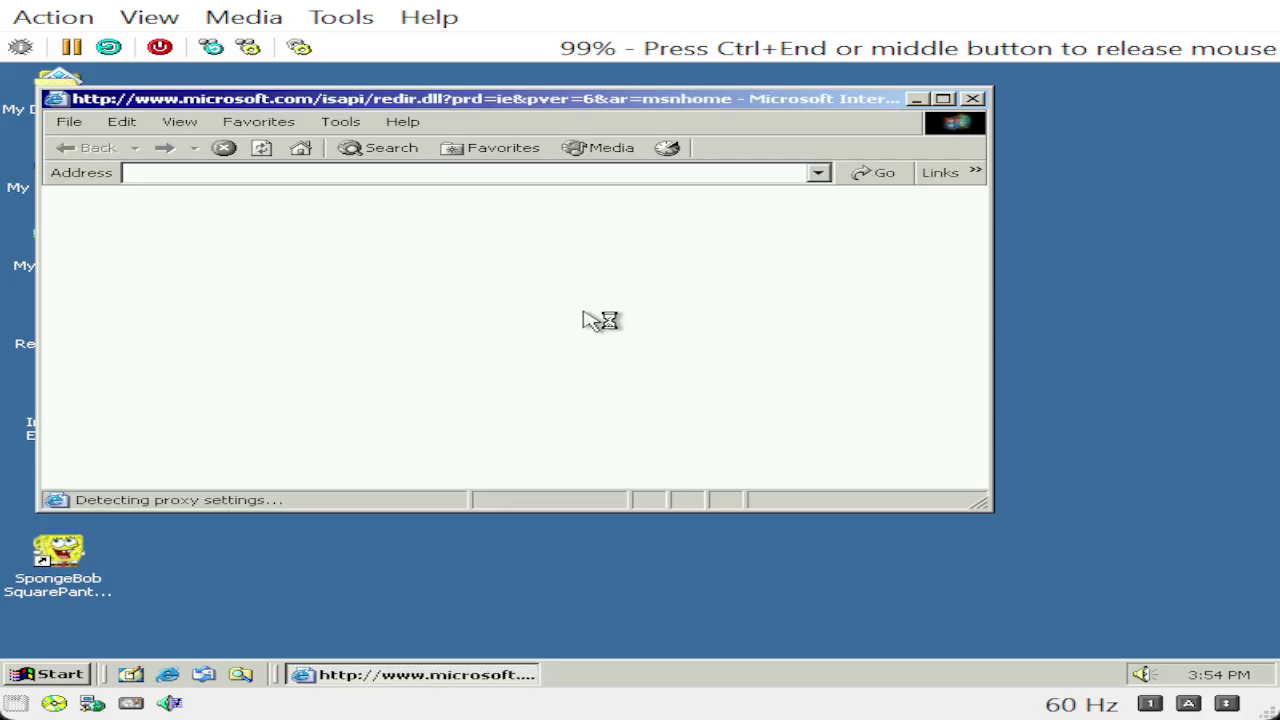
click(943, 99)
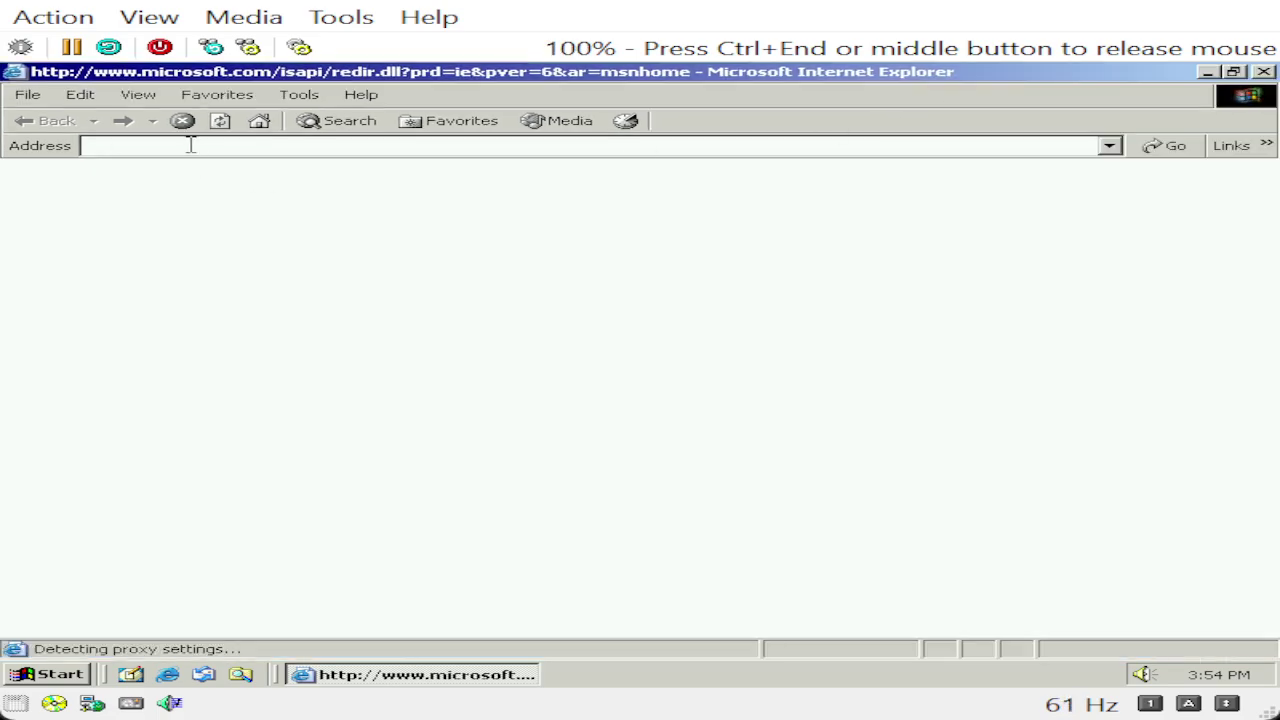
click(190, 145)
text(www)
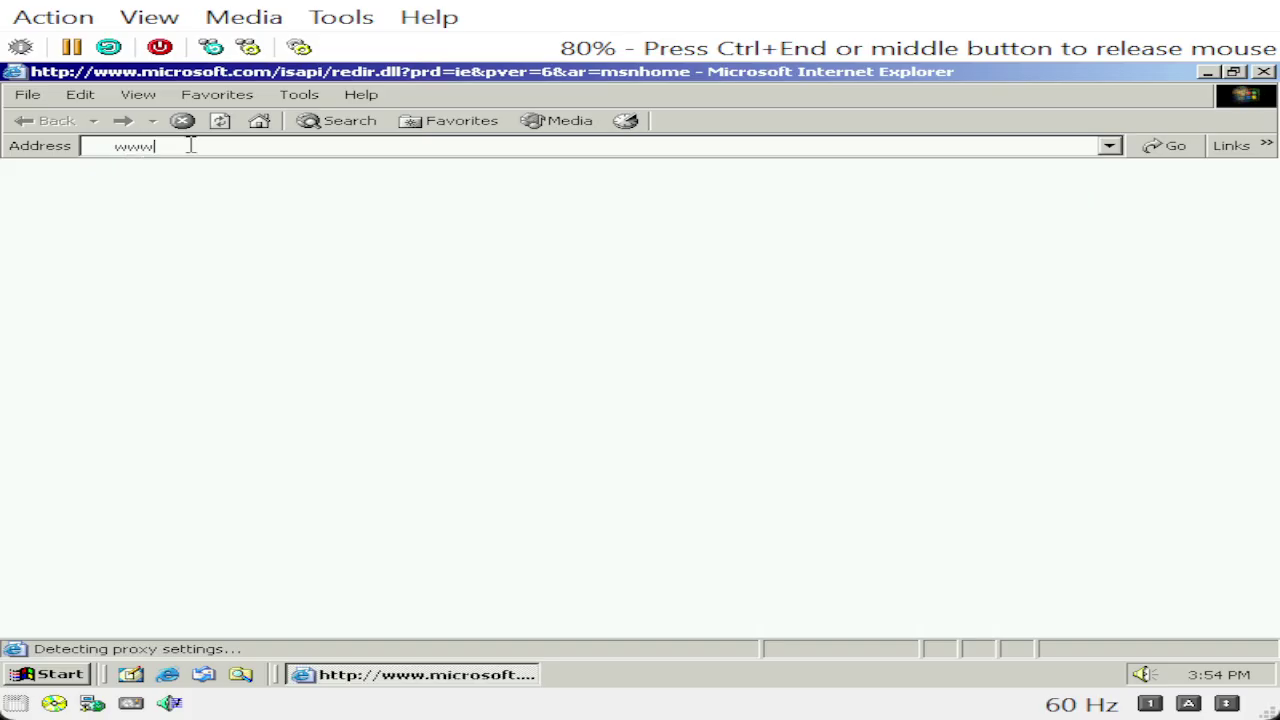
text(.yah)
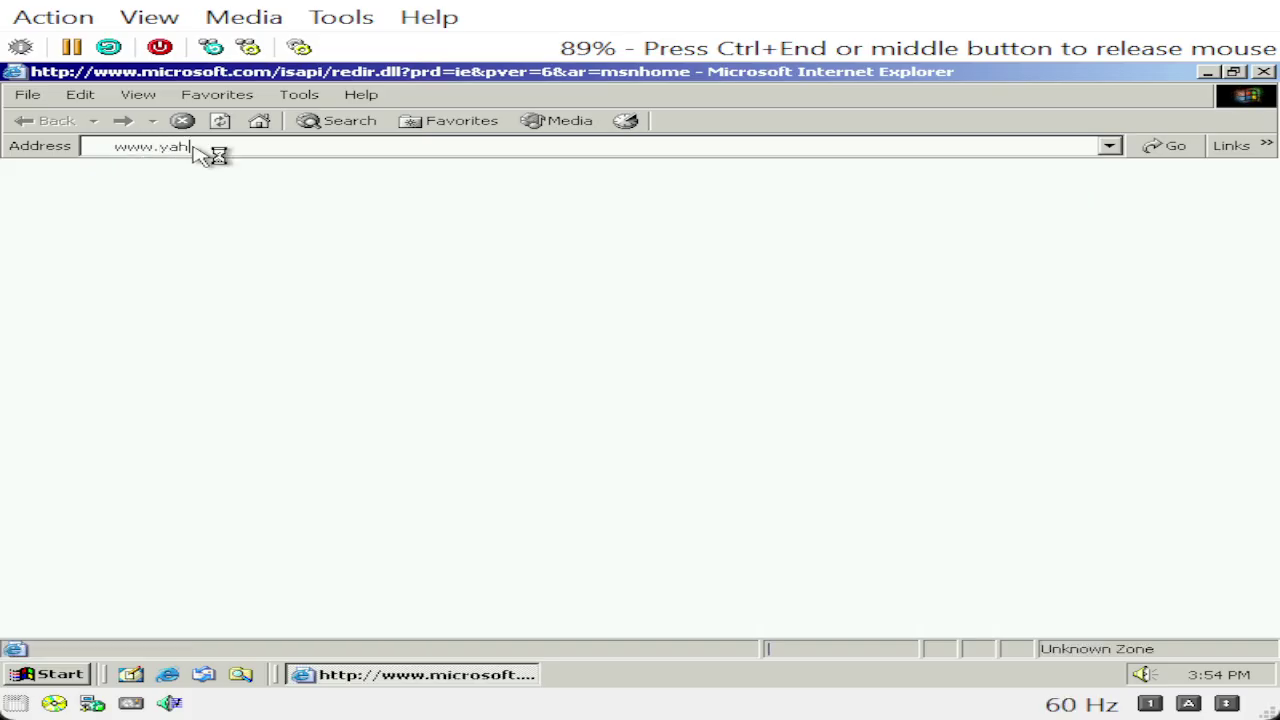
text(h)
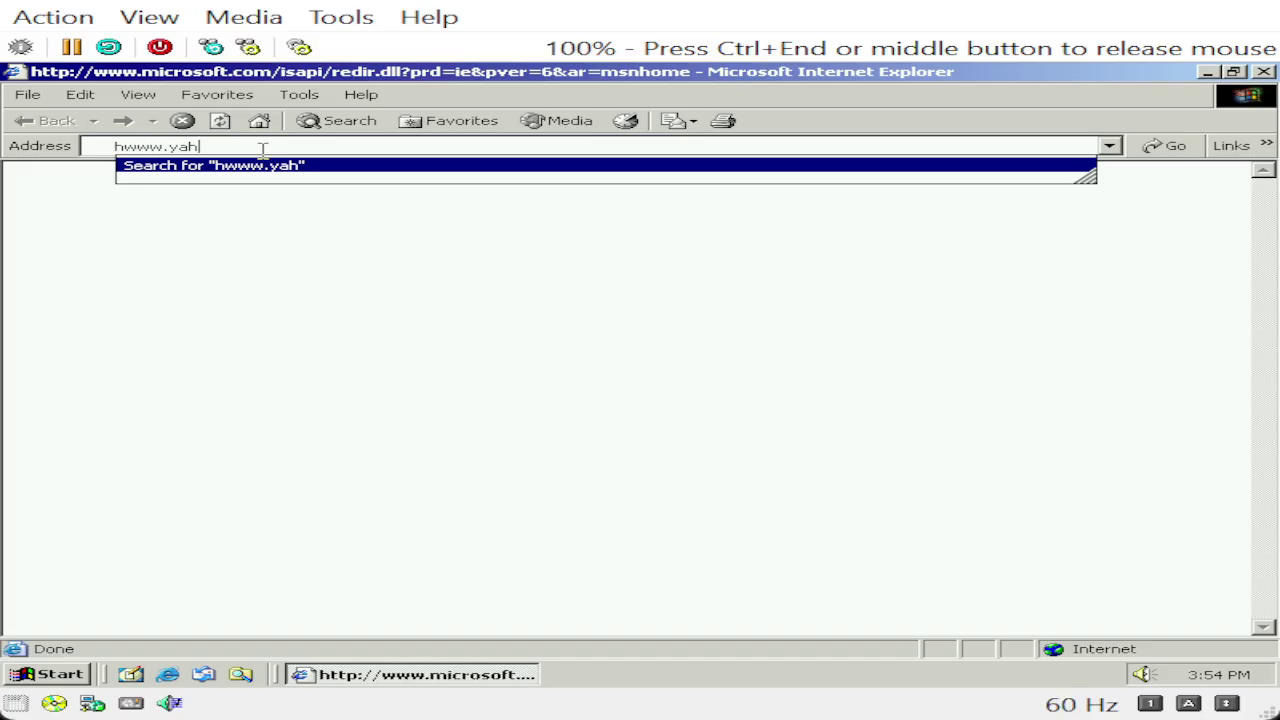
text(oo.c)
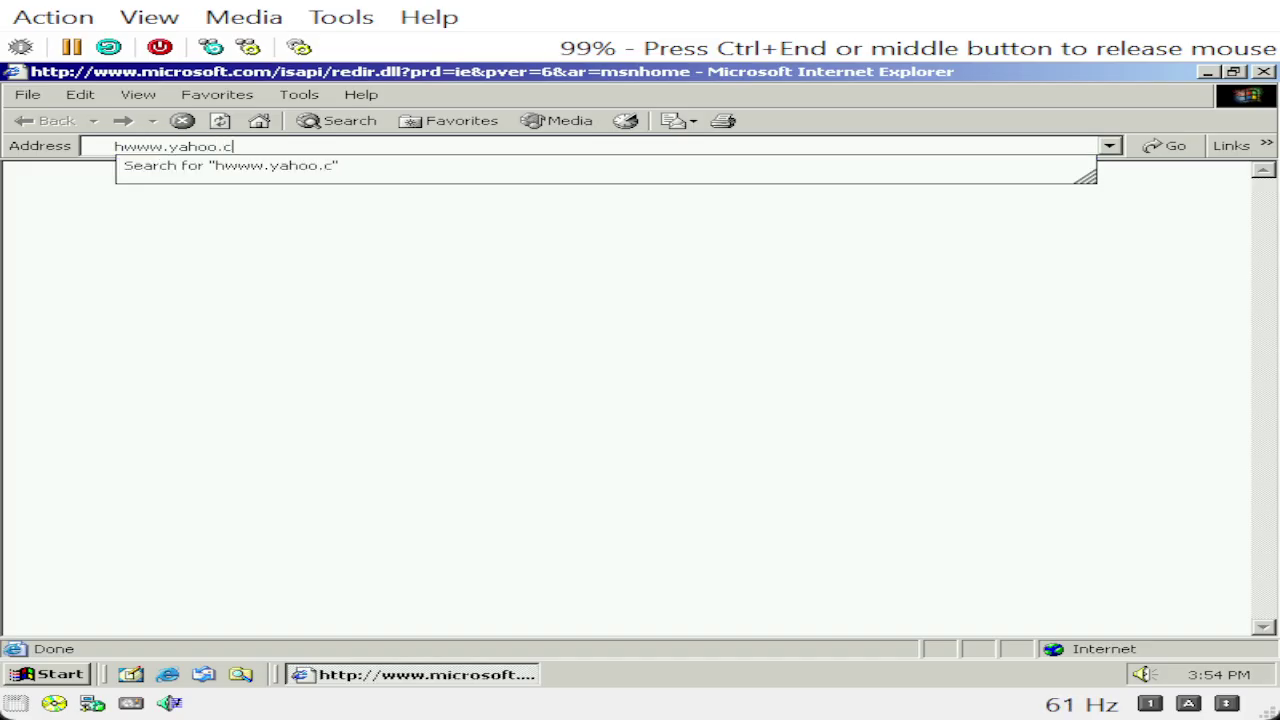
text(om)
key(Return)
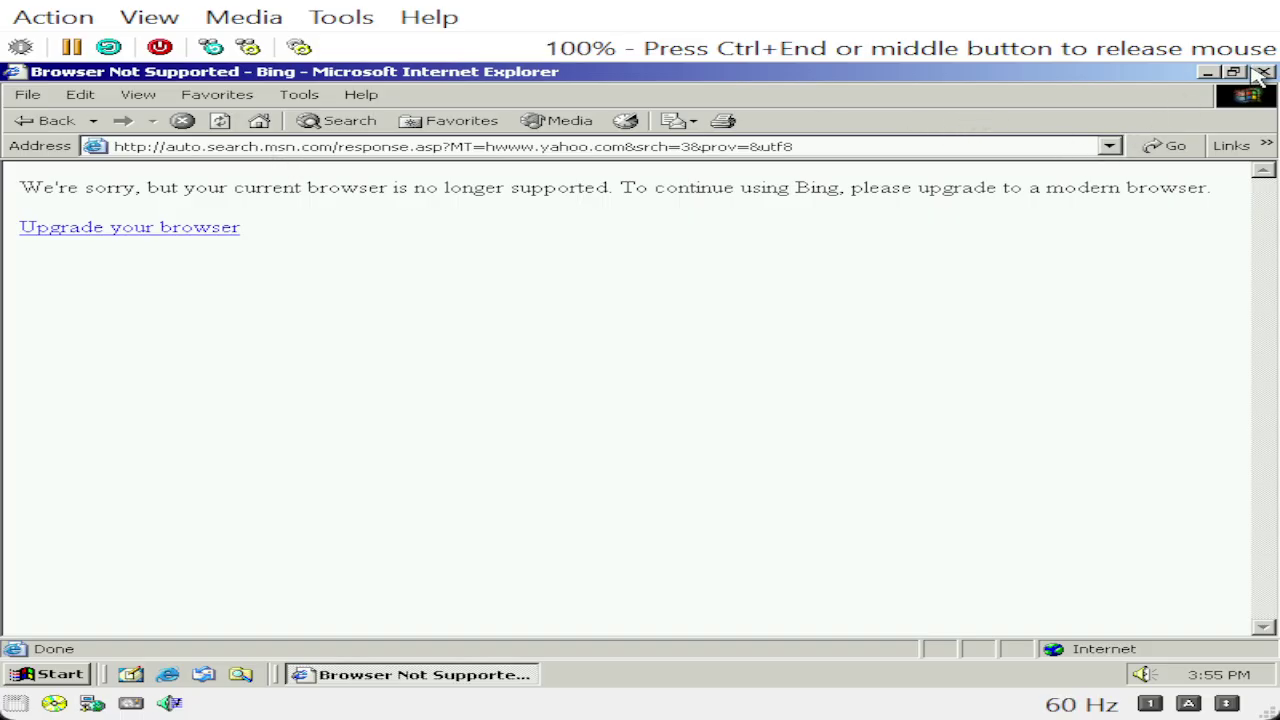
click(1263, 73)
- Release the mouse with Ctrl+End, change the CD image via Media, then recapture the mouse
click(801, 229)
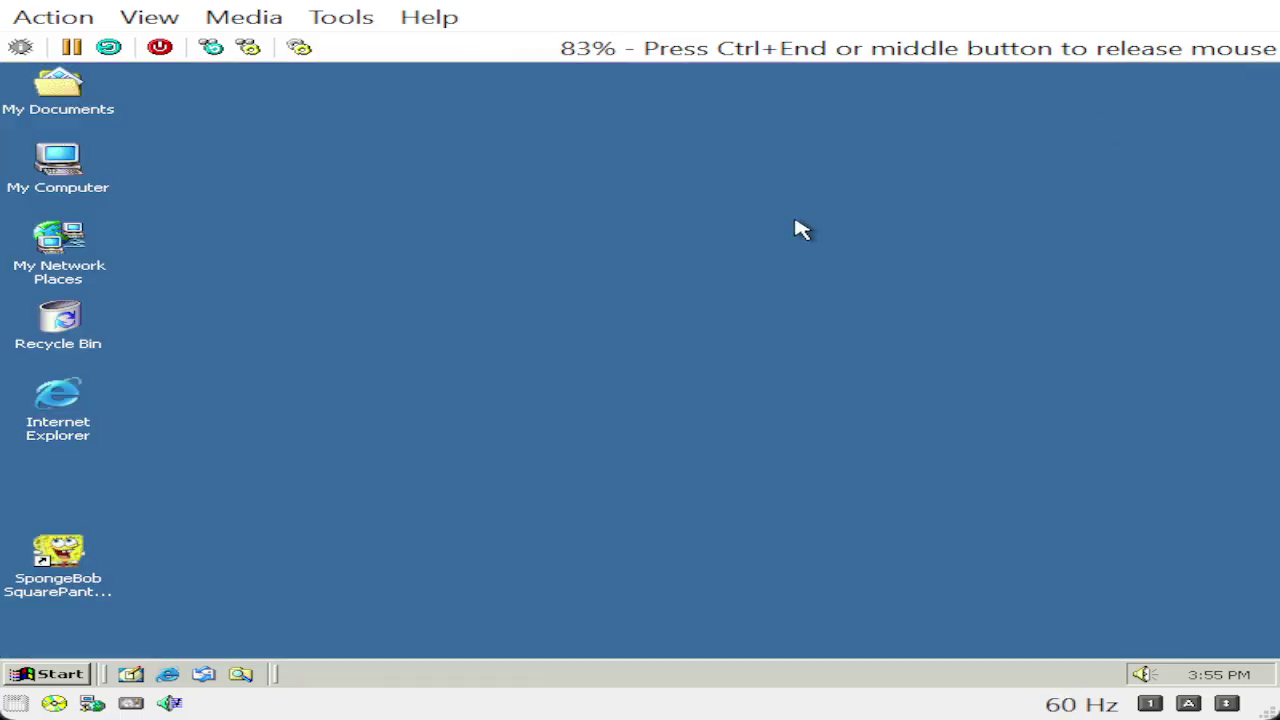
key(ctrl+End)
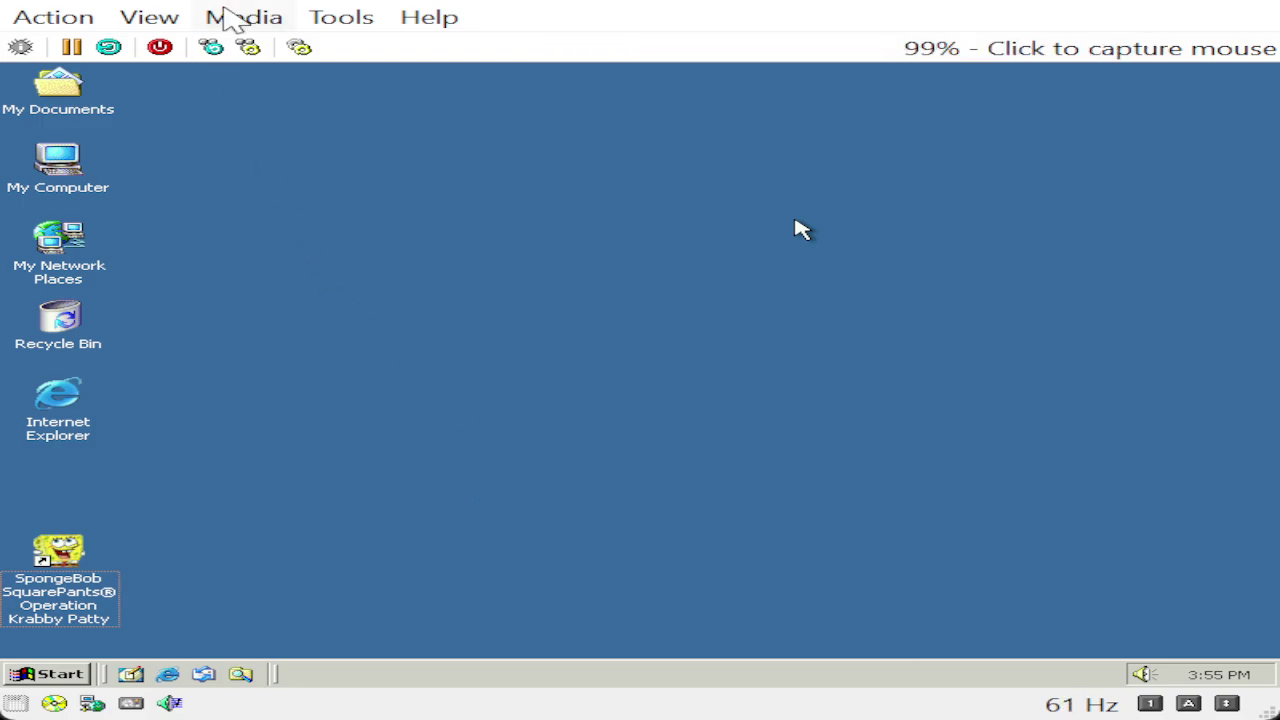
click(255, 131)
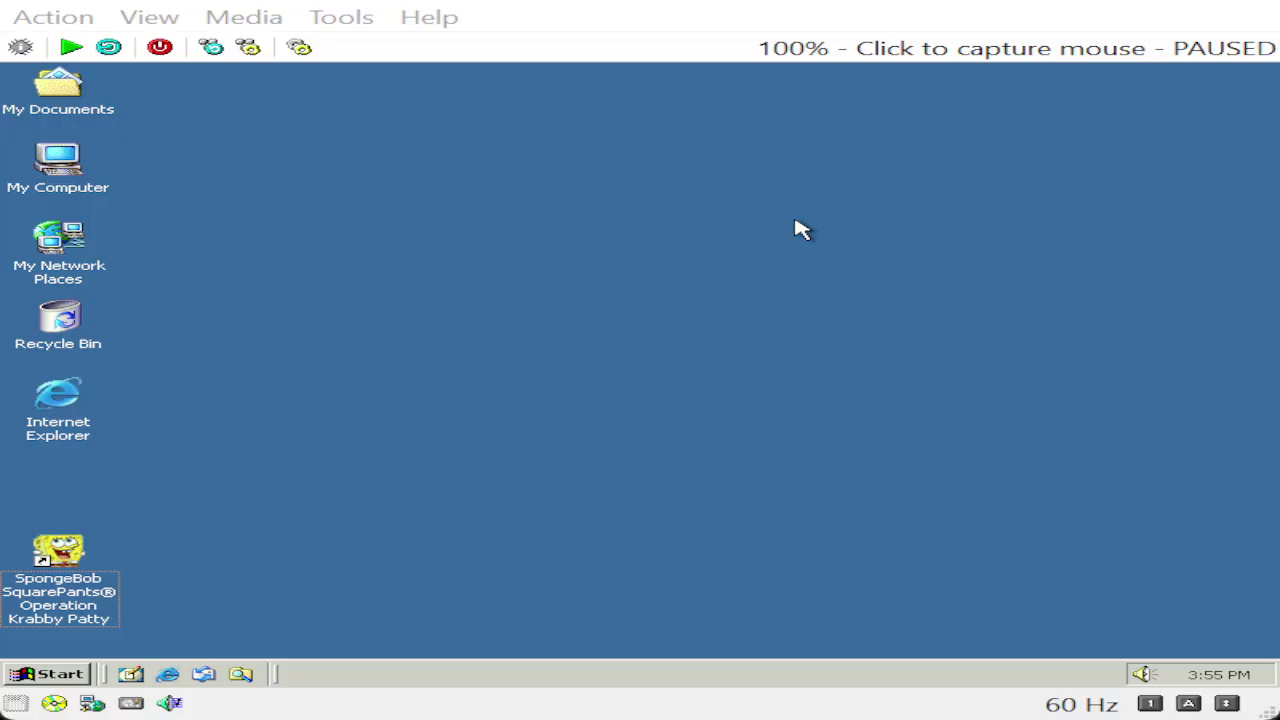
click(404, 168)
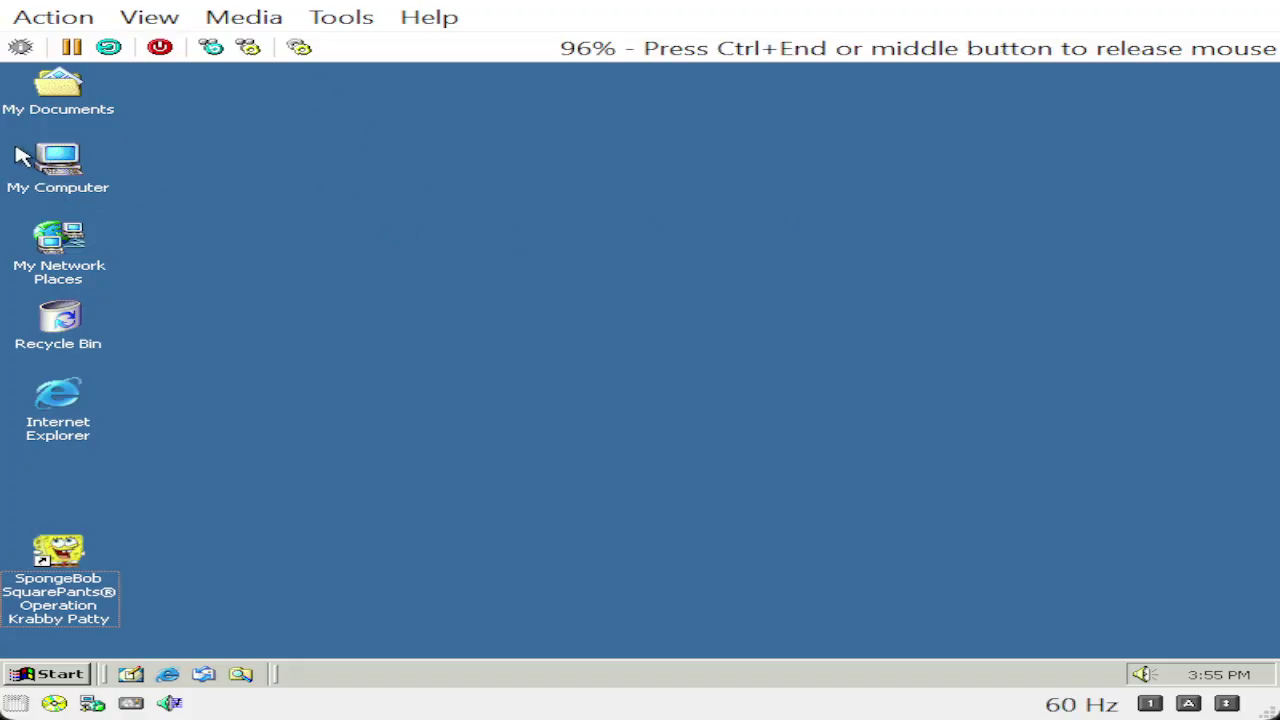
- Run retrozilla-2.3-win32-installer.exe from drive D: and return the guest to full-screen
double_click(50, 170)
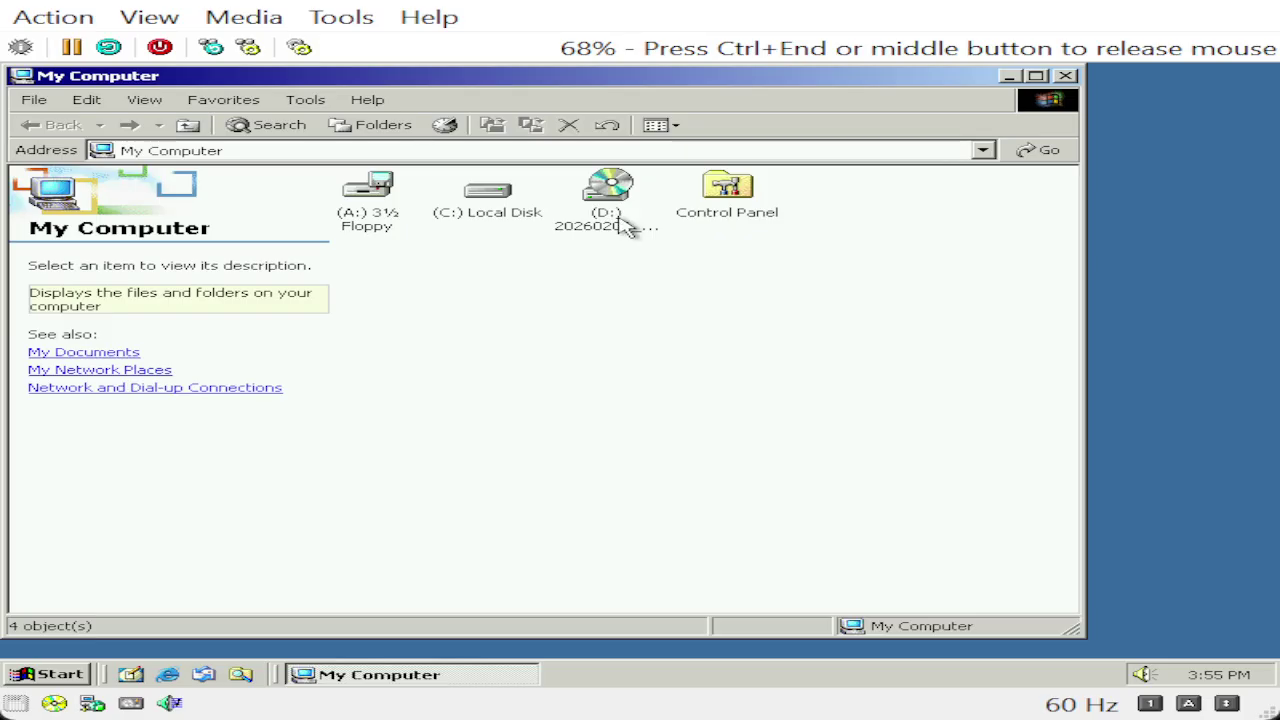
click(625, 228)
double_click(625, 228)
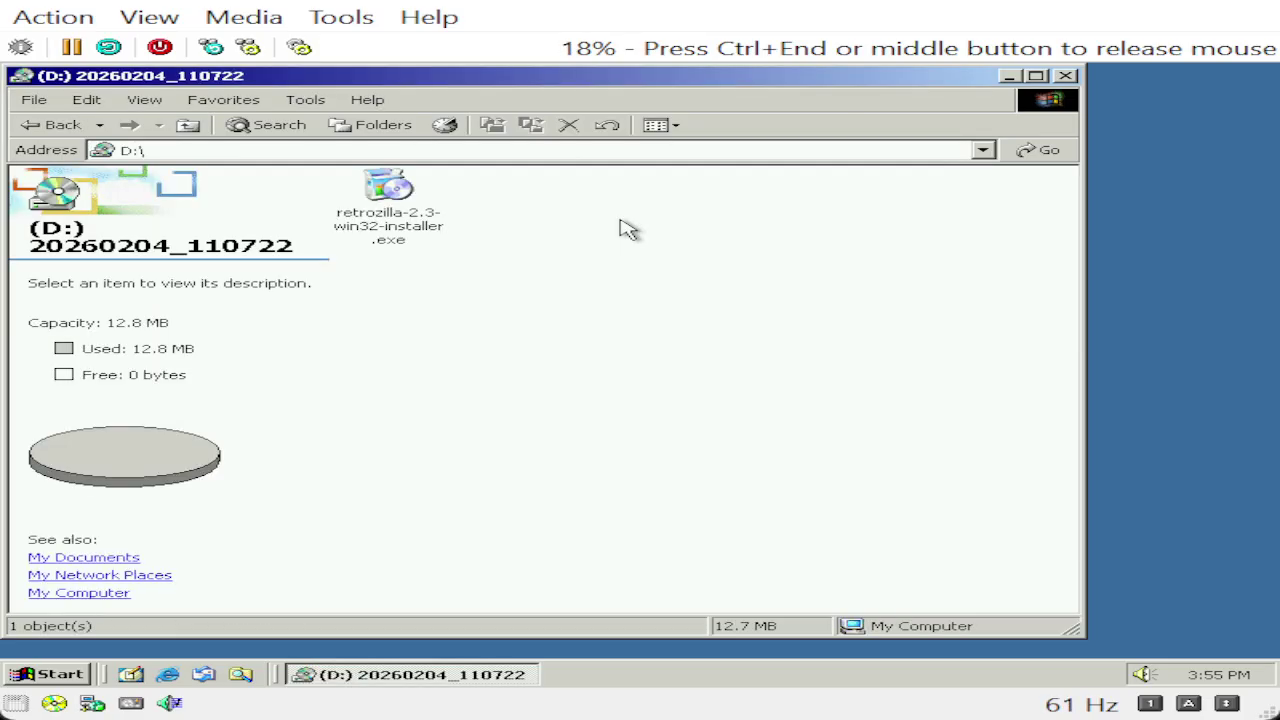
double_click(397, 217)
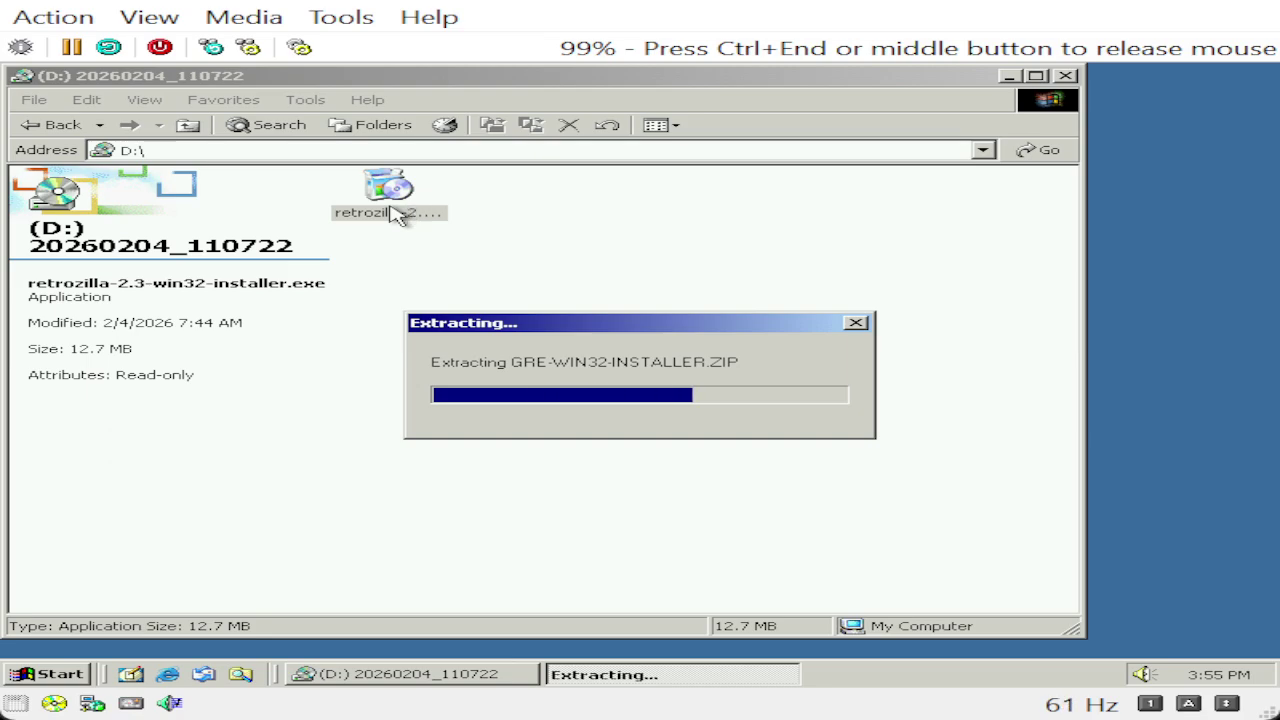
key(ctrl+alt+Page_Up)
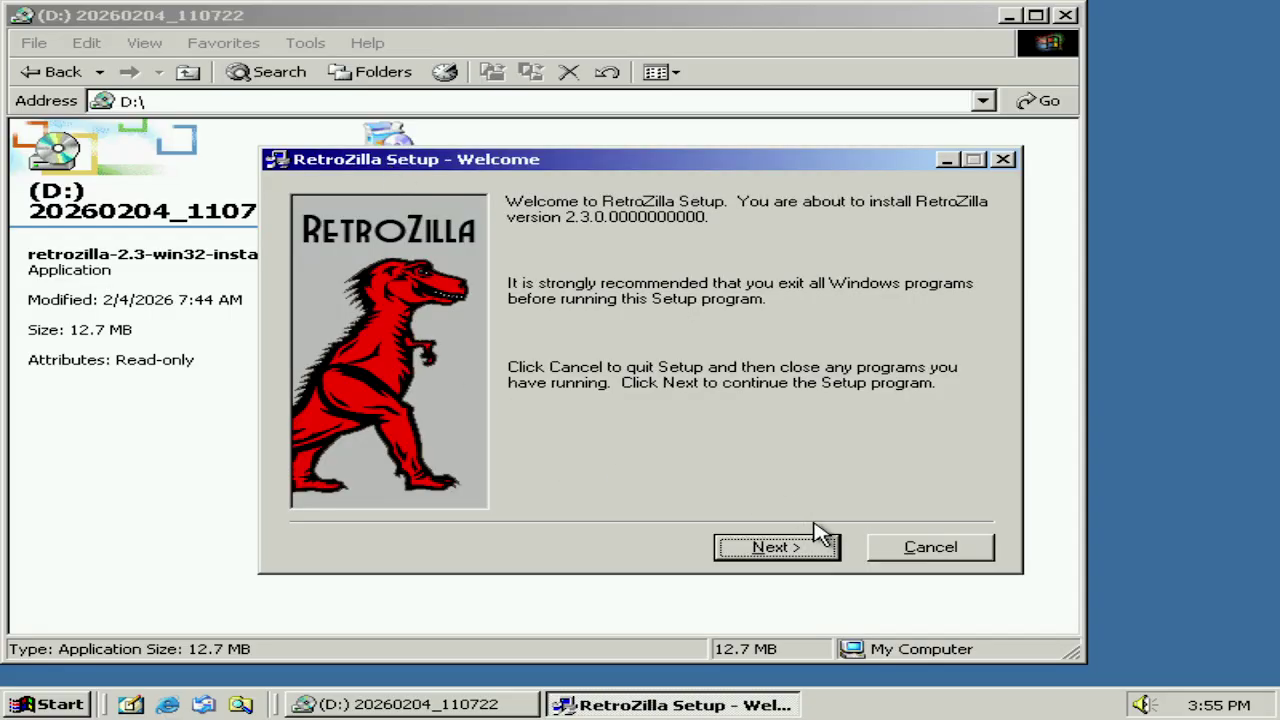
- Install RetroZilla with the Complete setup and accepted licence, leaving Quick Launch unchecked
click(798, 555)
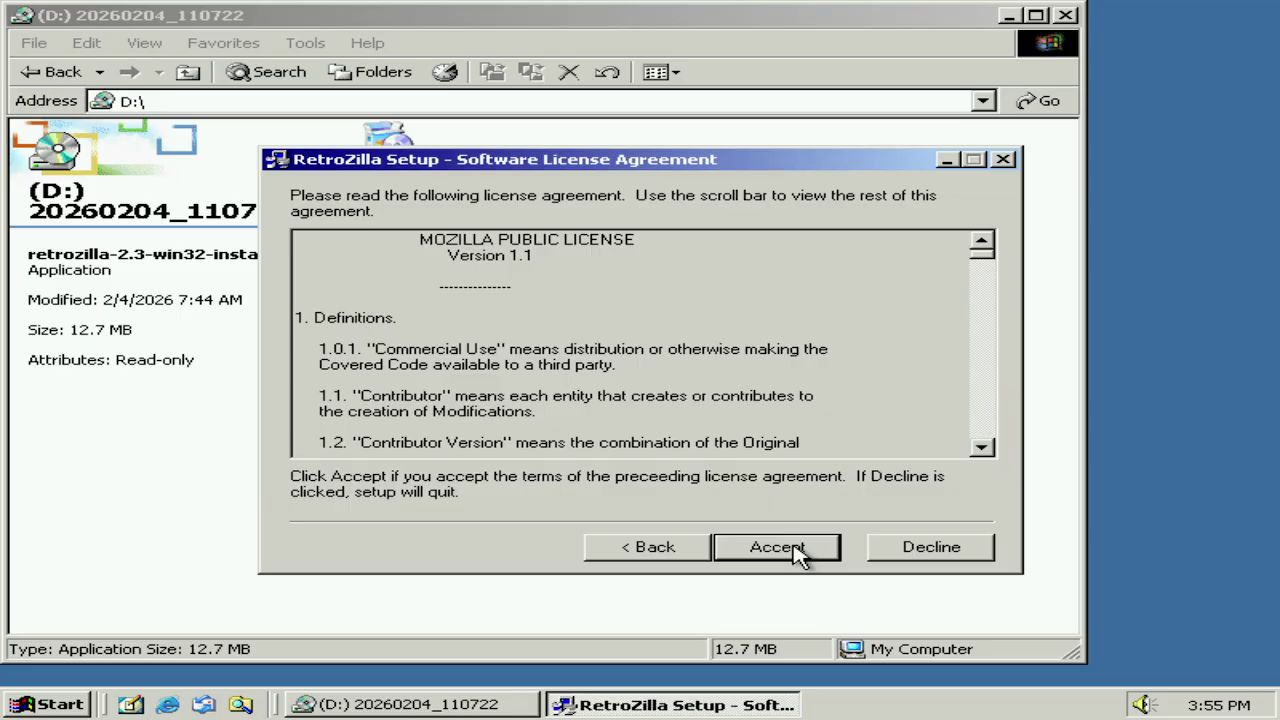
click(798, 555)
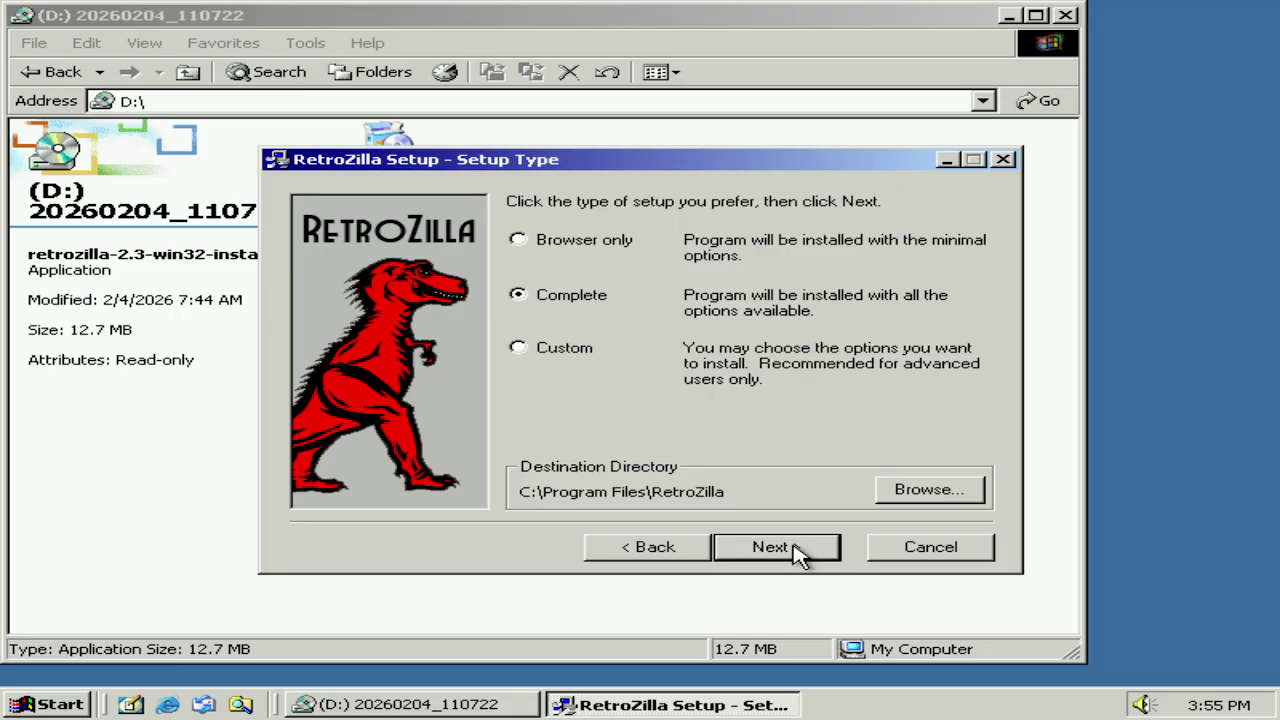
click(798, 555)
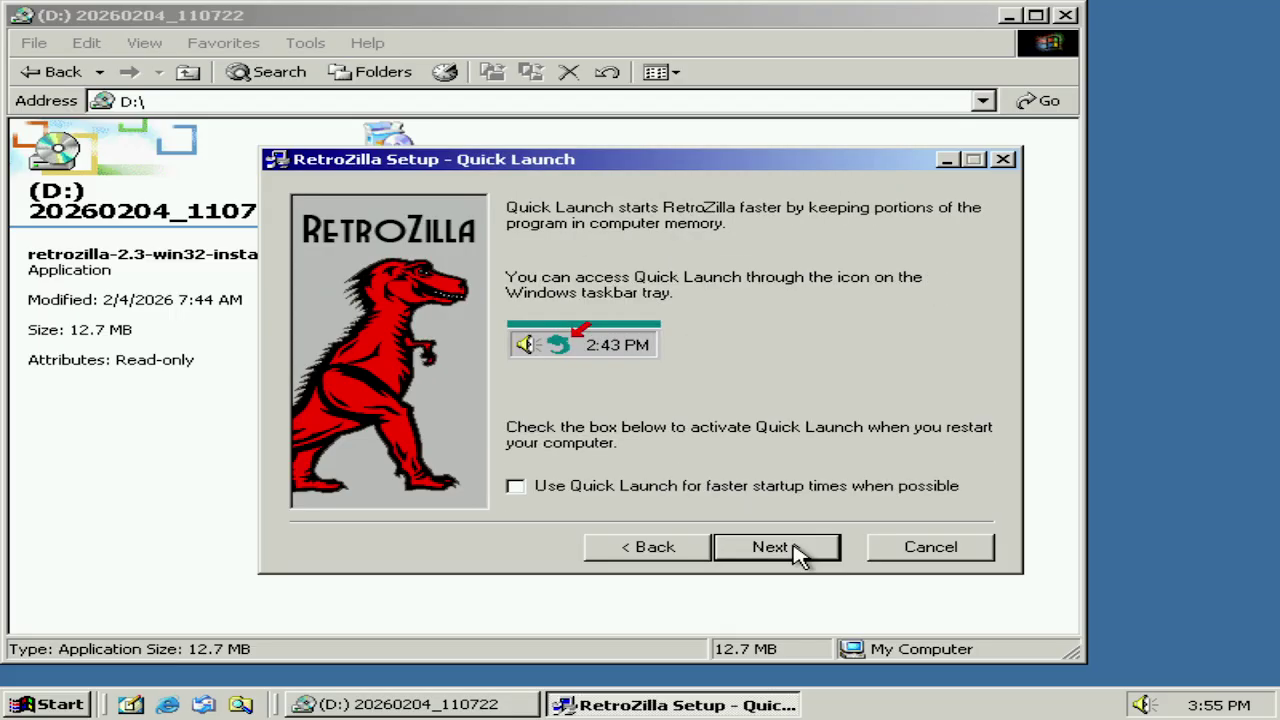
click(798, 555)
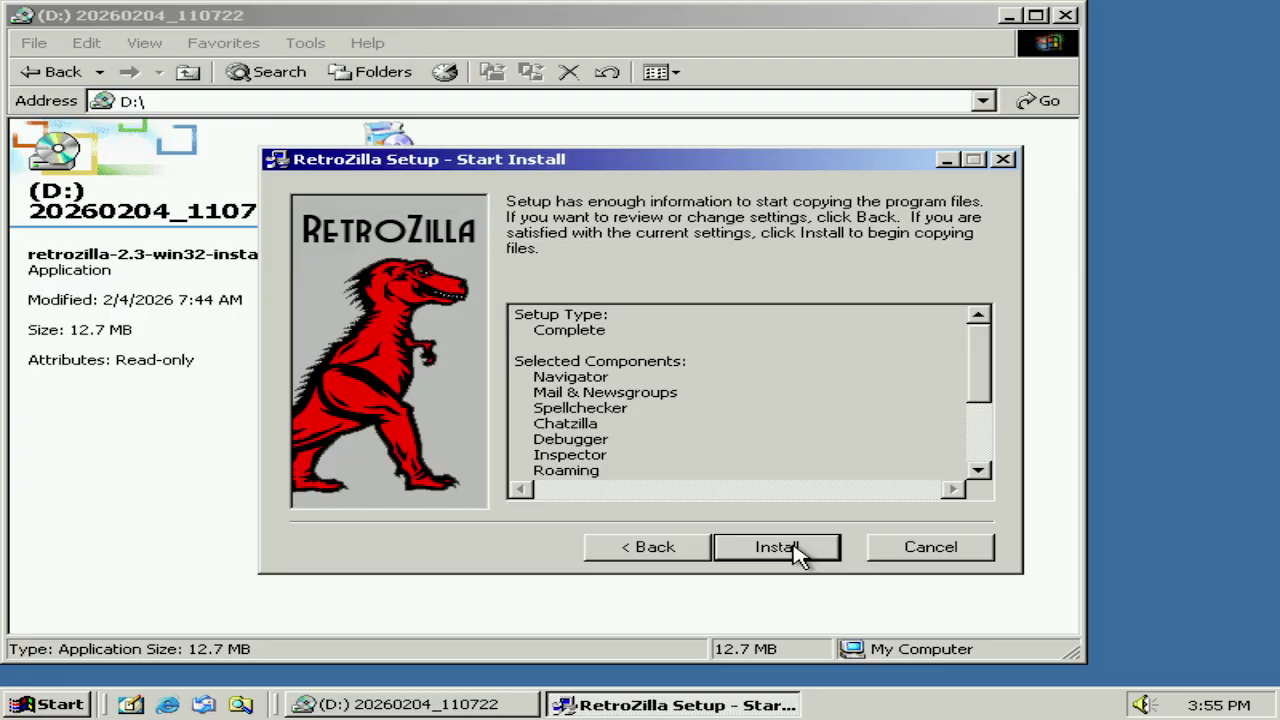
click(777, 548)
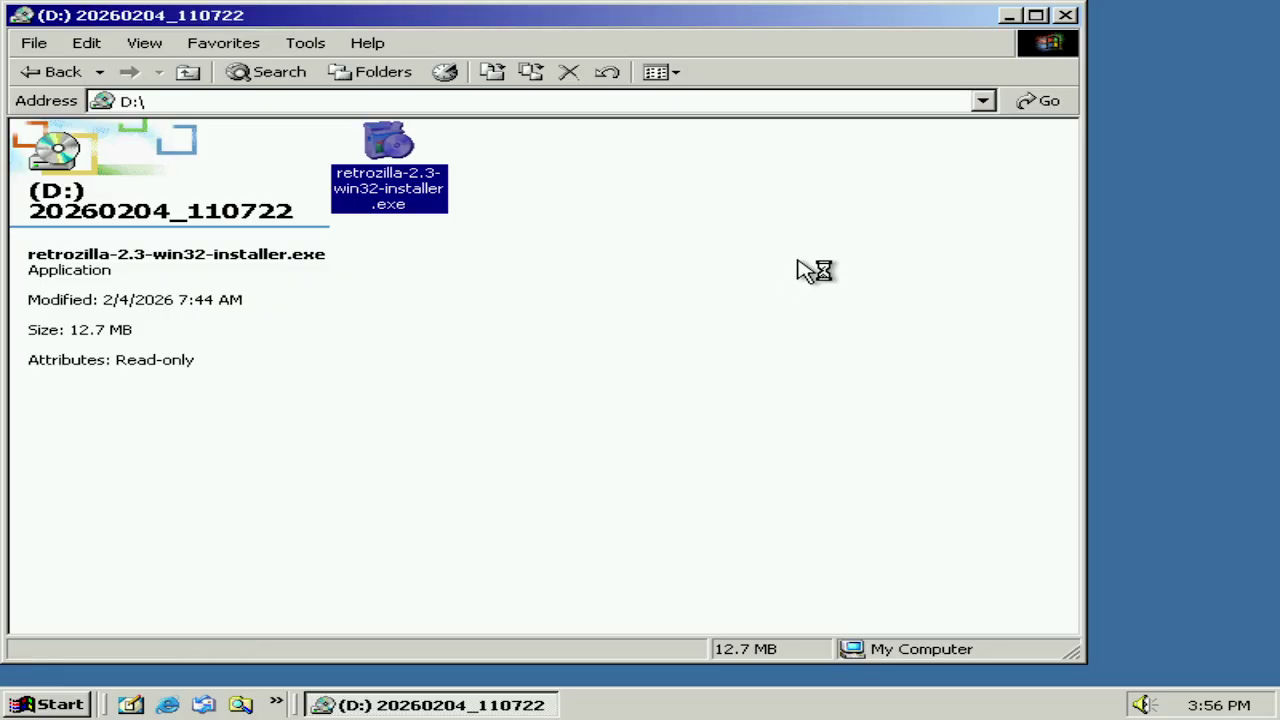
- Minimize the D: drive window, decline RetroZilla as default browser, and maximize RetroZilla
click(1006, 17)
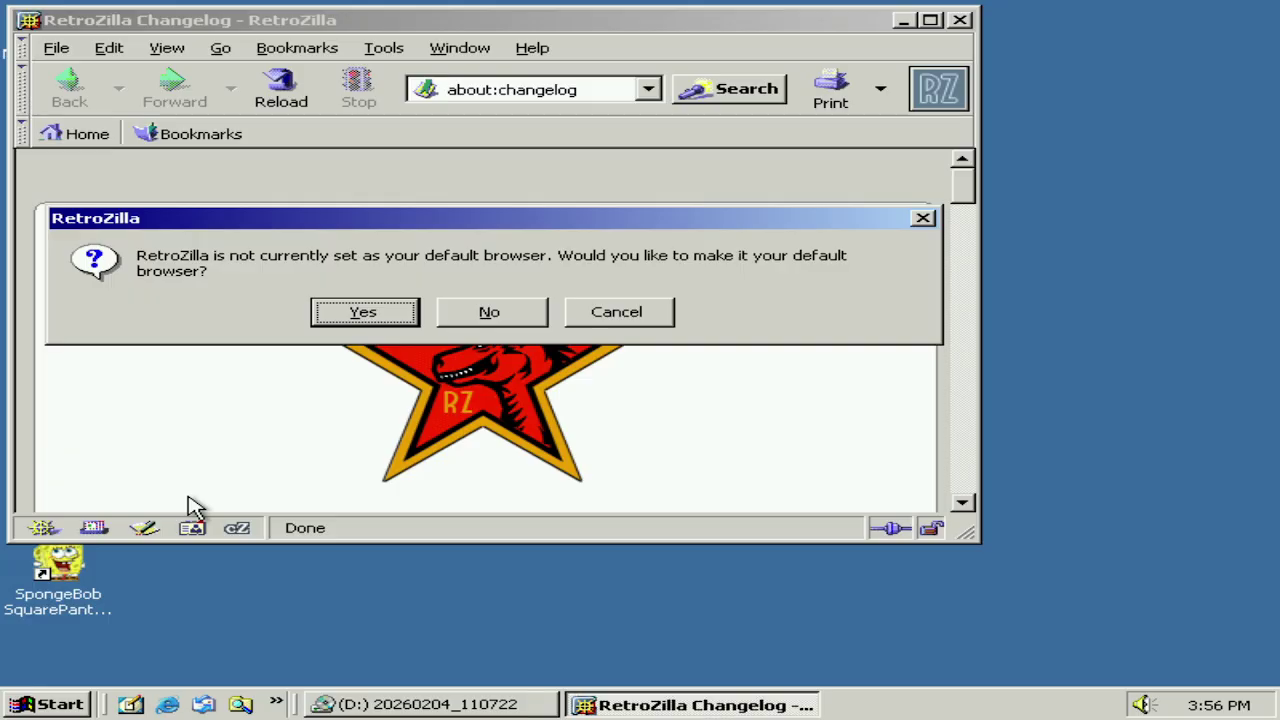
click(509, 318)
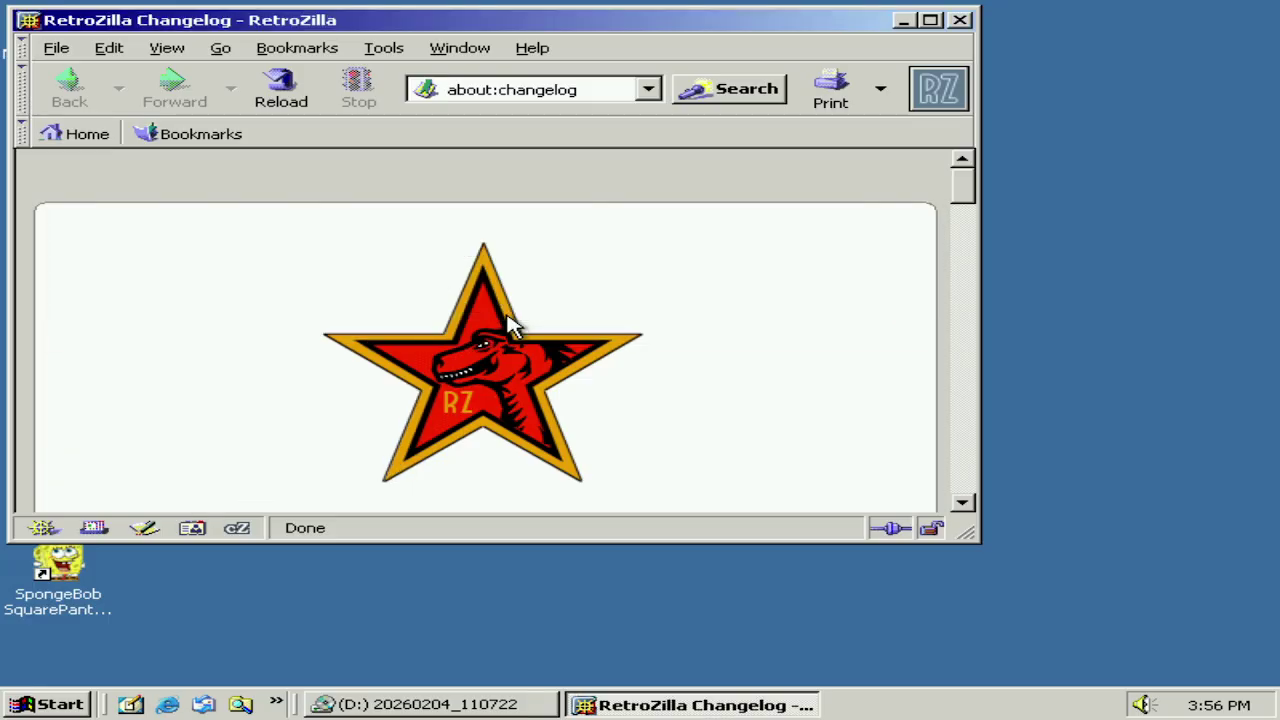
click(930, 20)
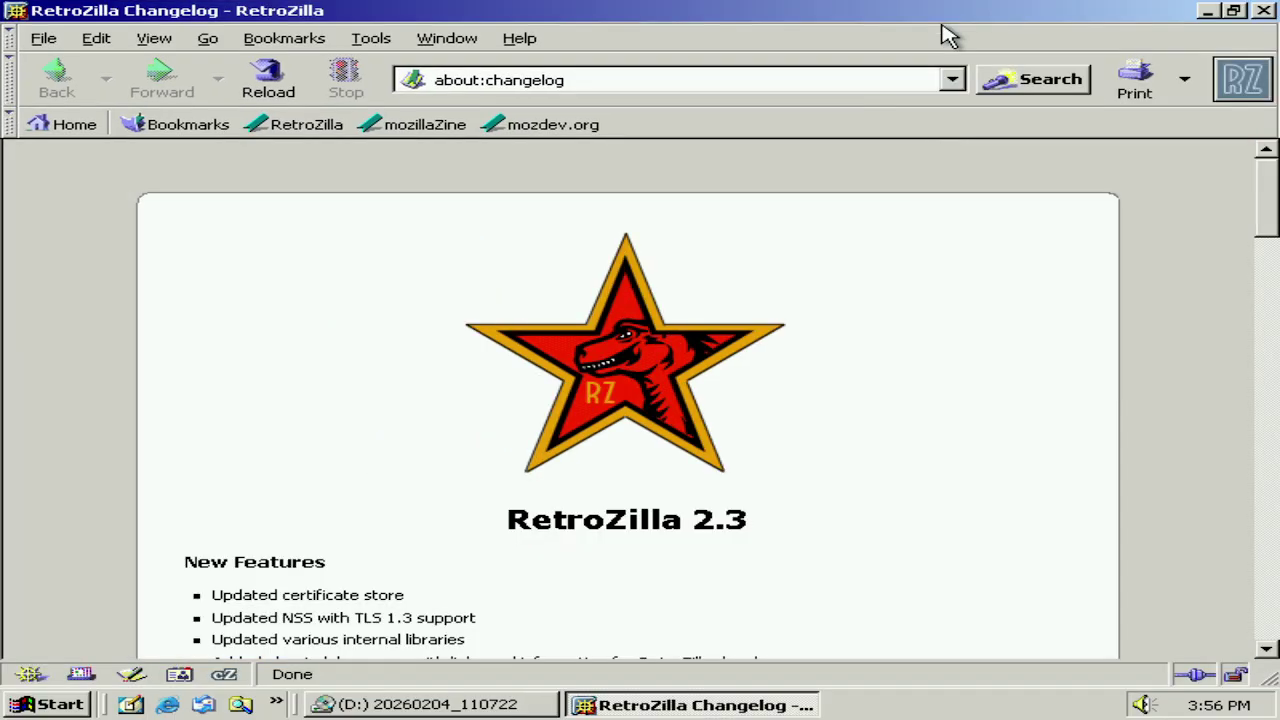
click(693, 76)
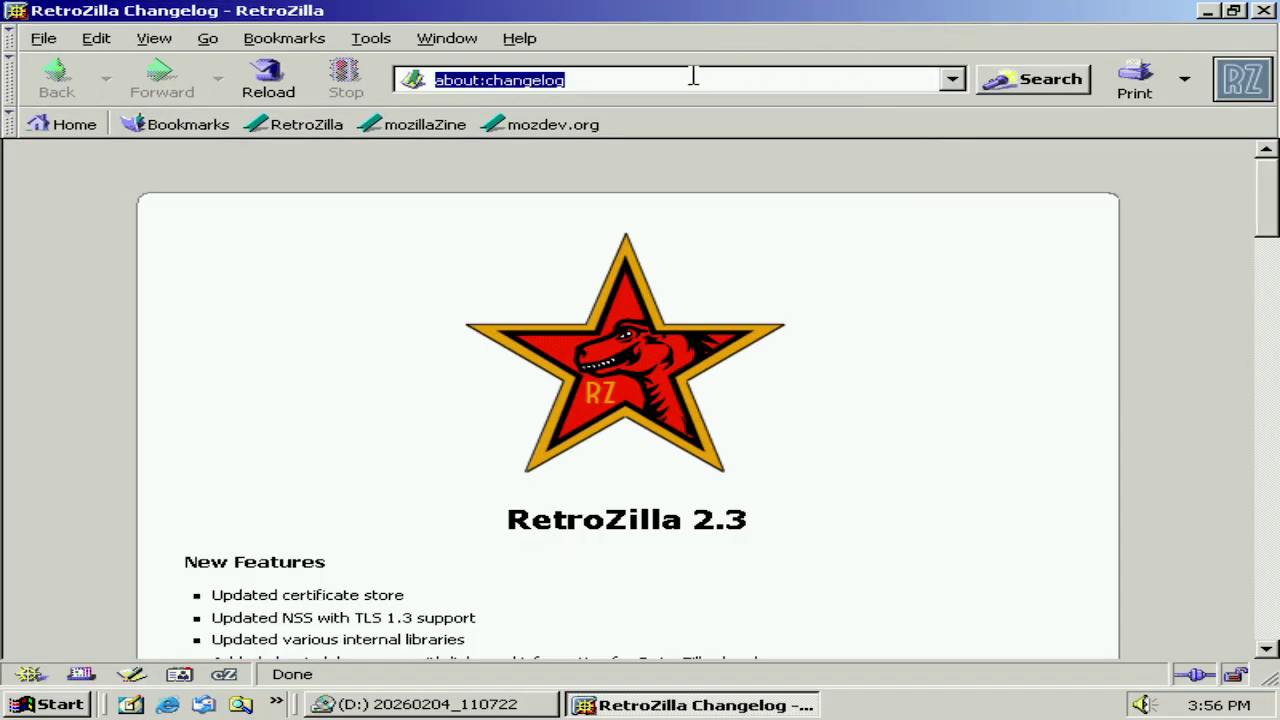
text(www)
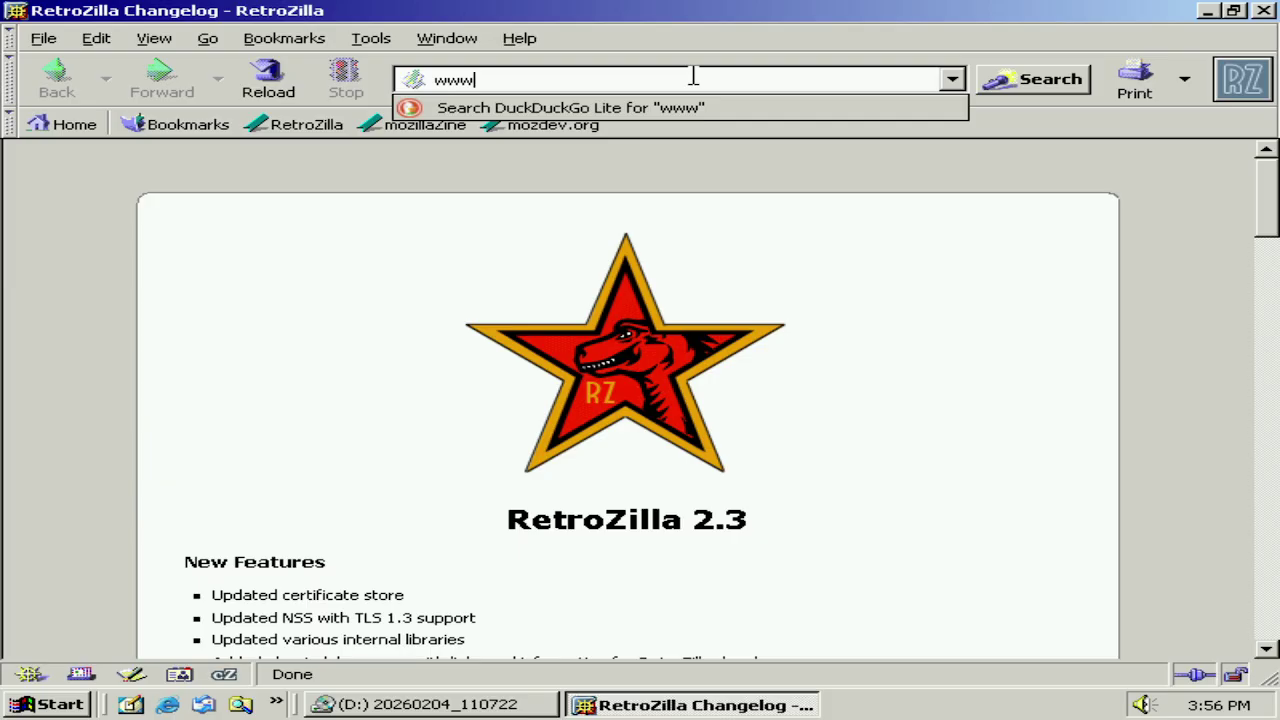
text(.google.com)
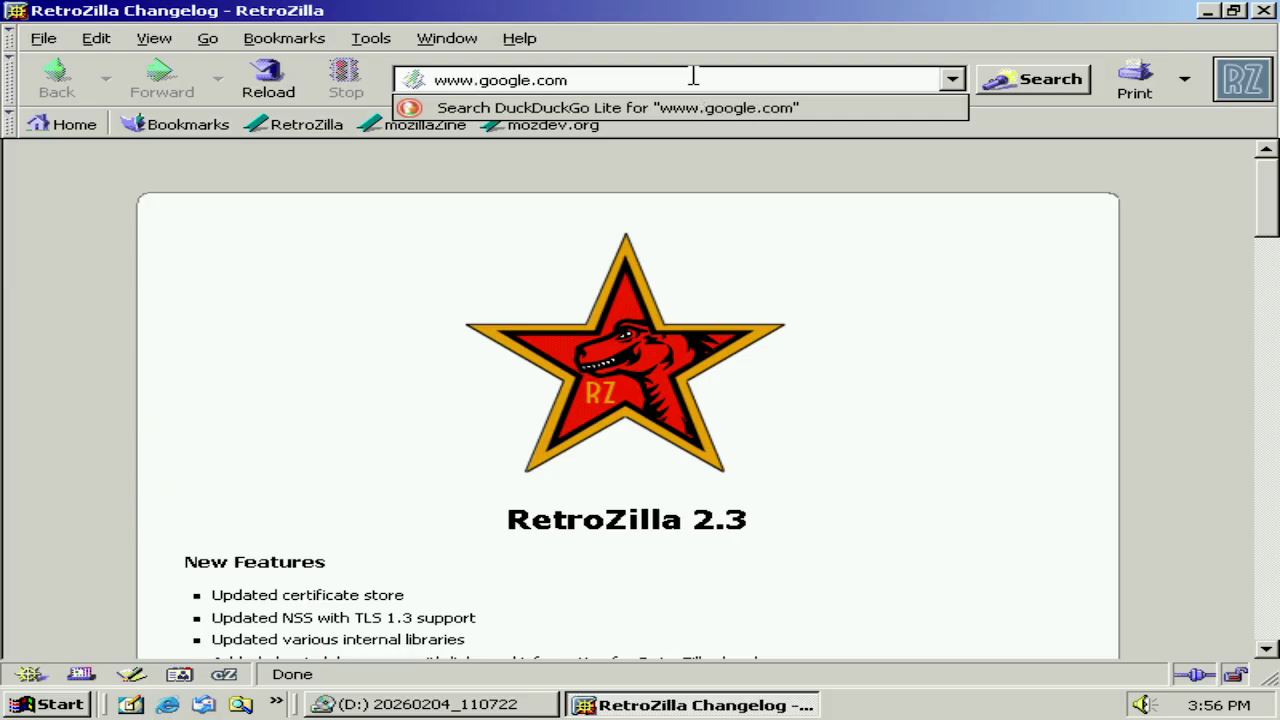
key(Return)
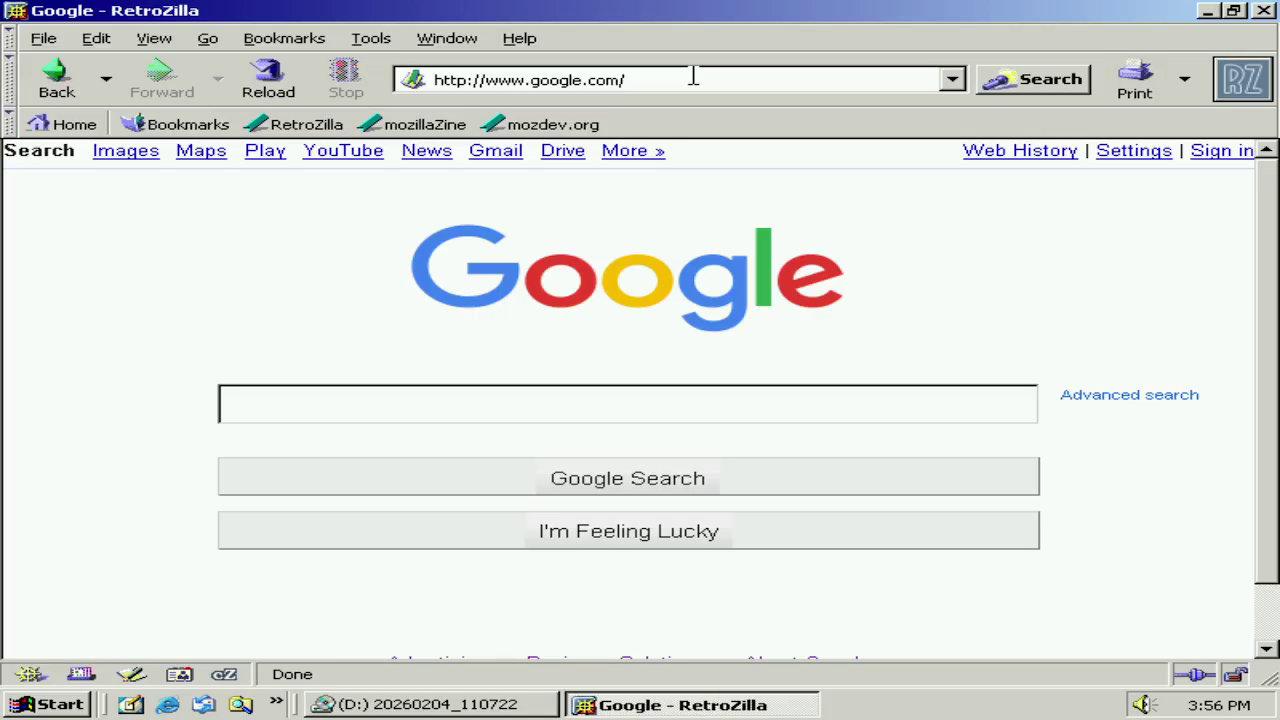
- Search Google Images for 'kiss band wallpapers', correcting the typos along the way
click(111, 158)
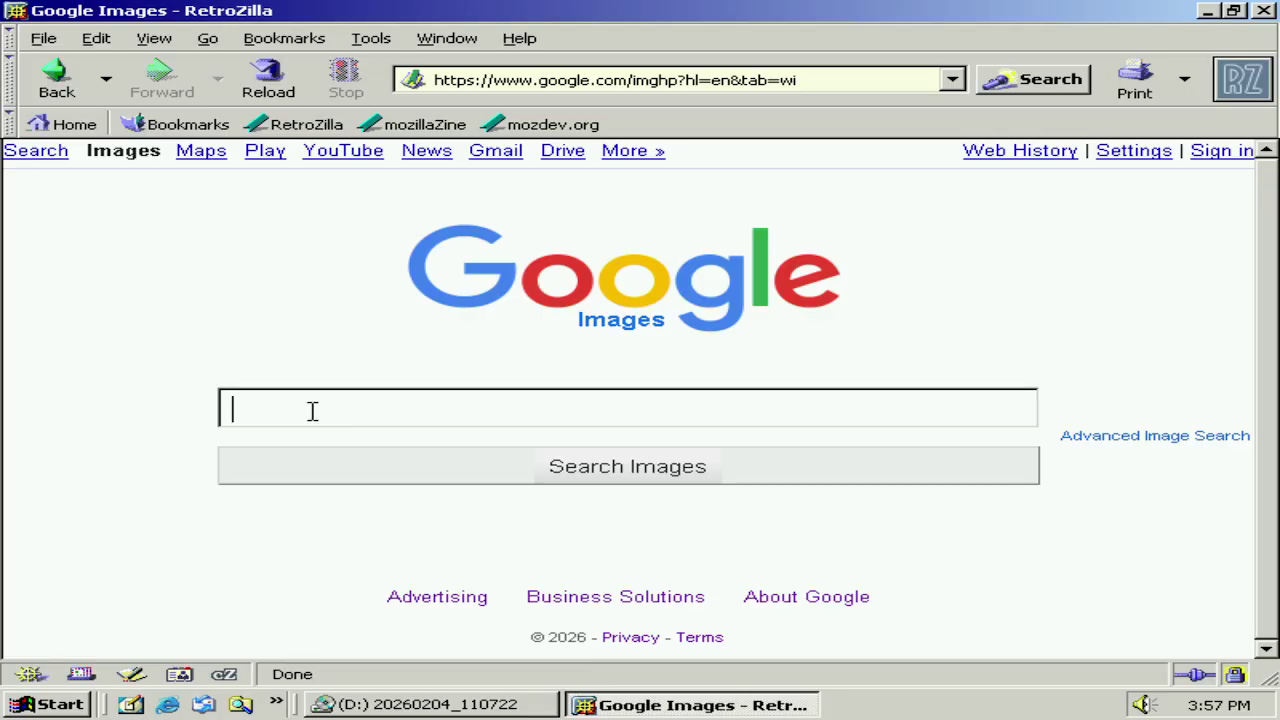
text(kiss band wallop)
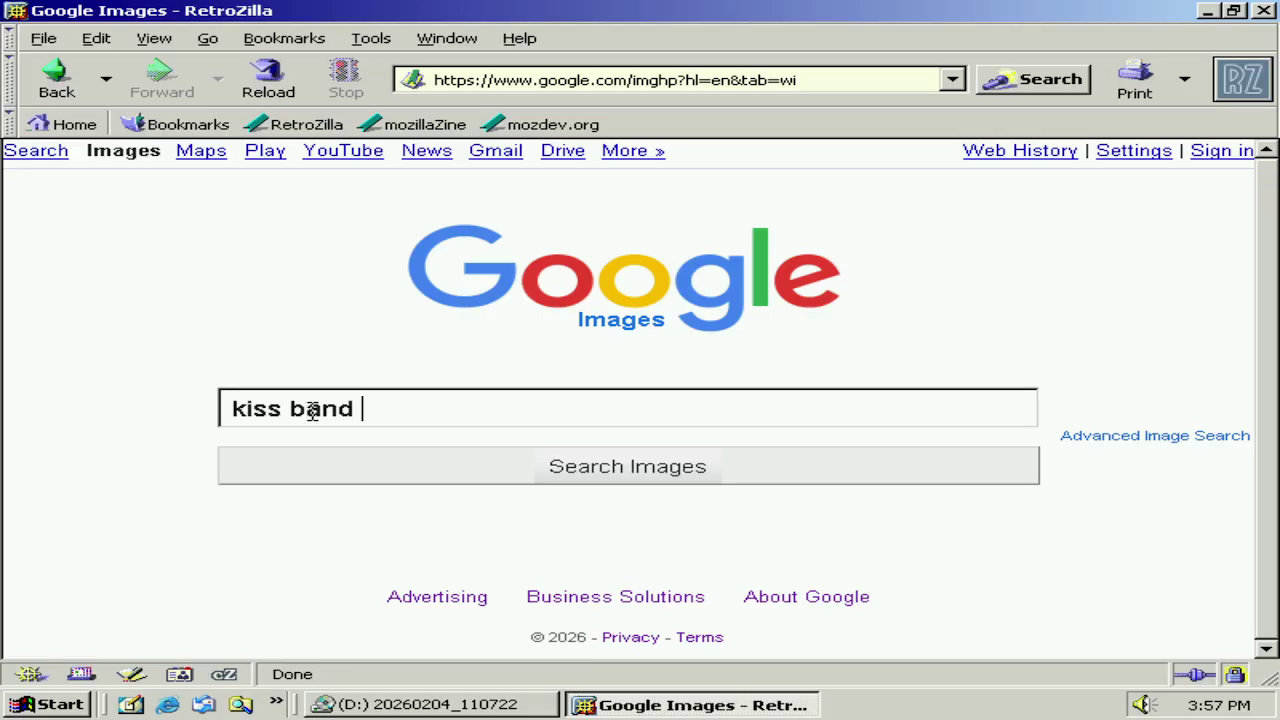
key(BackSpace)
key(BackSpace)
text(apew)
key(BackSpace)
key(BackSpace)
key(BackSpace)
key(BackSpace)
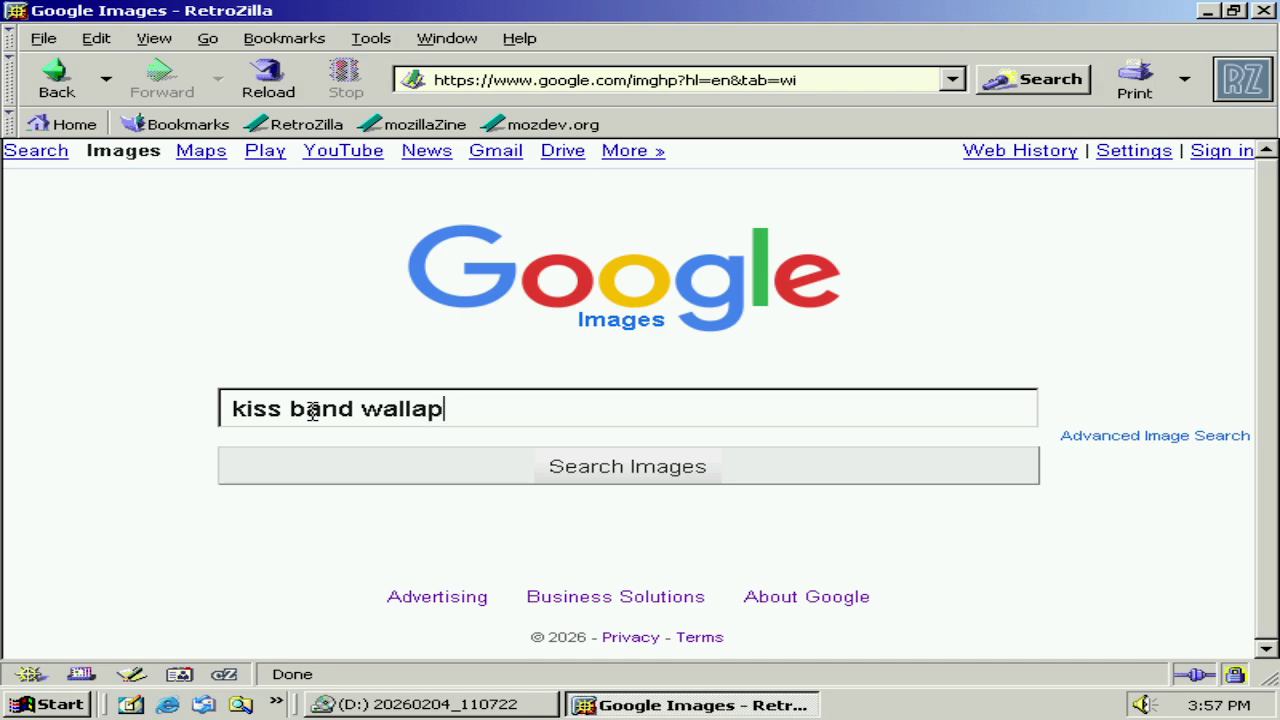
text(papers)
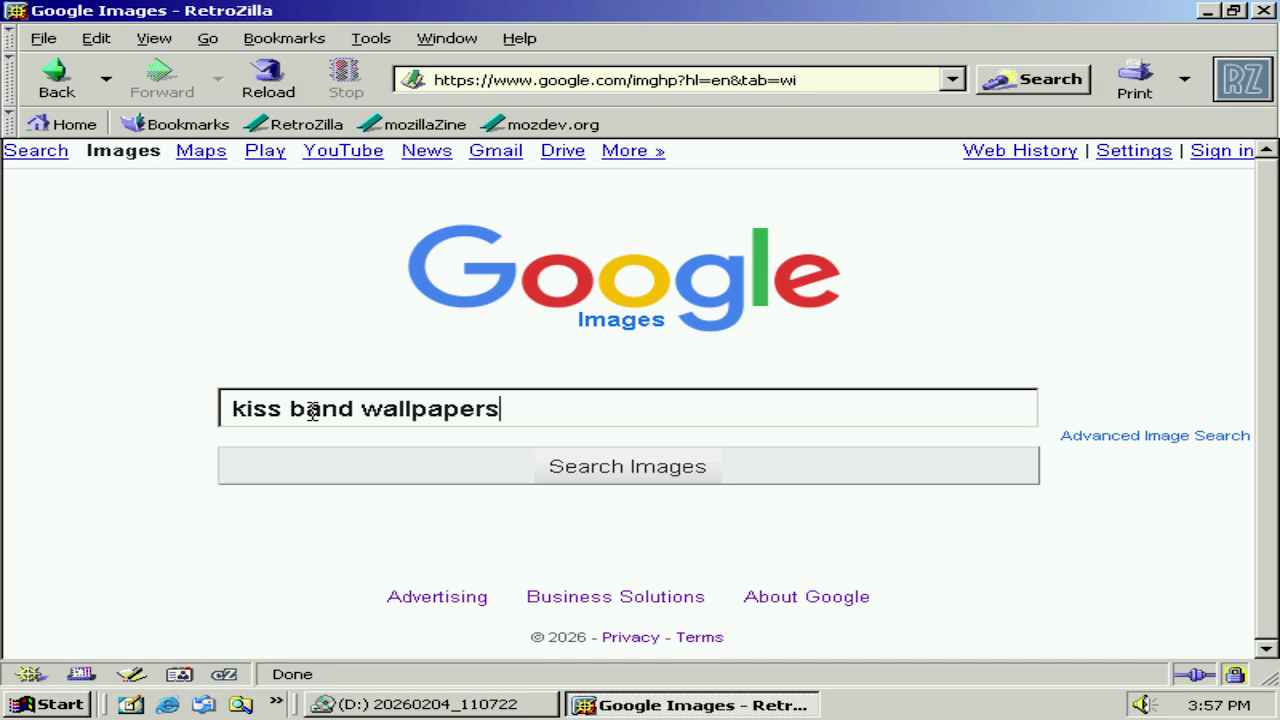
key(Return)
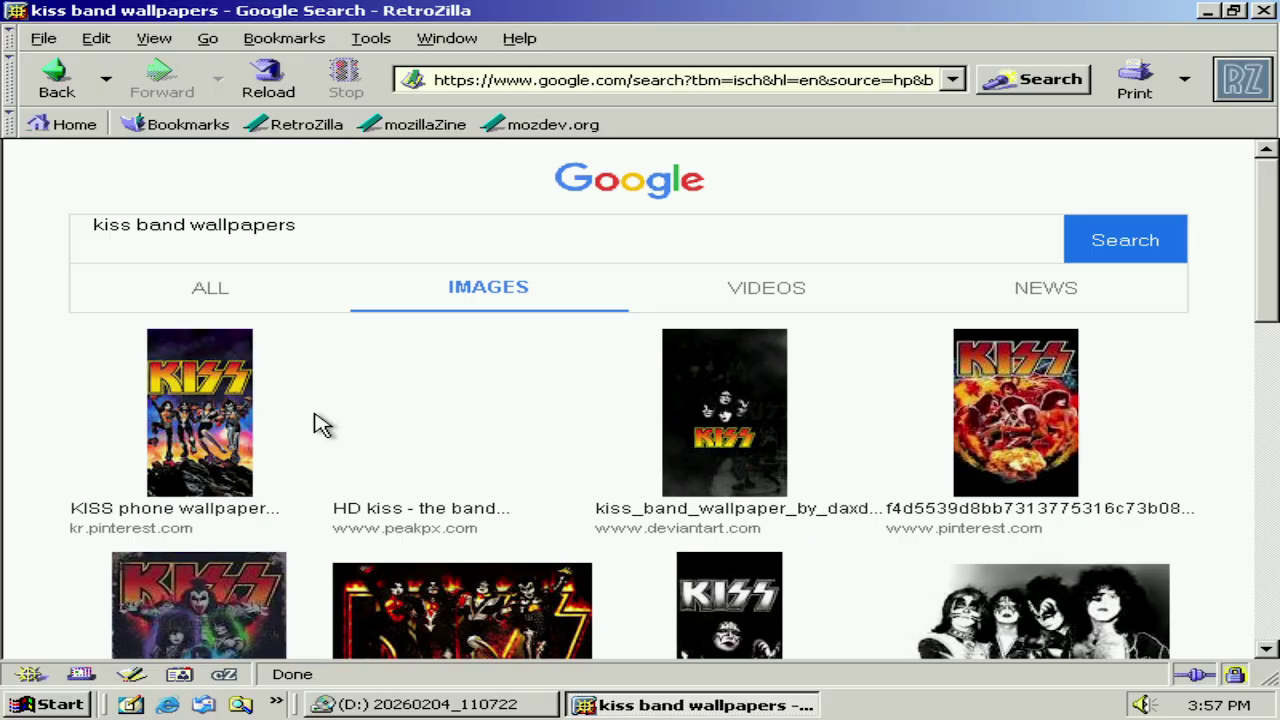
- Scroll down the image results and go to the second page
scroll(1270, 258, down, 5)
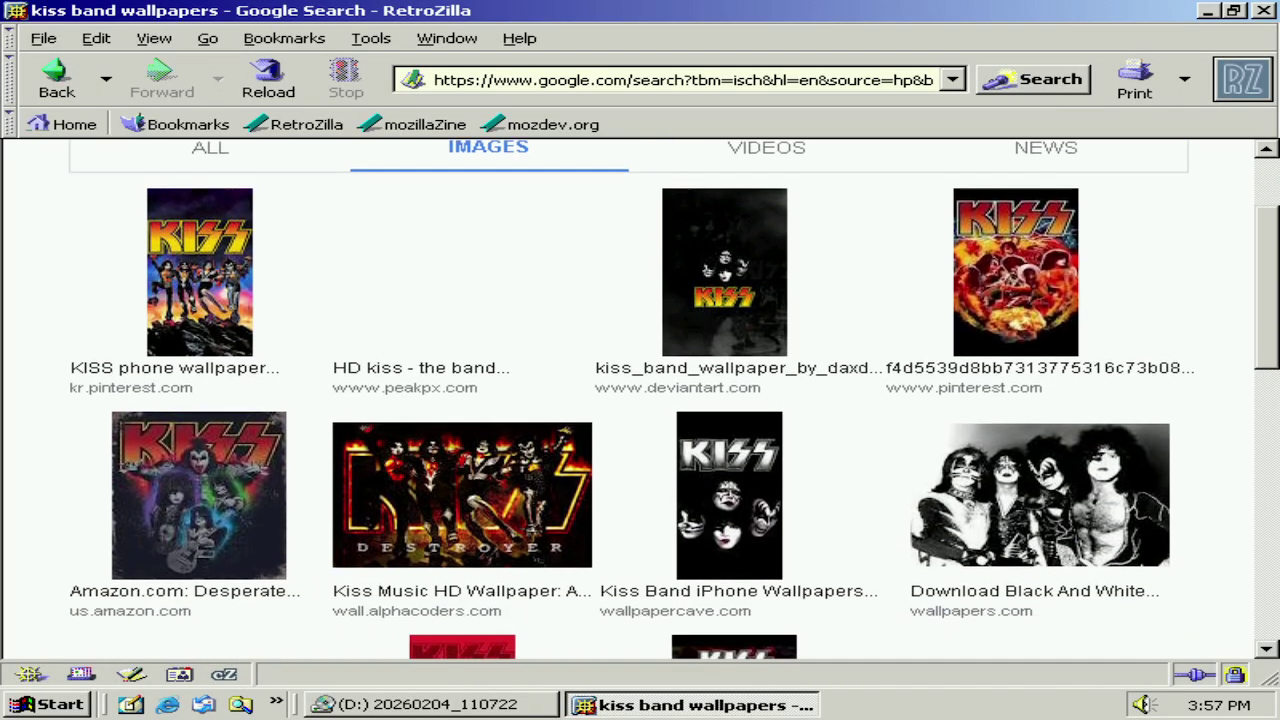
scroll(674, 399, down, 4)
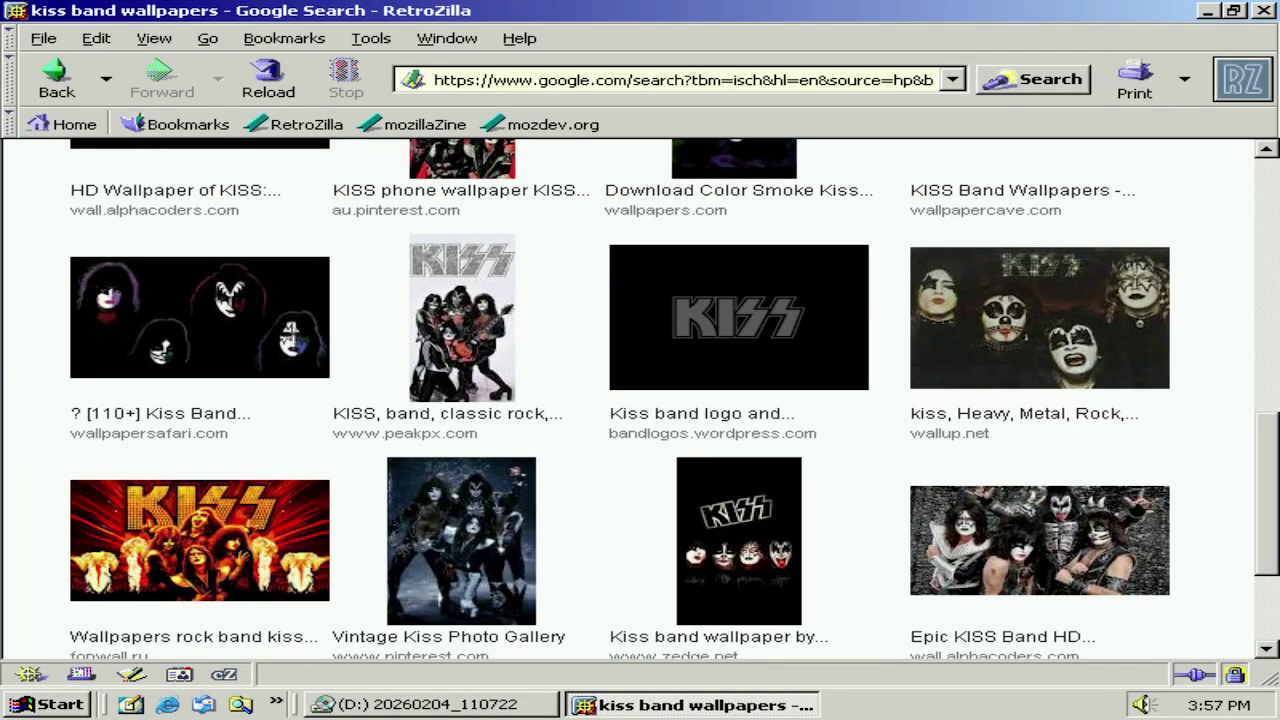
scroll(1277, 598, down, 3)
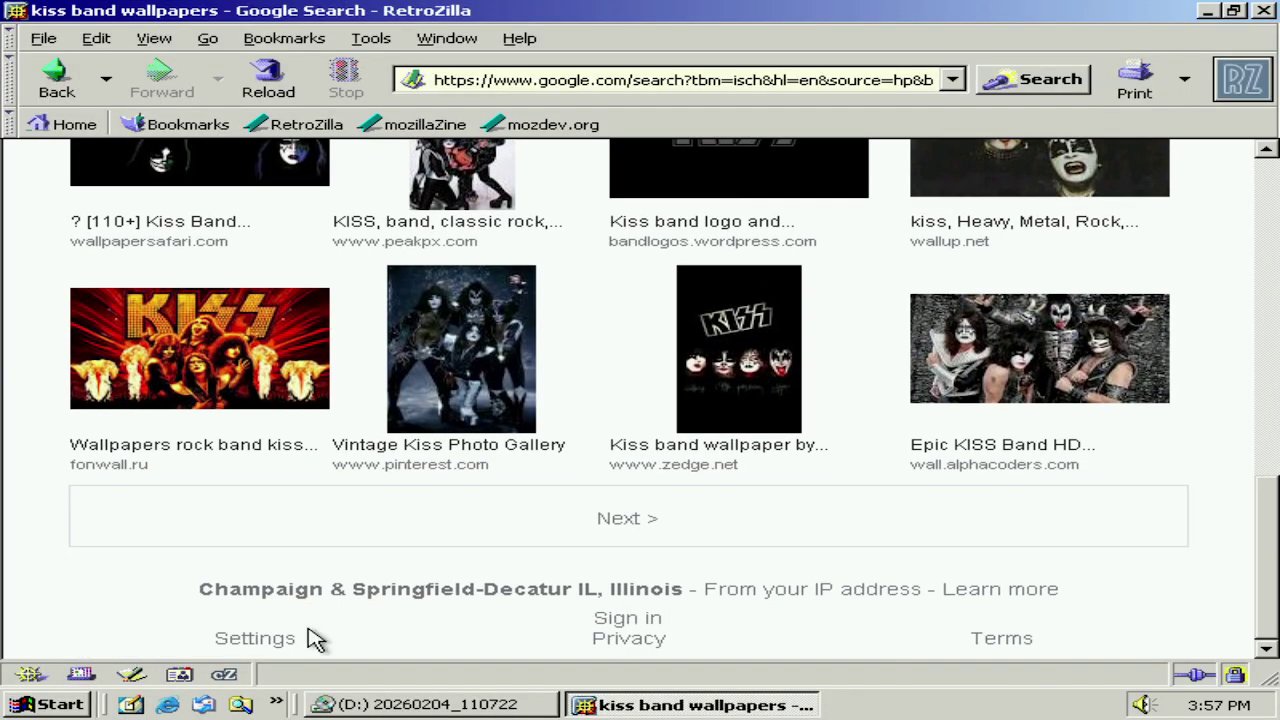
click(628, 540)
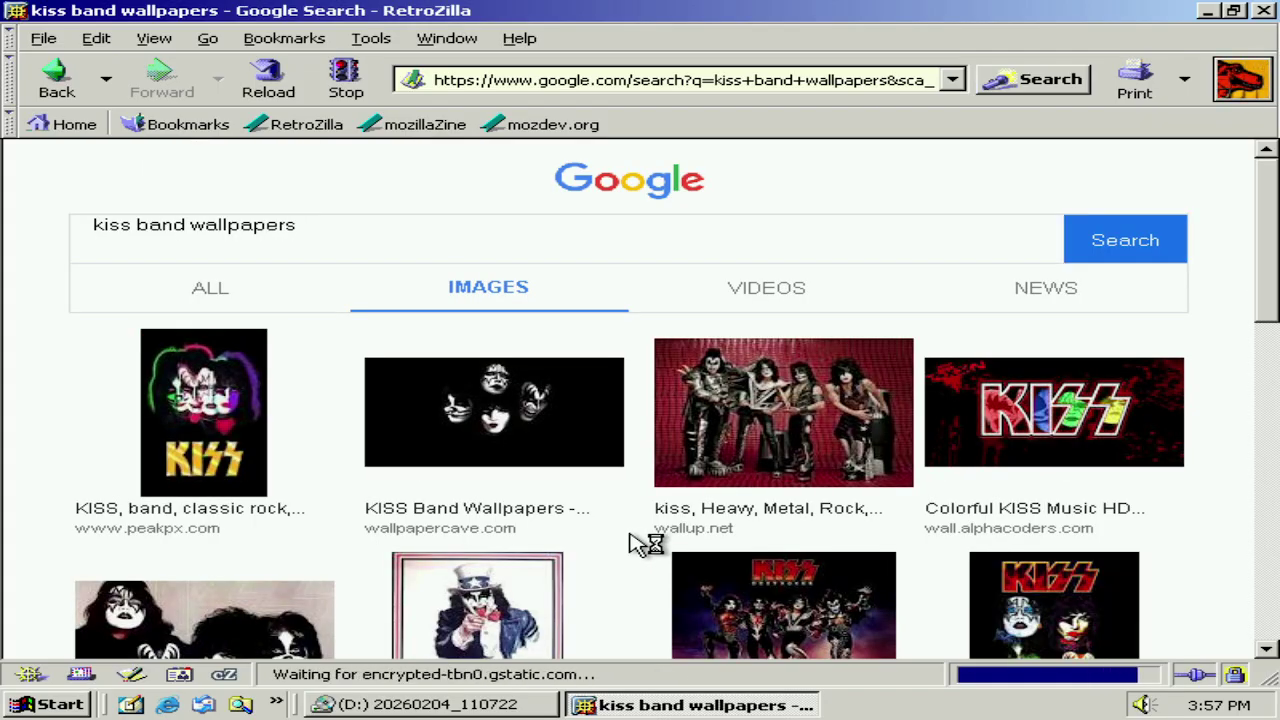
drag(1272, 213, 1276, 533)
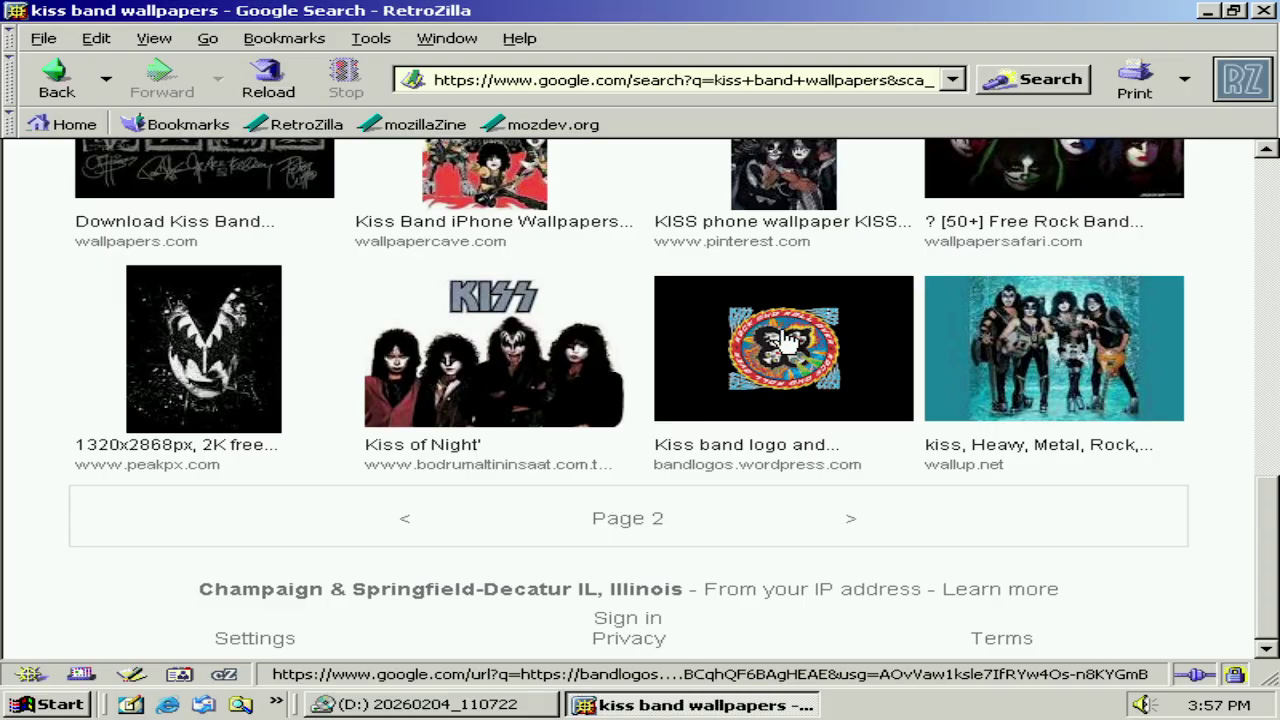
- Open the wallup.net KISS band wallpaper result, scroll through it, and reload the page
click(1058, 339)
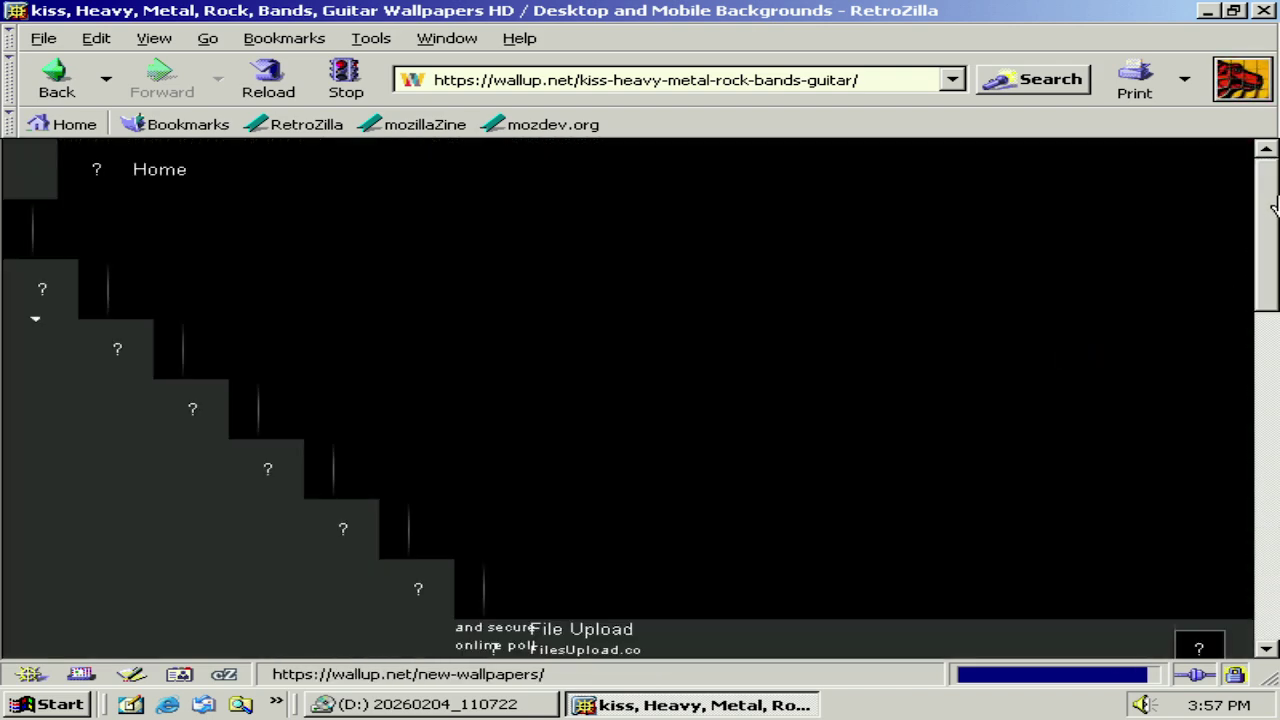
drag(1270, 216, 1277, 527)
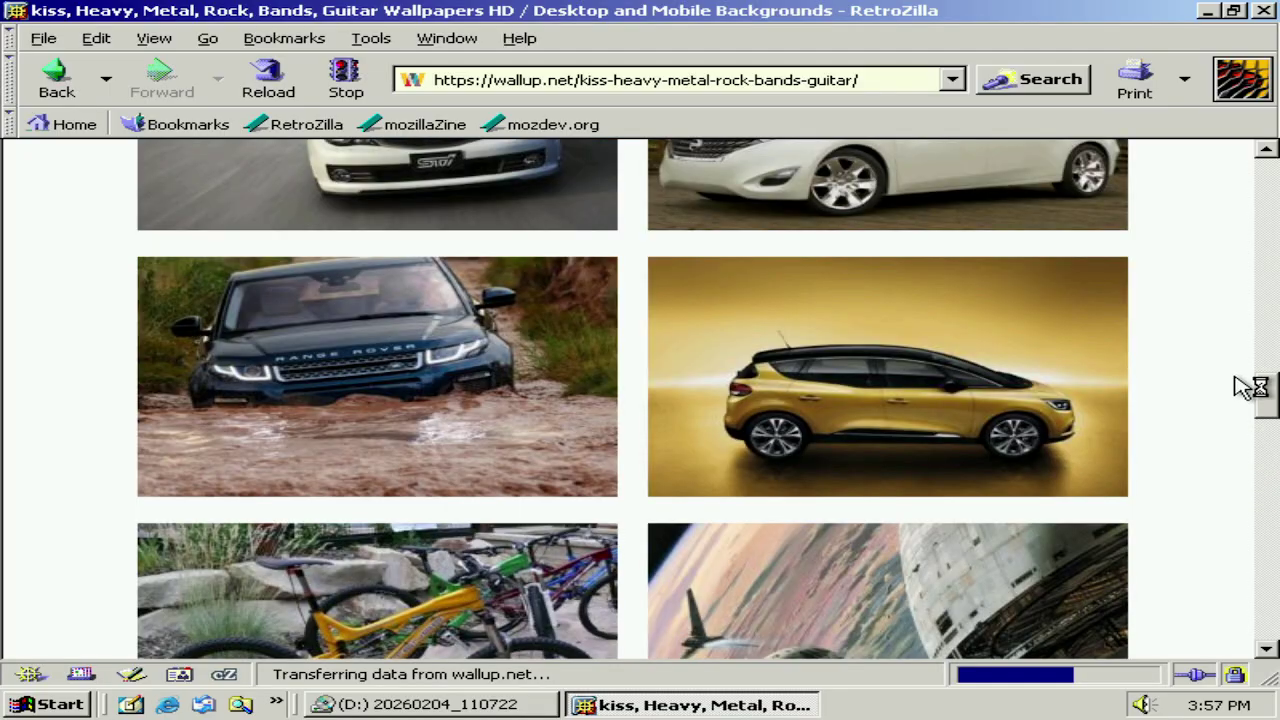
click(1276, 436)
click(1276, 360)
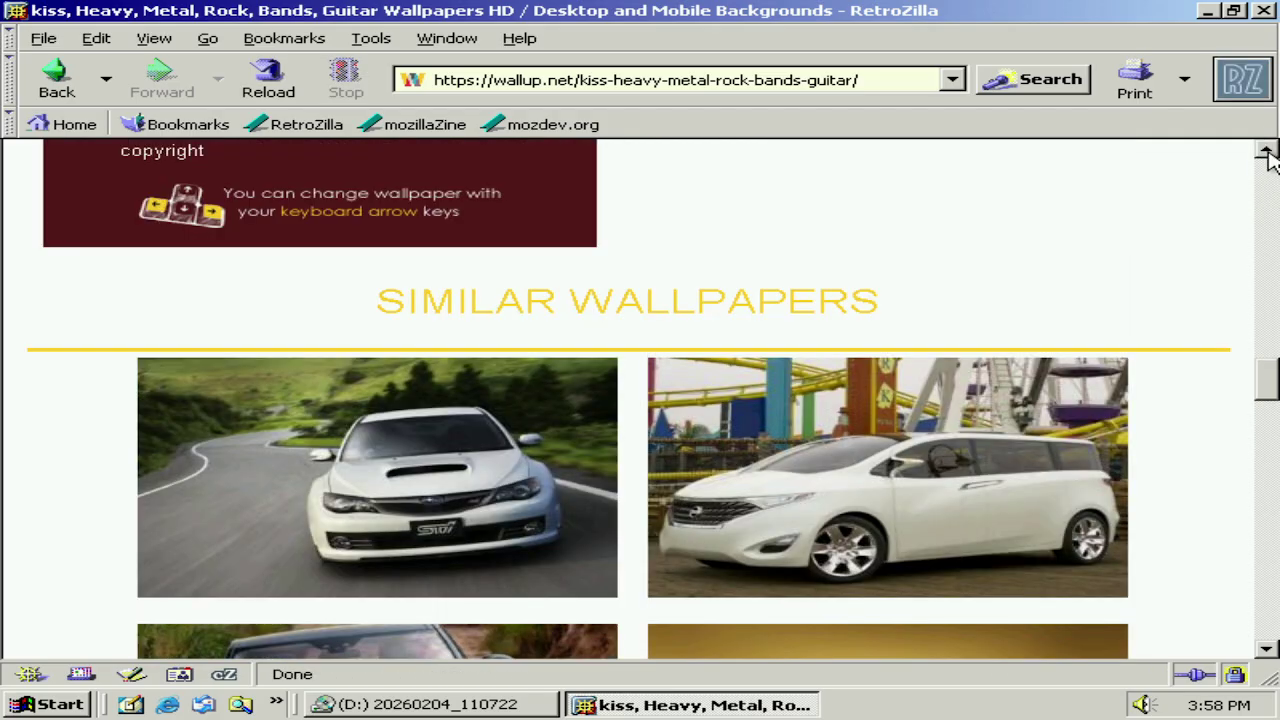
click(1267, 149)
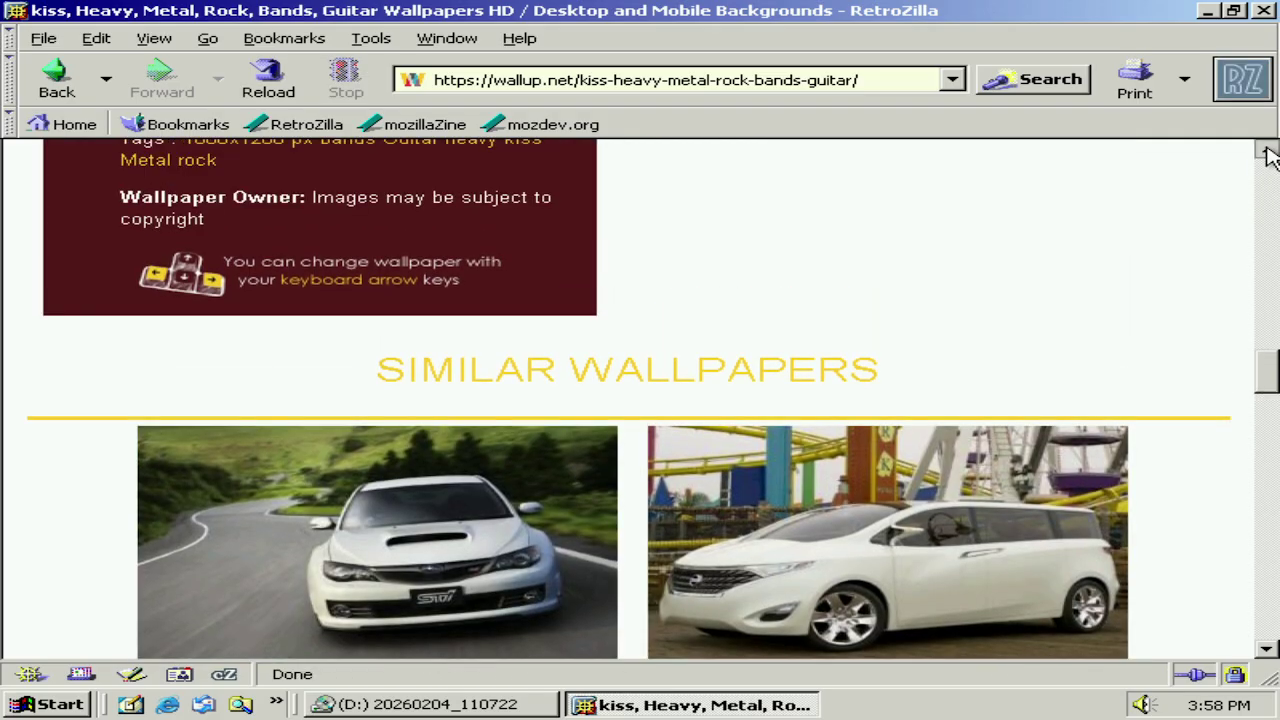
drag(1267, 152, 1267, 152)
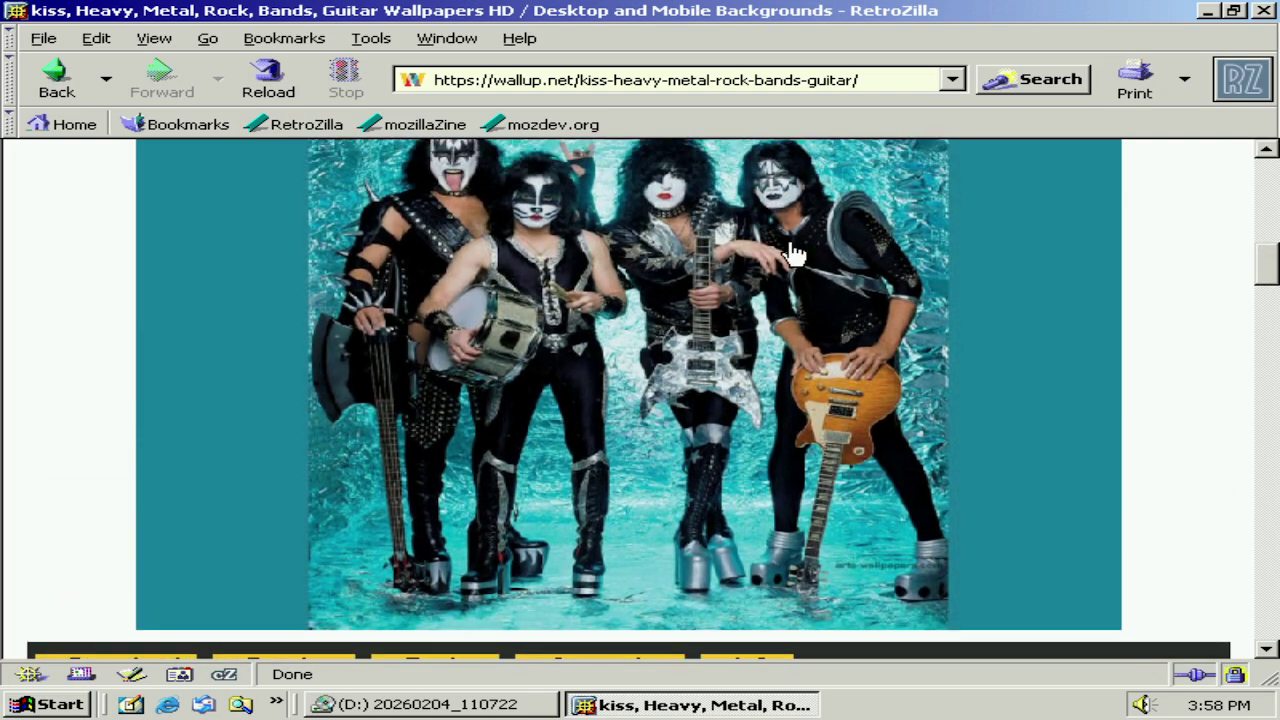
right_click(542, 284)
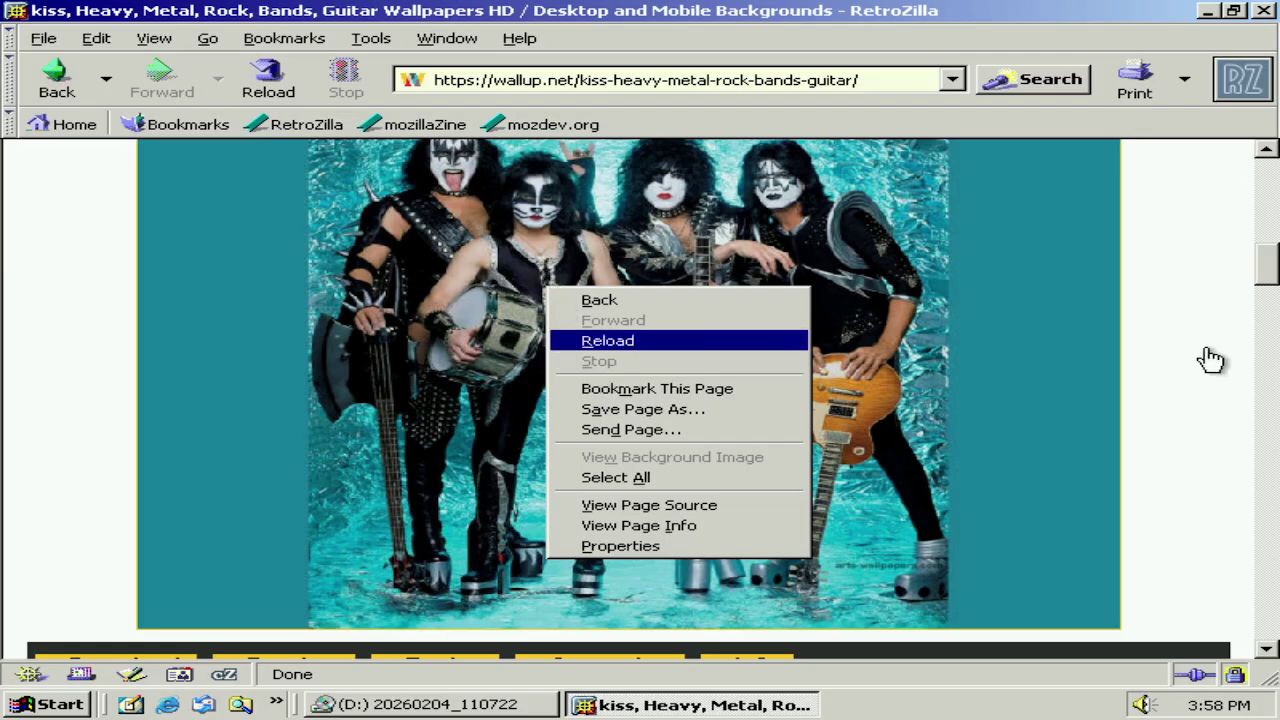
key(Return)
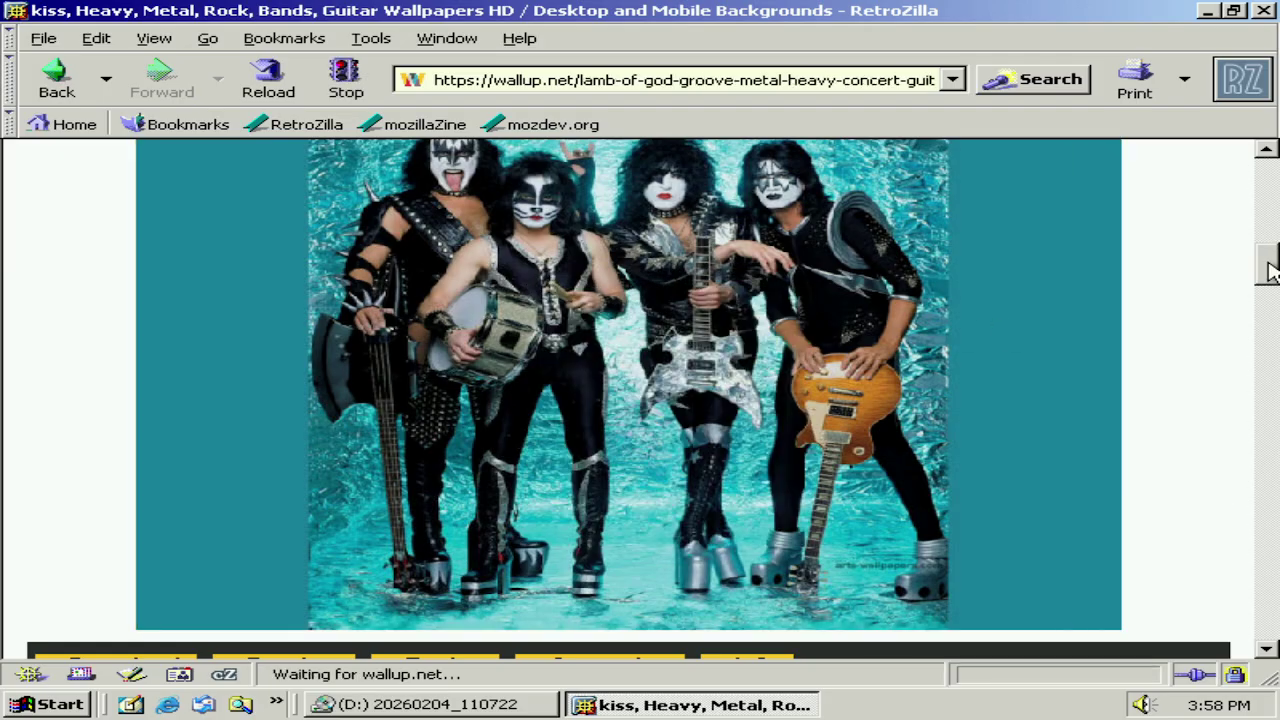
- Scroll down the Lamb of God page and open the previous KISS wallpaper thumbnail
drag(1271, 266, 1272, 314)
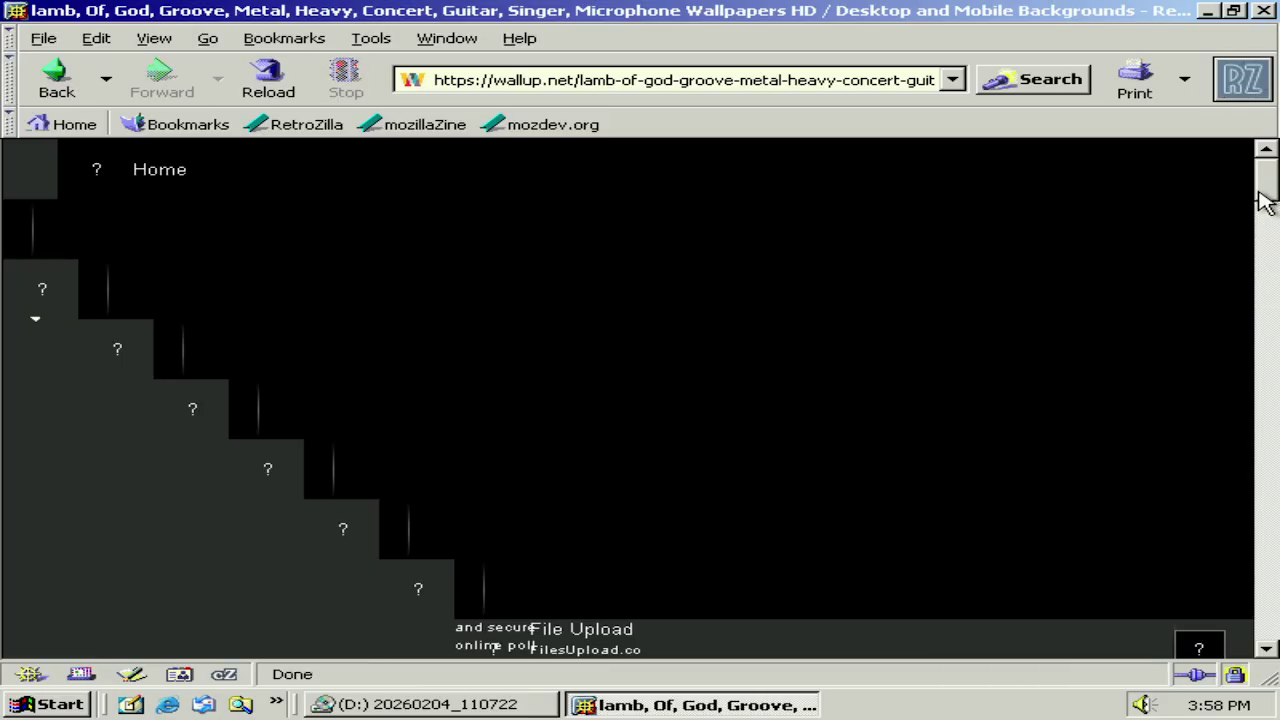
drag(1265, 200, 1272, 340)
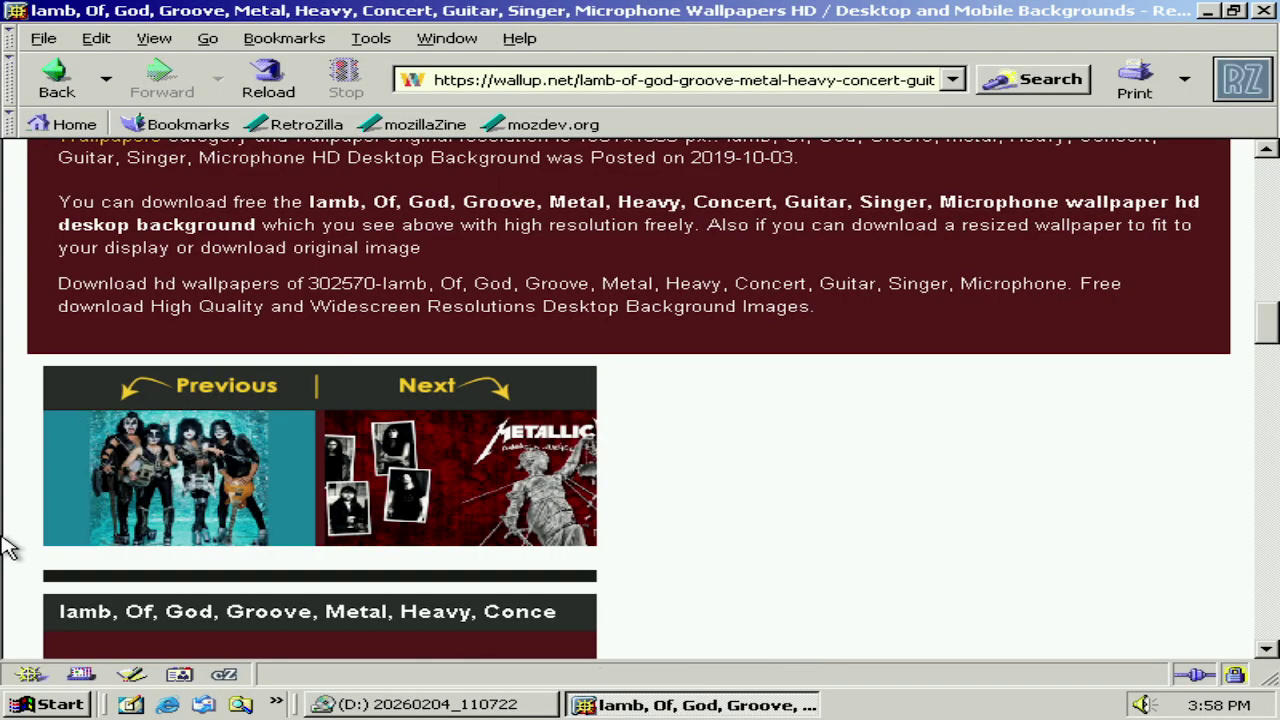
click(190, 478)
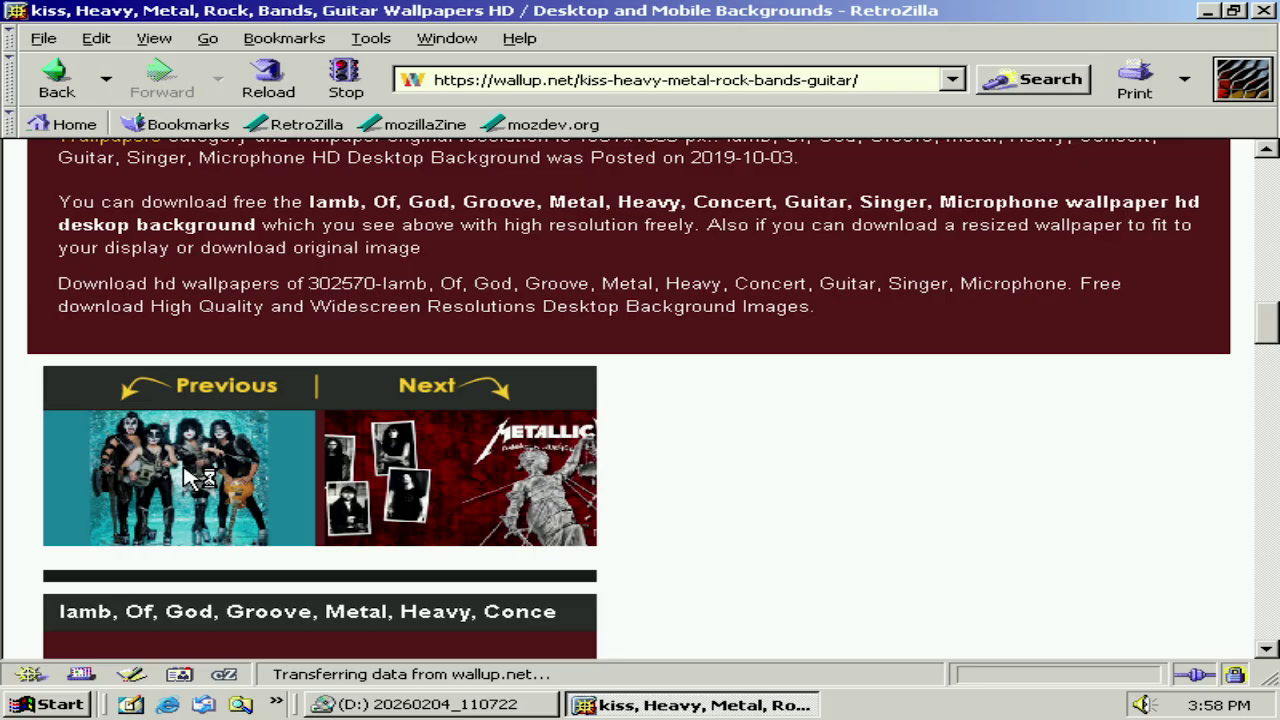
click(60, 95)
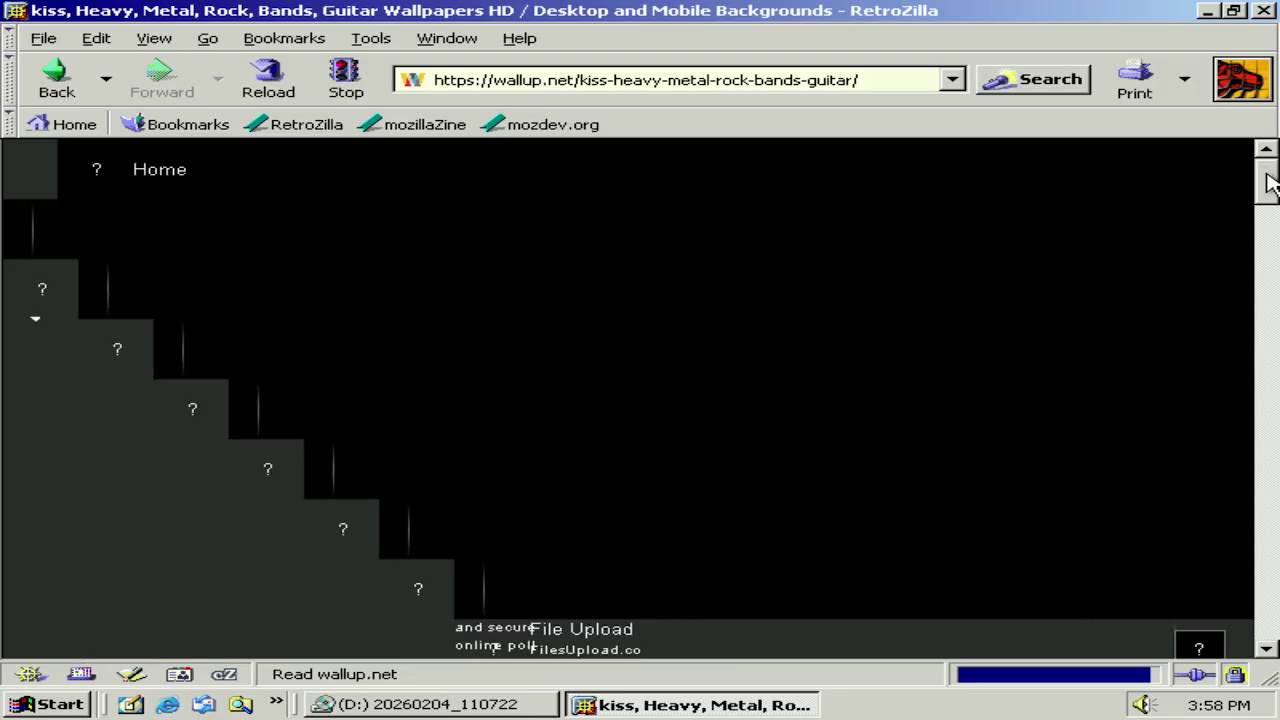
drag(1270, 183, 1268, 279)
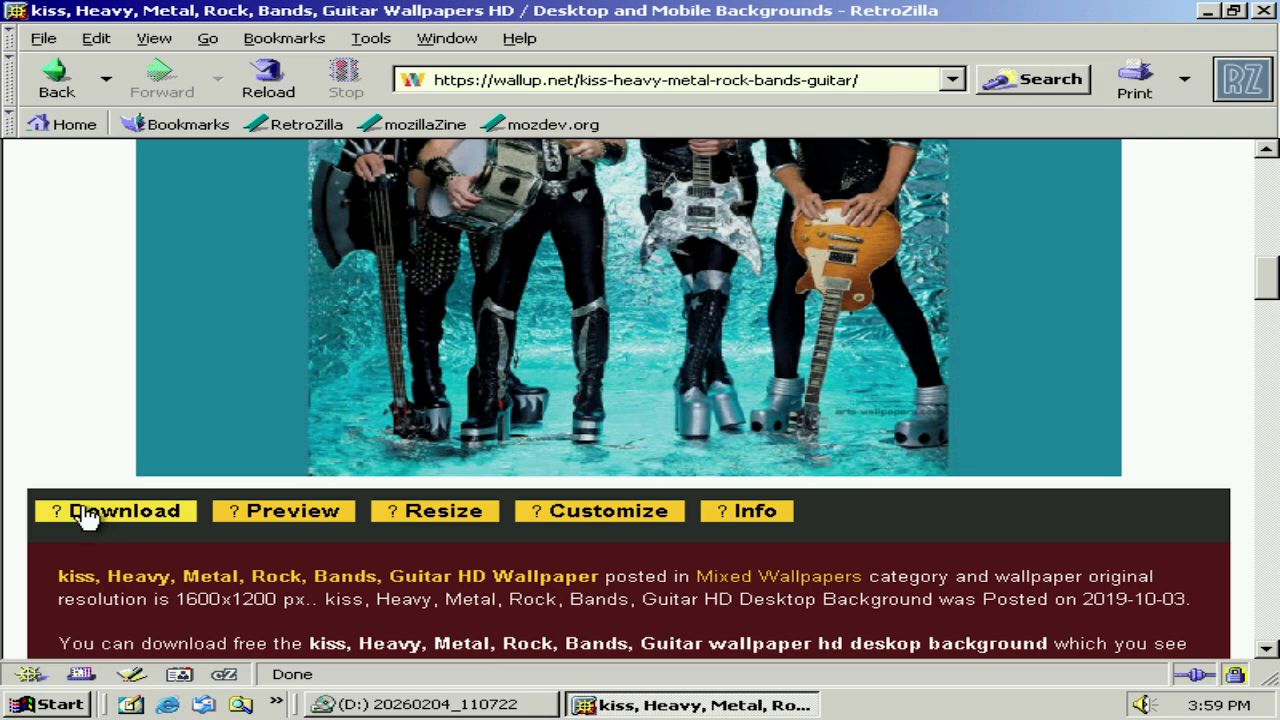
right_click(87, 516)
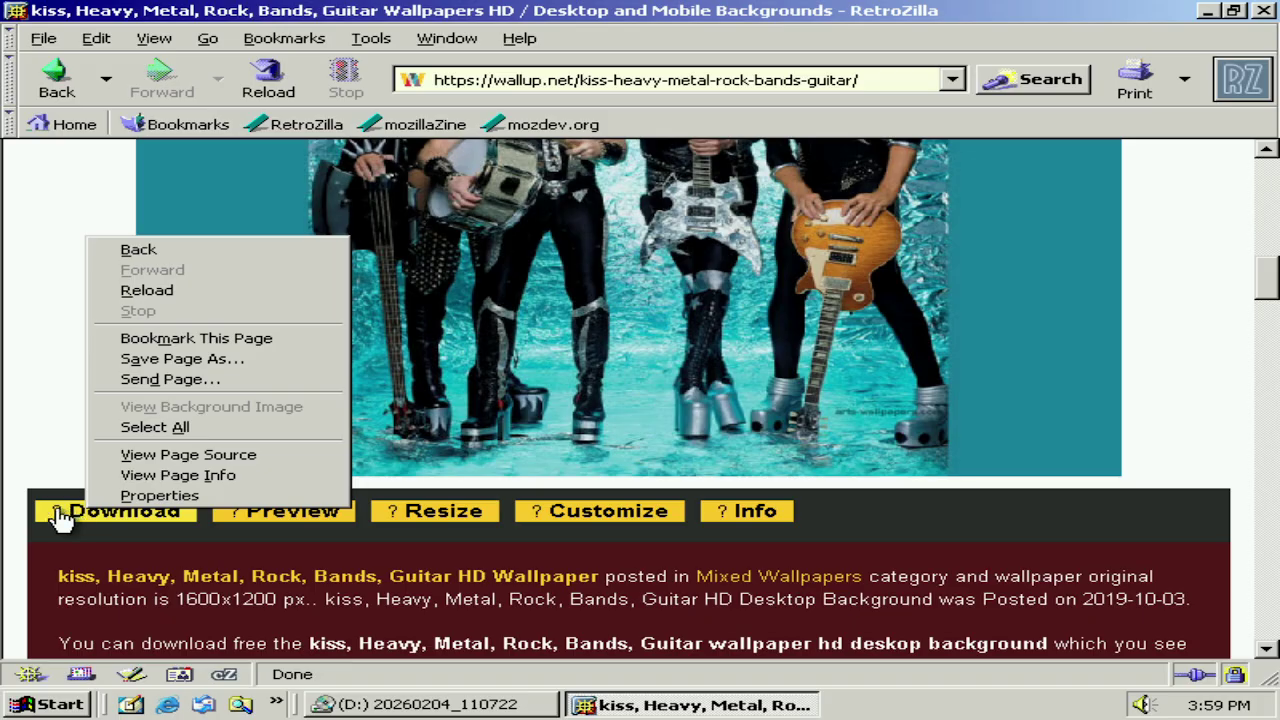
click(60, 516)
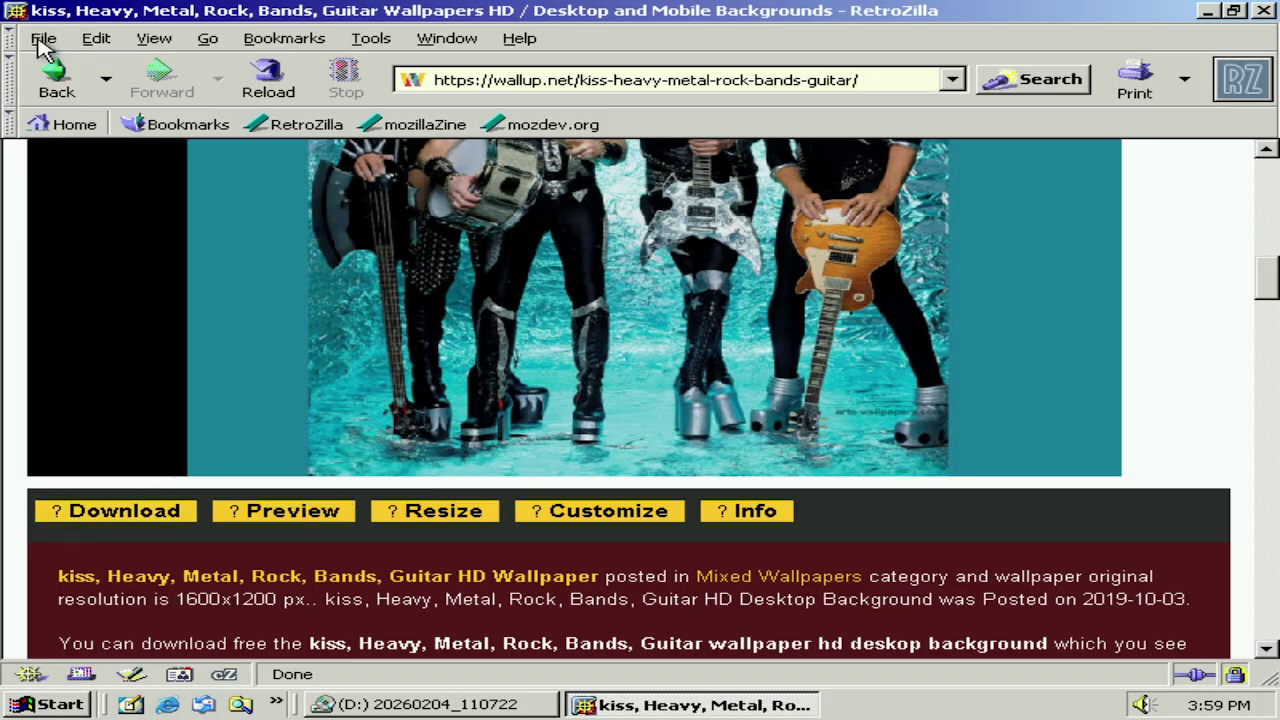
click(52, 90)
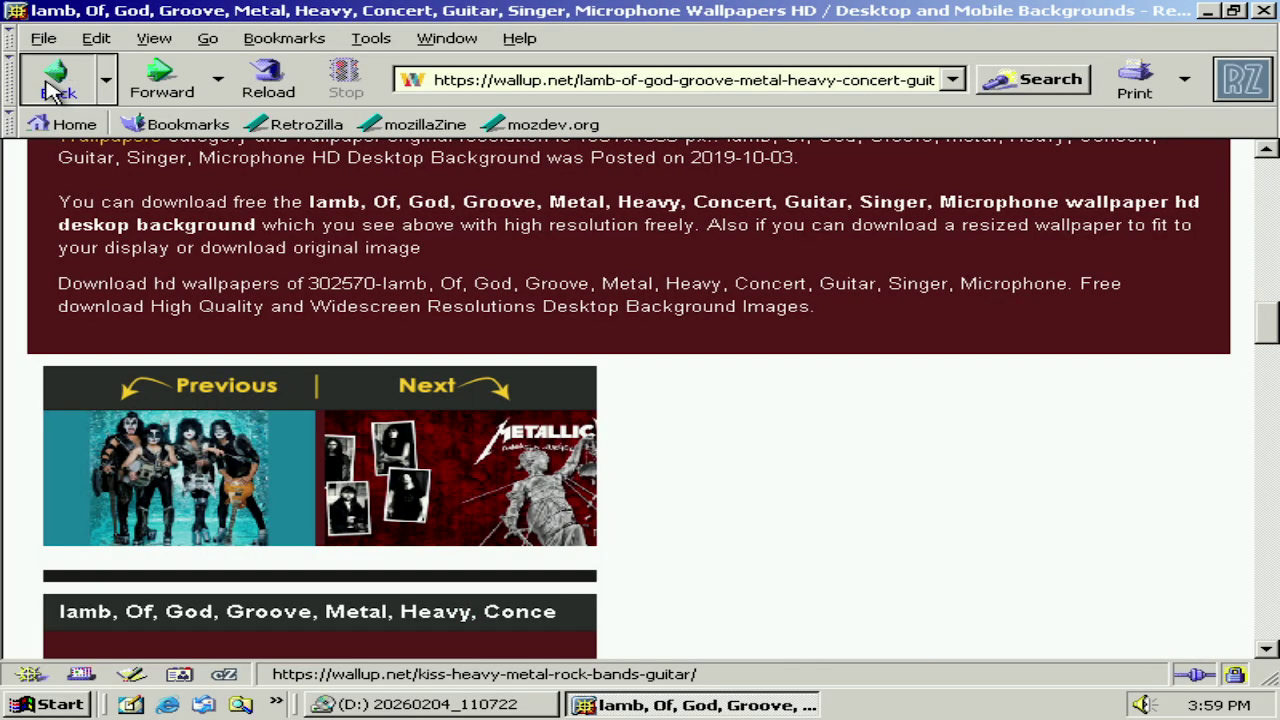
click(52, 90)
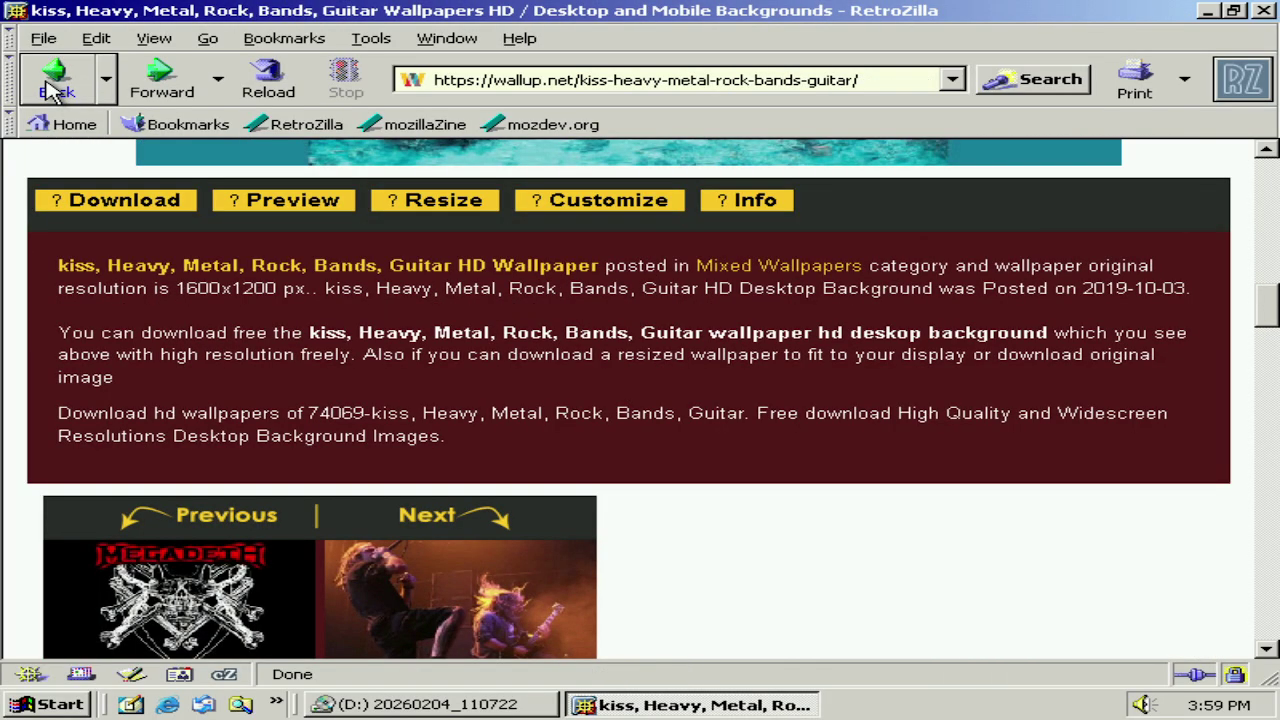
- Go back to the kiss band wallpapers results and open the KISS Band HD Wallpaper result
click(52, 90)
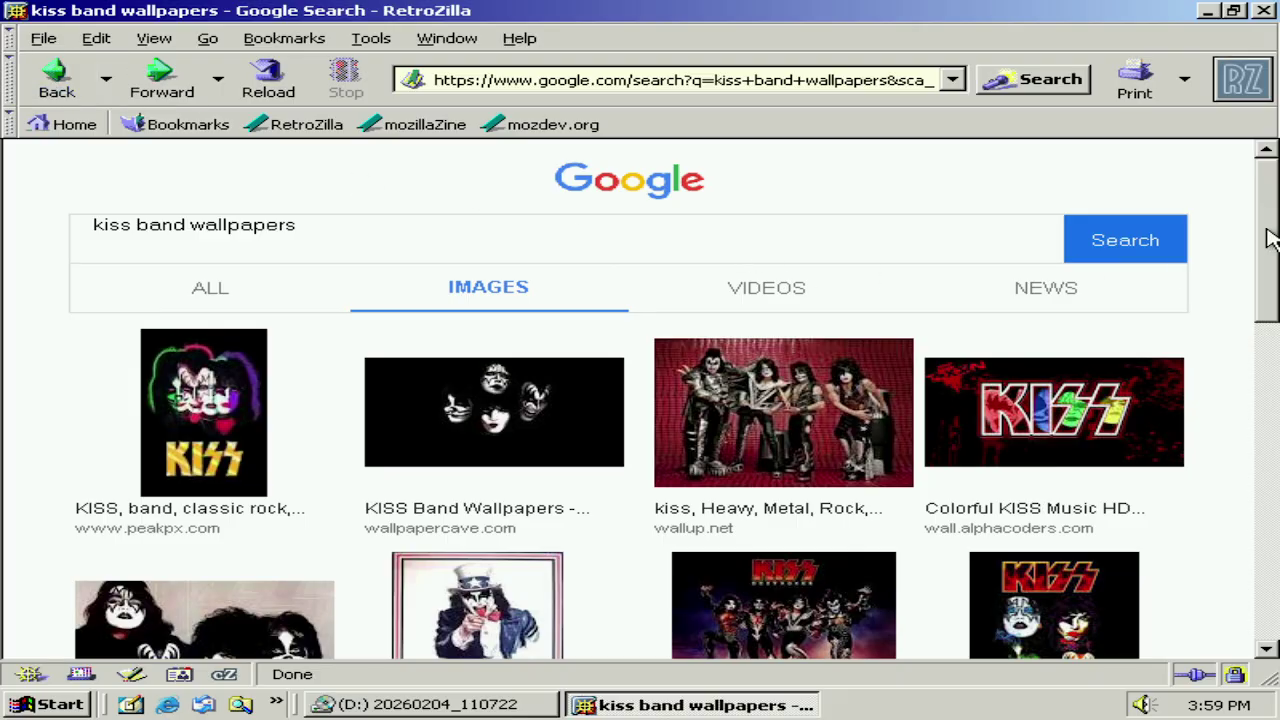
drag(1271, 237, 1278, 424)
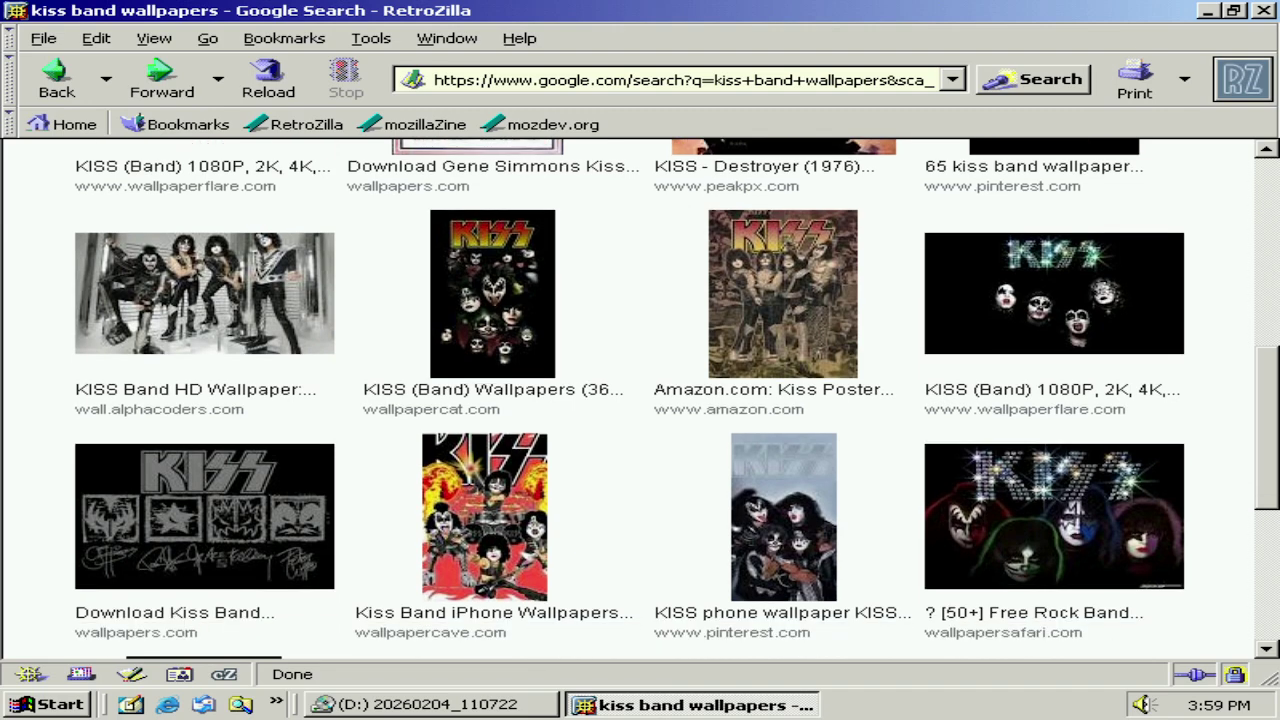
click(216, 276)
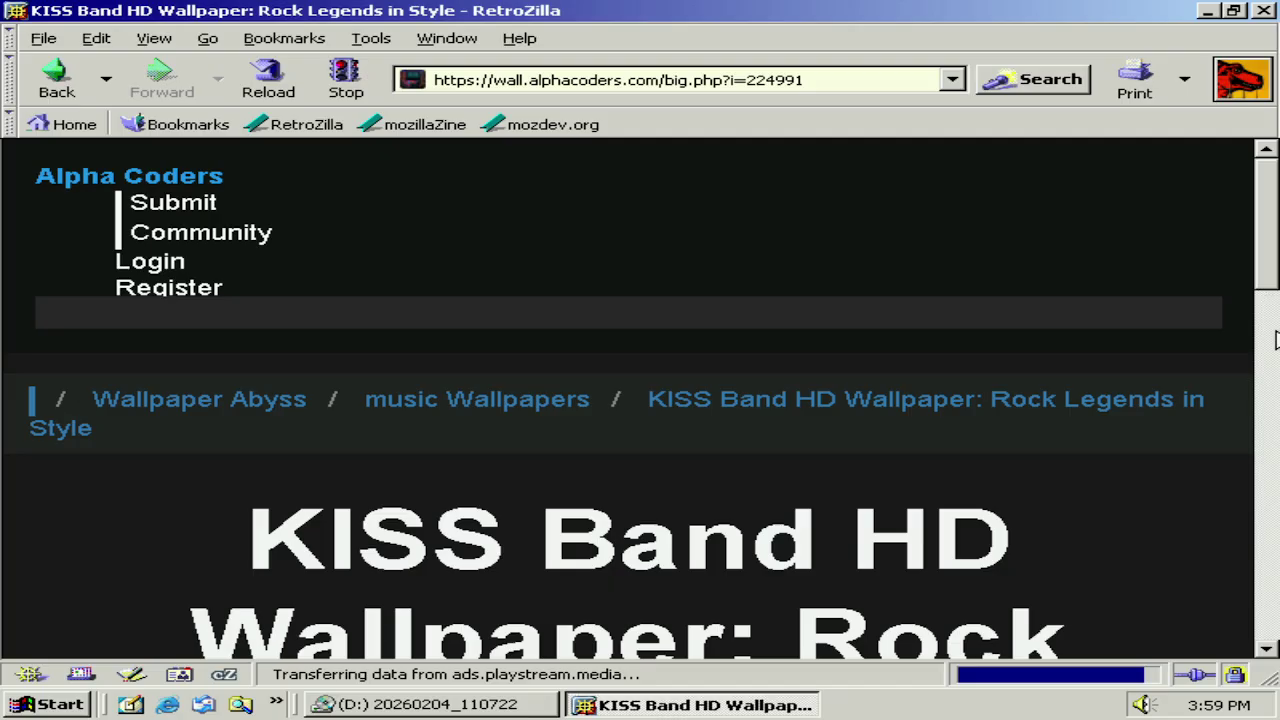
- Scroll the Alpha Coders page until the whole KISS band photo is in view
scroll(1260, 195, down, 8)
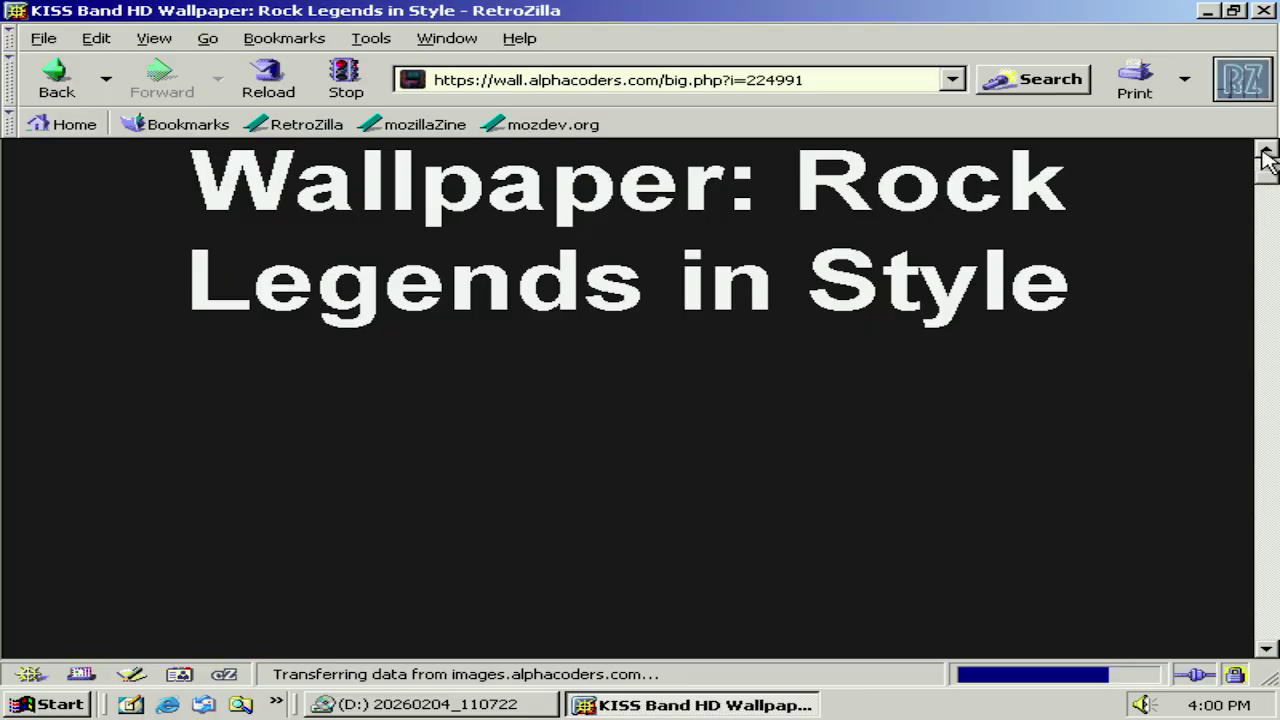
click(1266, 152)
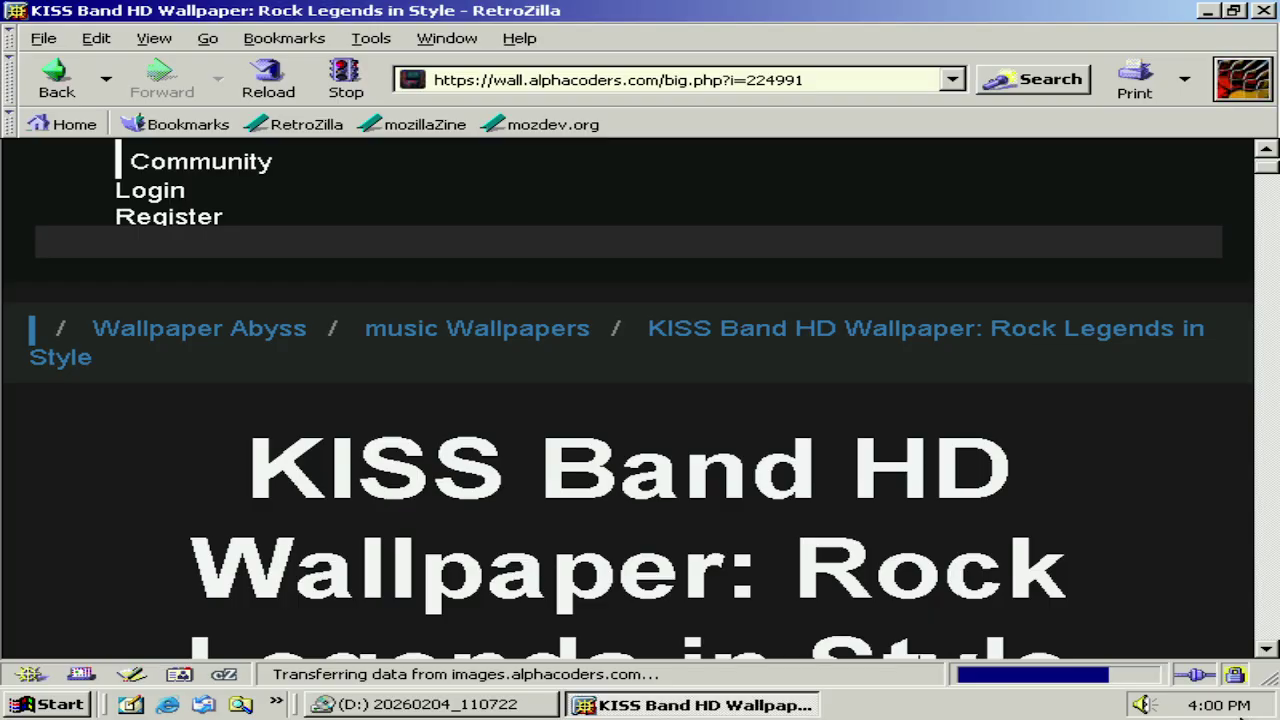
click(1266, 651)
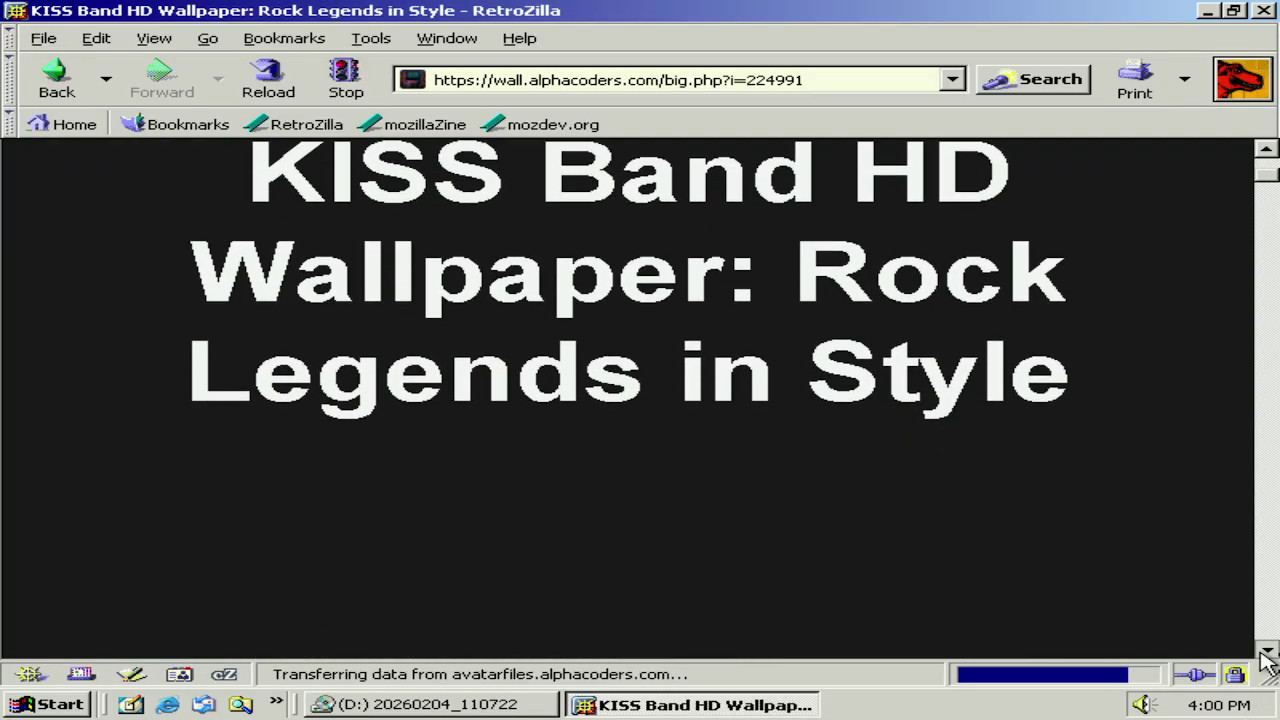
click(1266, 652)
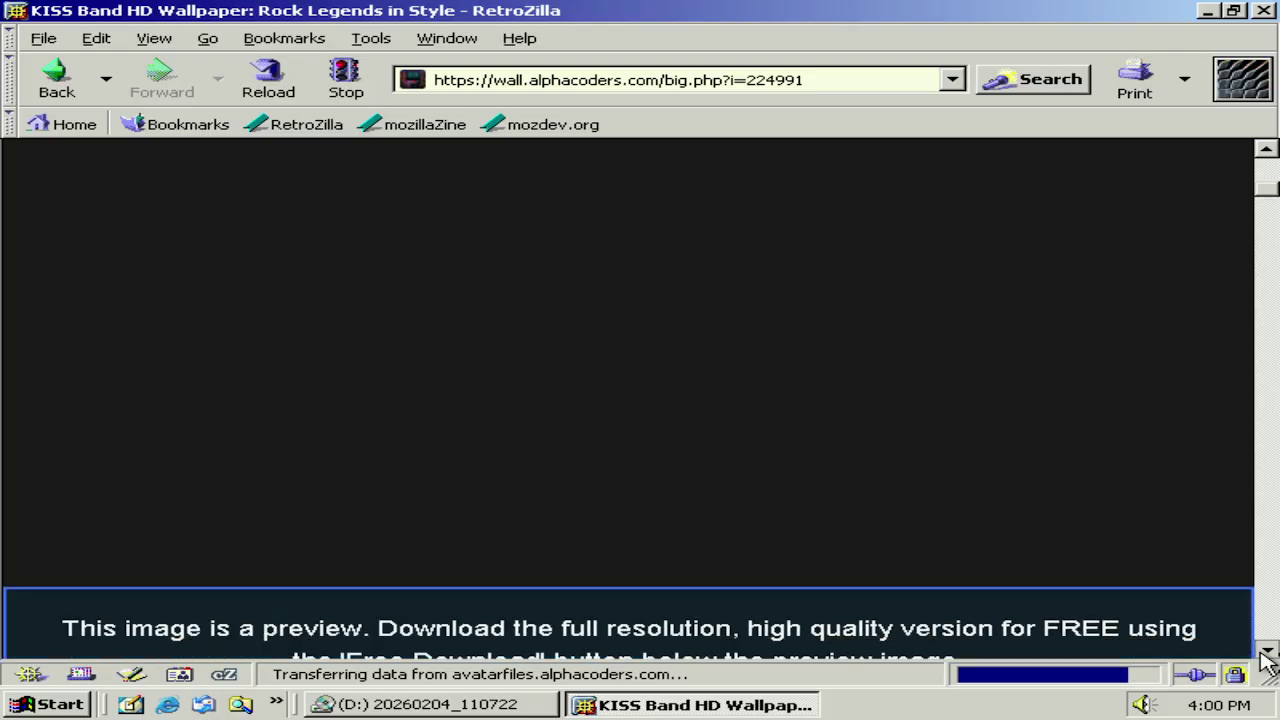
click(1266, 652)
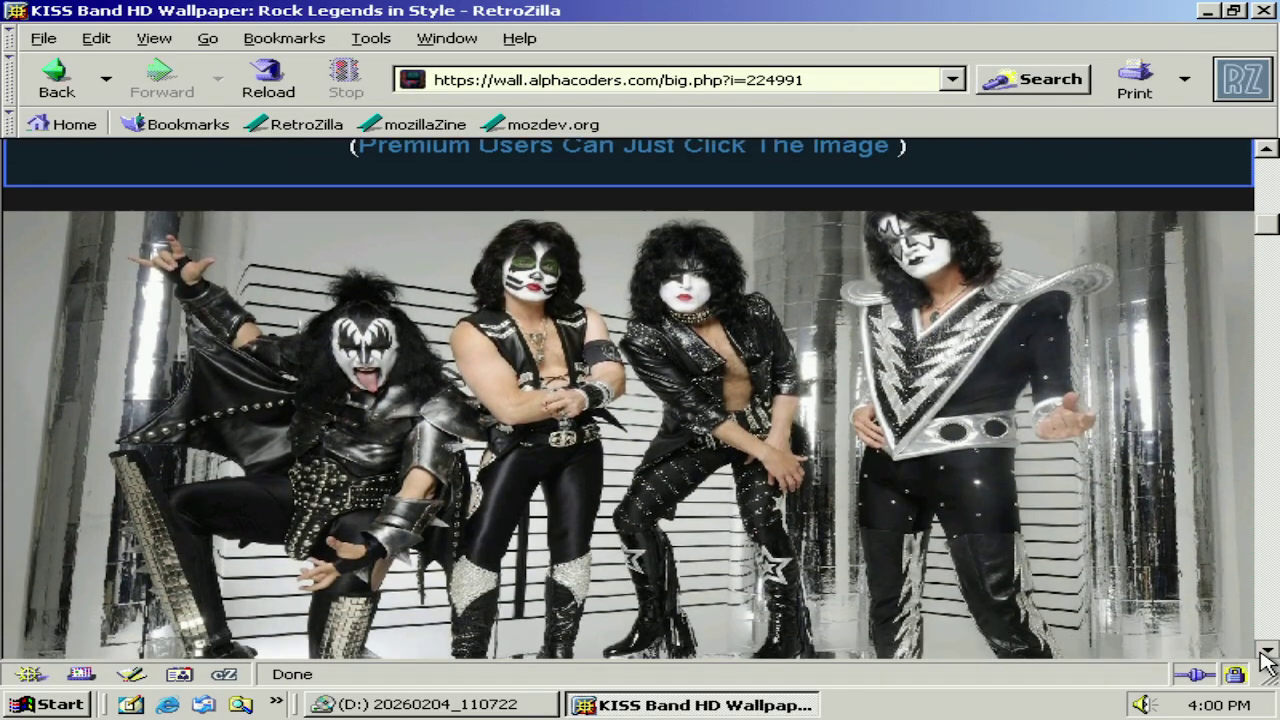
click(1266, 652)
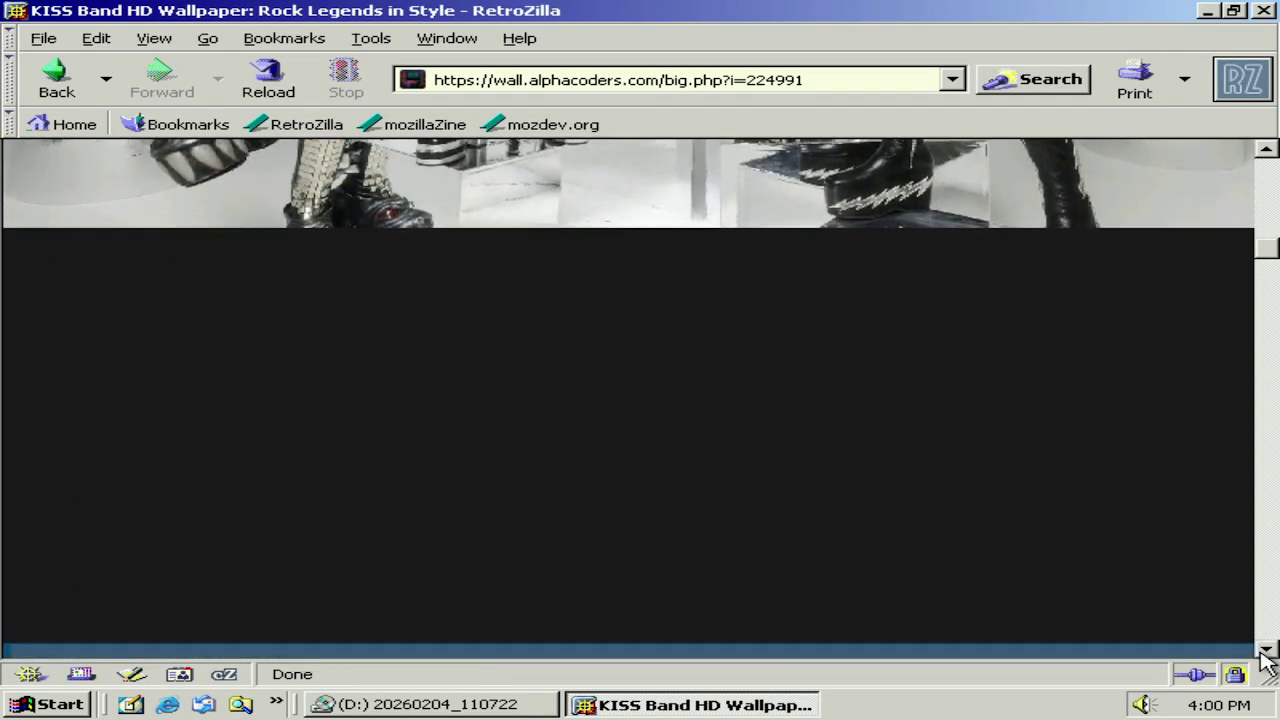
click(1267, 150)
click(1267, 150)
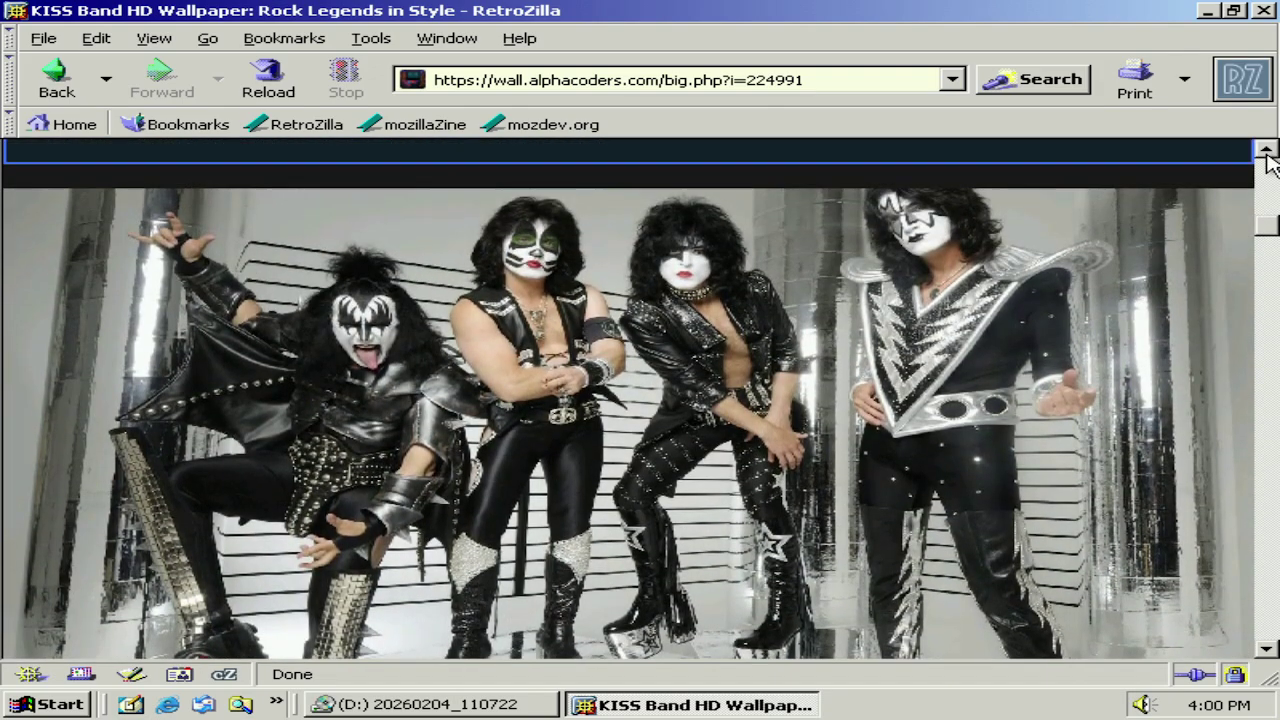
- Save the KISS band photo as thumb-1920-224991.jpg into My Documents
right_click(424, 390)
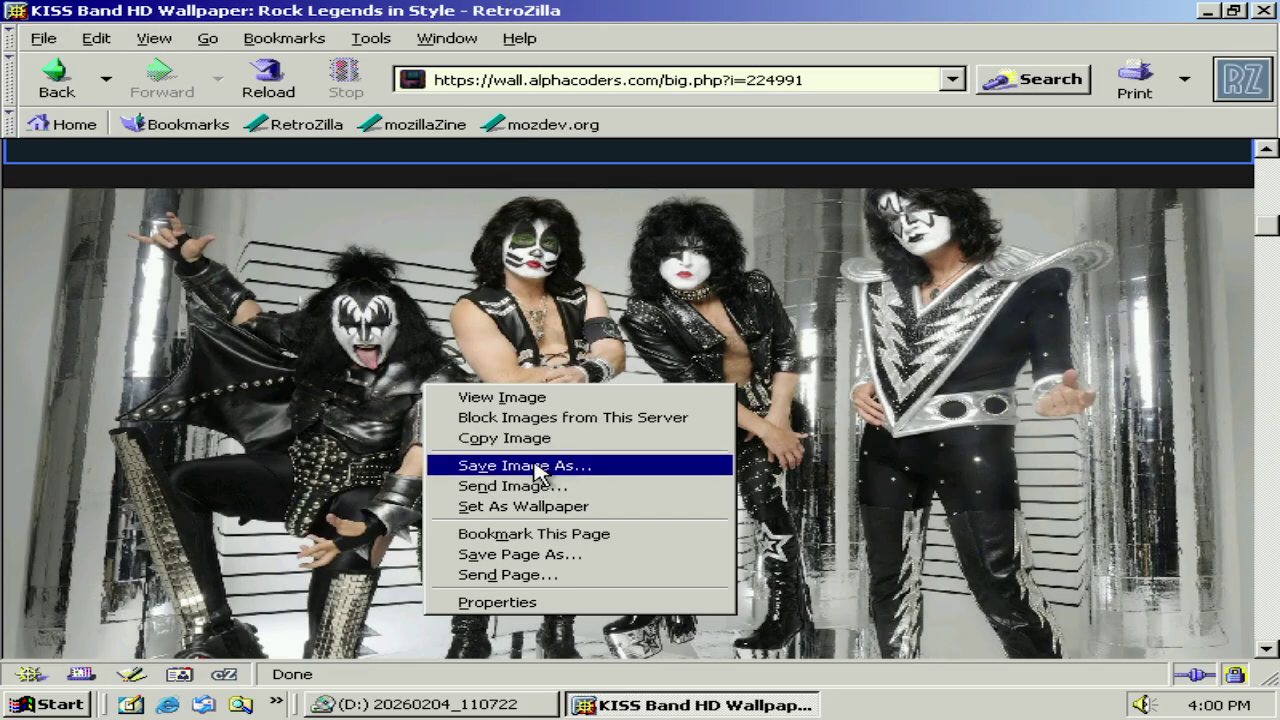
click(537, 466)
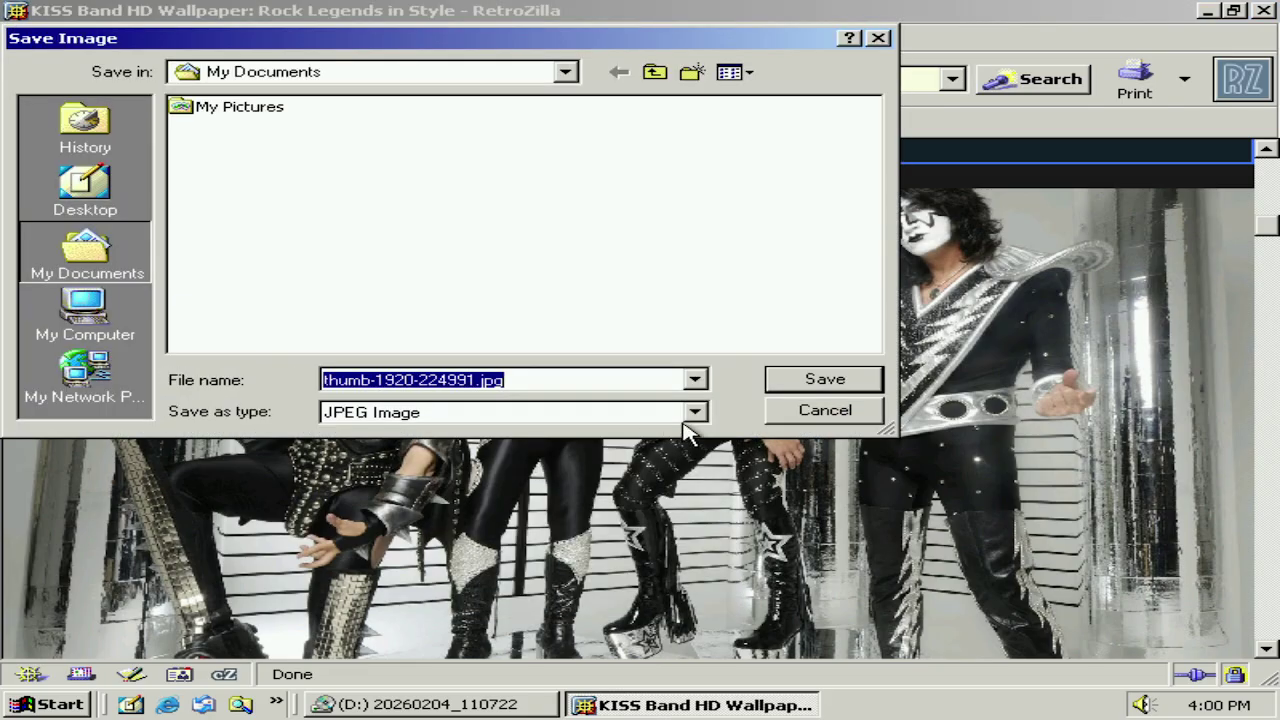
click(847, 381)
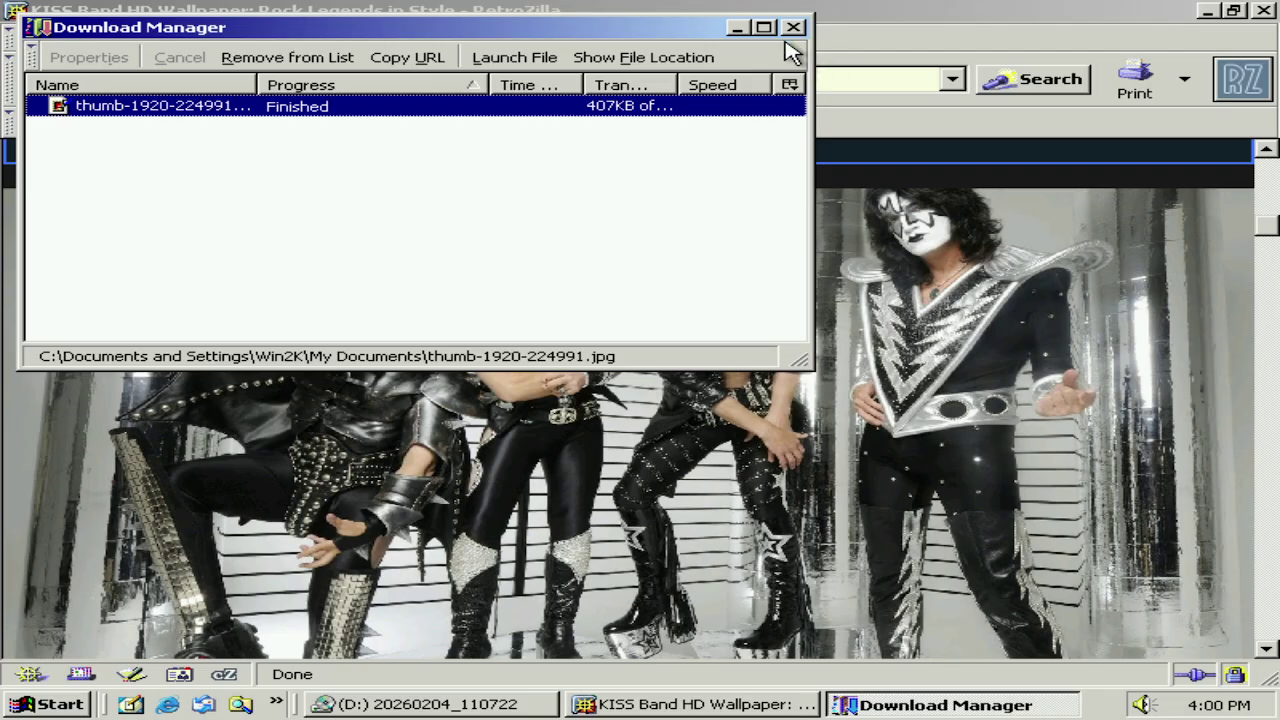
- Close the Download Manager, minimize RetroZilla and open My Documents from the desktop
click(791, 28)
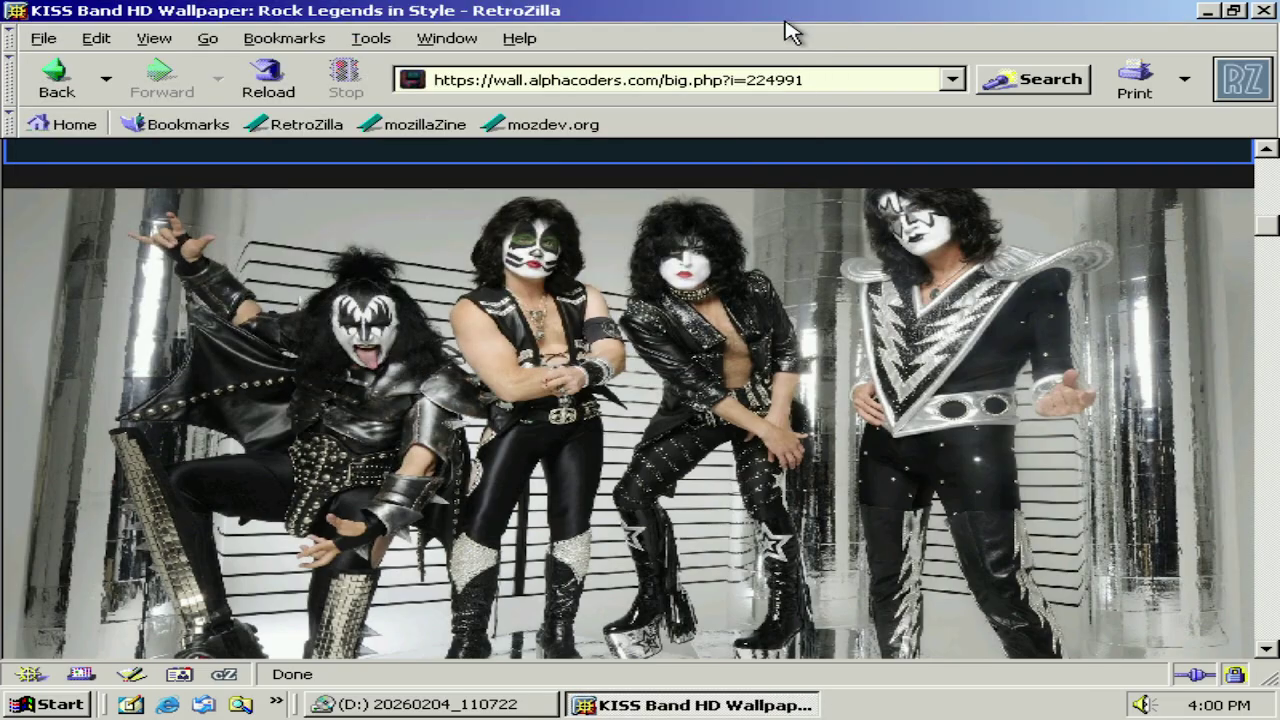
click(1209, 12)
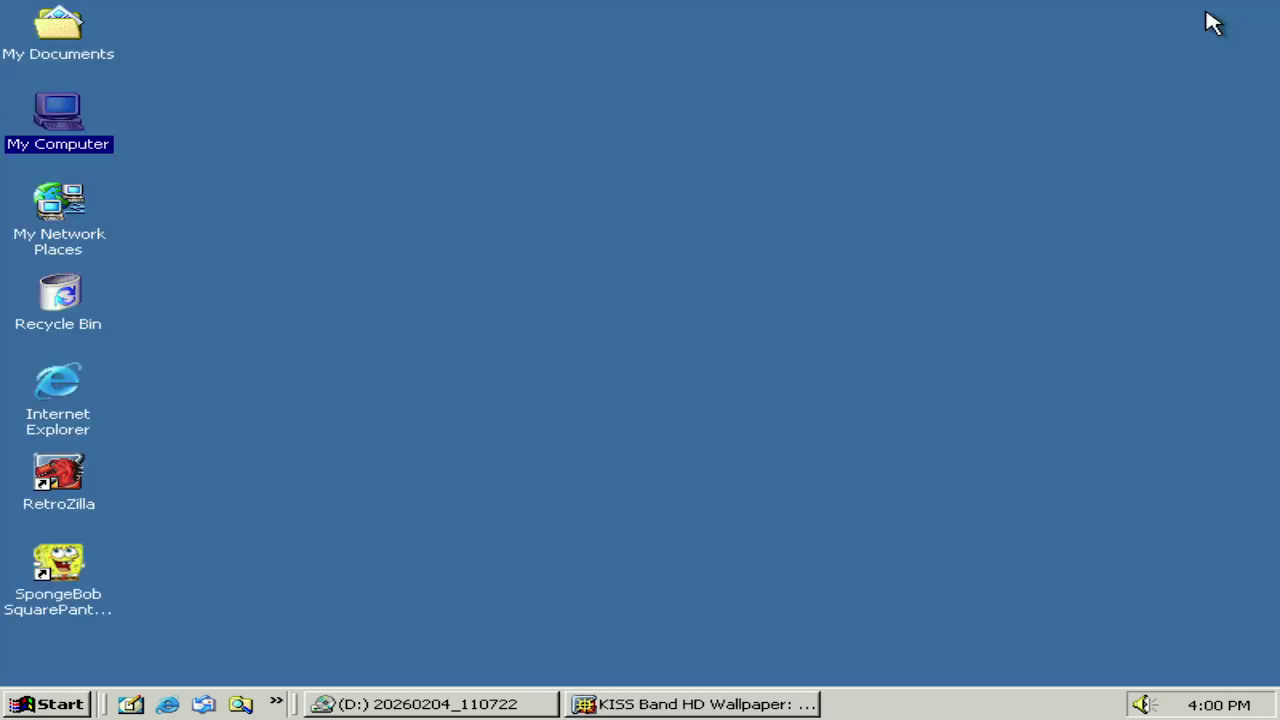
double_click(44, 54)
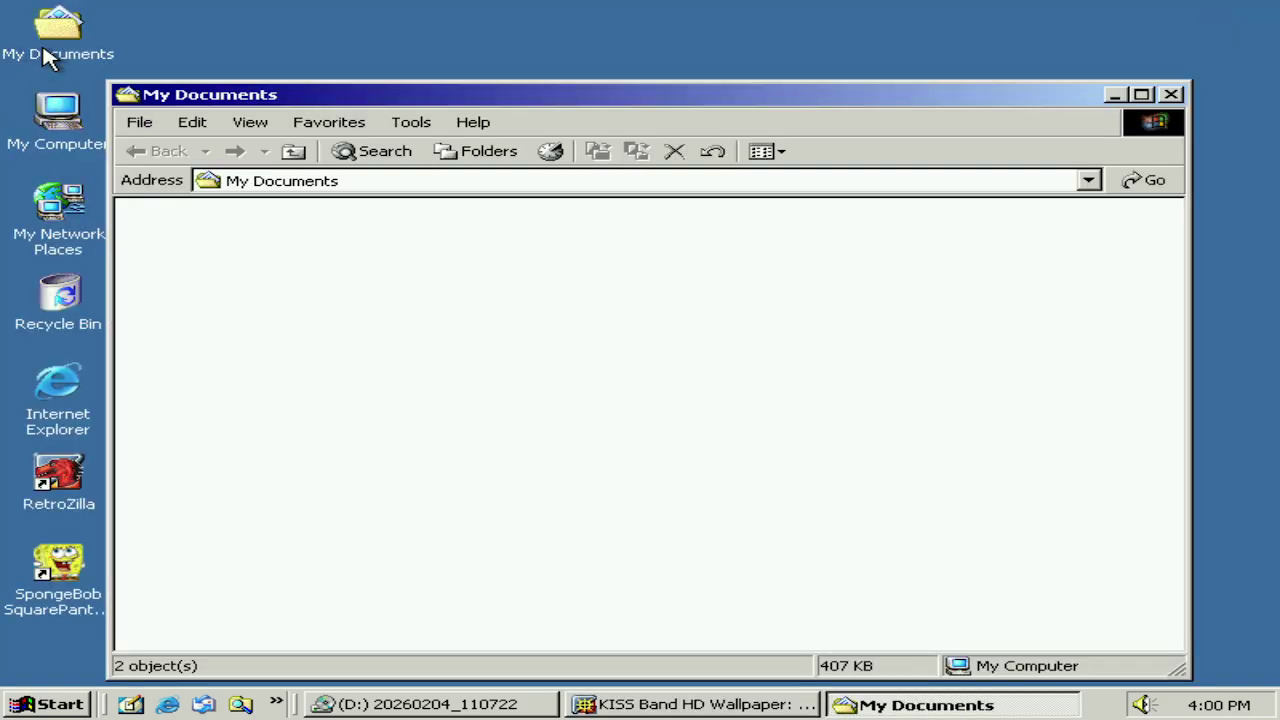
- Open thumb-1920-224991.jpg, set it as the desktop background, then close Internet Explorer and My Documents
click(588, 256)
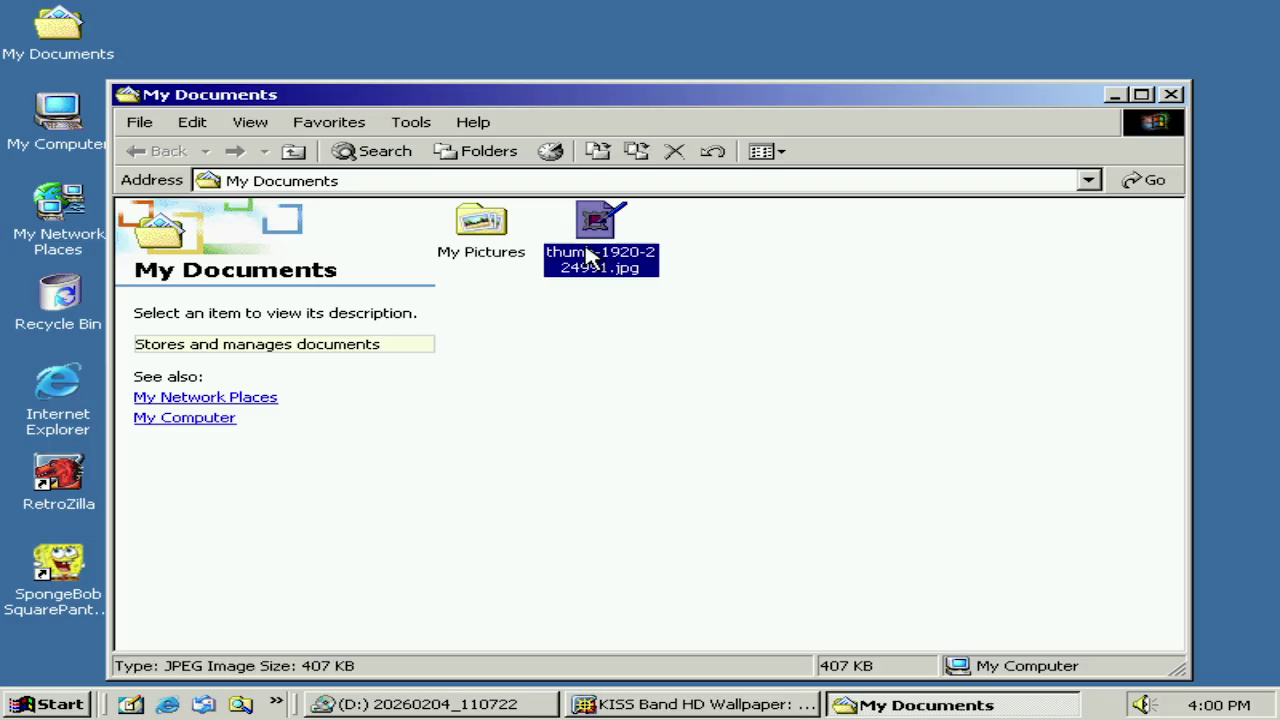
right_click(588, 256)
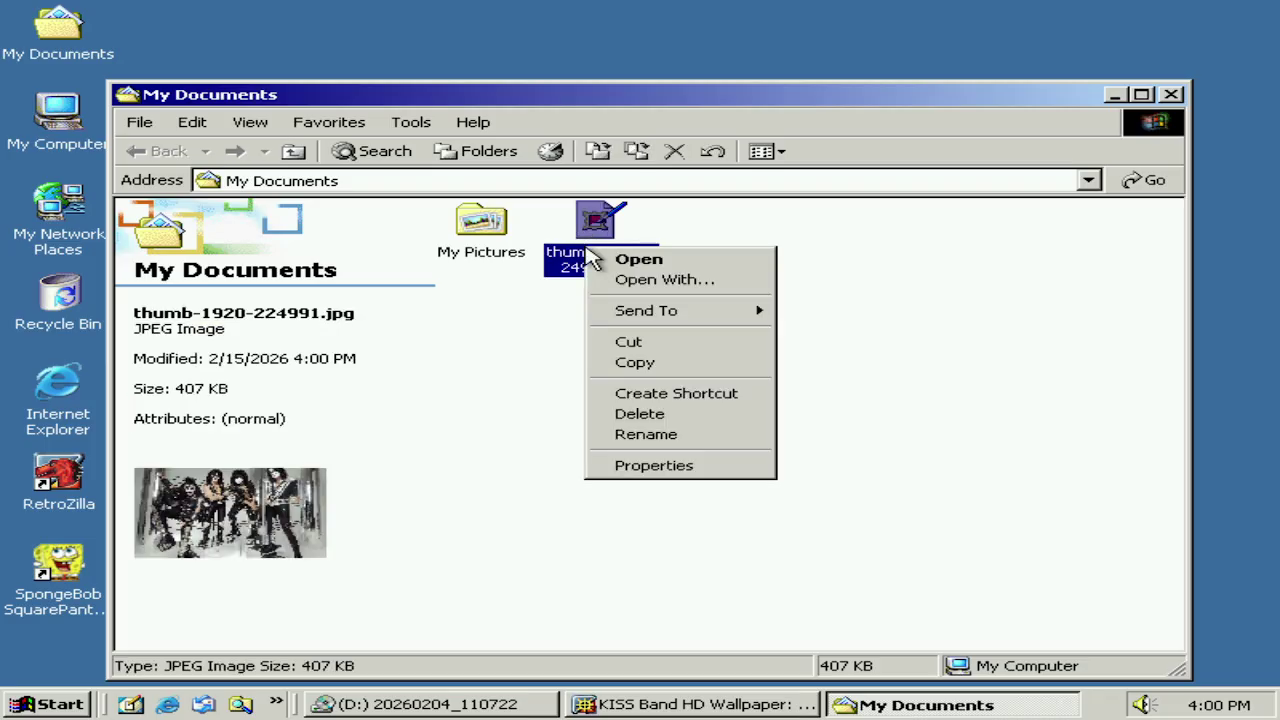
double_click(596, 230)
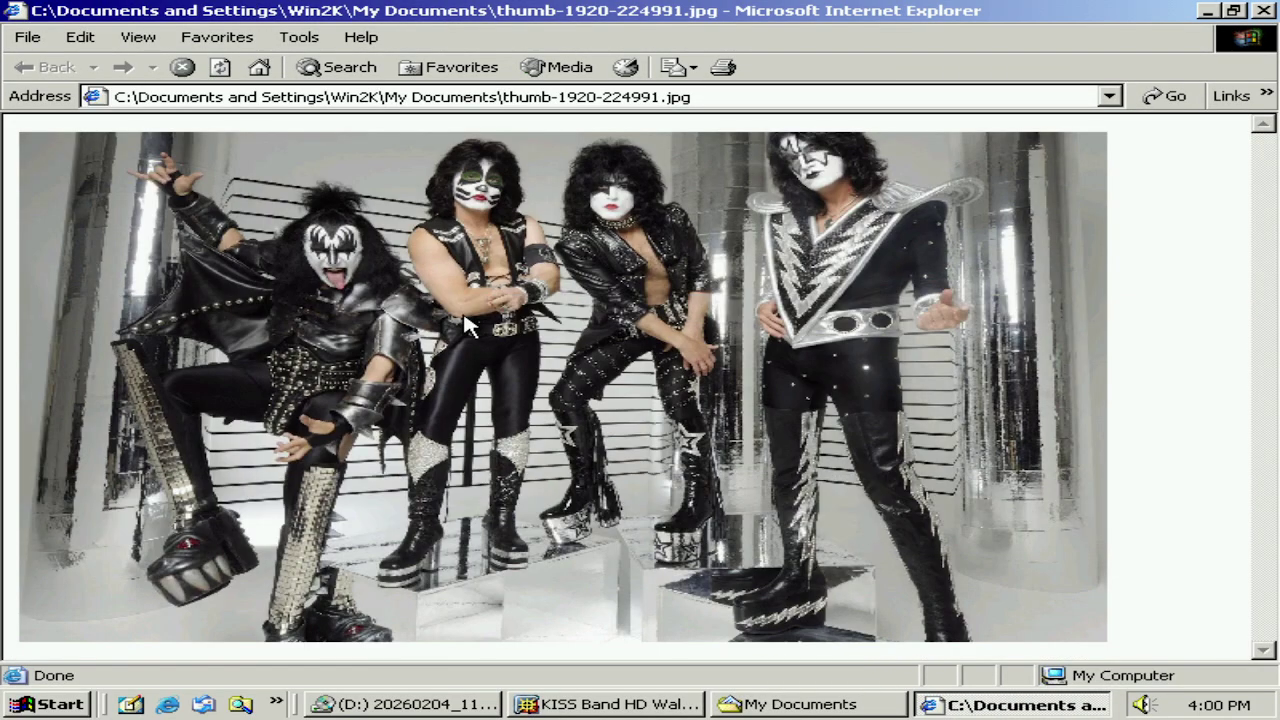
right_click(465, 325)
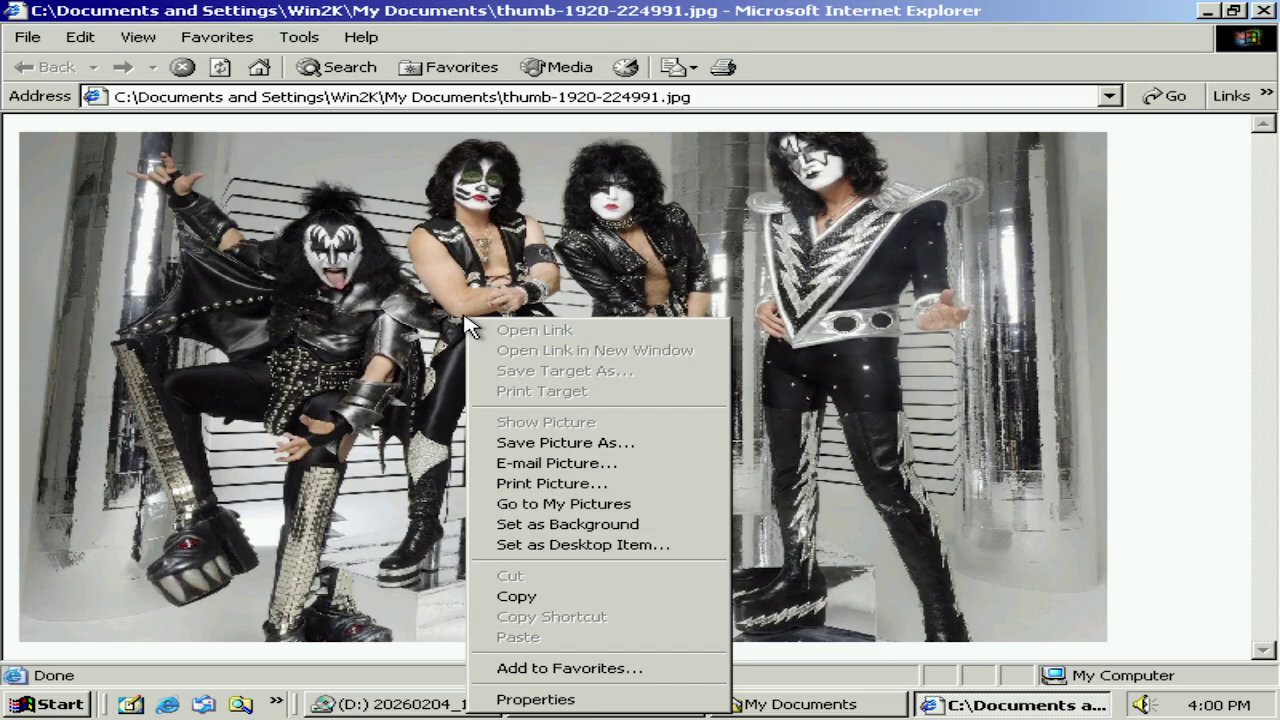
click(575, 527)
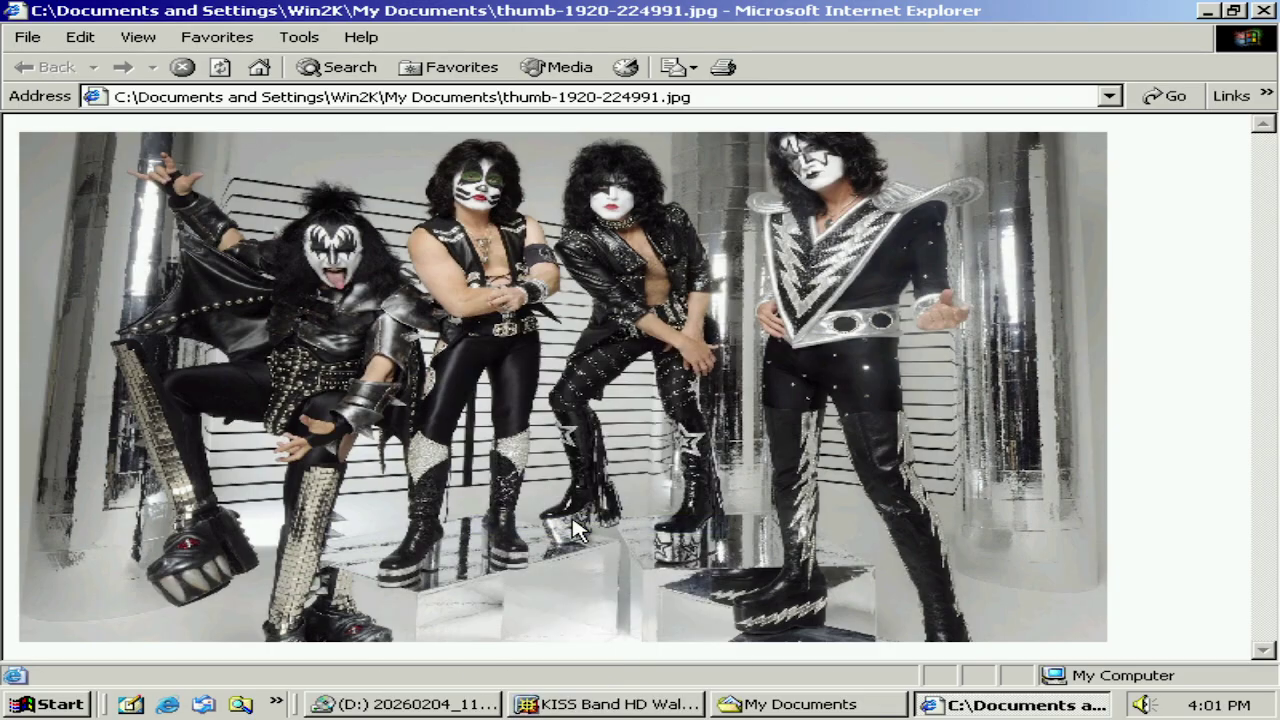
click(1263, 10)
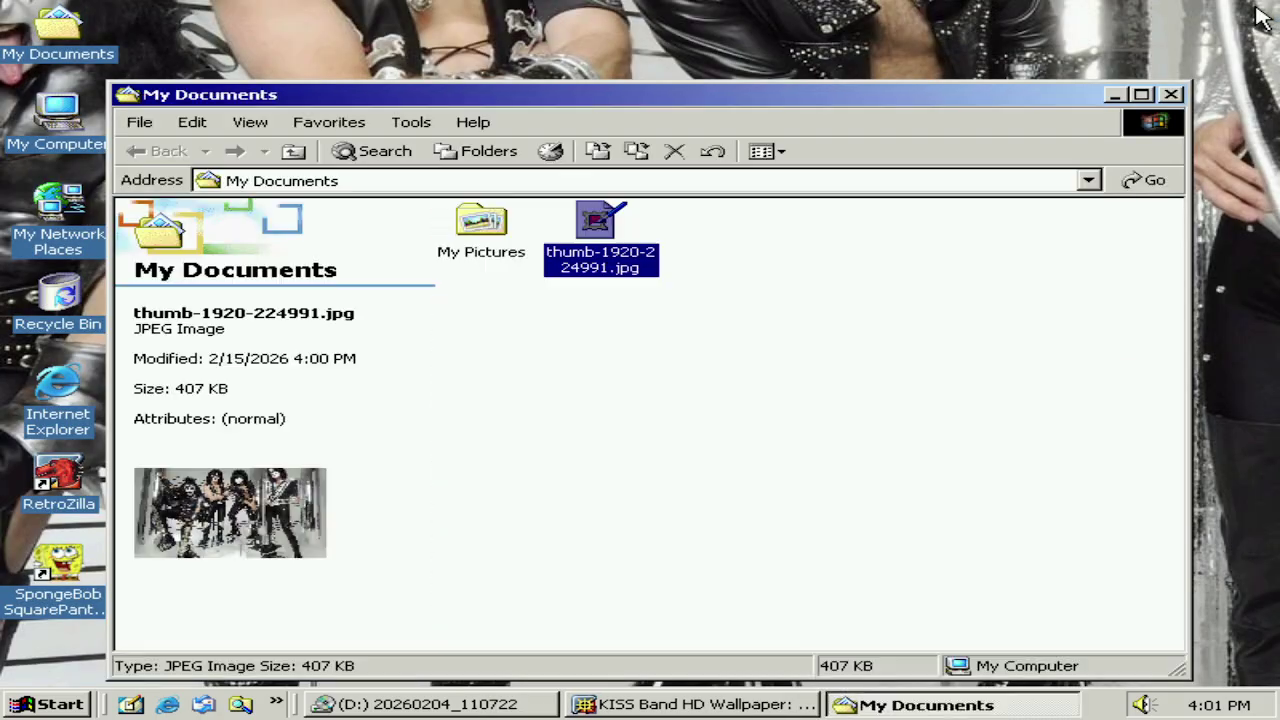
click(1172, 95)
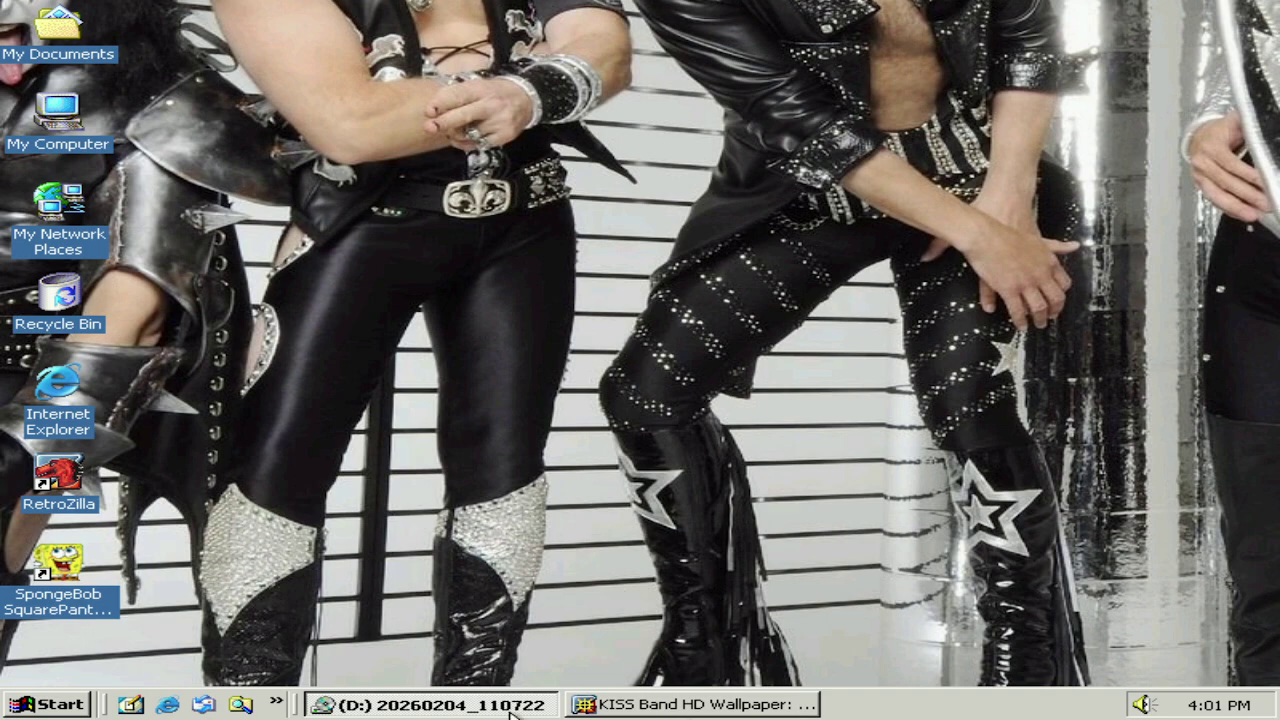
- Restore RetroZilla, refine the image search to KISS rock and roll over, and open the peakpx result
click(697, 706)
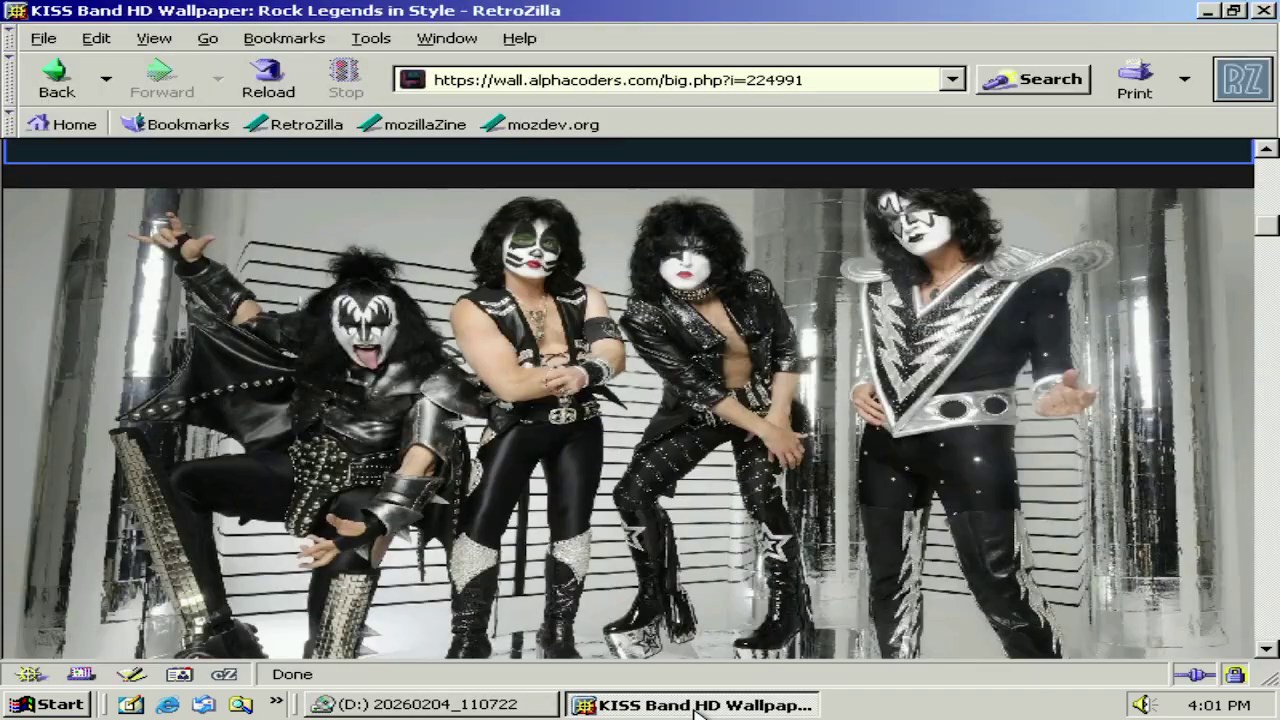
click(56, 74)
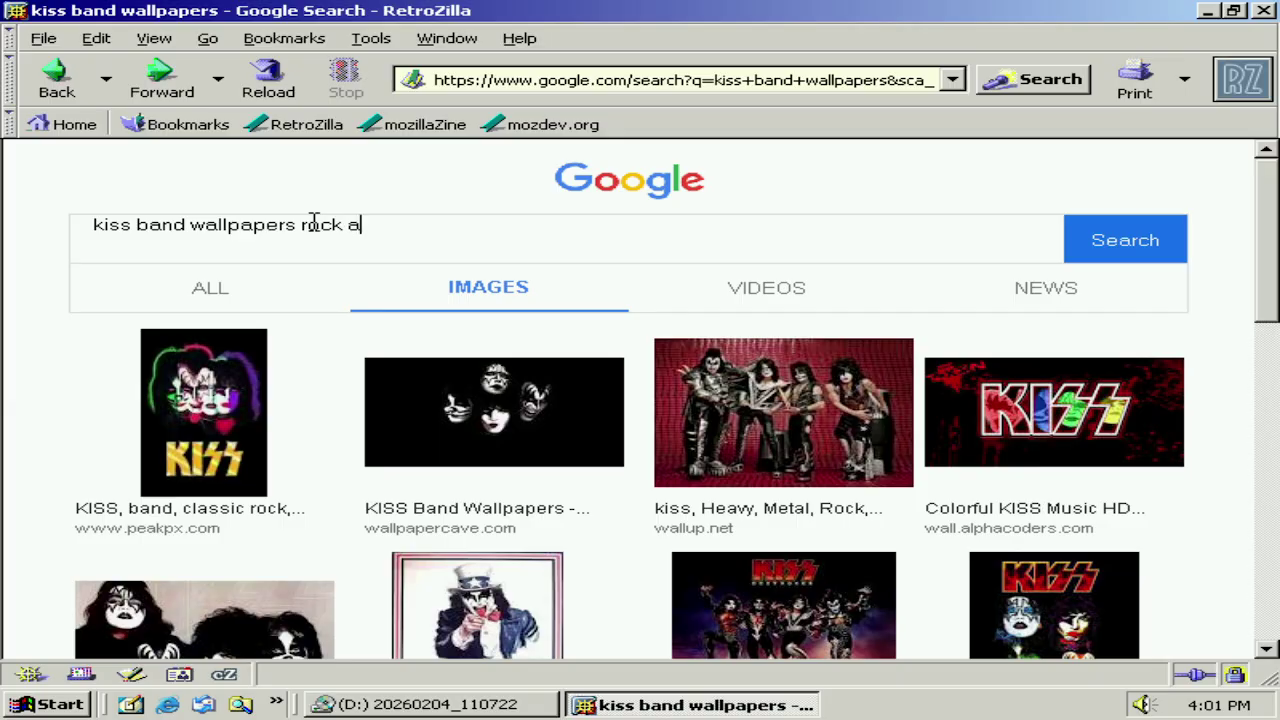
text(nd roll over)
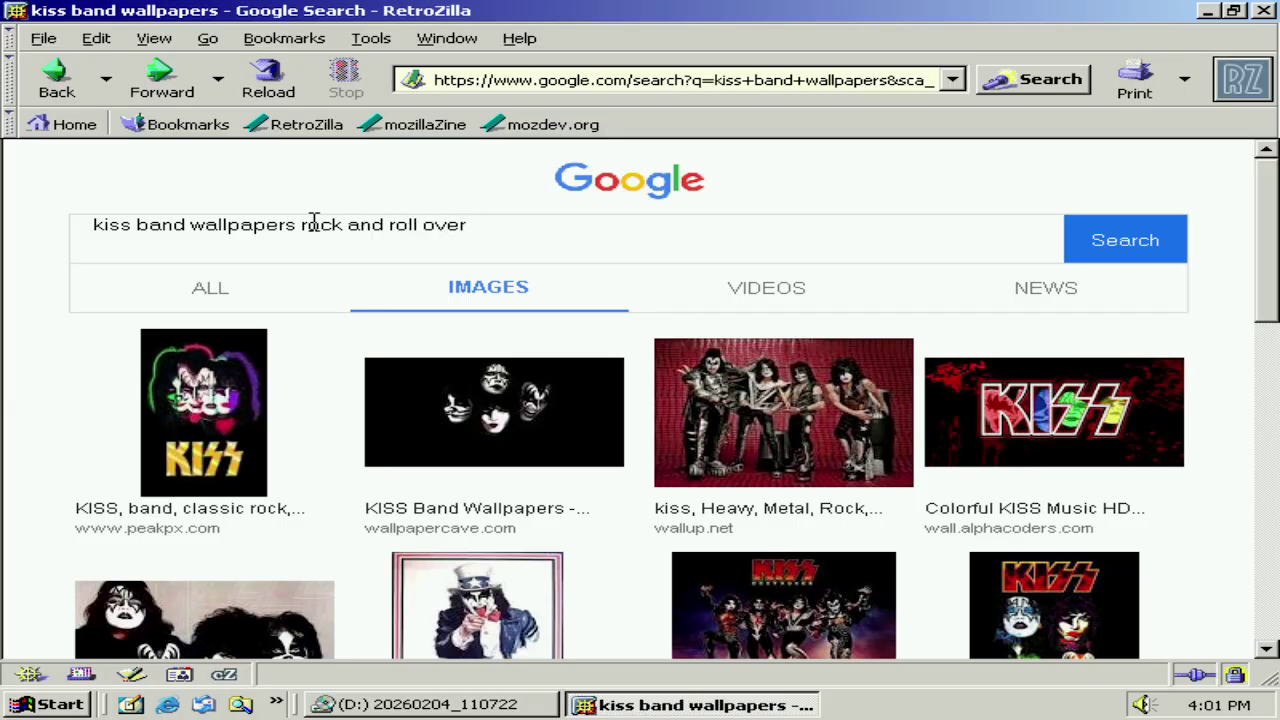
key(Return)
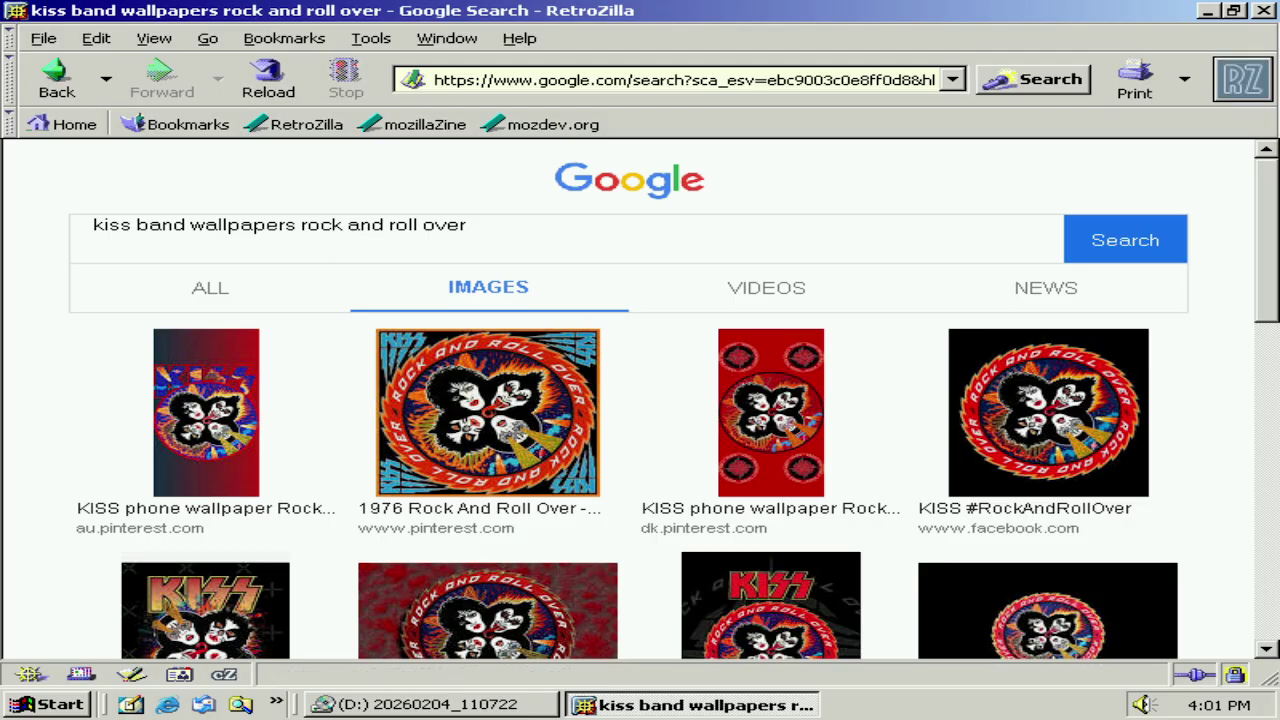
scroll(403, 546, down, 3)
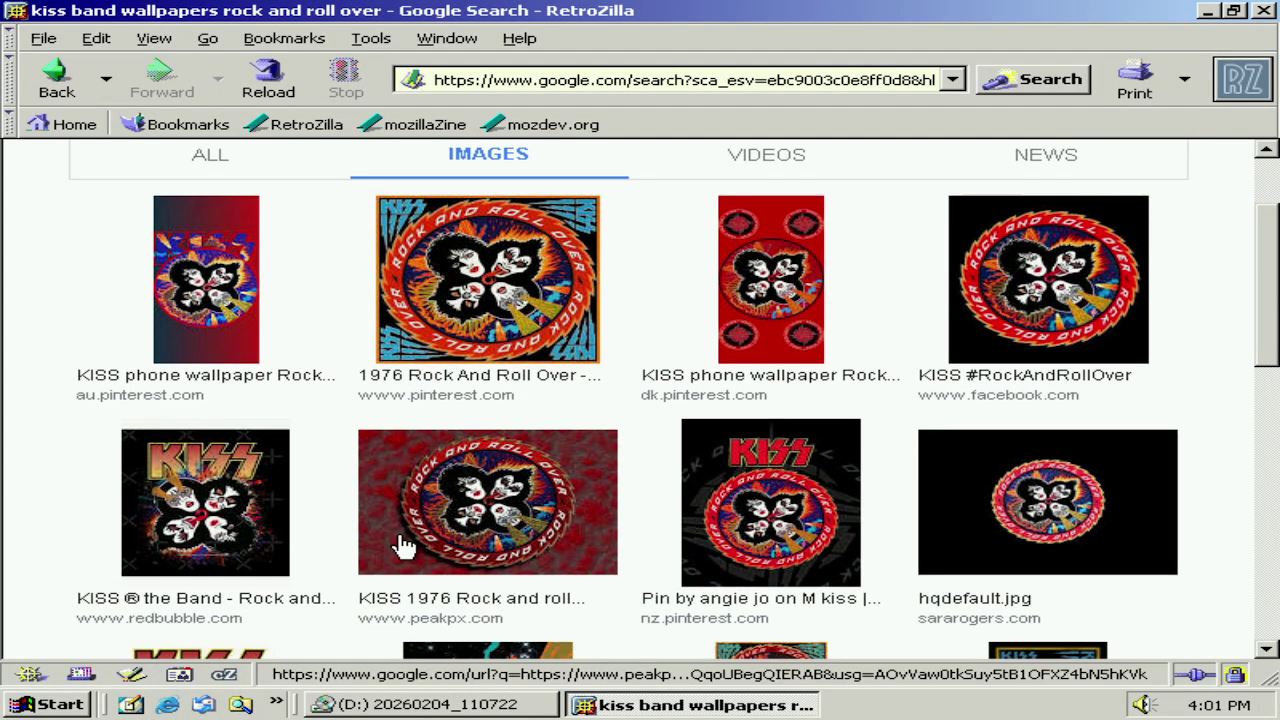
click(405, 546)
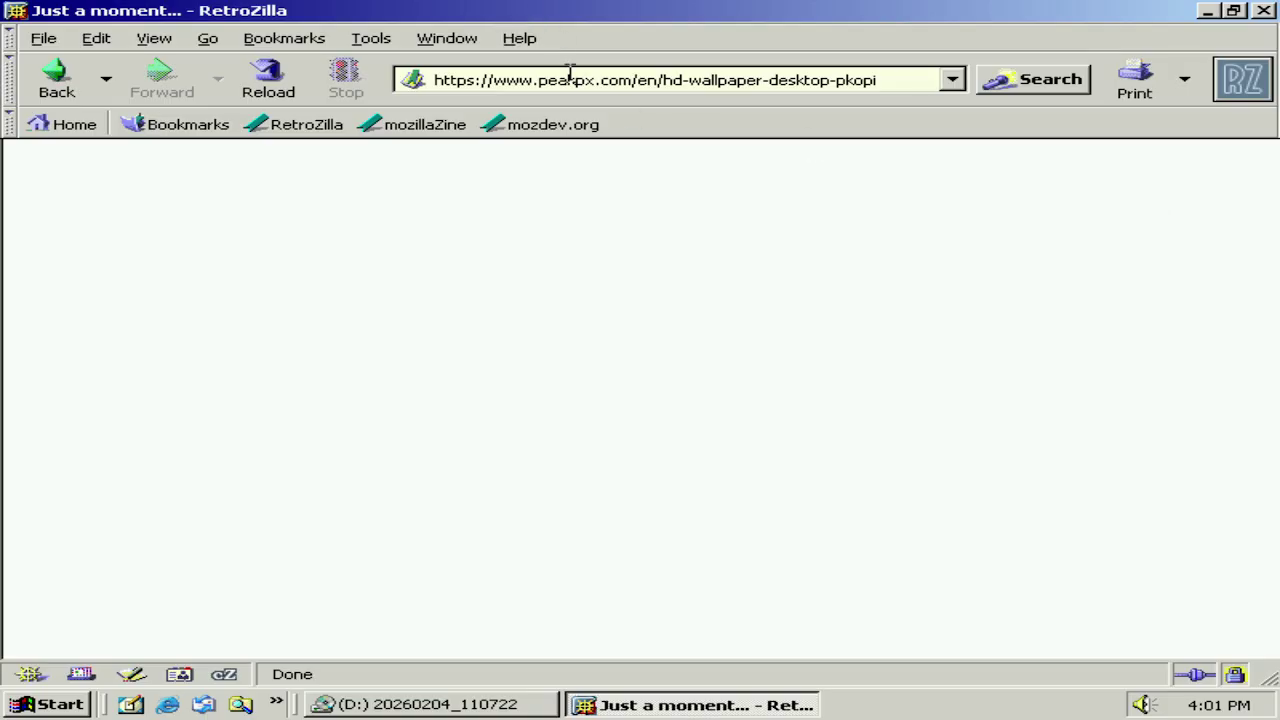
- Retry the stalled peakpx KISS 1976 page, then return to the Google image results
click(272, 90)
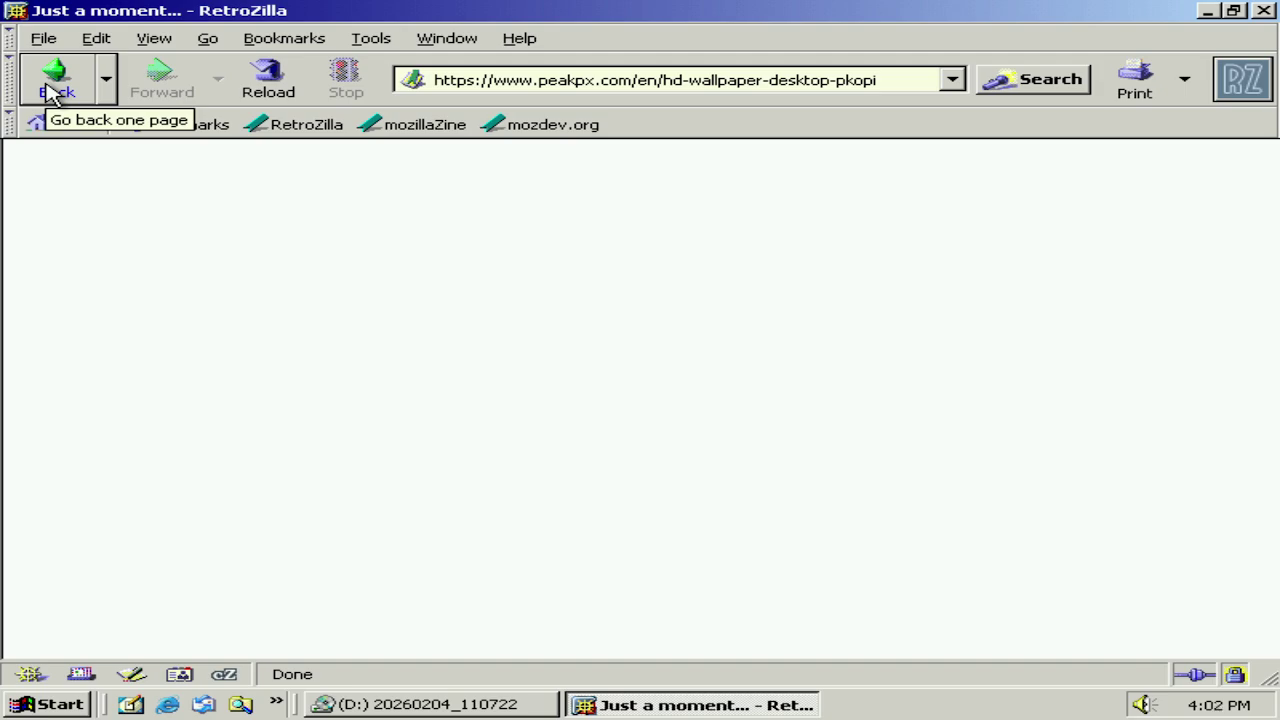
click(52, 96)
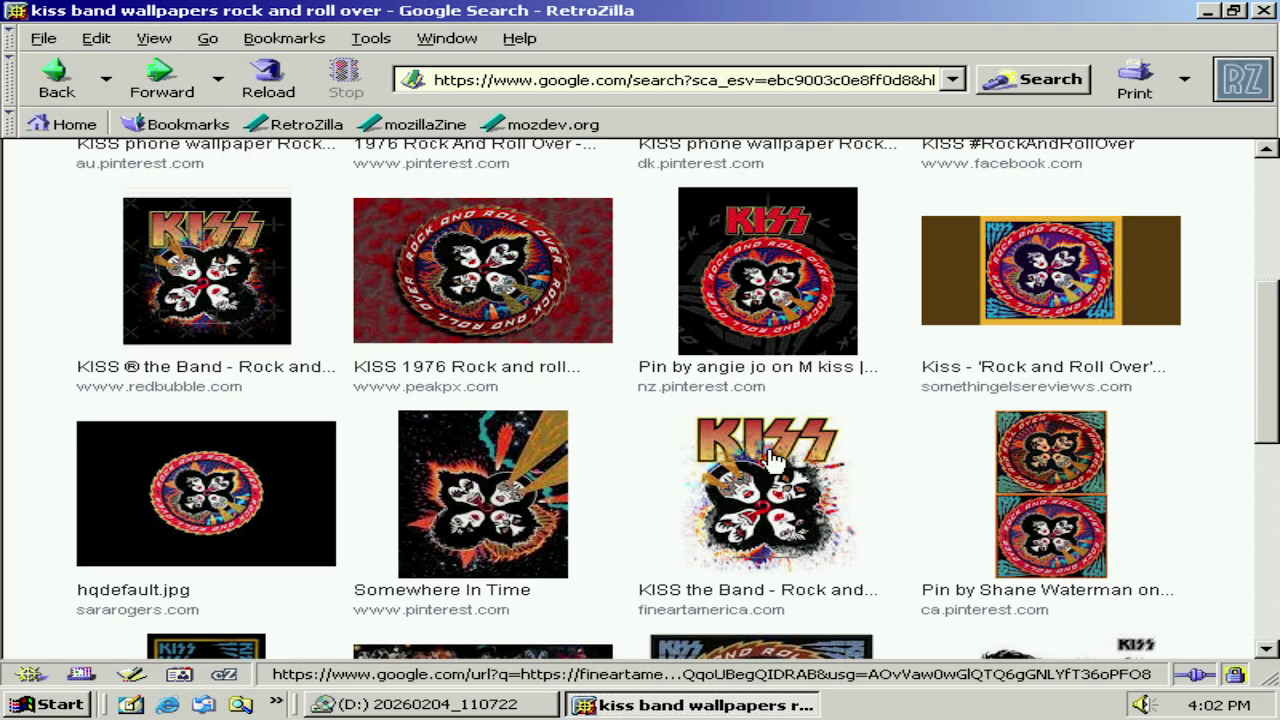
click(455, 268)
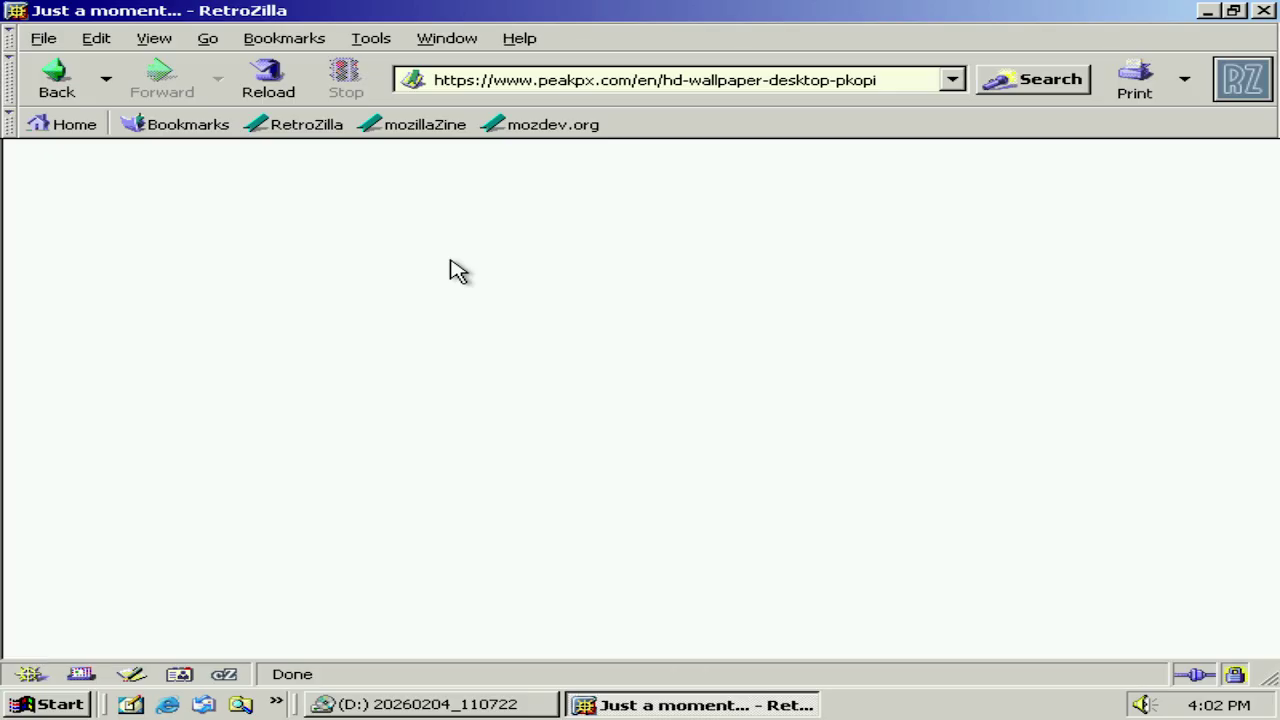
click(47, 92)
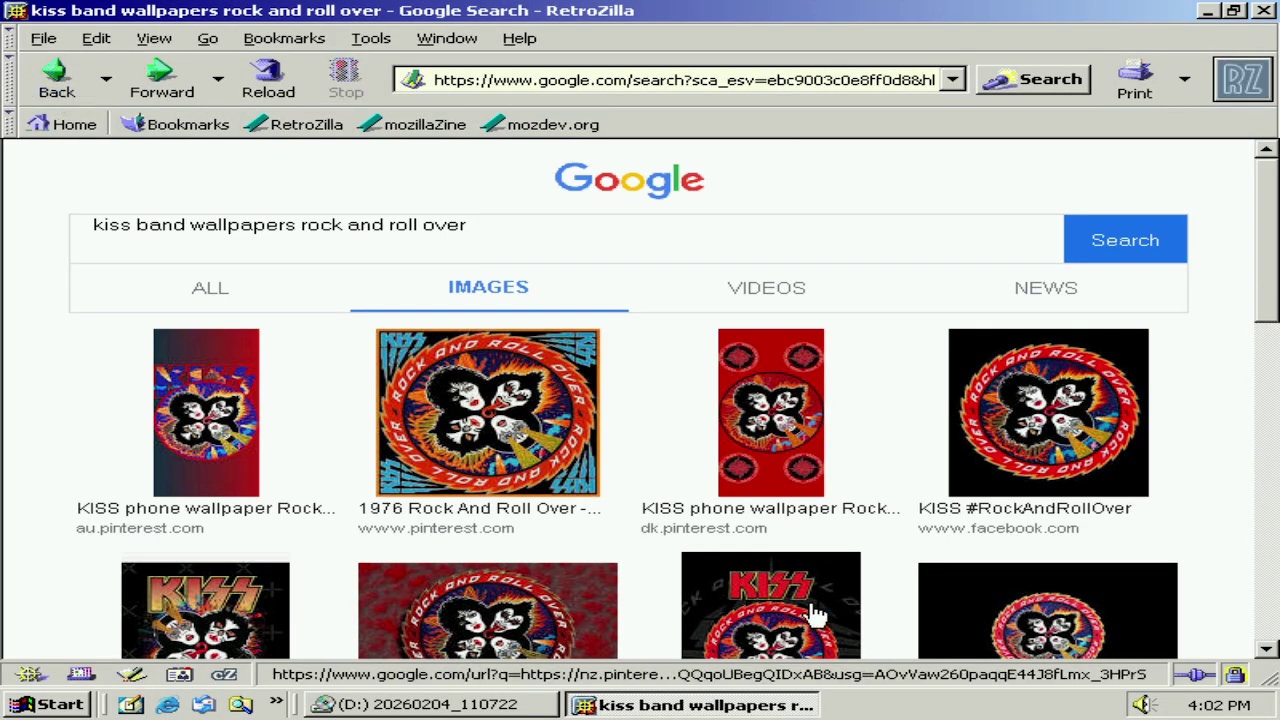
- Open the KISS Rock and Roll Over wallpaper pin on nz.pinterest.com instead
click(746, 617)
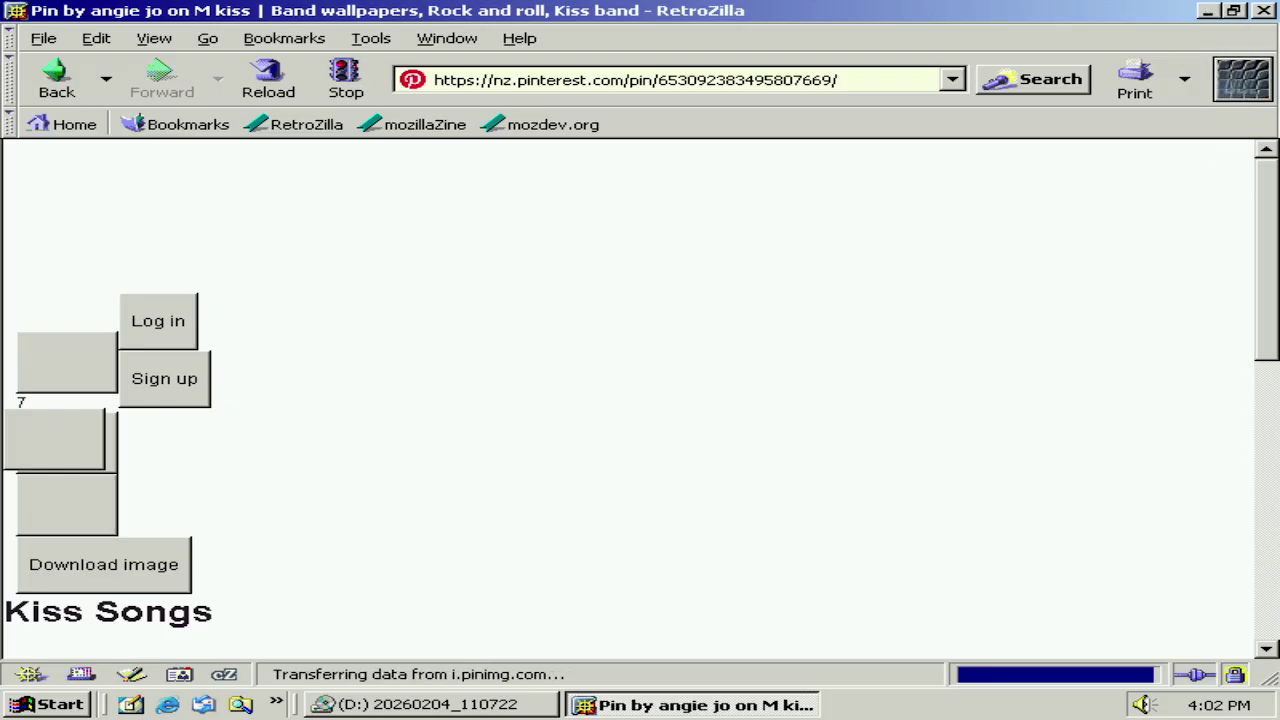
scroll(1275, 255, down, 7)
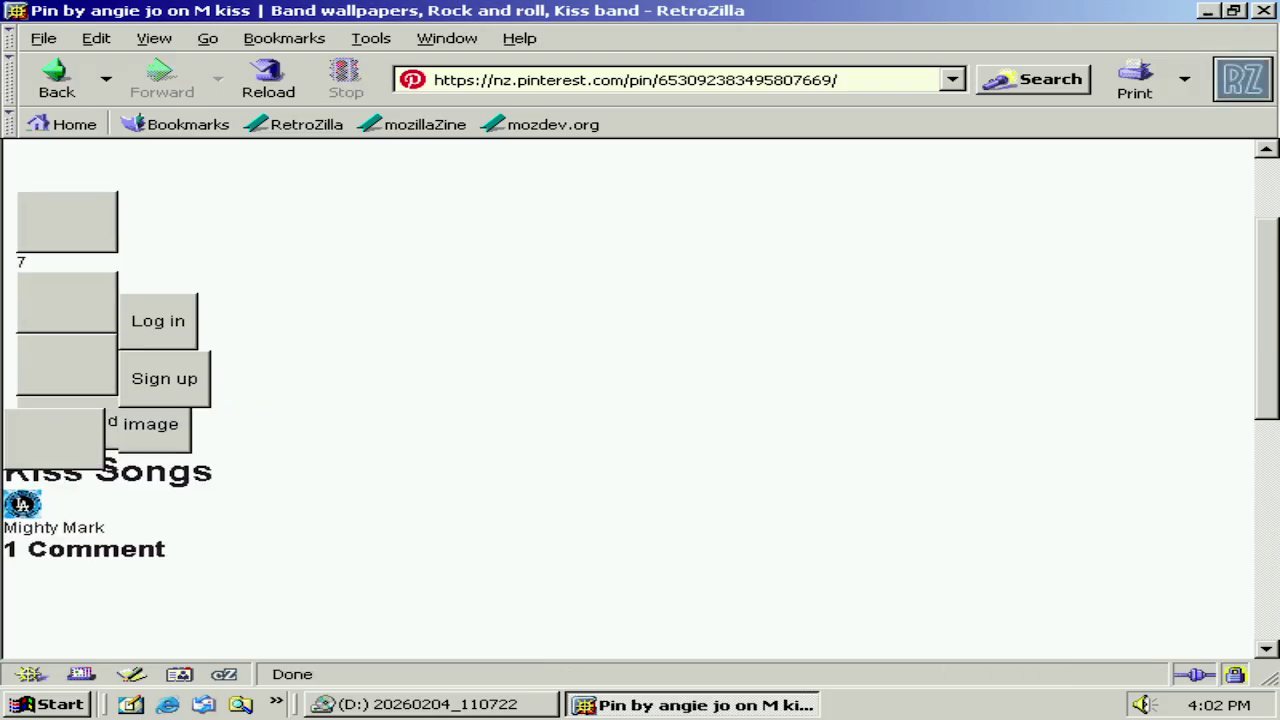
scroll(628, 400, up, 7)
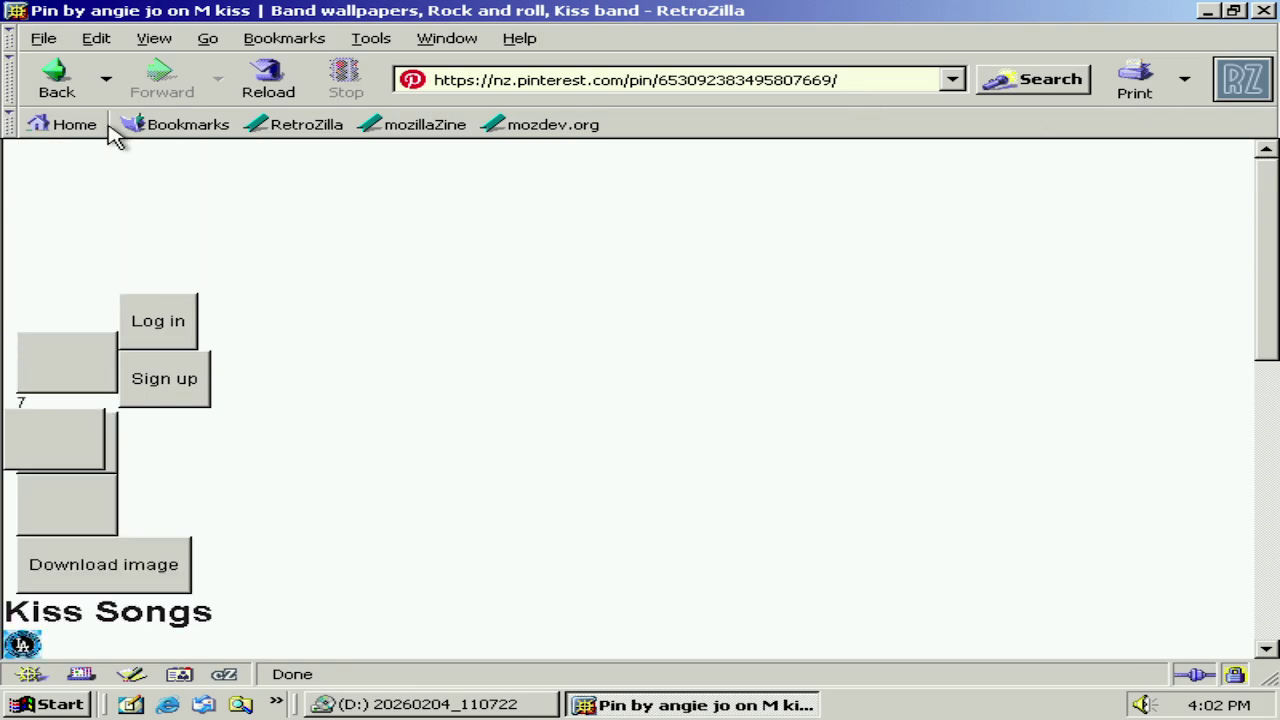
- Close RetroZilla and bring up the desktop's Display Properties
click(1267, 11)
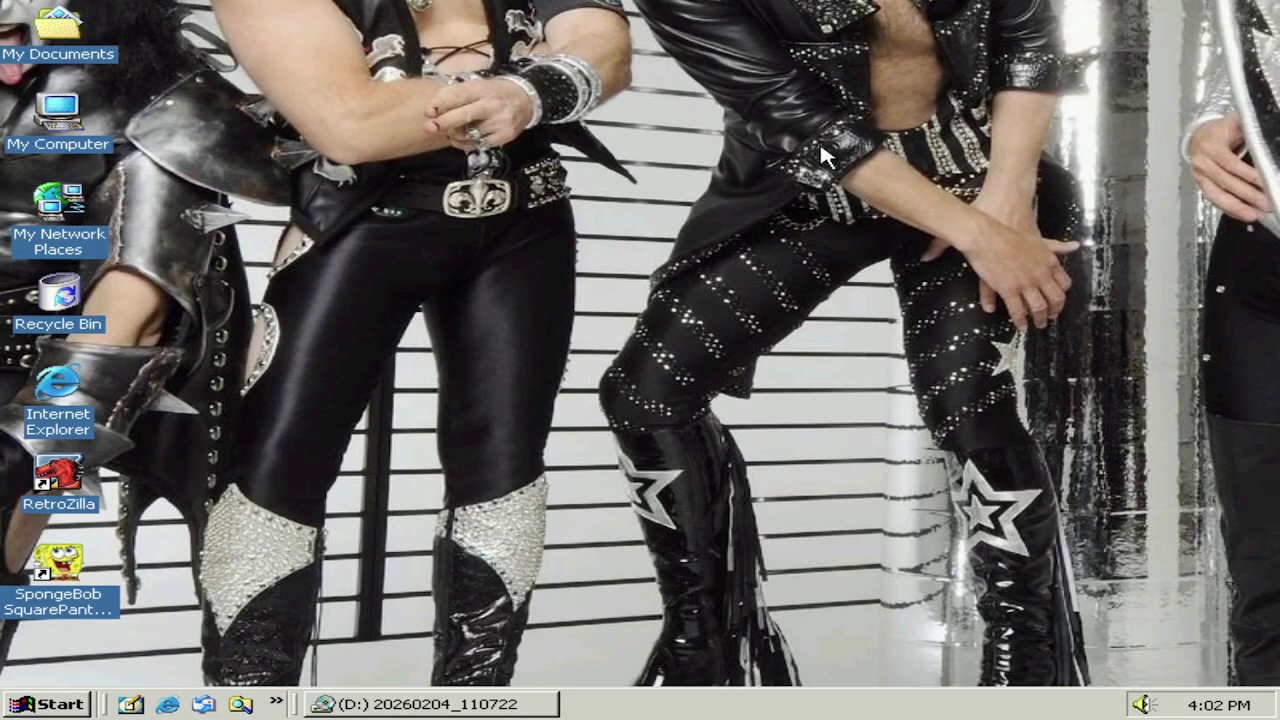
right_click(337, 261)
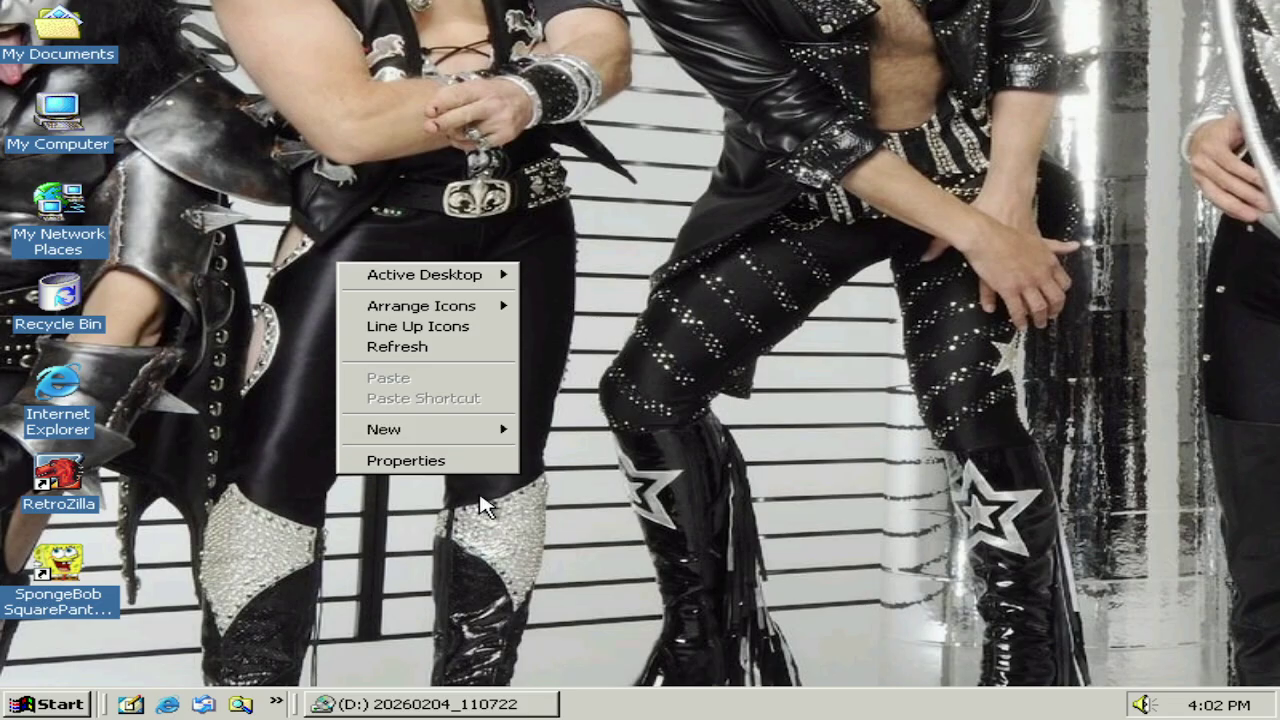
click(460, 466)
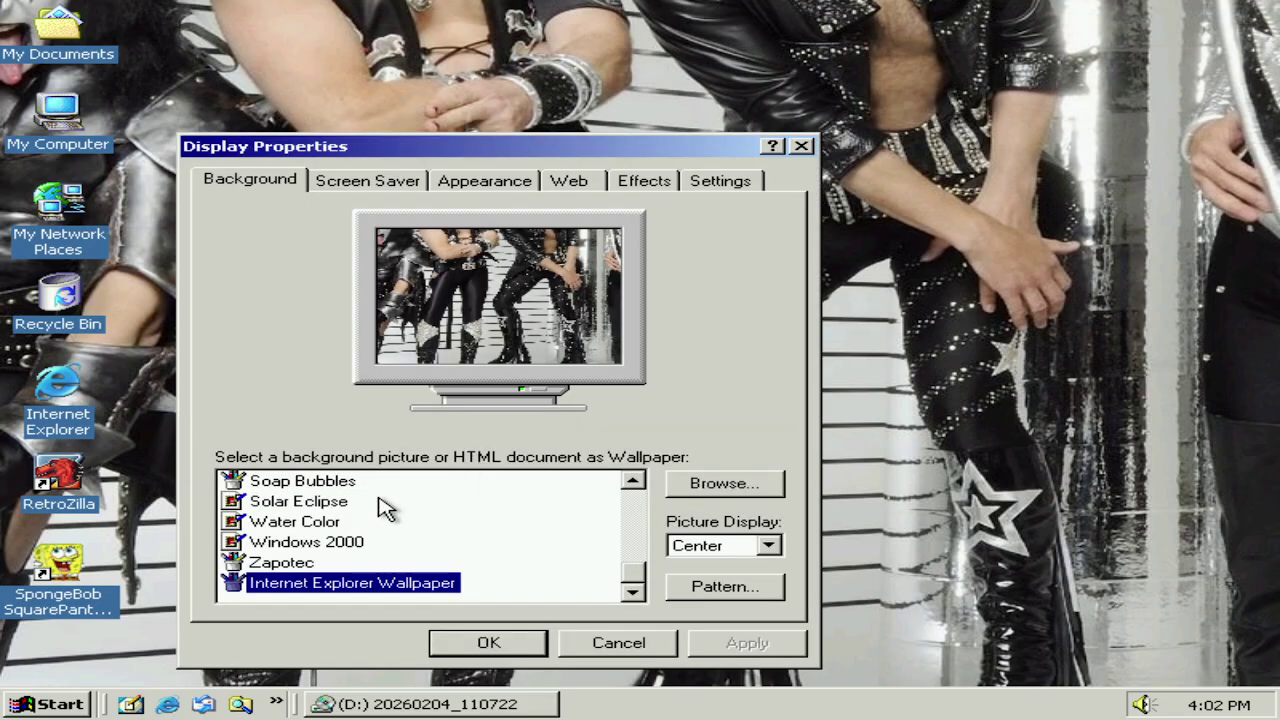
- Set the desktop background to (None), apply it, and close Display Properties
click(289, 566)
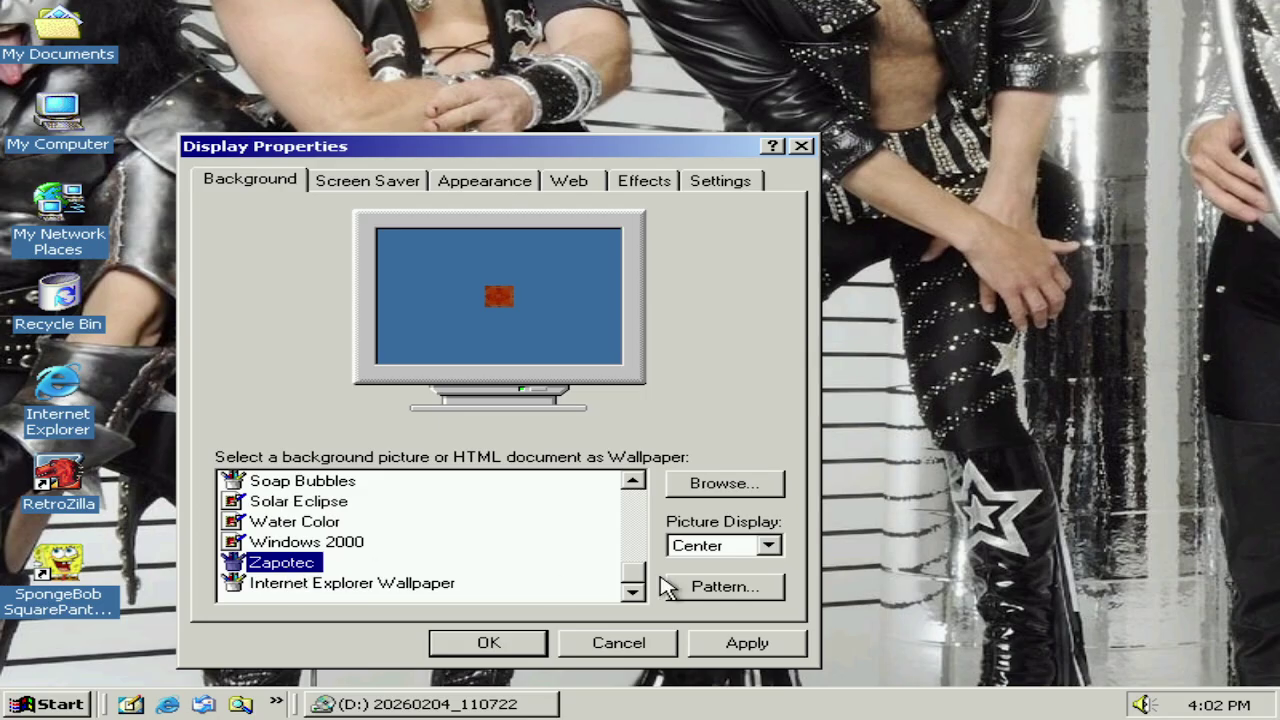
drag(636, 585, 634, 497)
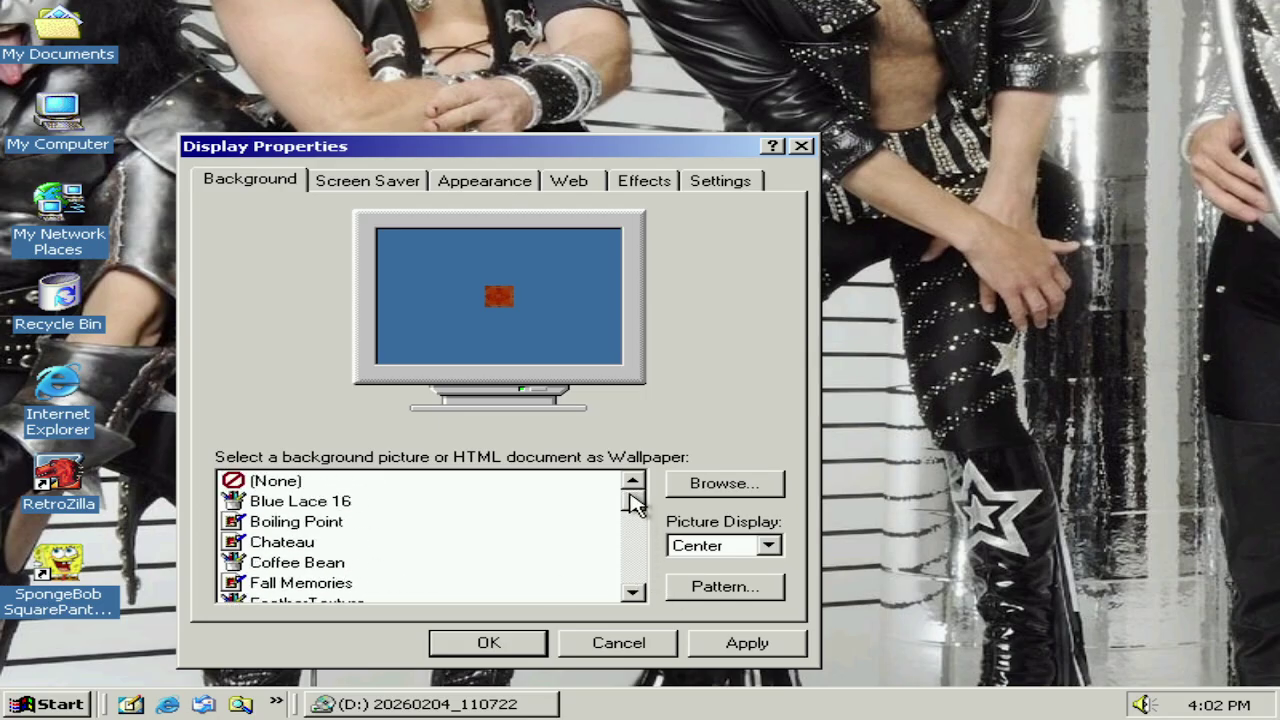
click(296, 528)
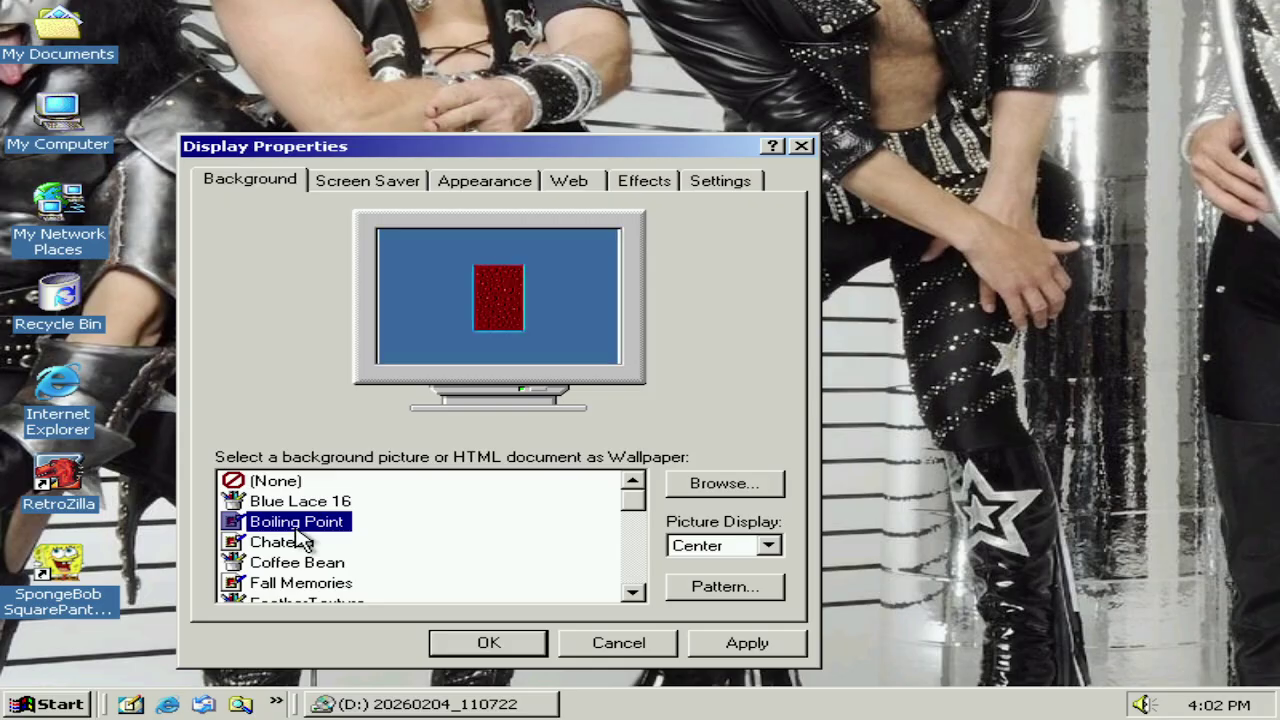
click(282, 482)
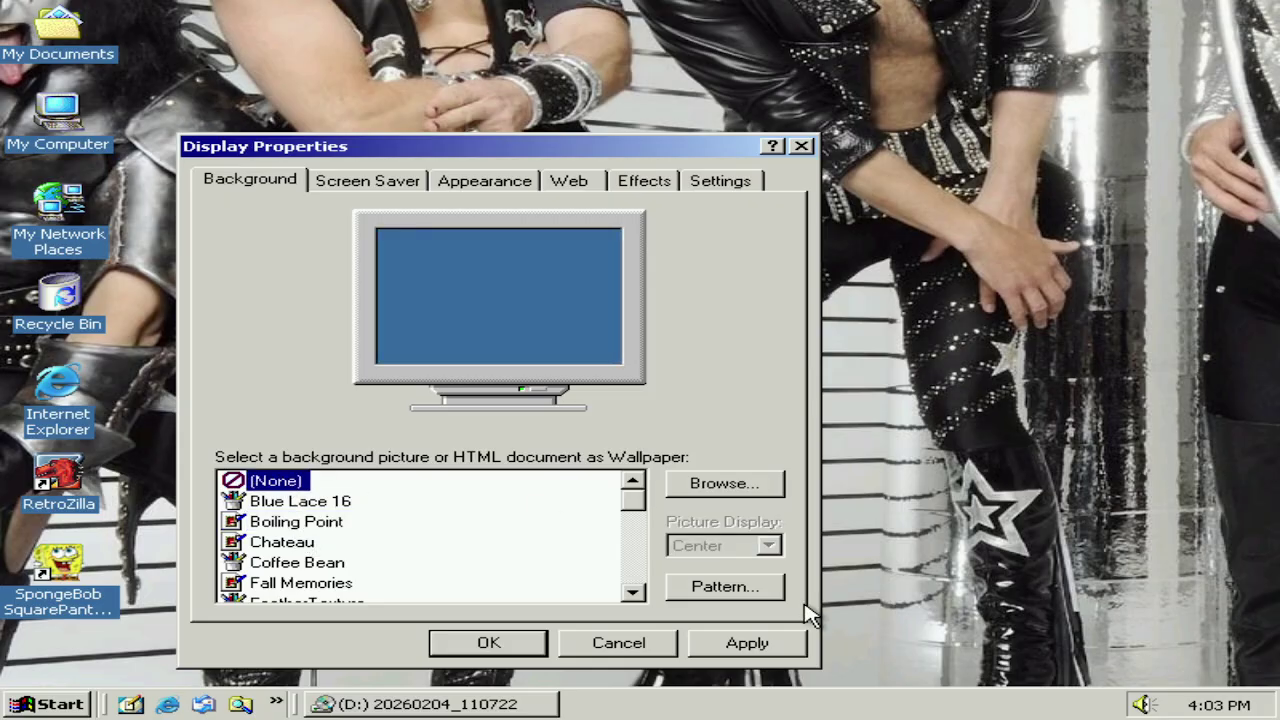
click(772, 645)
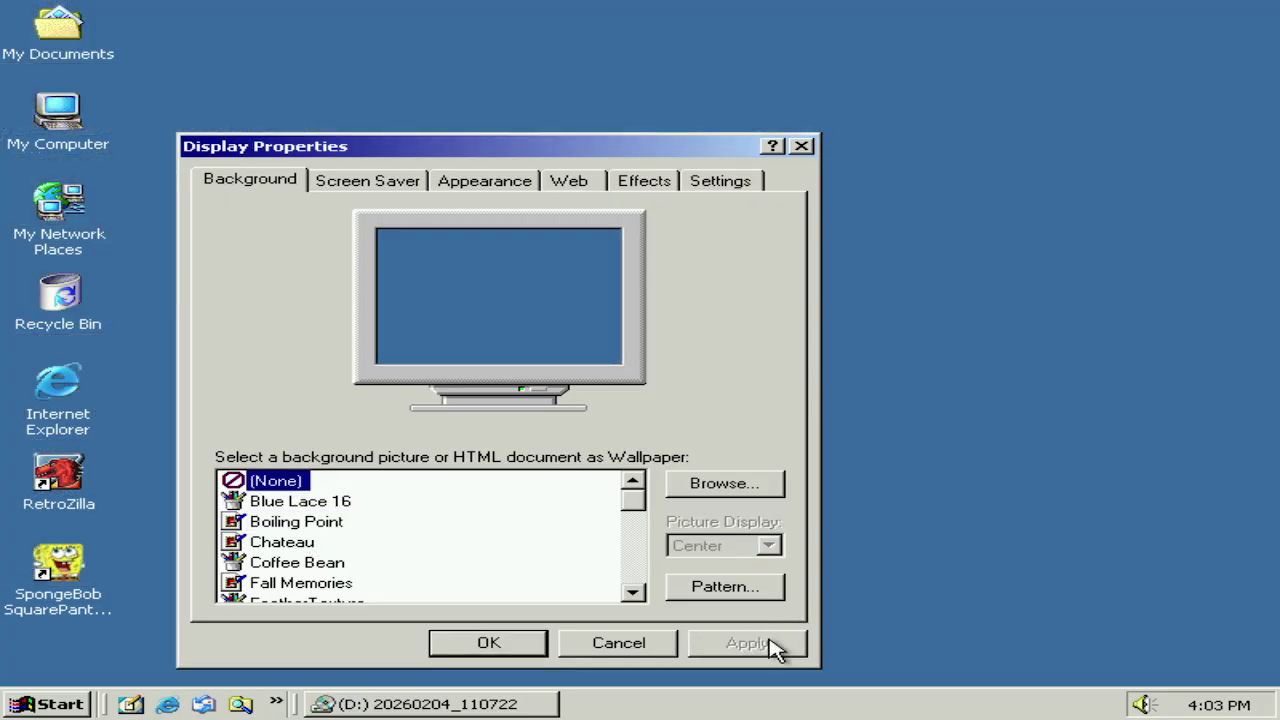
click(489, 645)
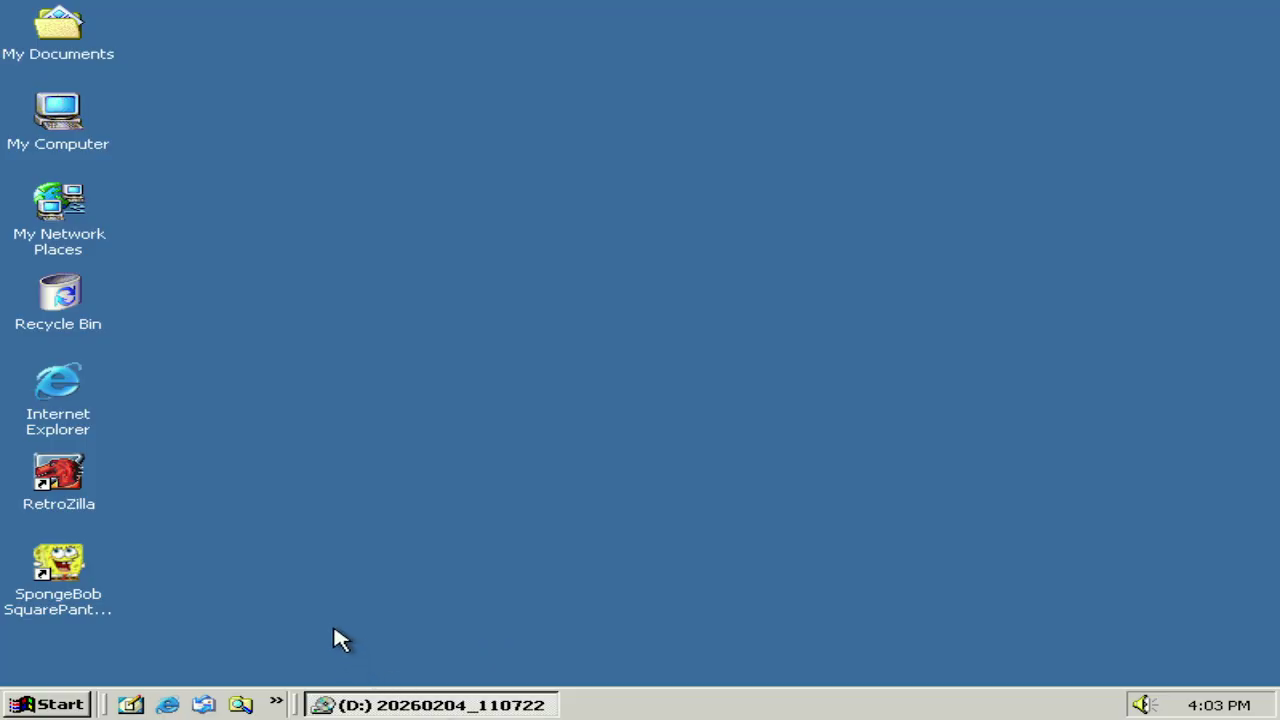
- Launch RetroZilla from the desktop and select its home page address
double_click(50, 492)
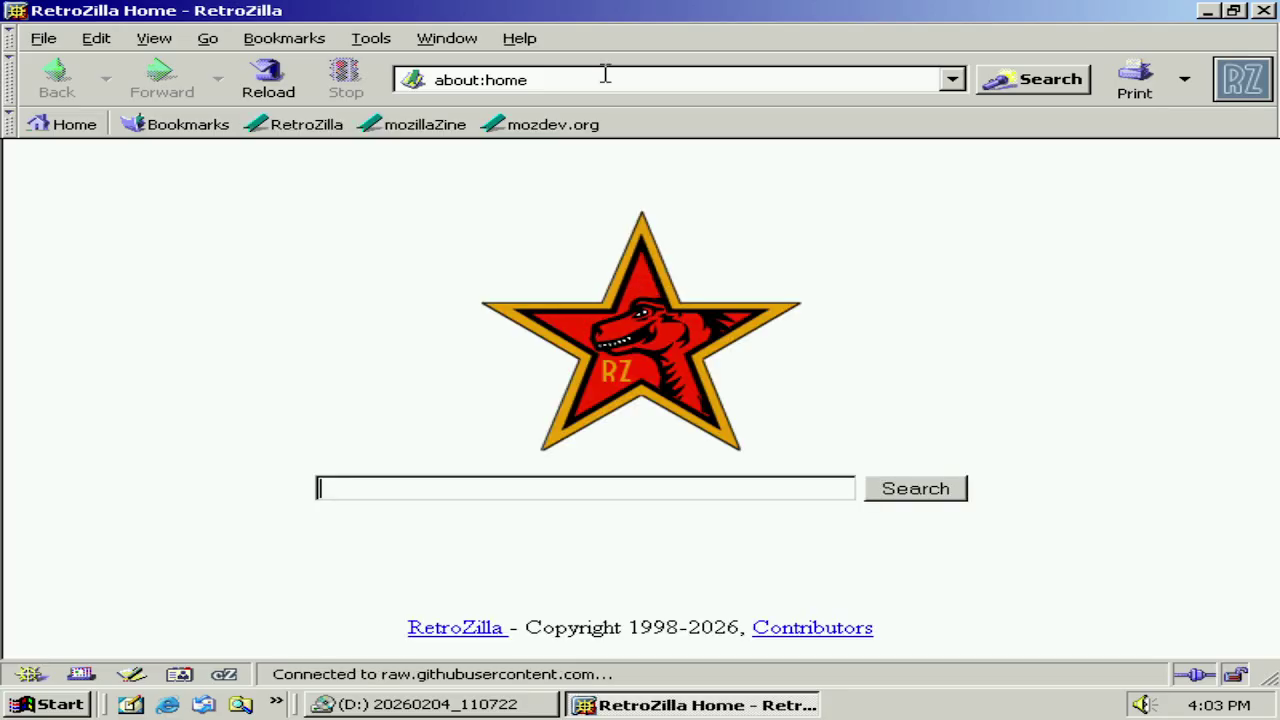
double_click(513, 78)
double_click(513, 78)
click(513, 78)
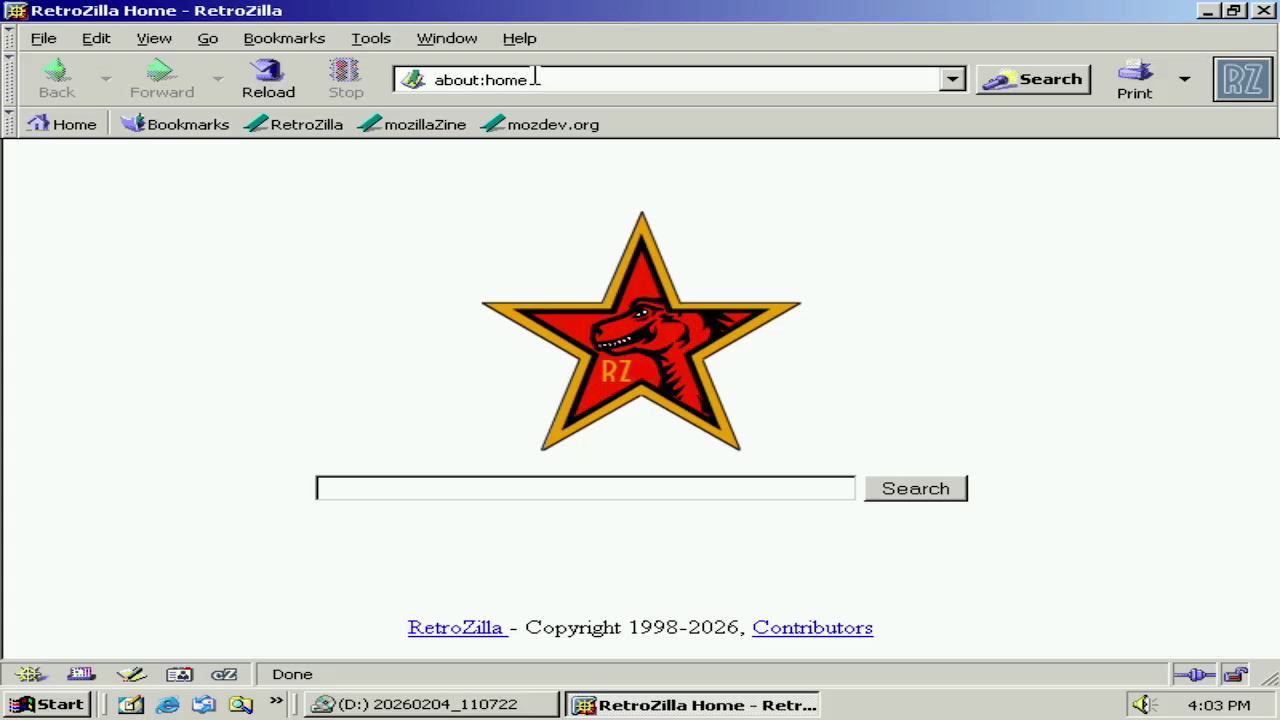
key(BackSpace)
key(BackSpace)
key(BackSpace)
key(BackSpace)
key(BackSpace)
key(BackSpace)
key(BackSpace)
key(BackSpace)
key(BackSpace)
key(BackSpace)
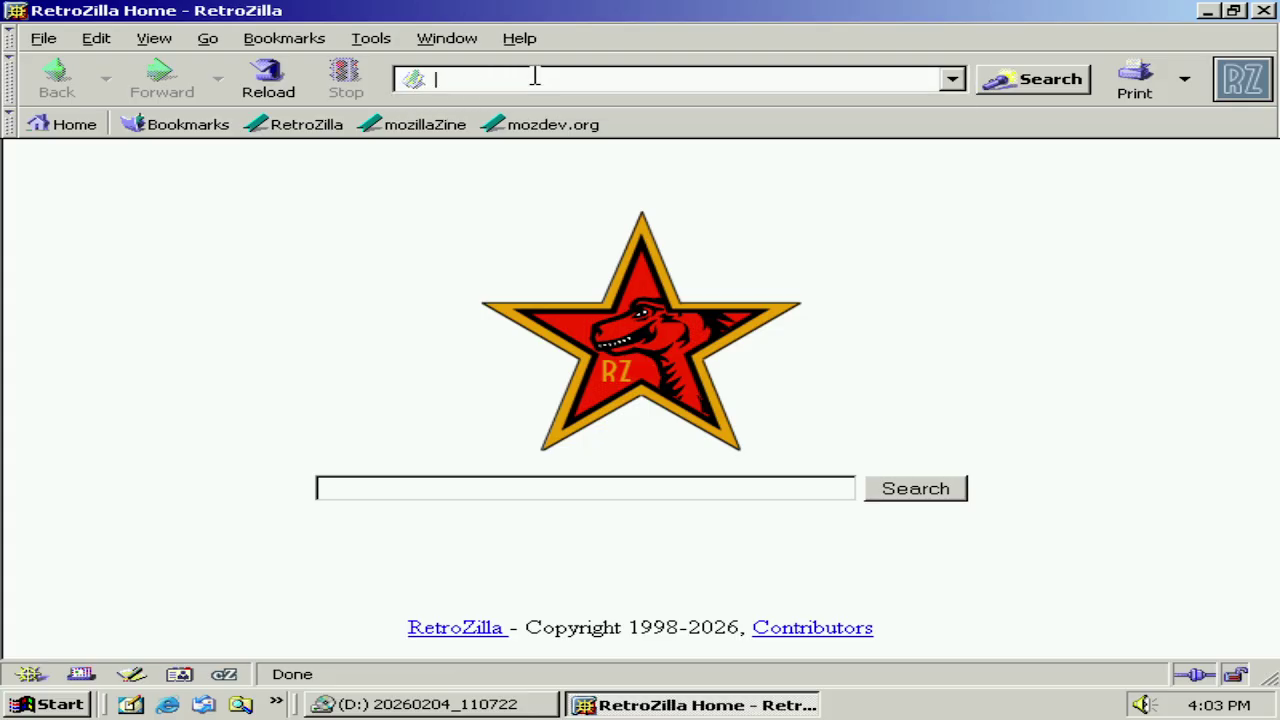
text(ww)
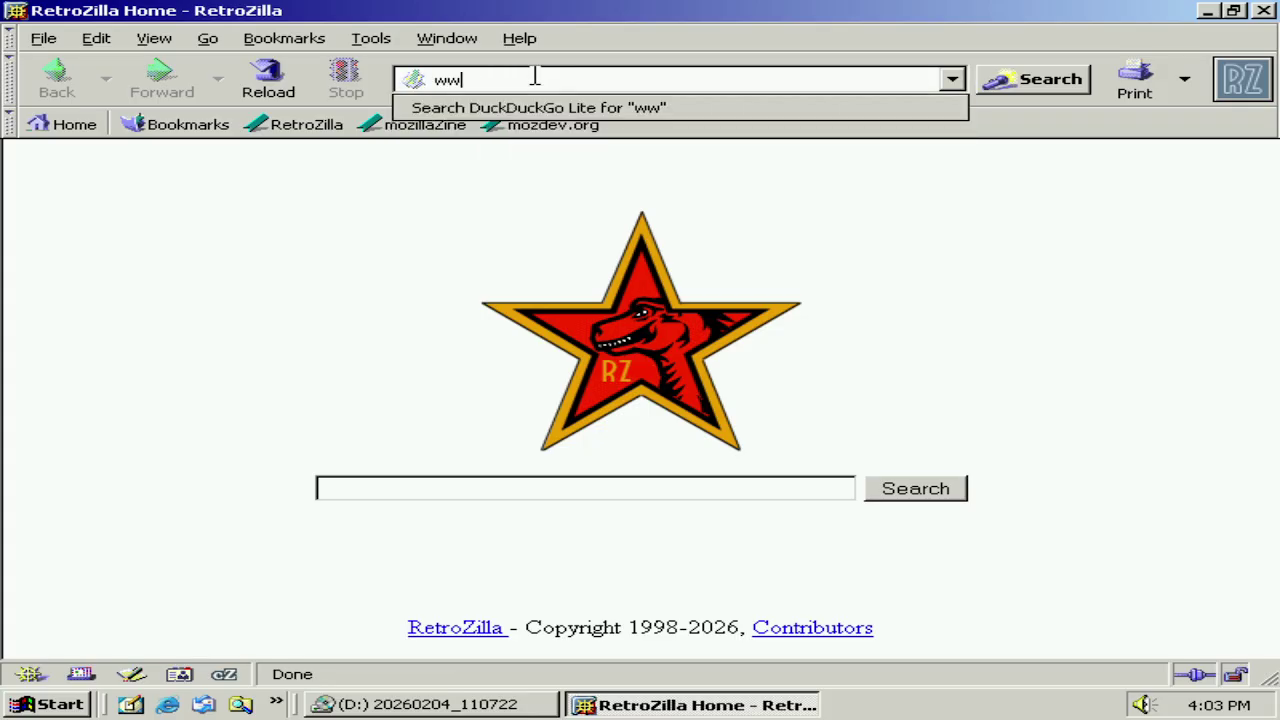
text(w)
text(.youitube)
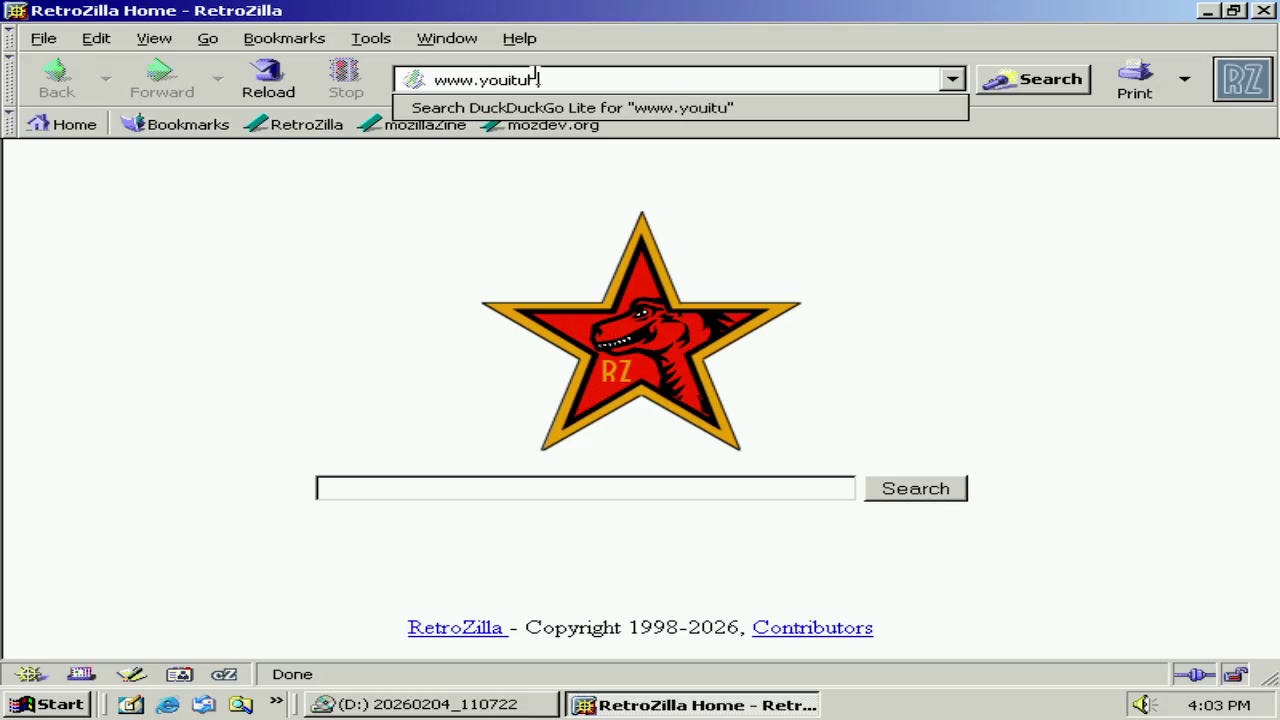
key(BackSpace)
key(BackSpace)
key(BackSpace)
key(BackSpace)
key(BackSpace)
text(tube.co)
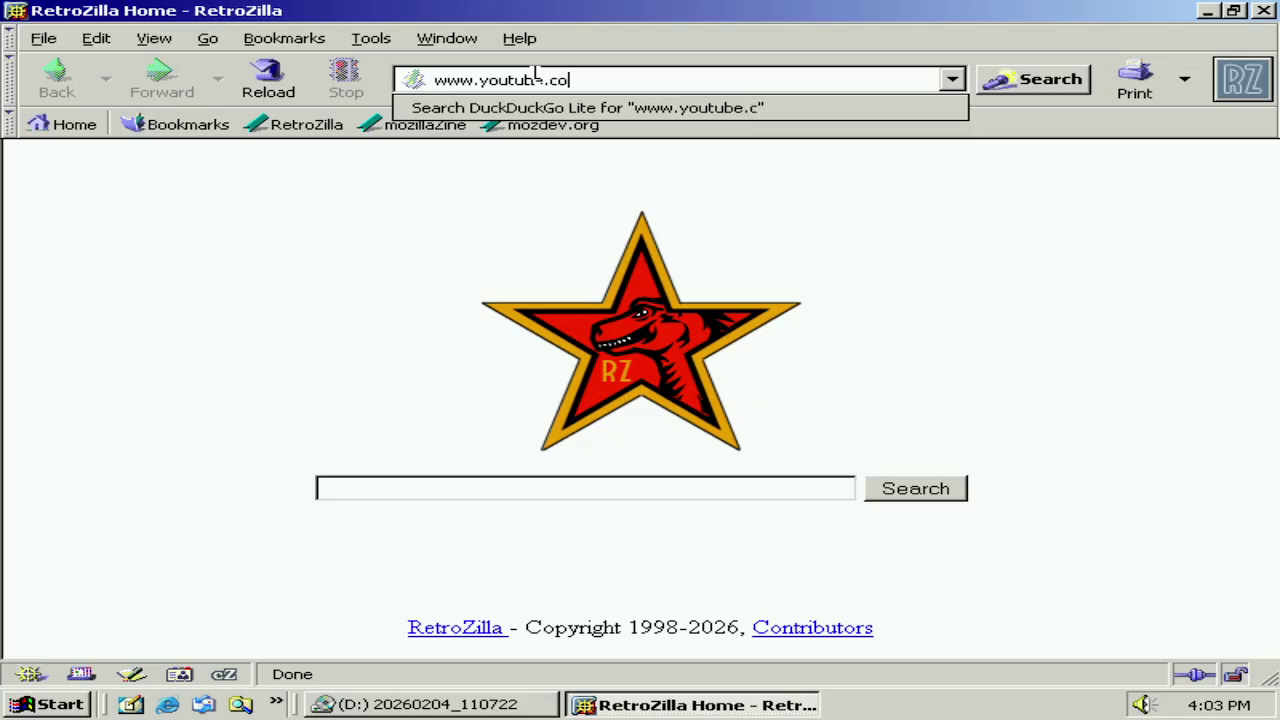
text(m)
key(Return)
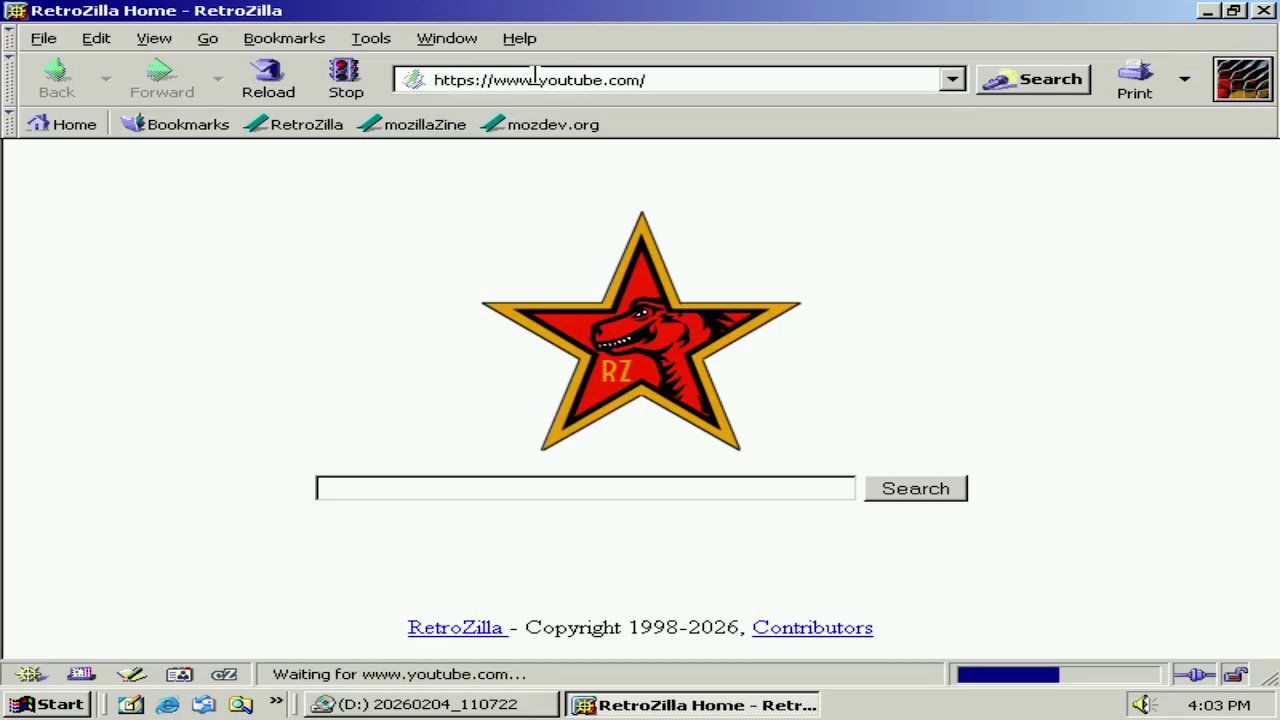
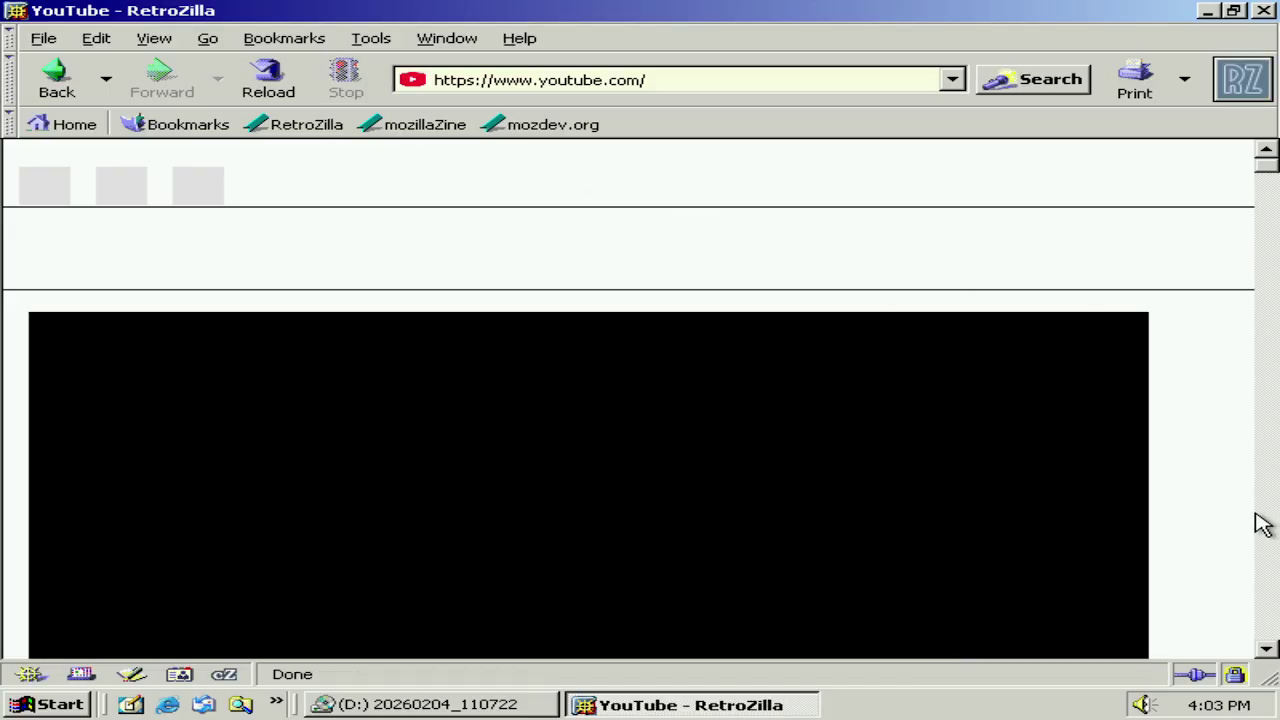
click(1267, 651)
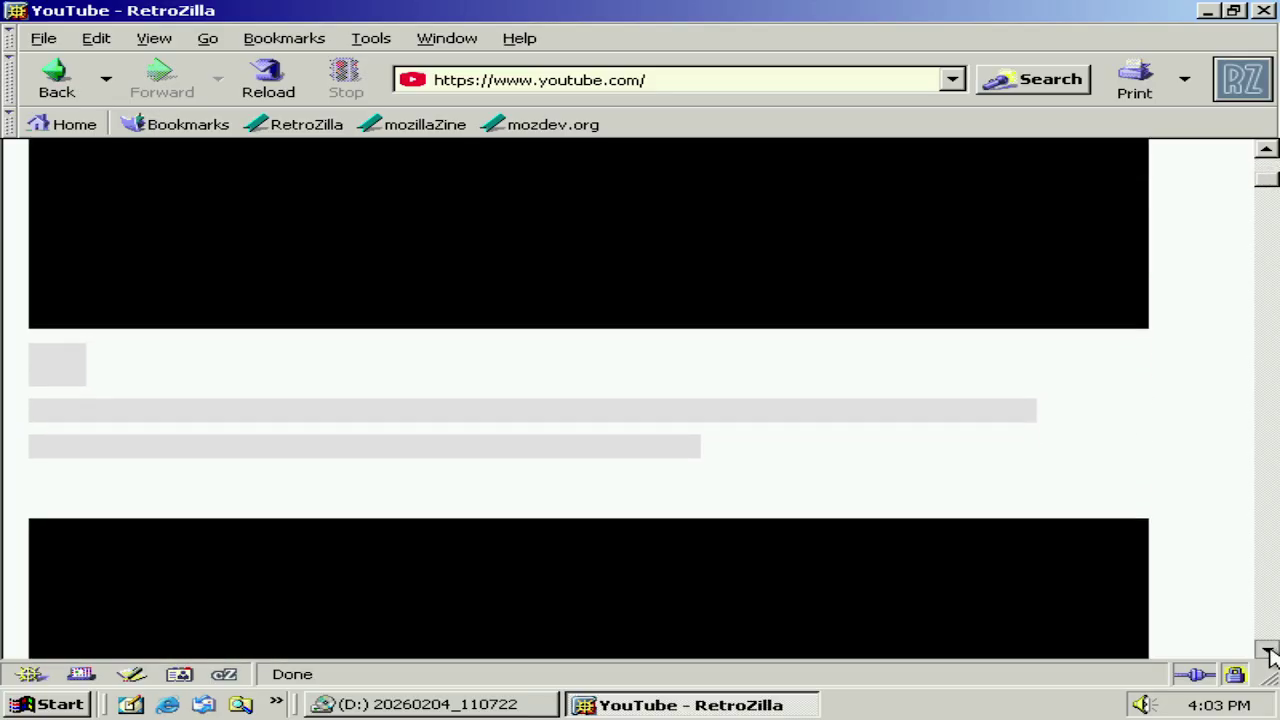
drag(1267, 651, 1268, 652)
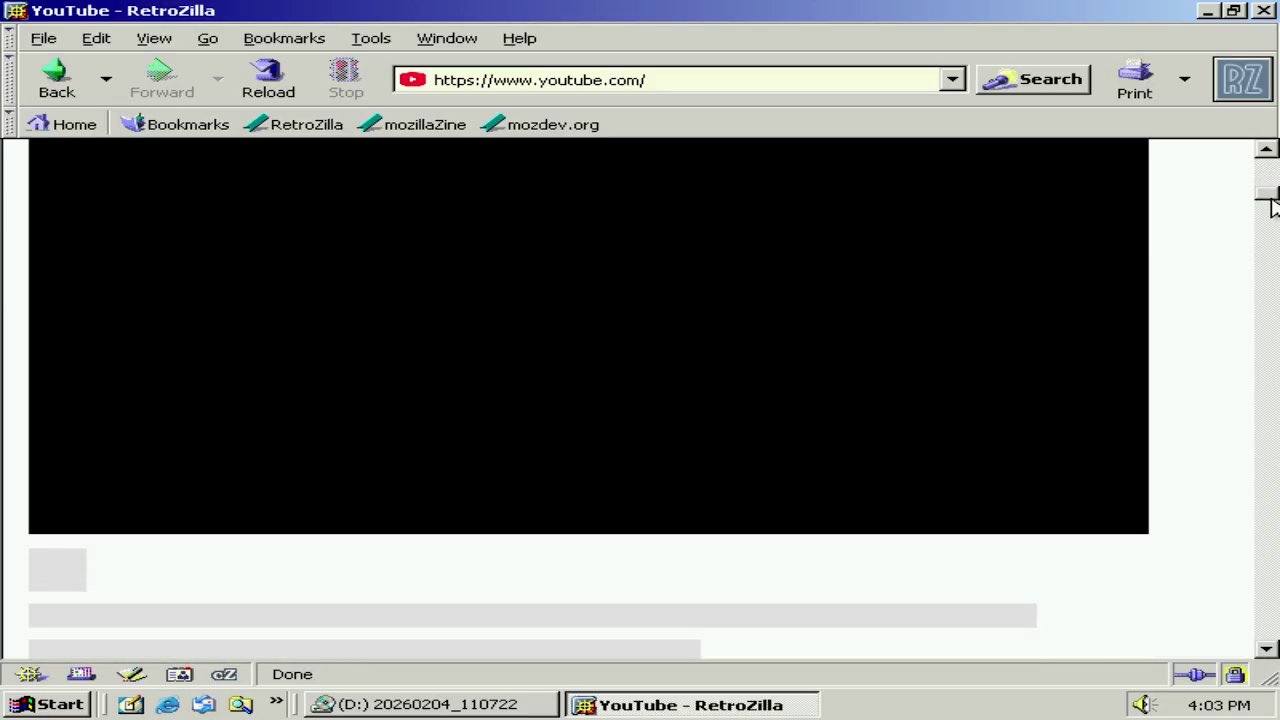
drag(1267, 196, 1268, 158)
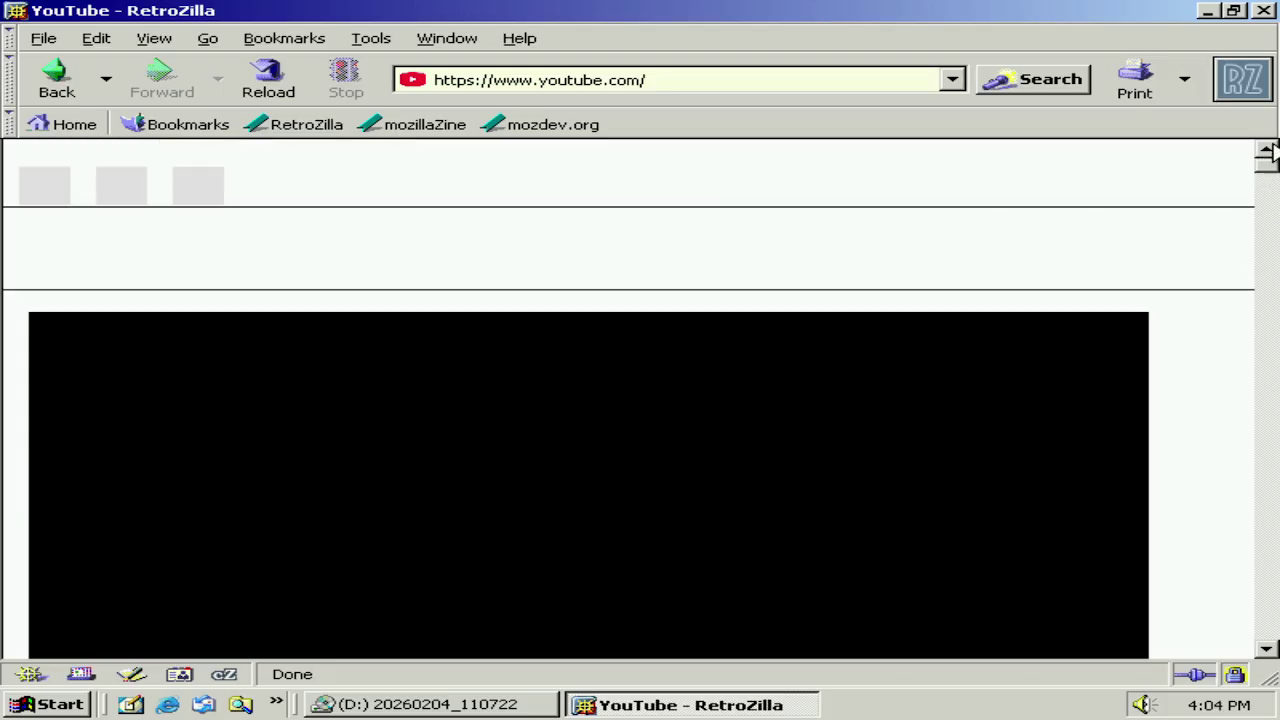
click(528, 80)
right_click(528, 80)
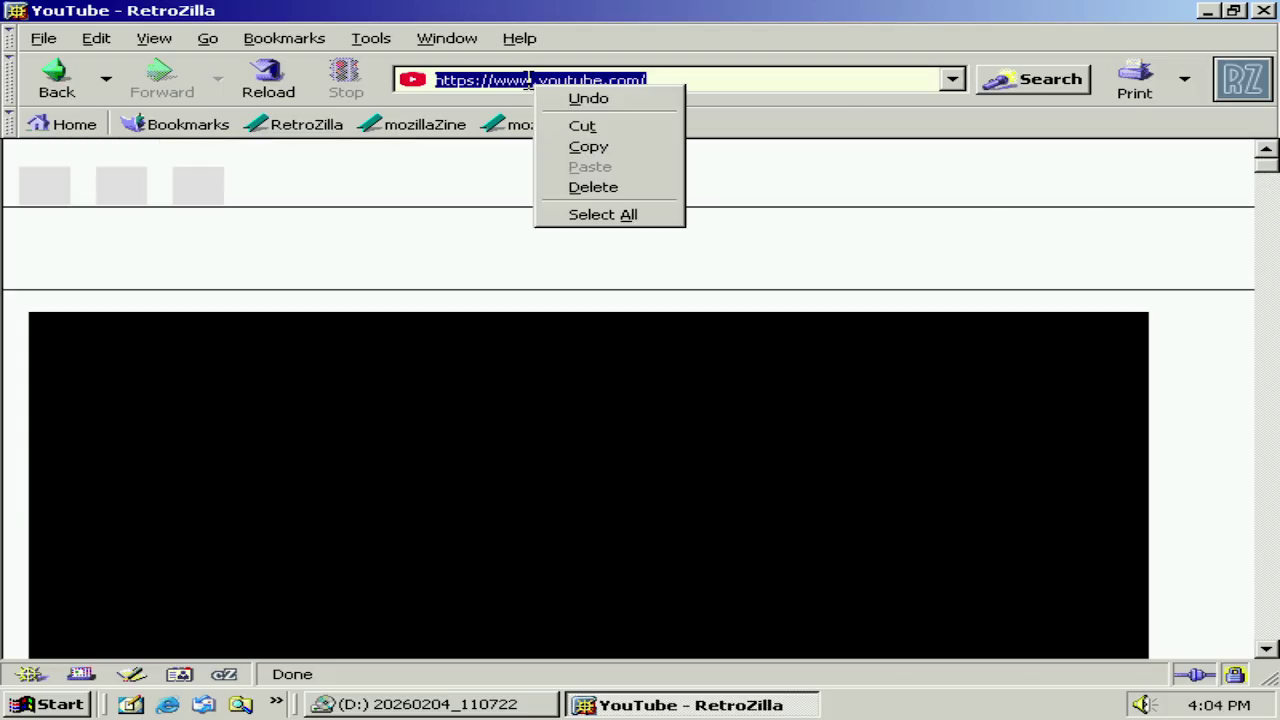
key(Escape)
text(w)
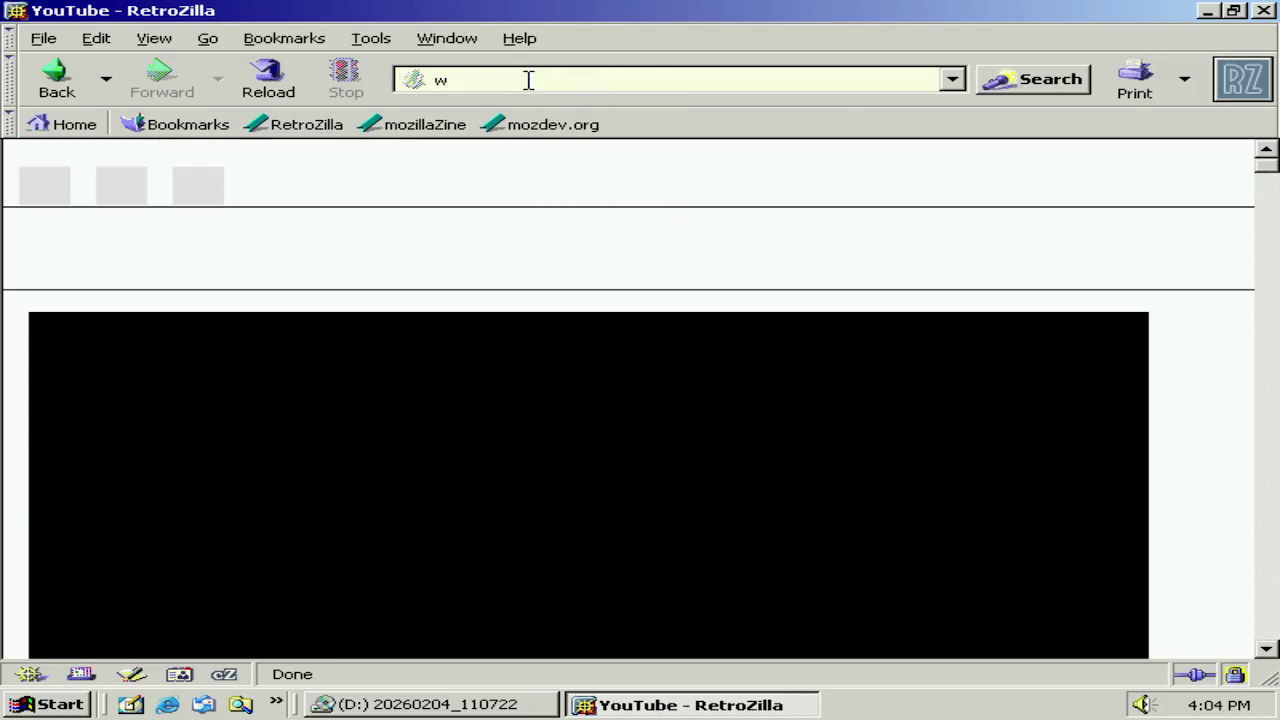
text(ww.bi)
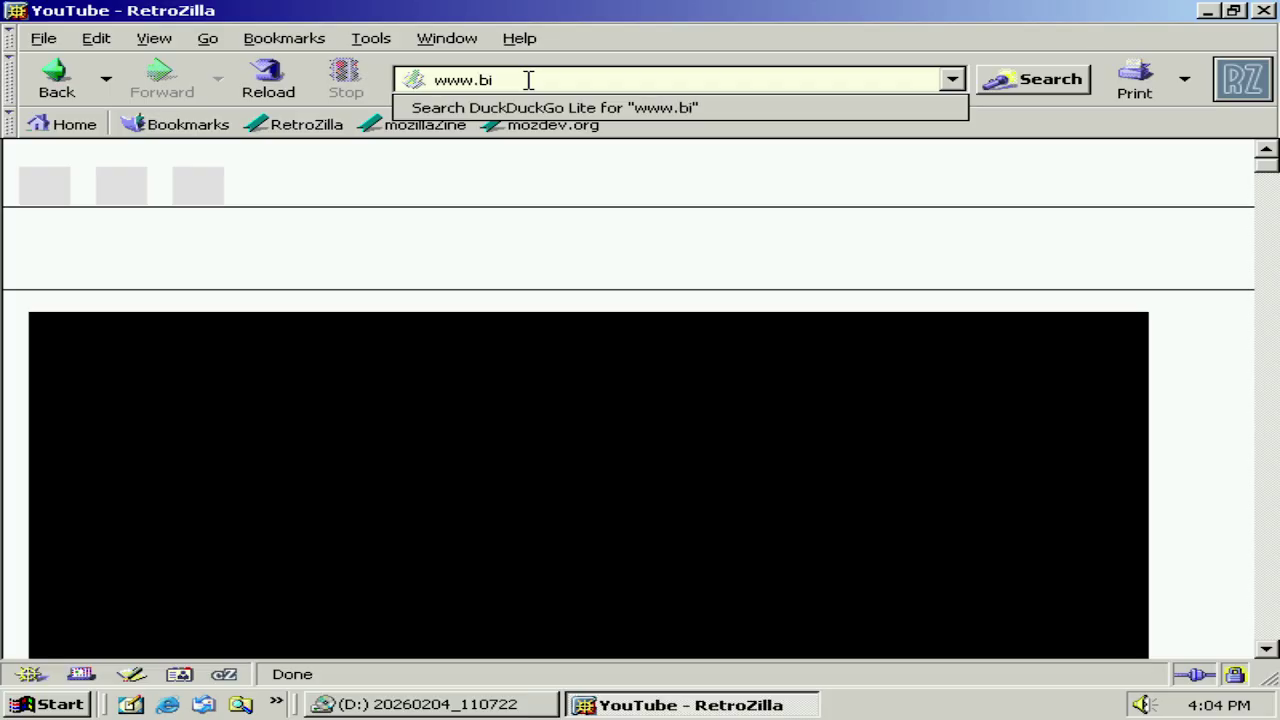
text(tview.net)
key(Return)
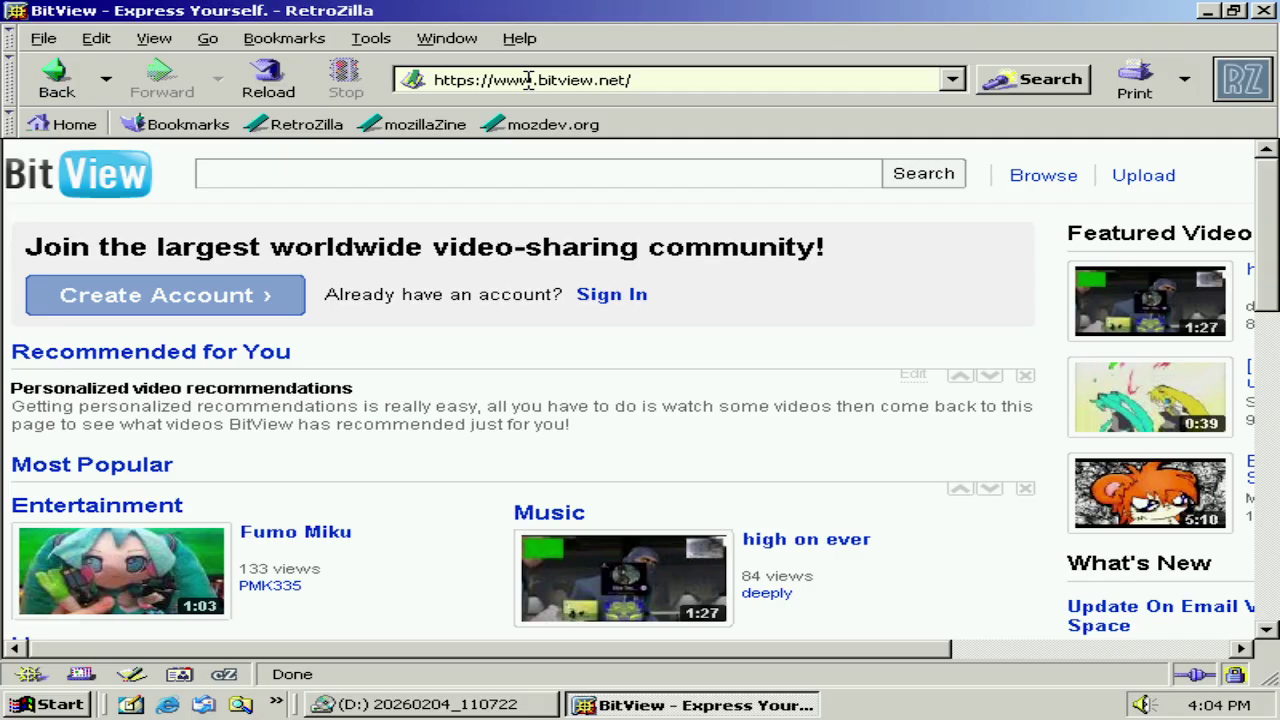
- Search BitView for 'kingdom hearts'
click(380, 173)
text(kingdom hearts)
key(Return)
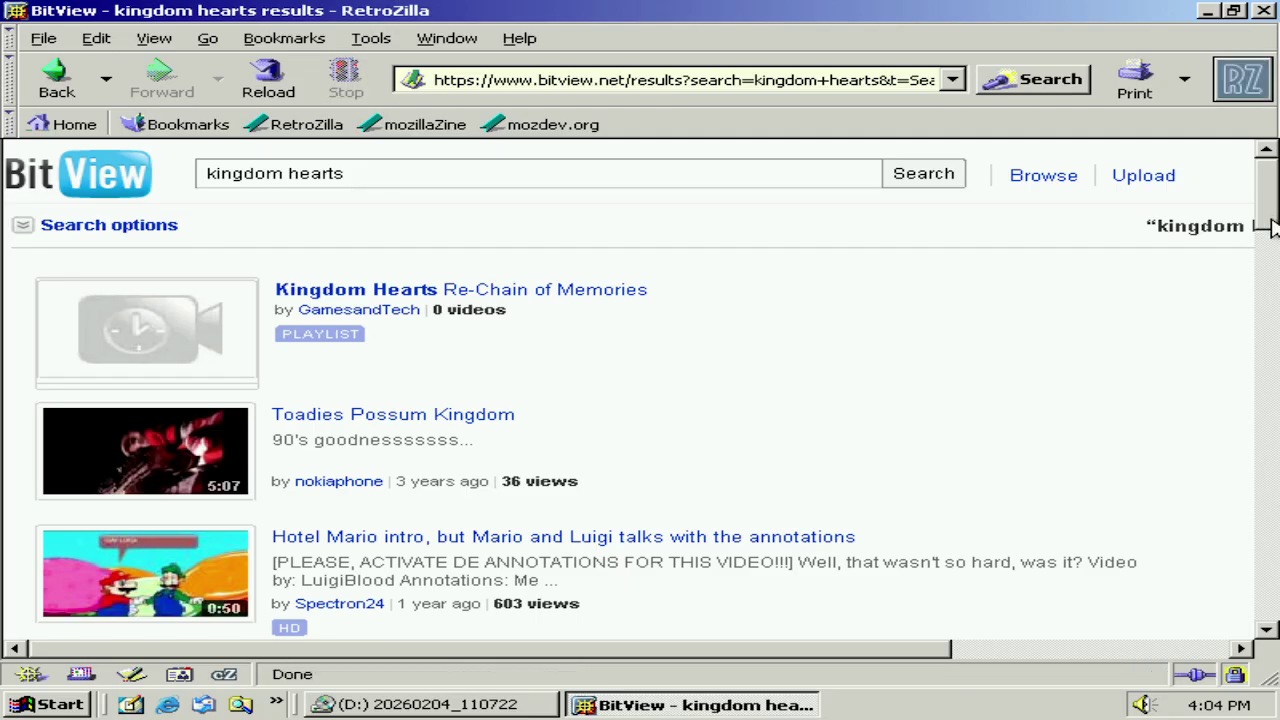
- Scroll through the kingdom hearts results and go to results page 2
scroll(1268, 222, down, 5)
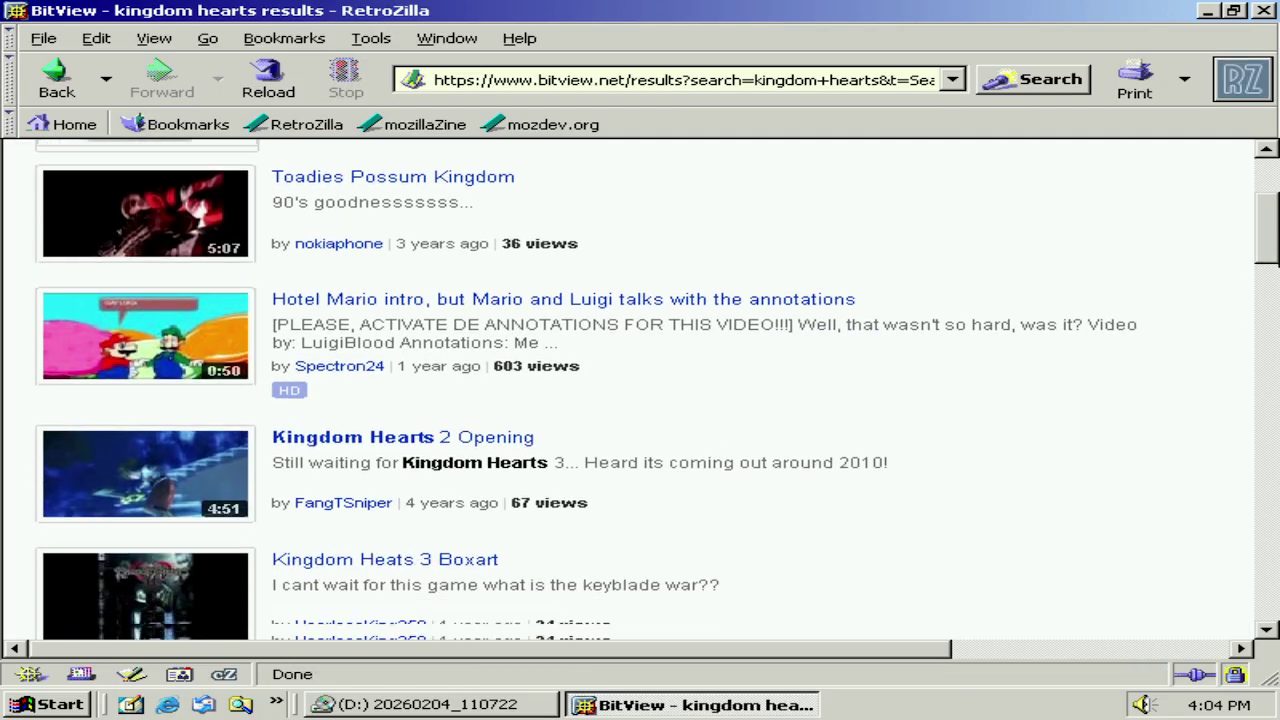
scroll(1268, 300, down, 7)
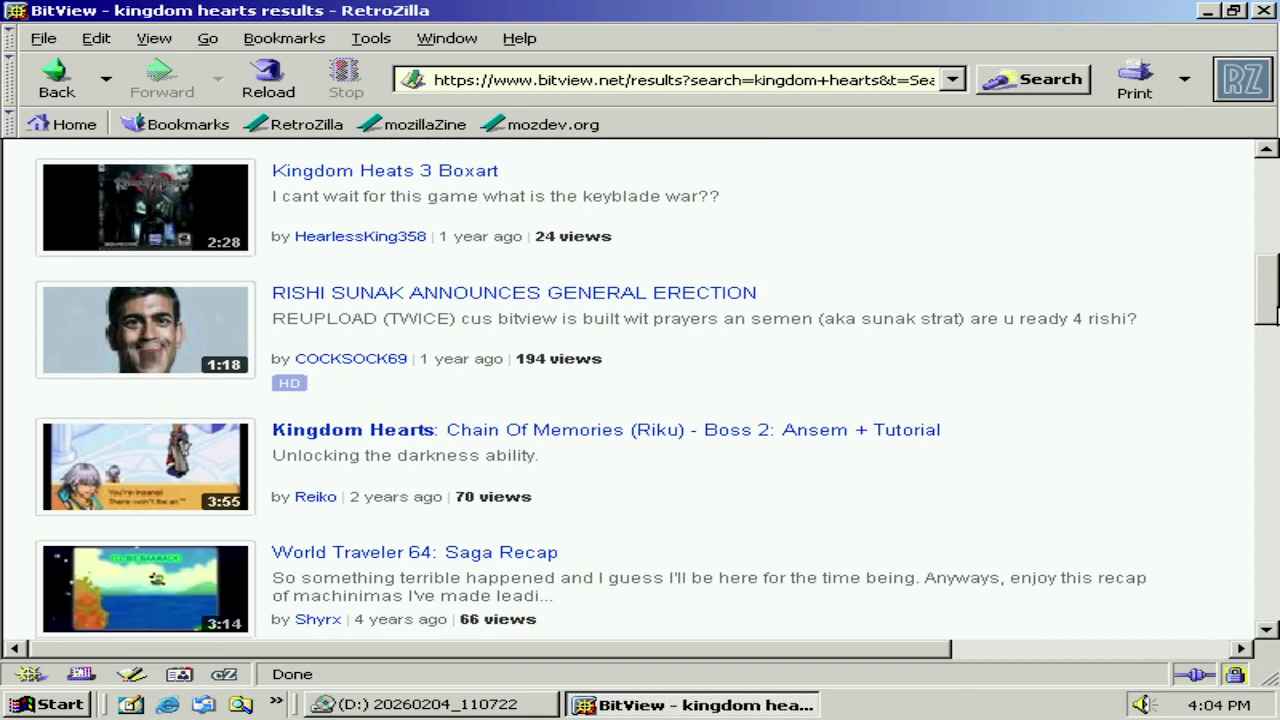
drag(1272, 333, 1272, 535)
scroll(640, 390, down, 3)
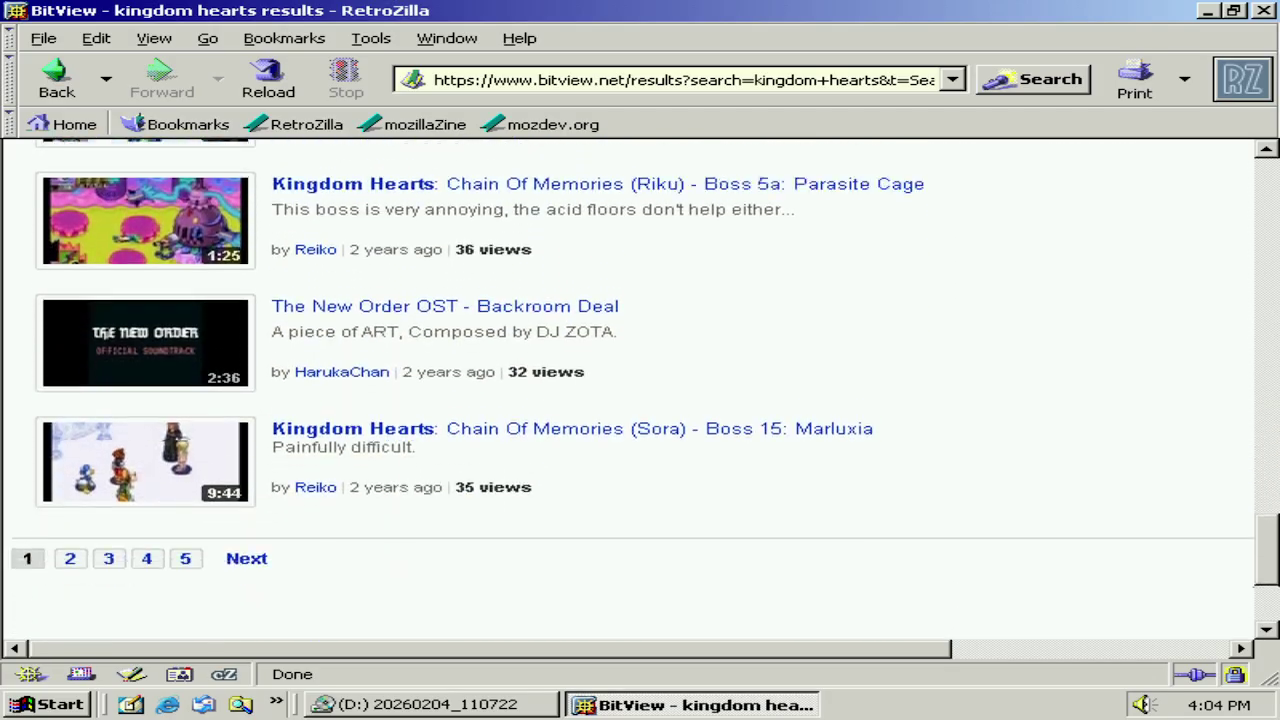
drag(1268, 556, 1274, 20)
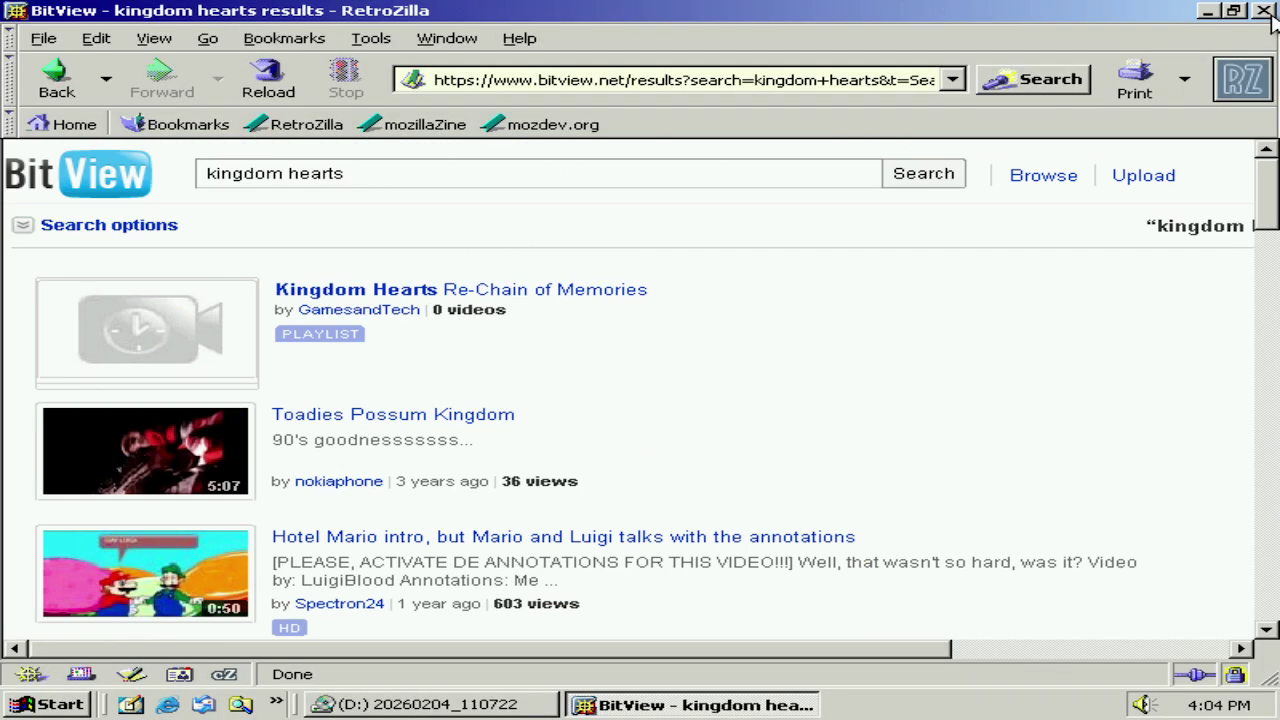
drag(1268, 208, 1276, 648)
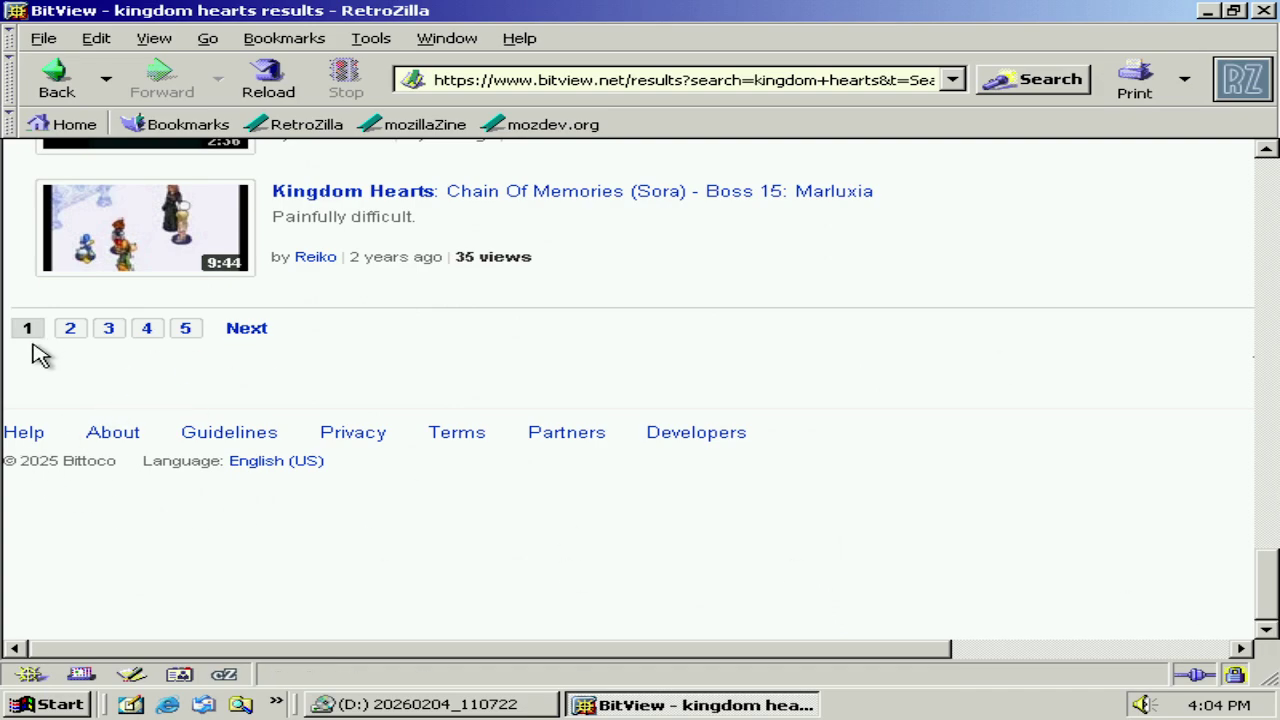
click(72, 338)
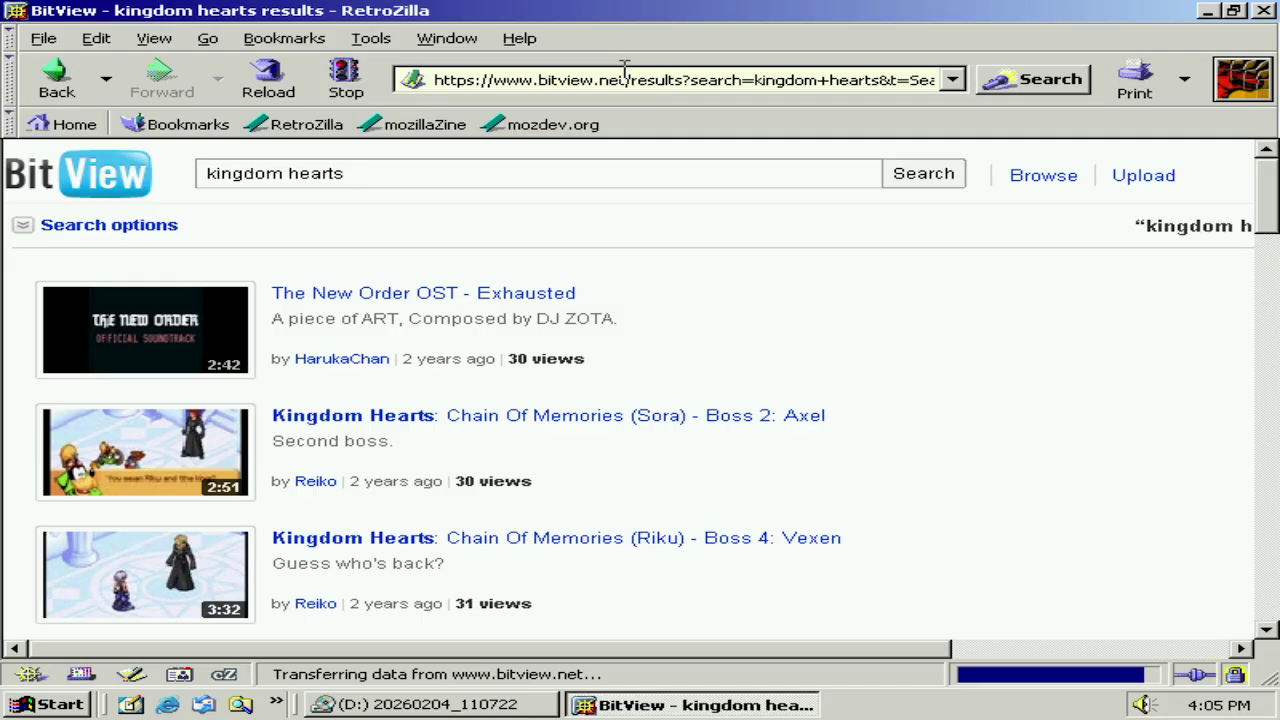
click(625, 78)
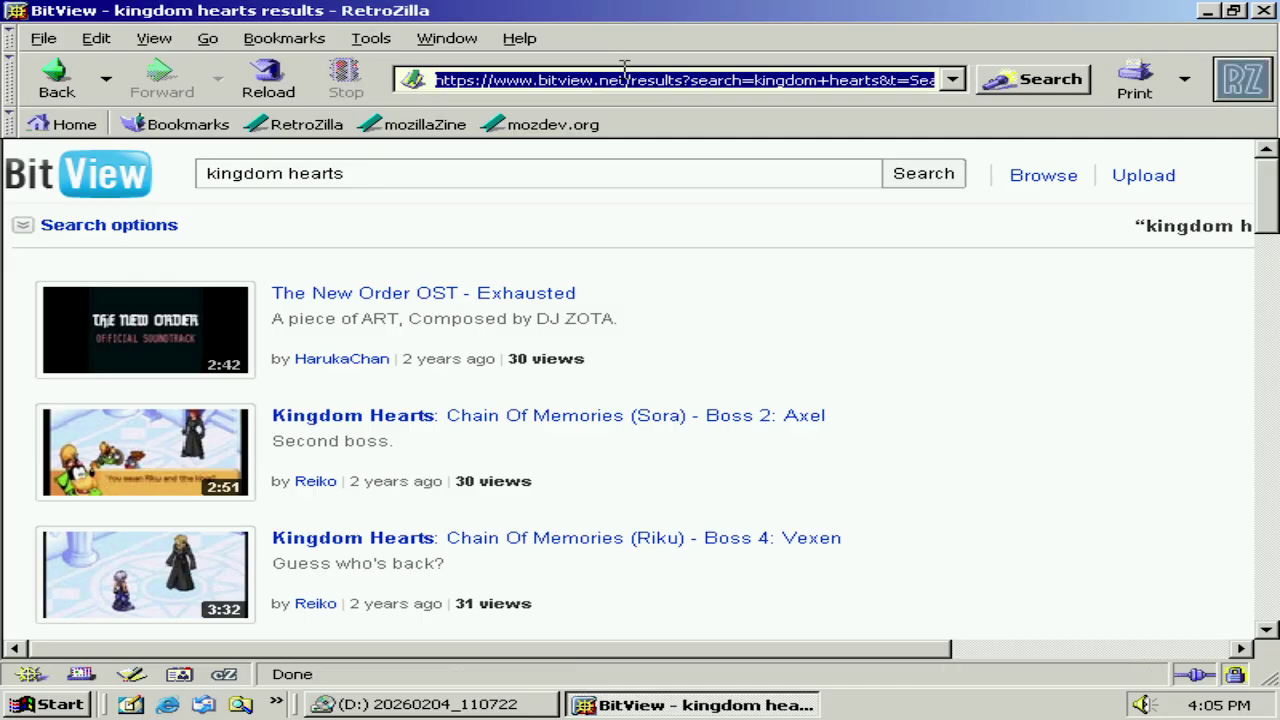
text(www.era)
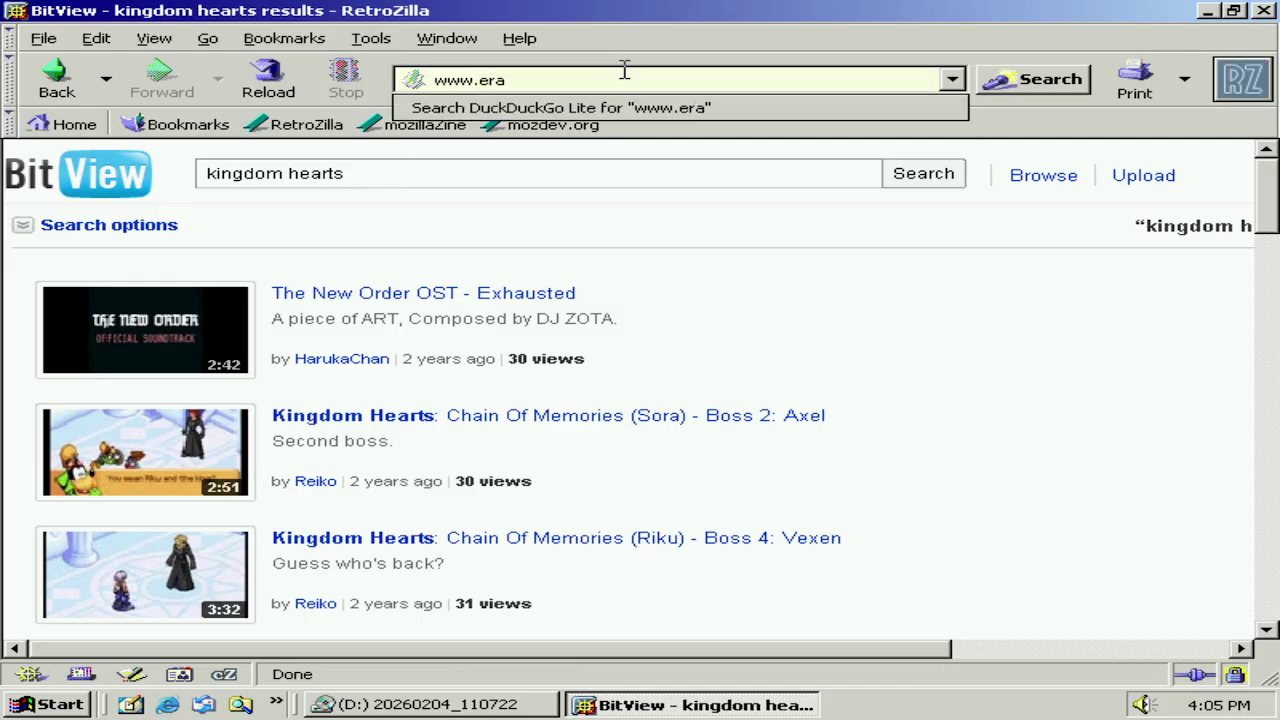
text(cast.cc)
key(Return)
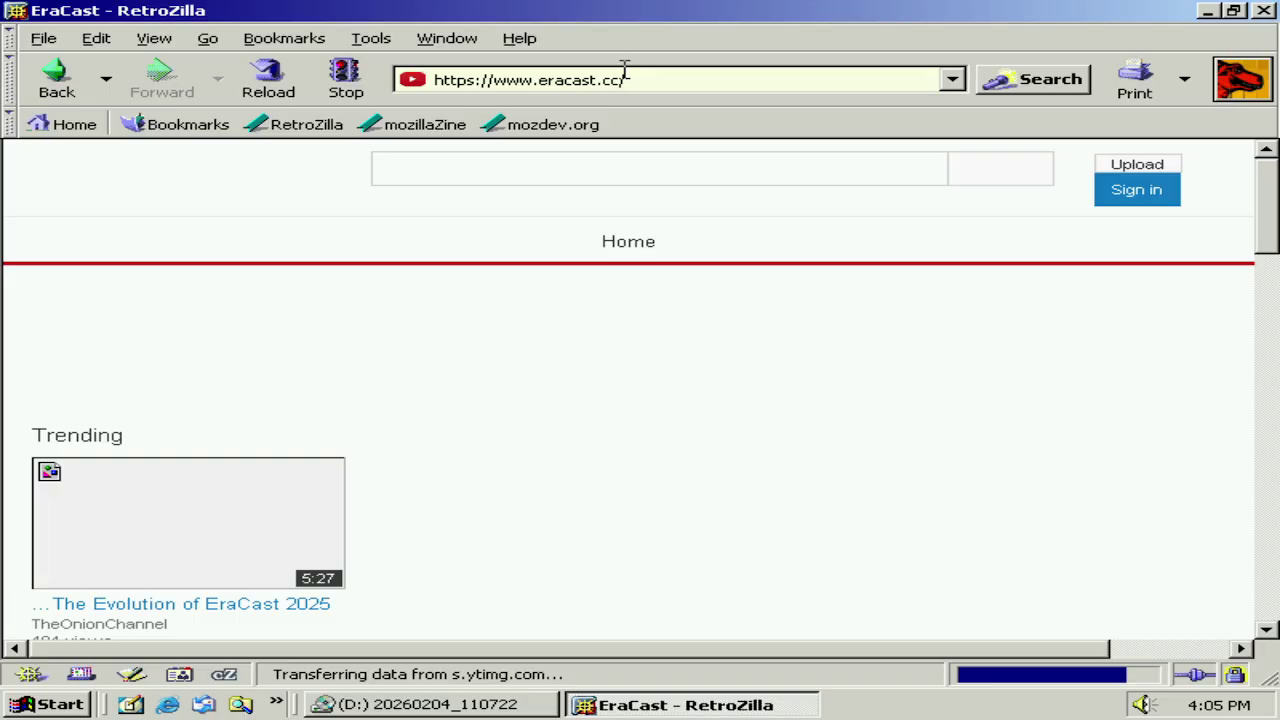
- Search EraCast for 'kingdom hearts' and scroll the results
click(432, 167)
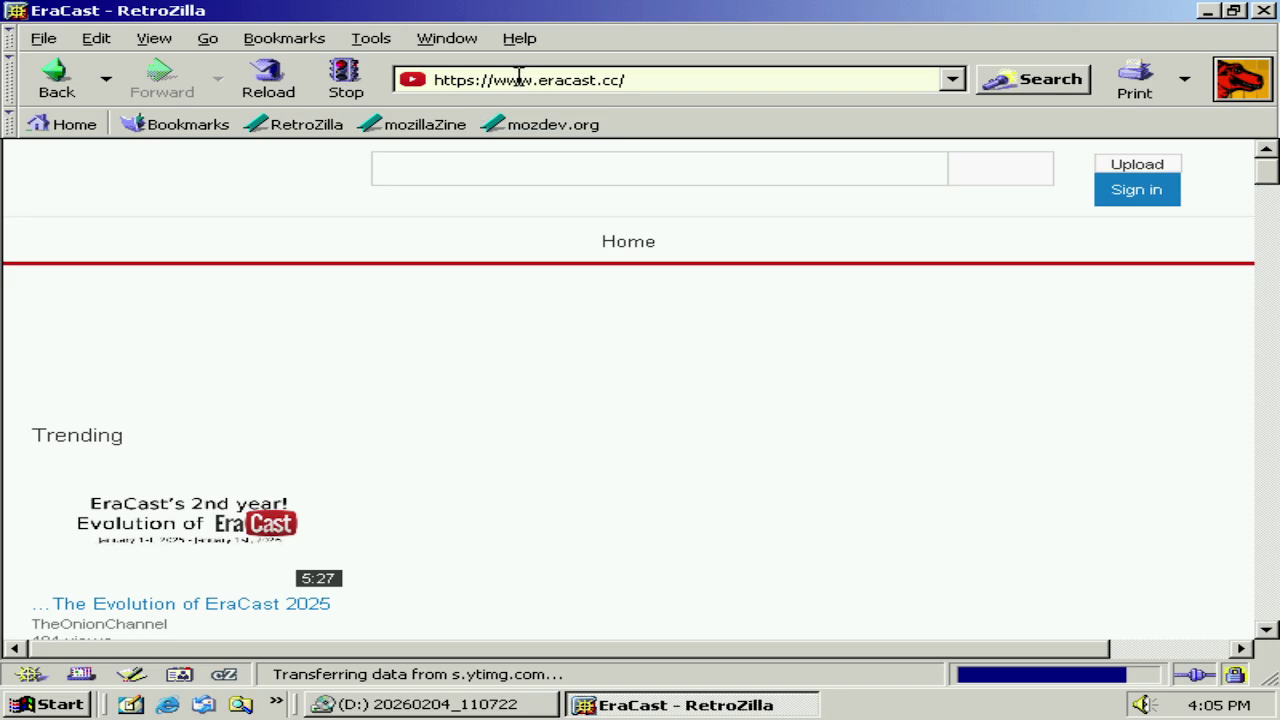
text(king)
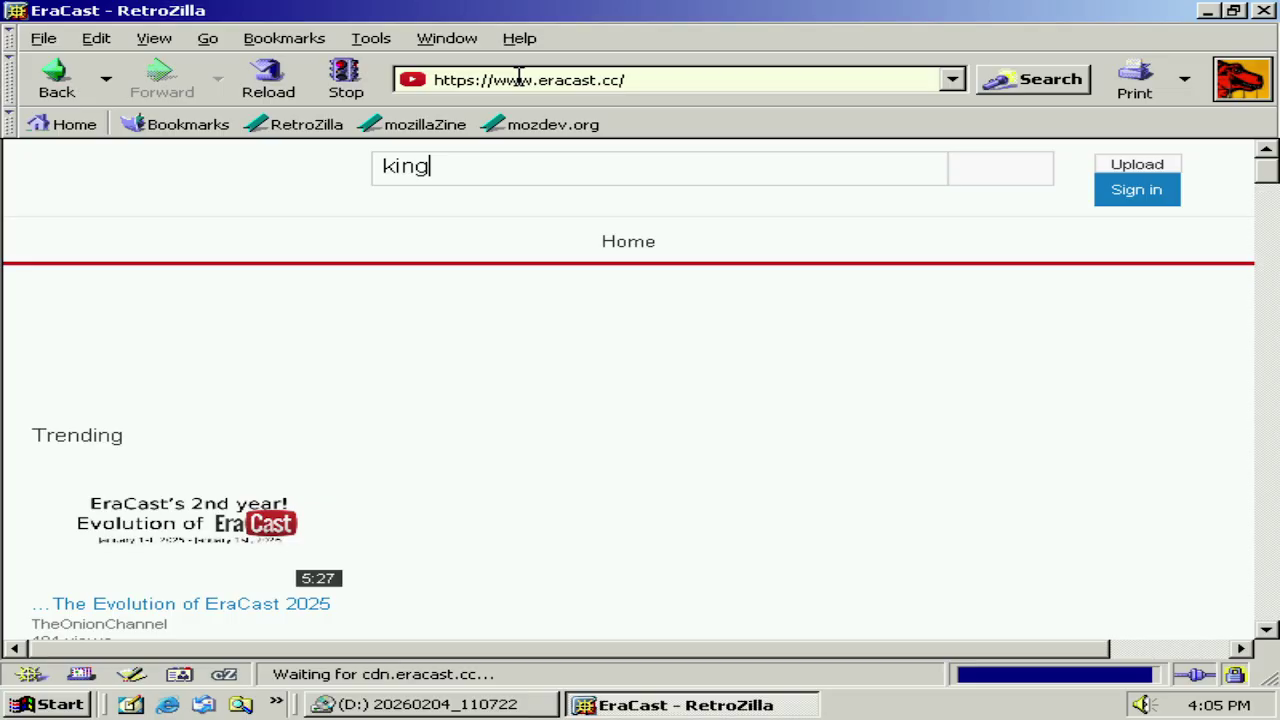
text(dom he)
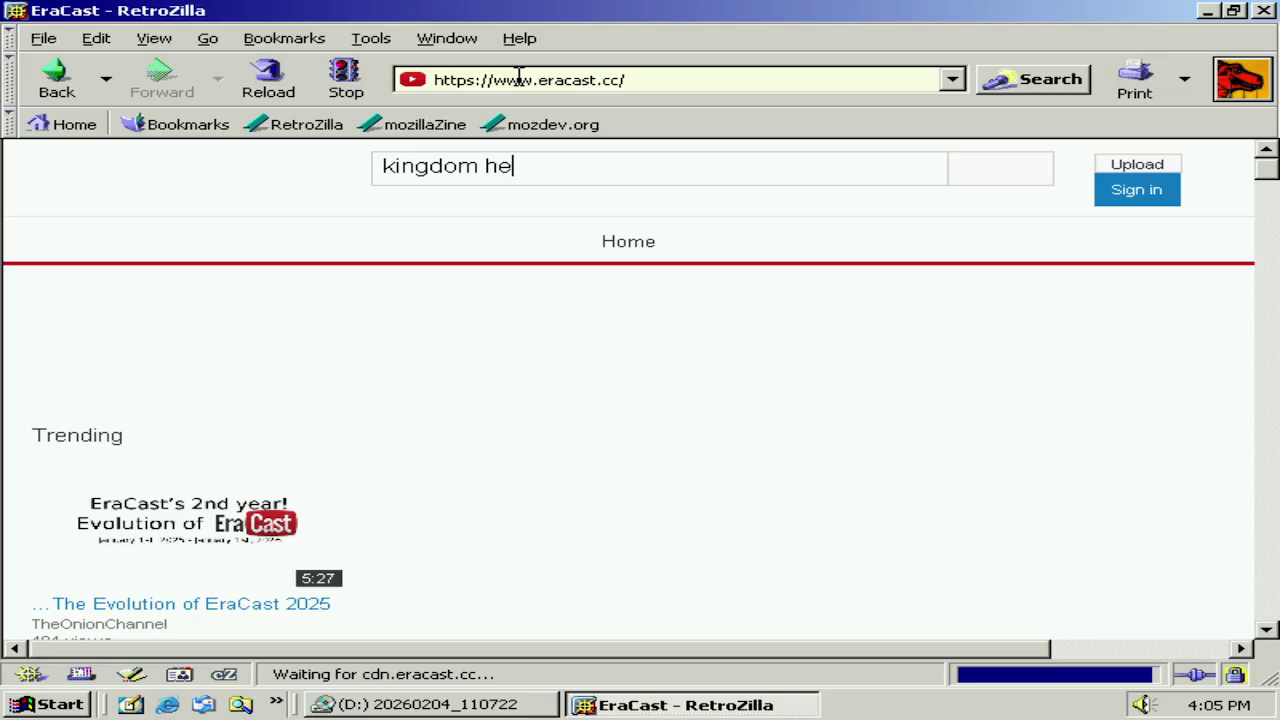
text(arts)
key(Return)
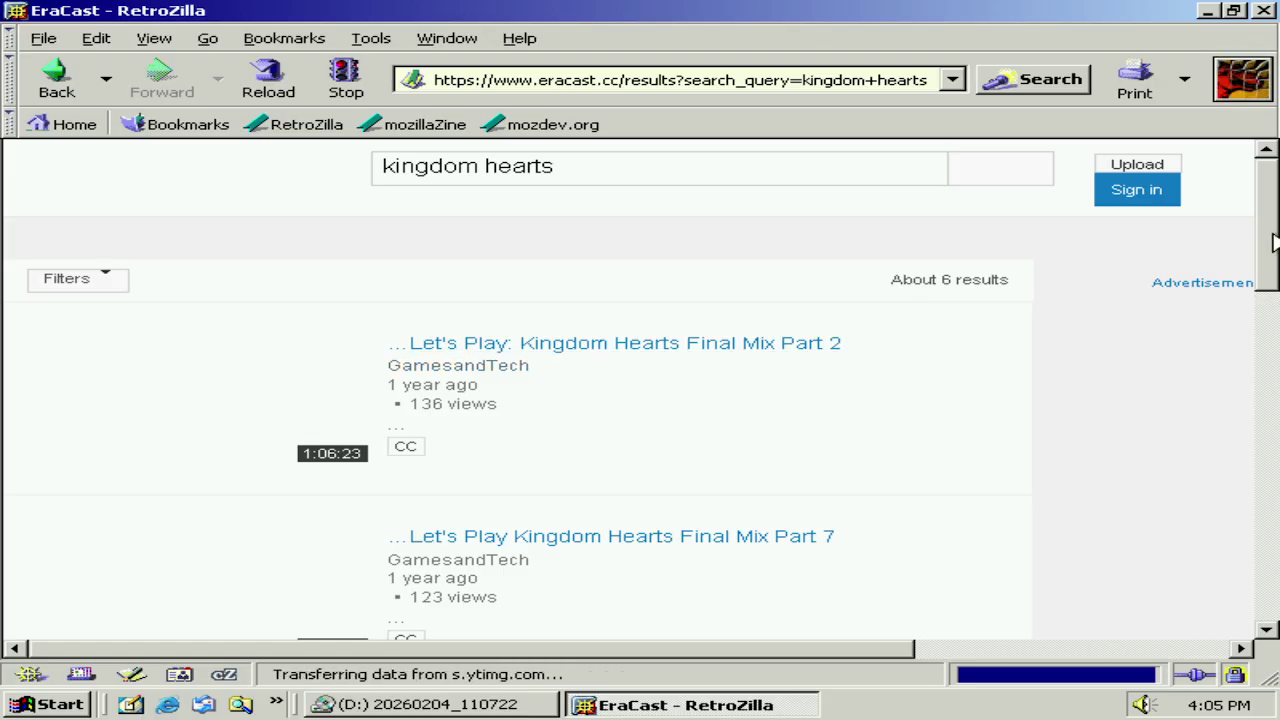
drag(1275, 242, 1278, 338)
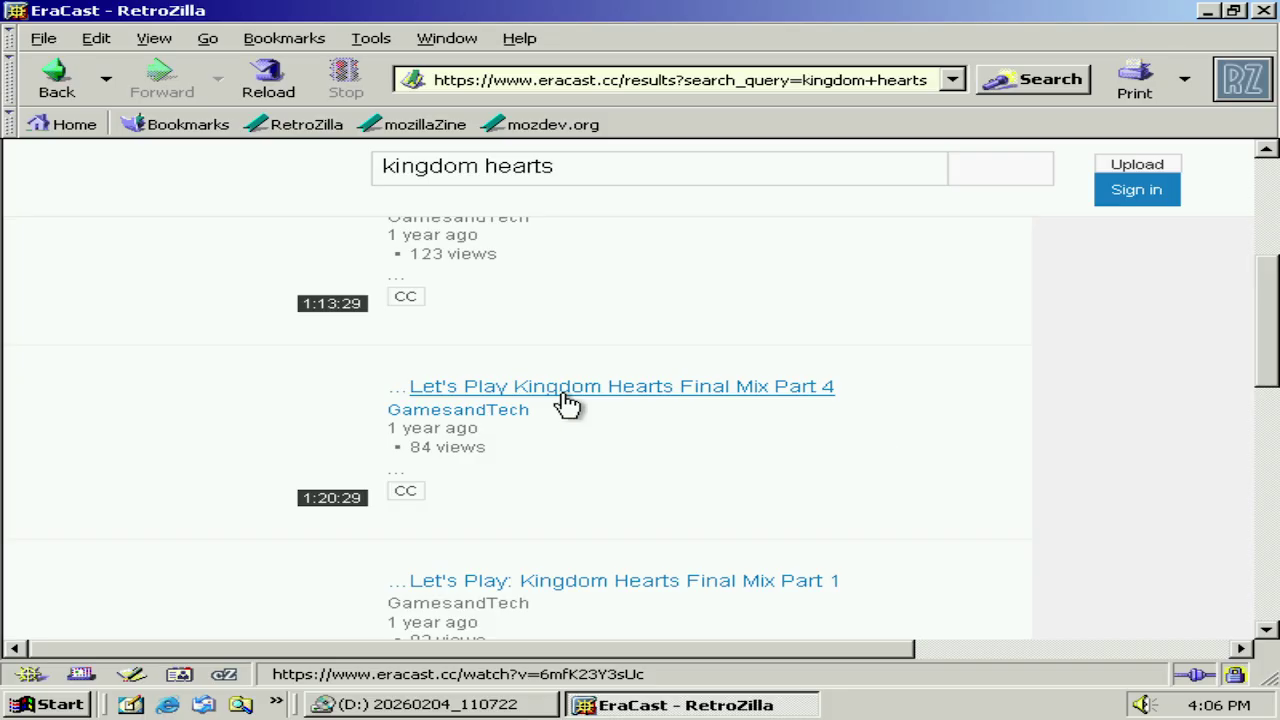
- Open the Let's Play Kingdom Hearts Final Mix Part 4 video, answering No to popup blocking
click(564, 395)
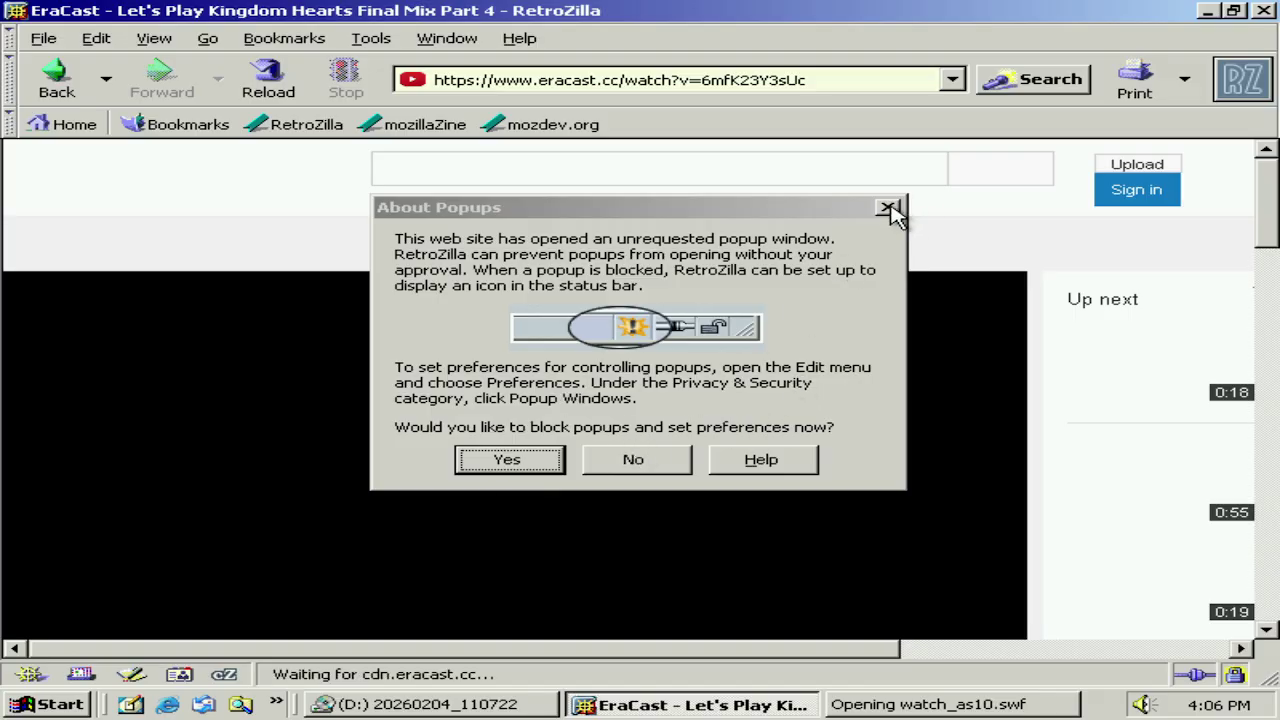
click(664, 460)
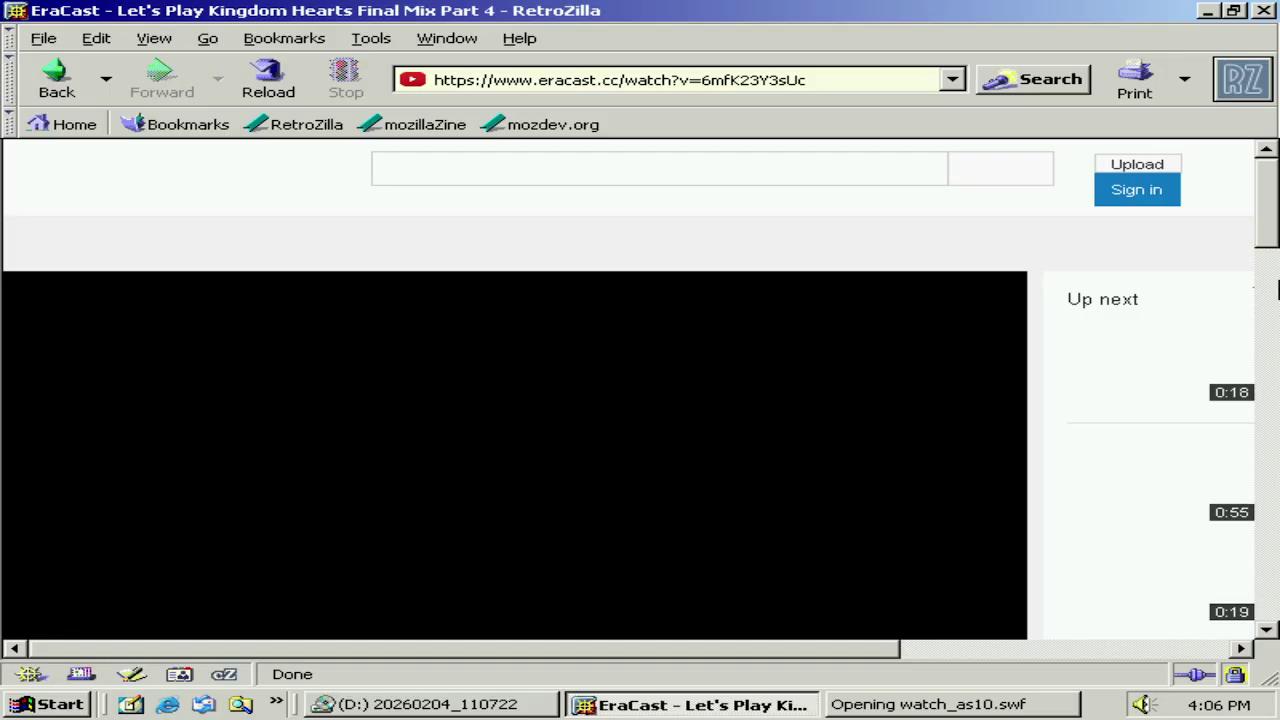
scroll(1275, 290, down, 5)
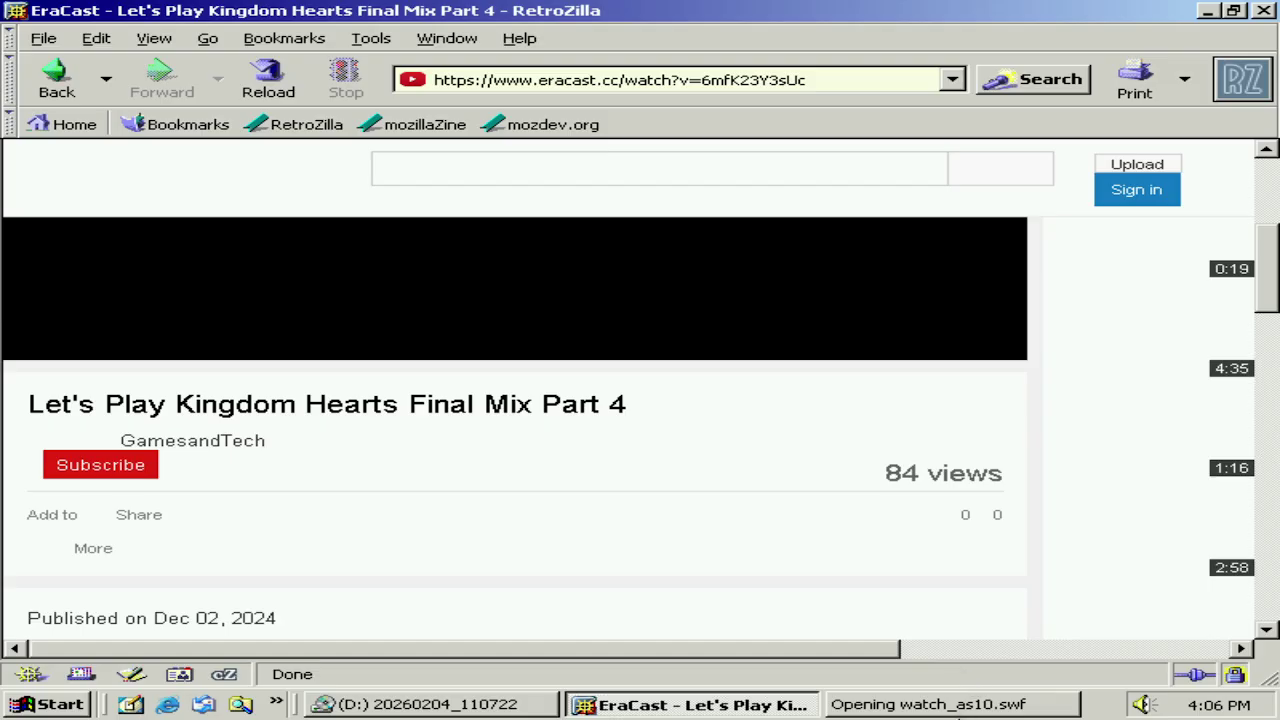
- Bring up the watch_as10.swf file prompt from the taskbar alongside the video page
click(956, 710)
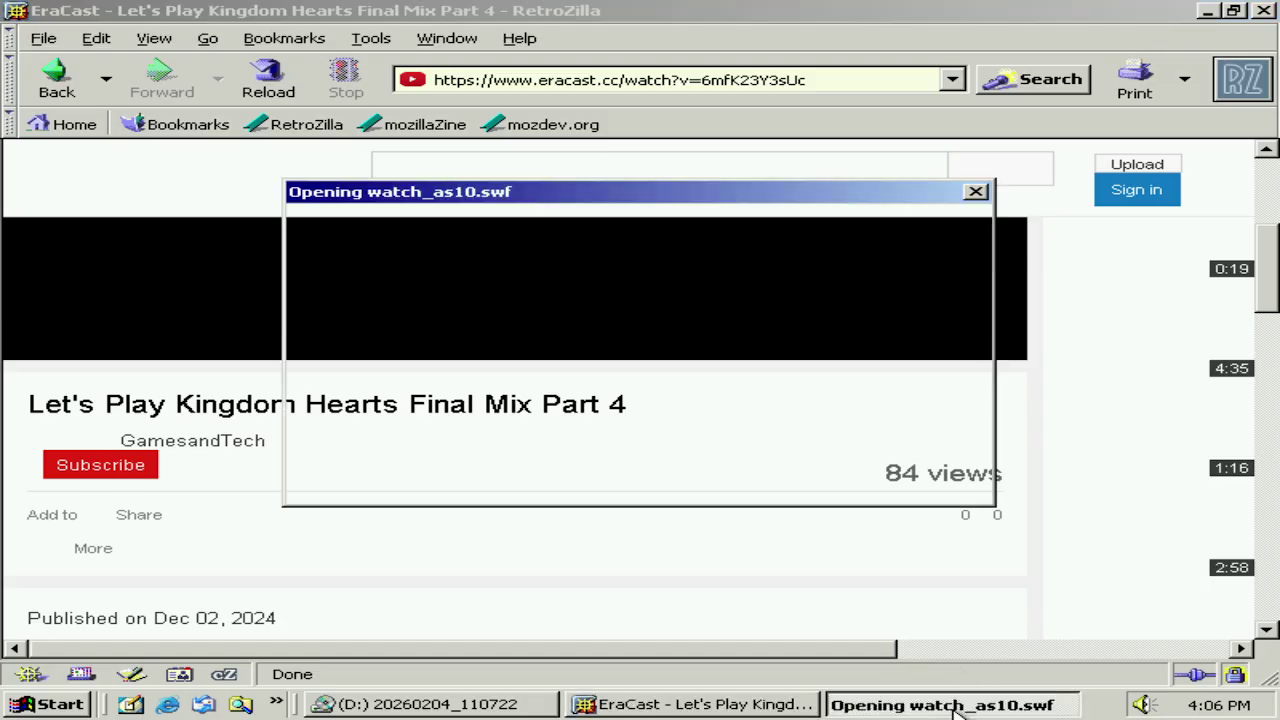
click(956, 710)
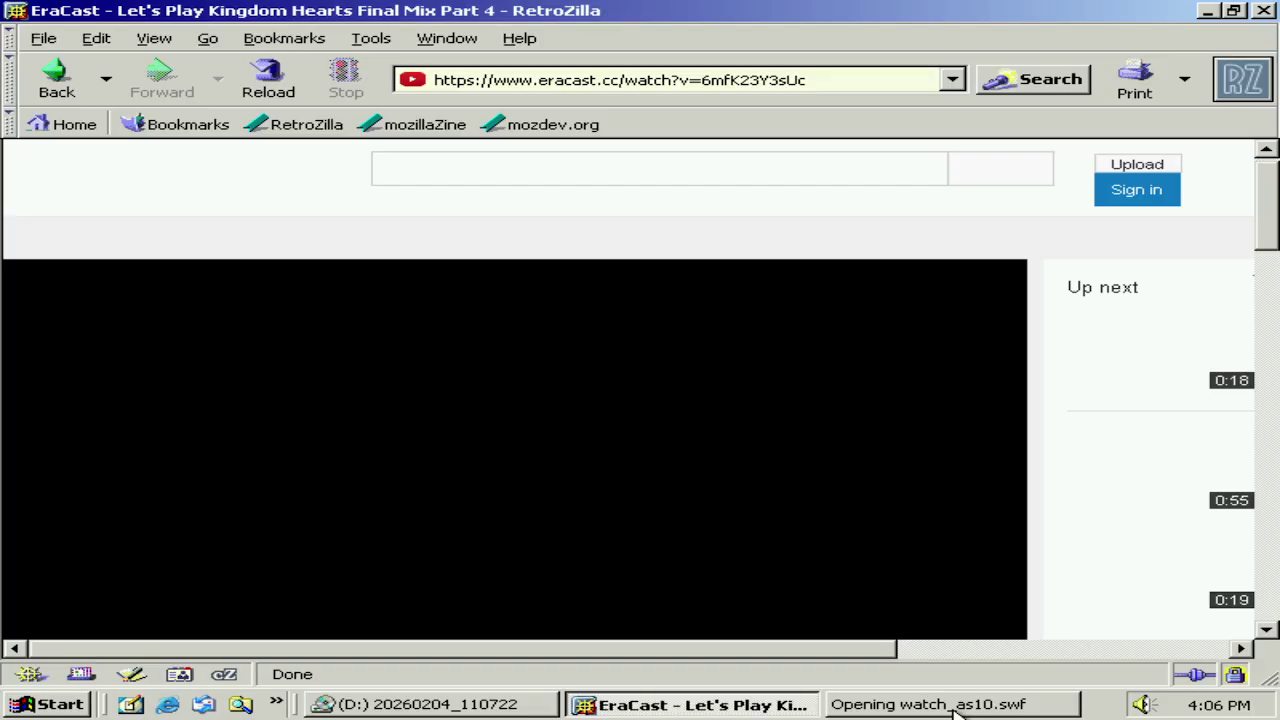
click(957, 712)
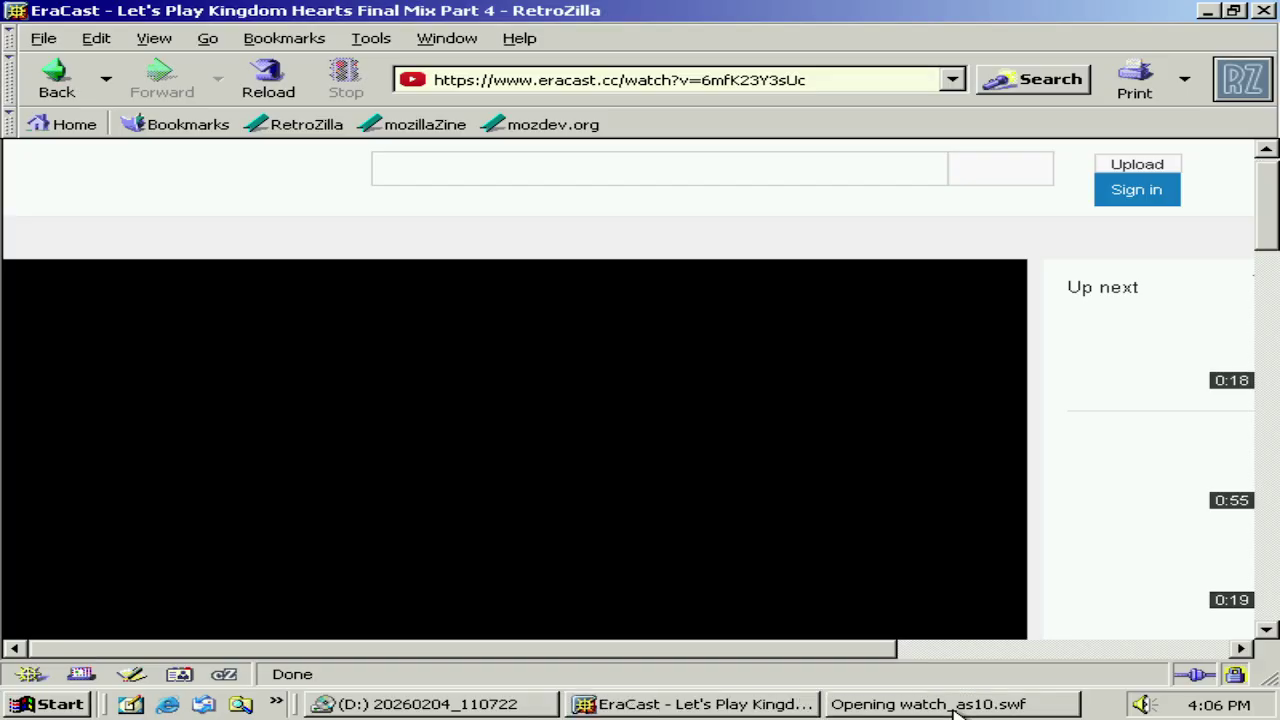
click(648, 708)
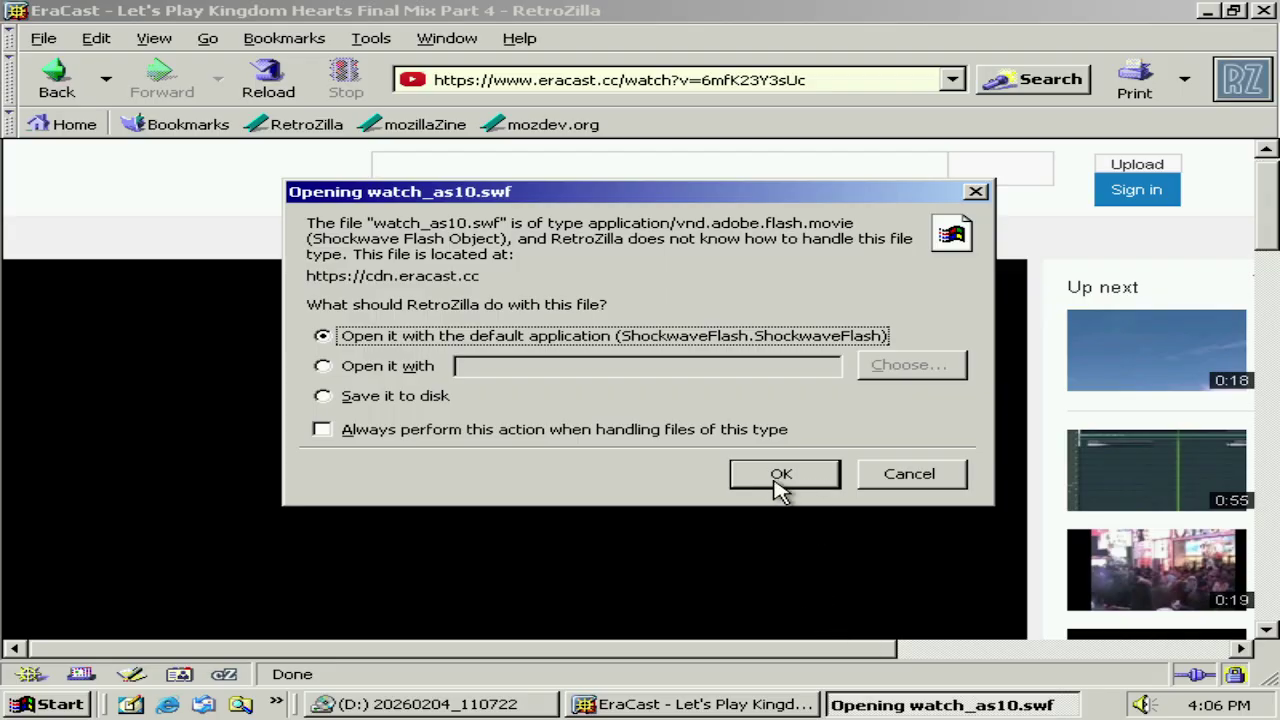
- Dismiss the watch_as10.swf Open With prompt and close the Download Manager
click(779, 477)
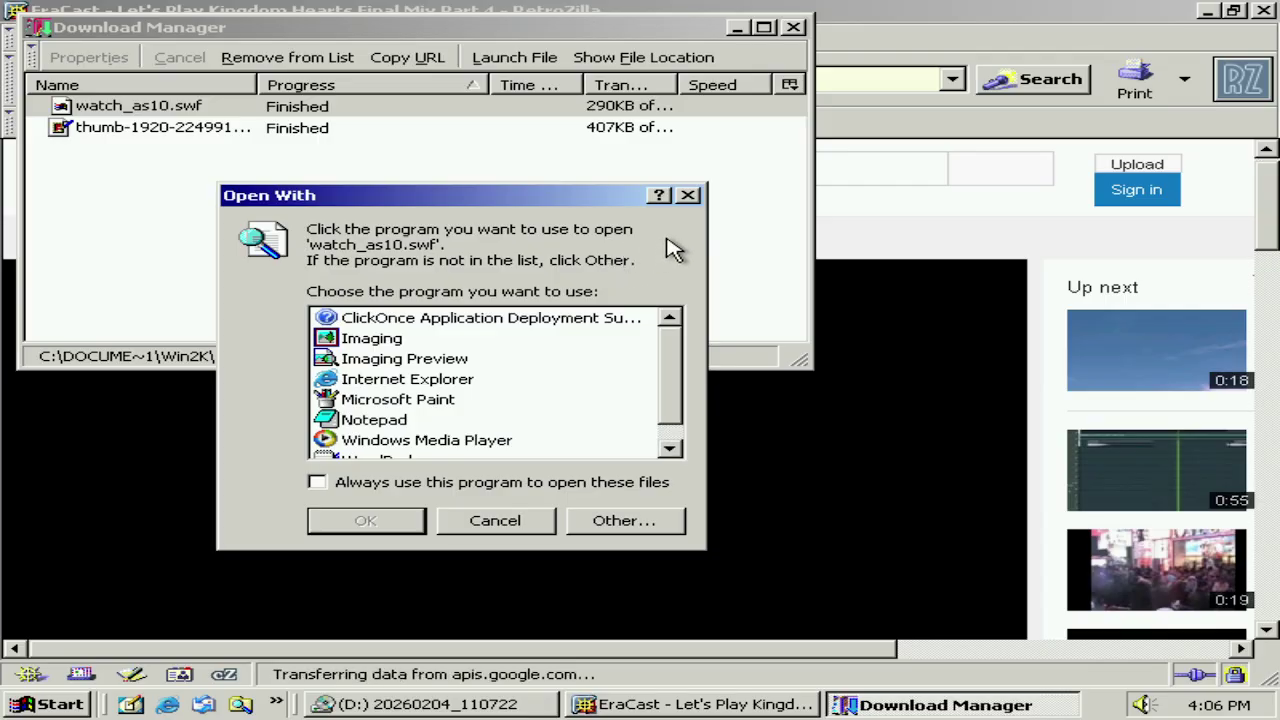
click(689, 196)
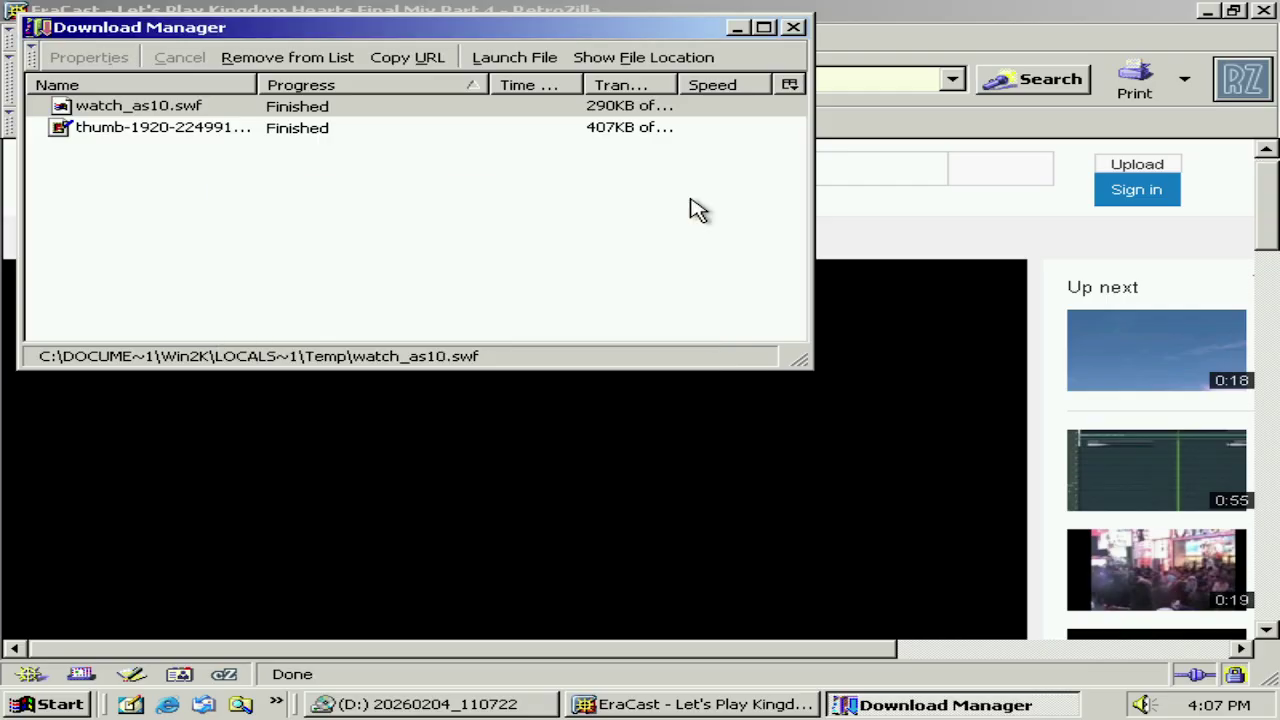
click(797, 28)
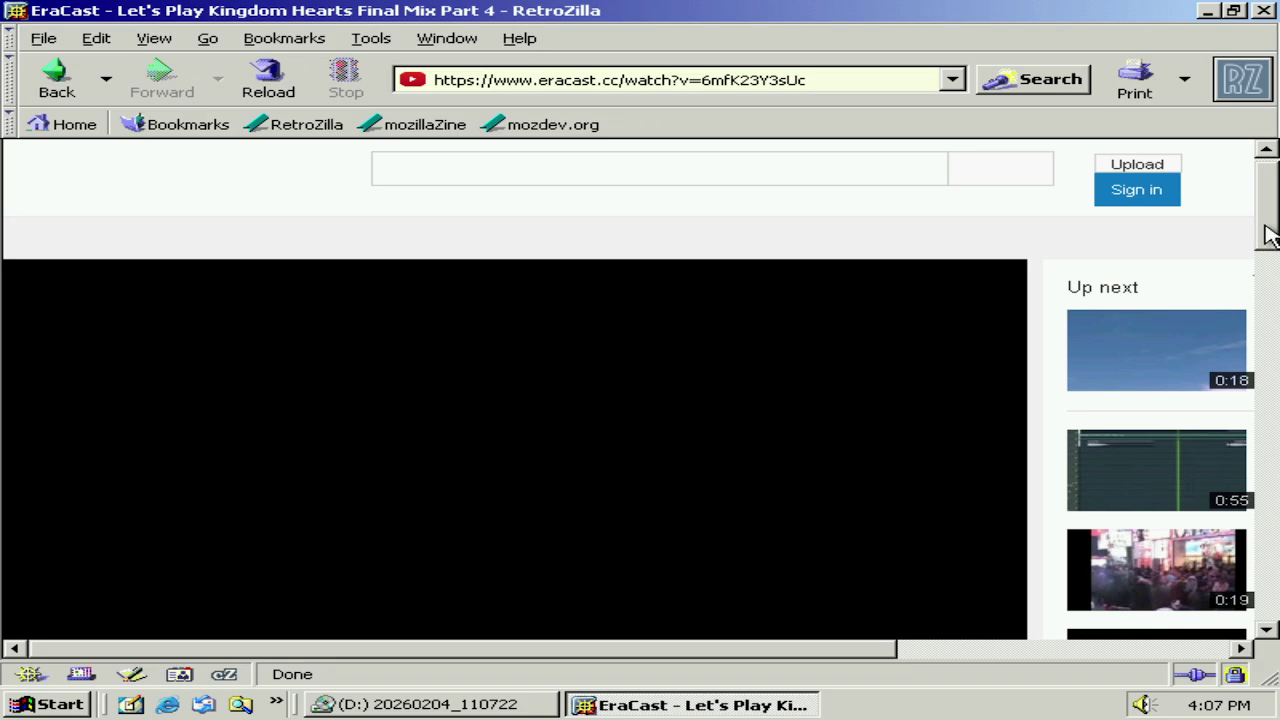
drag(1265, 228, 1274, 295)
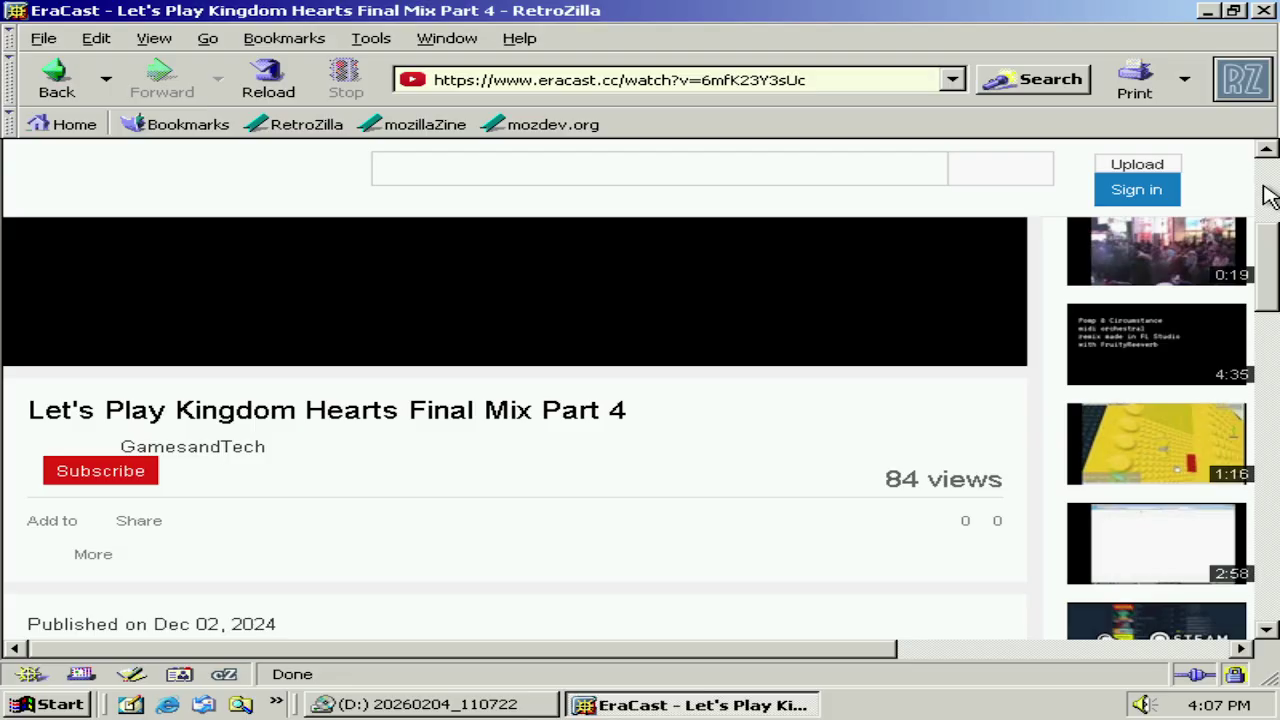
drag(1277, 250, 1277, 160)
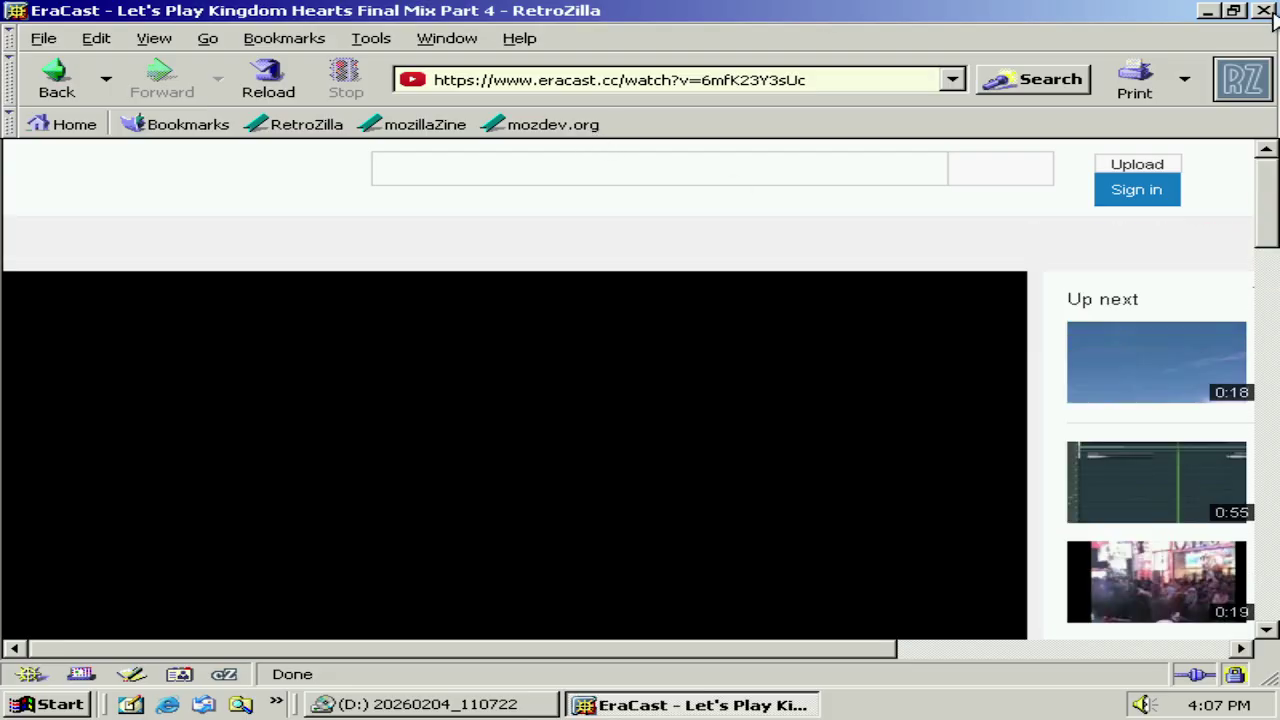
- Close RetroZilla, recycle thumb-1920-224991.jpg from My Documents, and restore the D: drive window
click(1264, 11)
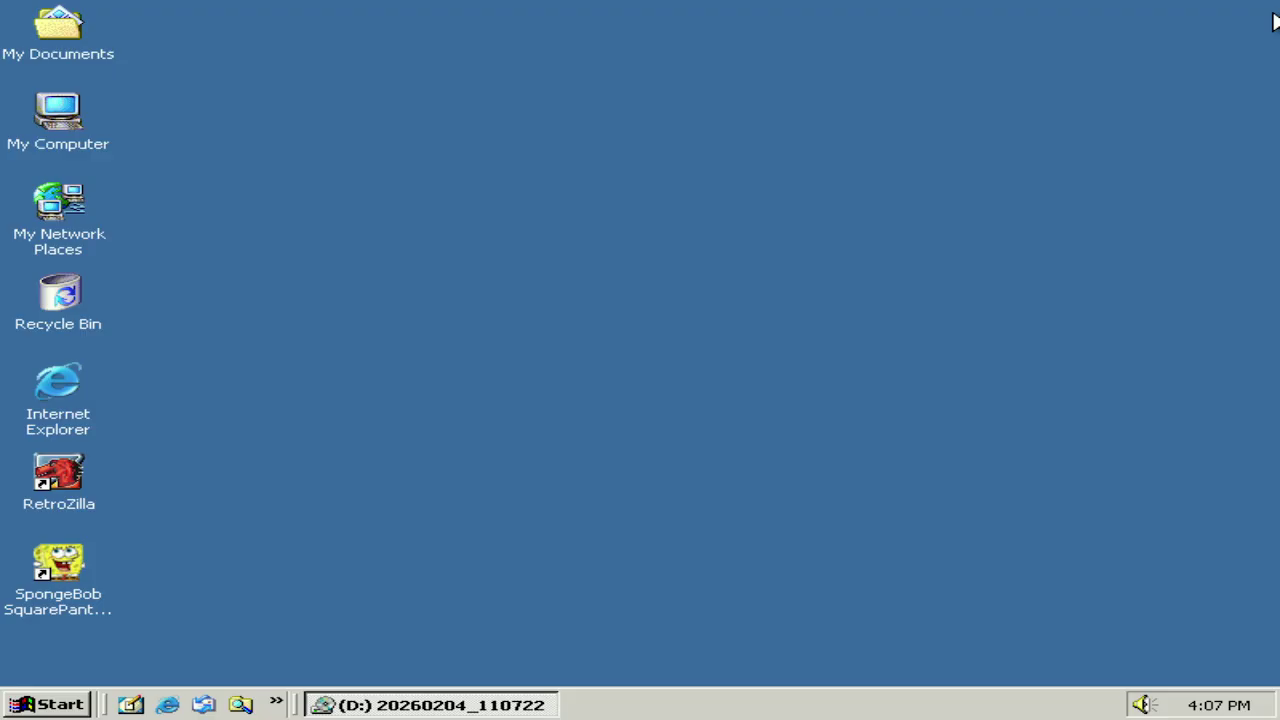
double_click(46, 45)
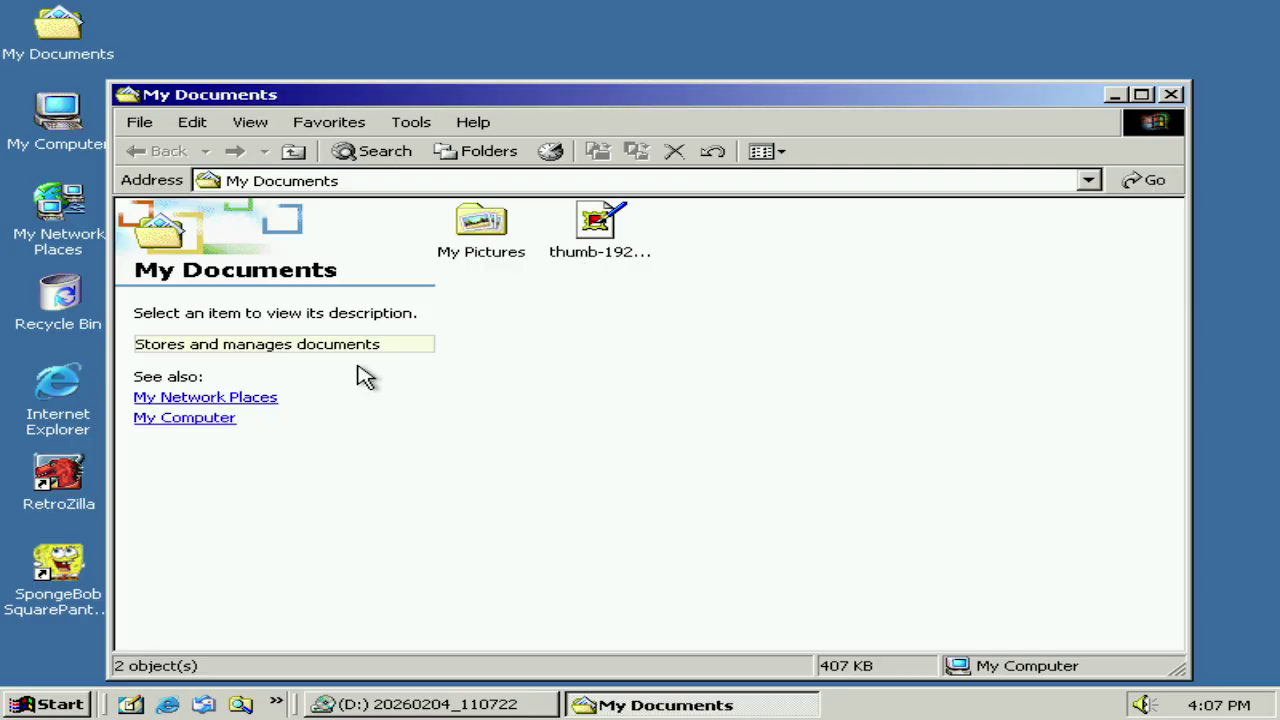
click(603, 248)
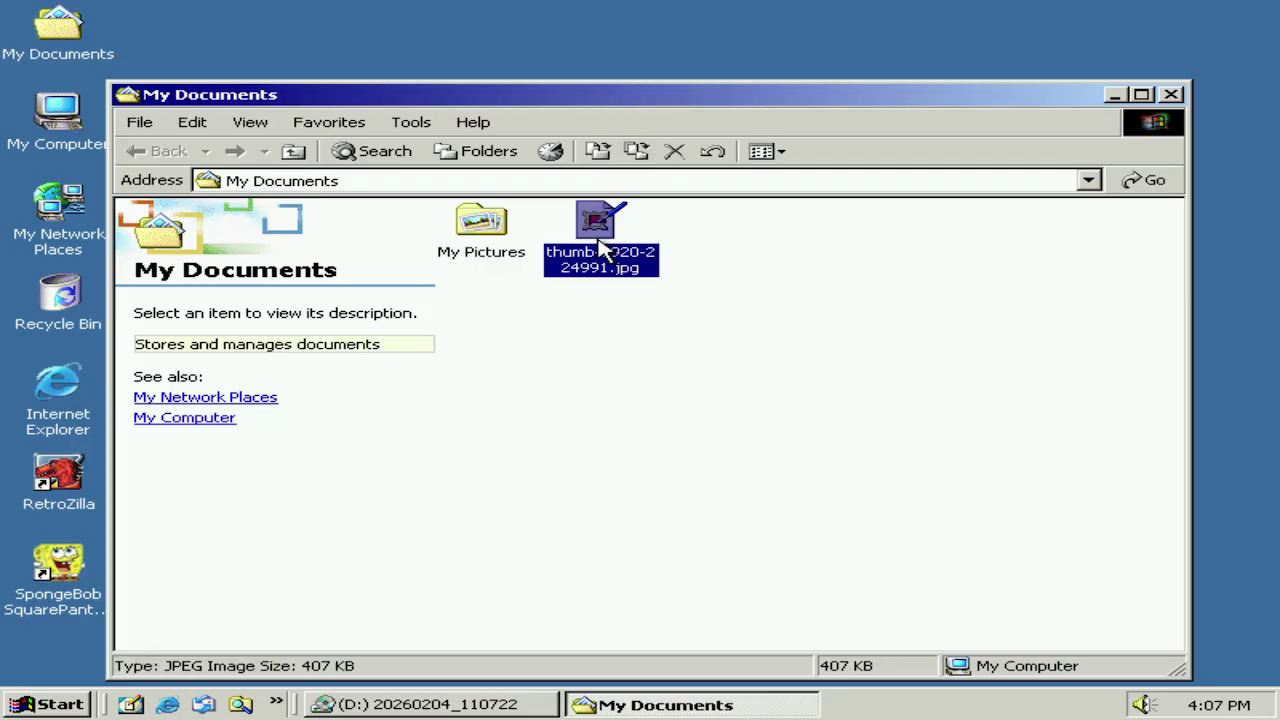
right_click(601, 247)
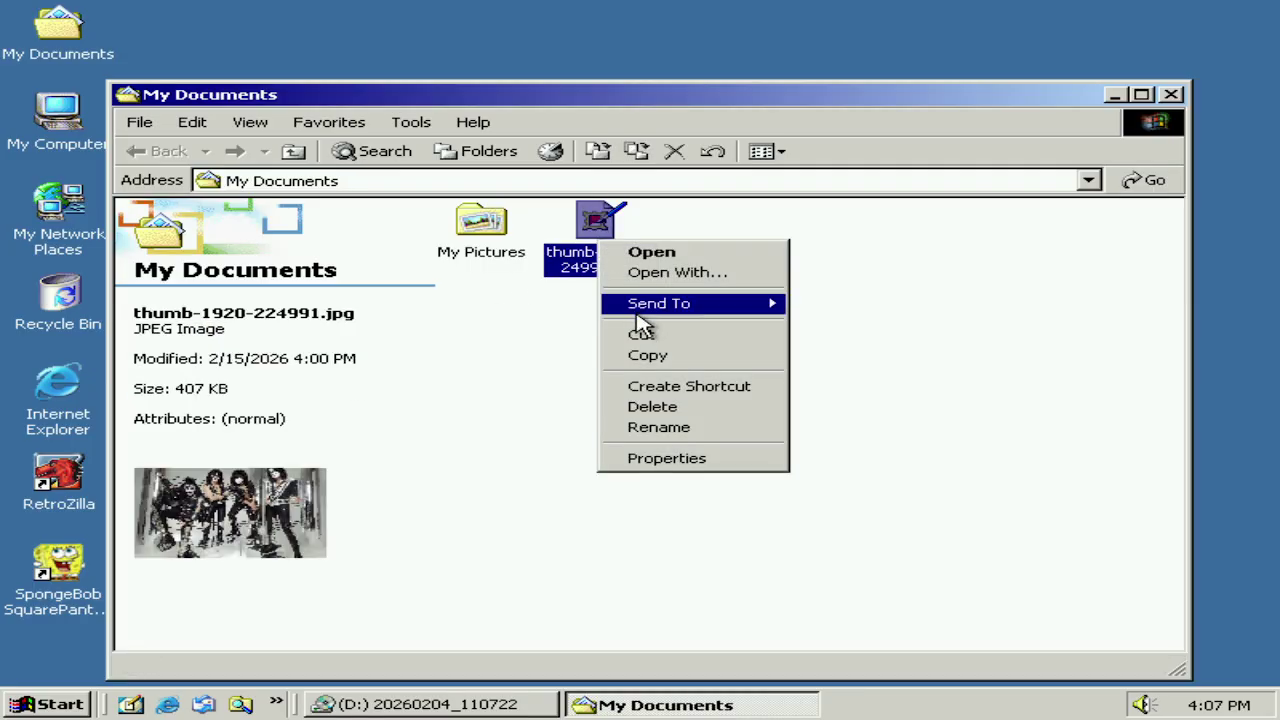
click(655, 412)
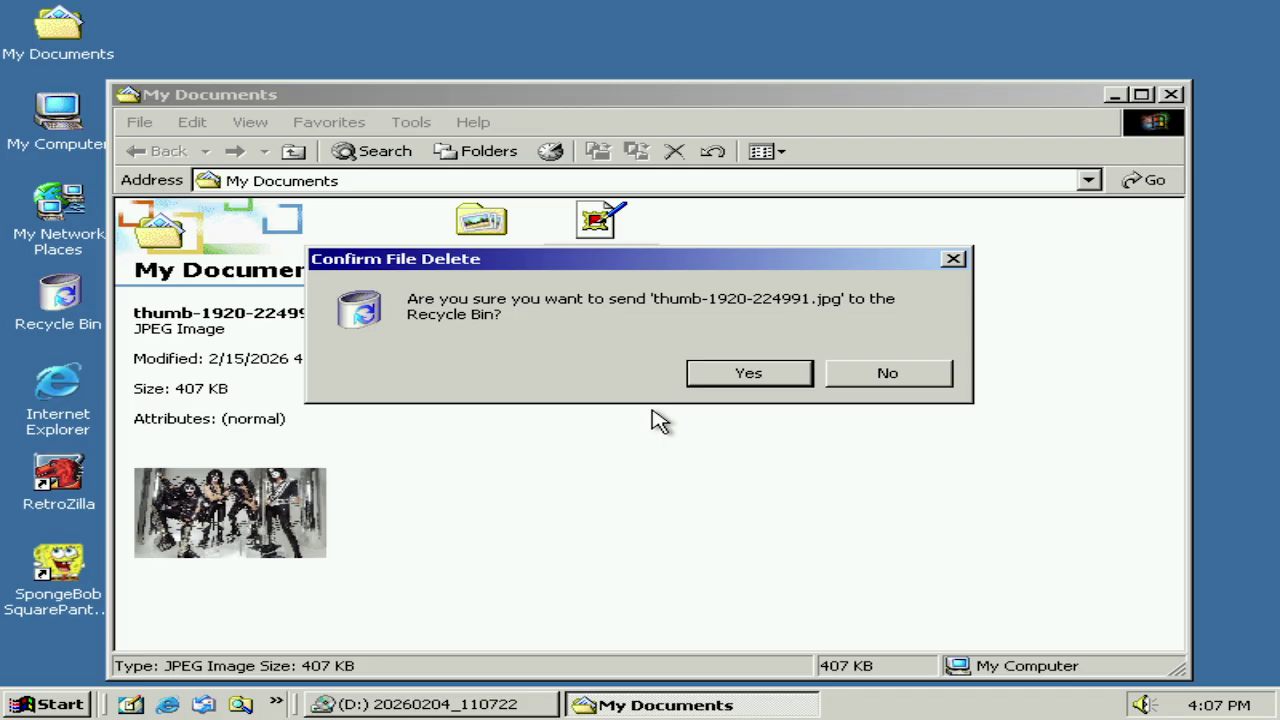
click(766, 378)
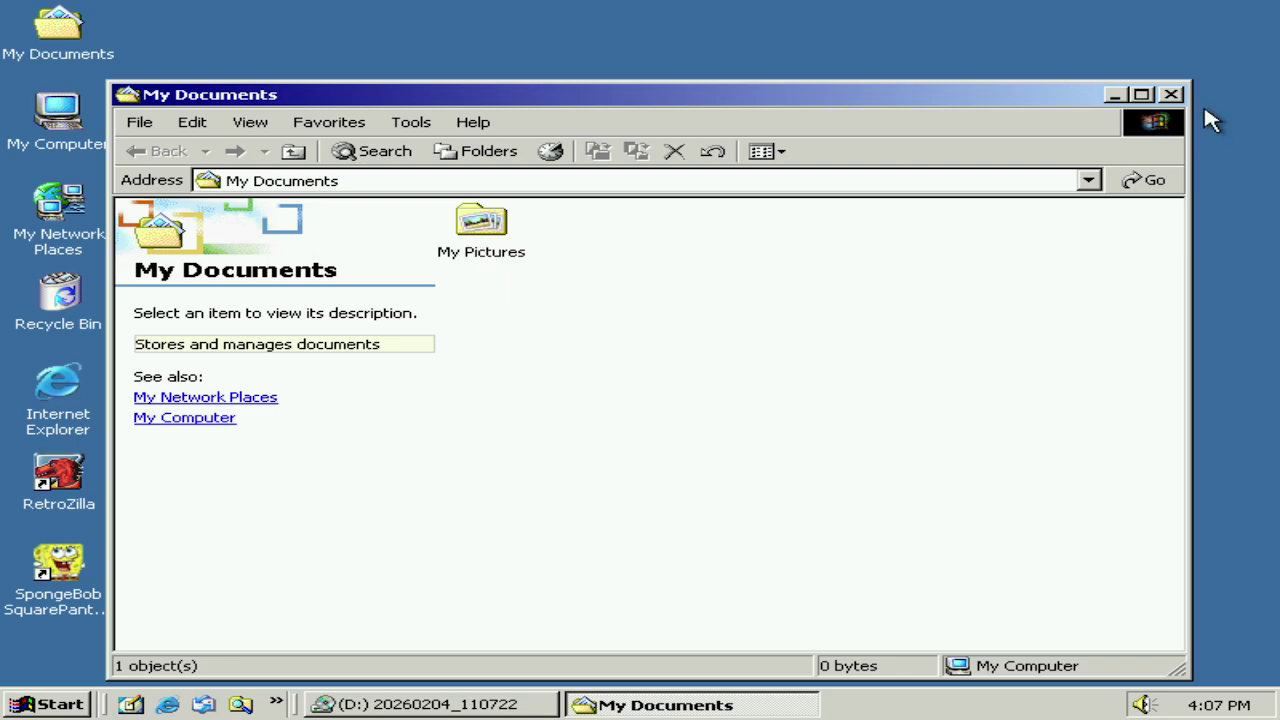
click(1168, 96)
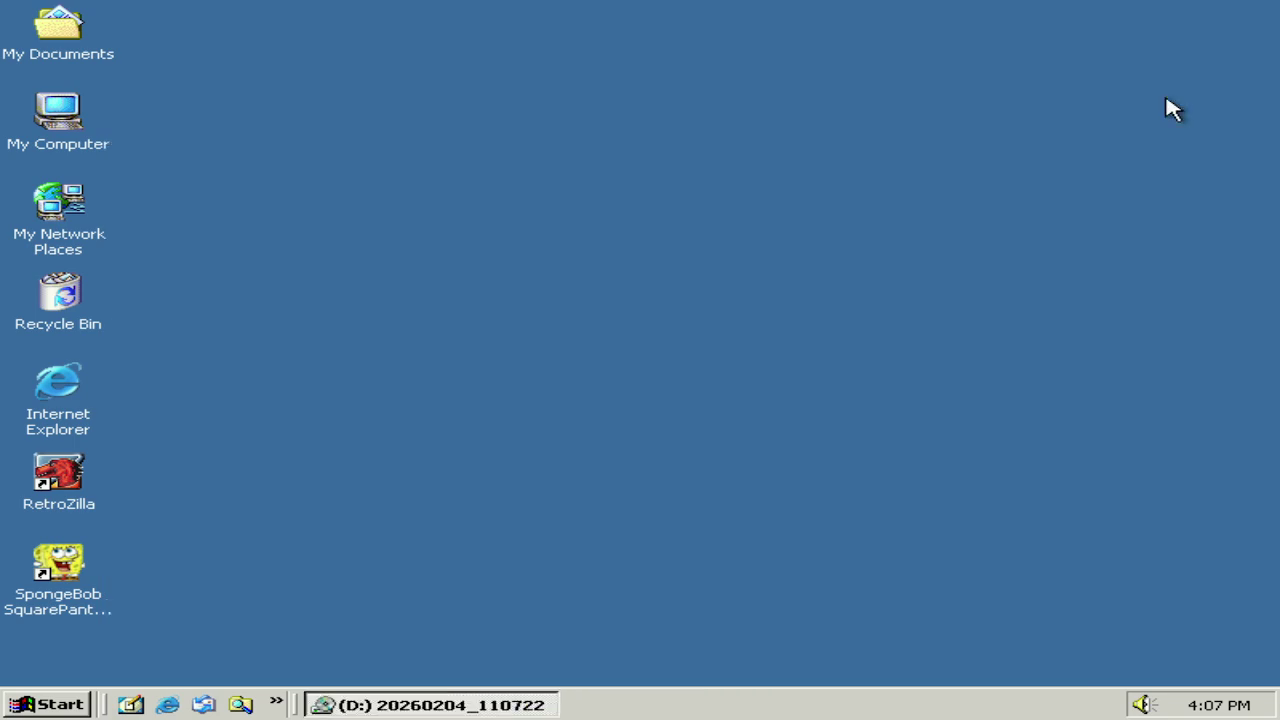
click(405, 714)
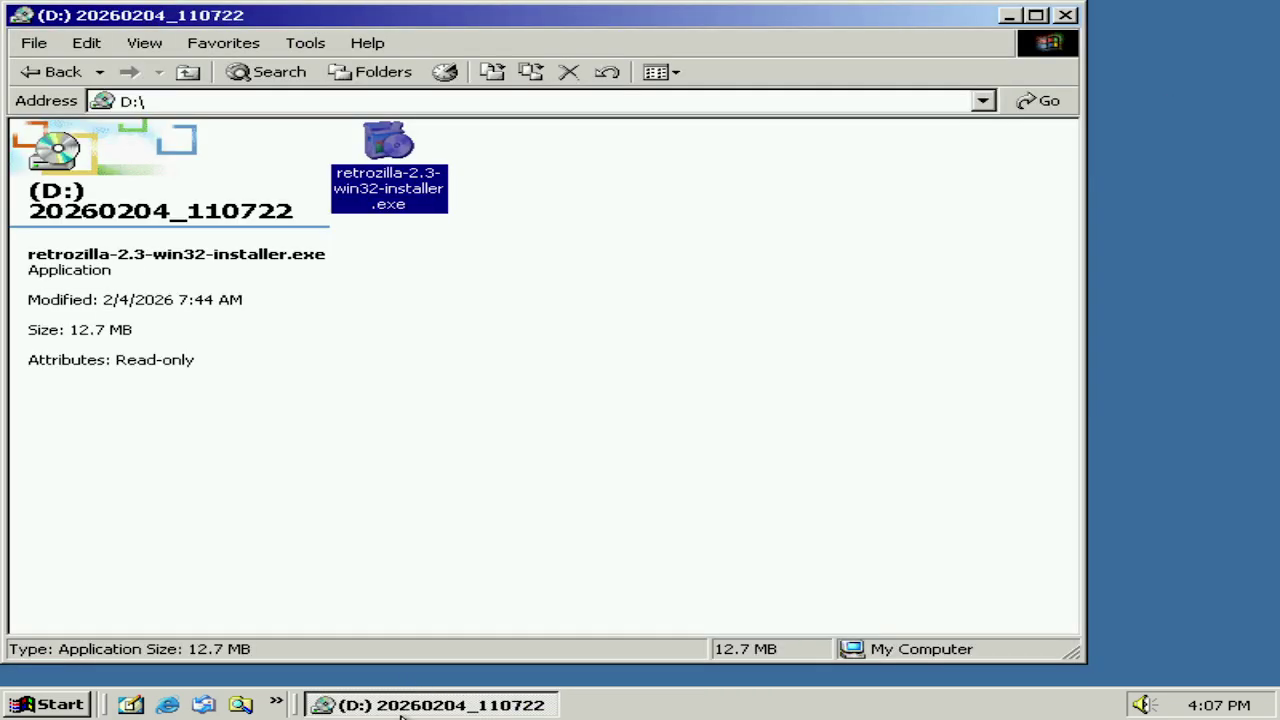
- Close the D: window and launch Windows Media Player from Start > Programs
click(1066, 15)
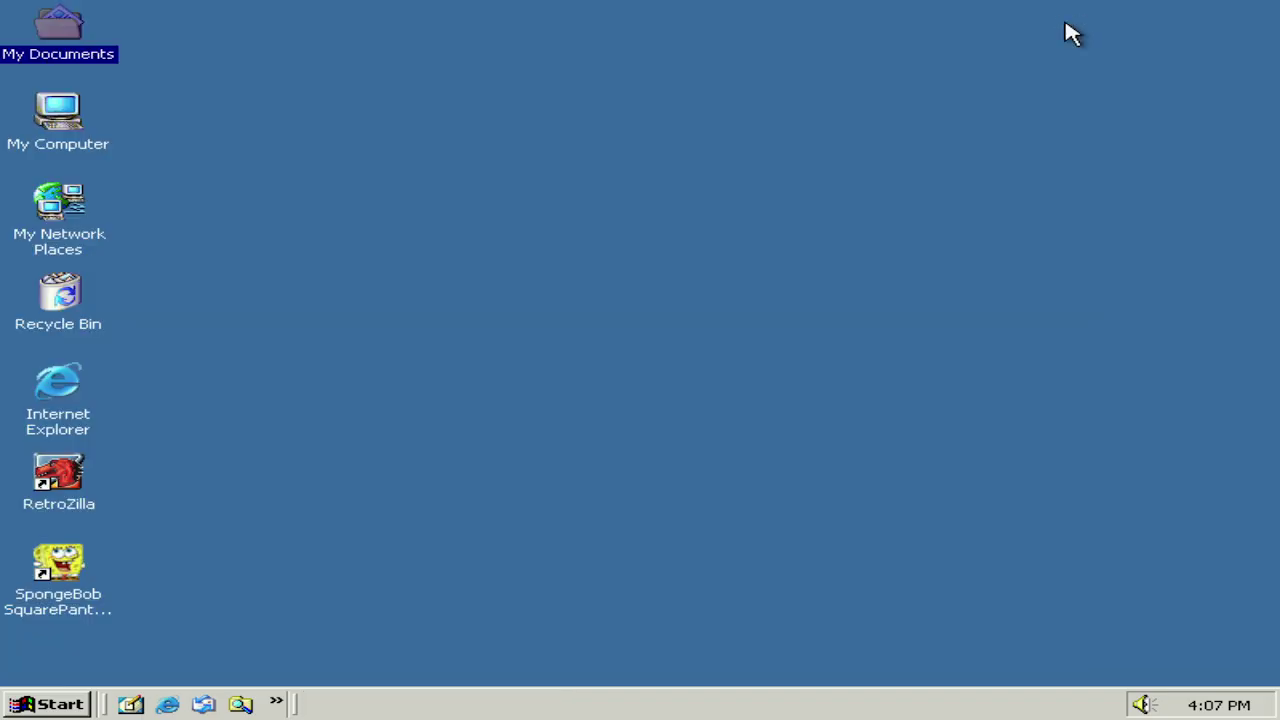
click(58, 705)
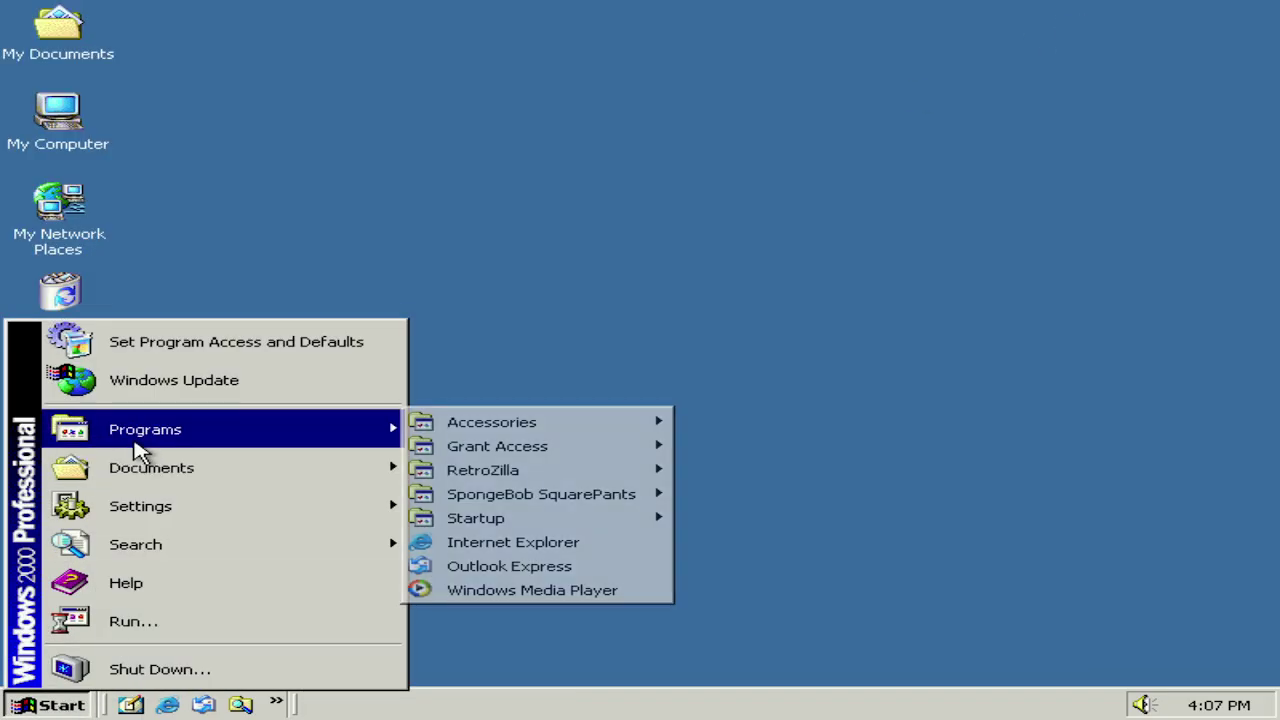
mouse_move(145, 480)
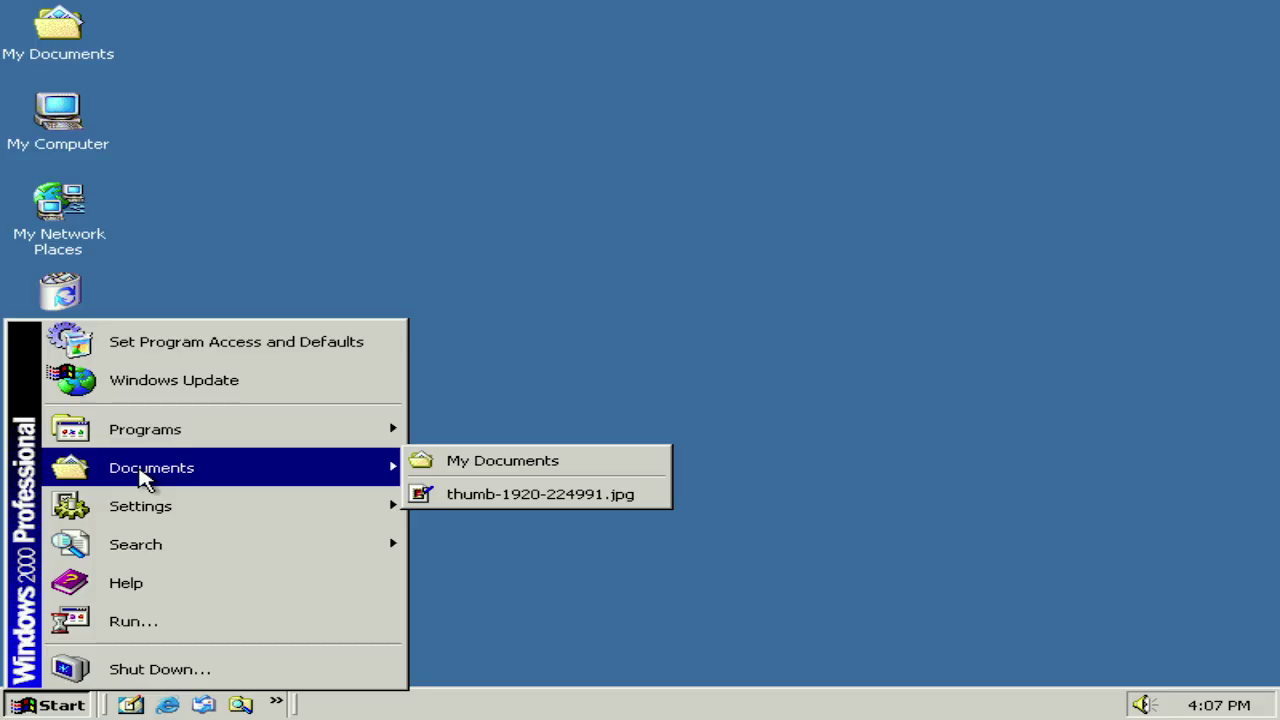
mouse_move(252, 445)
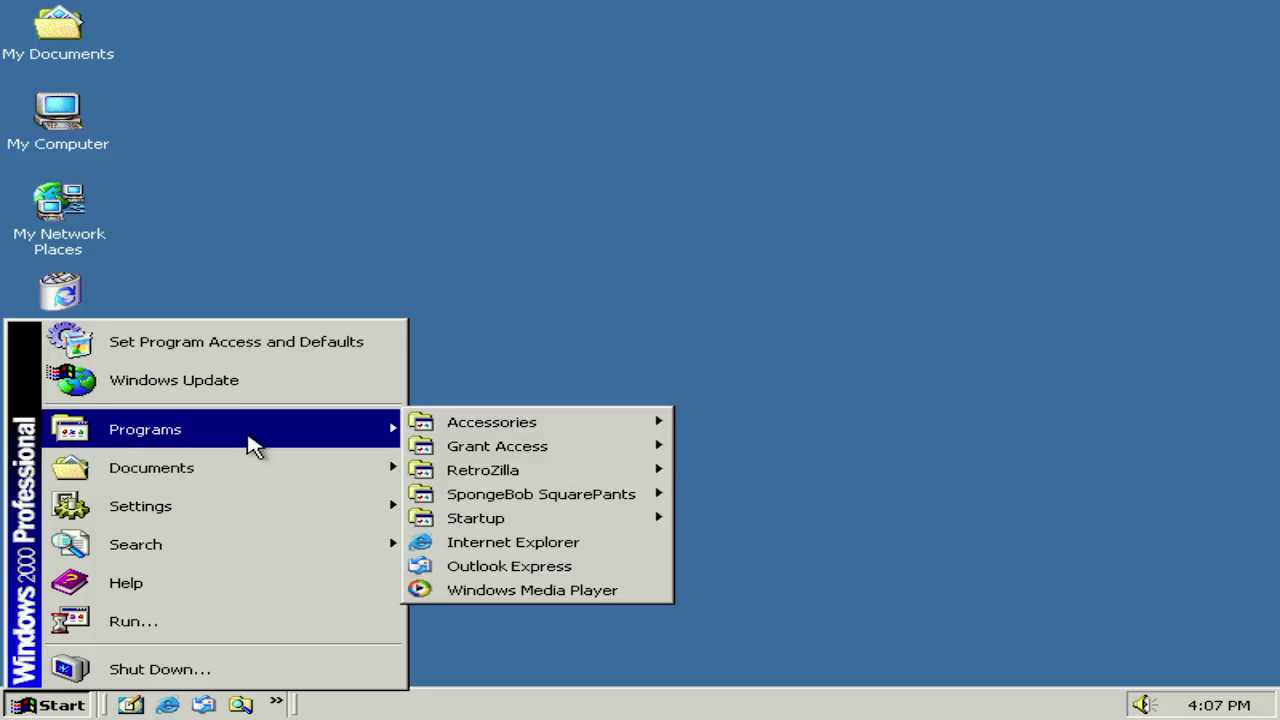
click(506, 594)
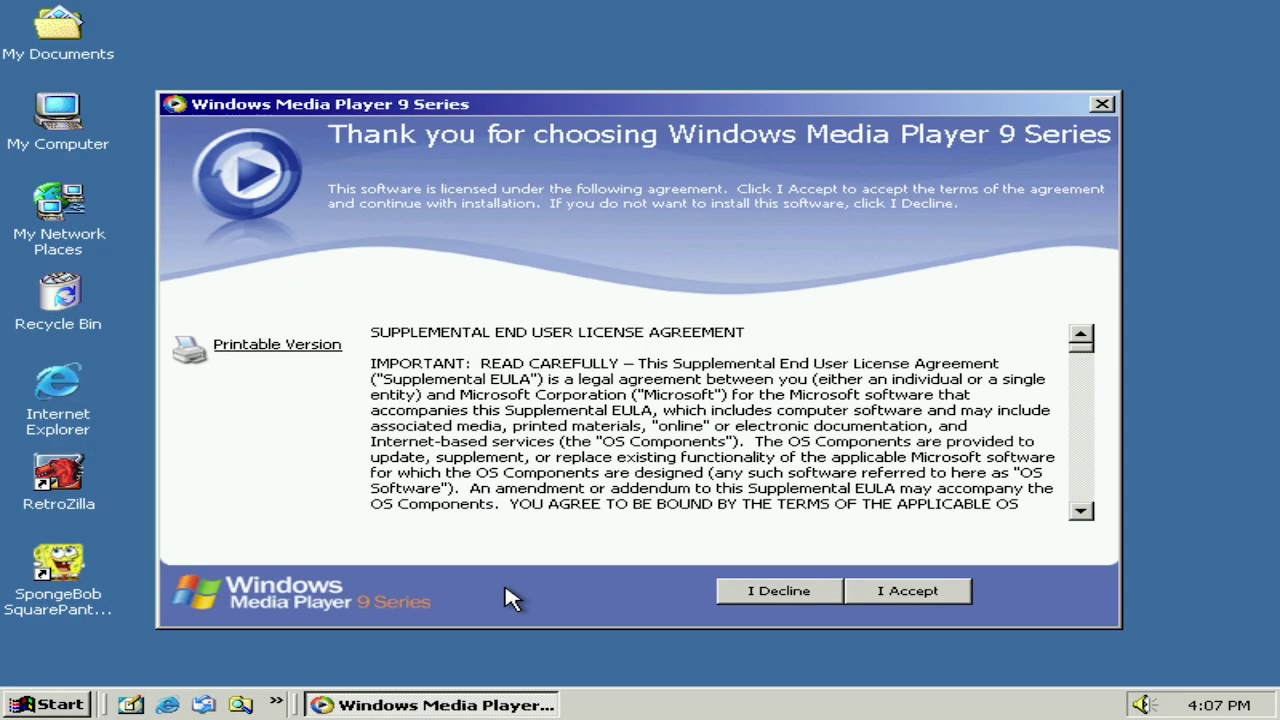
- Accept the licence, keep default privacy and file-type settings, acknowledge the Security Alert, then close the player
click(918, 601)
click(916, 601)
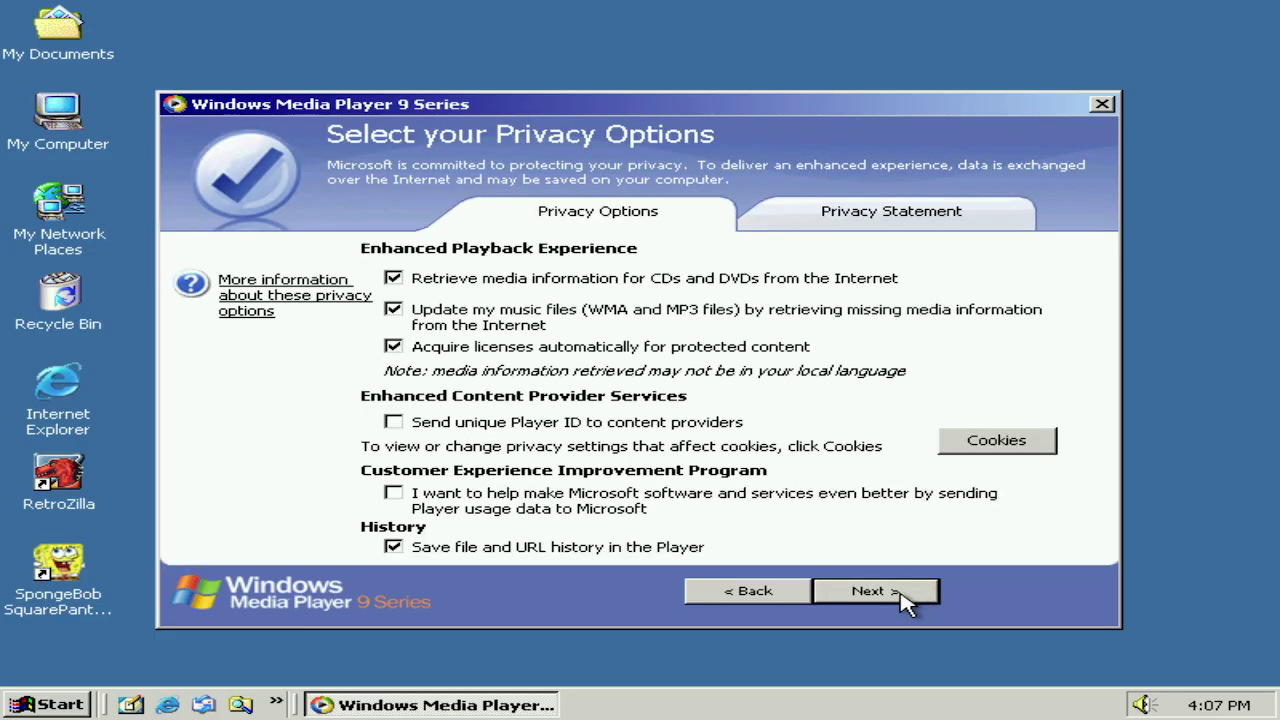
click(905, 600)
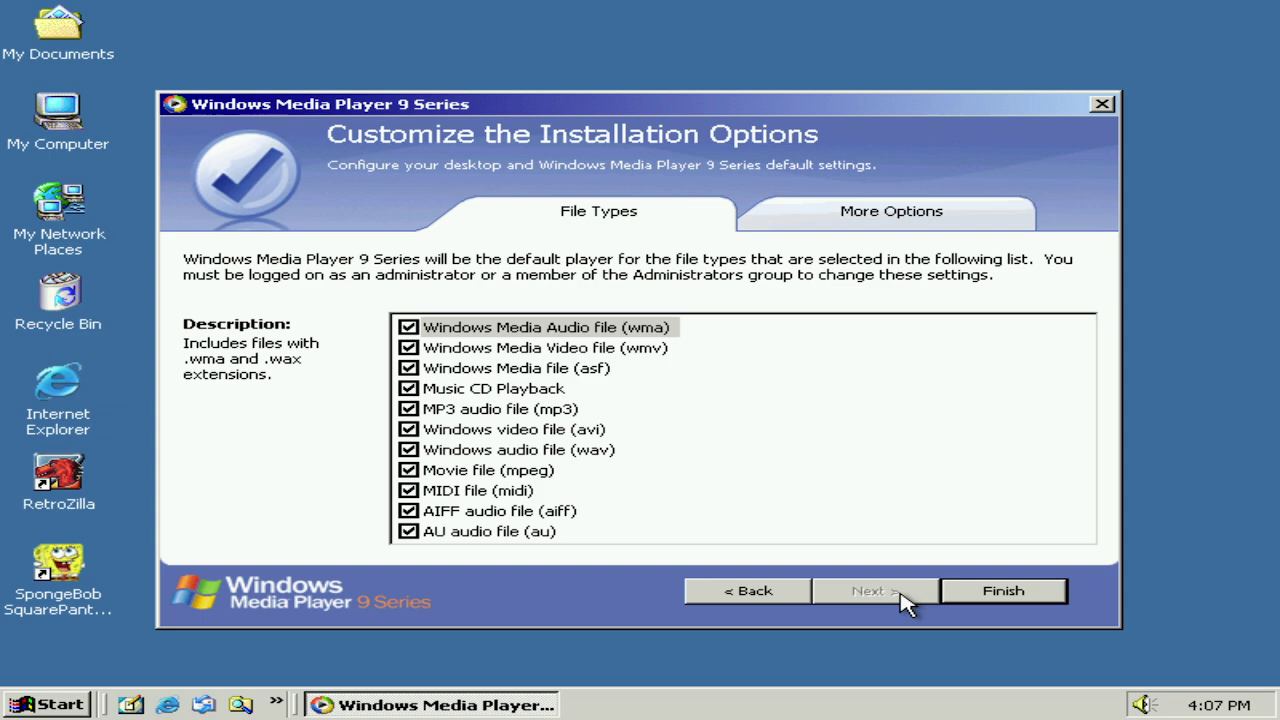
click(988, 594)
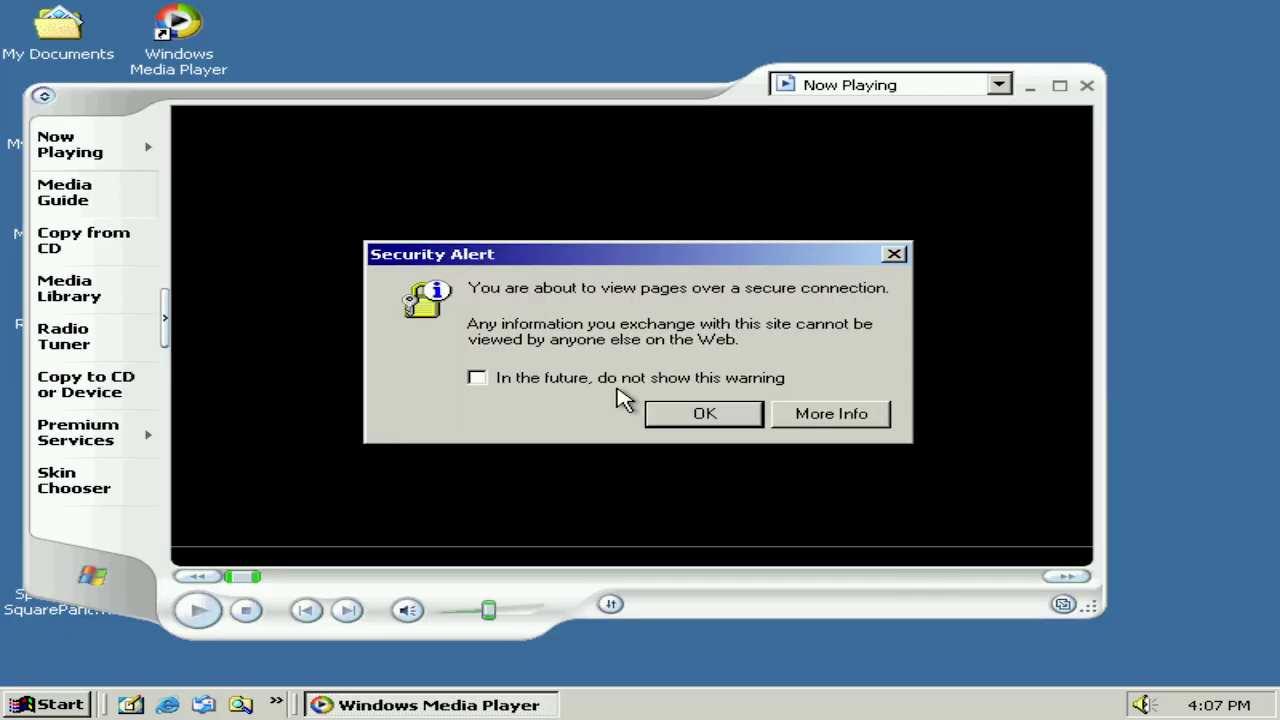
click(695, 412)
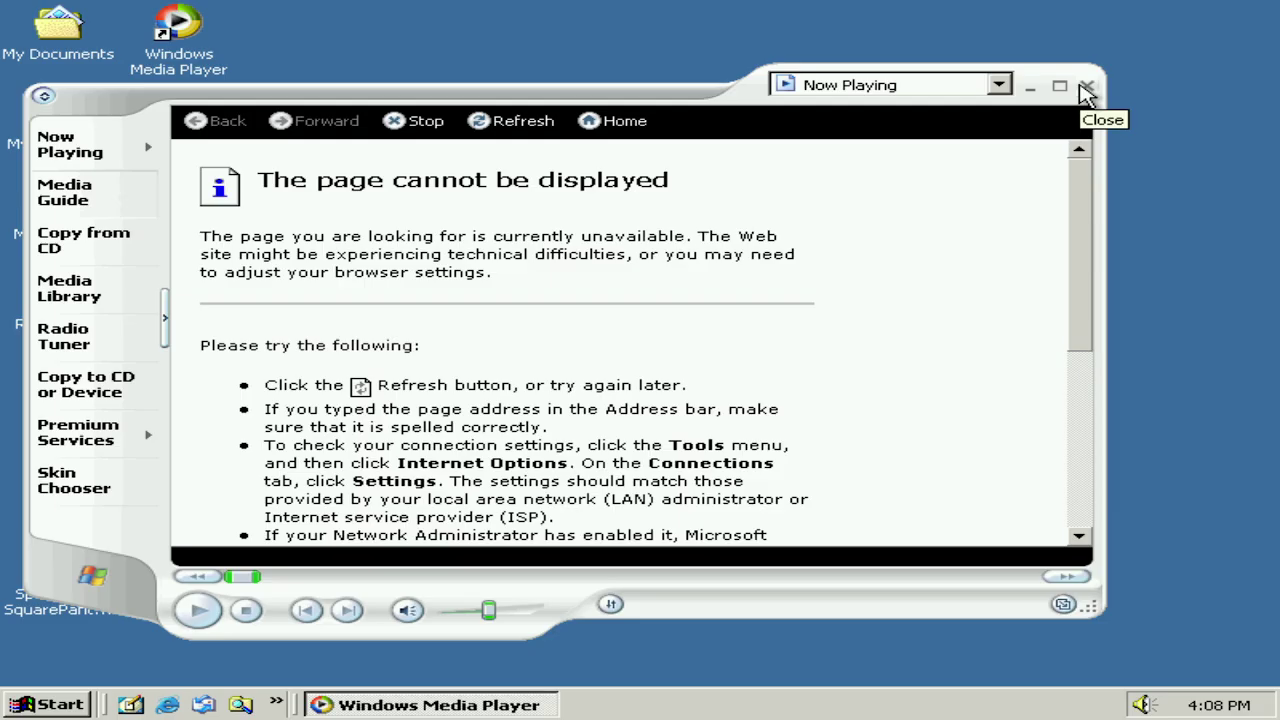
click(1087, 91)
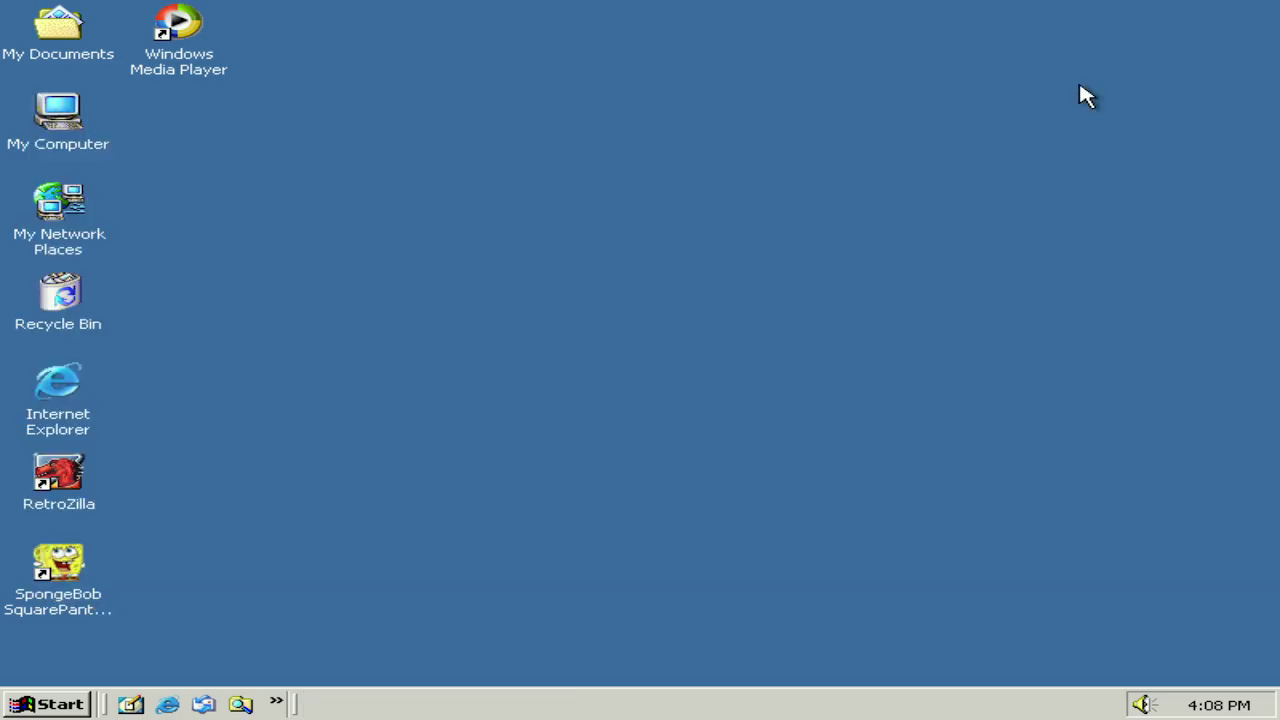
- Browse and close the Start menu, then exit fullscreen with Ctrl+Alt+PgDn and release the mouse with Ctrl+End
click(45, 712)
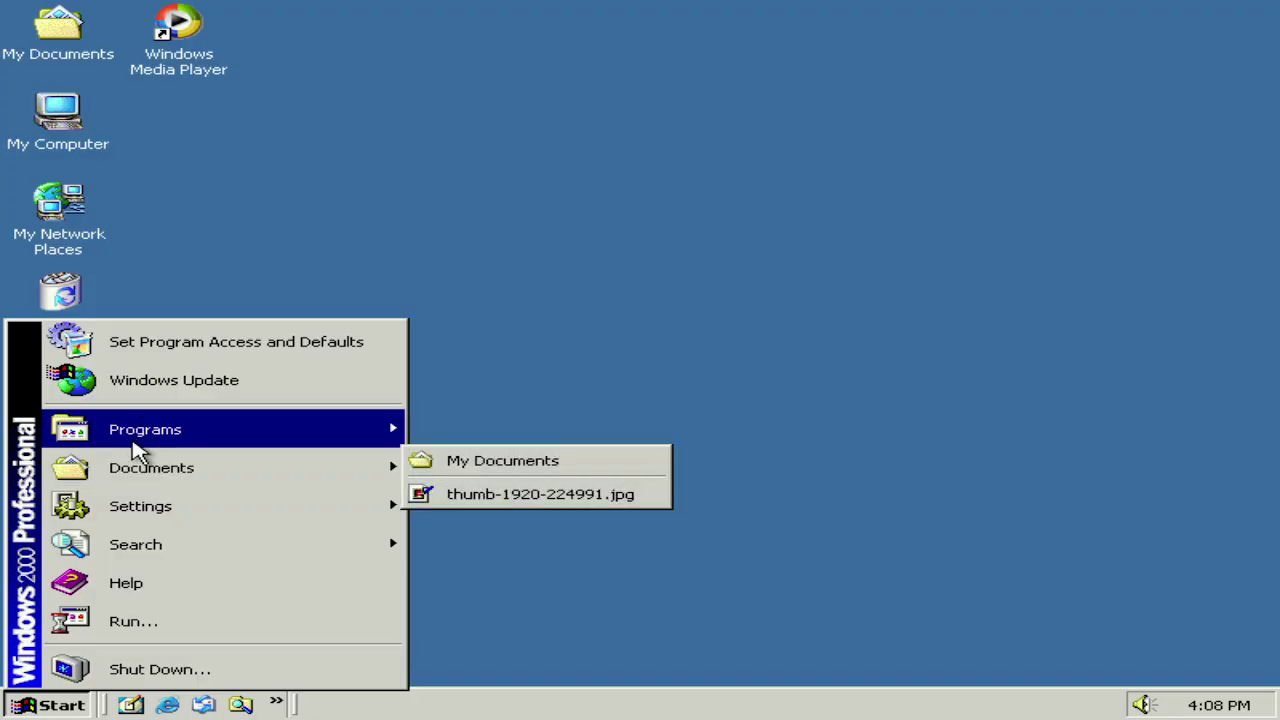
mouse_move(132, 444)
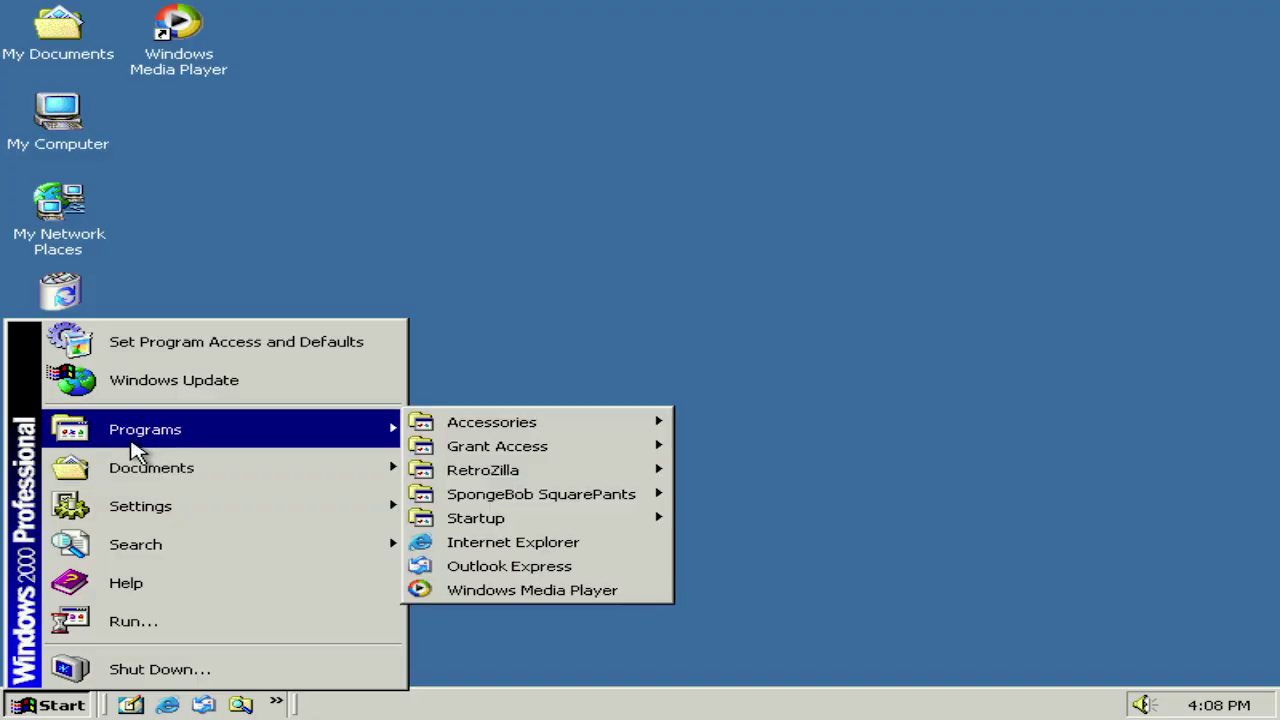
mouse_move(232, 478)
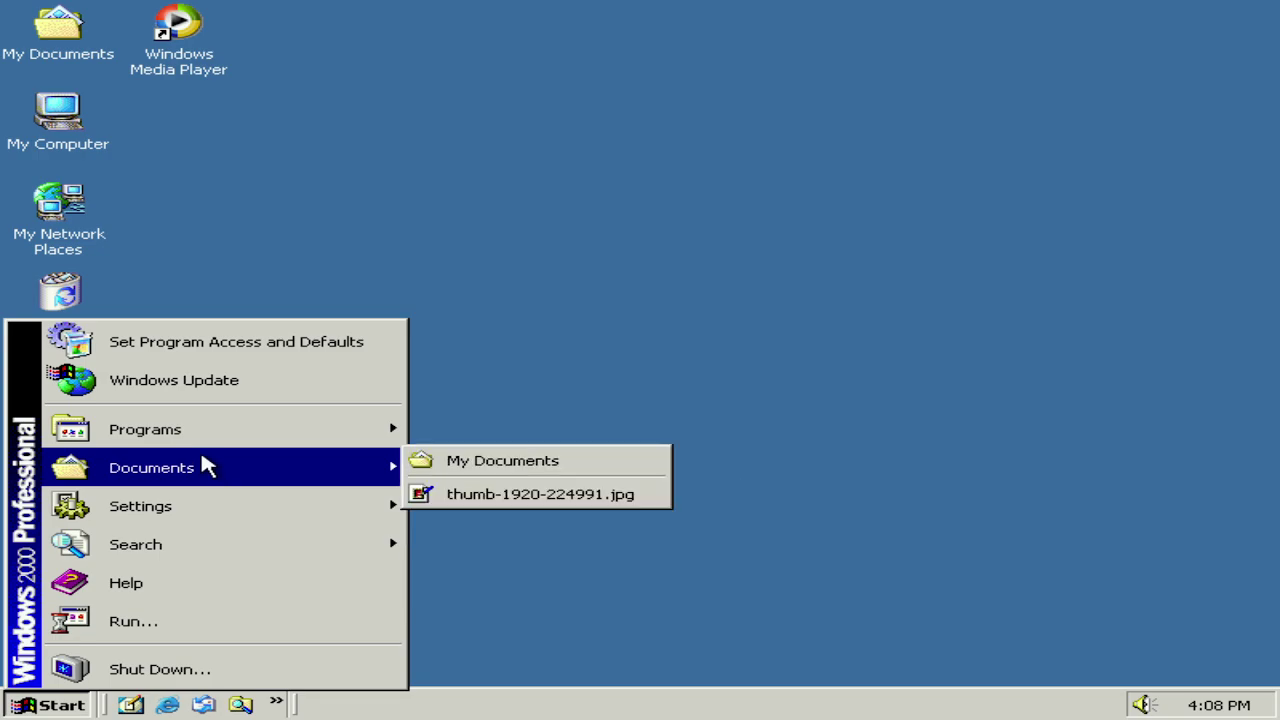
click(549, 262)
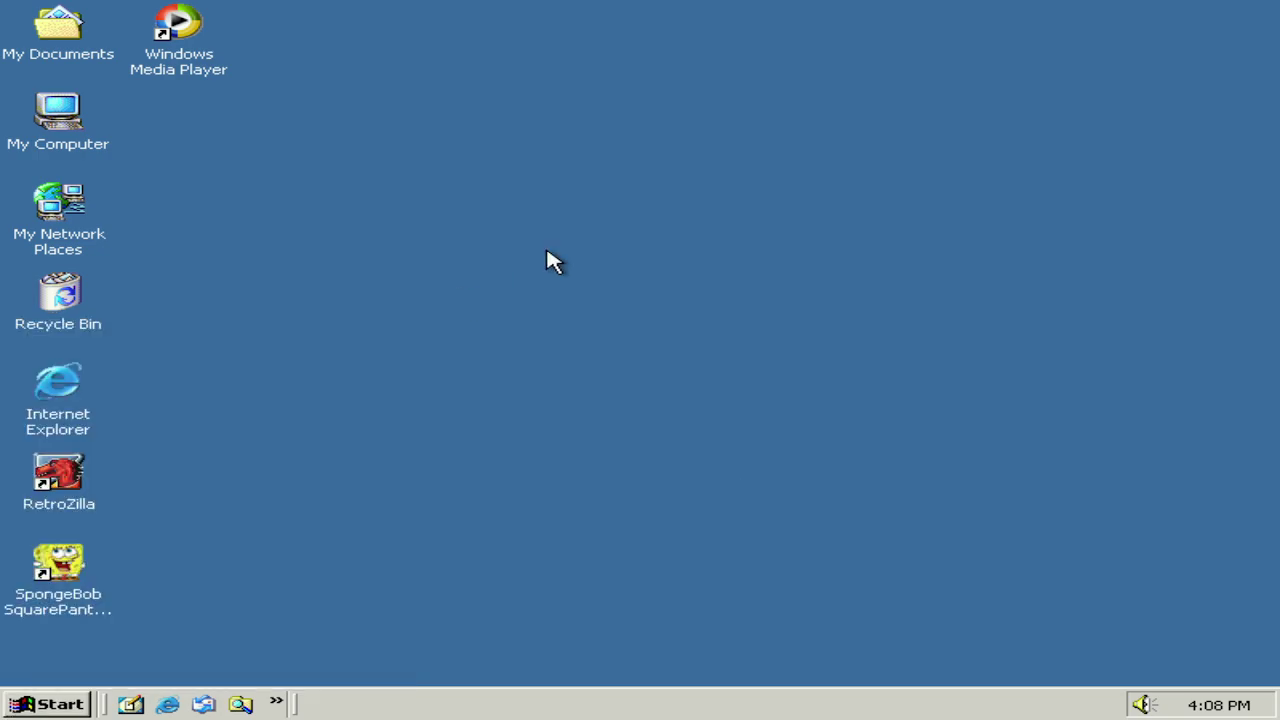
key(ctrl+alt+Page_Down)
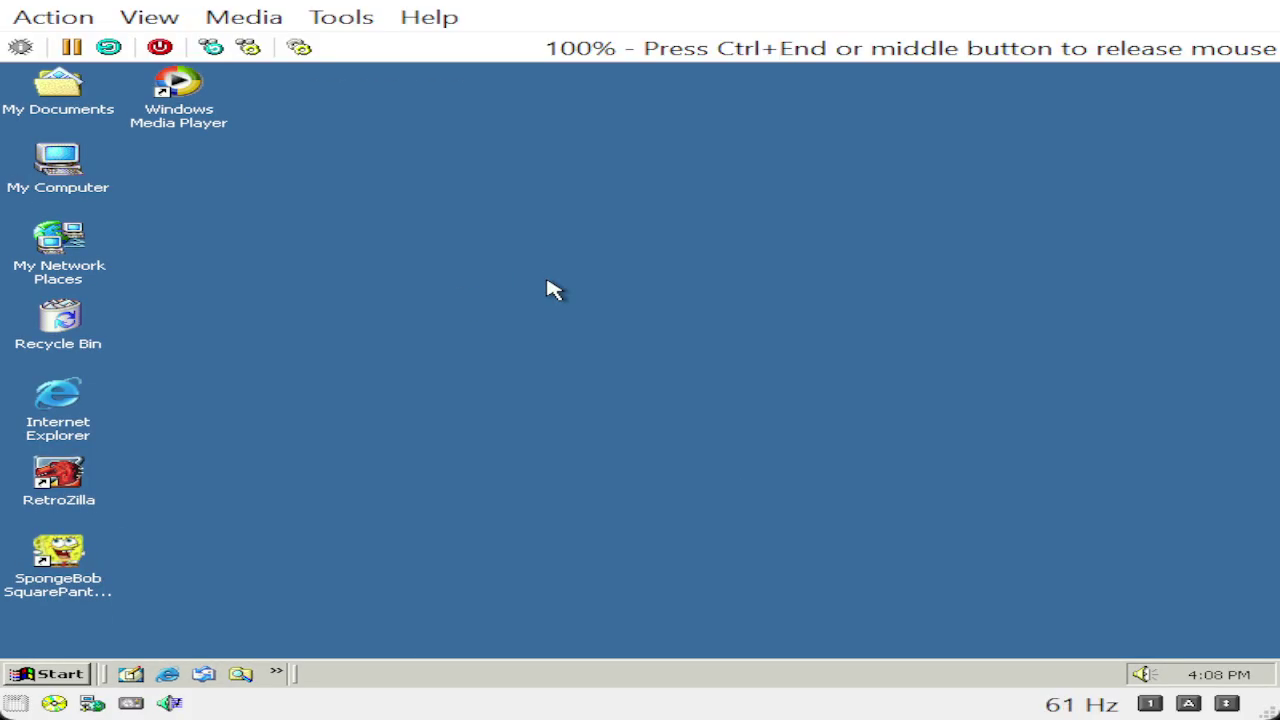
key(ctrl+End)
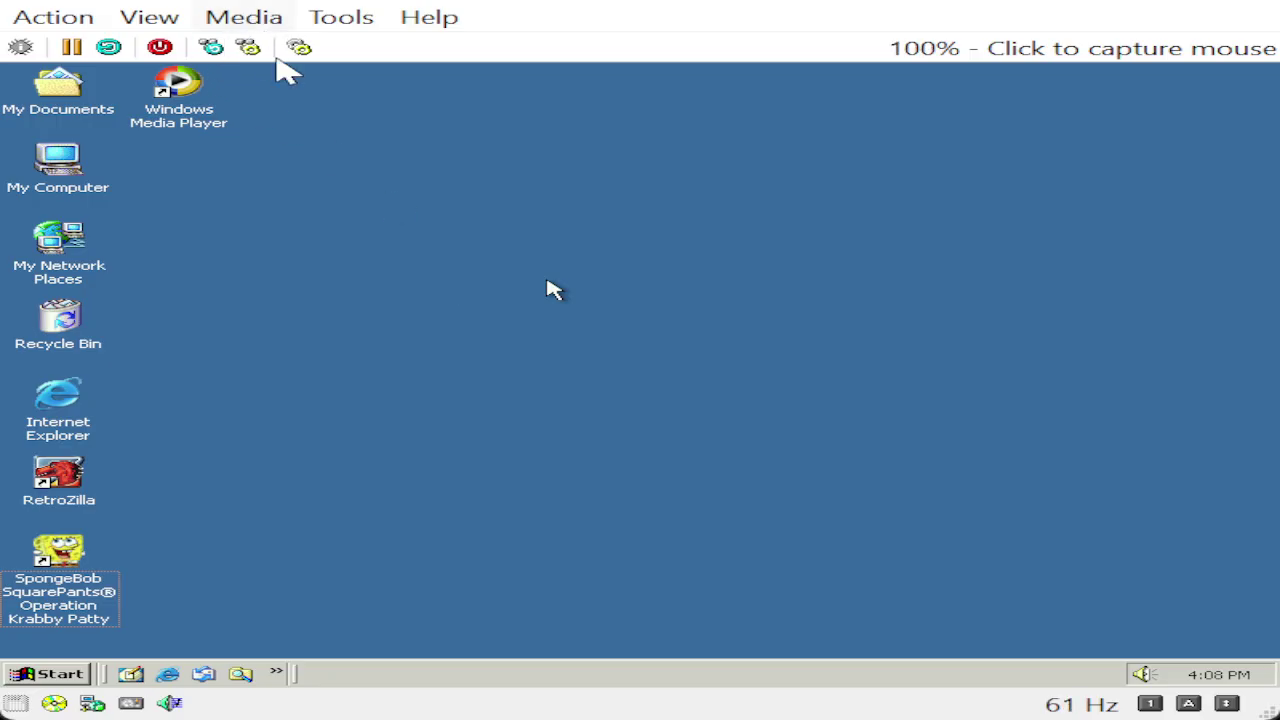
- Pause the emulated machine before loading the Madden 2001 disc image
click(291, 137)
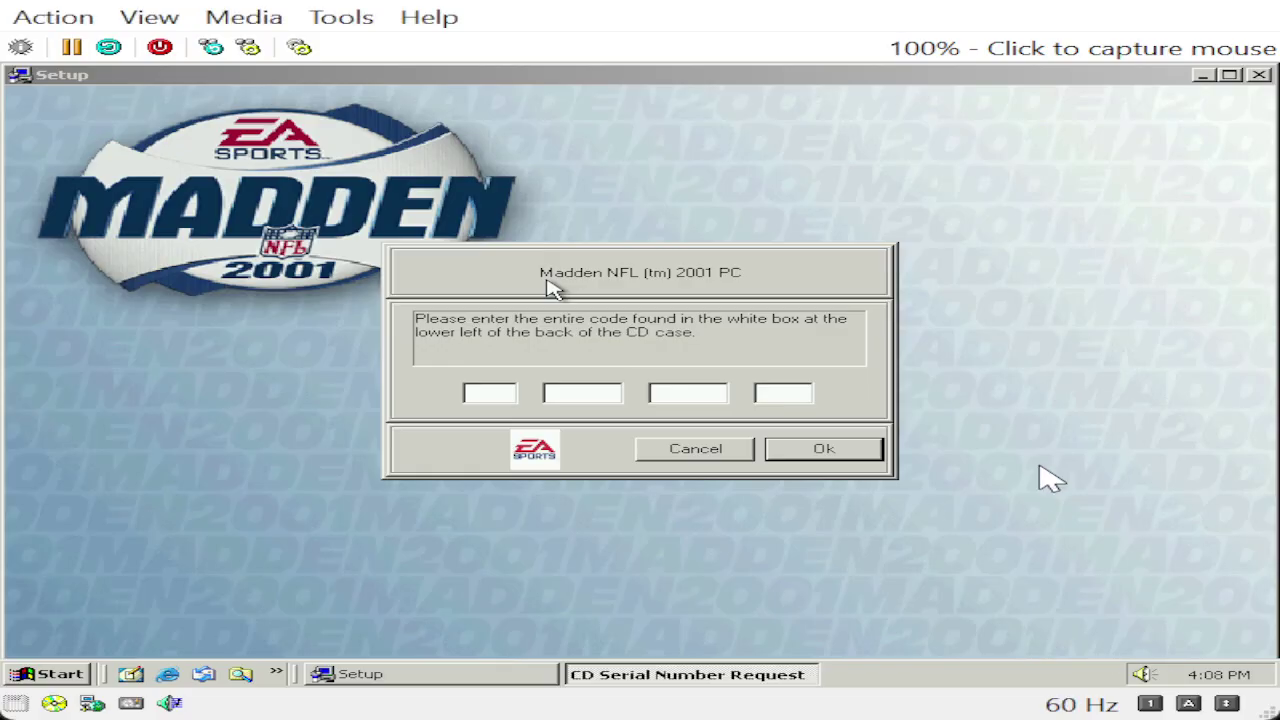
- Enter the Madden NFL 2001 CD key with Num Lock on, correcting the third group, and accept it
click(750, 535)
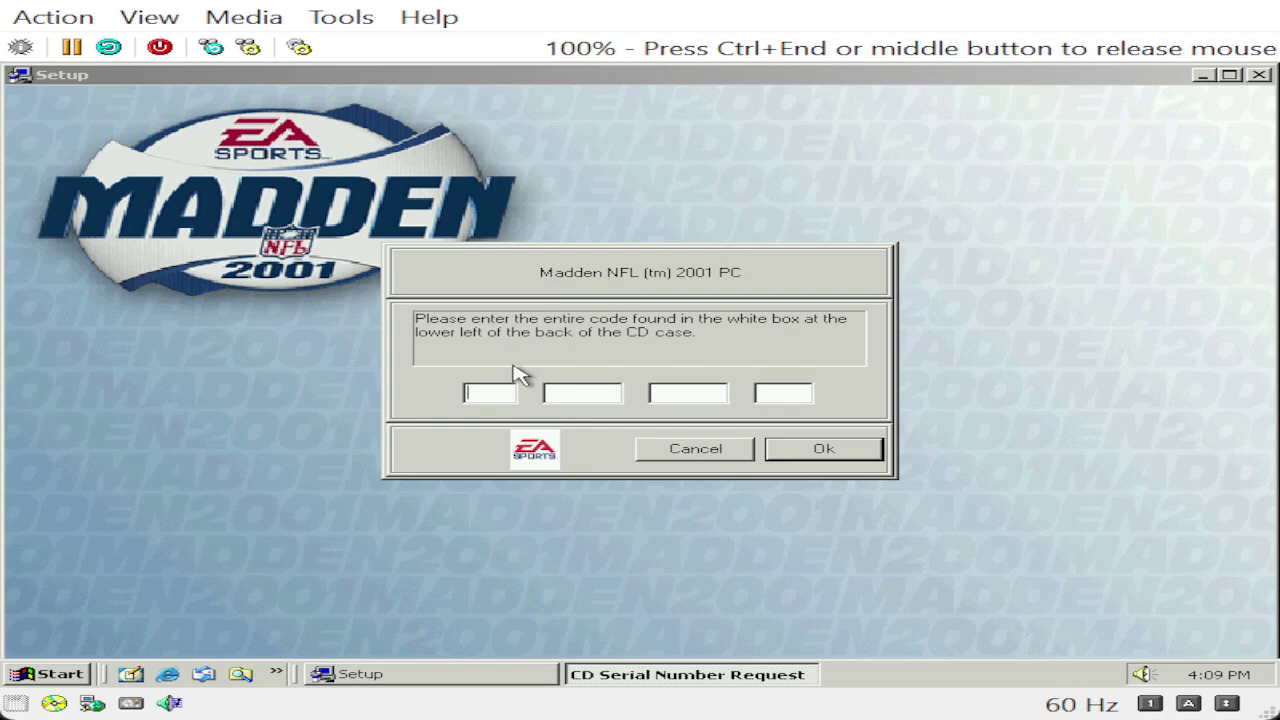
key(Num_Lock)
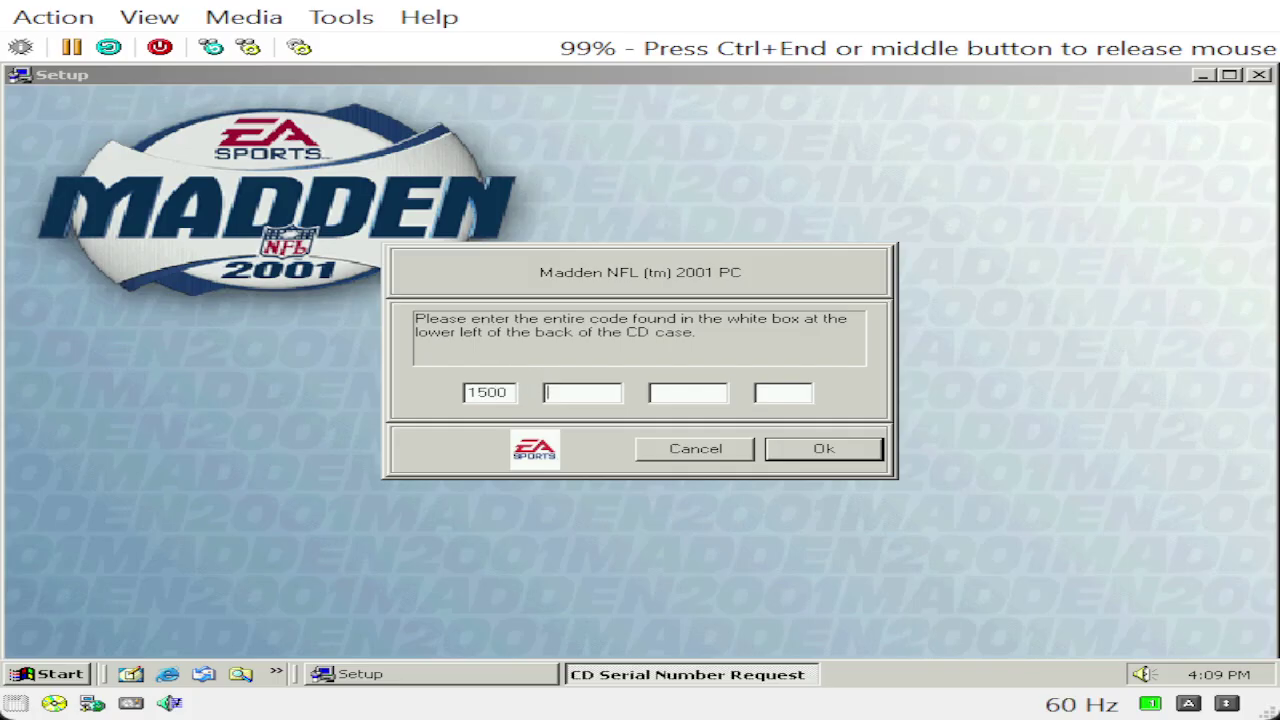
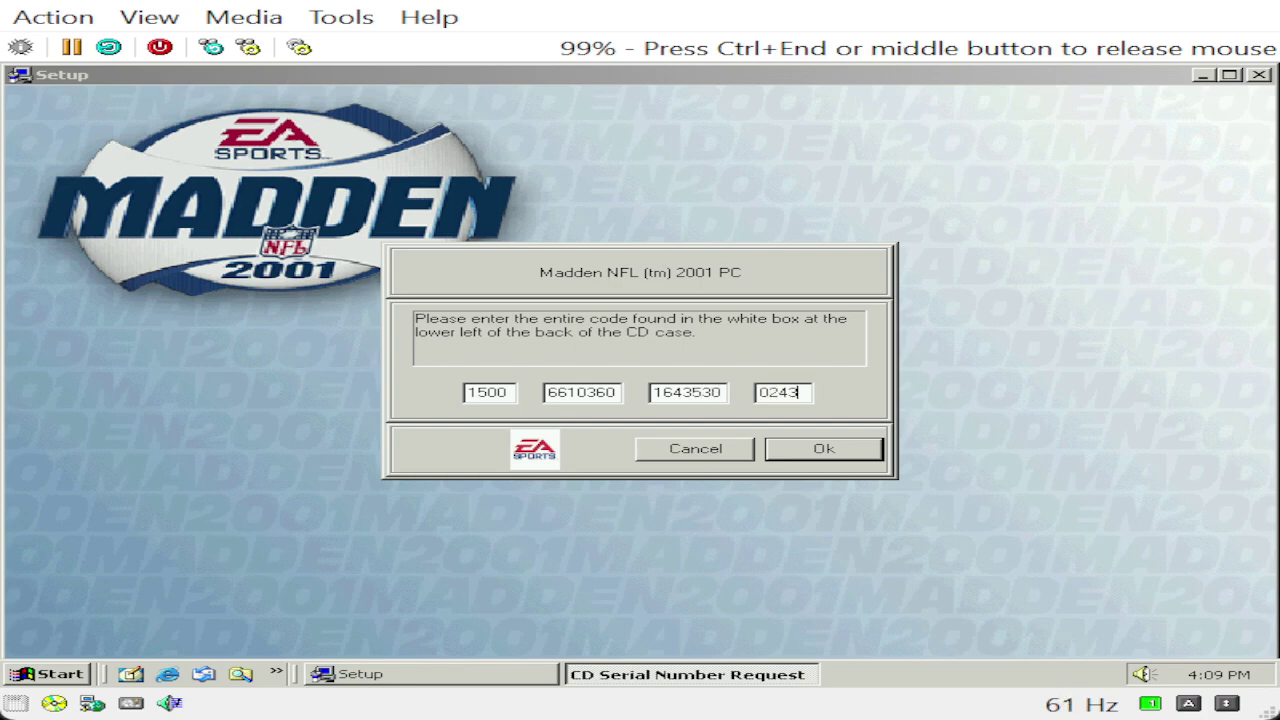
key(Return)
key(Return)
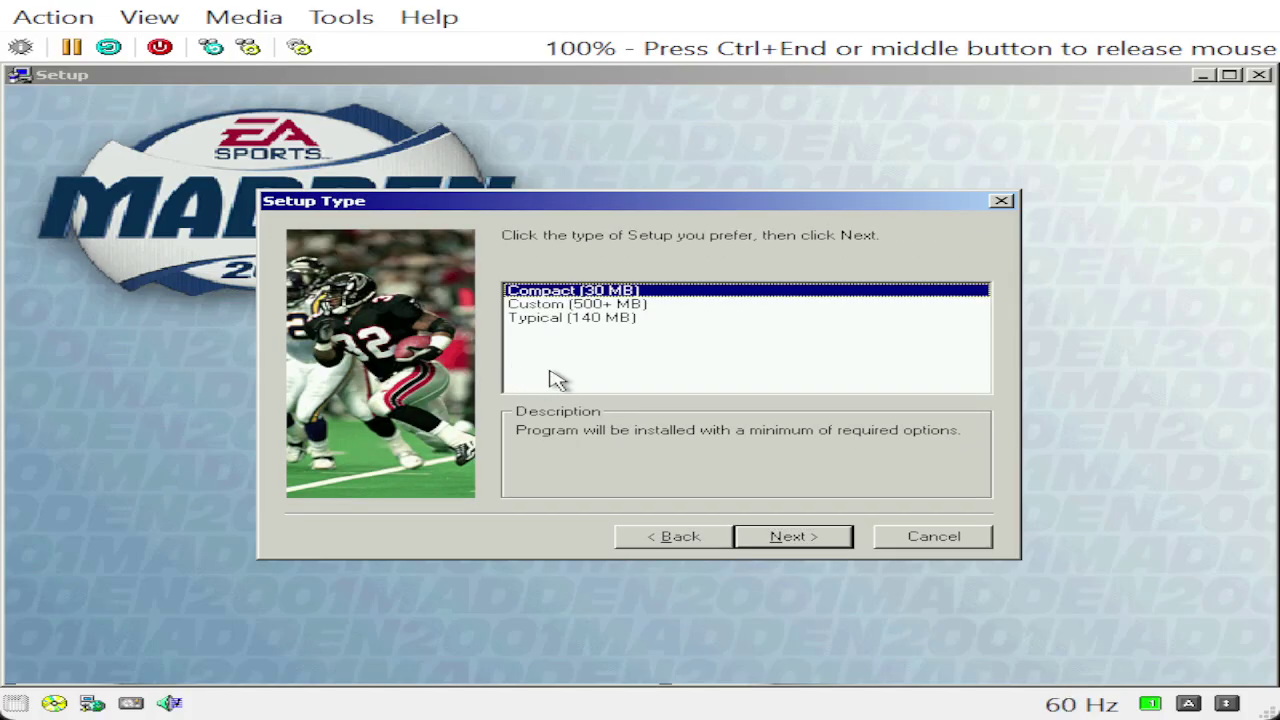
- Accept Compact setup with the default folders, add a desktop shortcut, and register later
click(785, 538)
click(785, 538)
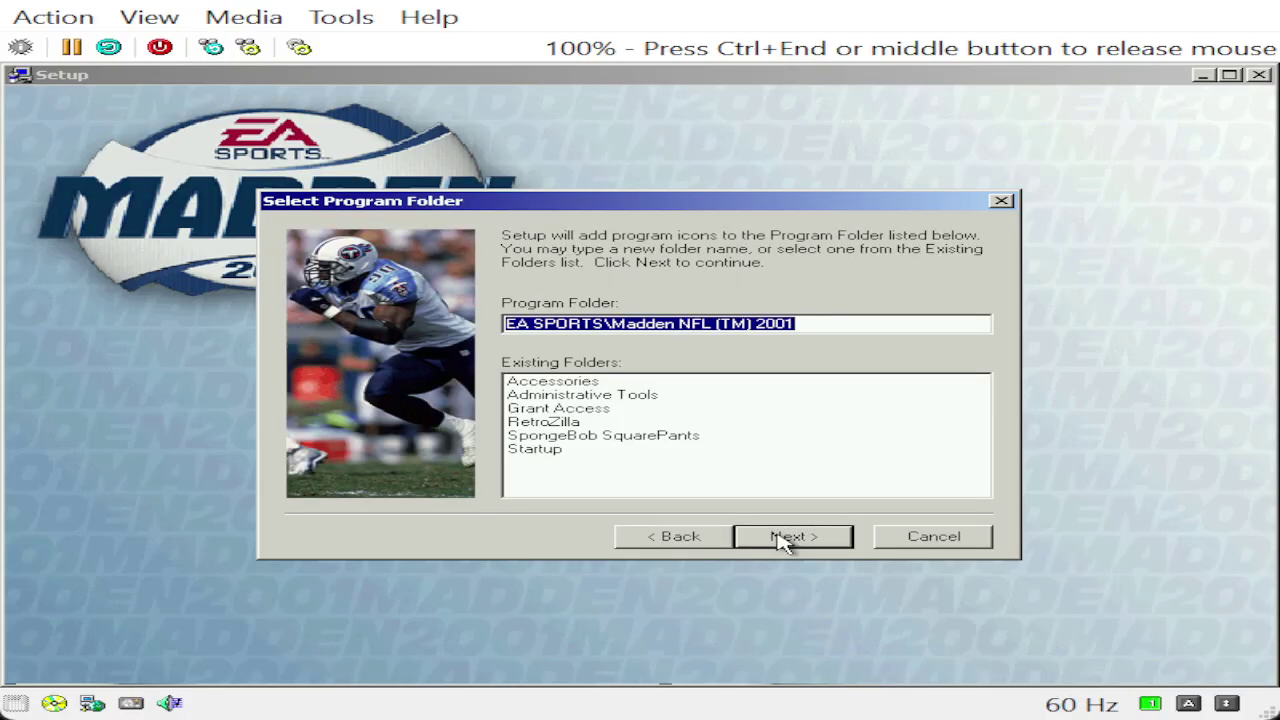
click(782, 538)
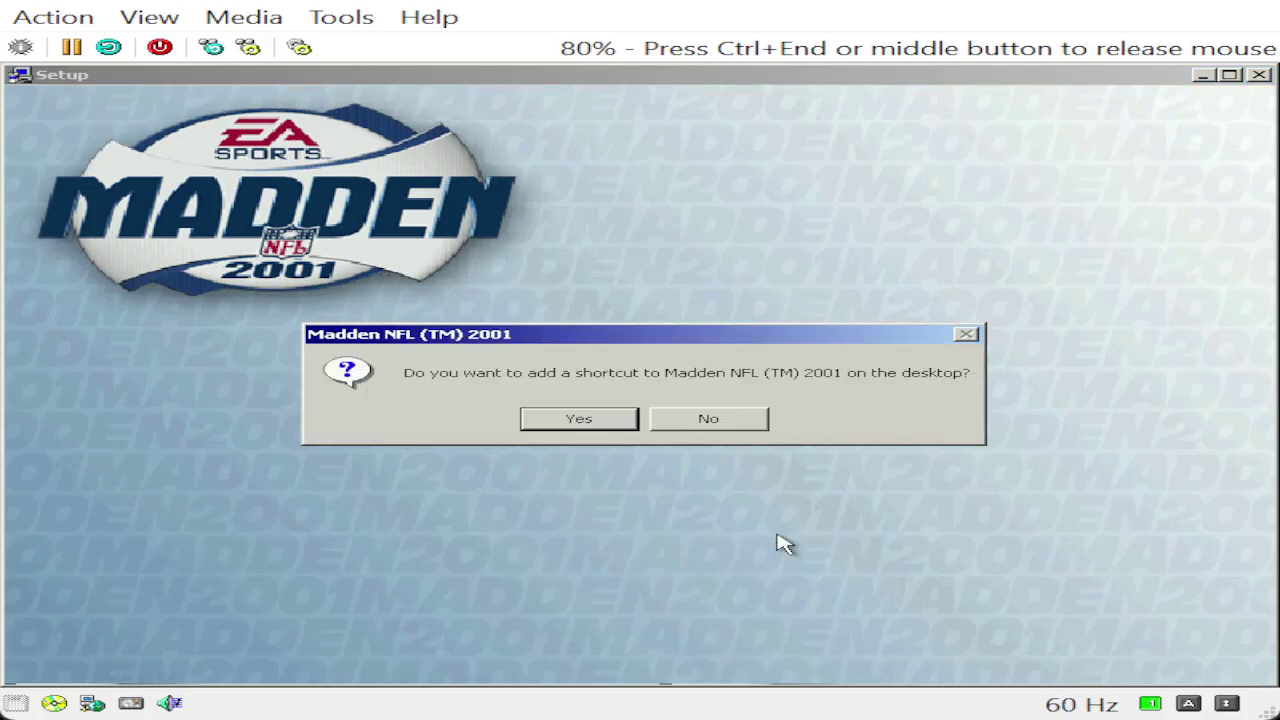
click(572, 438)
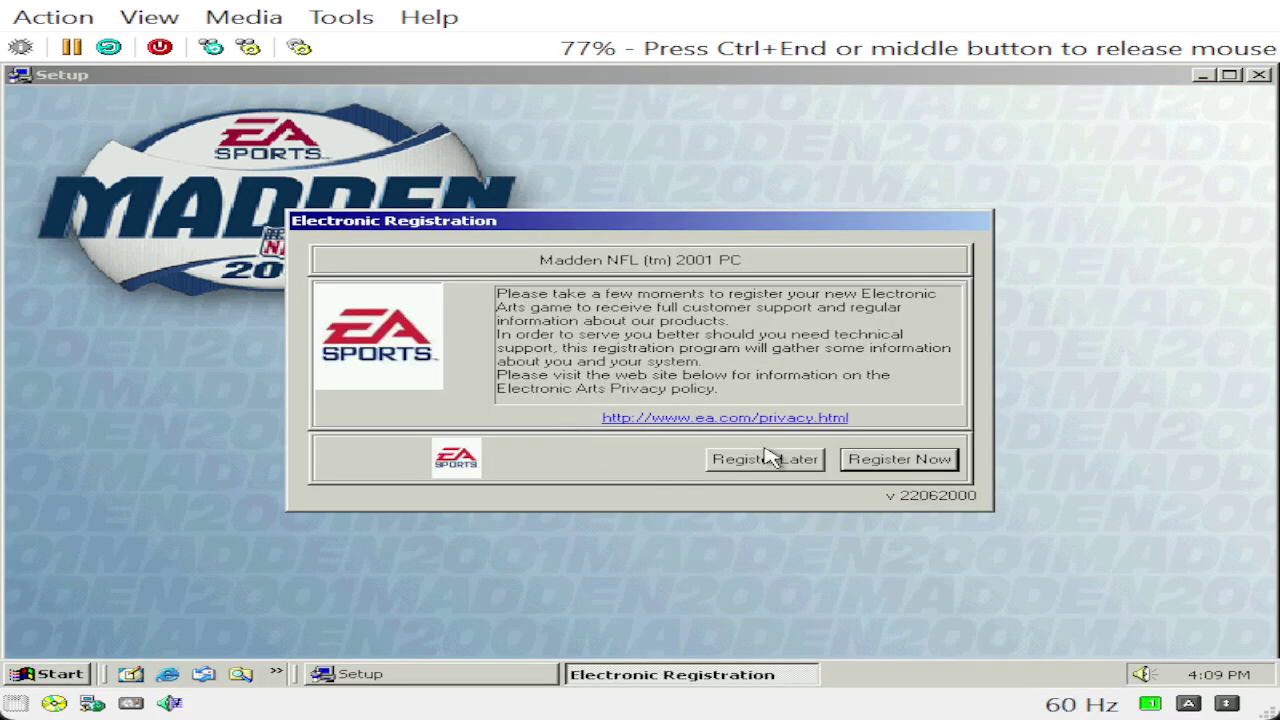
click(776, 462)
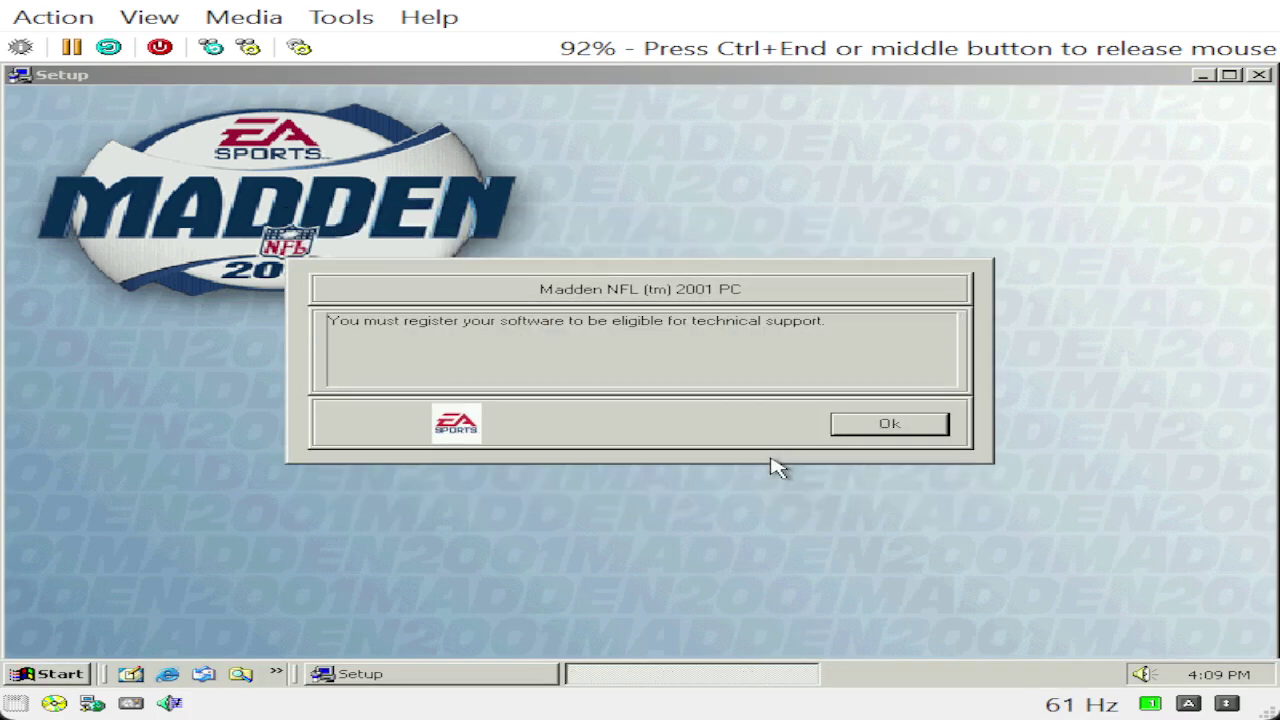
click(885, 428)
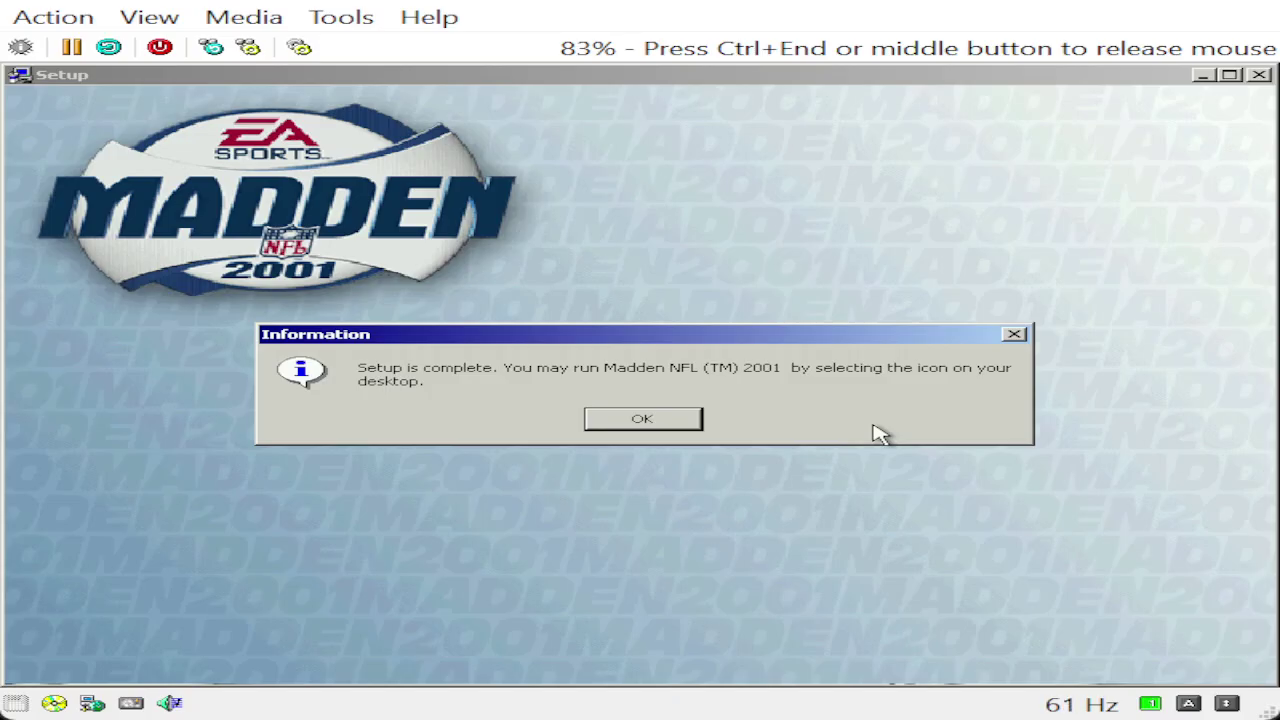
click(676, 428)
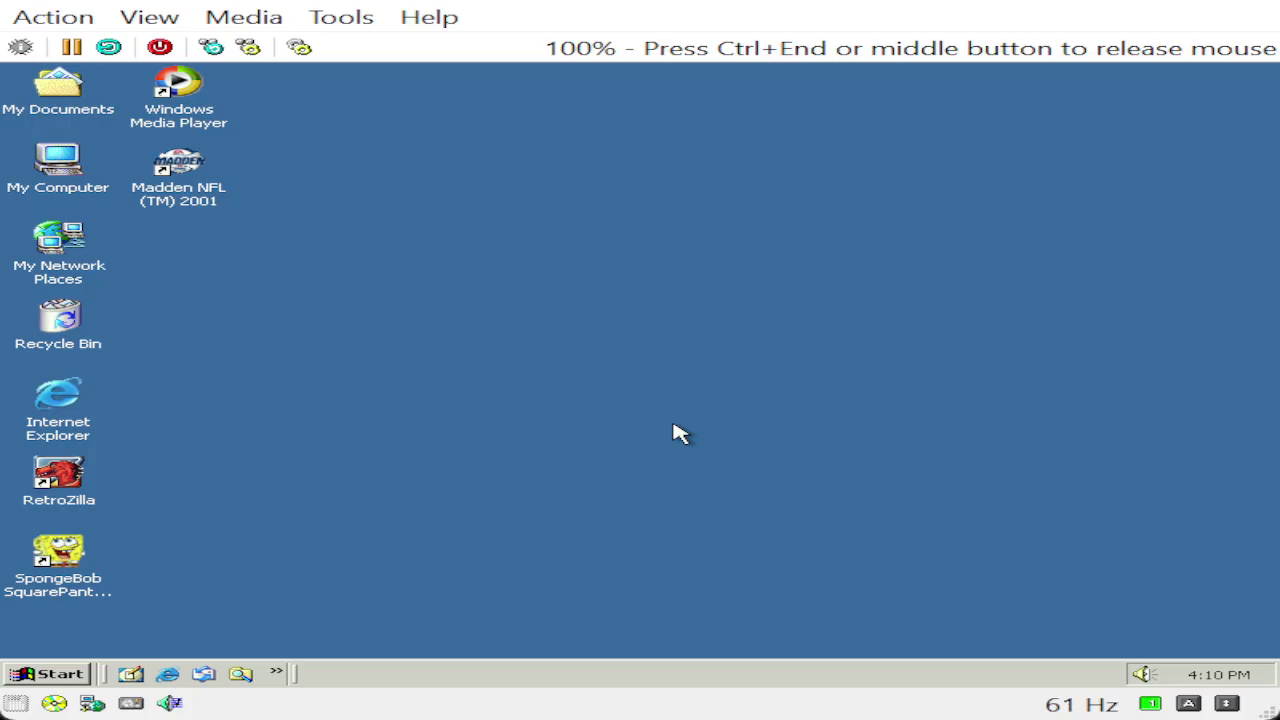
double_click(180, 195)
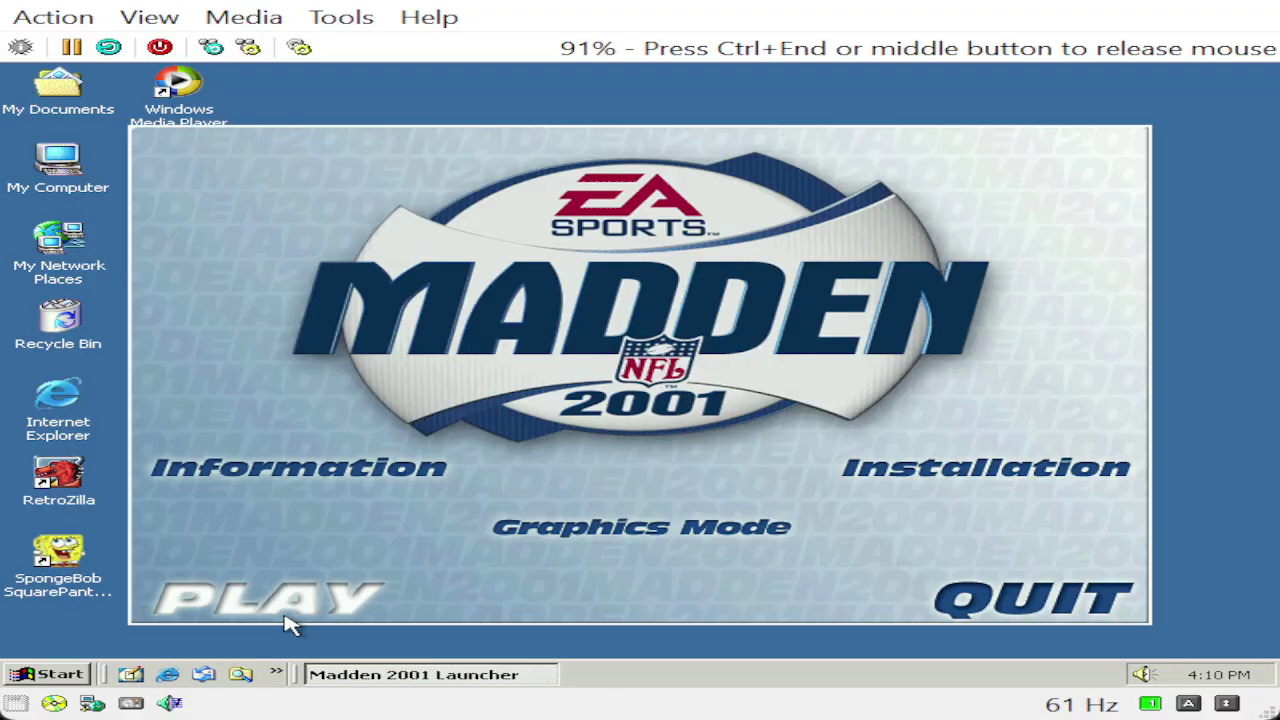
click(270, 600)
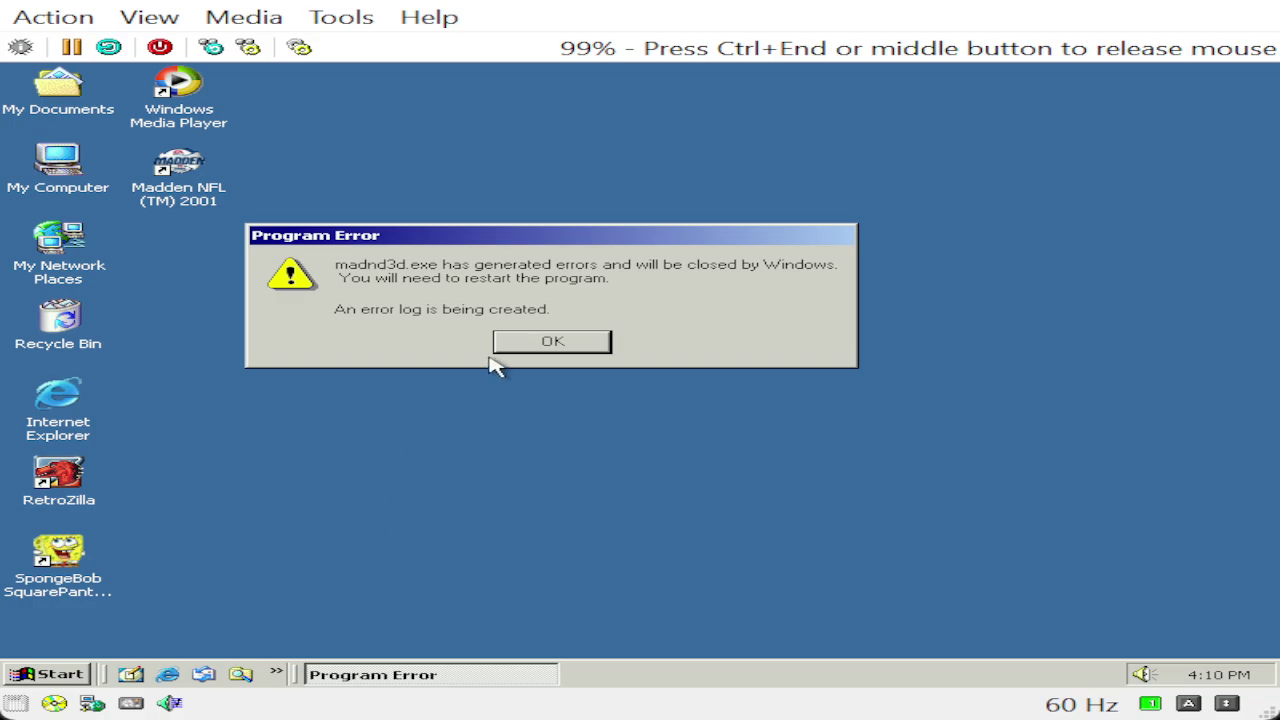
click(541, 346)
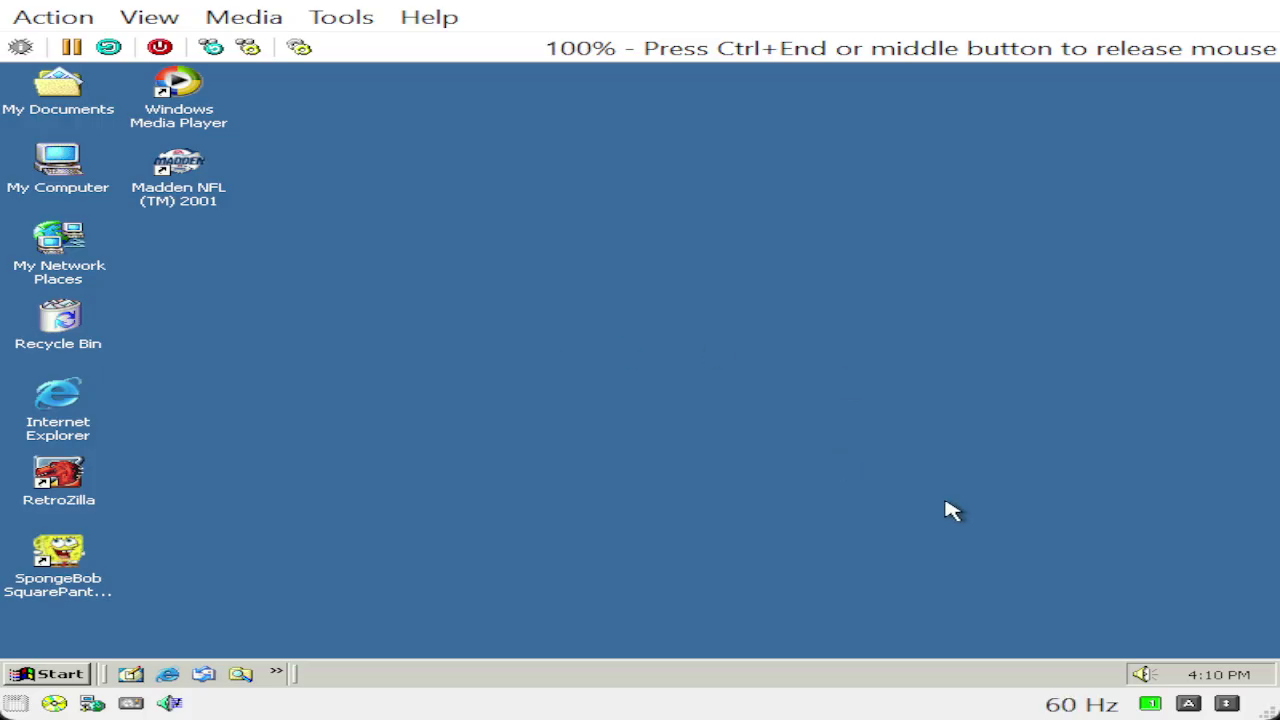
- Release the mouse, choose a disc image for the virtual drive, and return to fullscreen
key(ctrl+End)
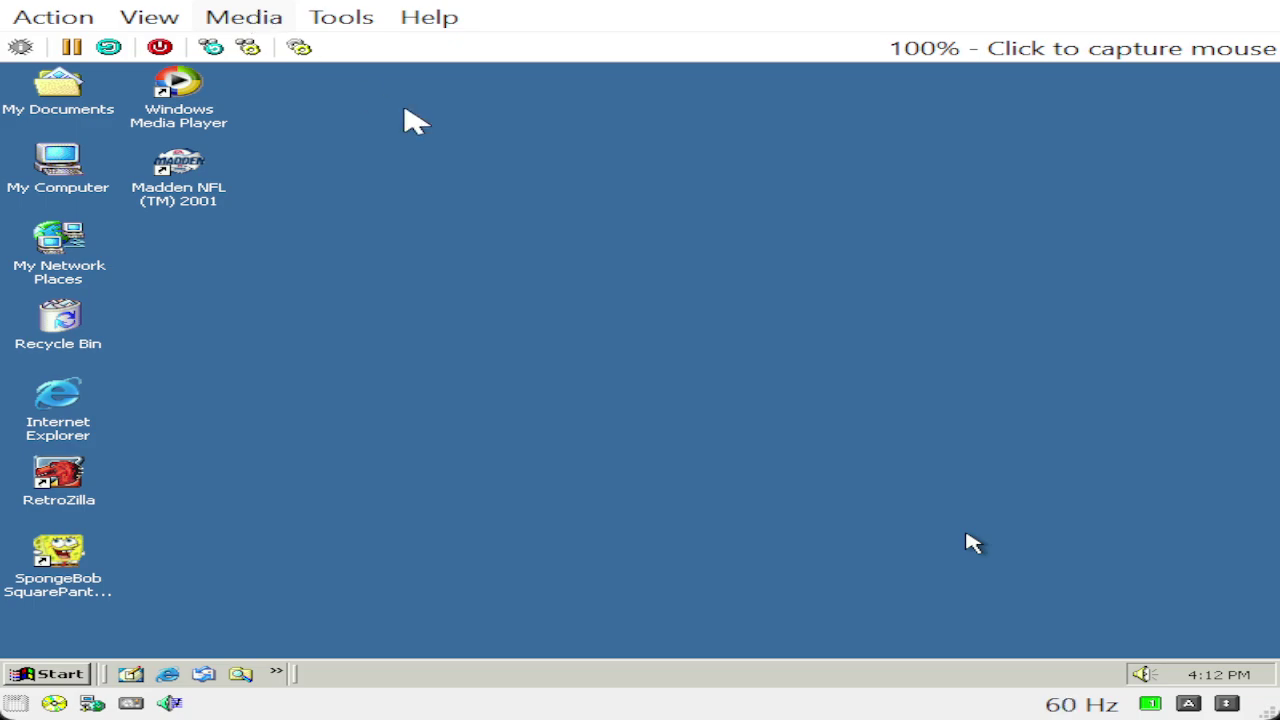
click(342, 131)
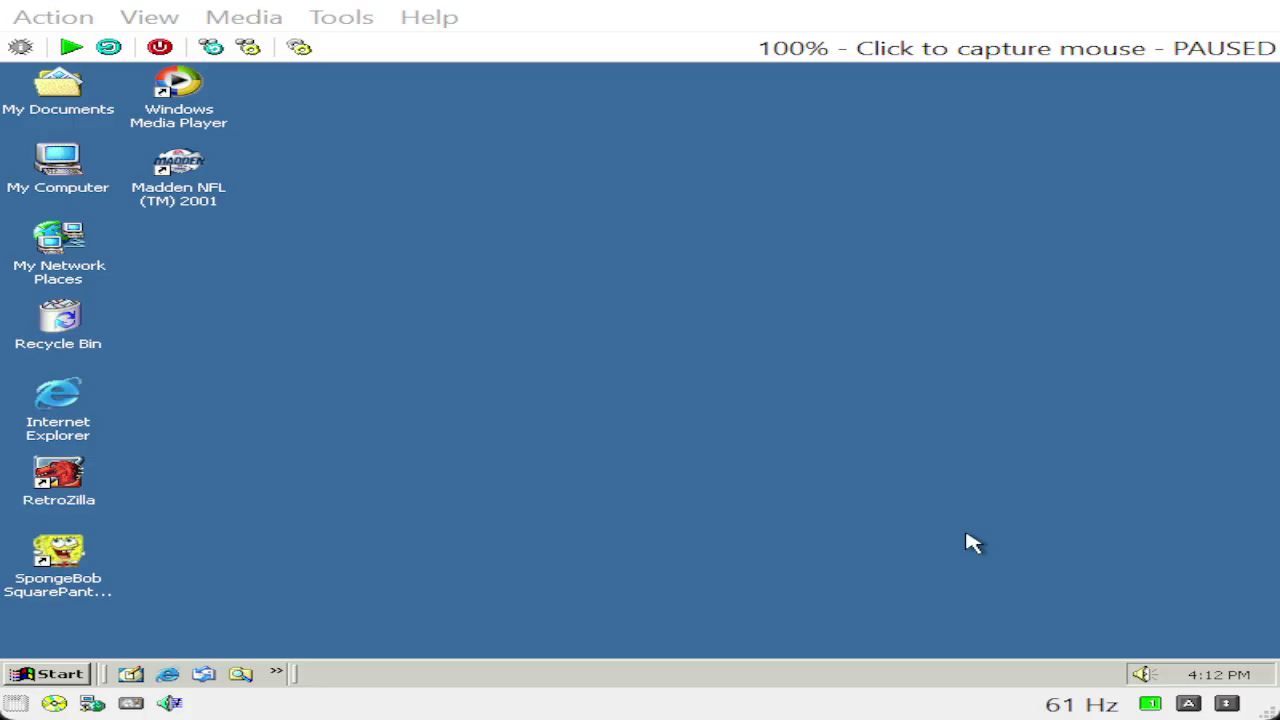
key(Return)
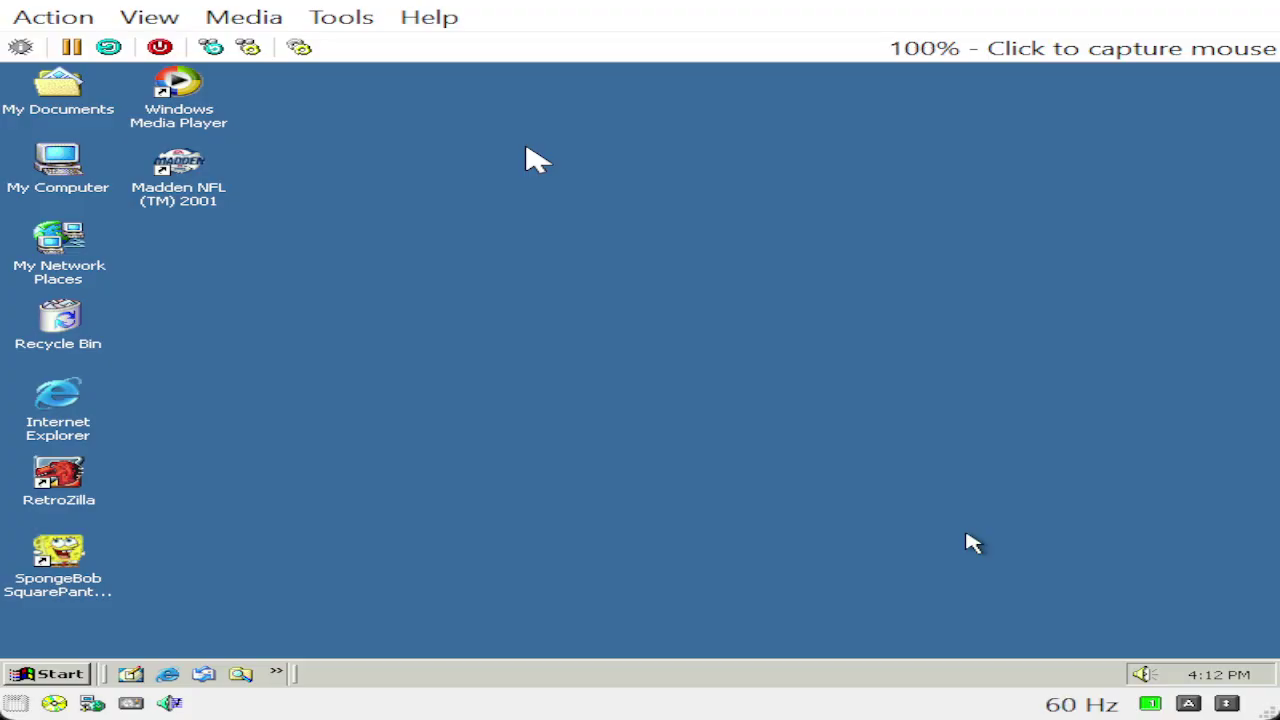
key(ctrl+alt+Page_Up)
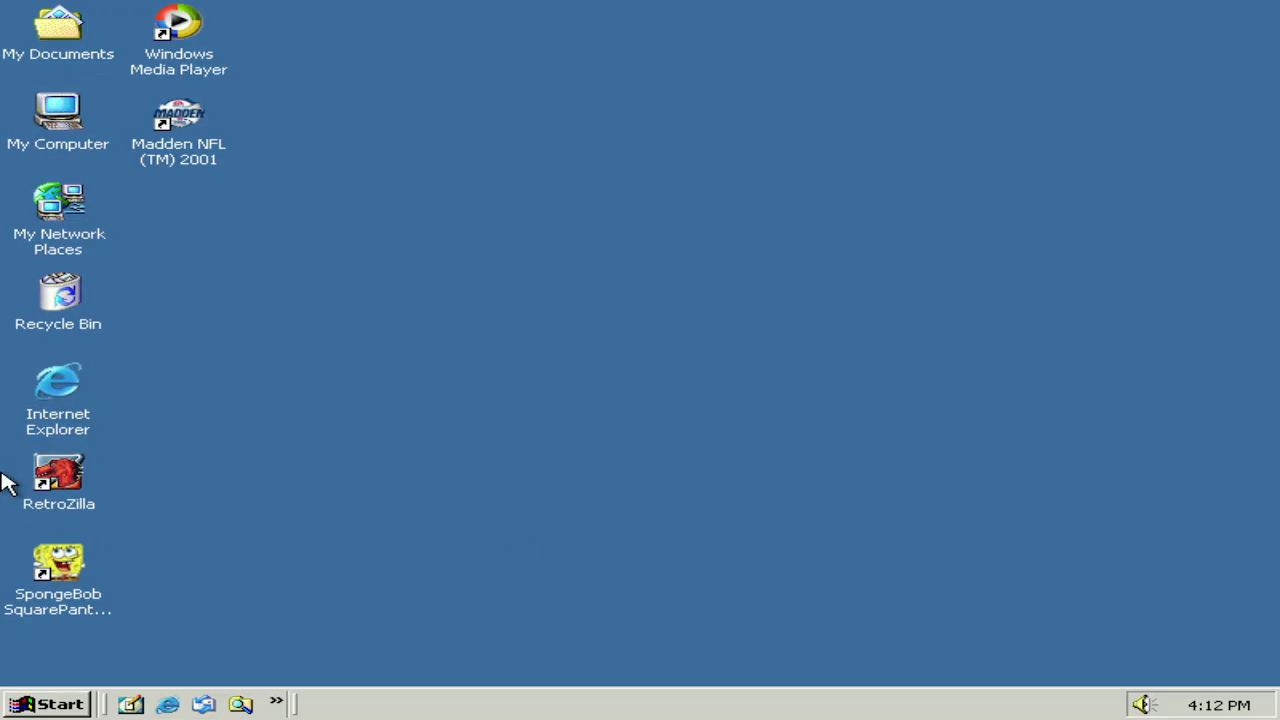
- Copy madnpcl.exe and madnd3d.exe from the disc in drive D:
double_click(85, 125)
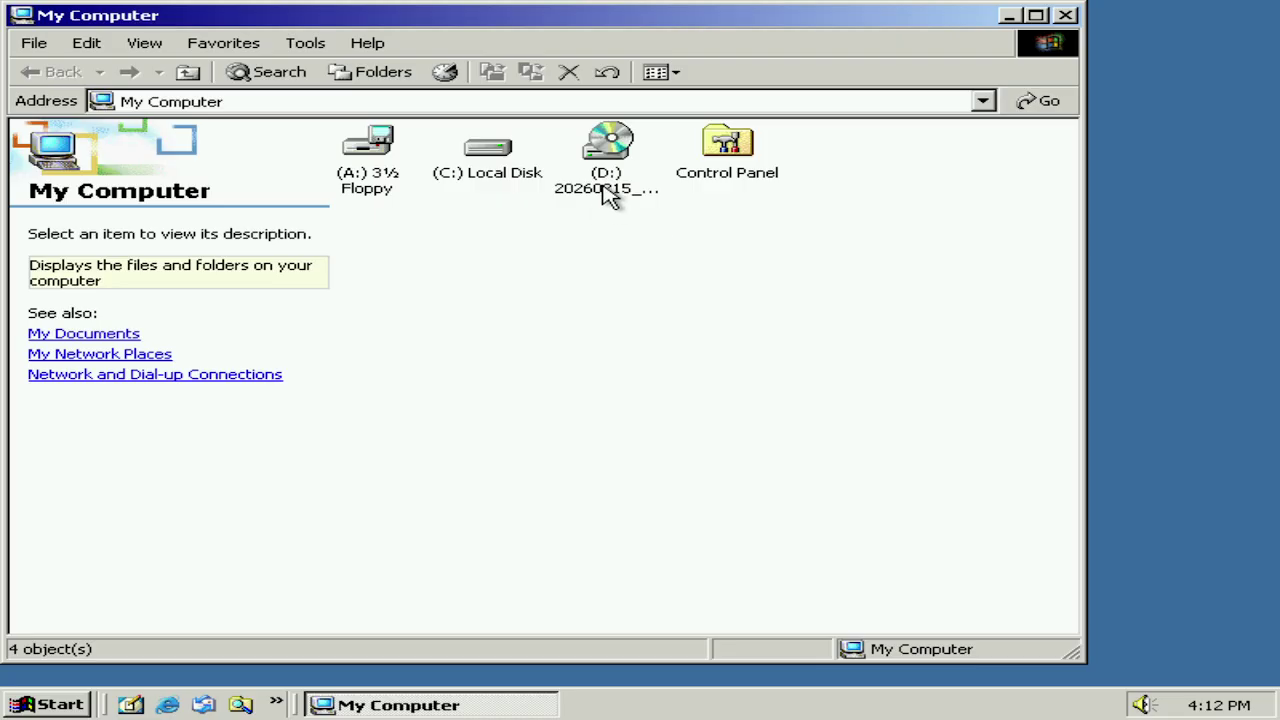
double_click(606, 194)
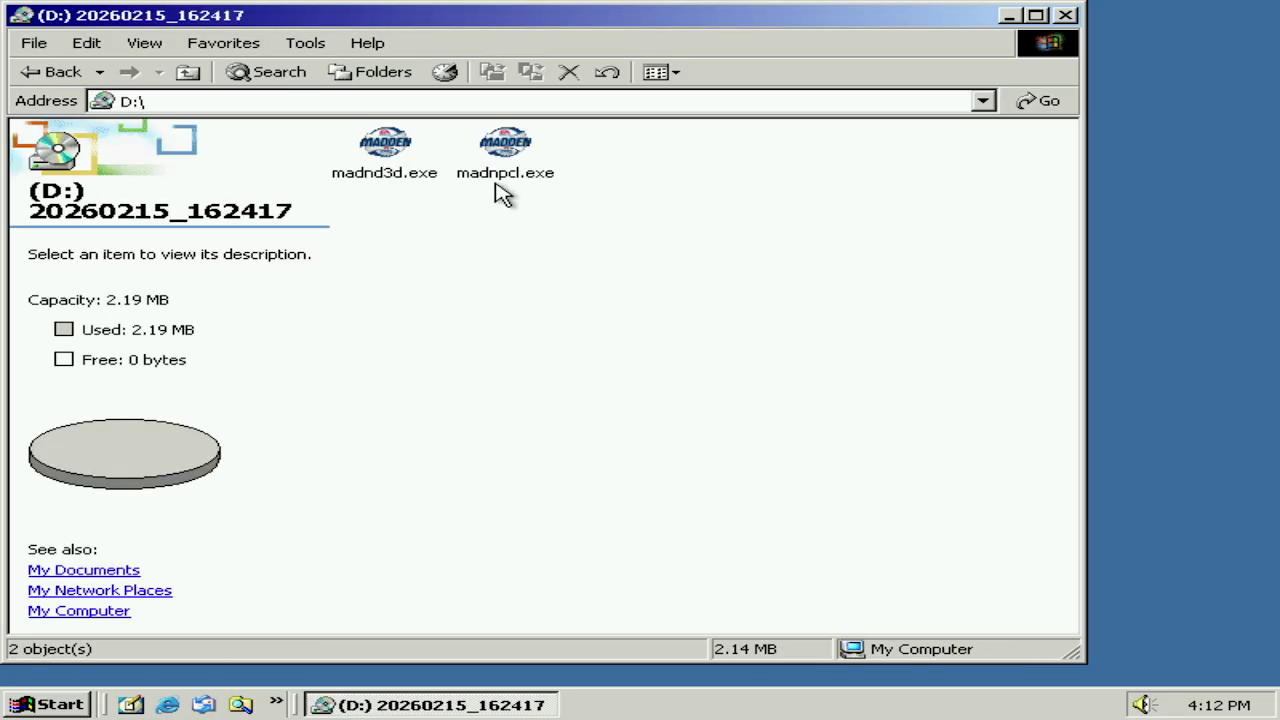
drag(368, 213, 509, 143)
right_click(510, 142)
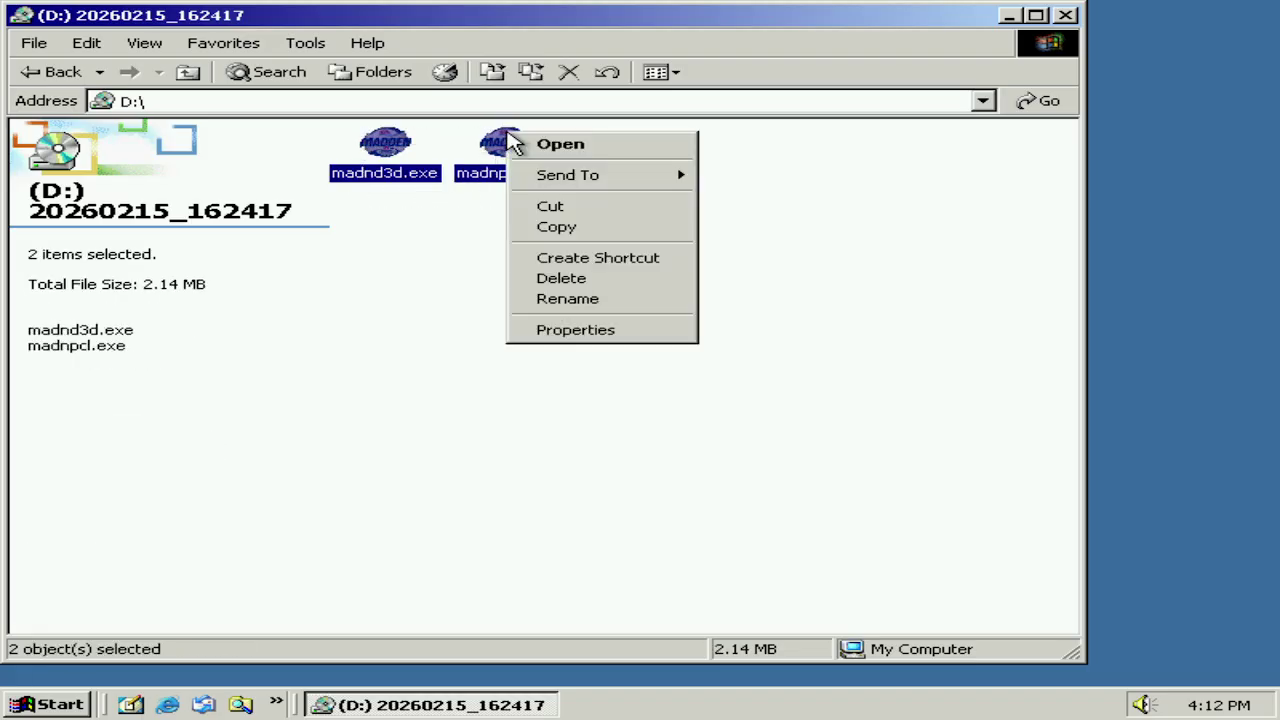
click(553, 238)
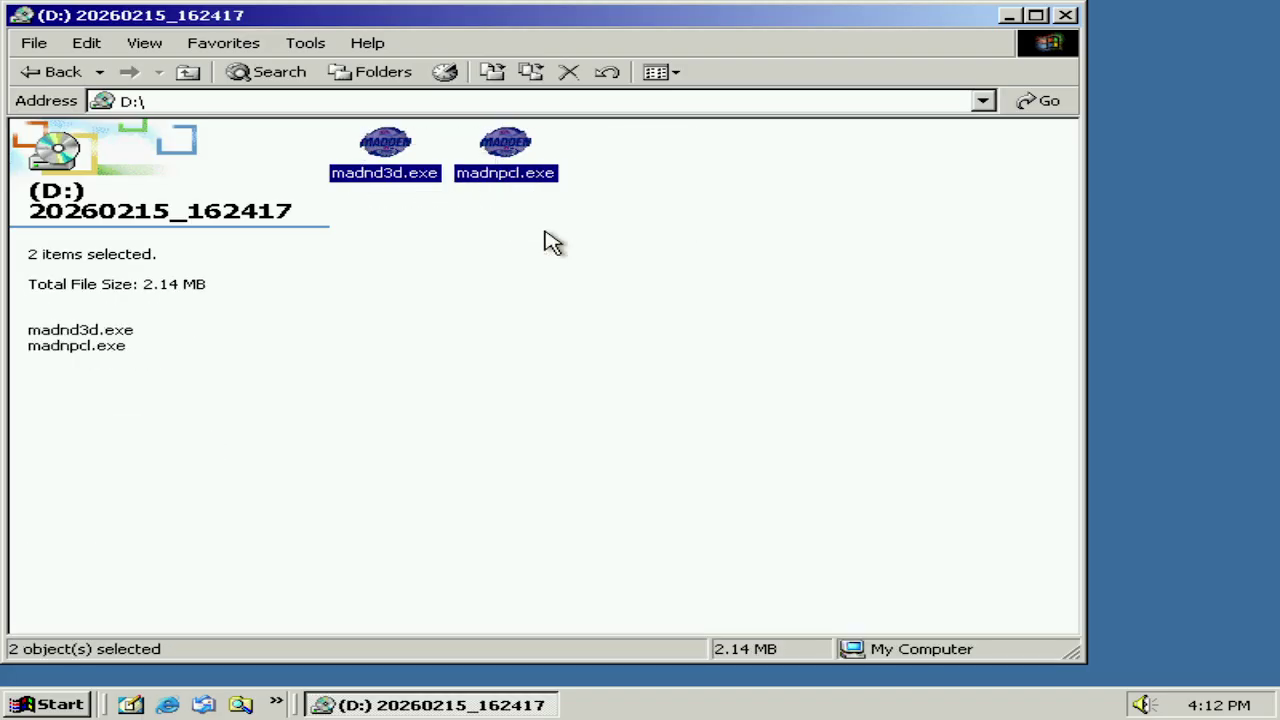
click(1066, 18)
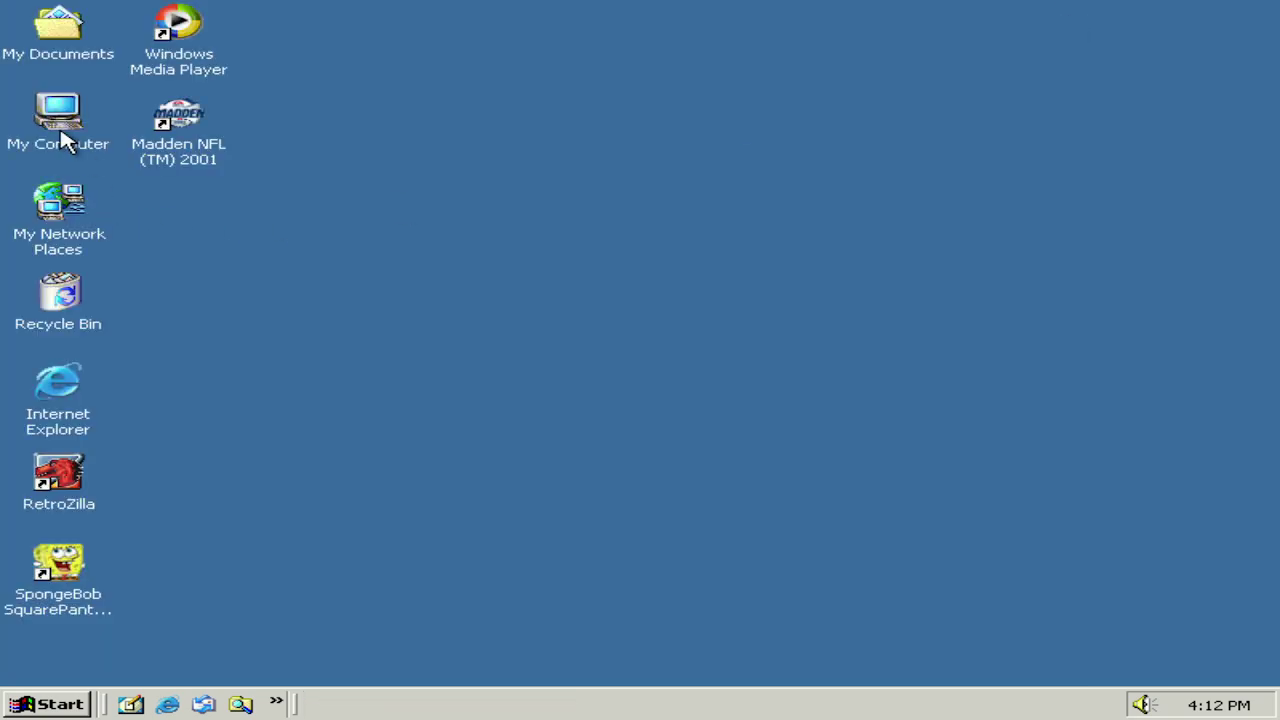
- Paste them into C:\Program Files\EA Sports\Madden 2001, replacing all existing copies
double_click(62, 134)
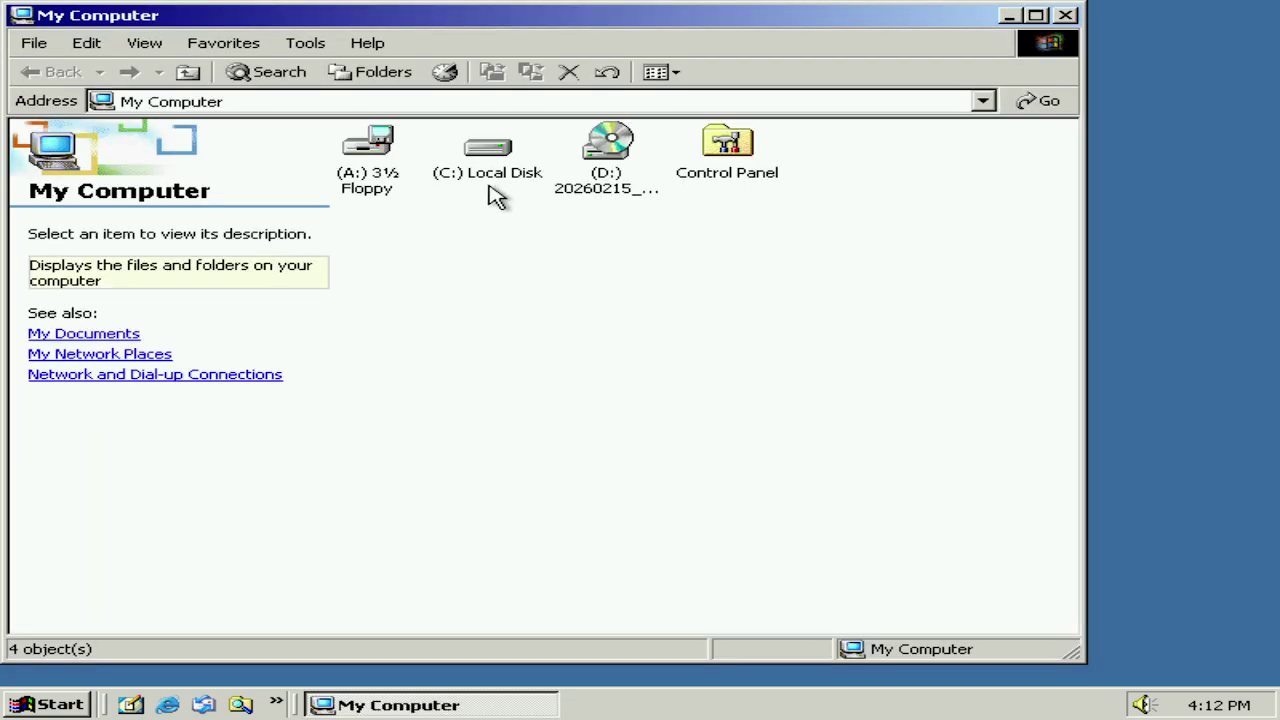
double_click(474, 172)
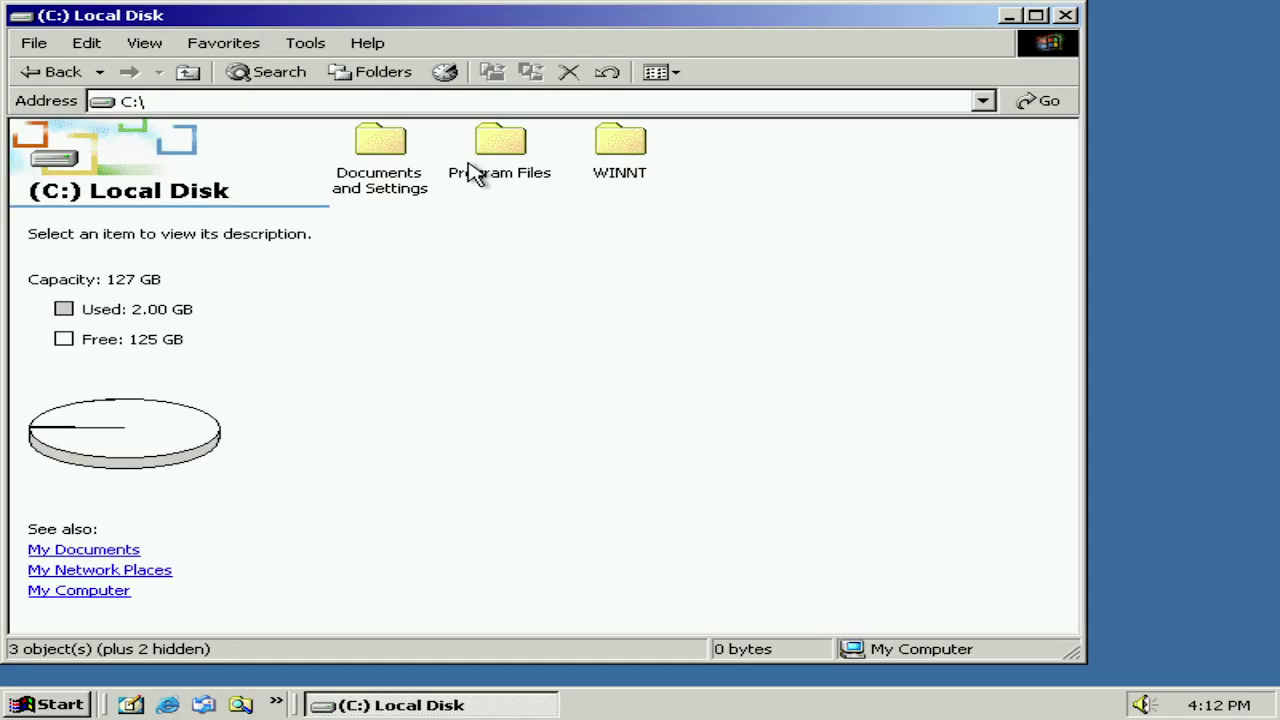
double_click(527, 150)
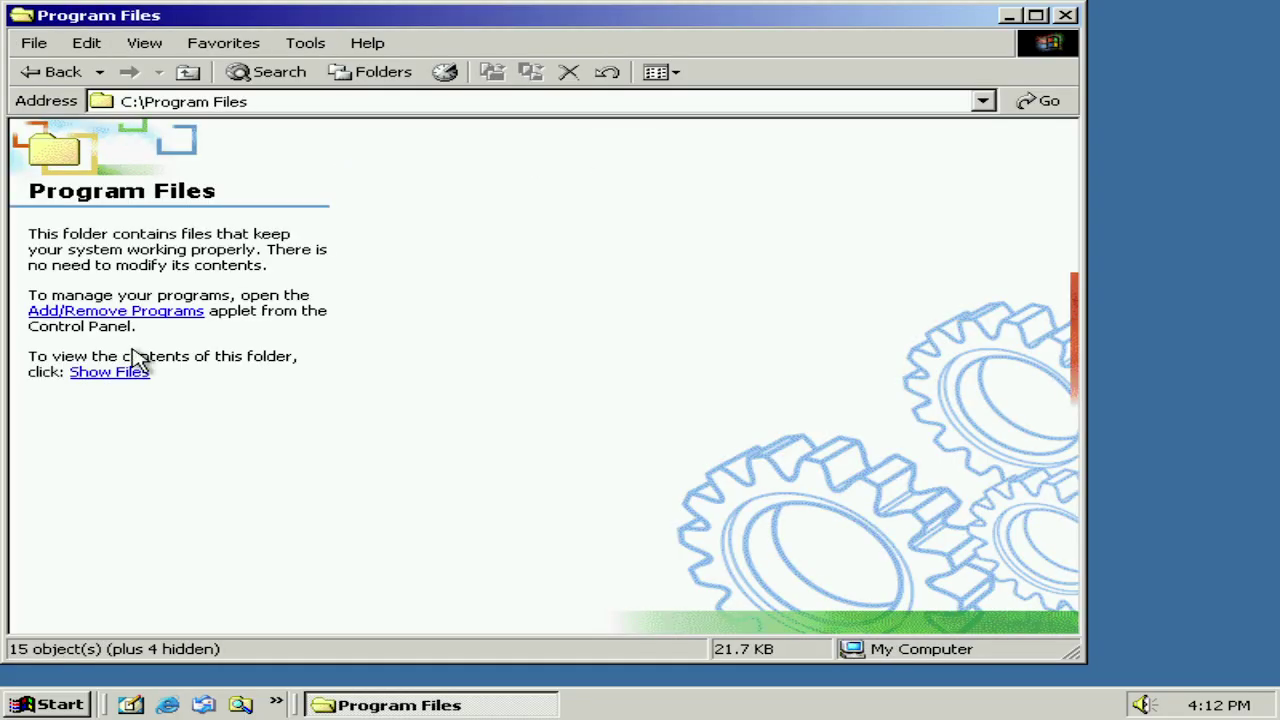
click(115, 374)
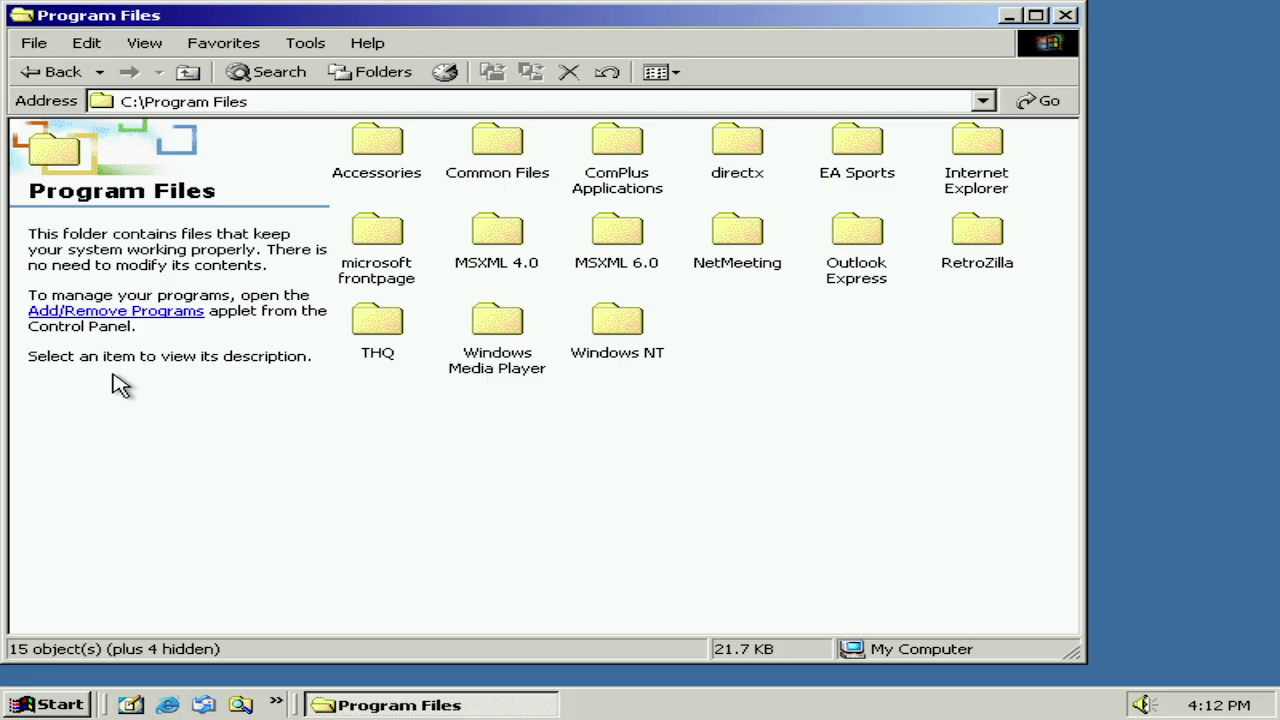
double_click(852, 165)
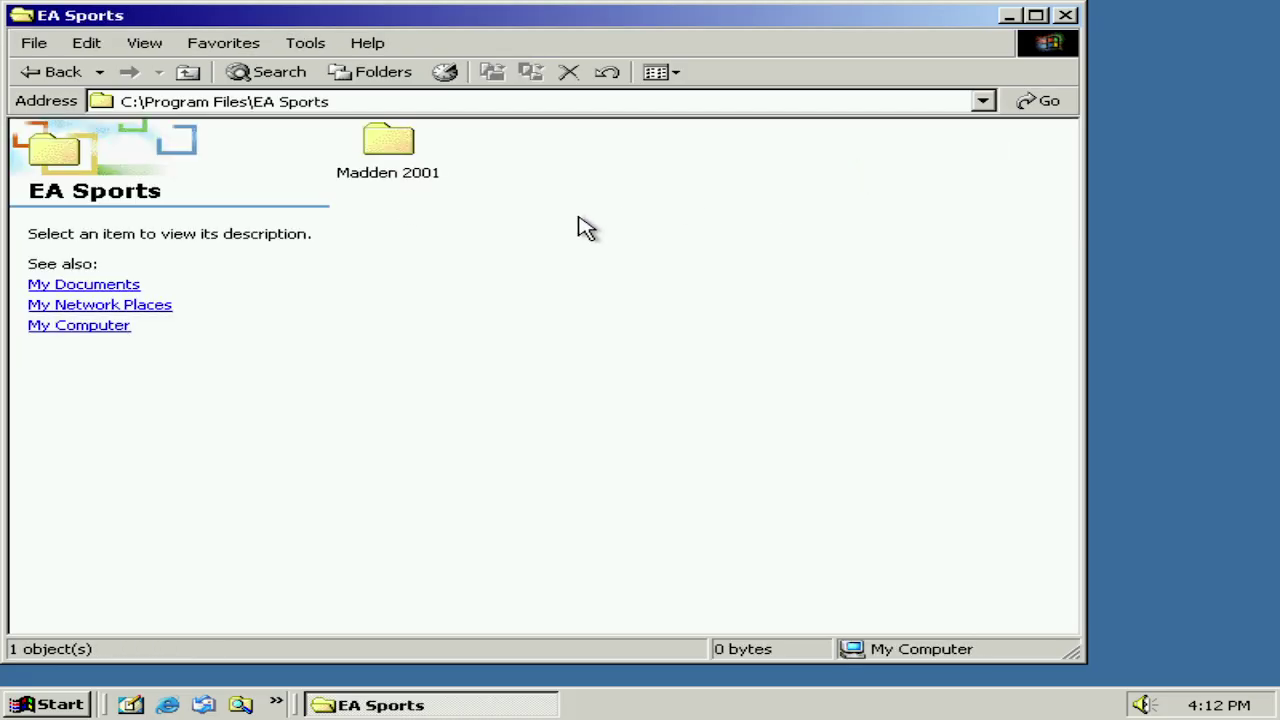
click(389, 171)
double_click(384, 158)
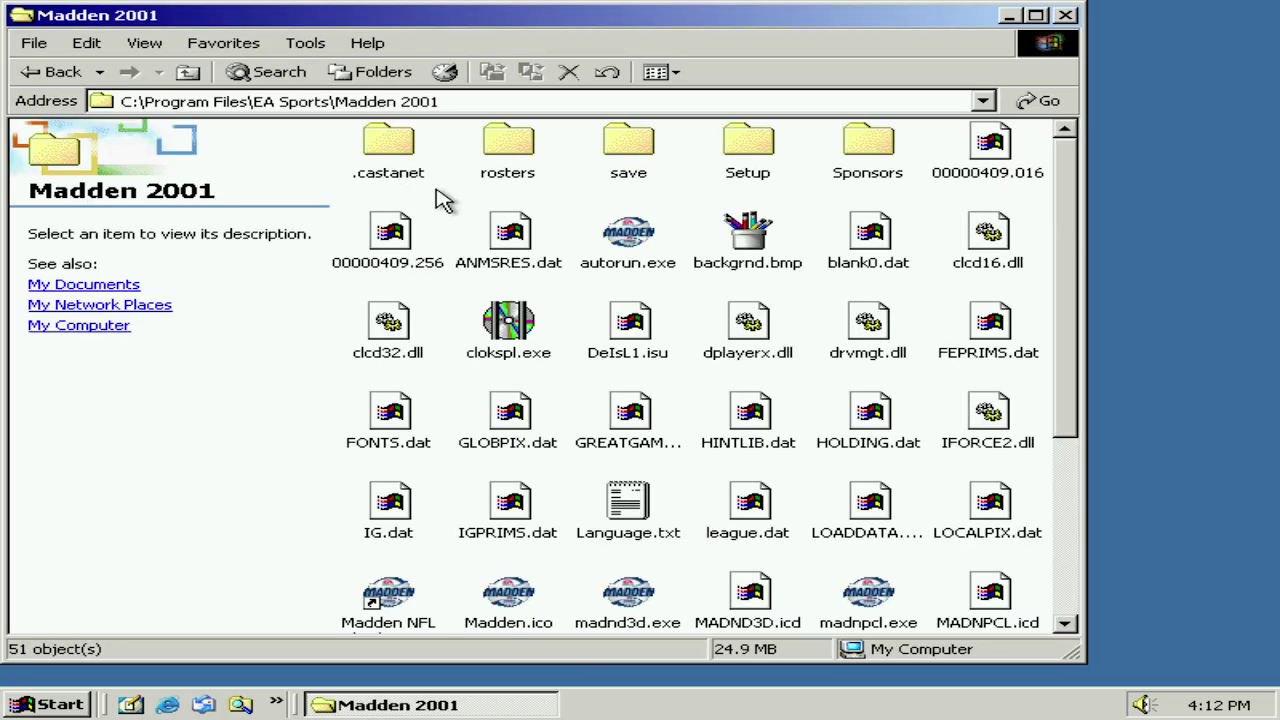
right_click(444, 200)
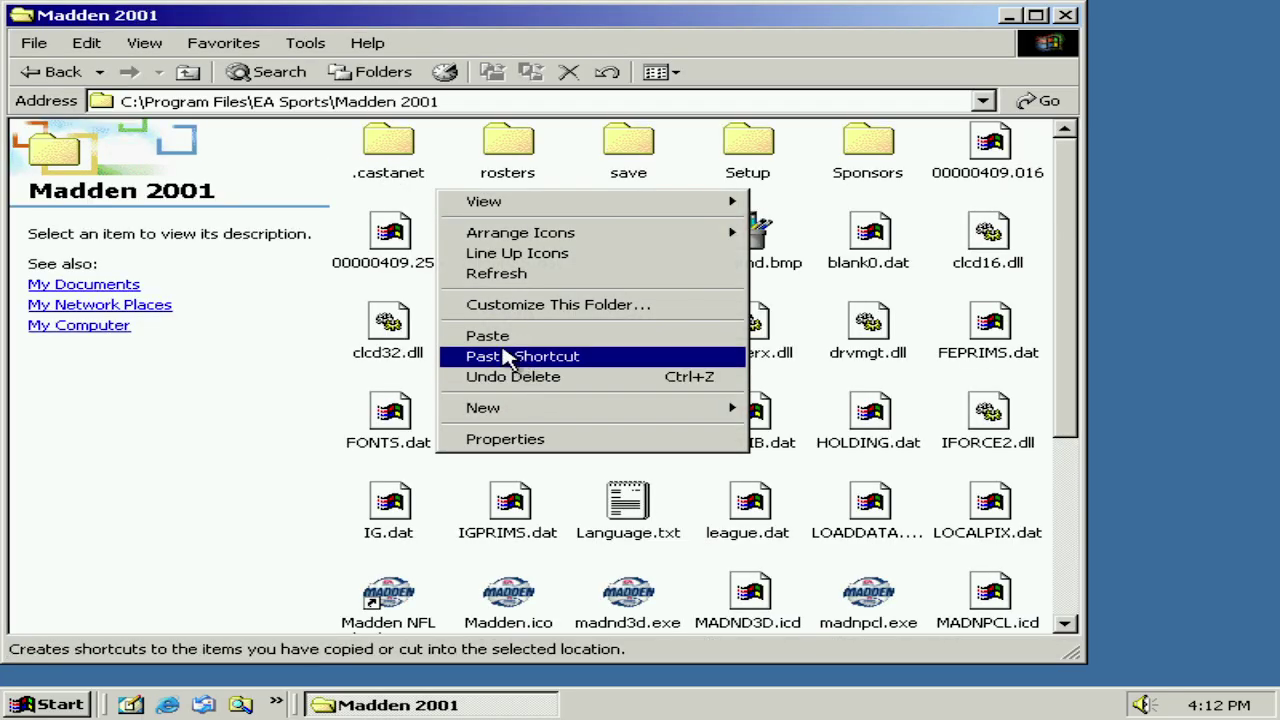
click(503, 338)
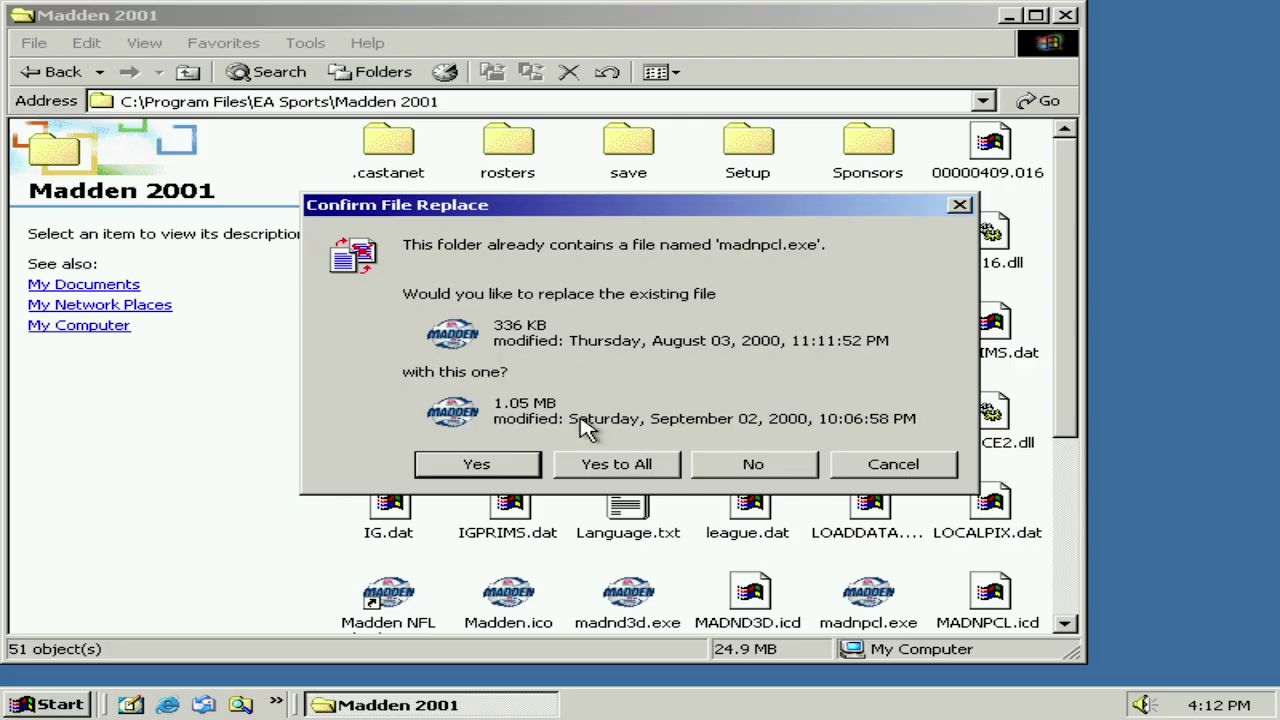
click(585, 464)
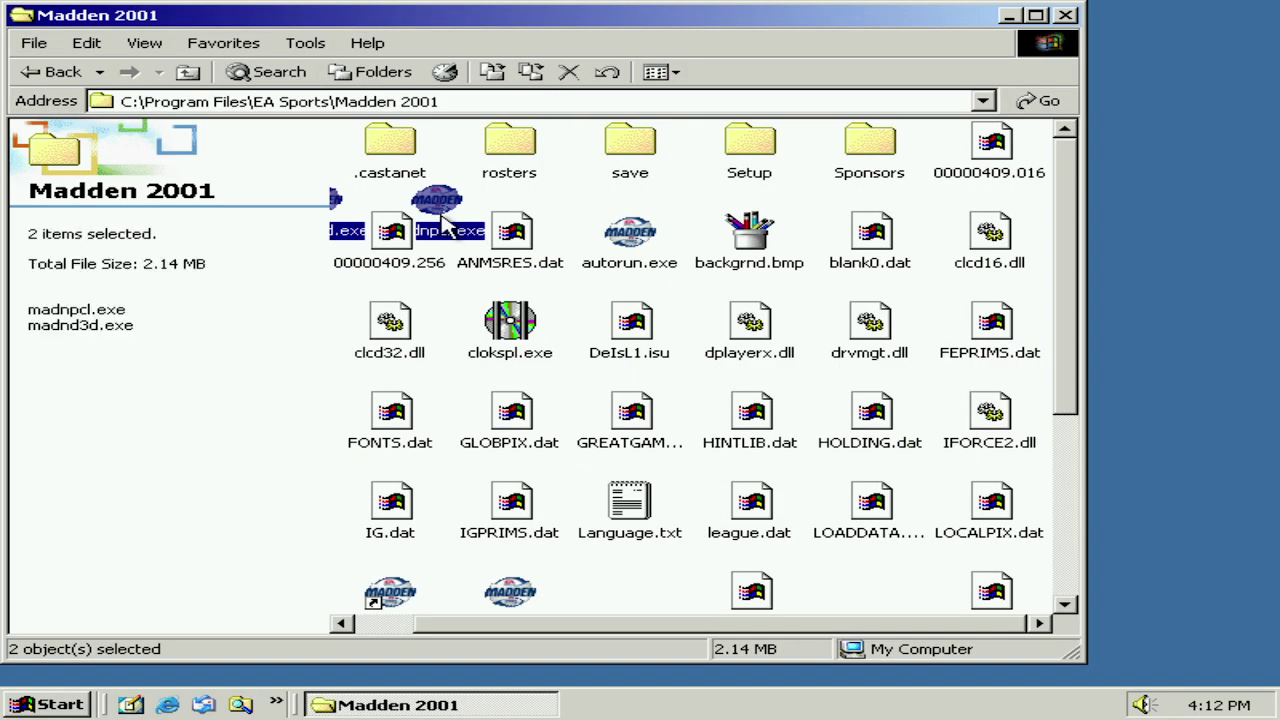
- Move the two executables to the bottom row and close the Madden 2001 folder
drag(447, 225, 668, 590)
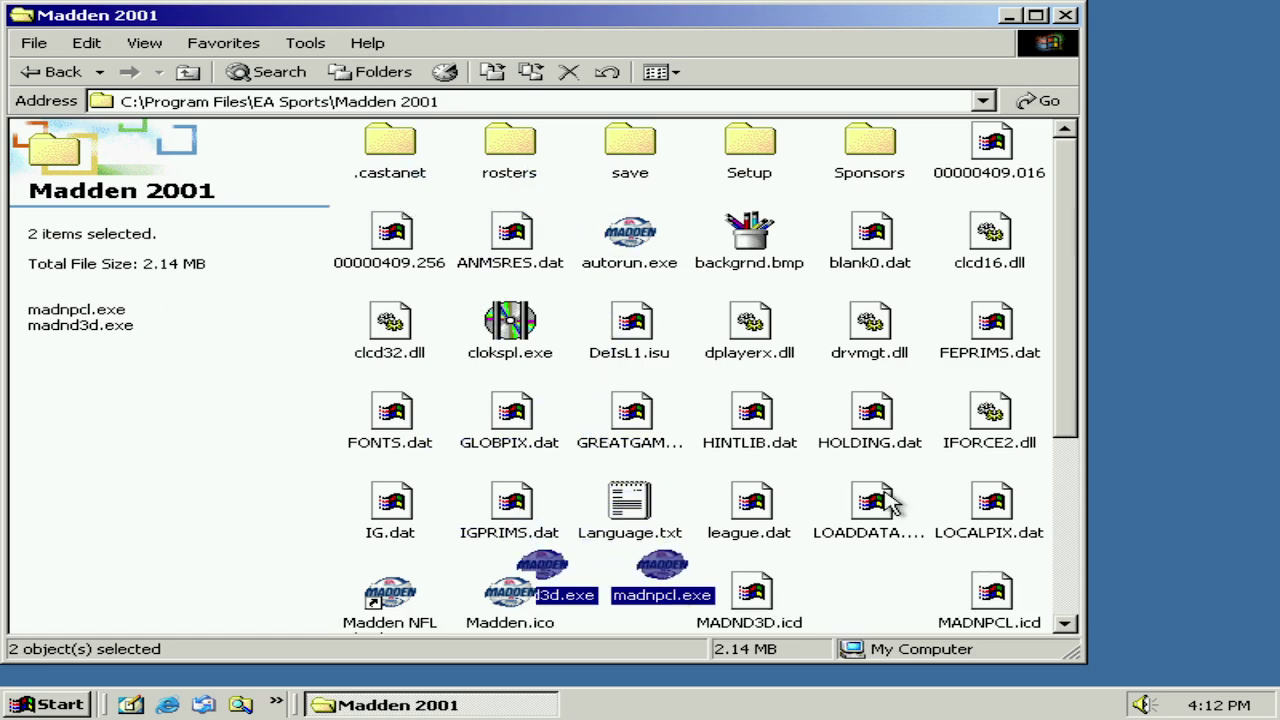
drag(1063, 289, 1103, 480)
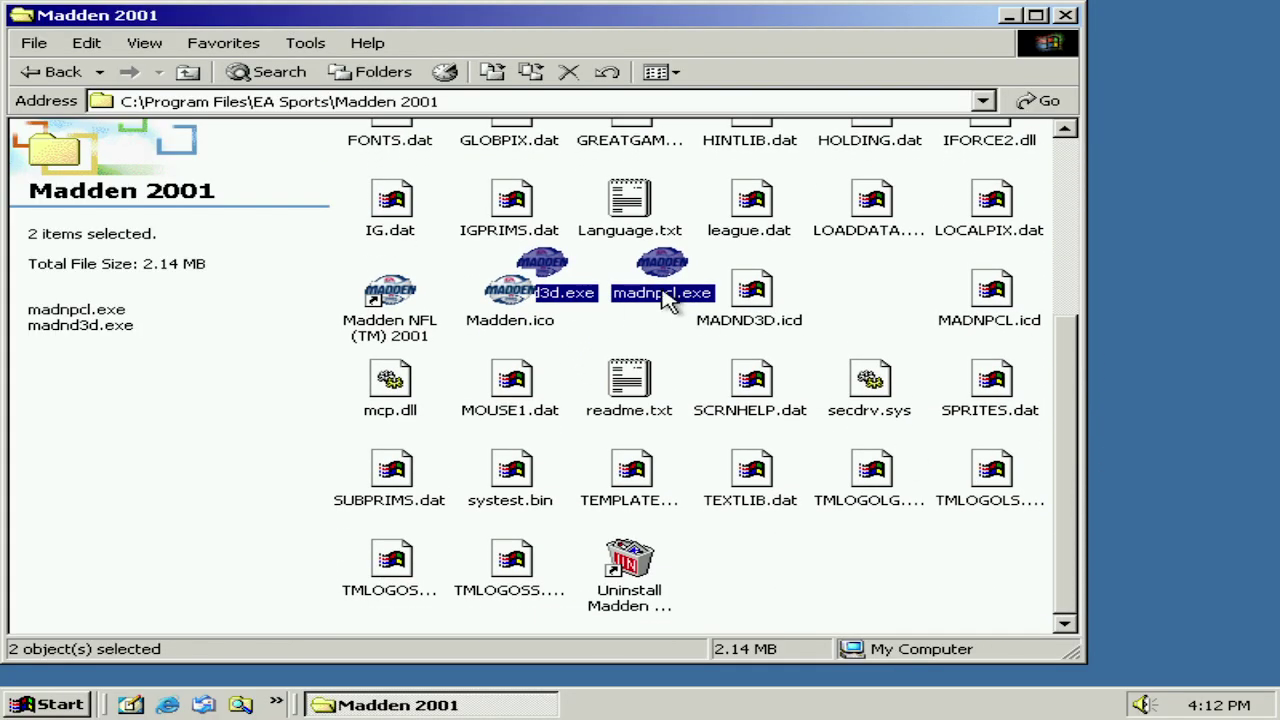
drag(666, 297, 860, 594)
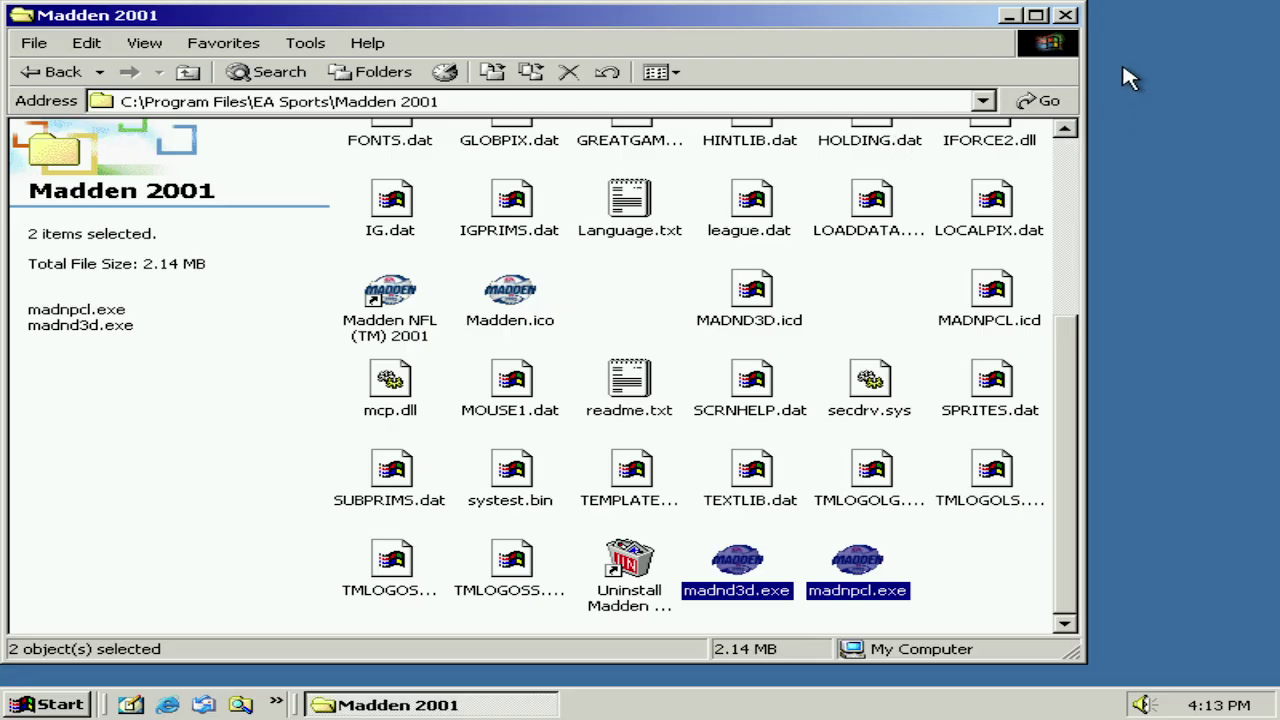
click(1066, 15)
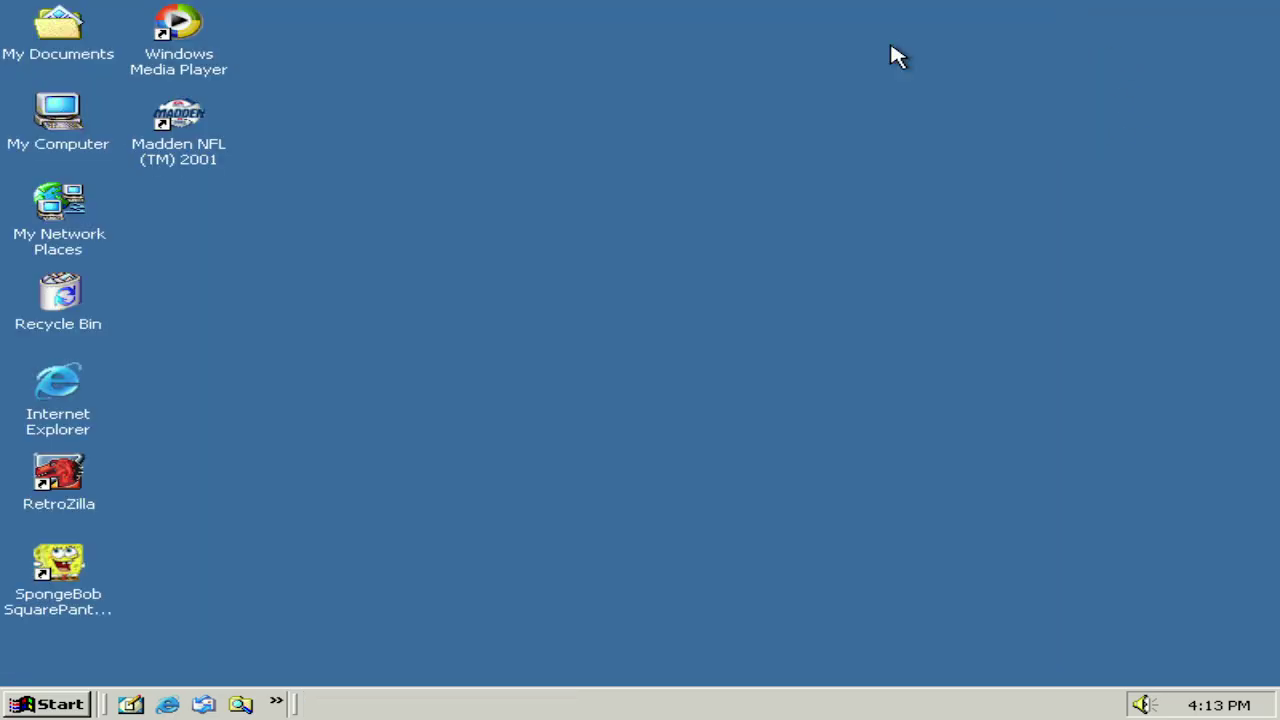
- Launch Madden NFL 2001 from its desktop shortcut and confirm the insert-CD warning
double_click(194, 135)
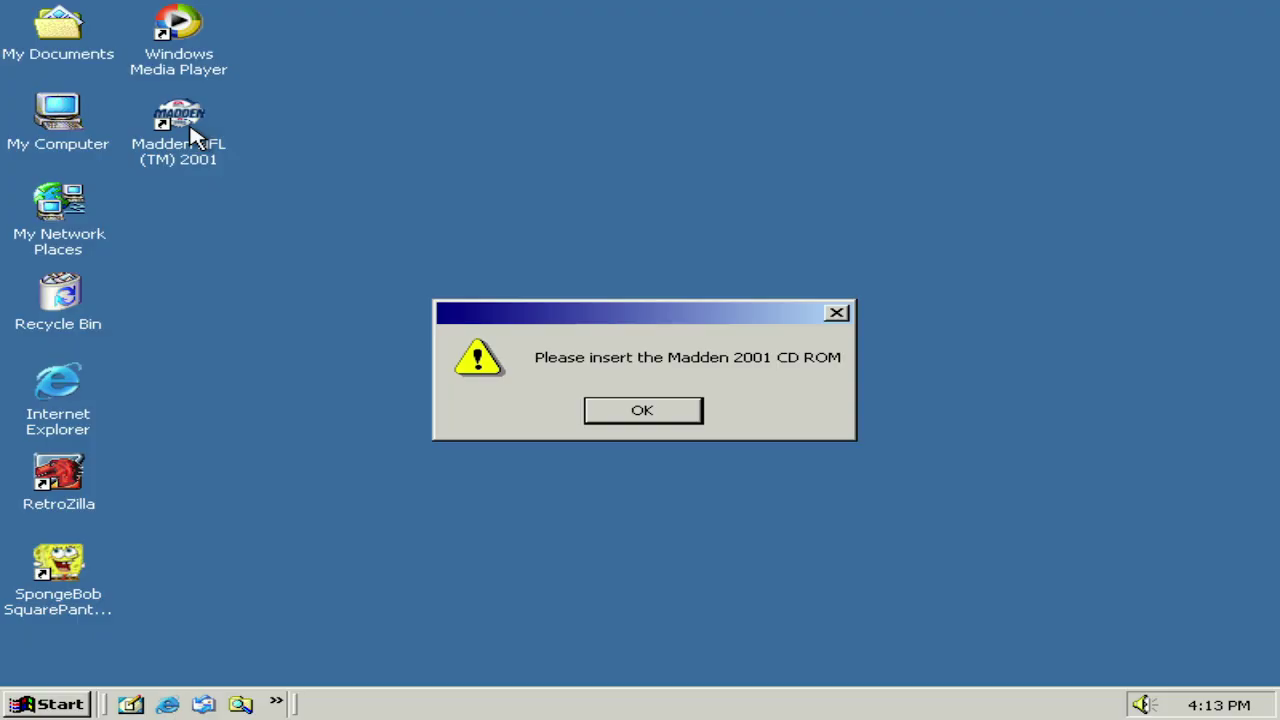
click(620, 408)
key(ctrl+alt+Page_Up)
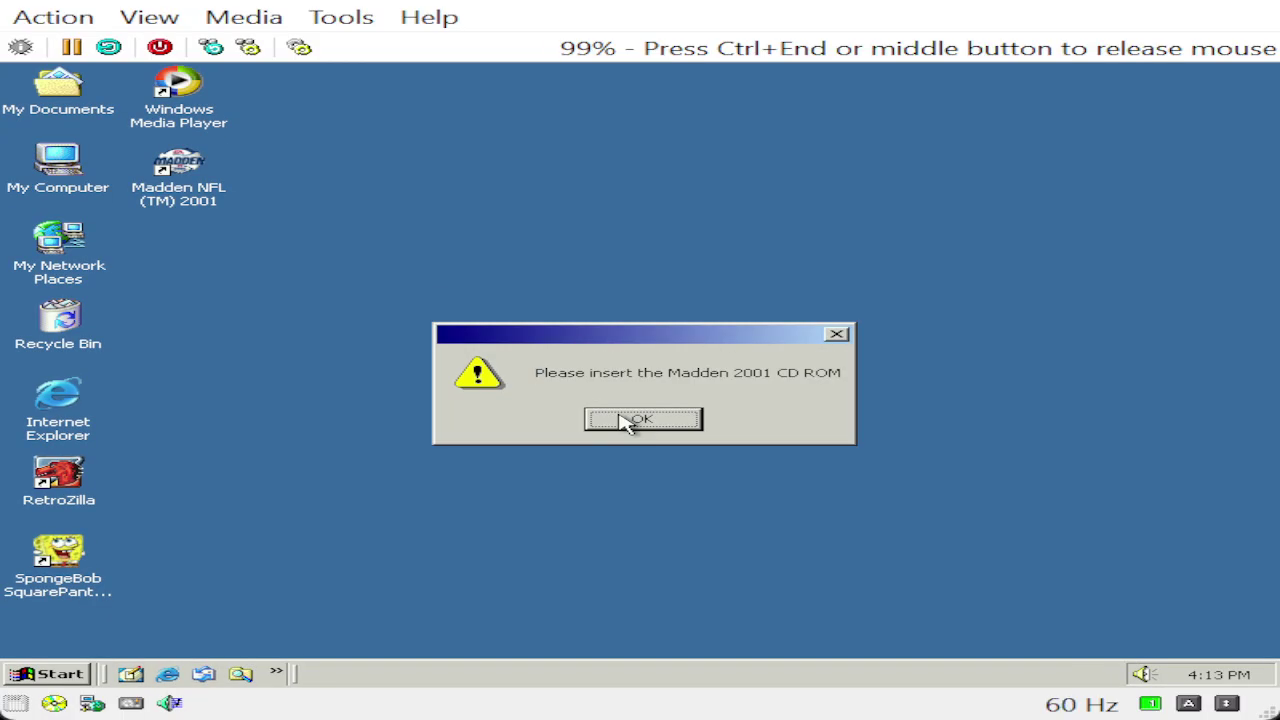
key(ctrl+End)
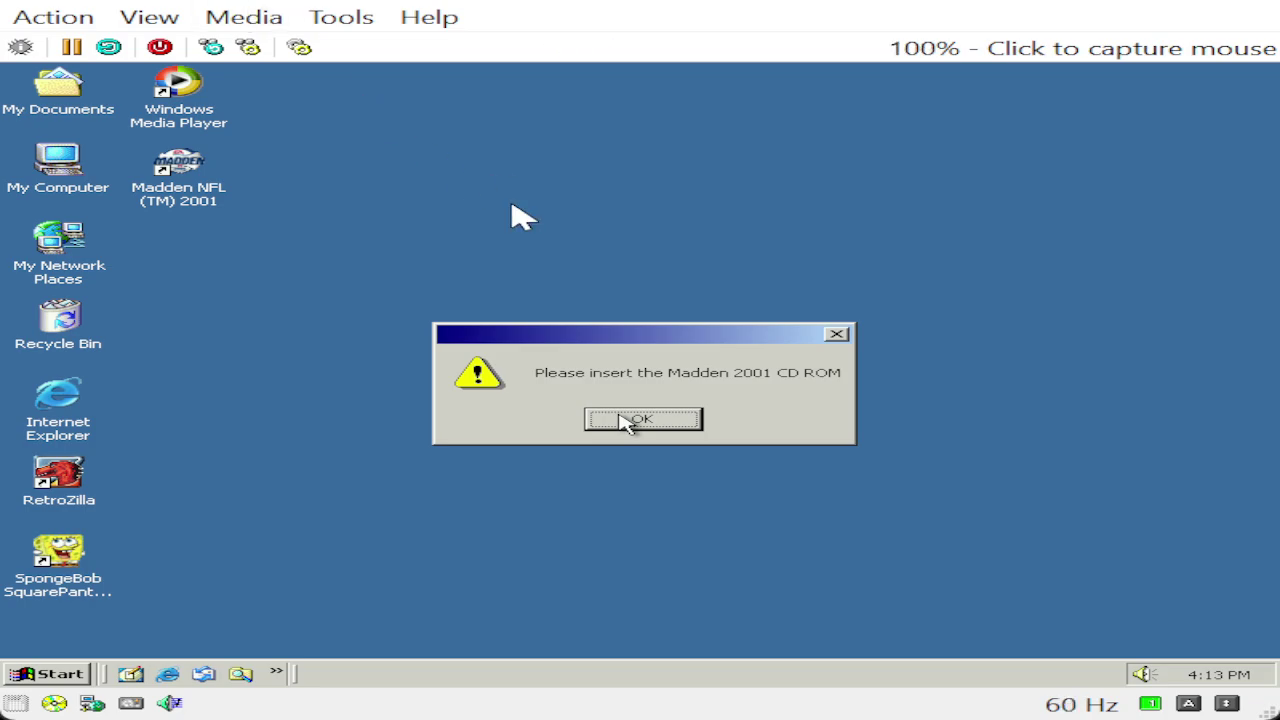
key(Return)
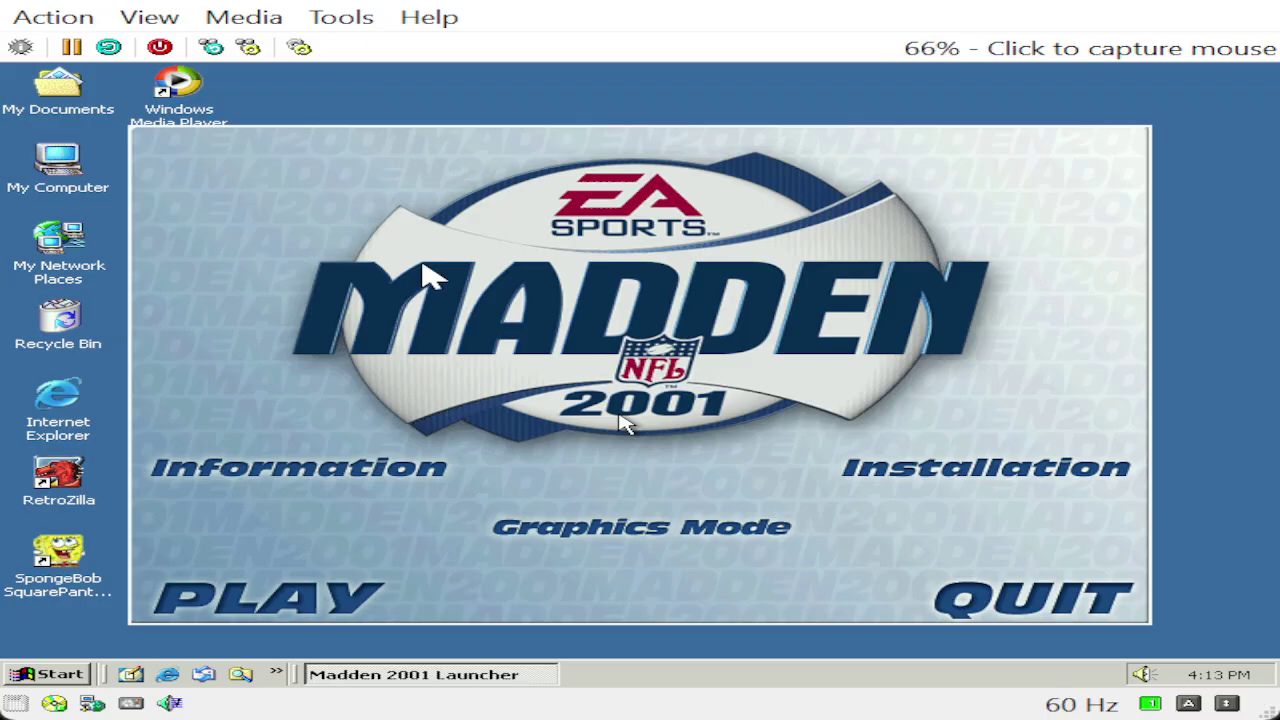
- Play from the launcher, pass the title screen, and save a new player profile name
click(402, 533)
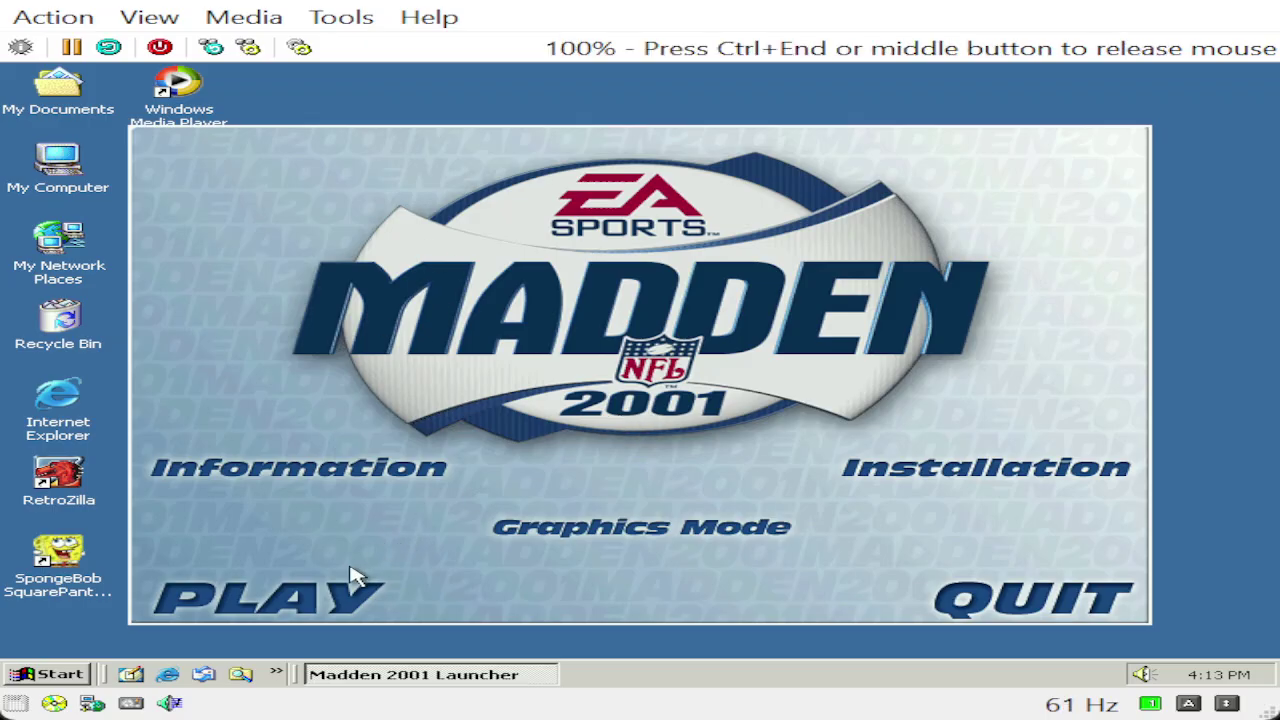
click(355, 600)
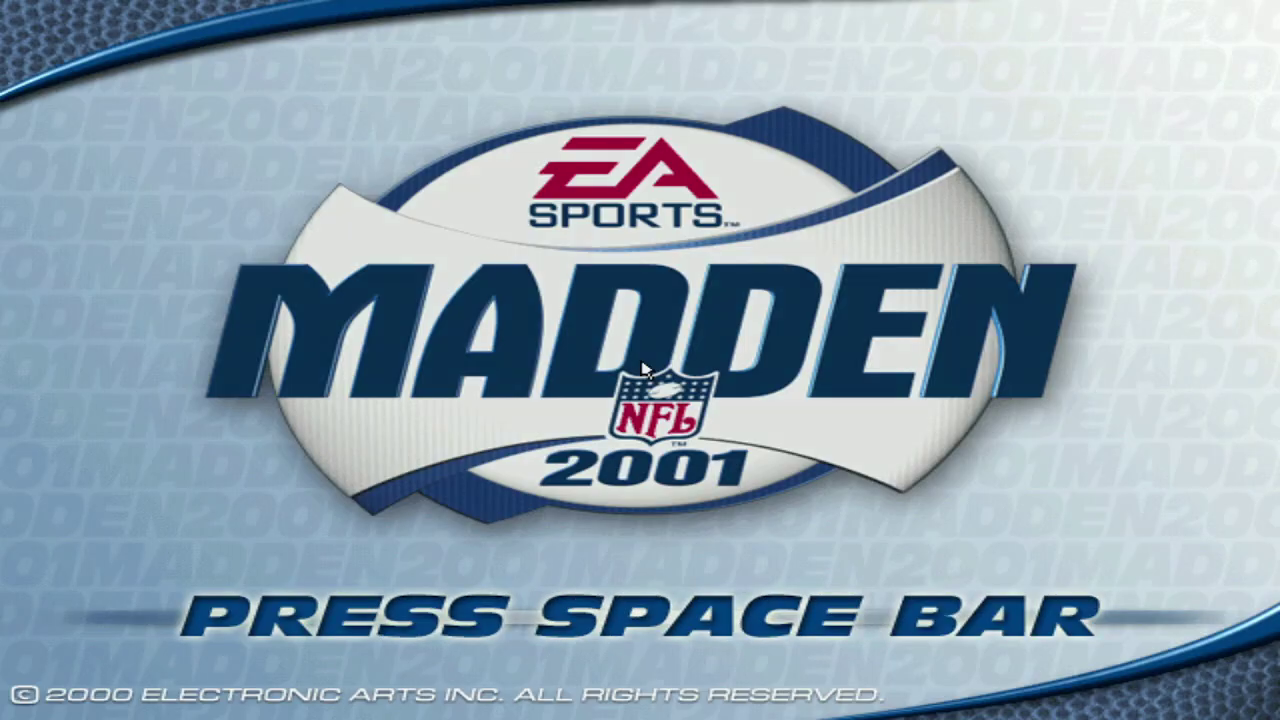
key(space)
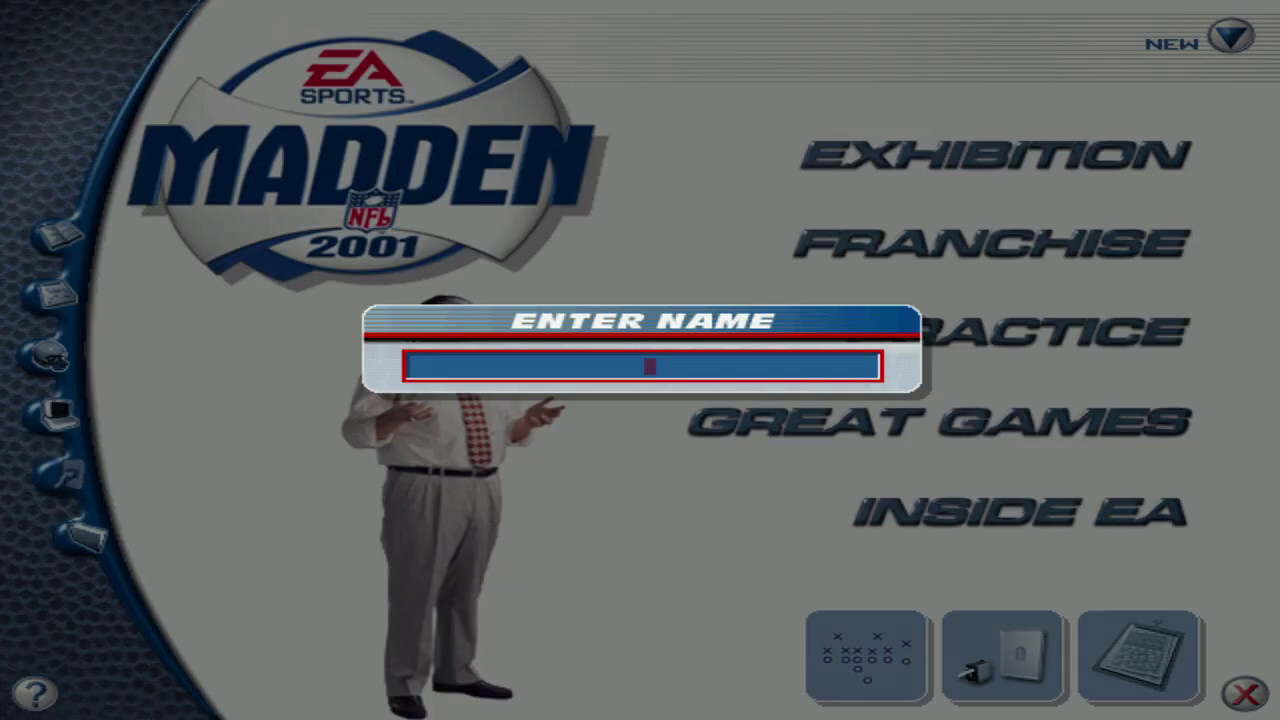
text(TIM)
key(Return)
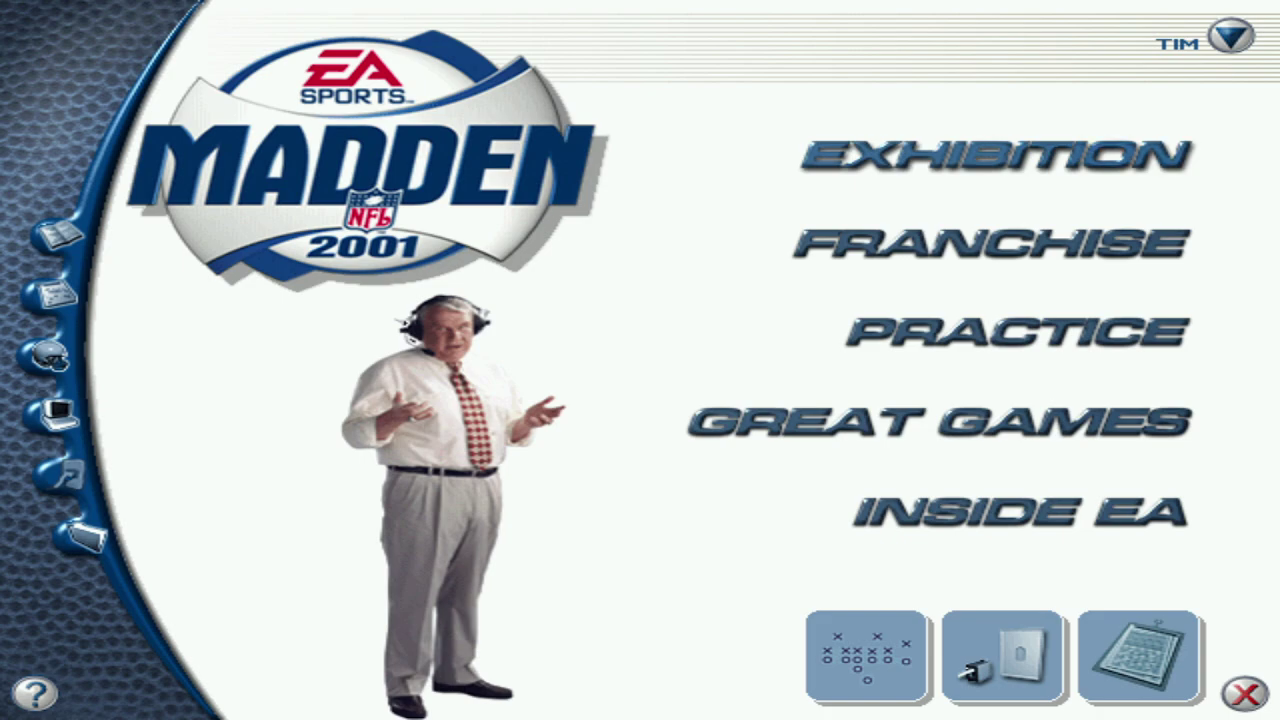
key(Return)
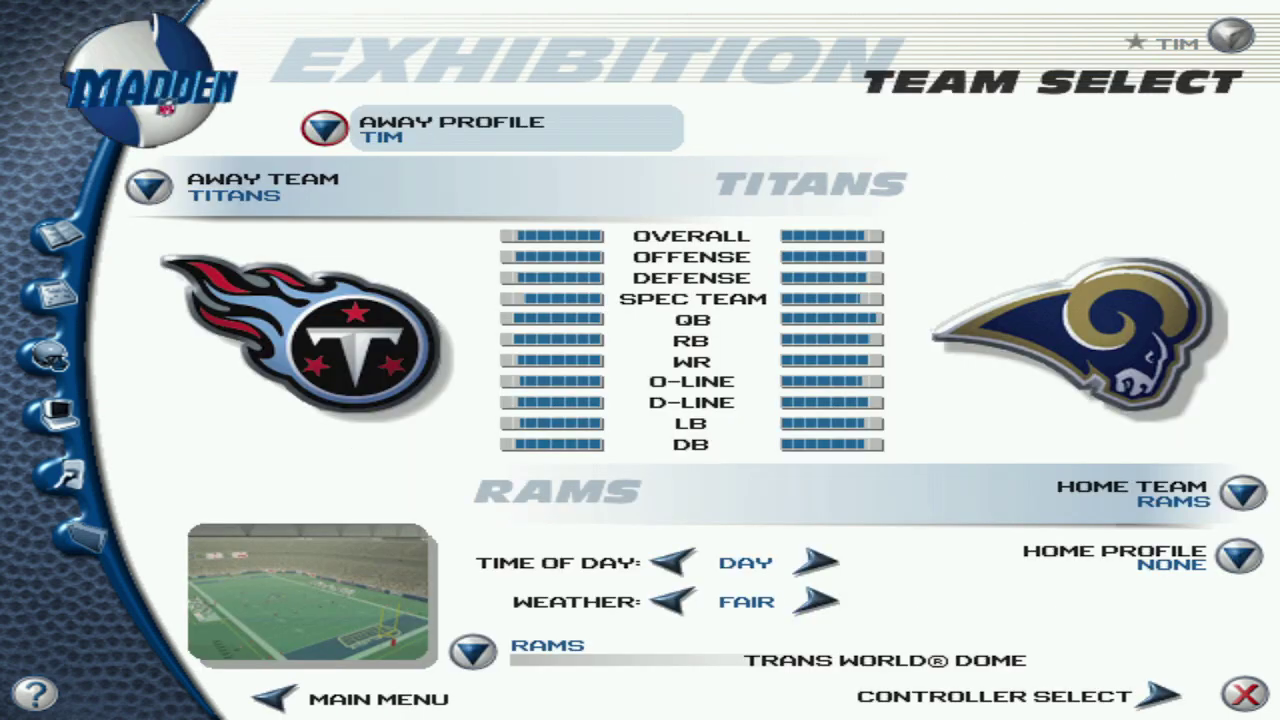
- Cycle through home teams (Admirals, Fire, Galaxy) and away teams down to Bills
key(Down)
key(Down)
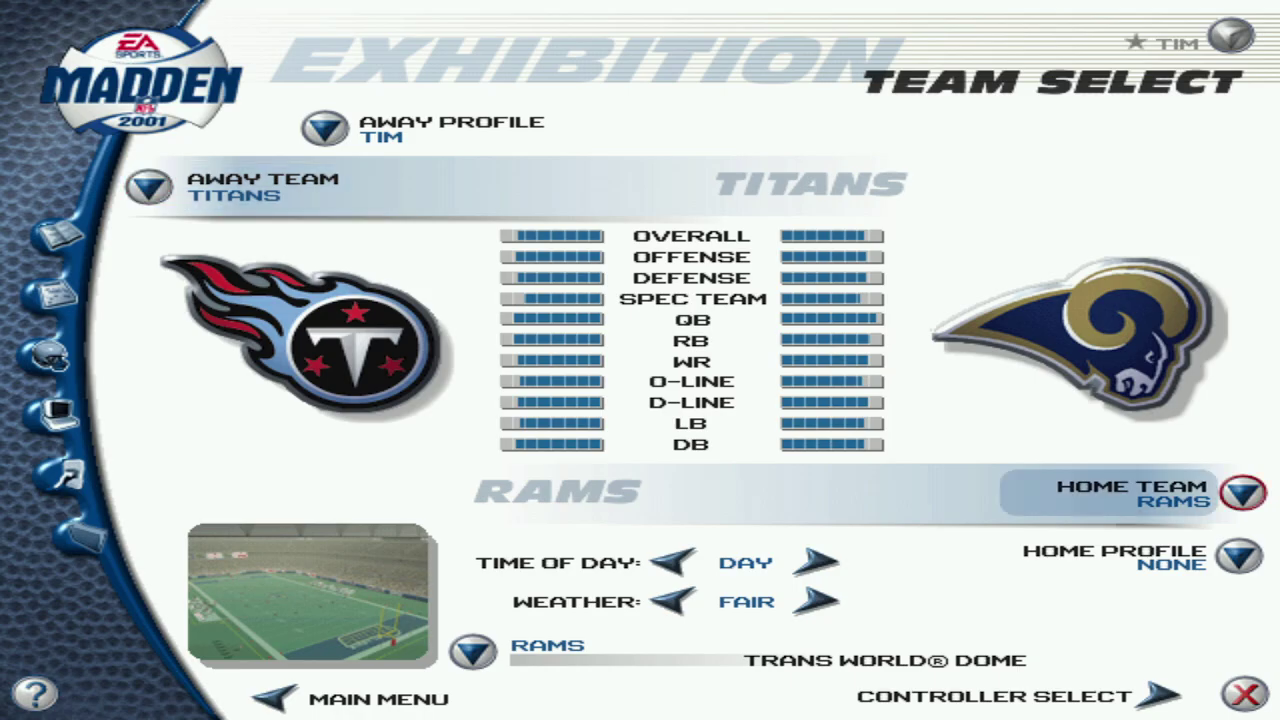
key(Right)
key(Right)
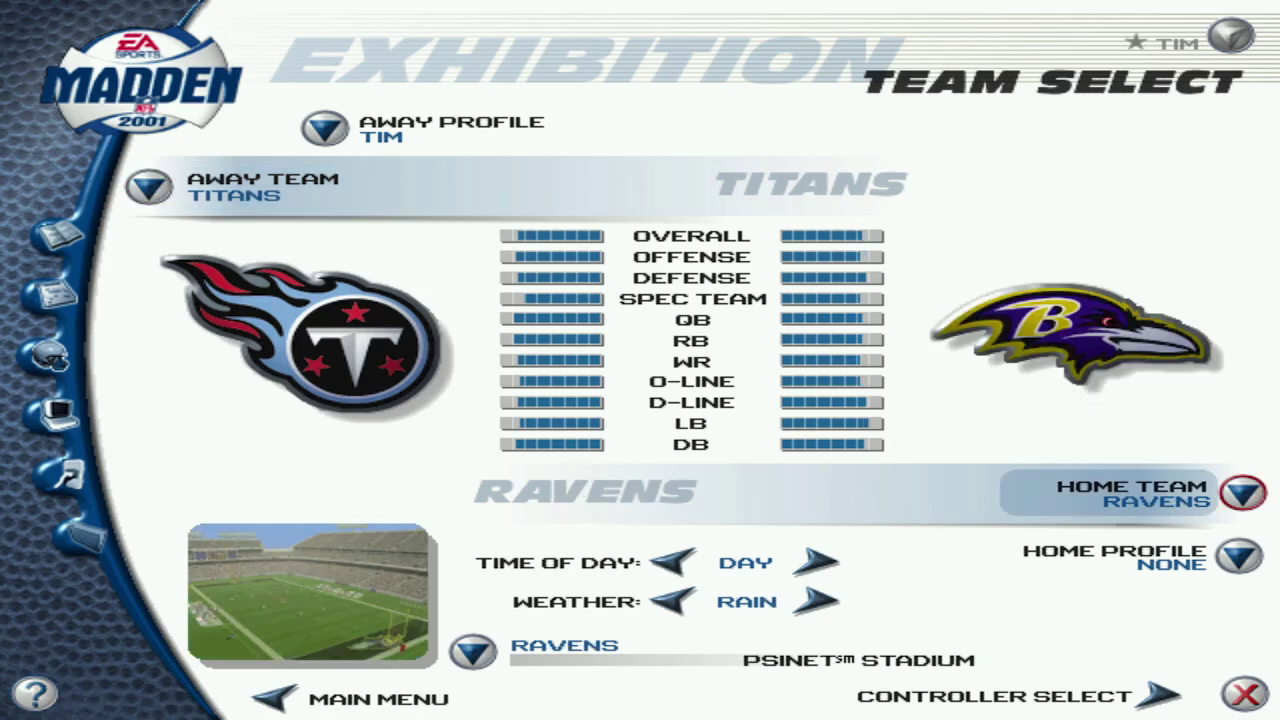
key(Right)
key(Right)
key(Right)
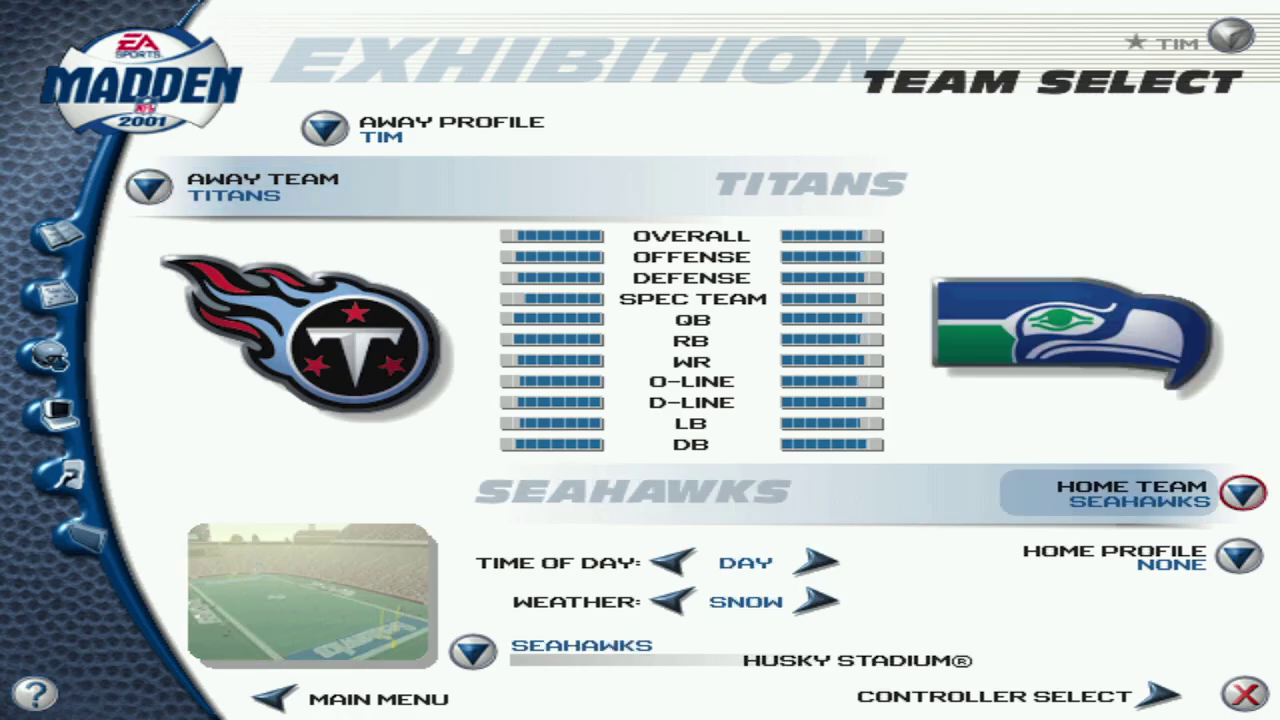
key(Right)
key(Right)
key(Right)
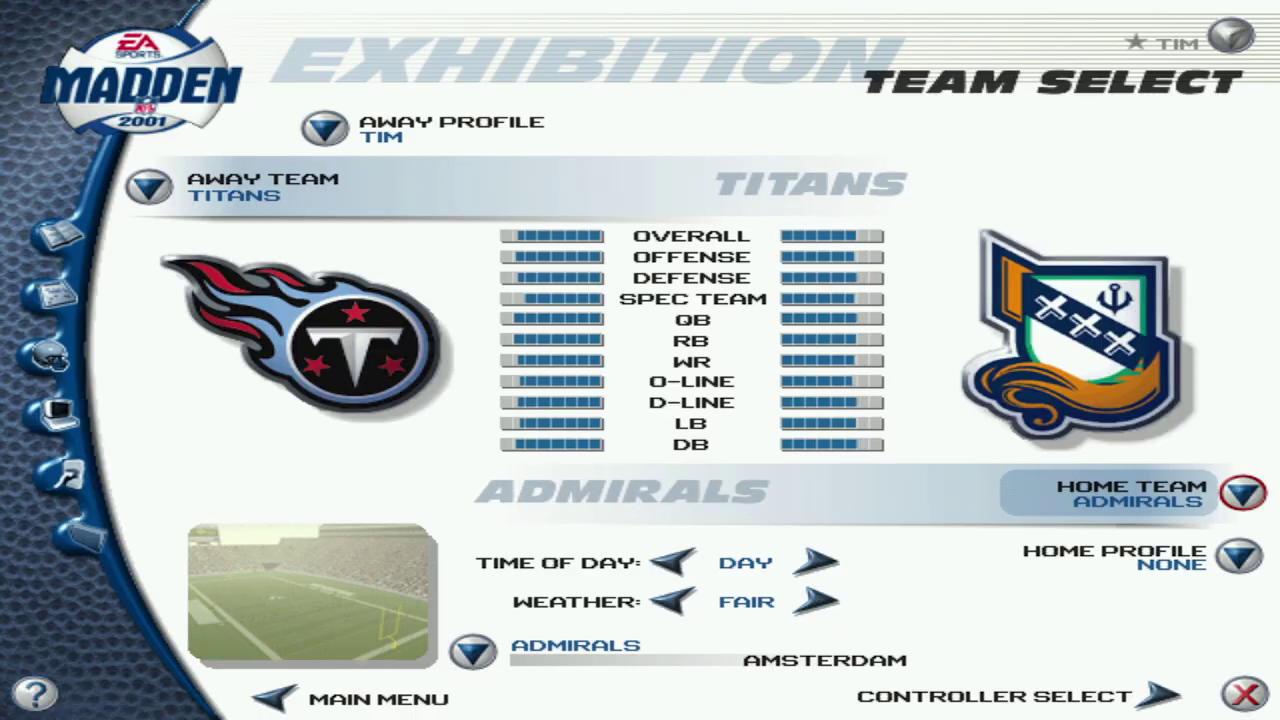
key(Right)
key(Right)
key(Right)
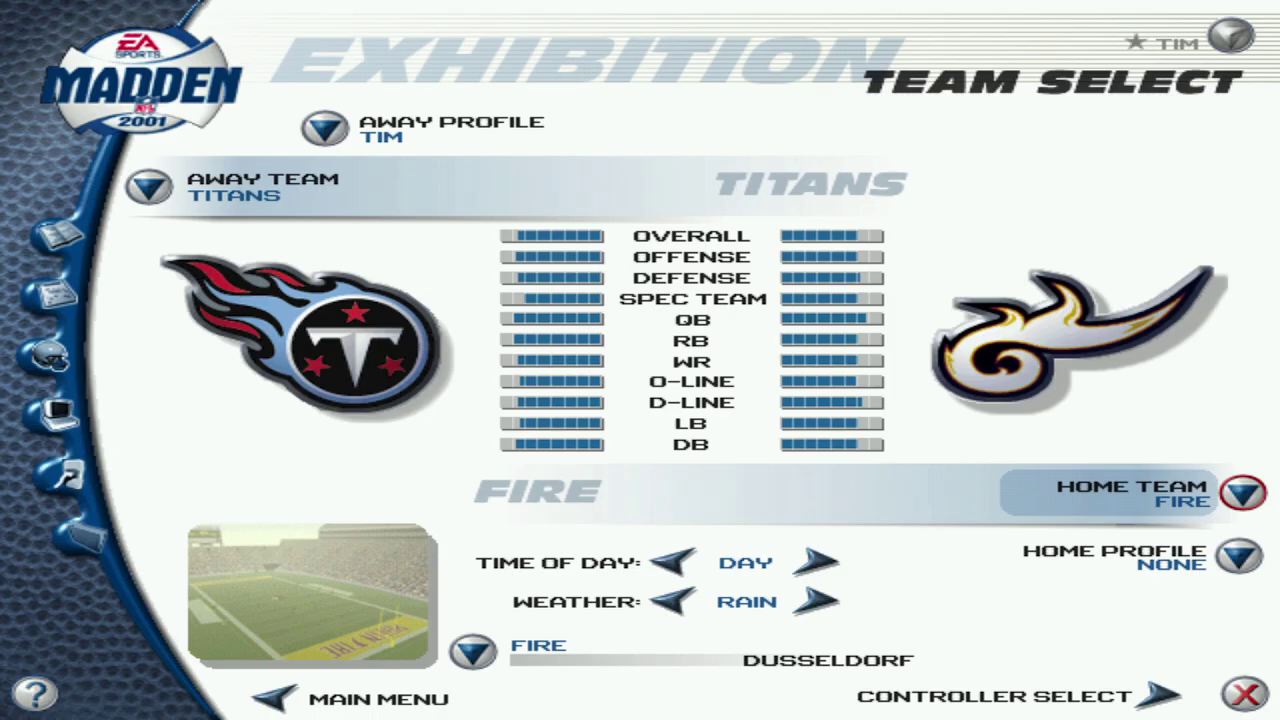
key(Right)
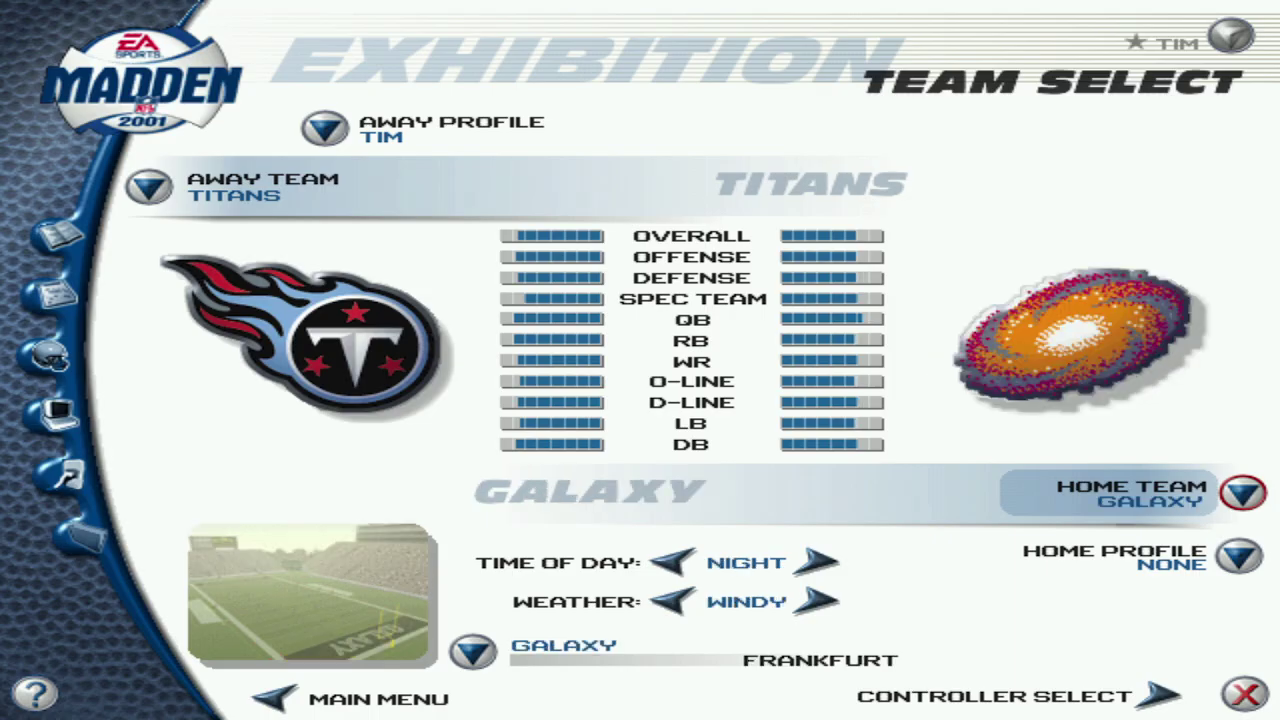
key(Left)
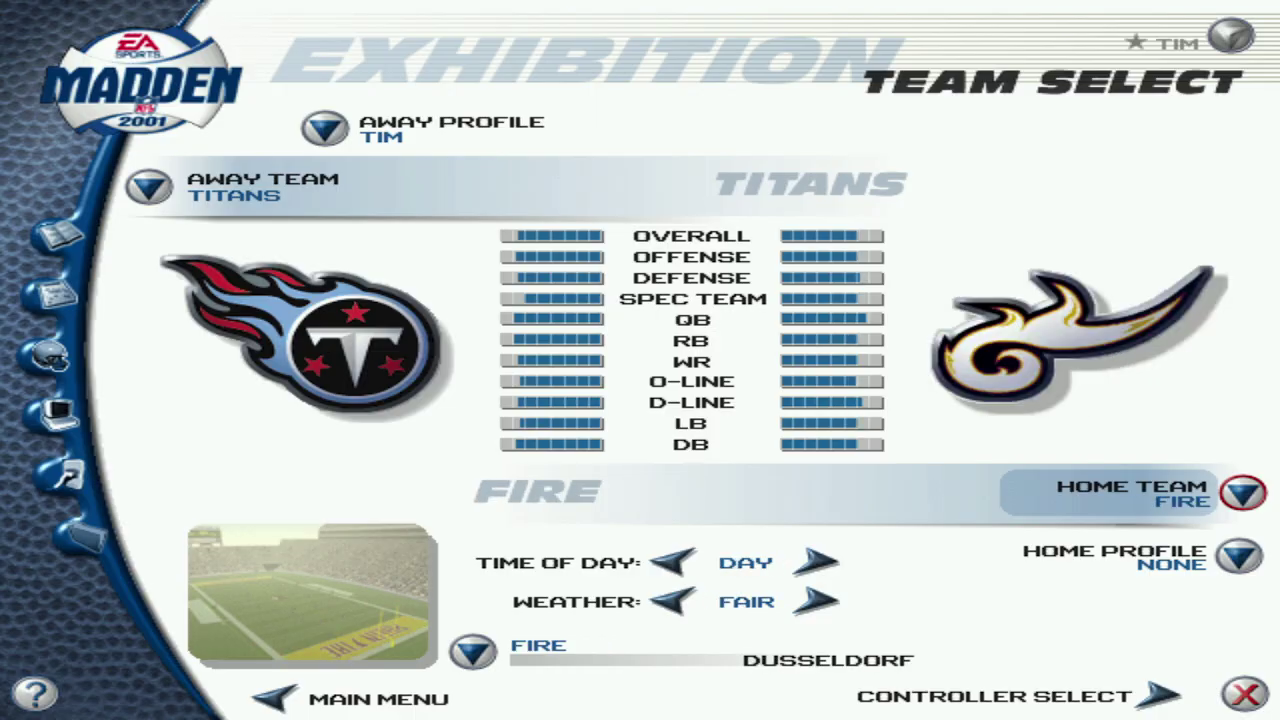
key(Up)
key(Left)
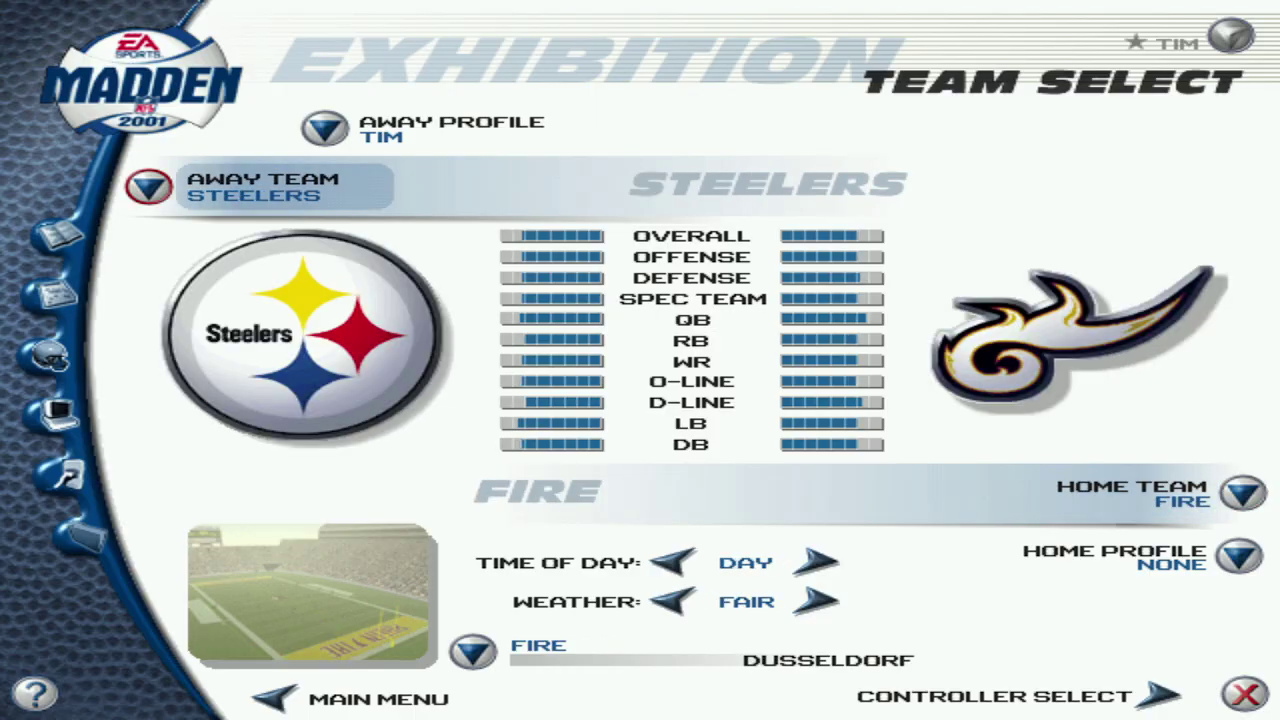
key(Left)
key(Left)
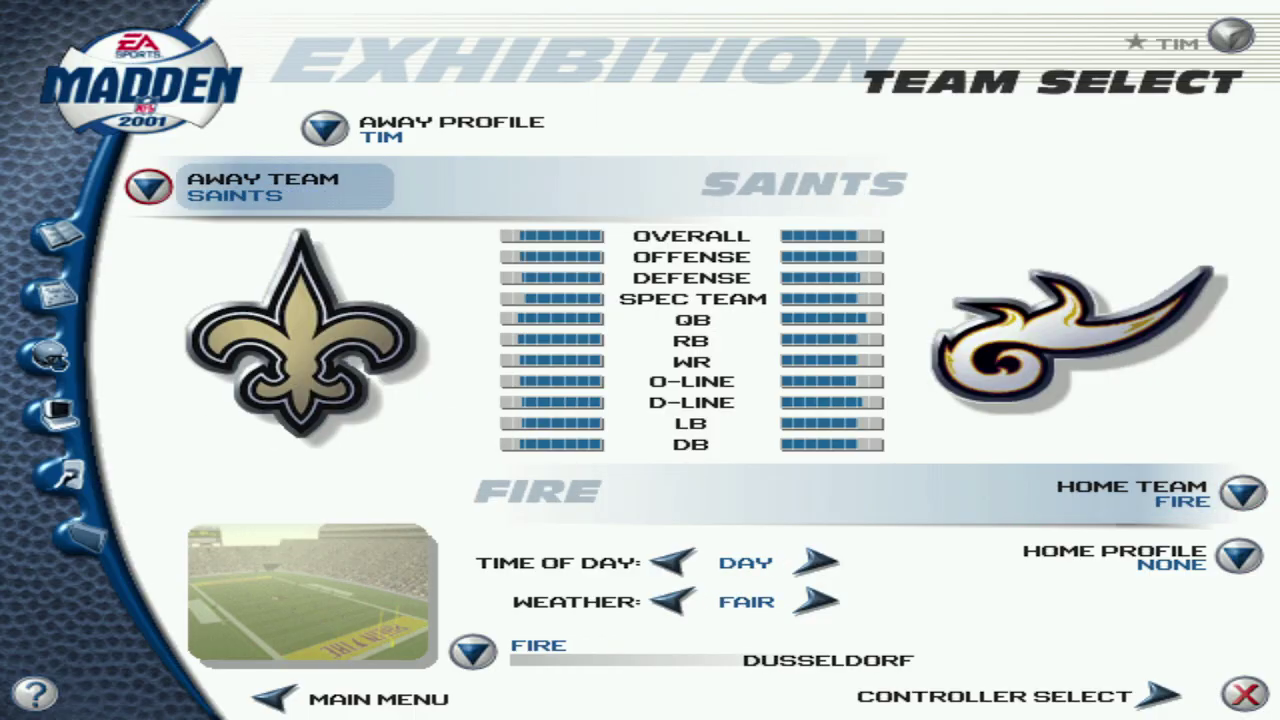
key(Left)
key(Left)
key(Left)
key(Left)
key(Left)
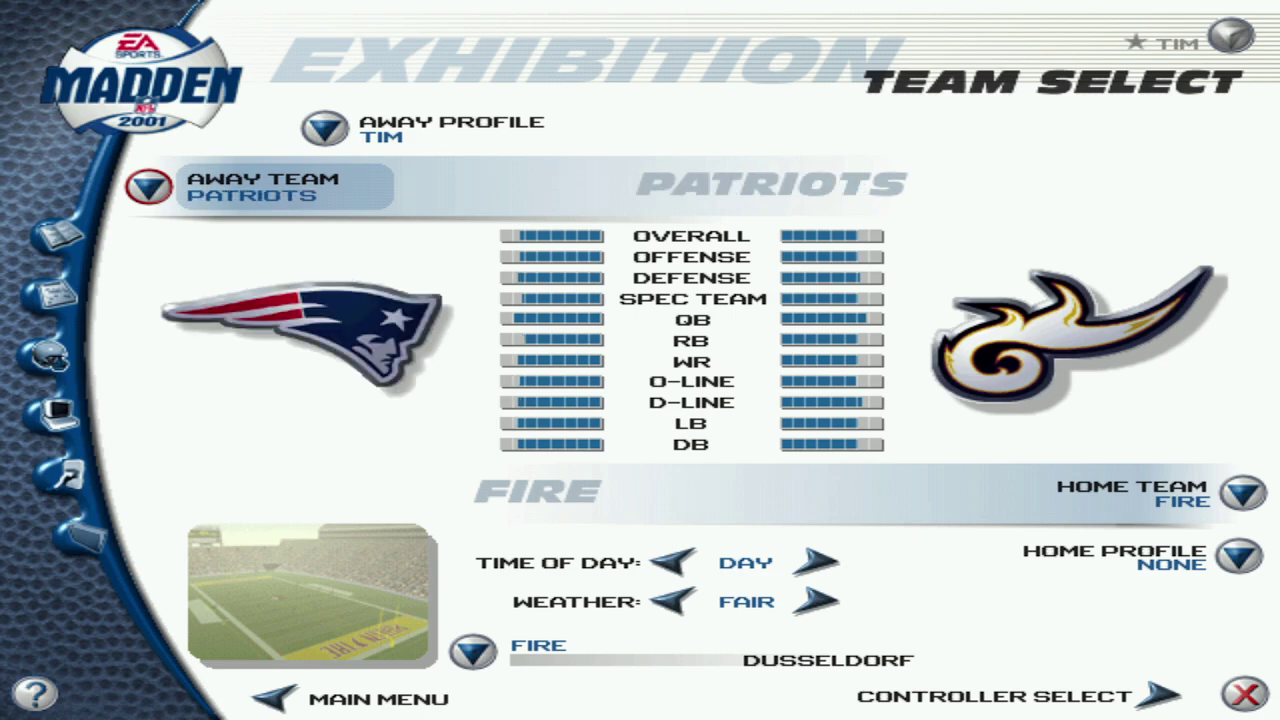
key(Left)
key(Left)
key(Left)
key(Left)
key(Left)
key(Left)
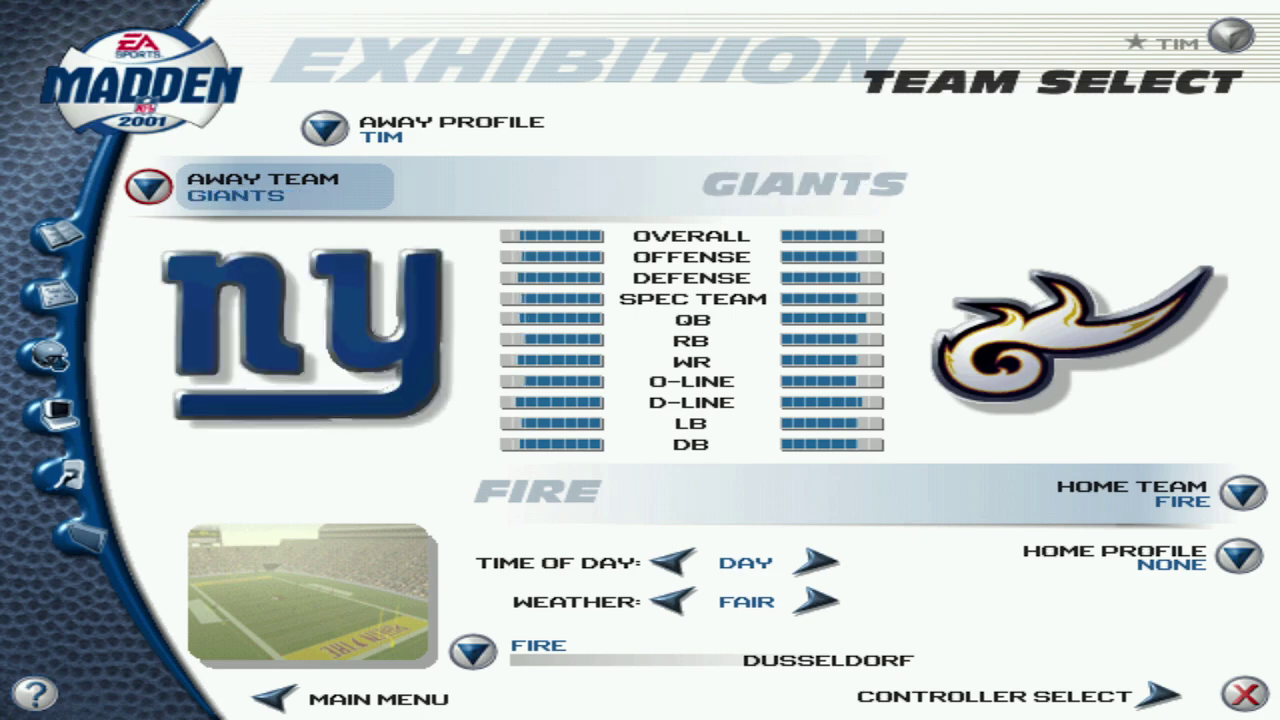
key(Left)
key(Left)
key(Left)
key(Left)
key(Left)
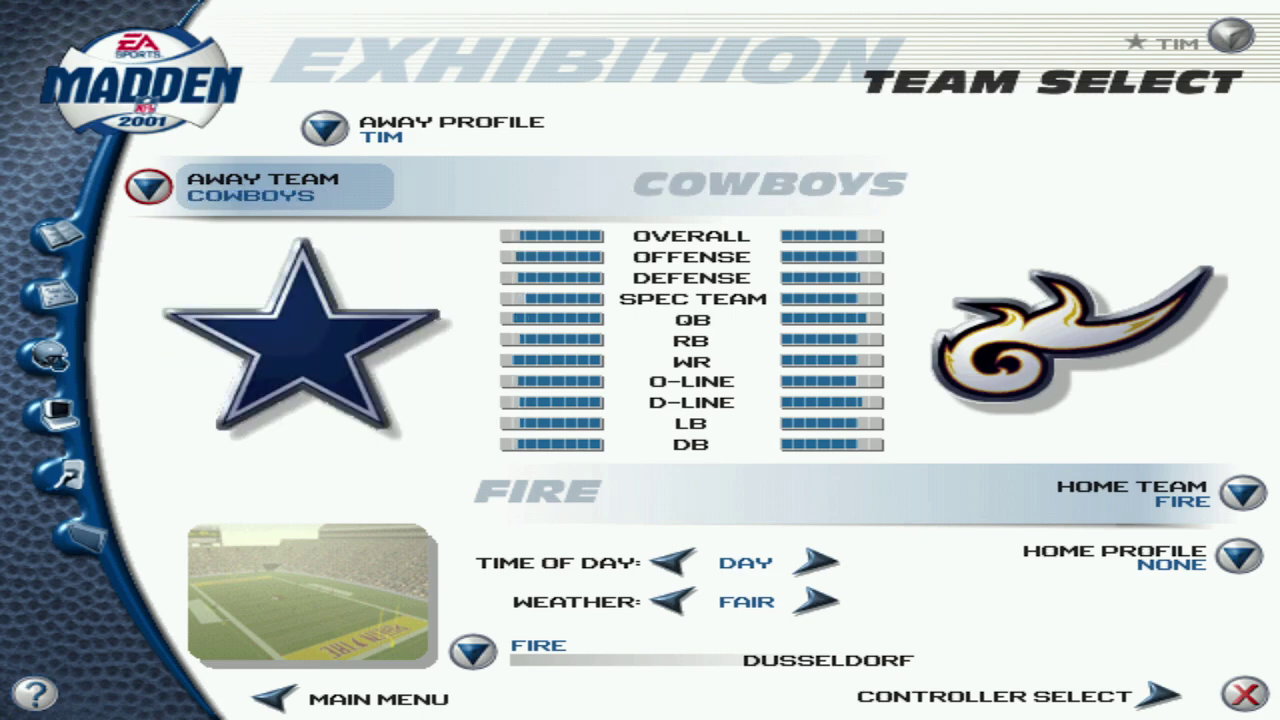
key(Left)
key(Left)
key(Left)
key(Left)
key(Left)
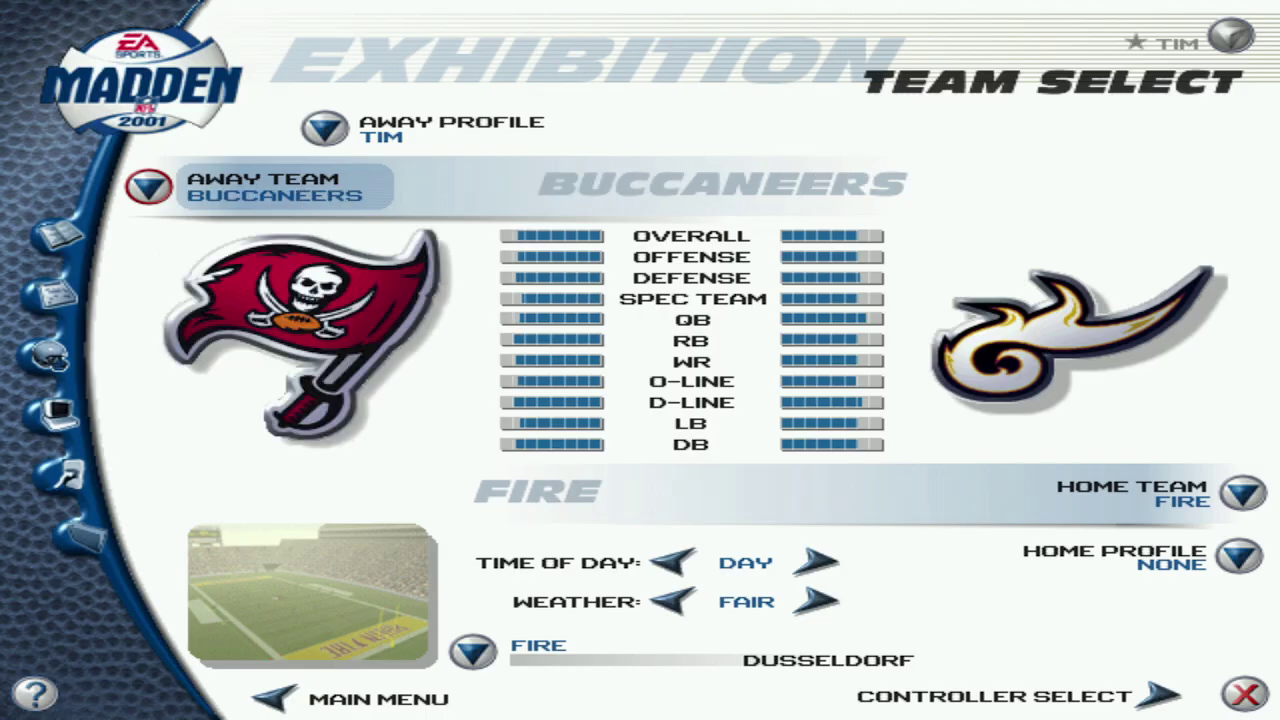
key(Left)
key(Left)
key(Left)
key(Left)
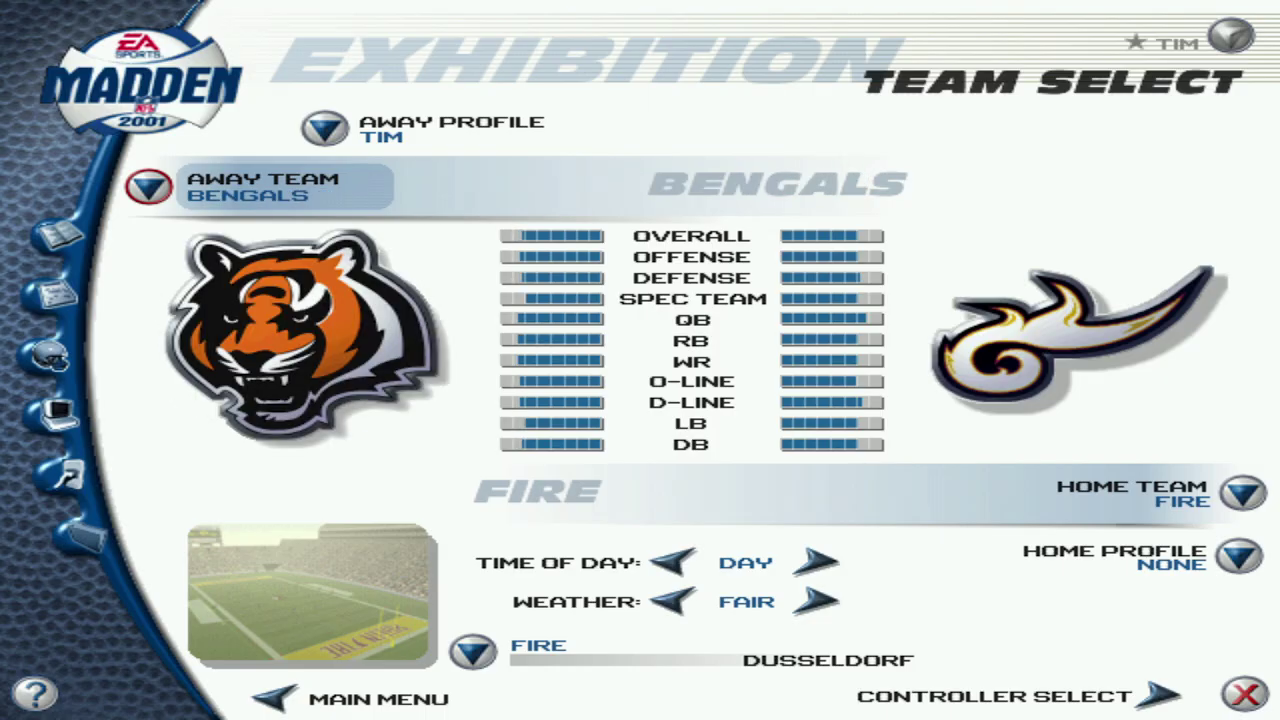
key(Right)
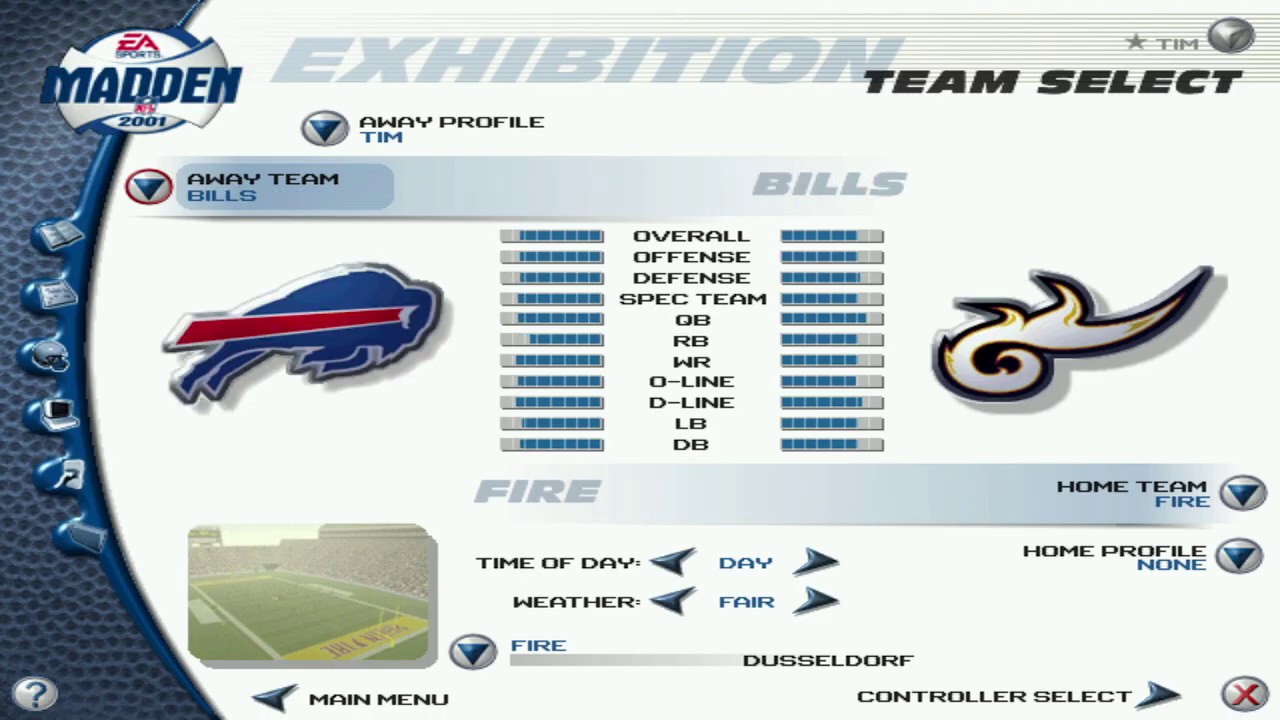
- Set the home team to Galaxy and the away team to Raiders, then confirm
key(Down)
key(Right)
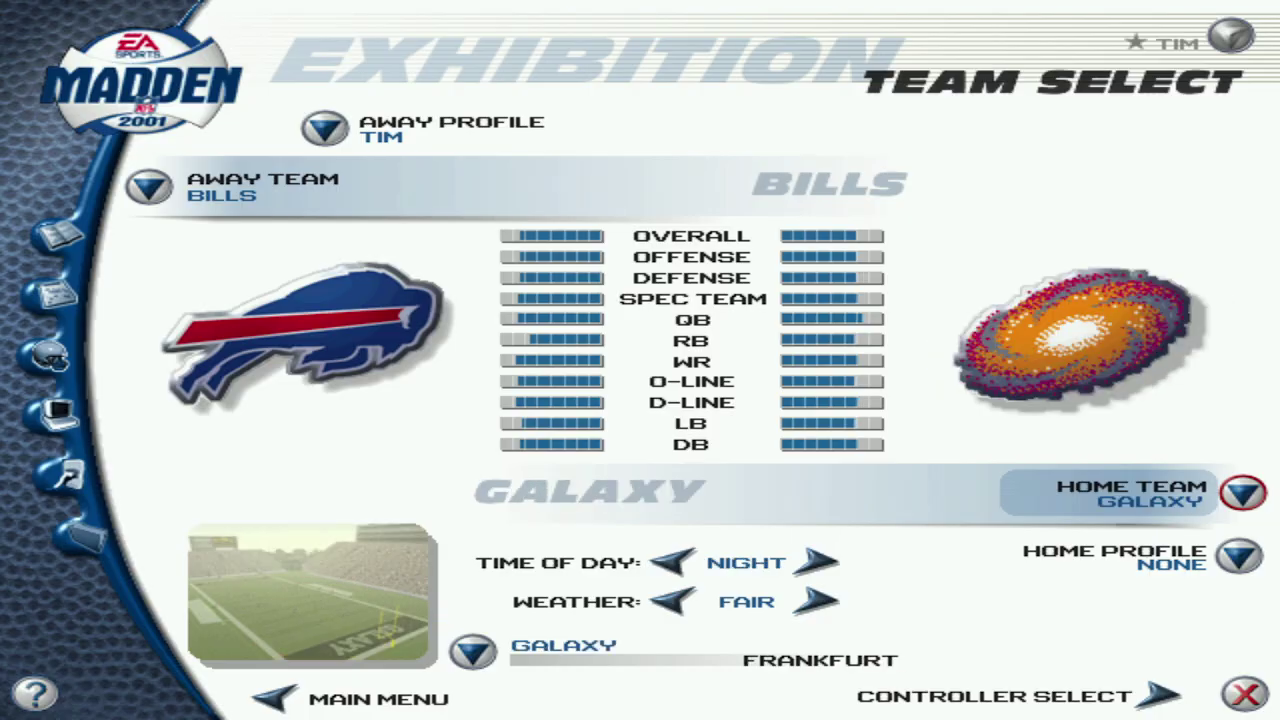
key(Left)
key(Right)
key(Up)
key(Left)
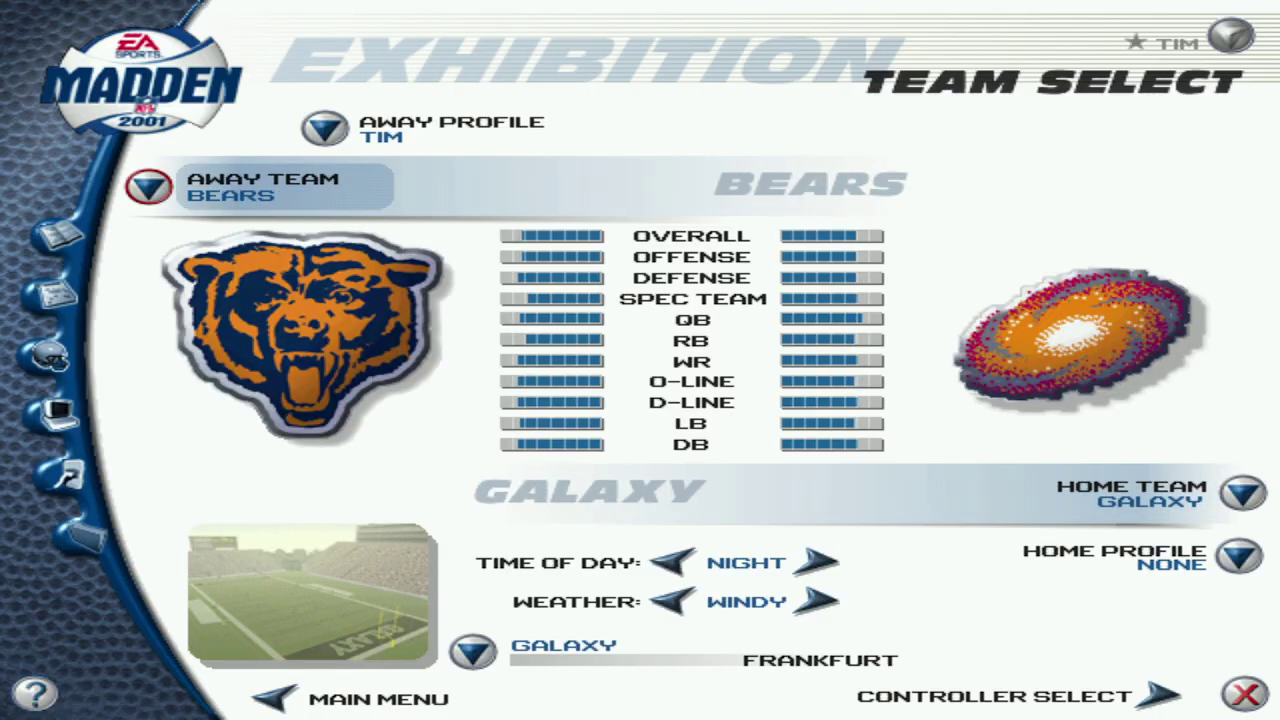
key(Left)
key(Right)
key(Right)
key(Right)
key(Right)
key(Right)
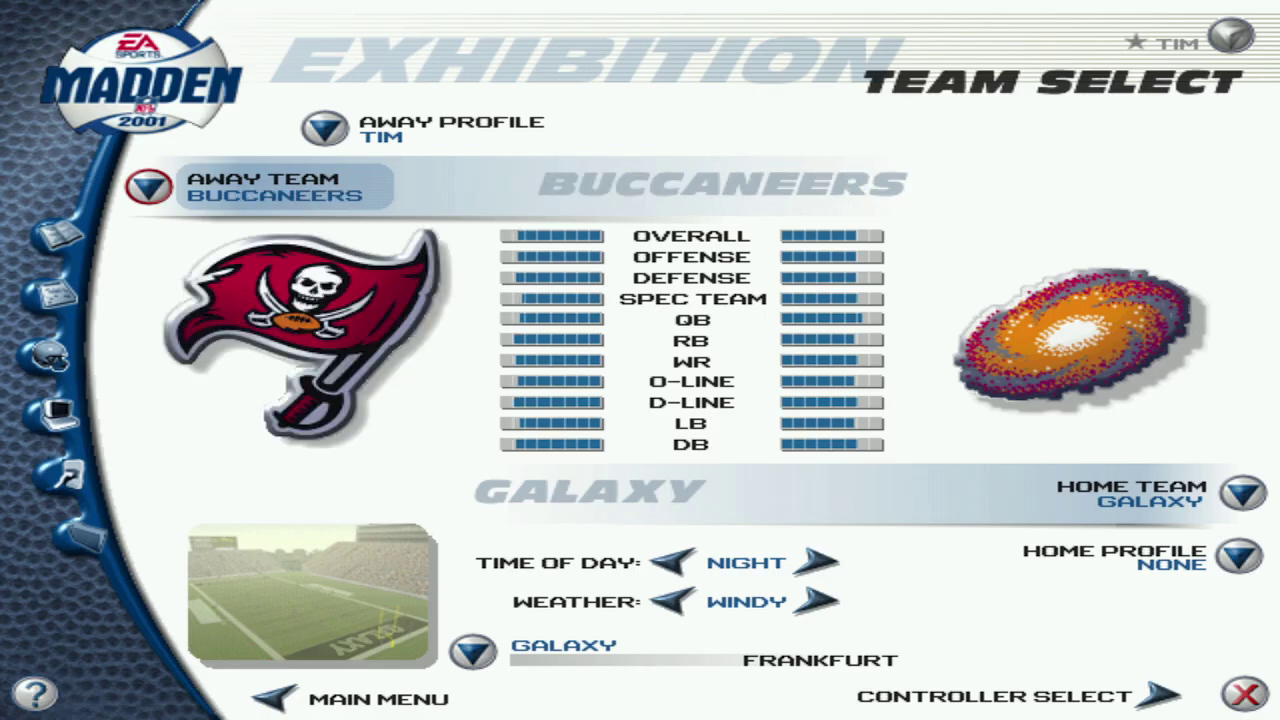
key(Right)
key(Right)
key(Right)
key(Right)
key(Right)
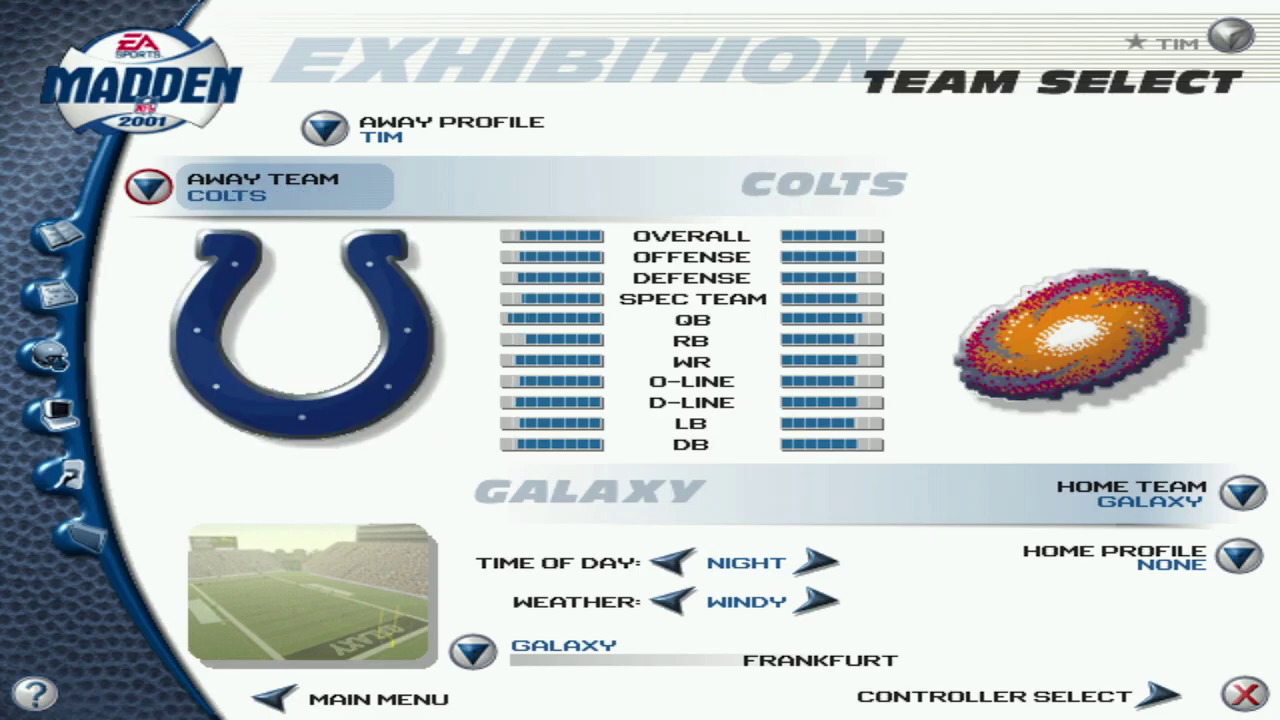
key(Right)
key(Right)
key(Right)
key(Right)
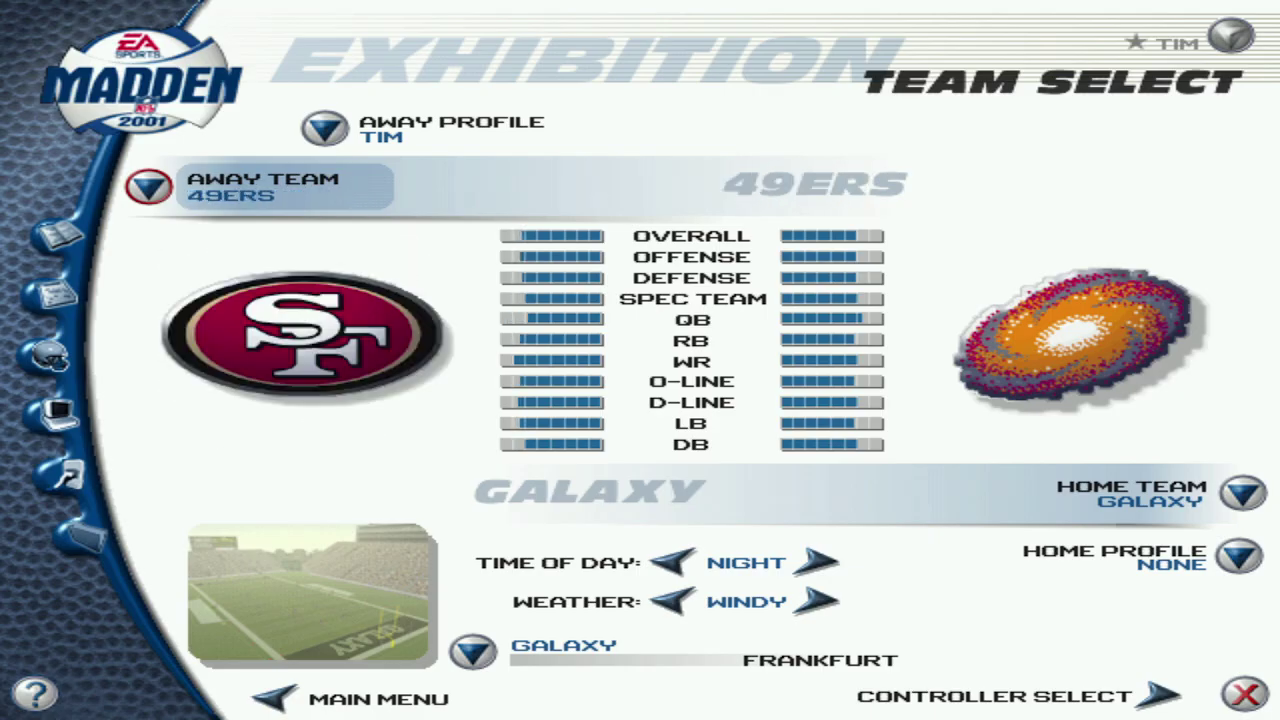
key(Right)
key(Right)
key(Right)
key(Right)
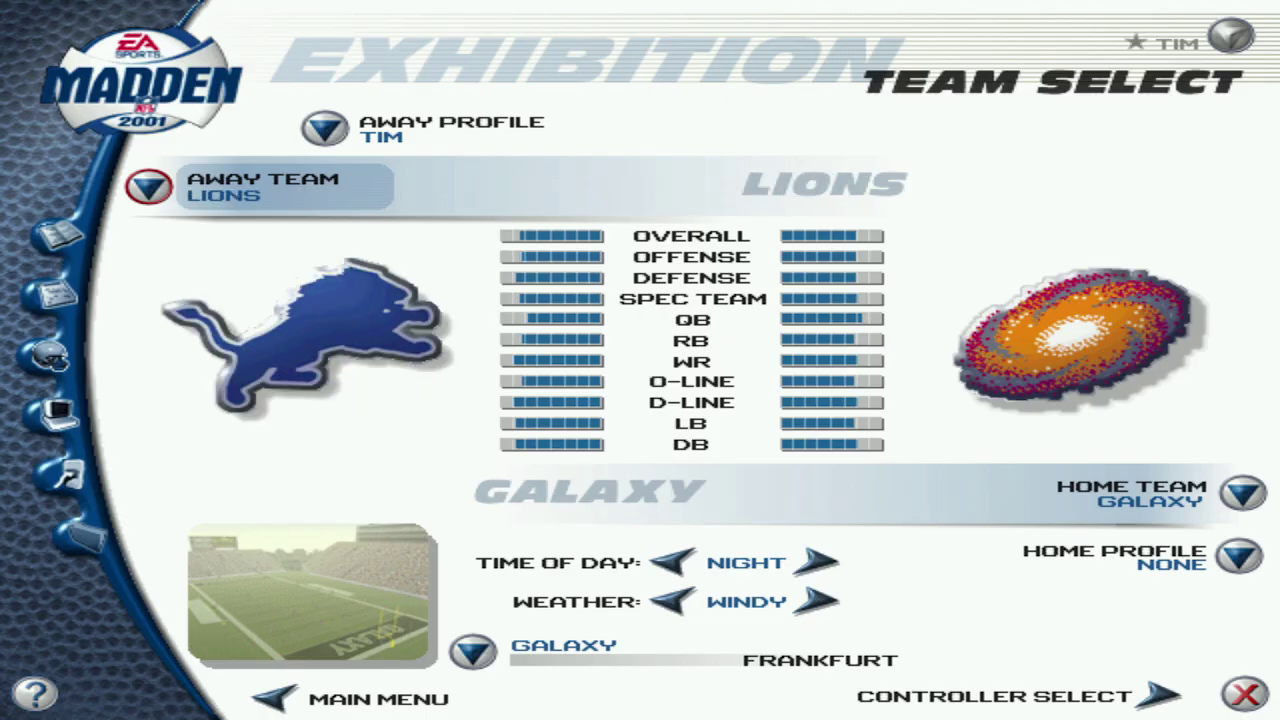
key(Right)
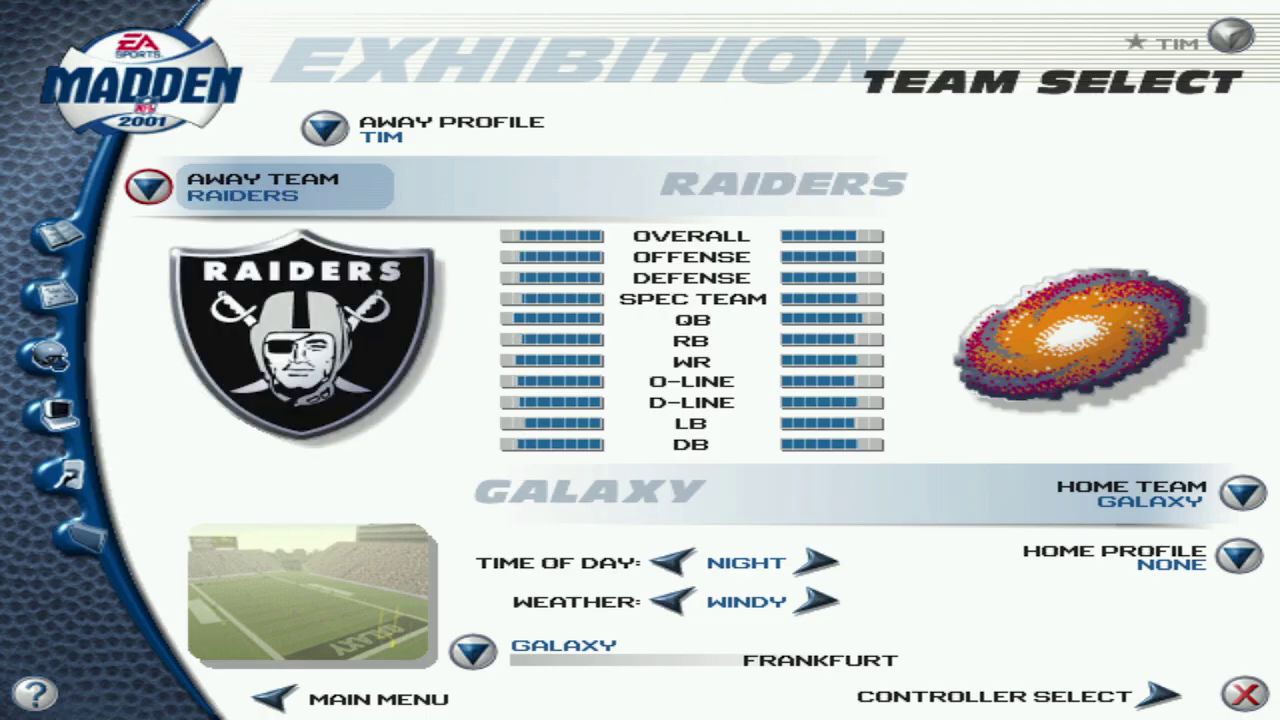
key(Return)
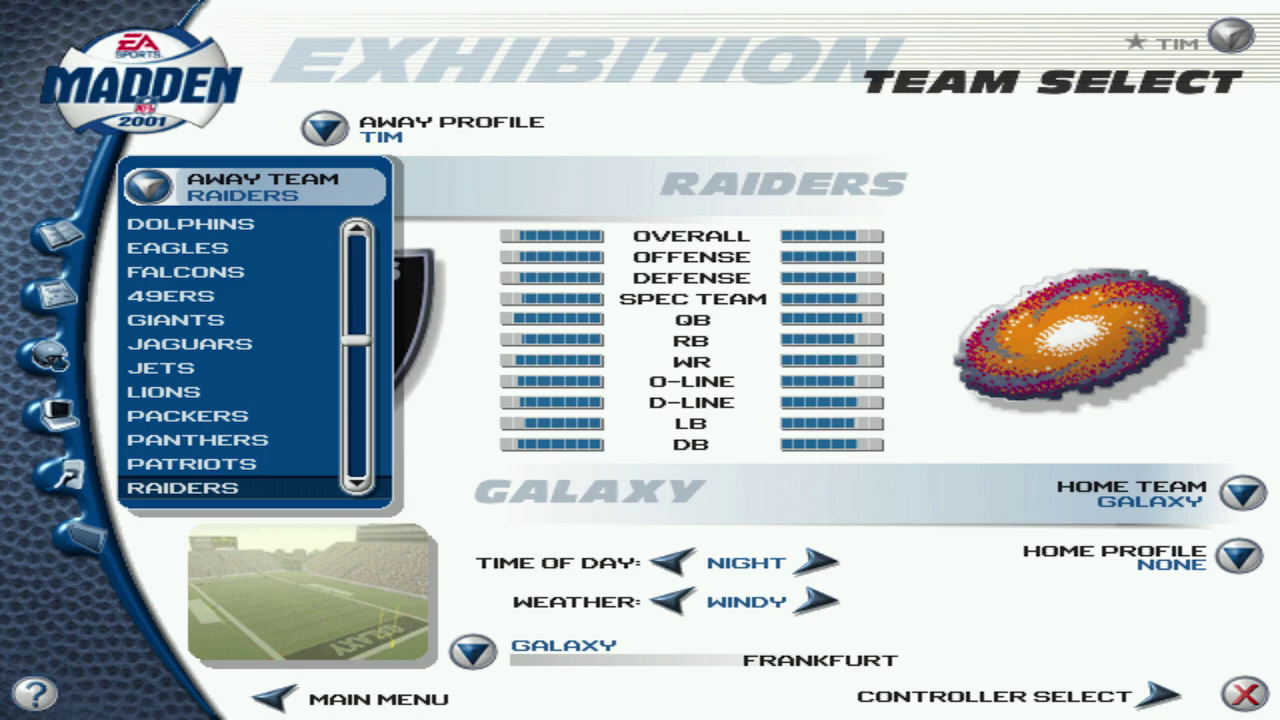
key(Return)
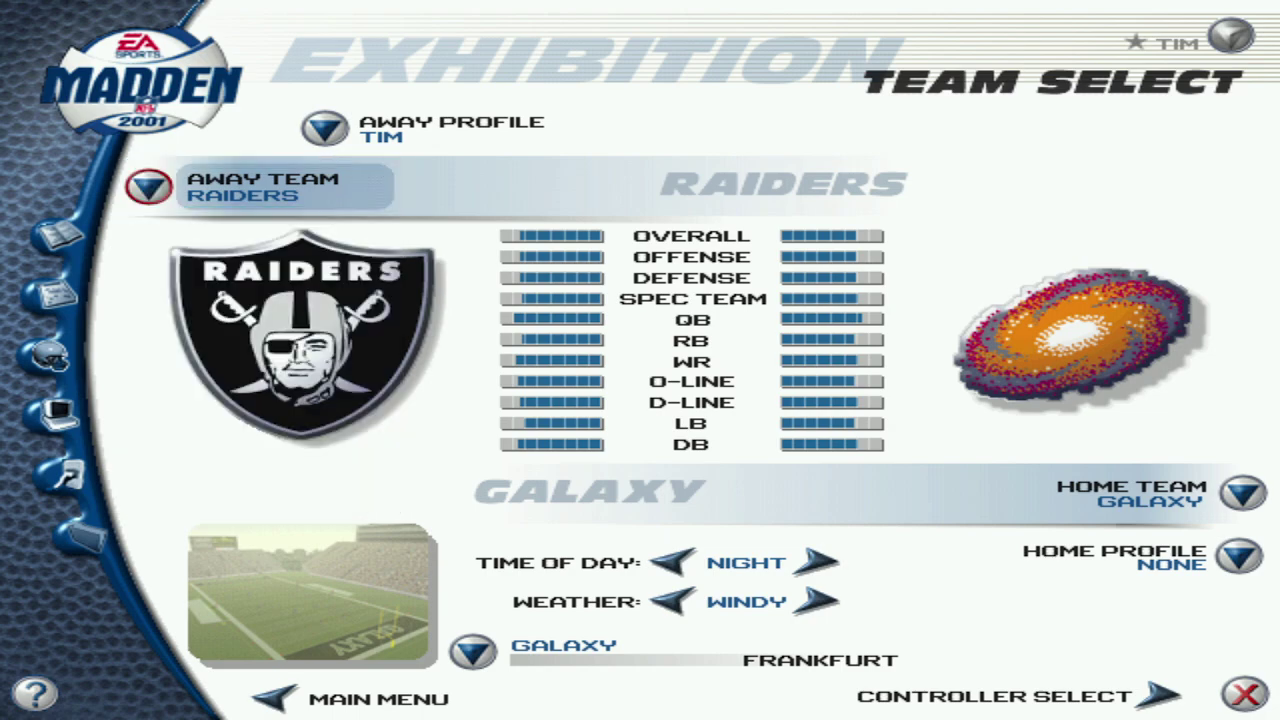
key(Return)
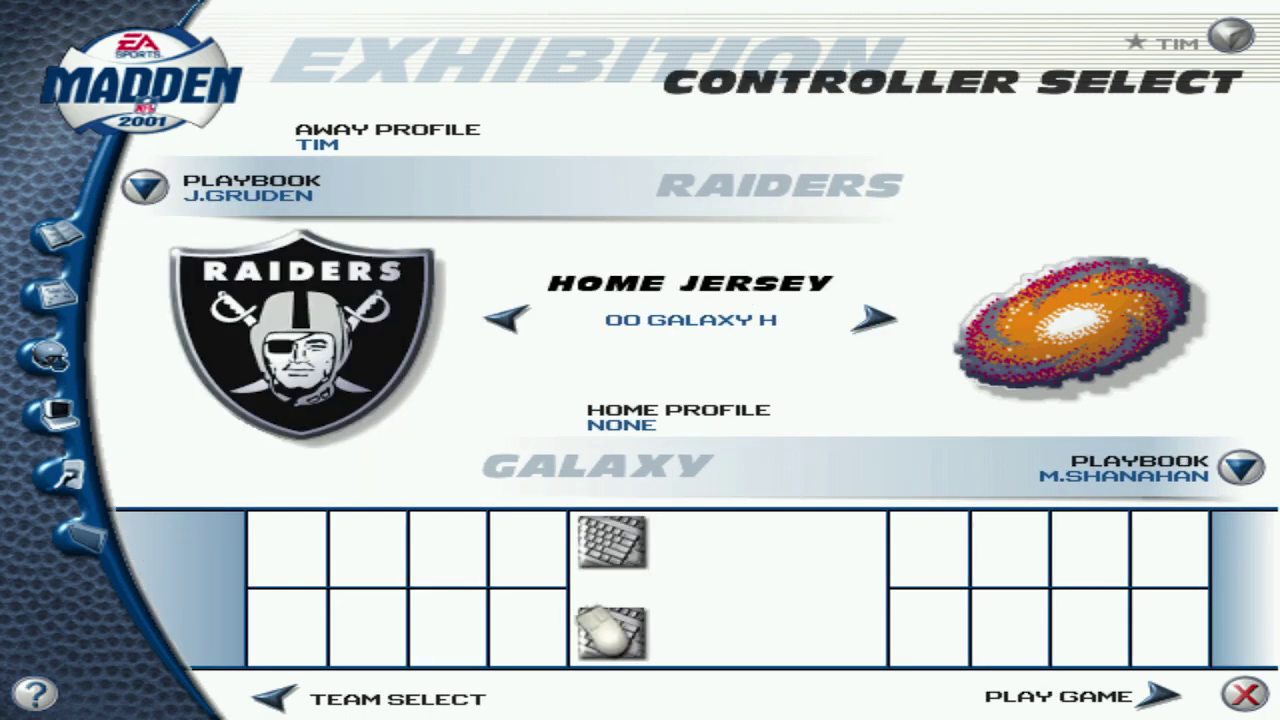
- Assign the keyboard controller to the Raiders and start the game
key(Left)
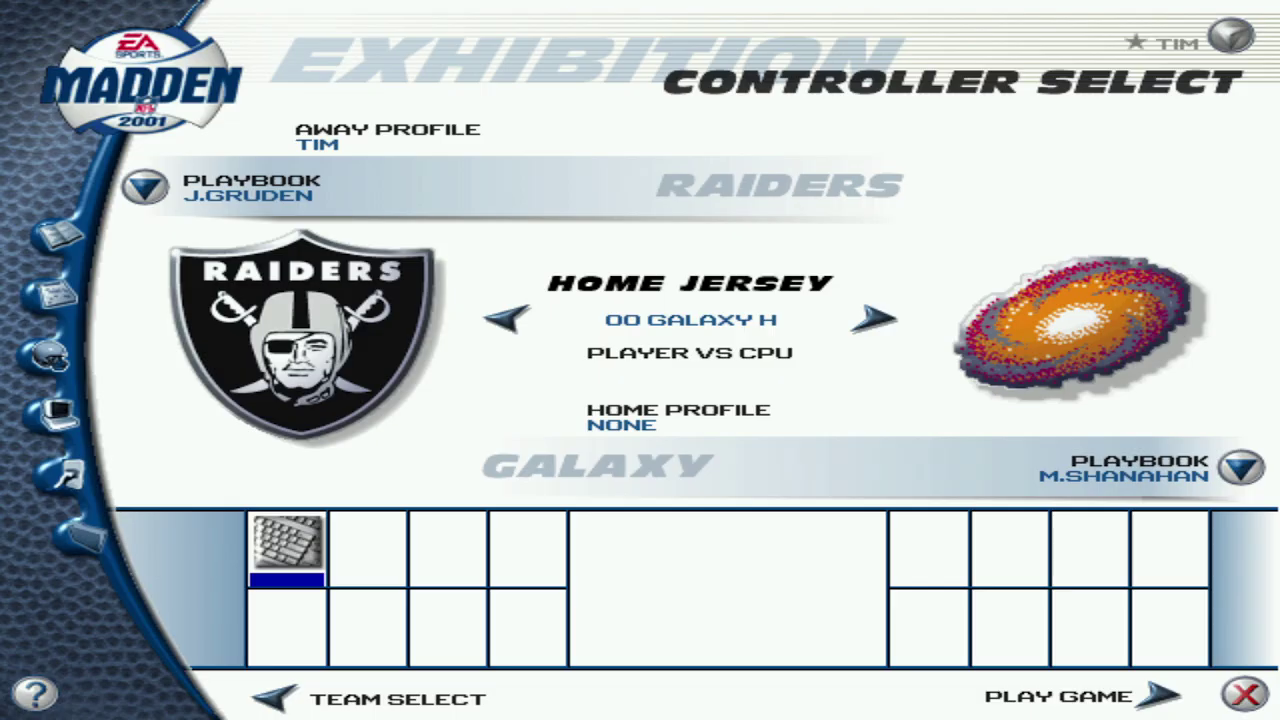
key(Return)
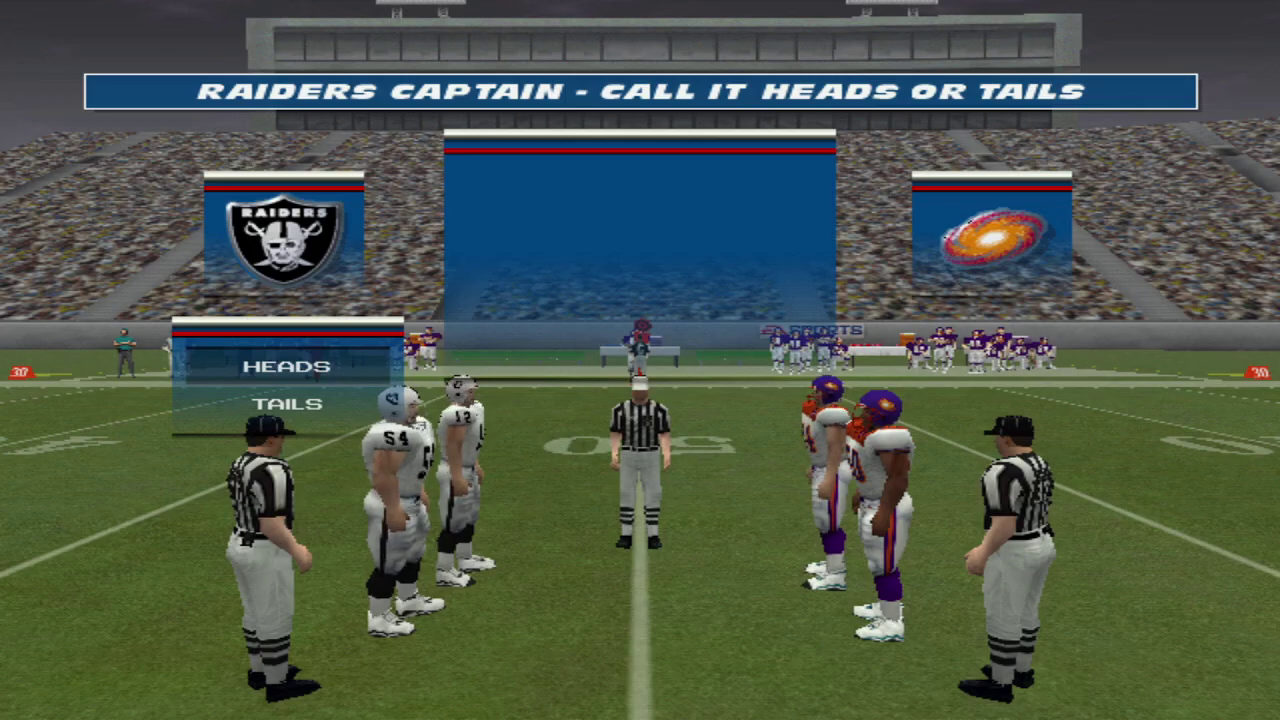
- Call tails on the coin toss and choose to defend the right-hand end zone
key(Down)
key(Return)
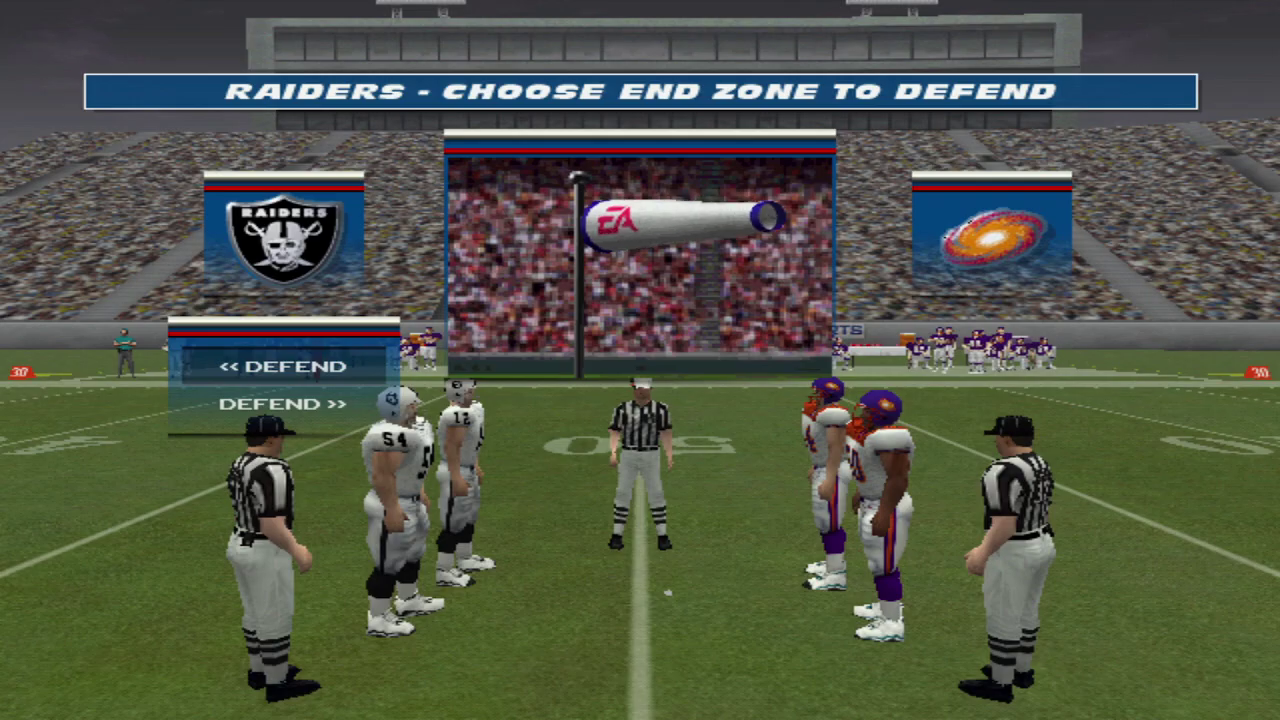
key(Down)
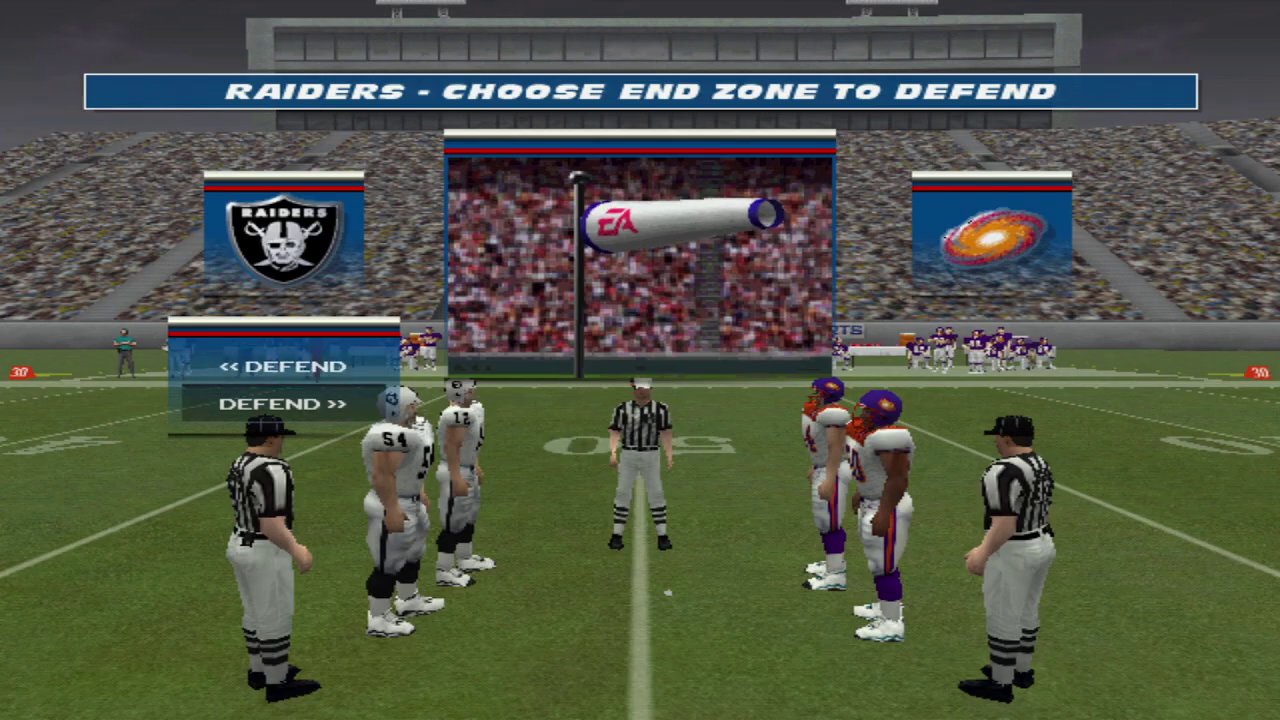
key(Return)
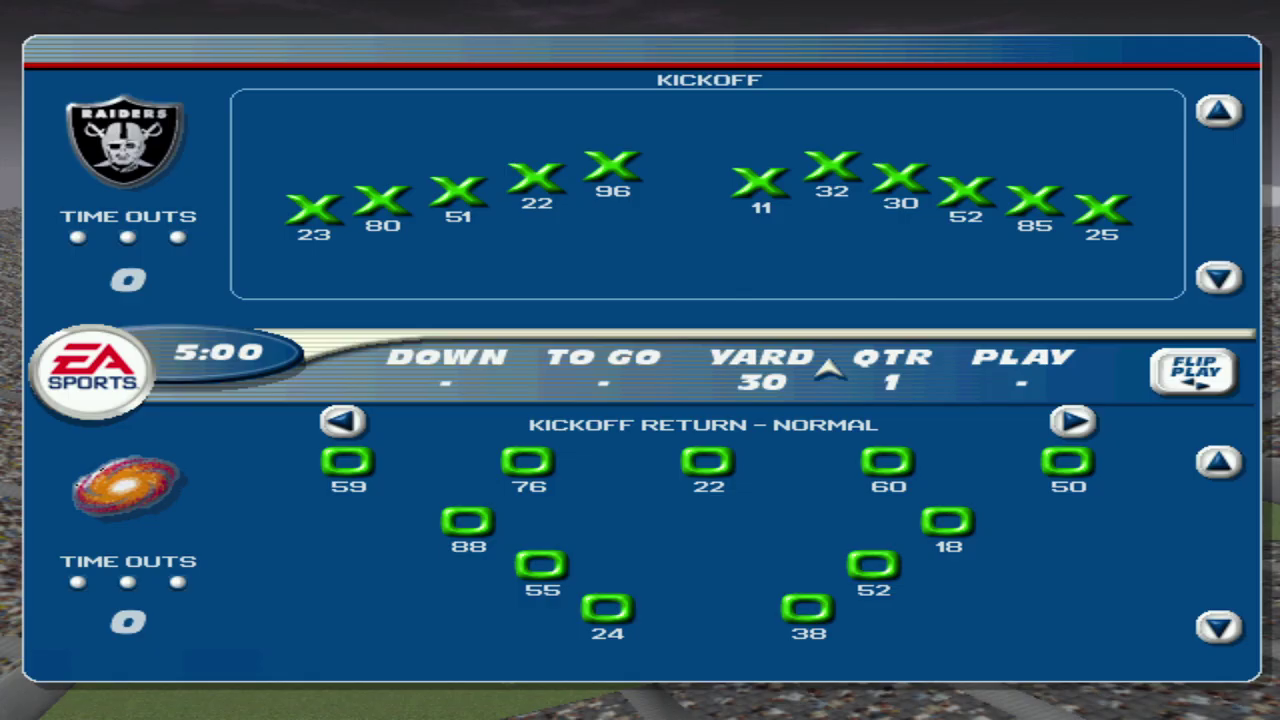
- Accept the kickoff formation, kick off to the Galaxy, and pause after the tackle
key(d)
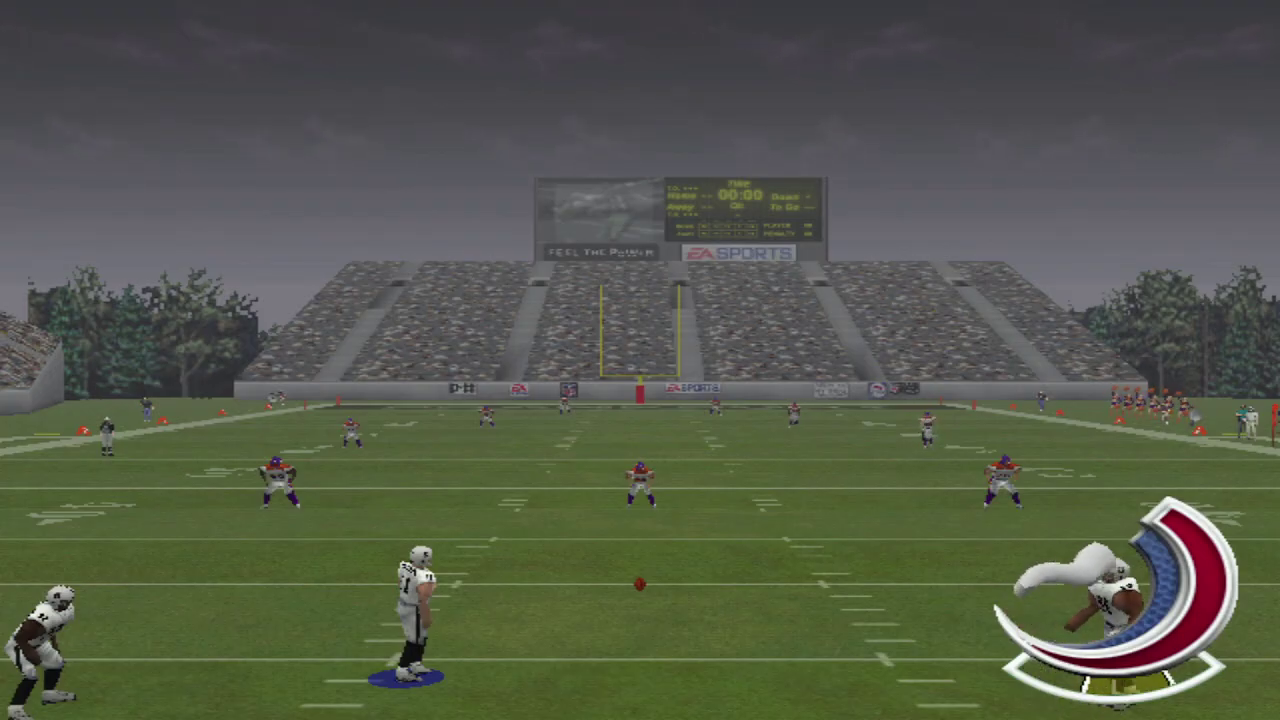
key(x)
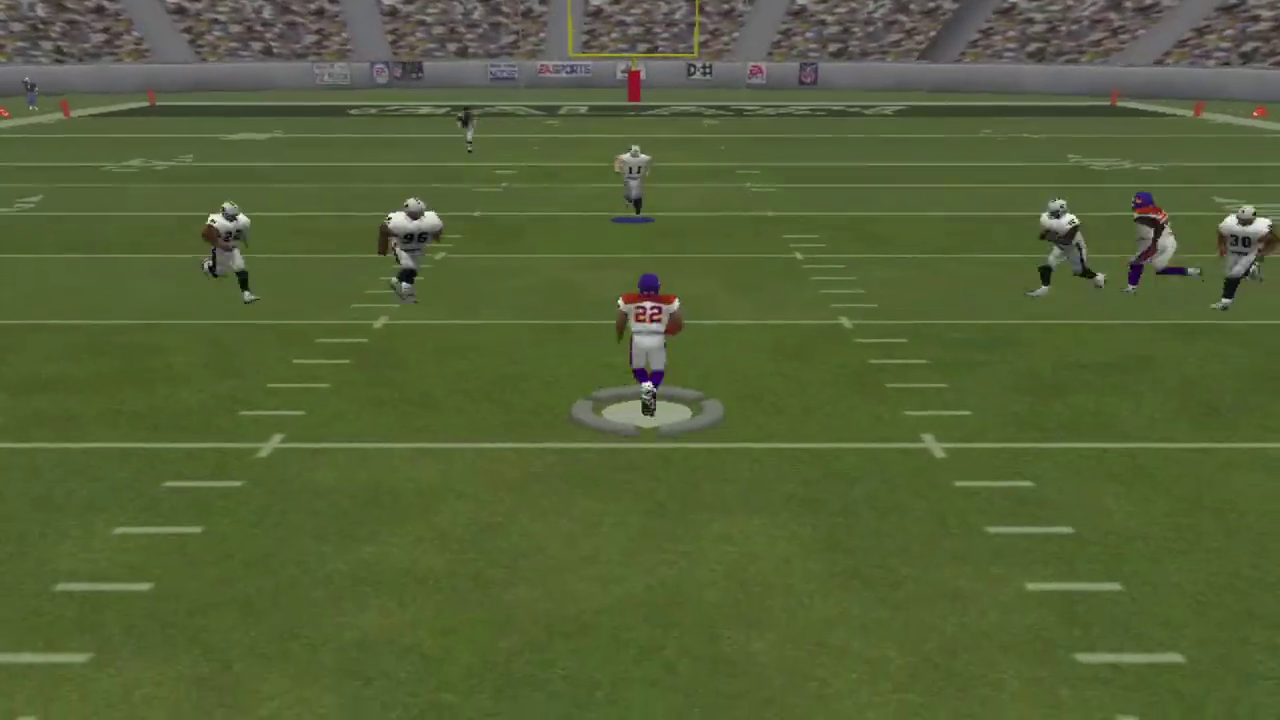
key(Escape)
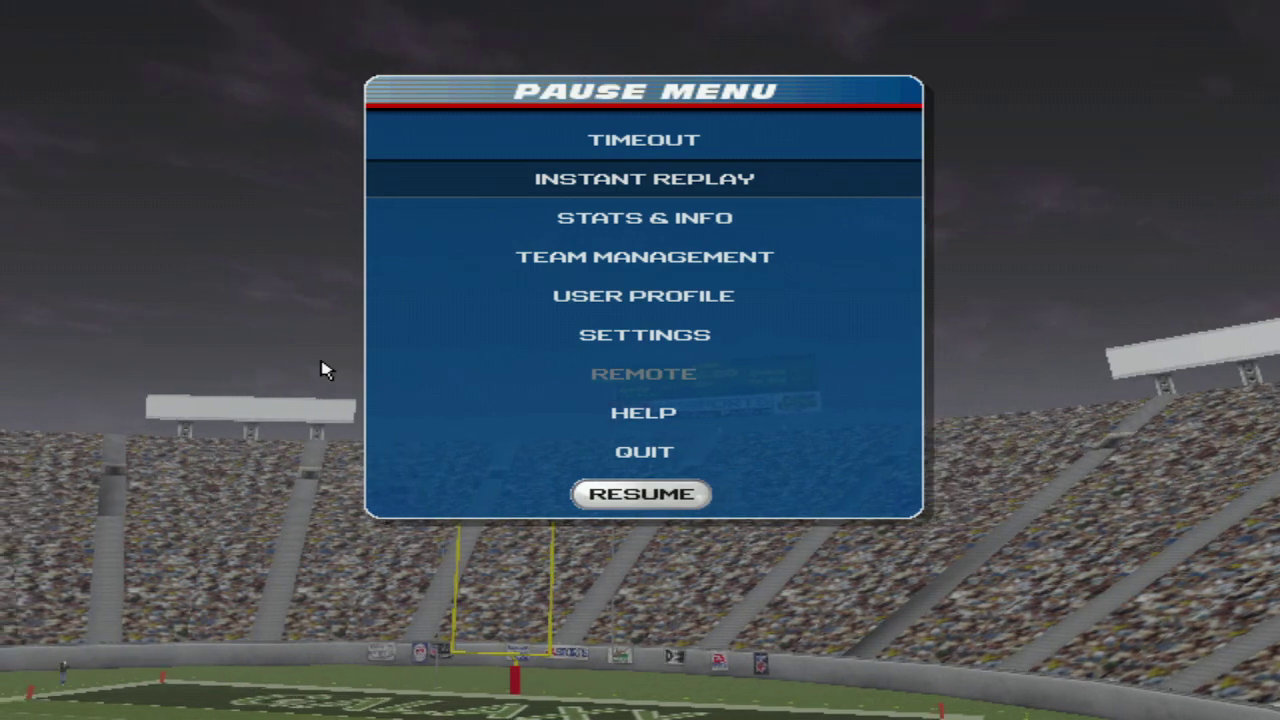
- Choose RESUME on the Pause Menu to continue the game
key(Up)
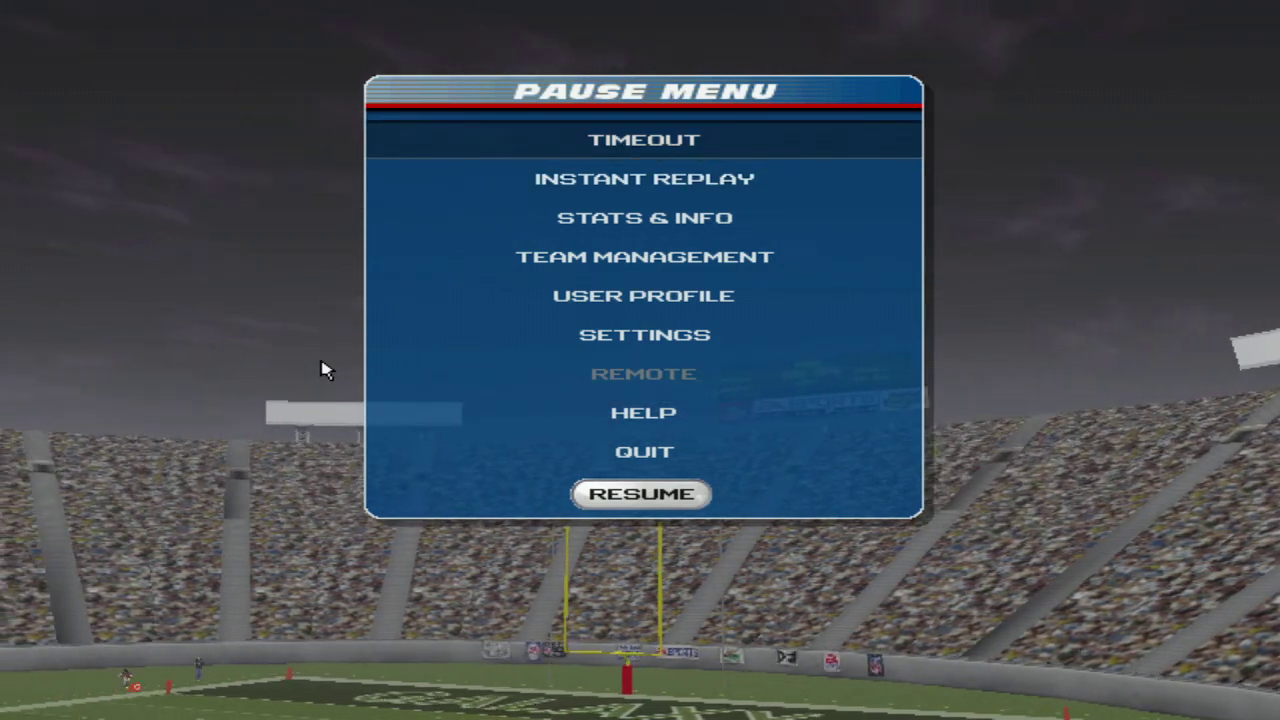
key(Down)
key(Down)
key(Down)
key(Down)
key(Down)
key(Down)
key(Down)
key(Down)
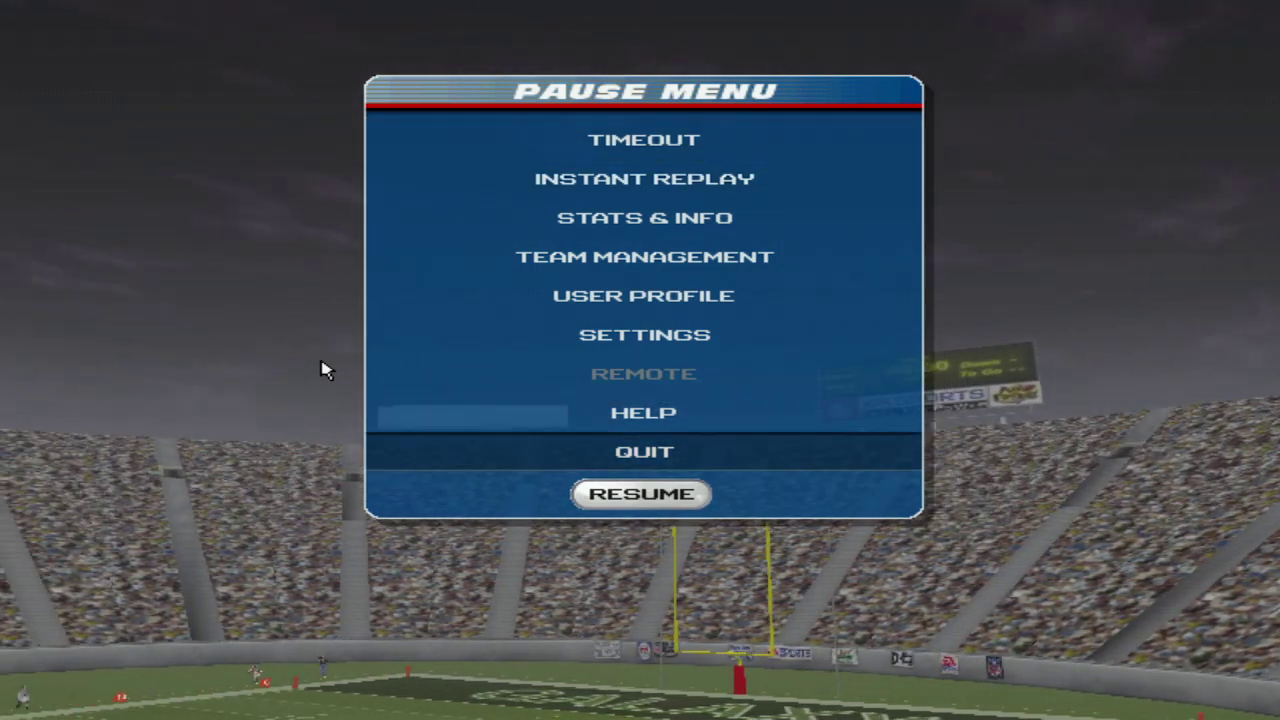
key(Return)
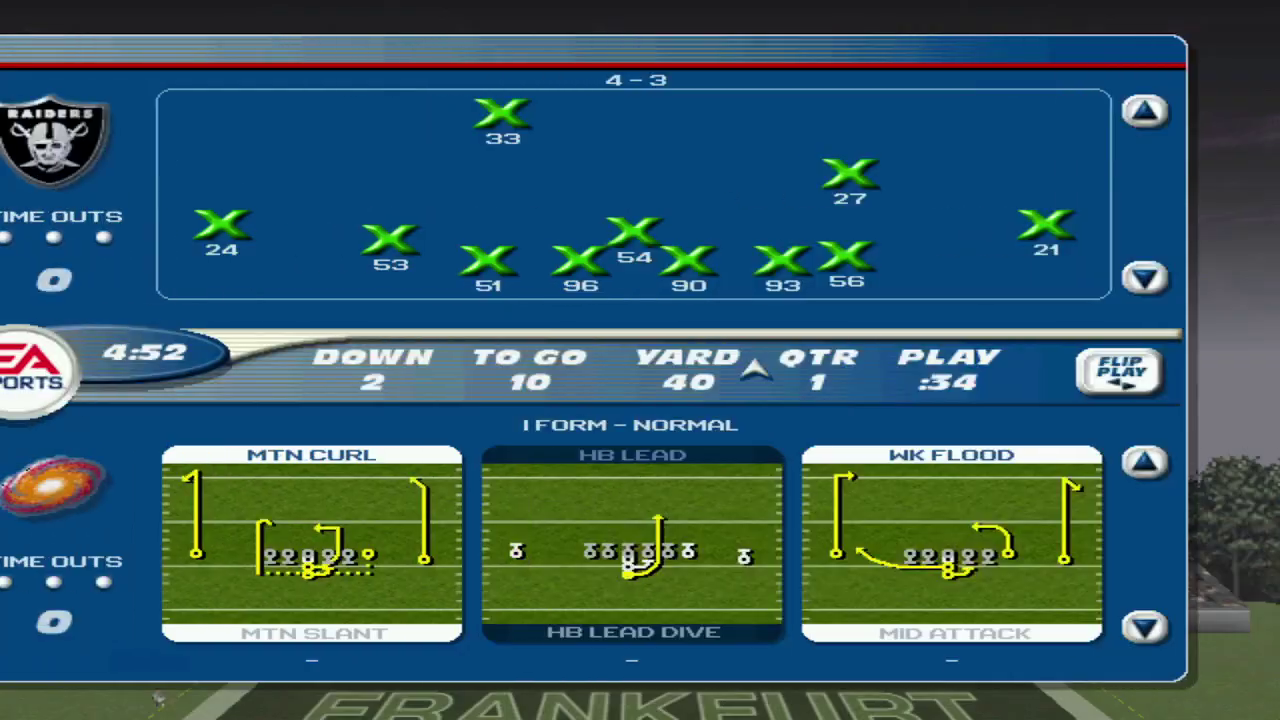
- Call defensive formations and plays, ending with a Dime play, through the Galaxy's 7-yard completion
key(Down)
key(Down)
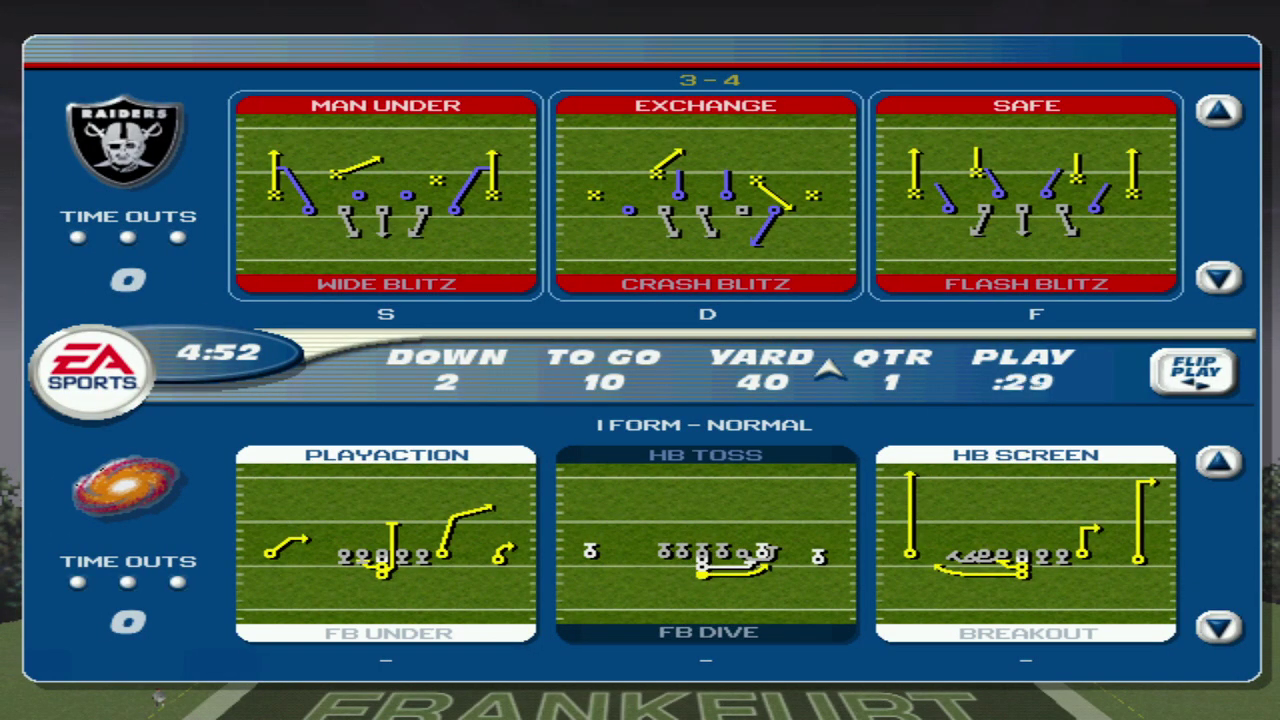
key(Up)
key(d)
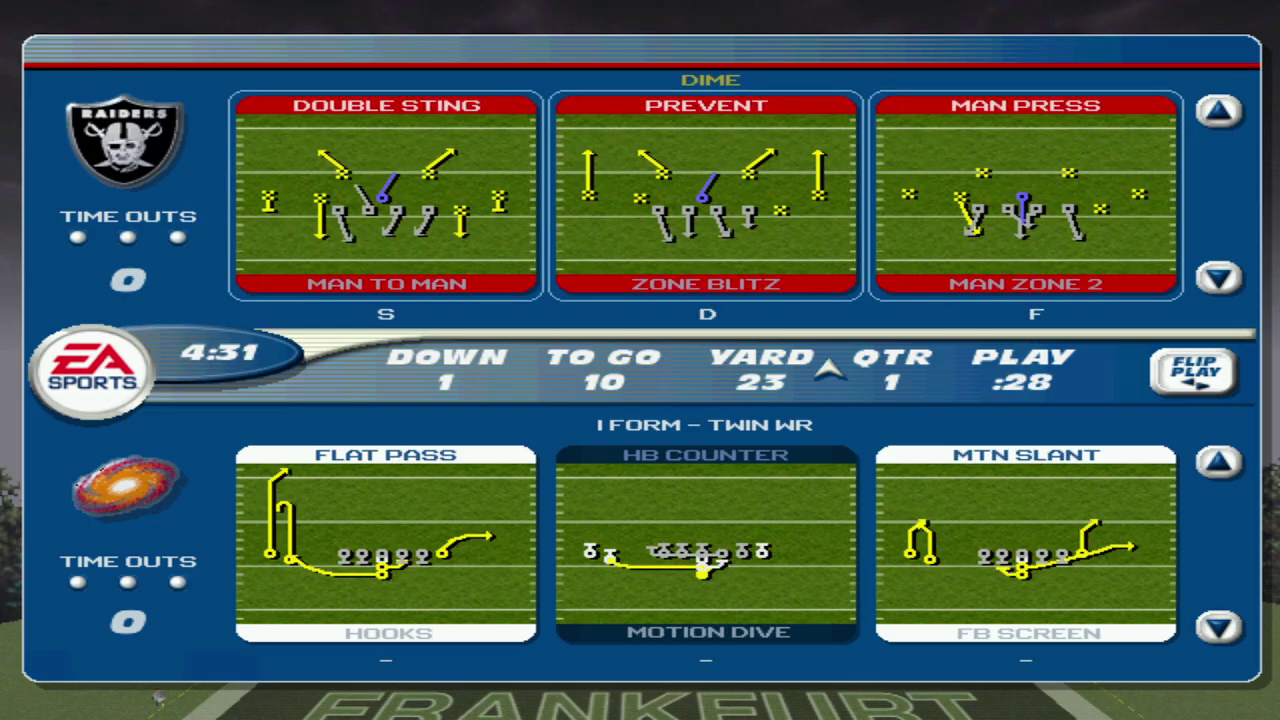
key(d)
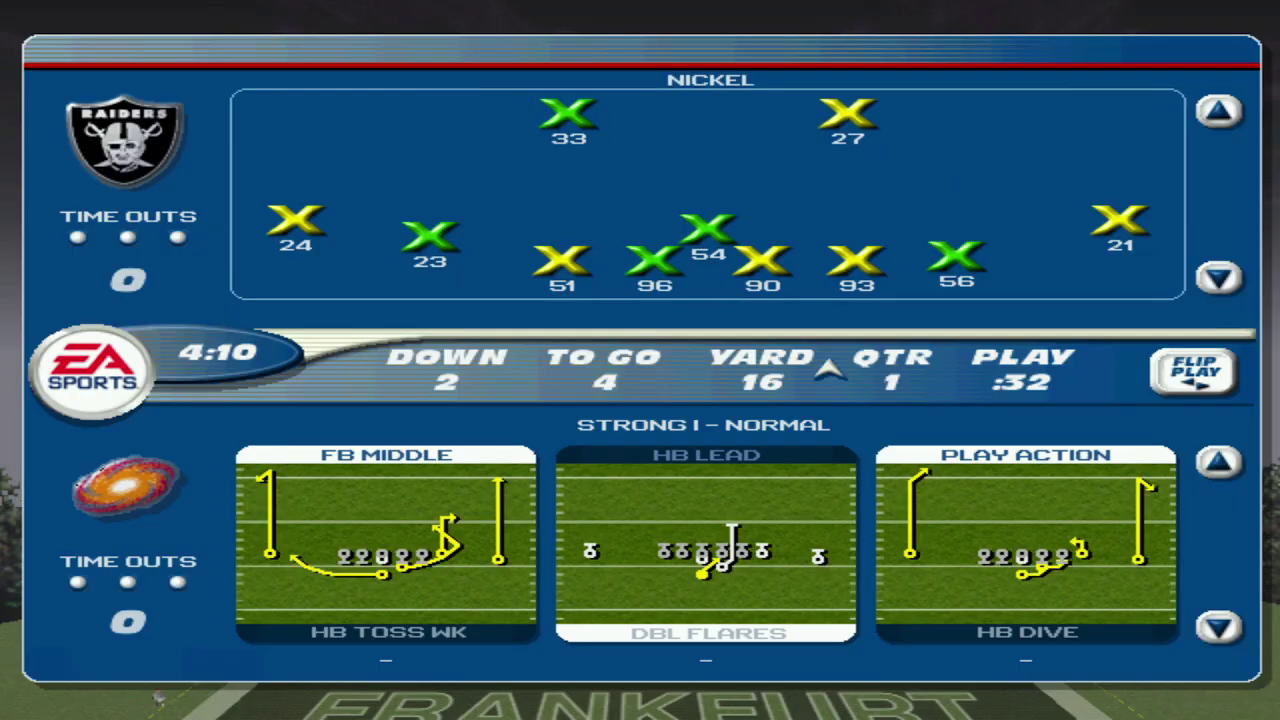
- Call a Dime play, then a 4-3 formation, as the Galaxy drive stalls at 4th and 10 on the 23
key(Down)
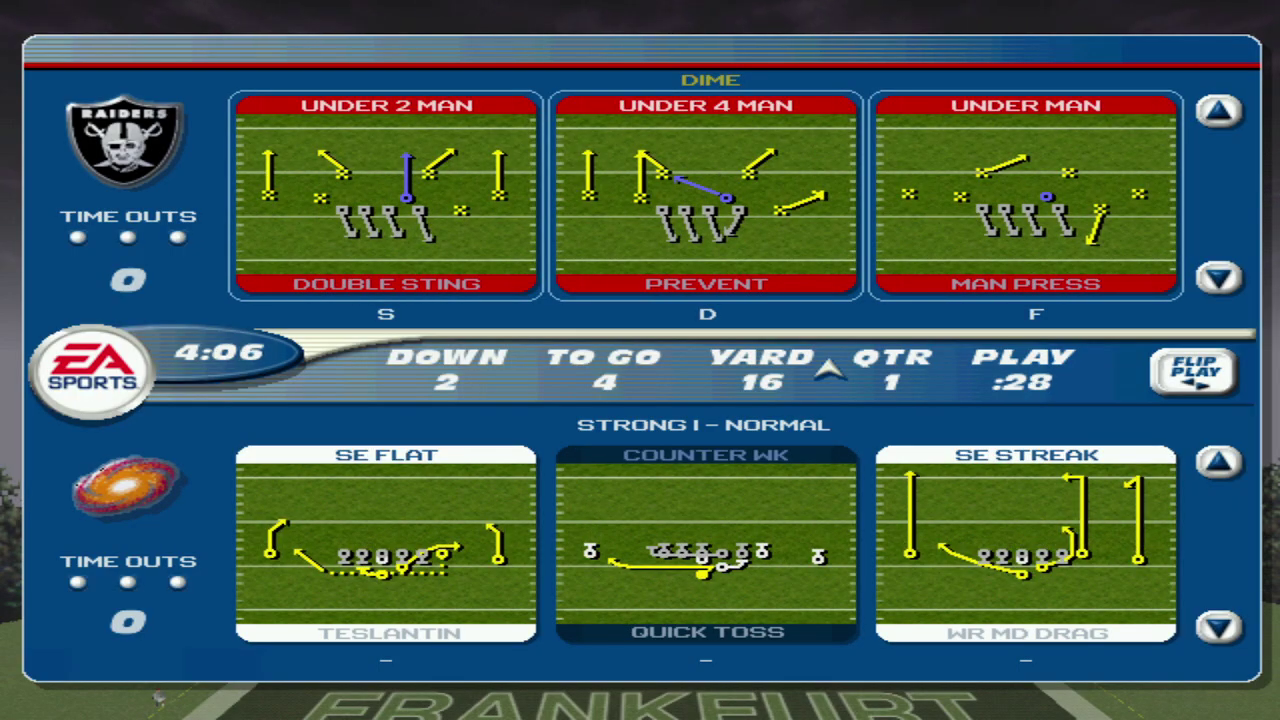
key(d)
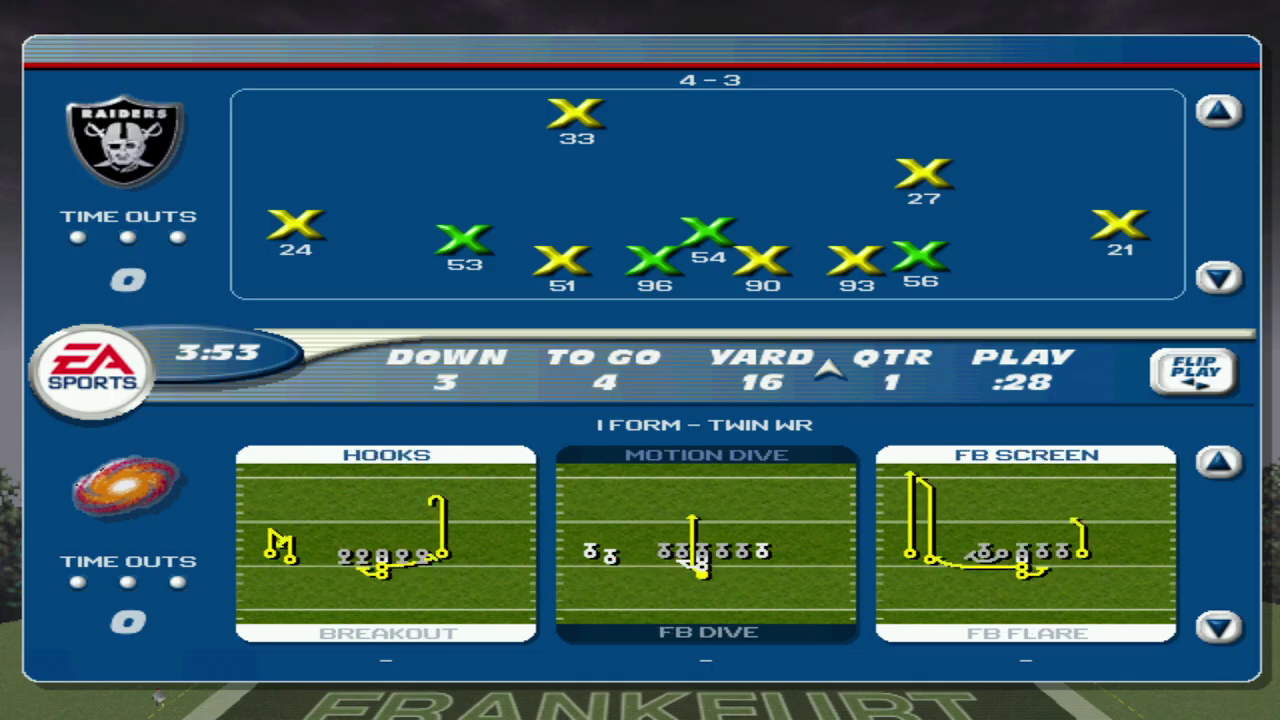
key(Return)
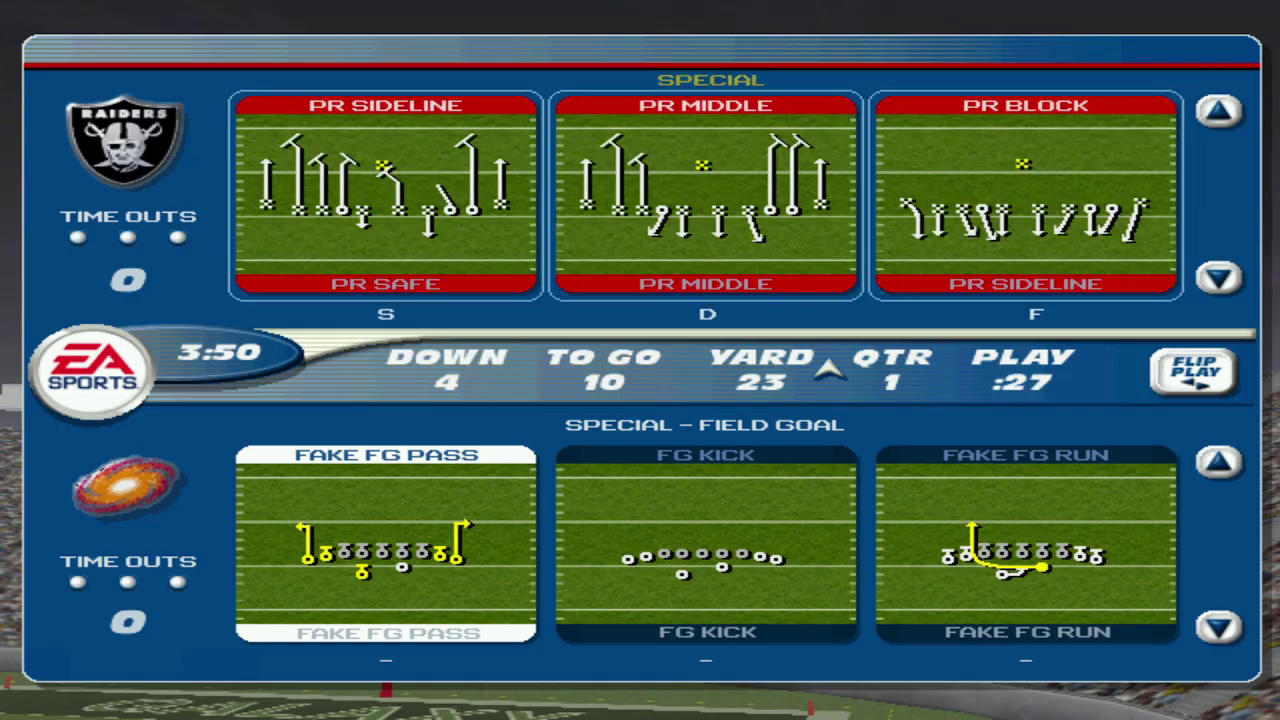
- Call FG BLOCK from the special-teams plays against the Galaxy's 40-yard field-goal try
key(Down)
key(Down)
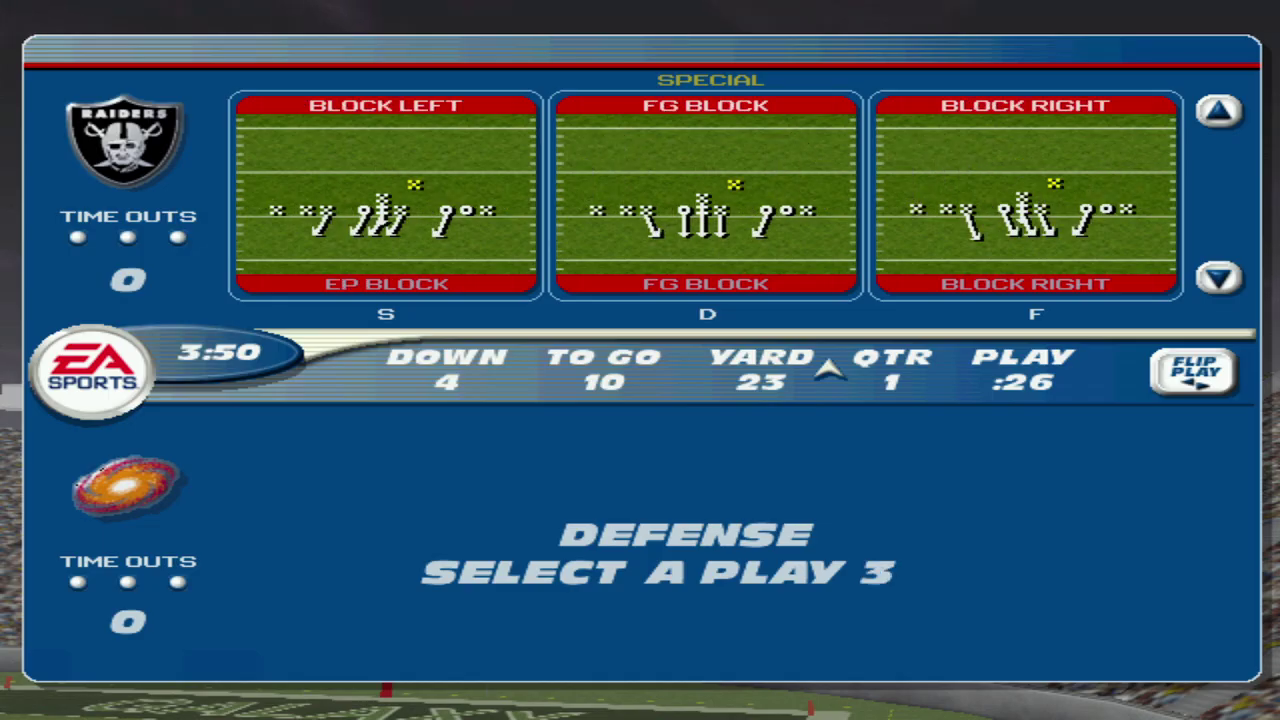
key(d)
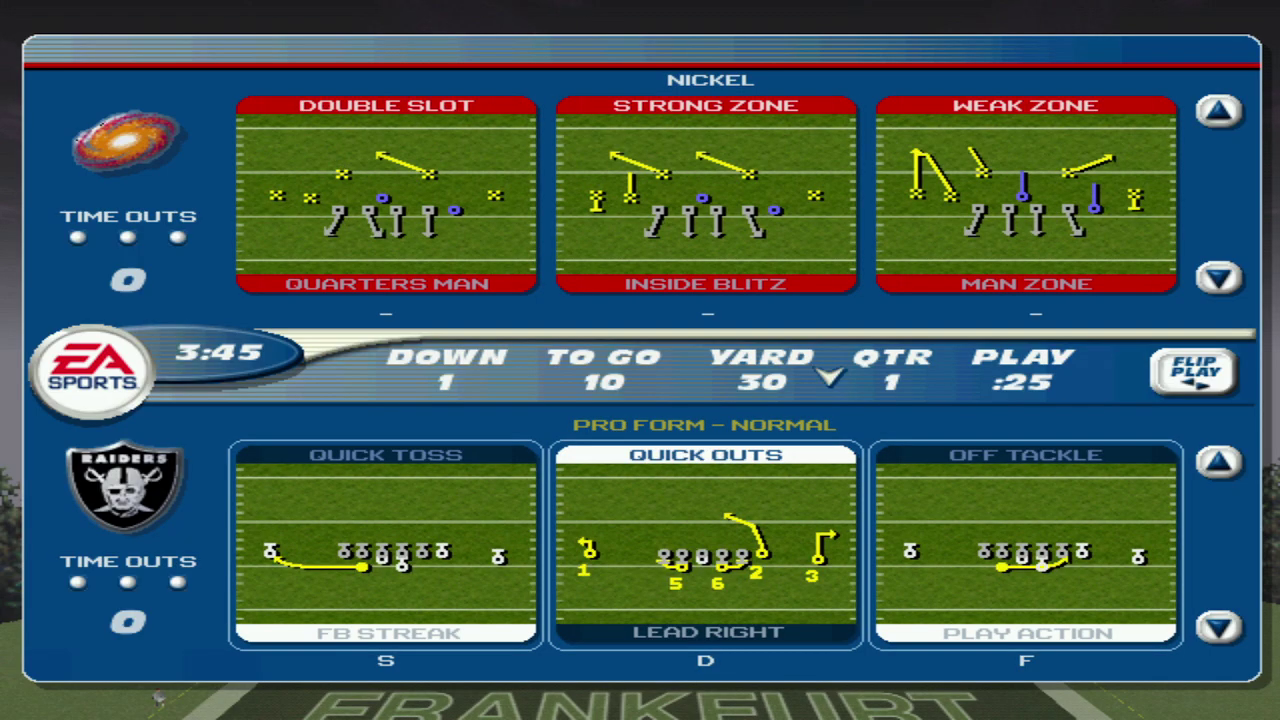
- Call and snap Quick Outs and the next downs, then accept the Single Back - Normal formation
key(d)
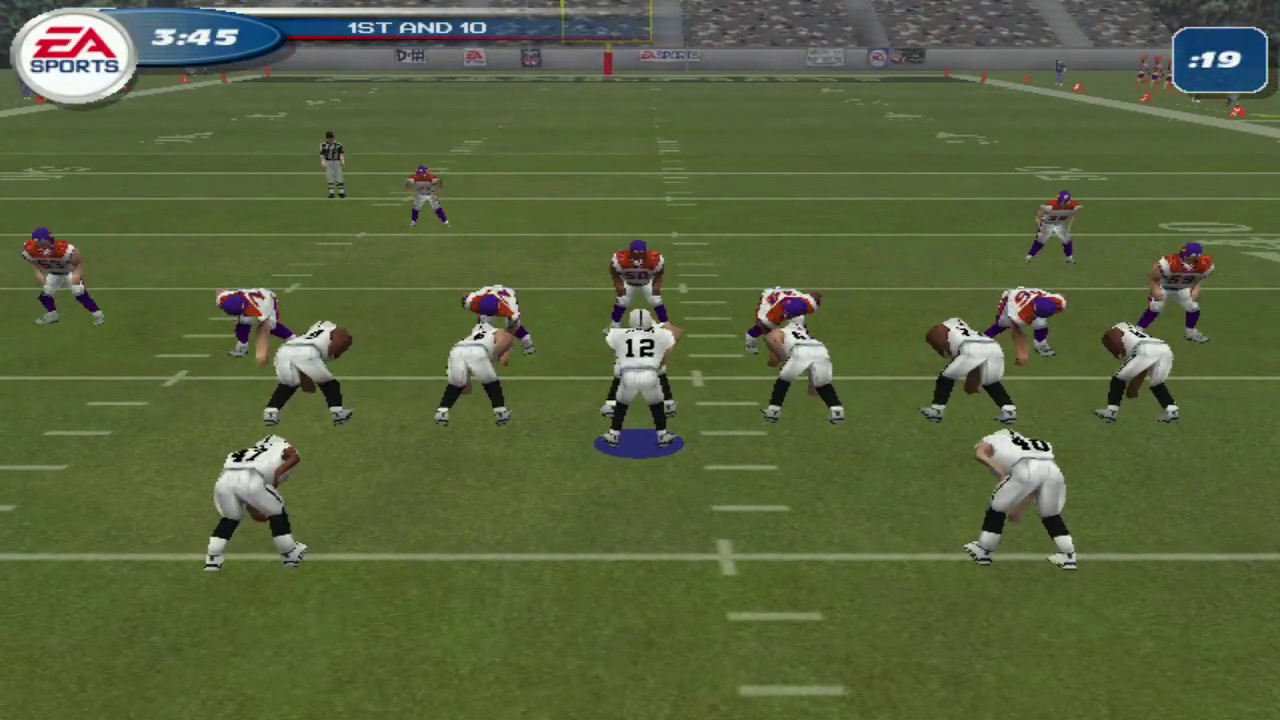
key(s)
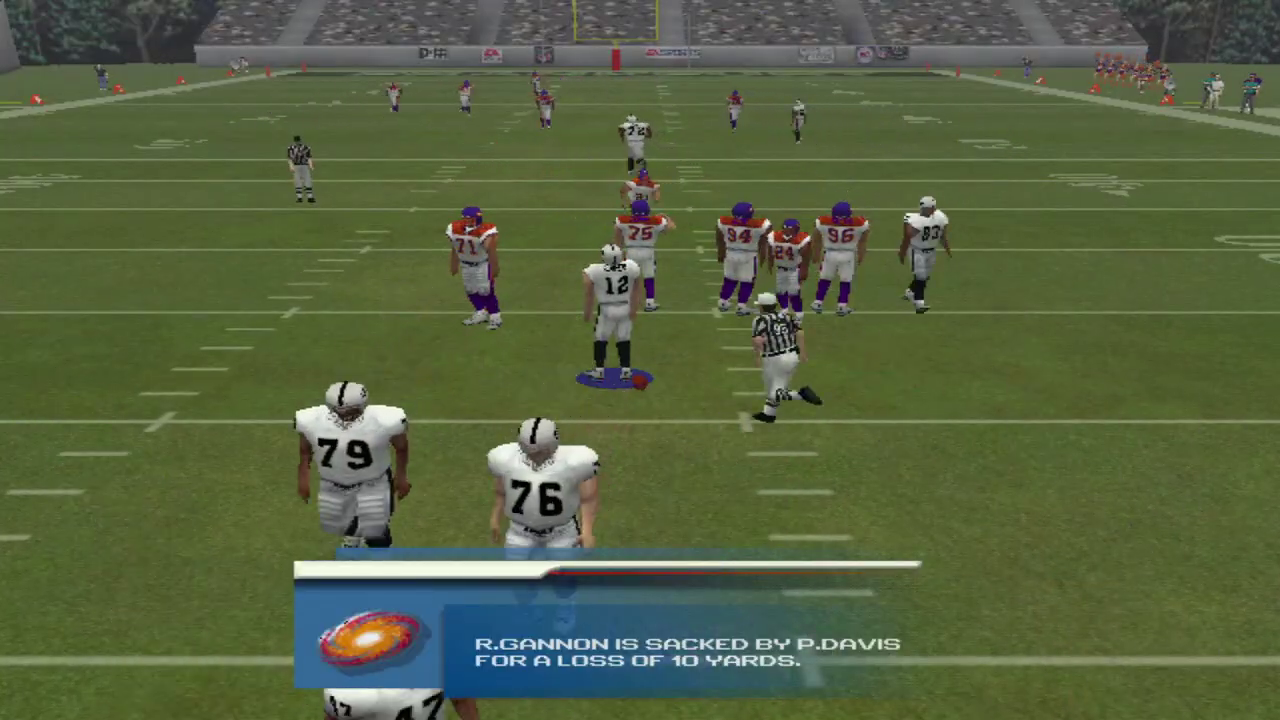
key(Up)
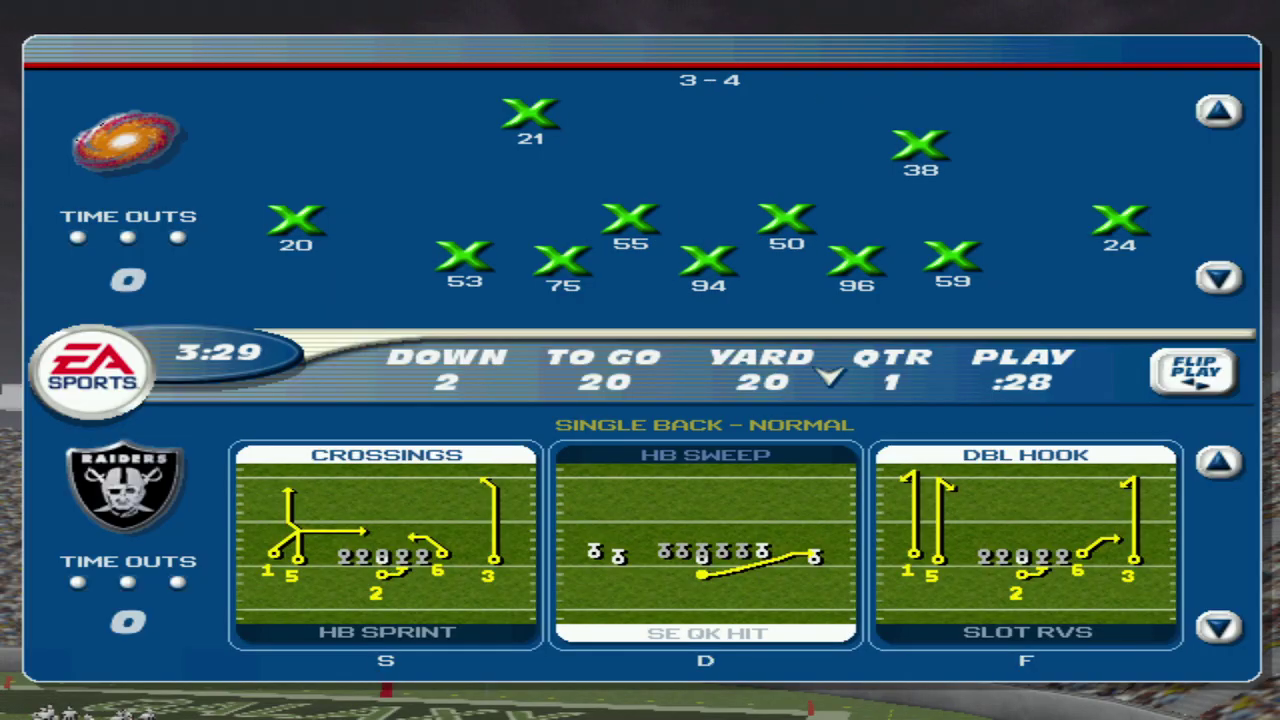
key(s)
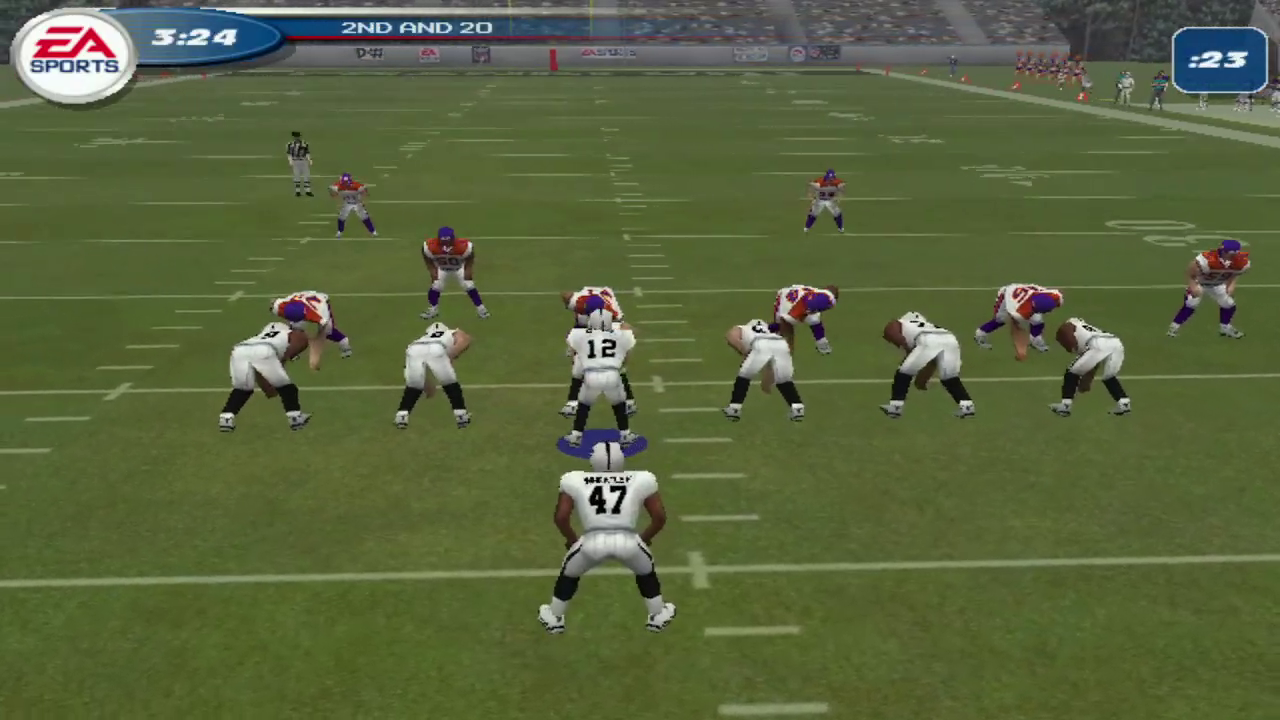
key(x)
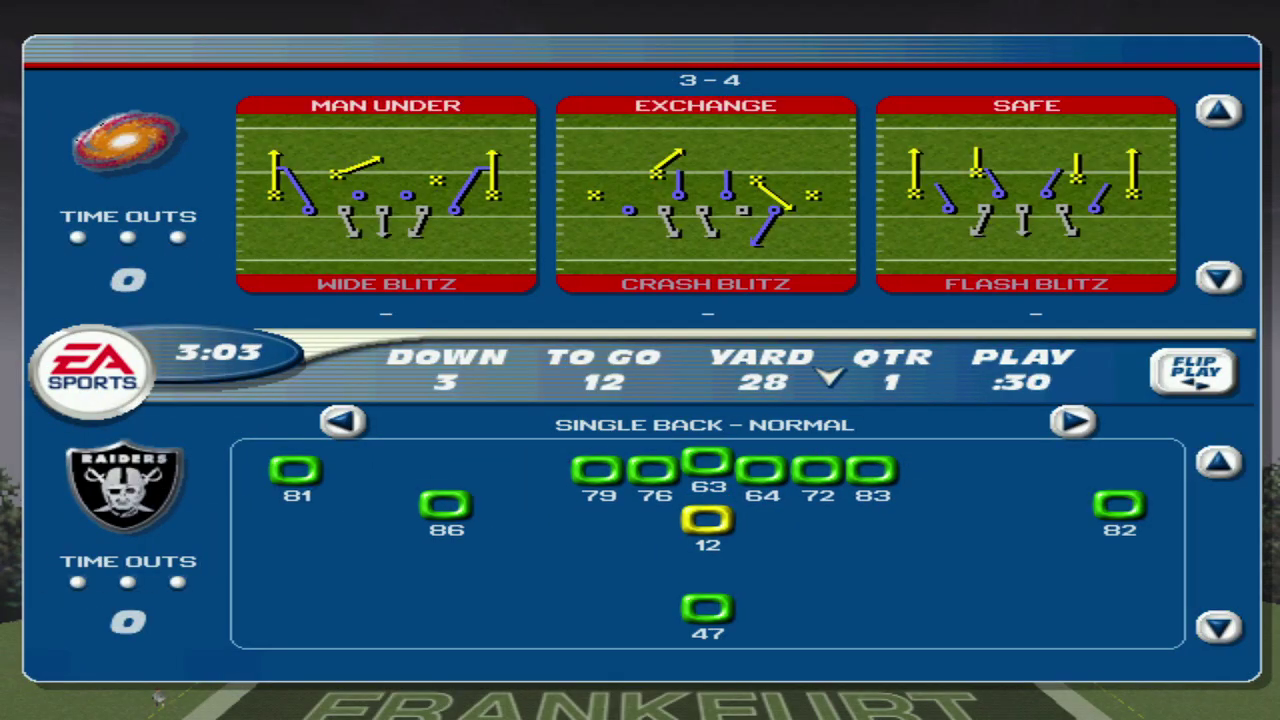
key(d)
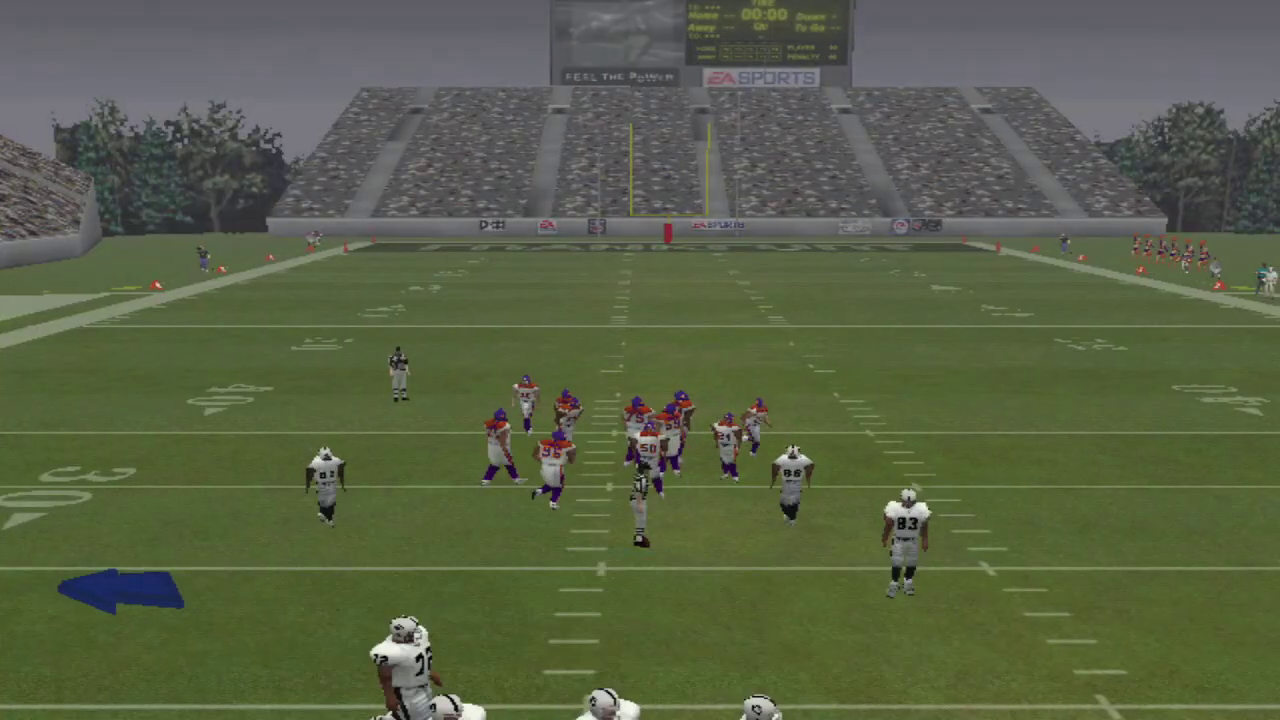
- Switch to the Goal Line - Offense formation and call its Cross Under play
key(Up)
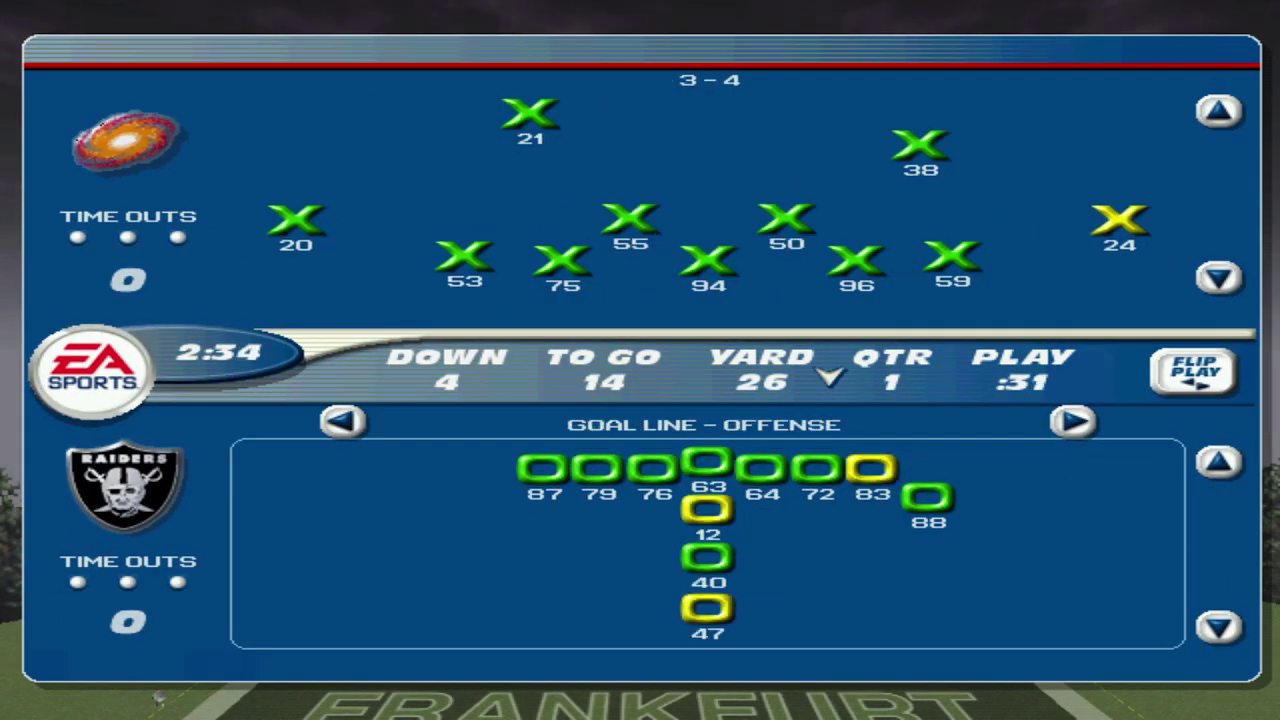
key(d)
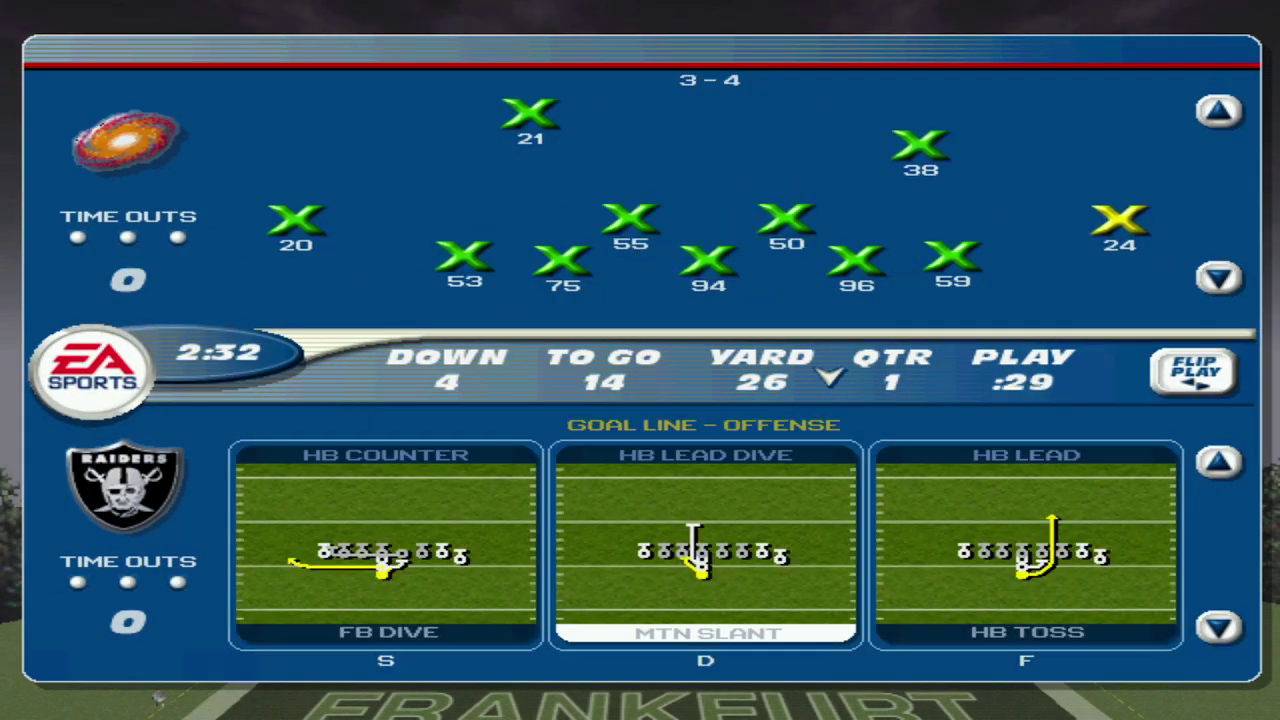
key(Escape)
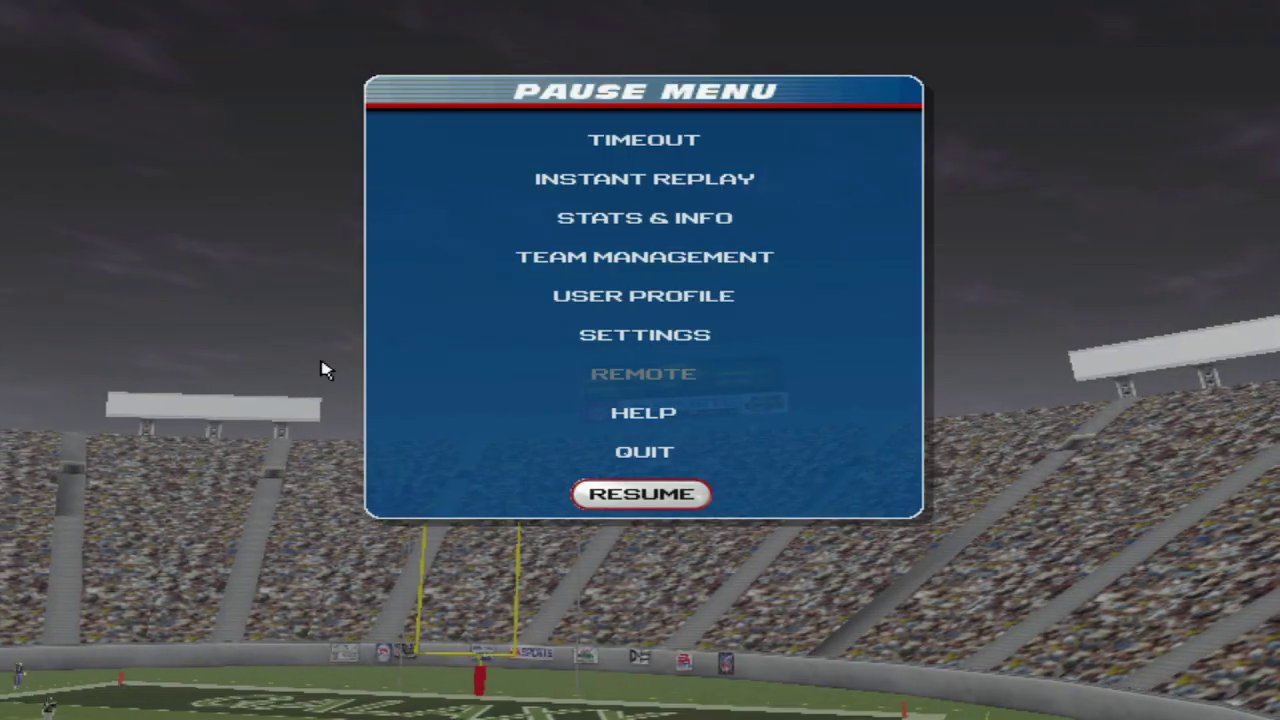
key(Escape)
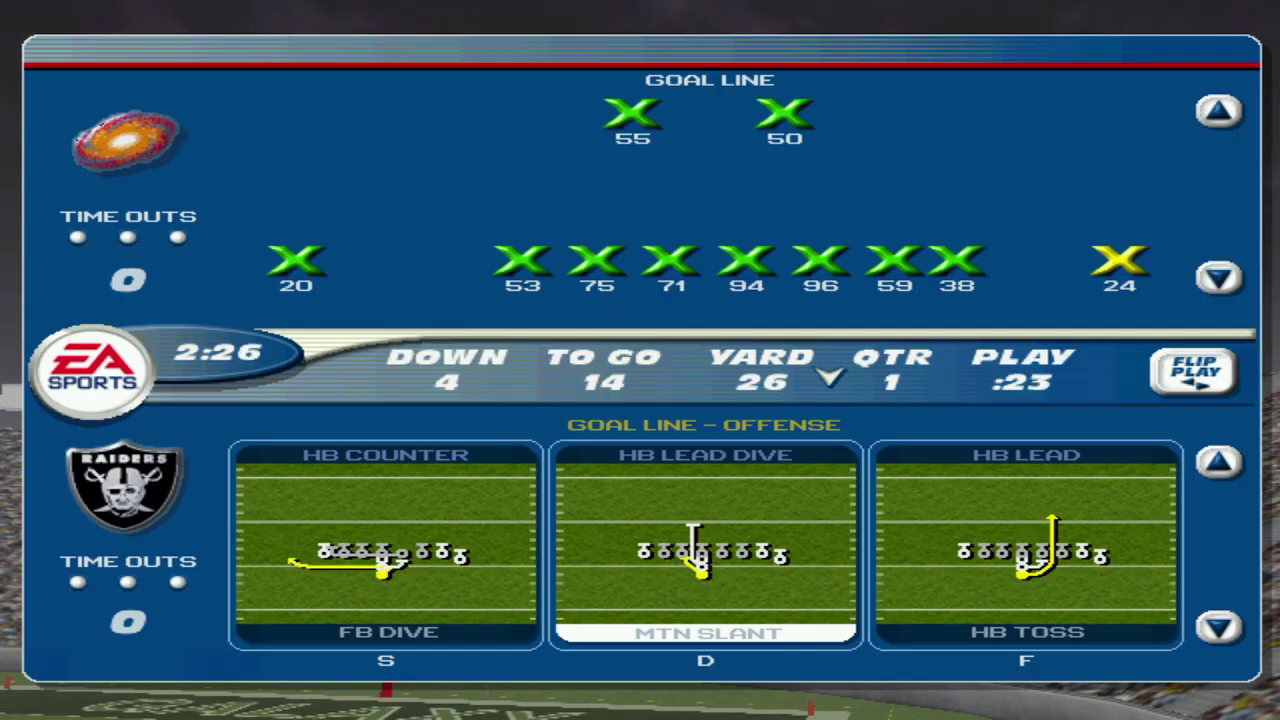
key(Up)
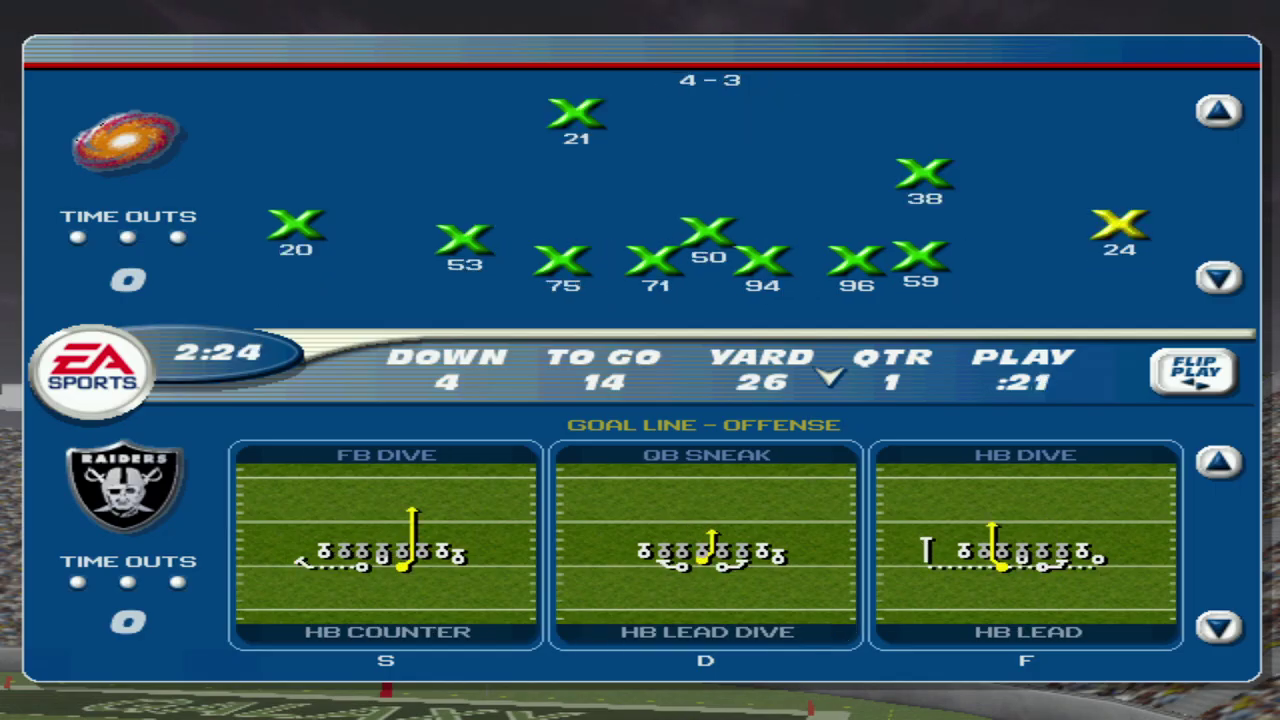
key(Up)
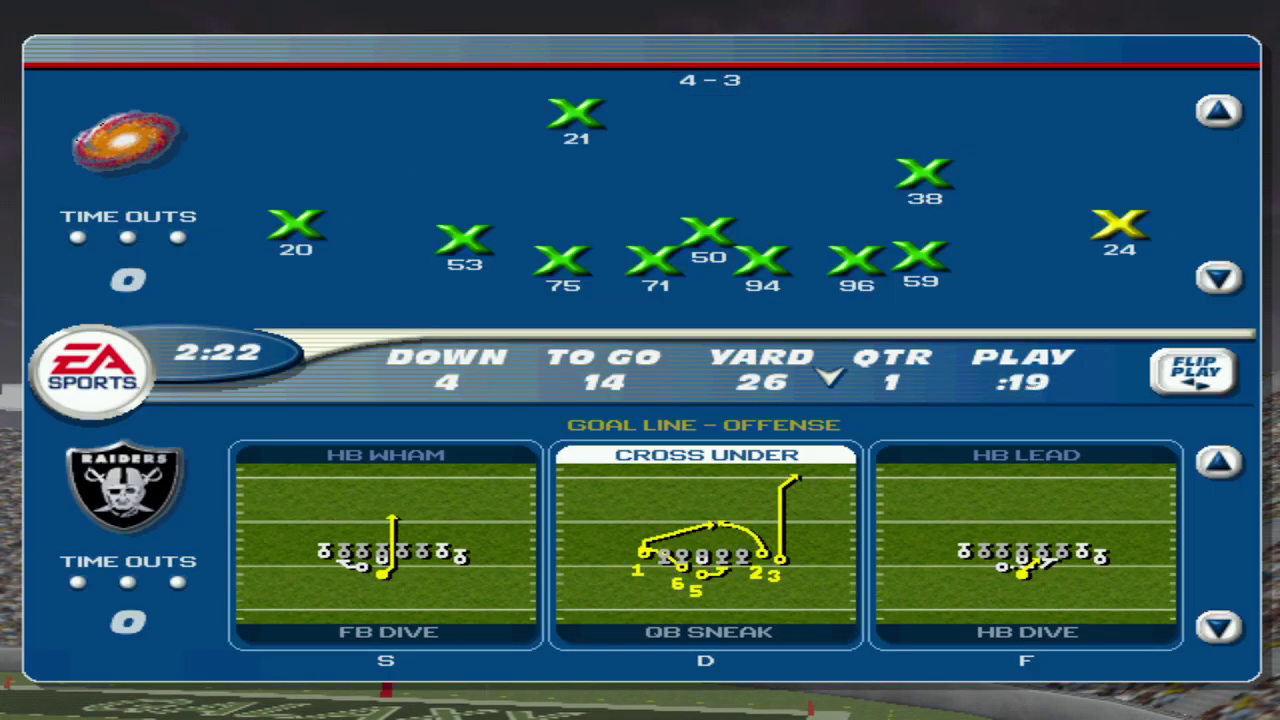
key(d)
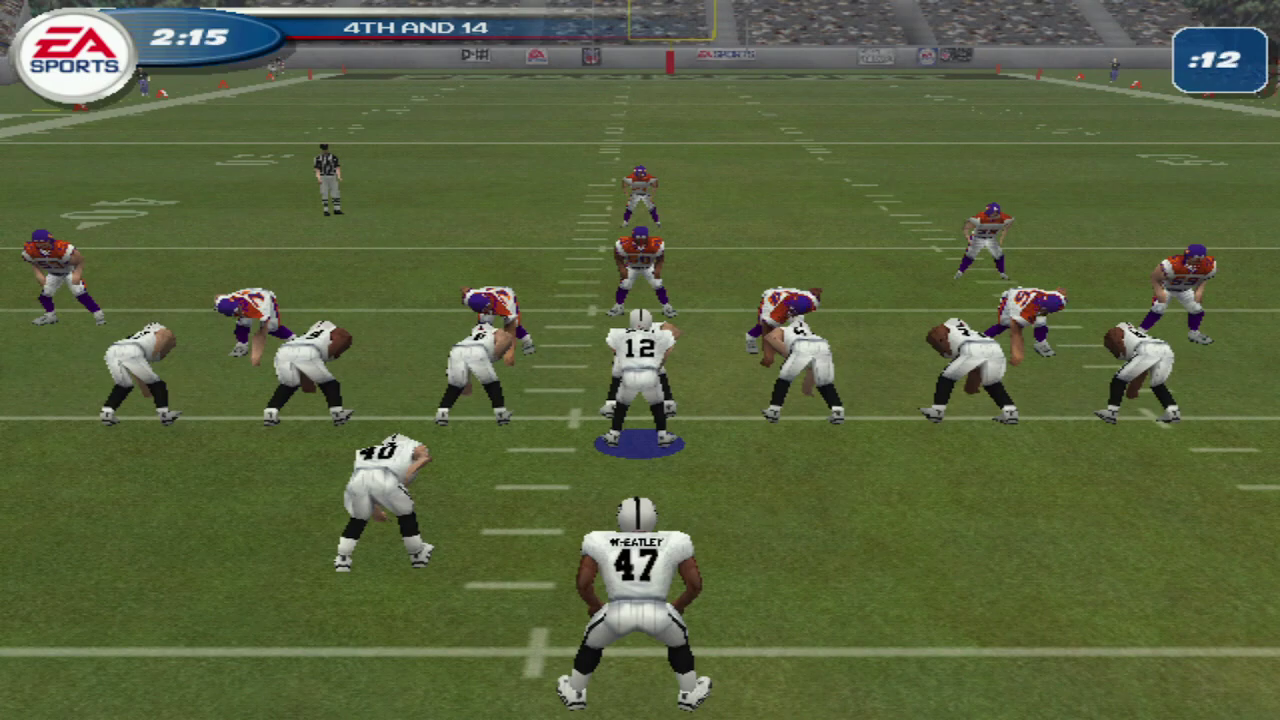
- Snap the ball on 4th and 14, then bring up Madden's Pause Menu
key(d)
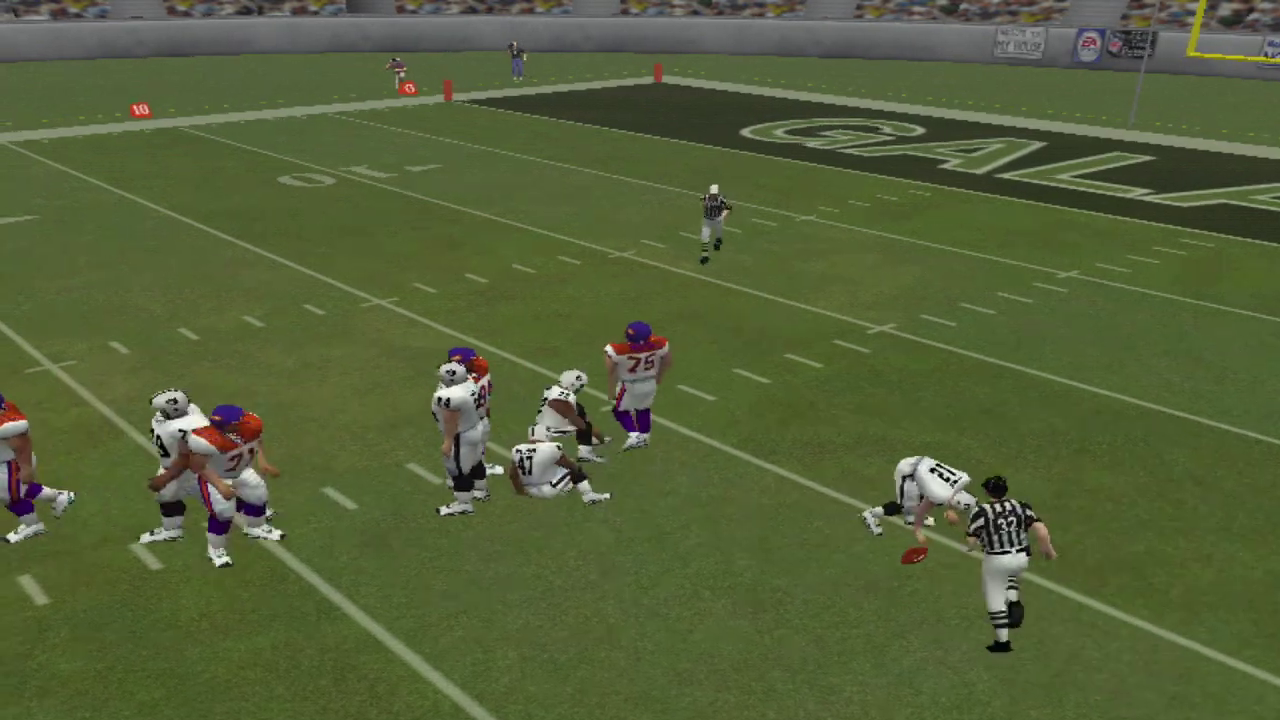
key(Escape)
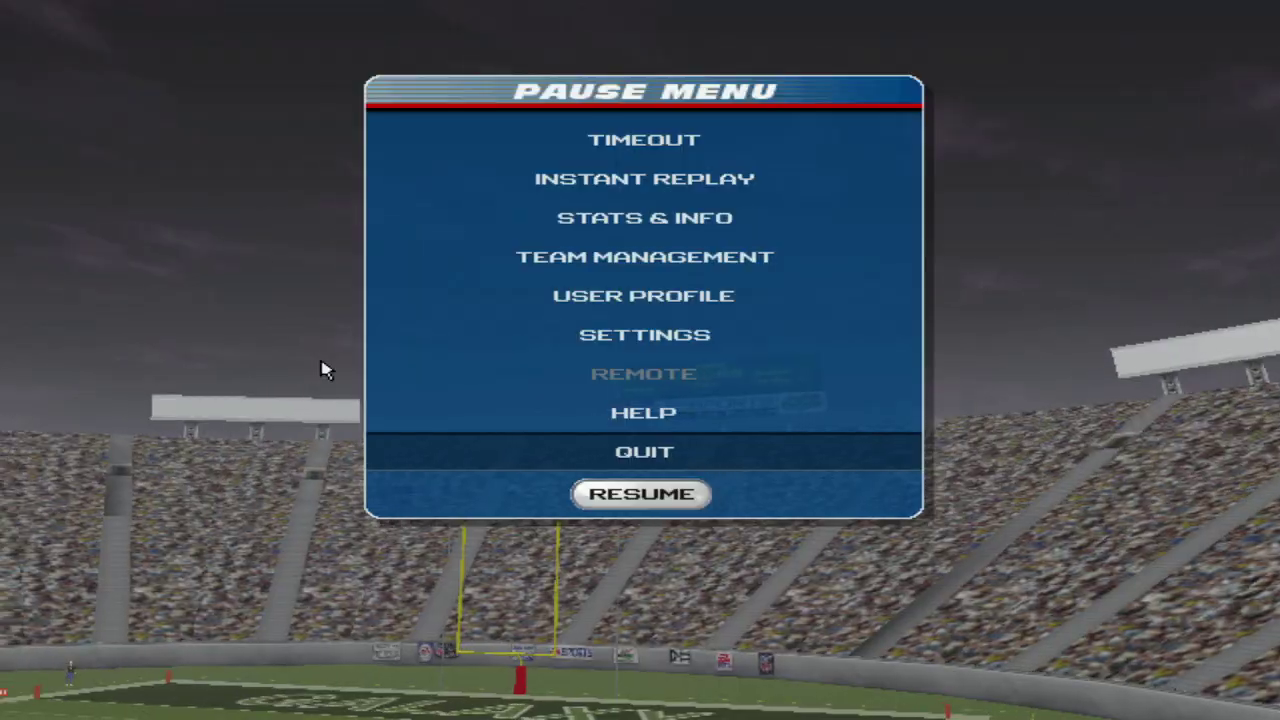
- Quit the game without saving, exit Madden 2001 with YES, and close its launcher
key(Return)
key(Return)
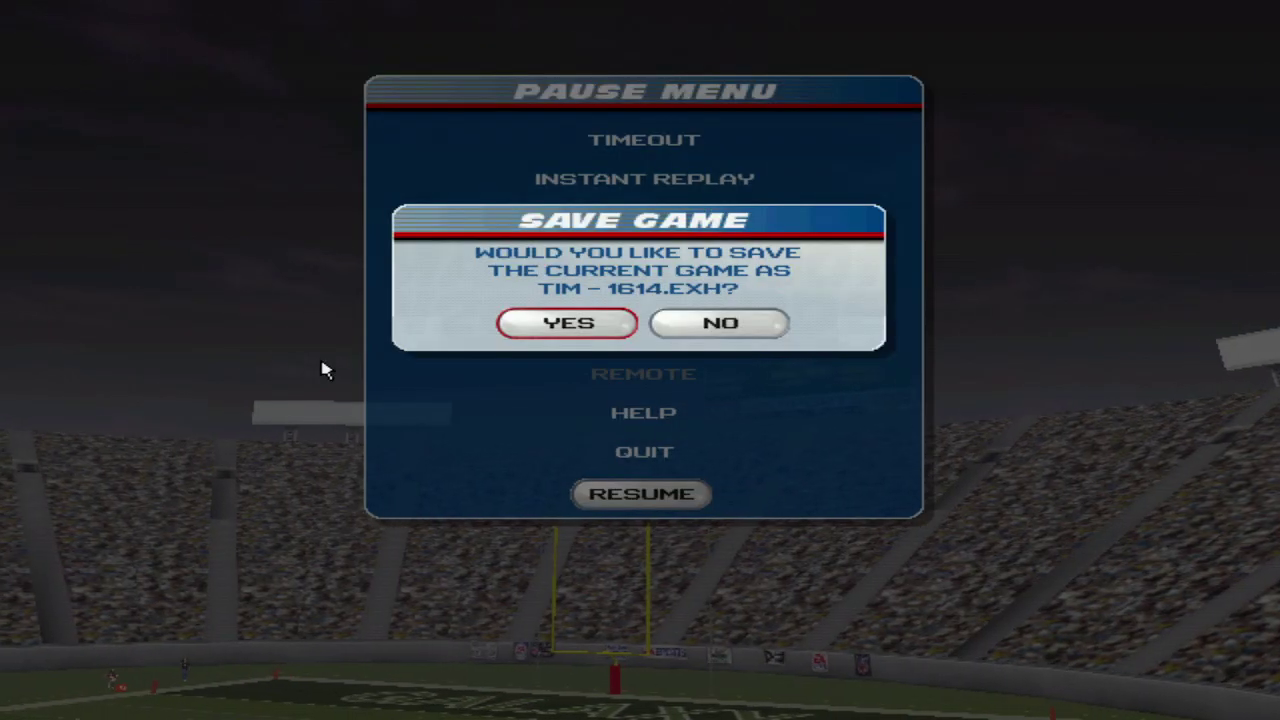
key(Right)
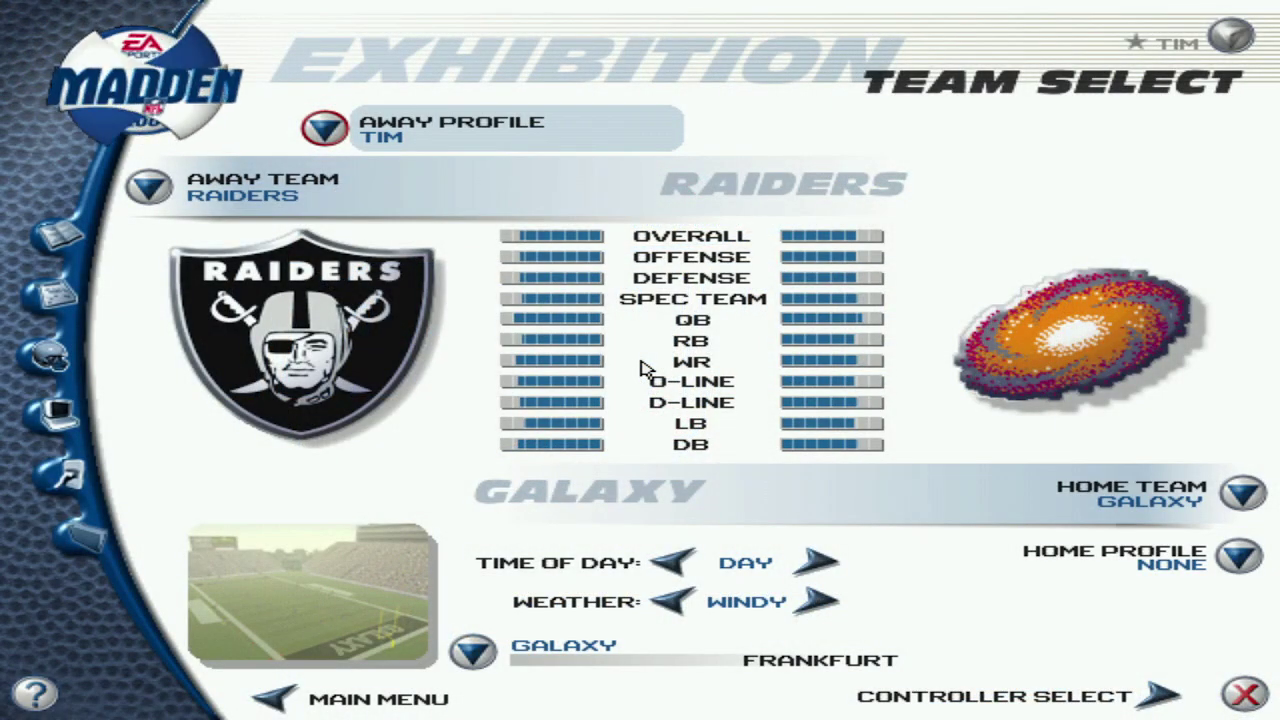
key(Escape)
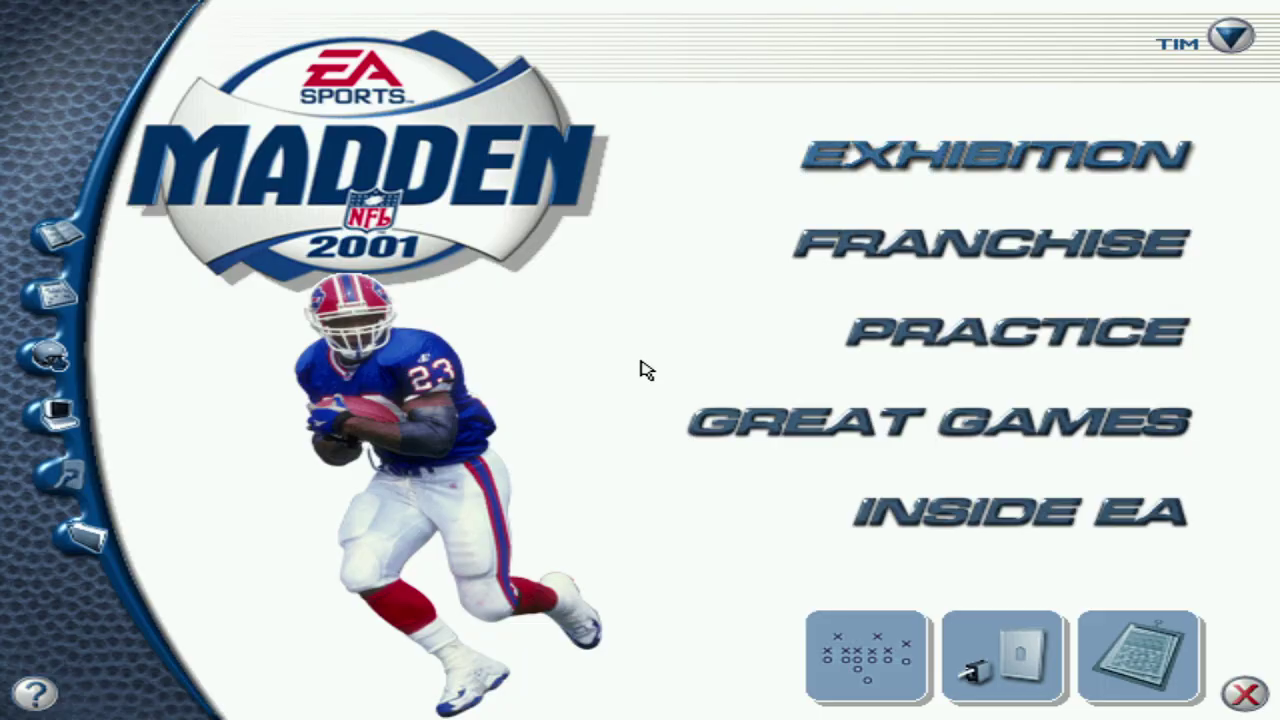
key(Escape)
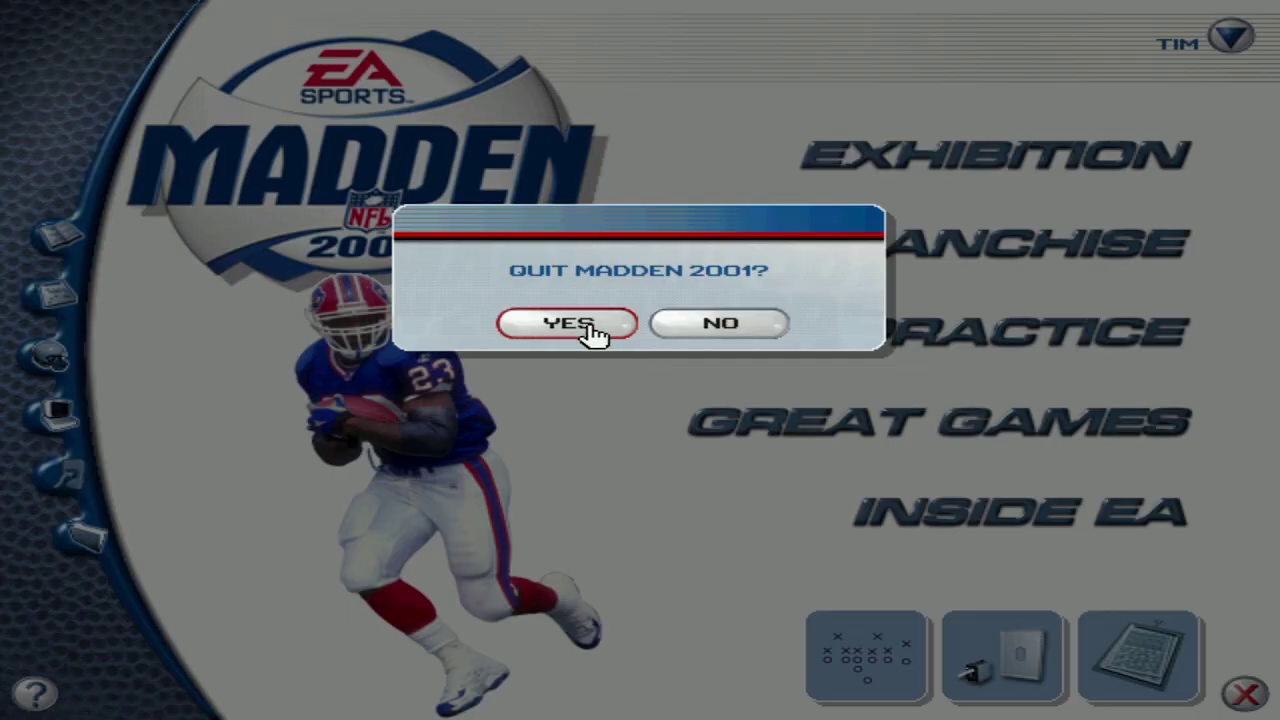
click(590, 333)
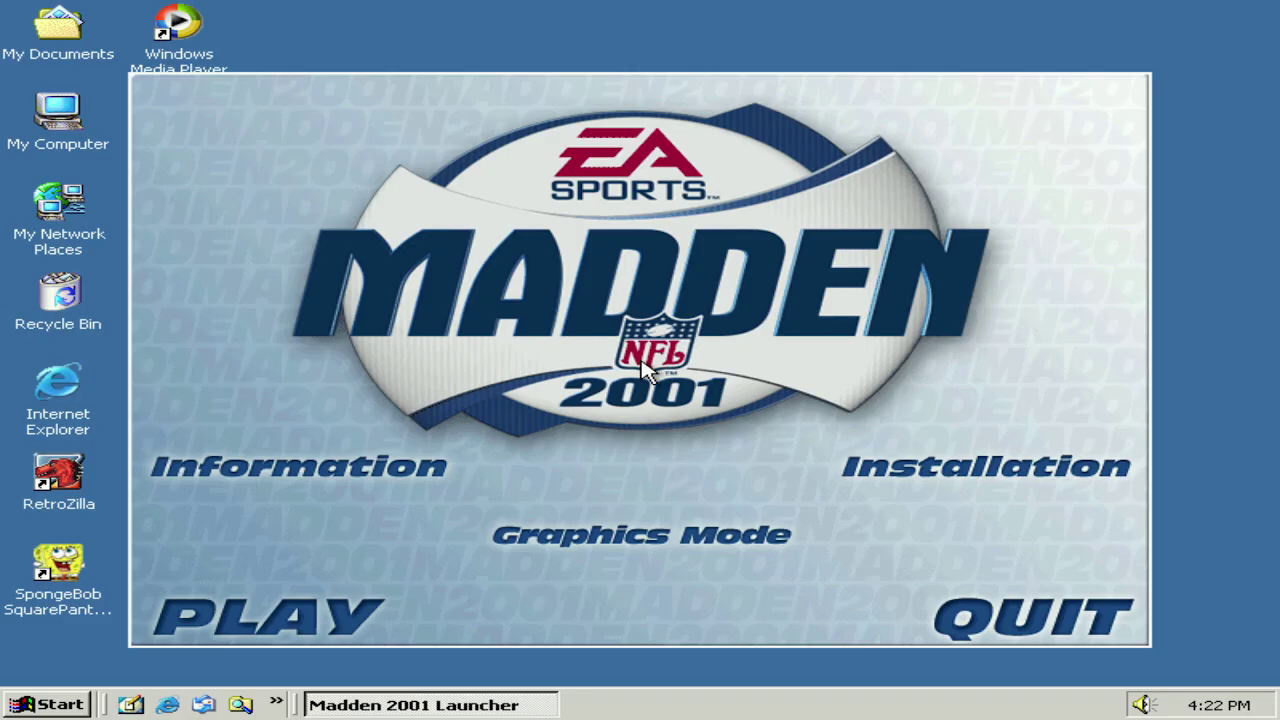
click(1052, 634)
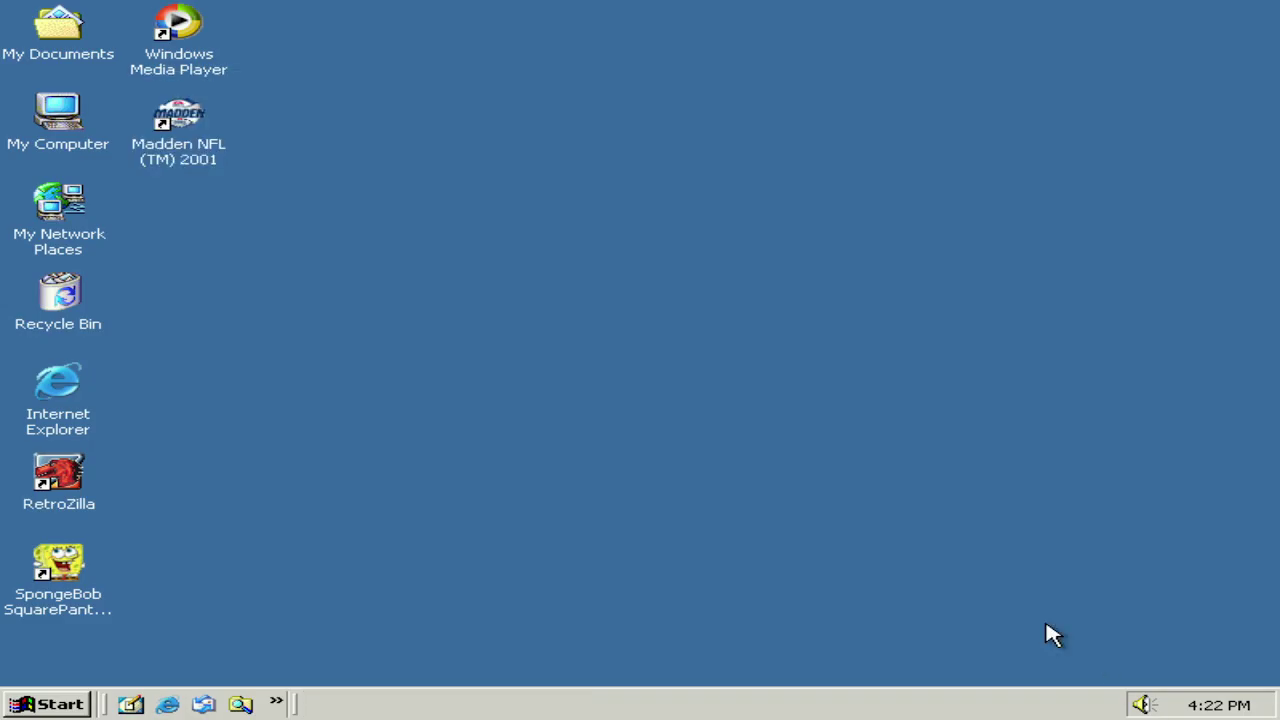
- Mount the Midtown Madness CD image from the emulator window, then restore fullscreen
key(ctrl+alt+Page_Up)
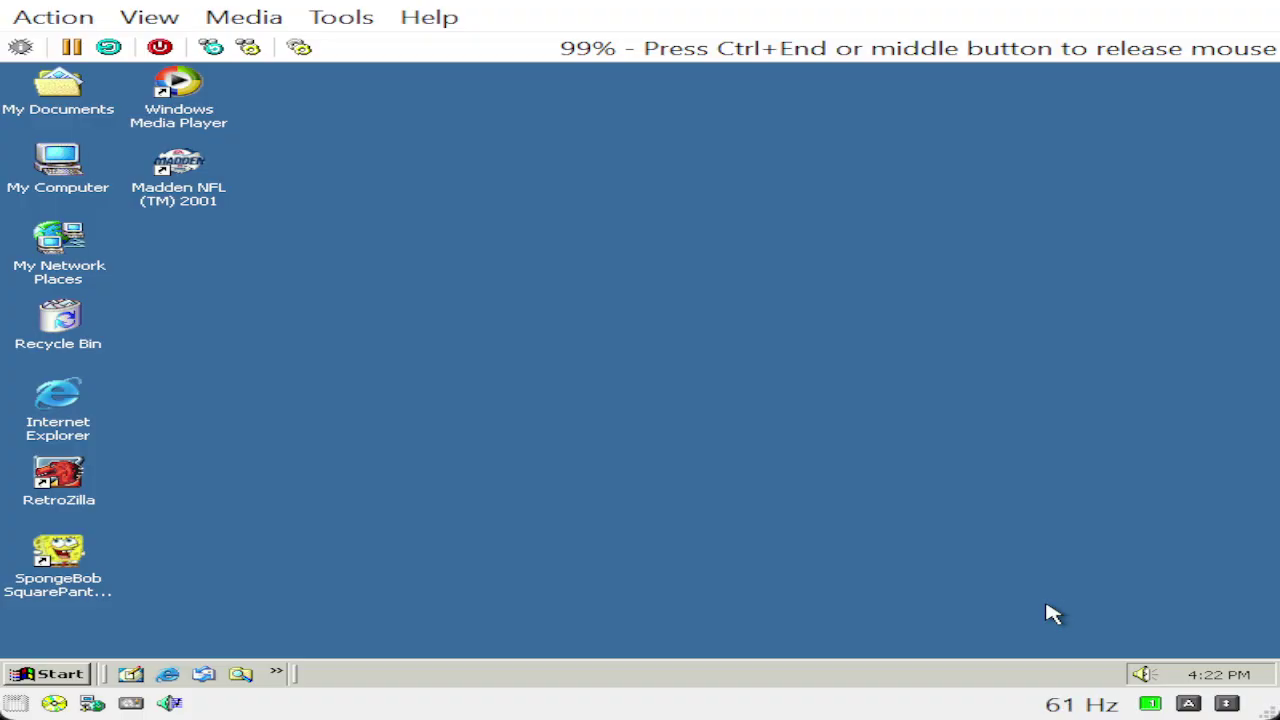
key(ctrl+End)
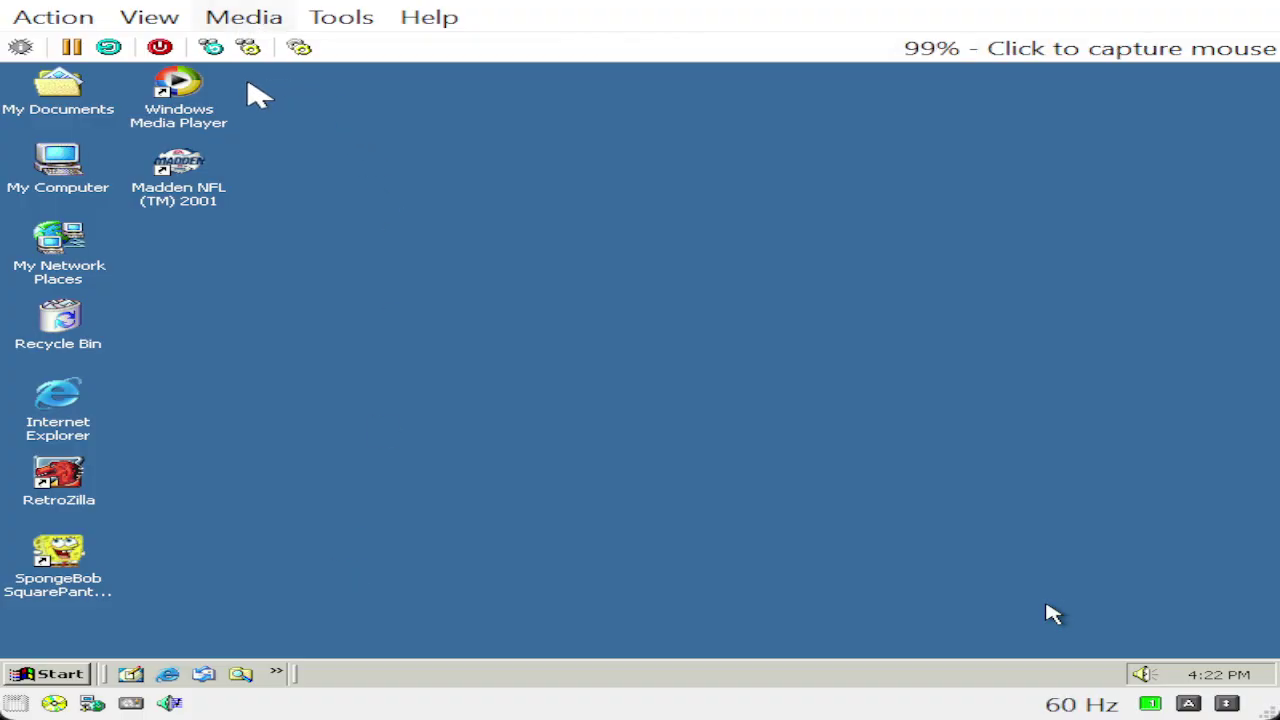
click(283, 131)
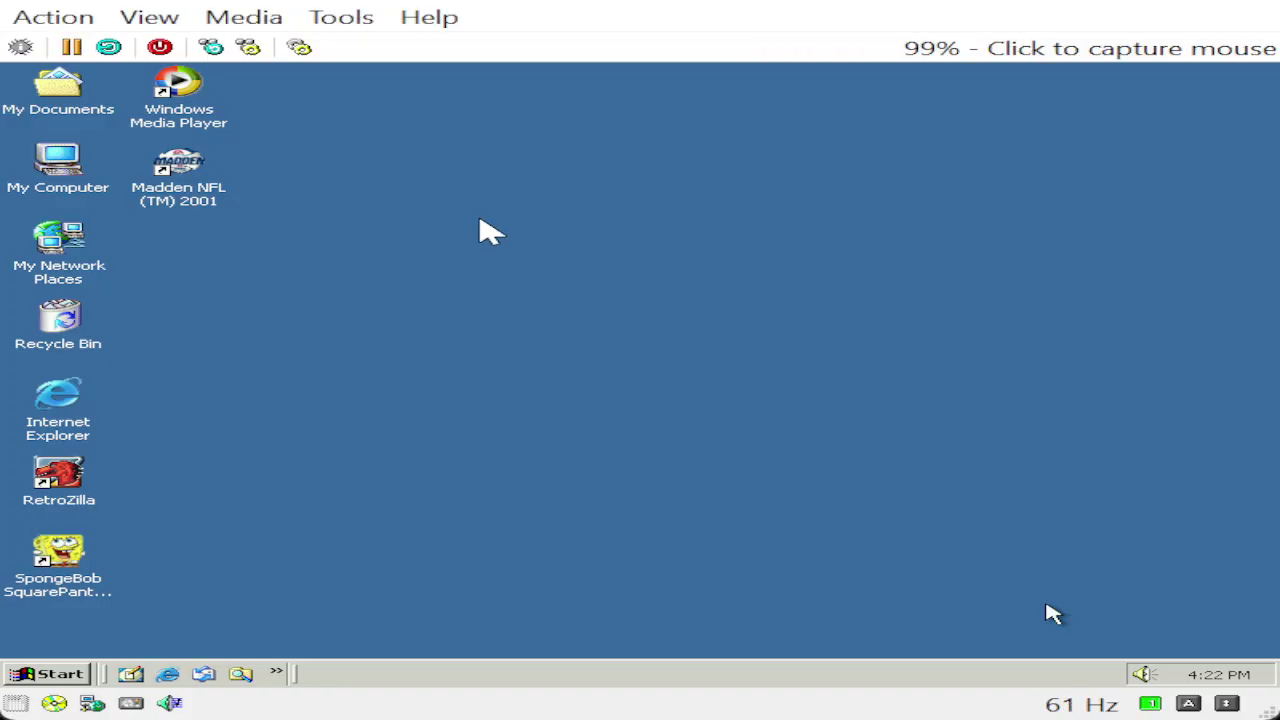
key(ctrl+alt+Page_Up)
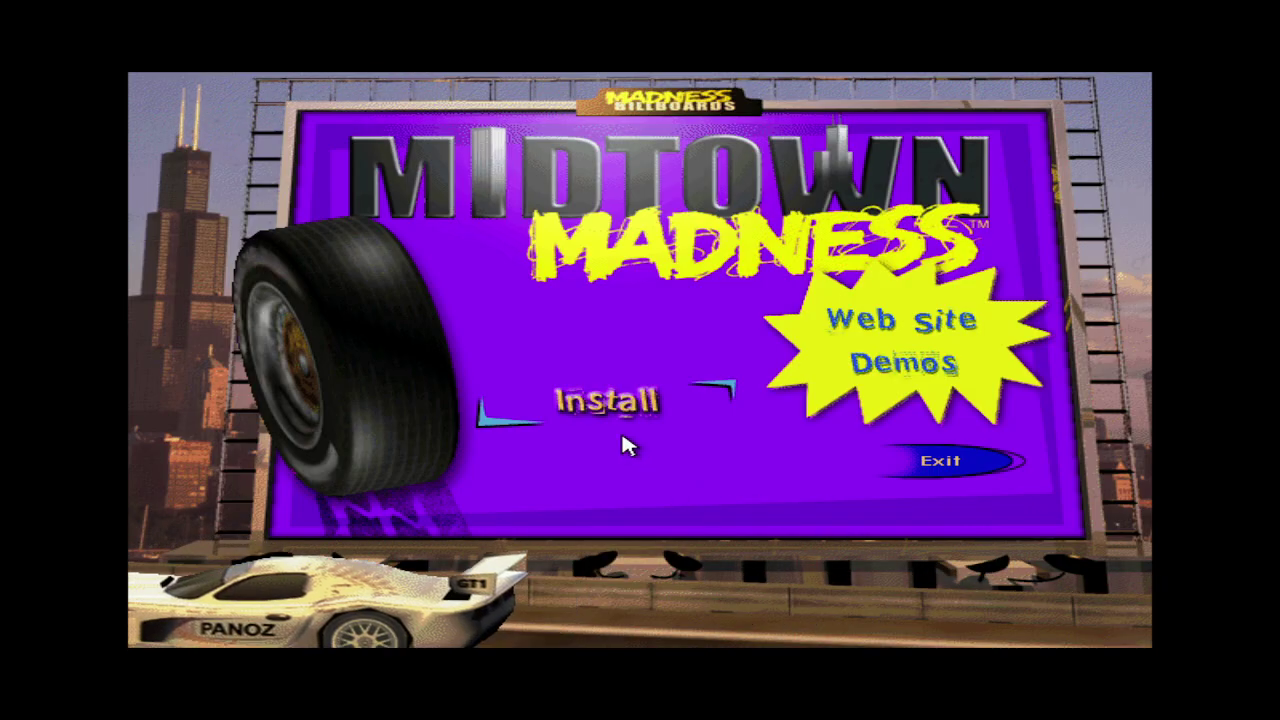
- Start Midtown Madness setup, accept the license, and create the default destination folder
click(603, 396)
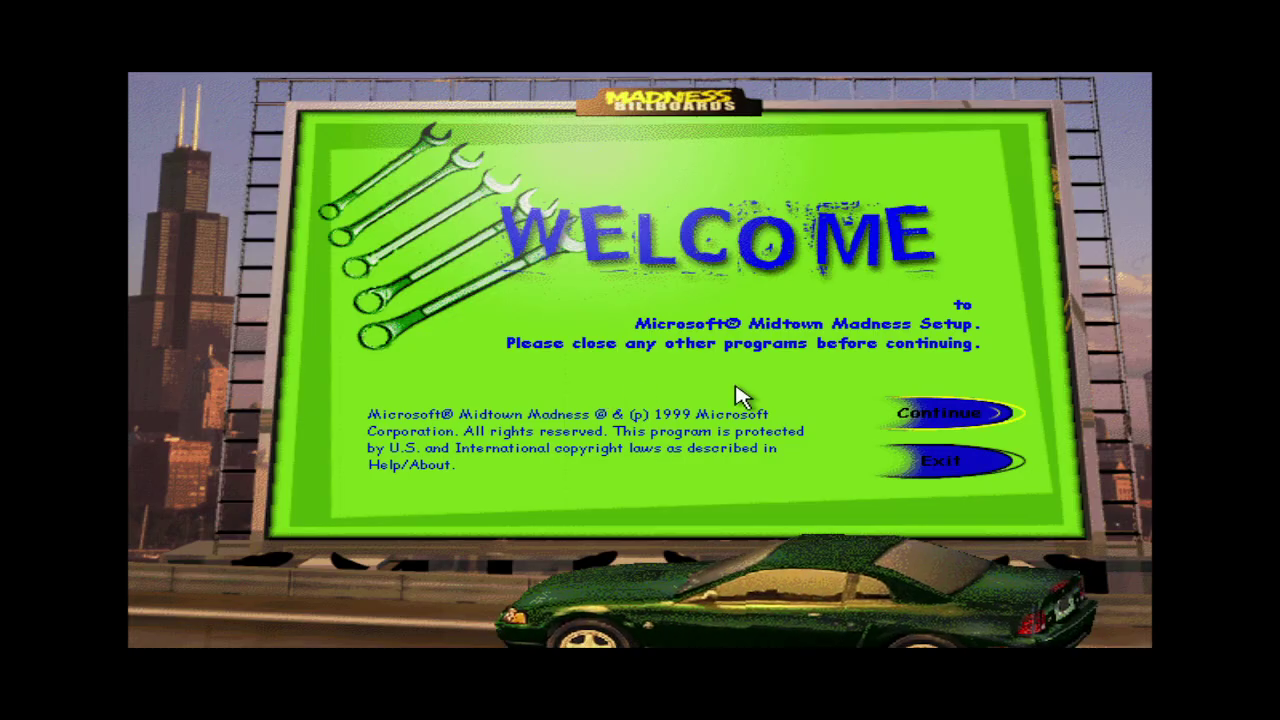
click(916, 421)
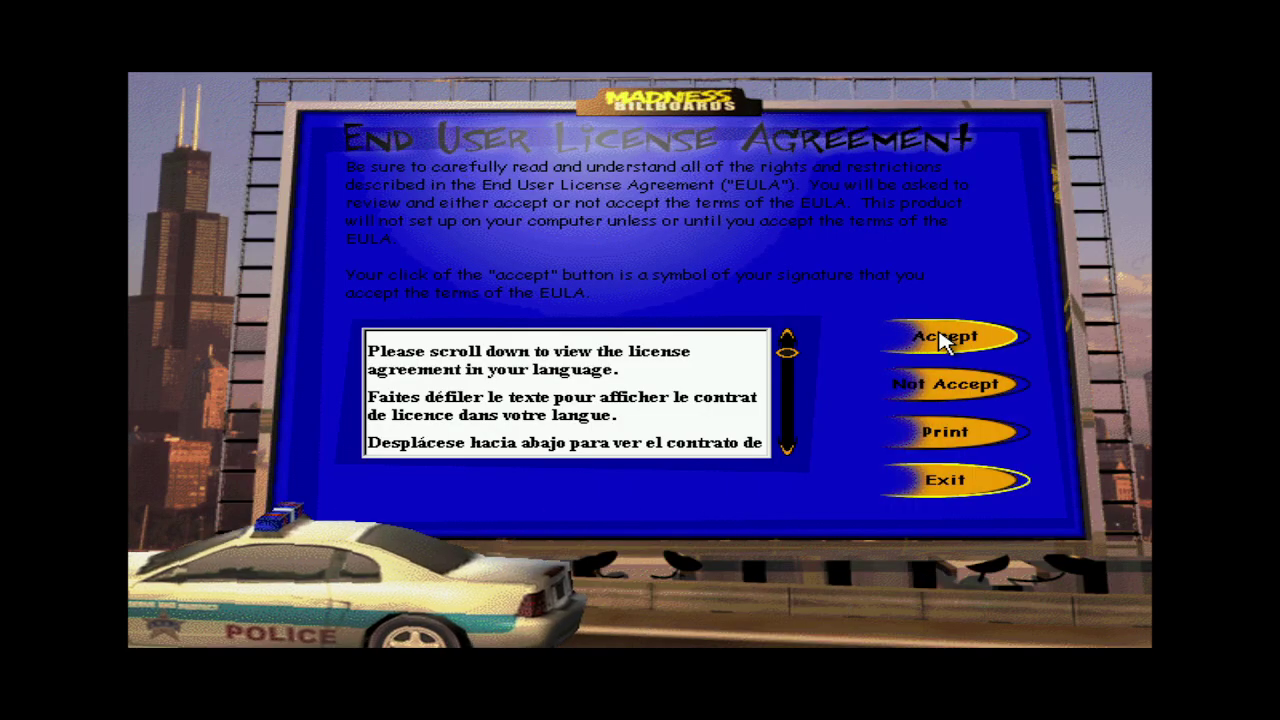
click(943, 338)
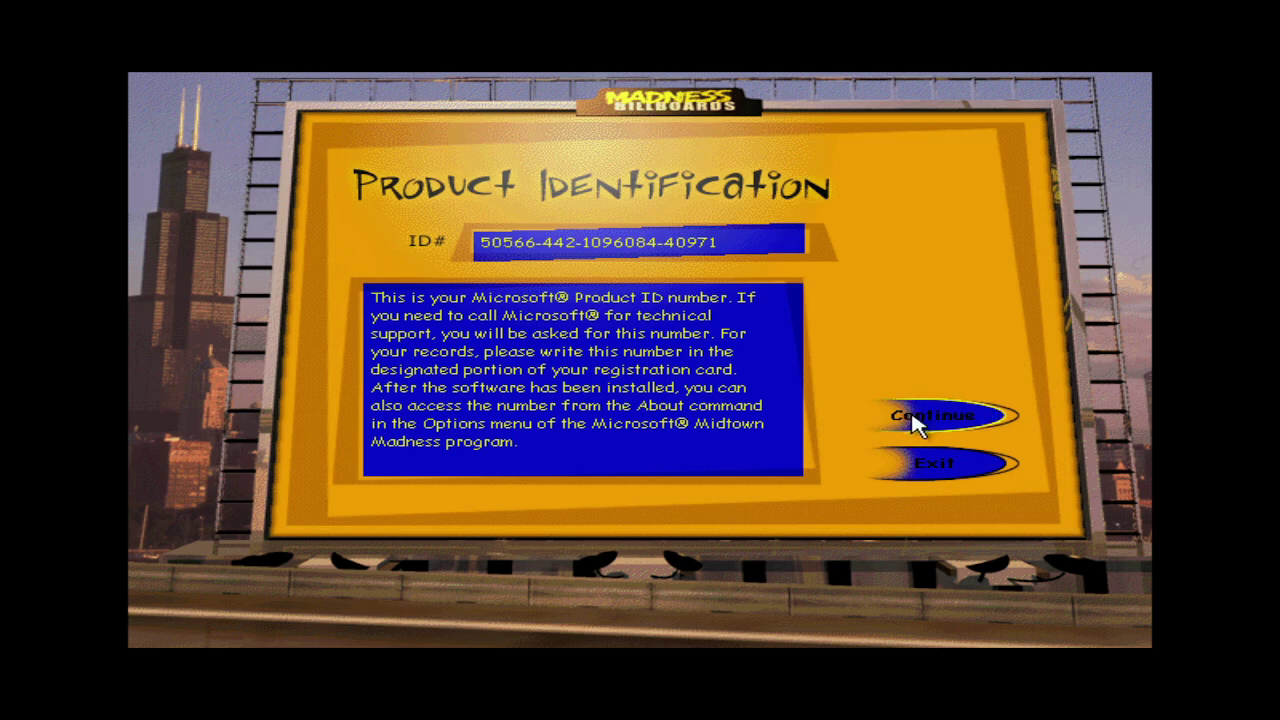
click(914, 421)
click(916, 421)
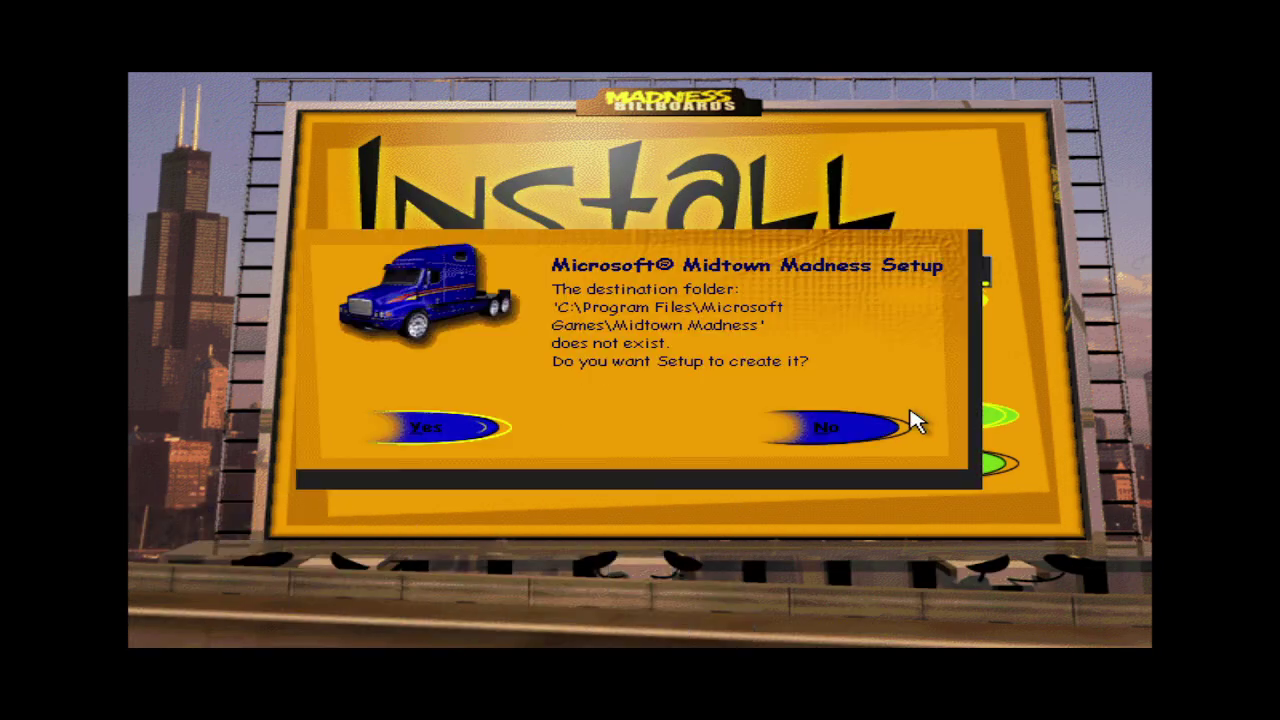
click(430, 430)
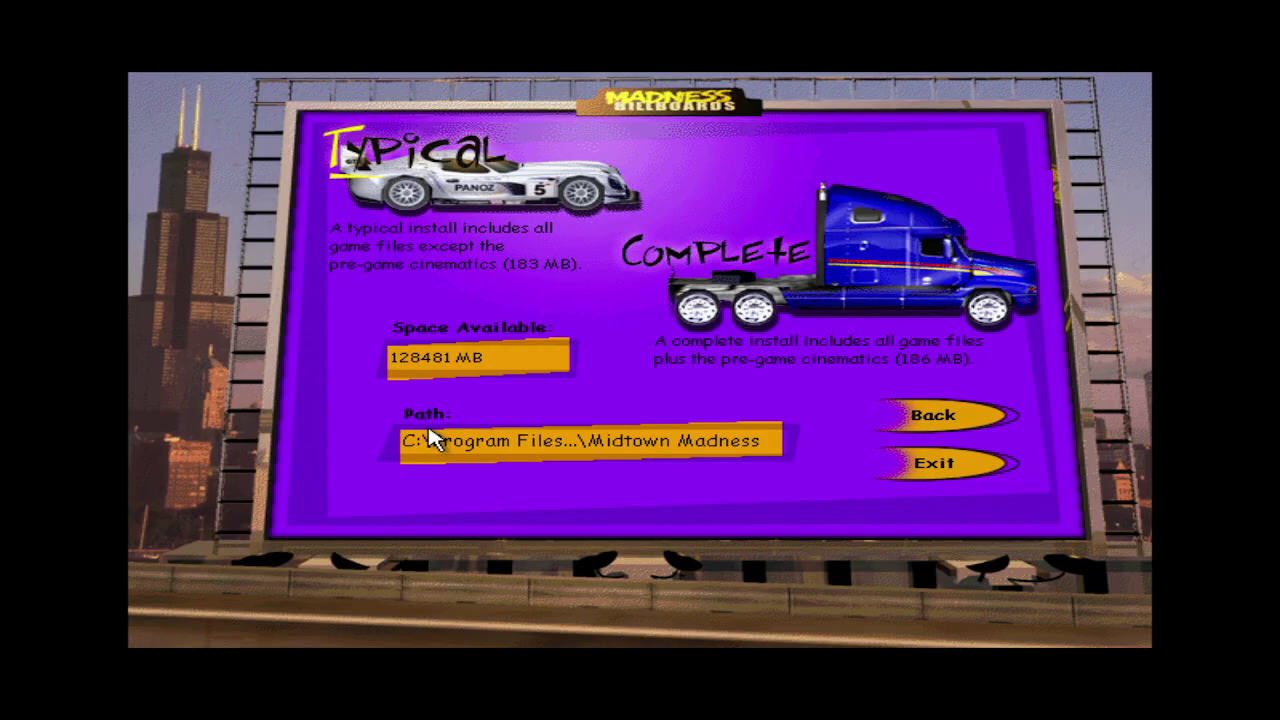
- Choose the Complete install, add a desktop shortcut, and launch the game with Play
click(888, 286)
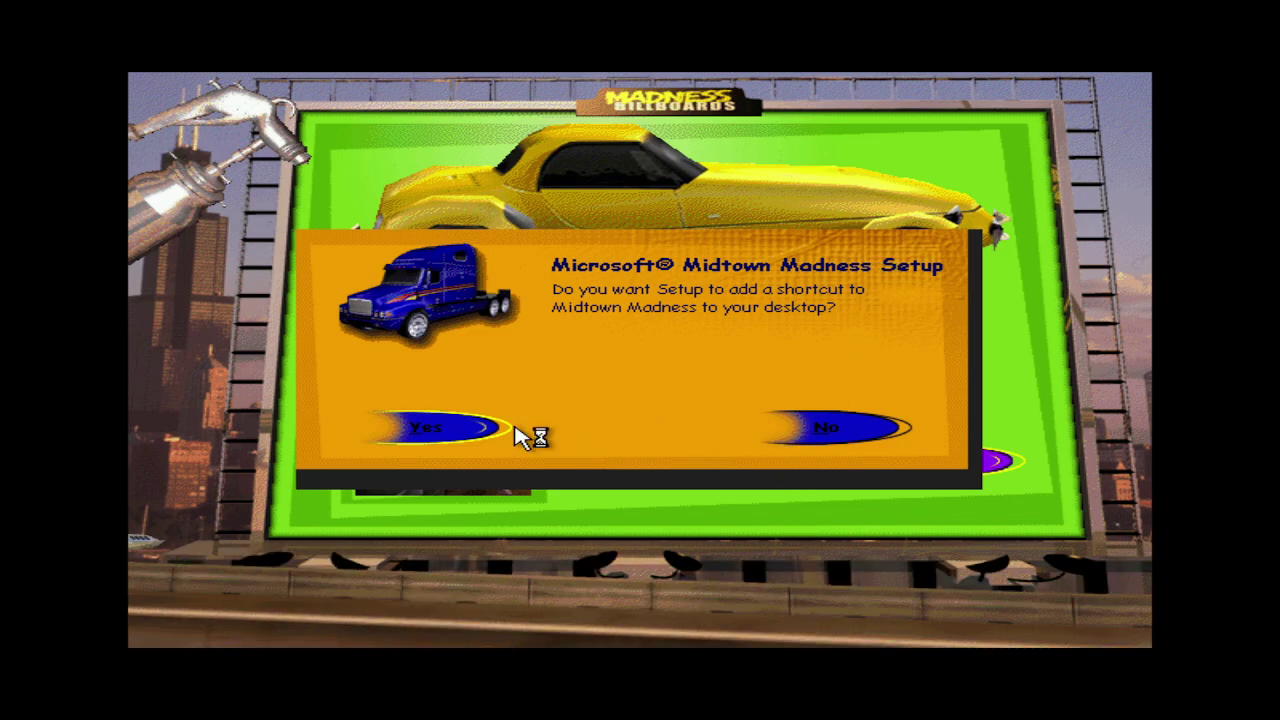
click(427, 432)
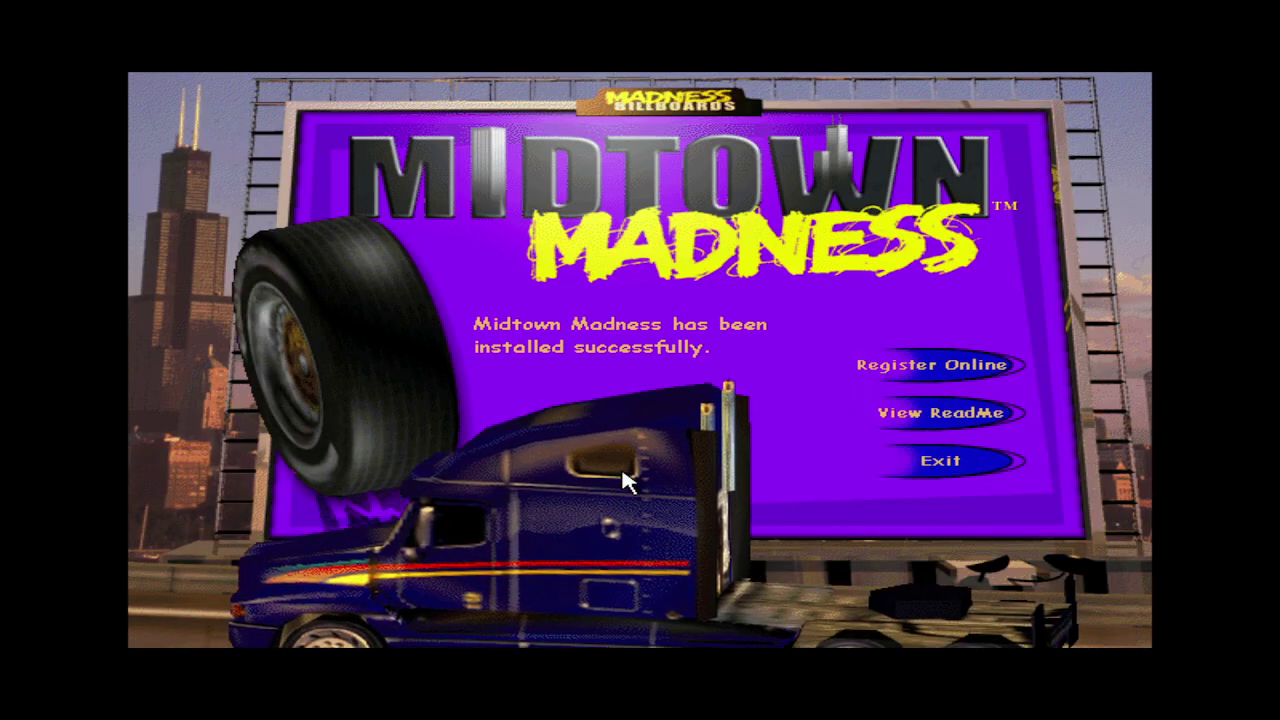
click(622, 470)
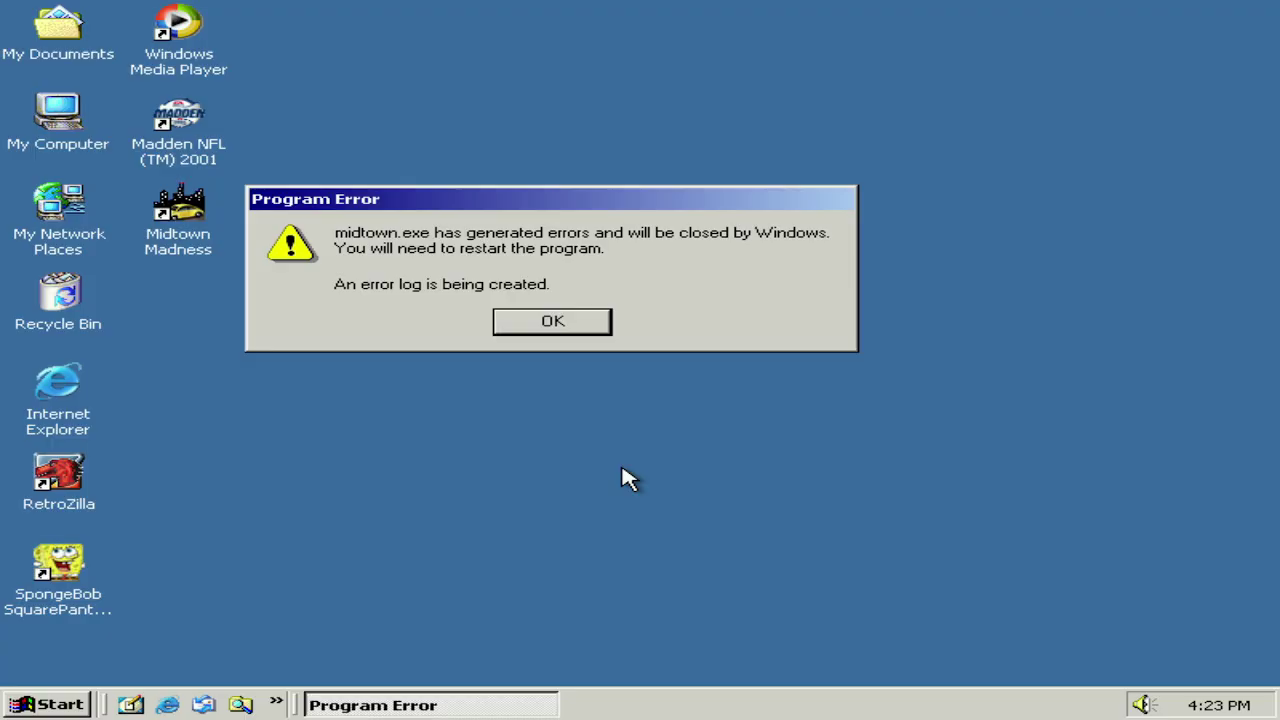
click(528, 324)
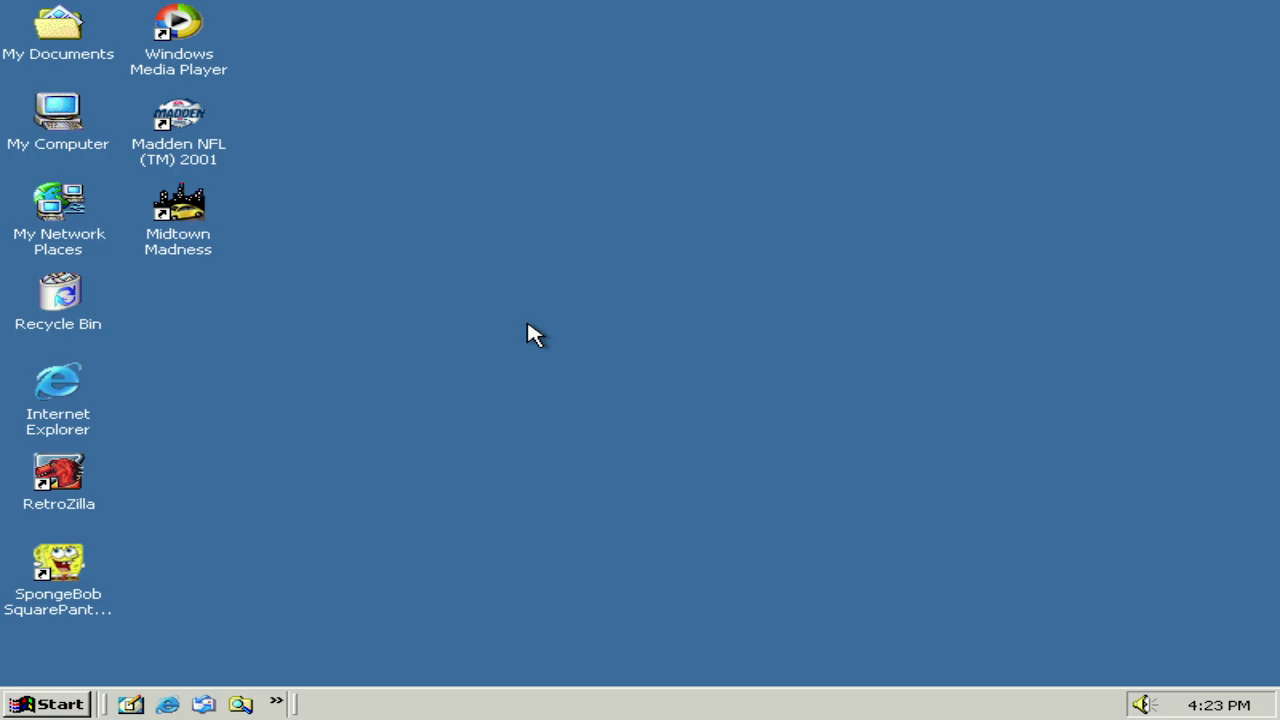
double_click(186, 245)
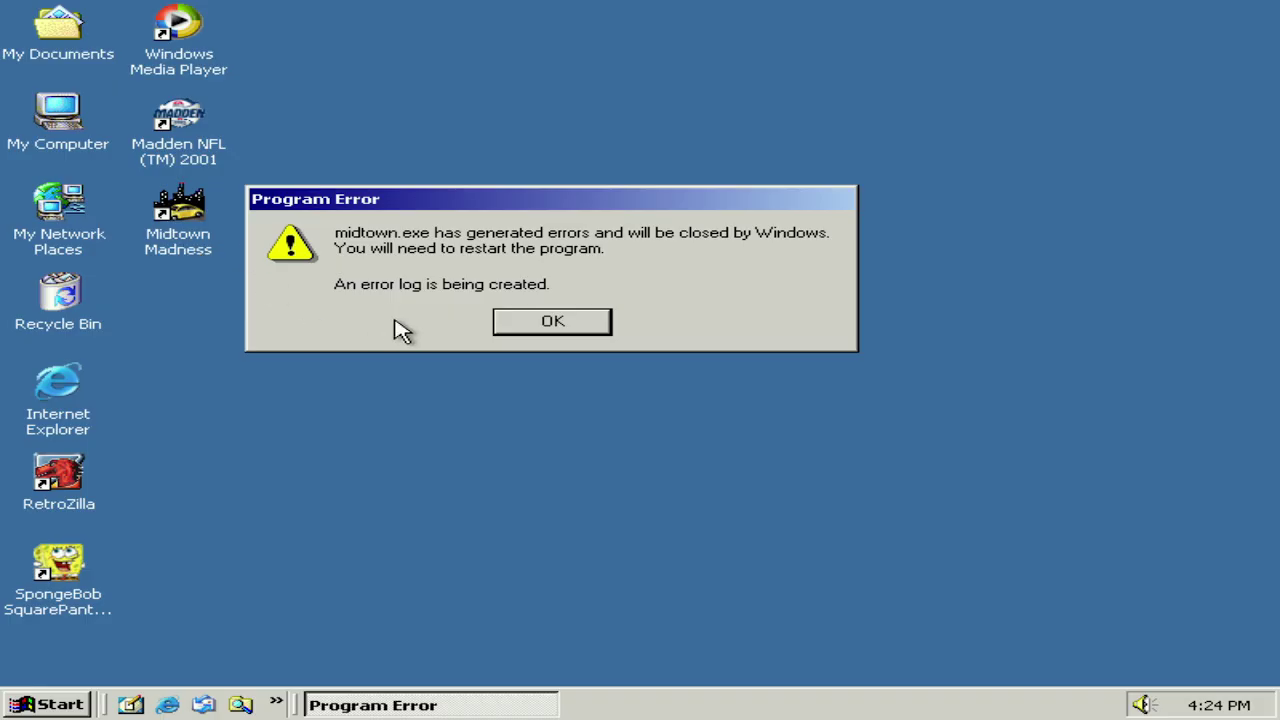
click(514, 324)
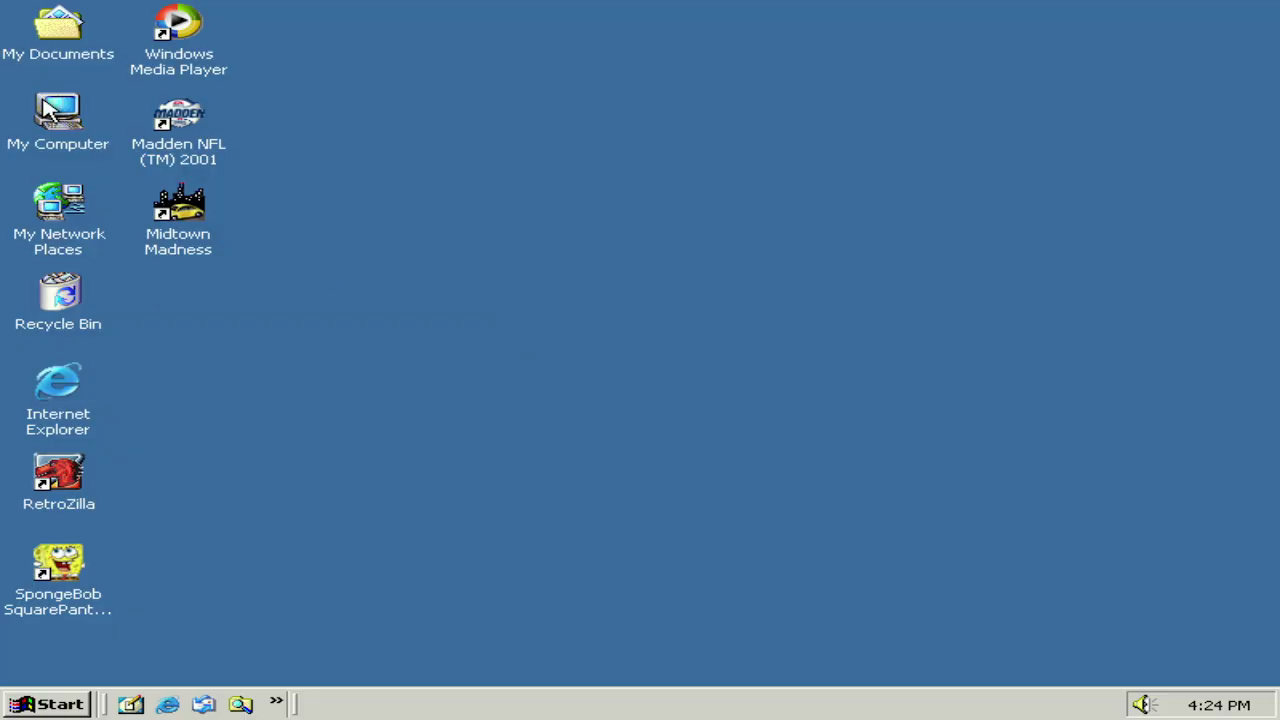
- Open Add/Remove Programs via My Computer and Control Panel
double_click(47, 110)
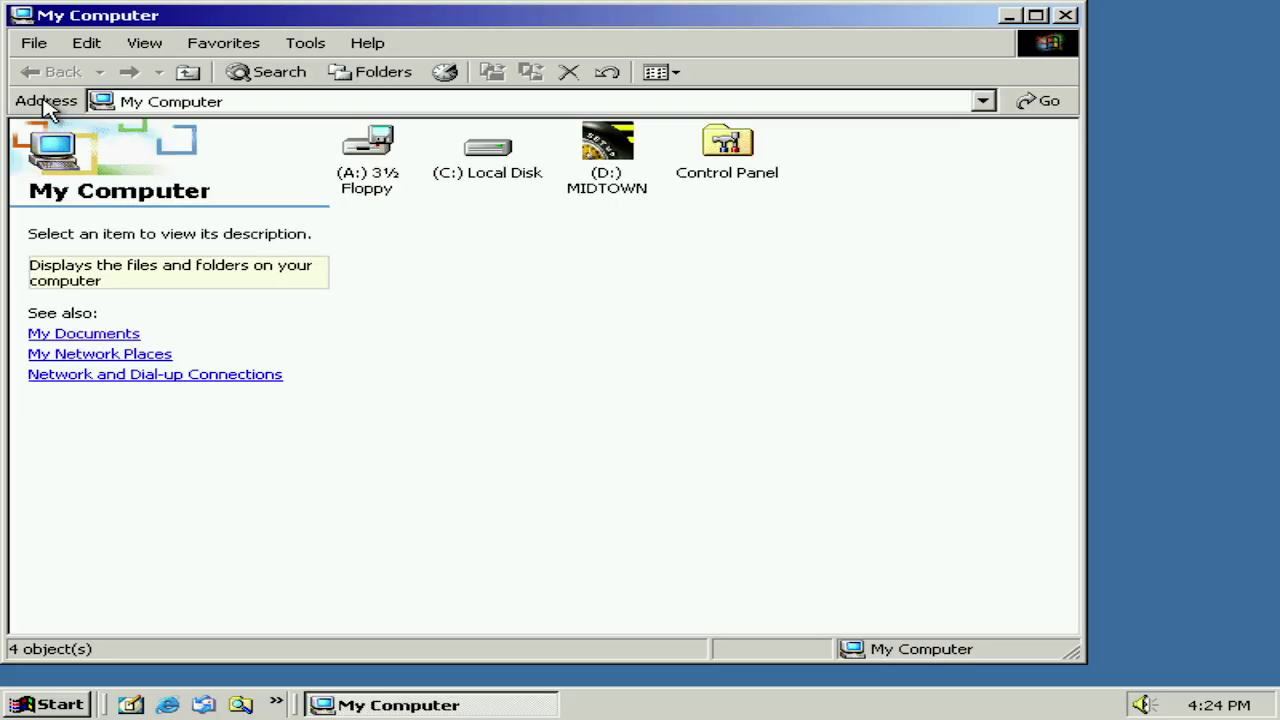
click(755, 160)
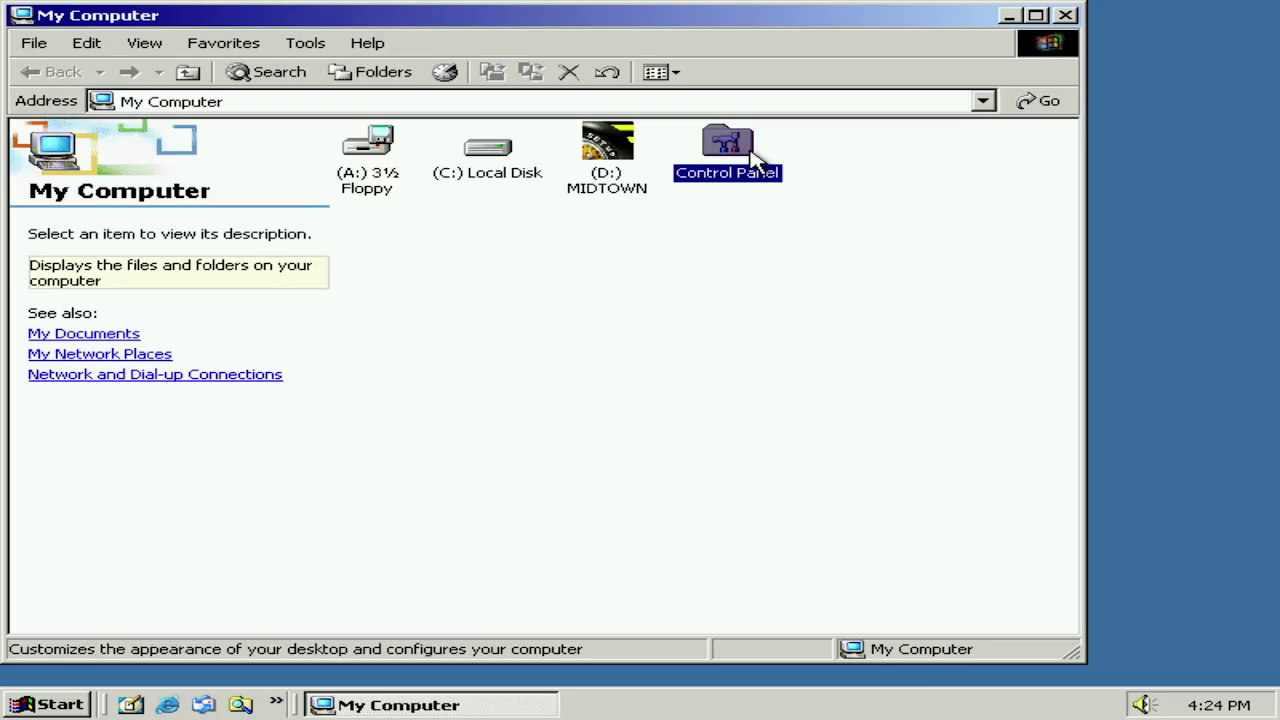
double_click(752, 155)
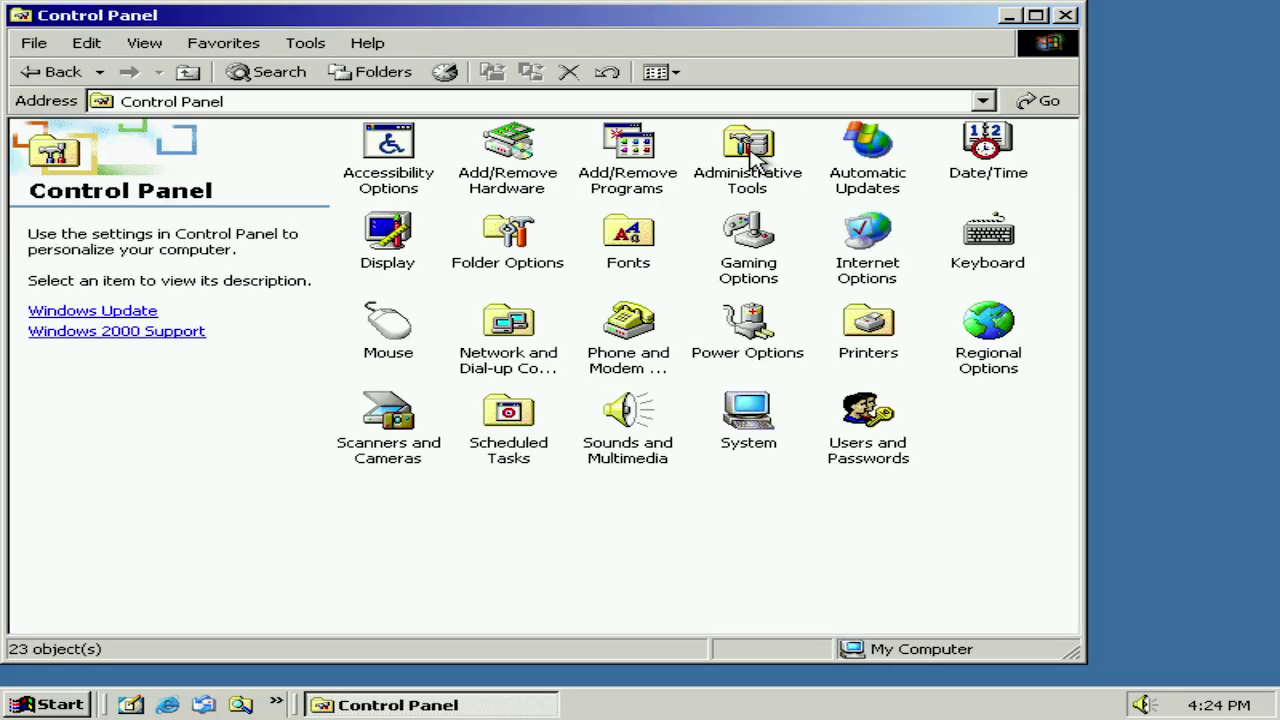
double_click(630, 165)
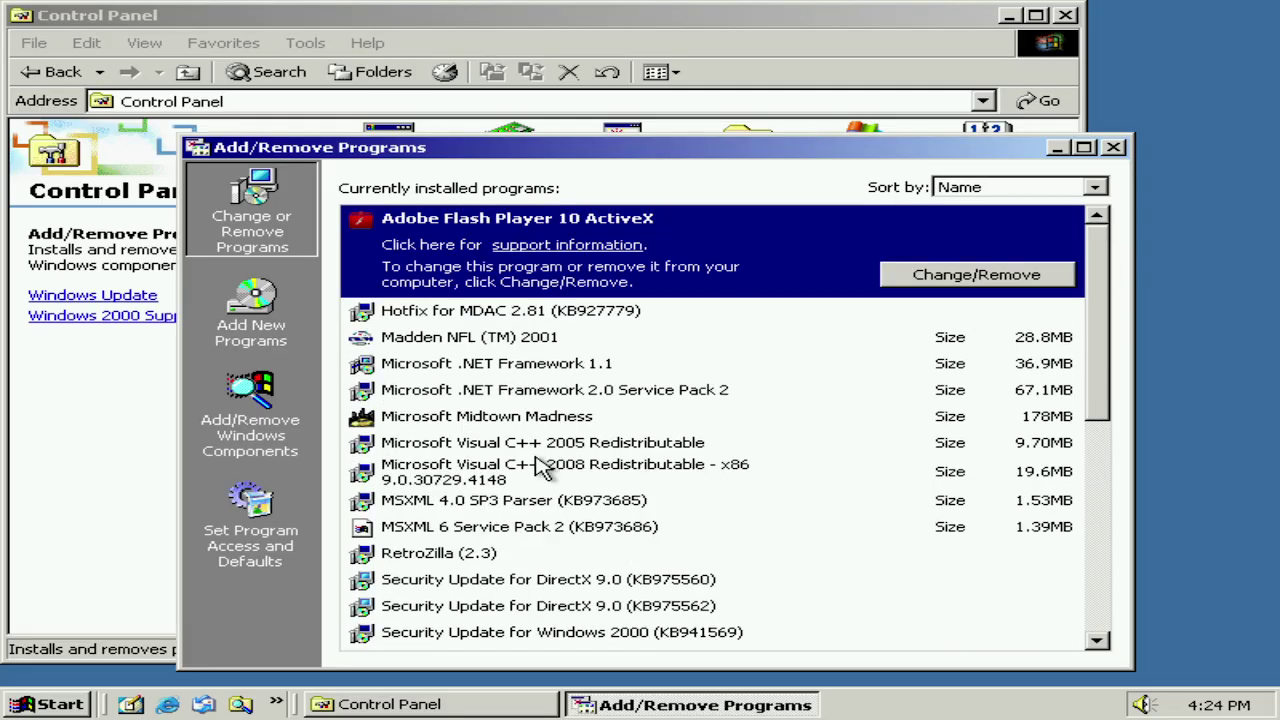
- Remove Microsoft Midtown Madness, confirm with Yes and OK, then close both windows
click(478, 424)
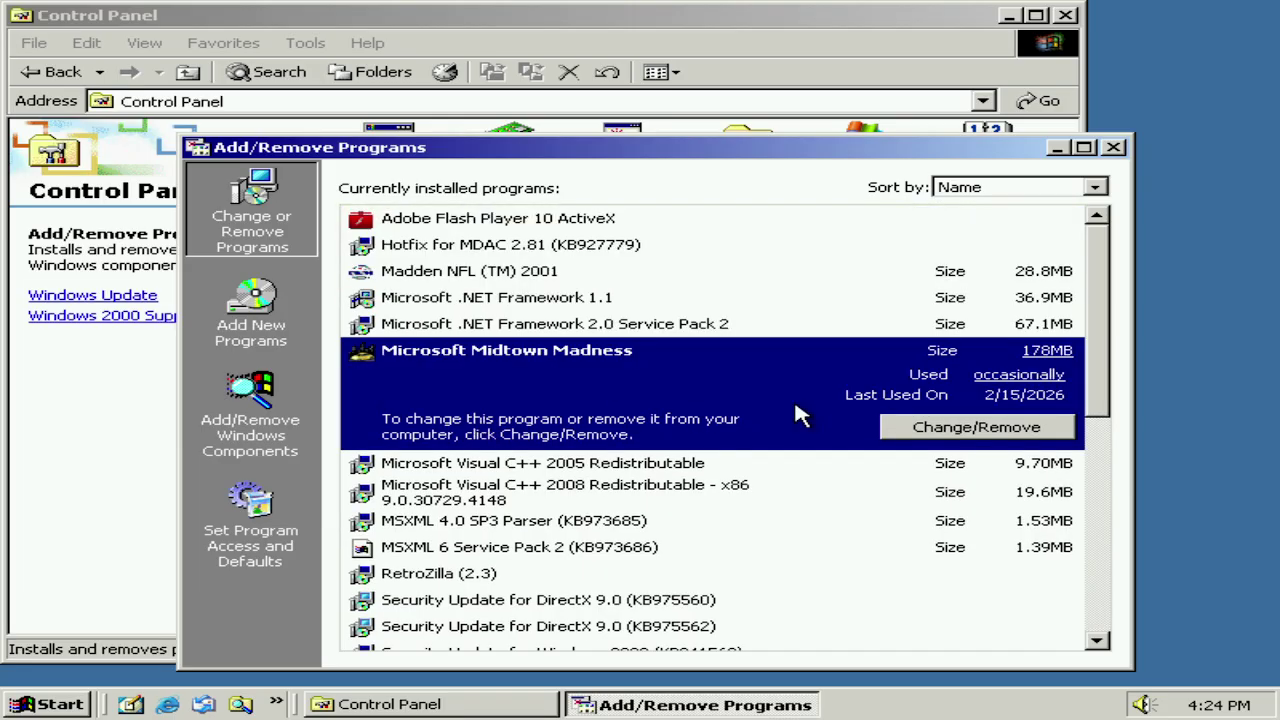
click(900, 428)
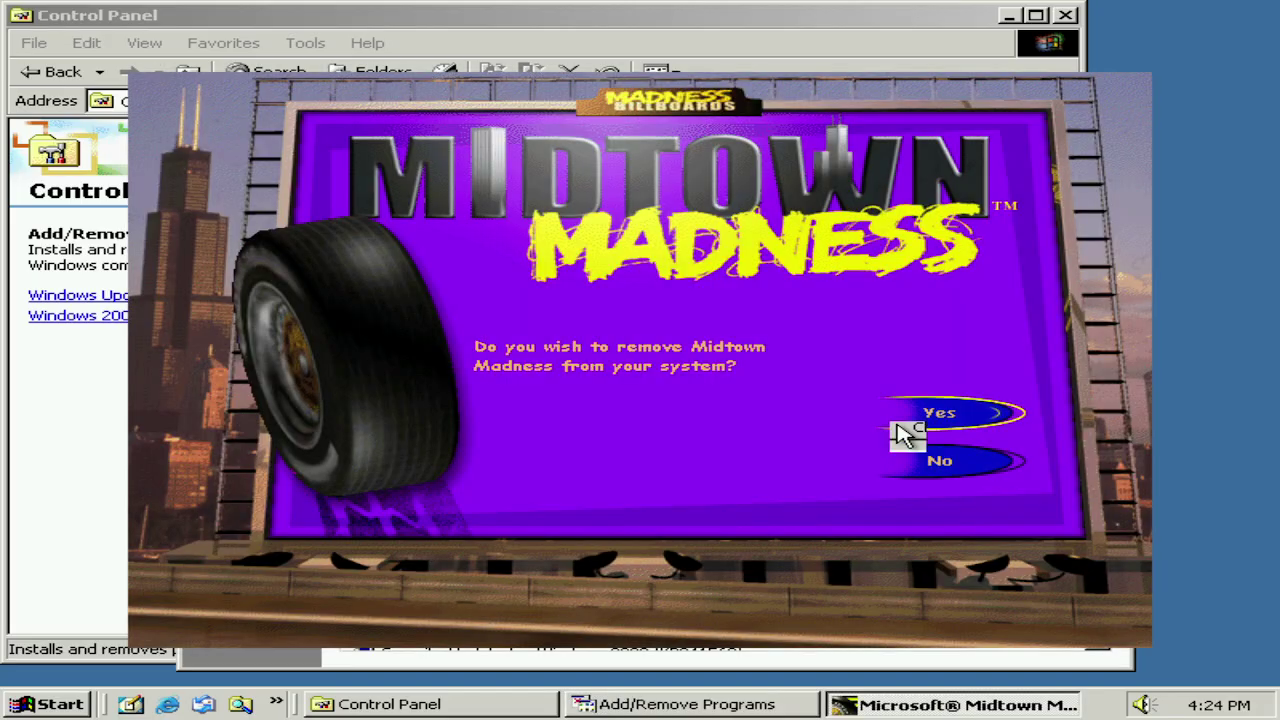
click(922, 418)
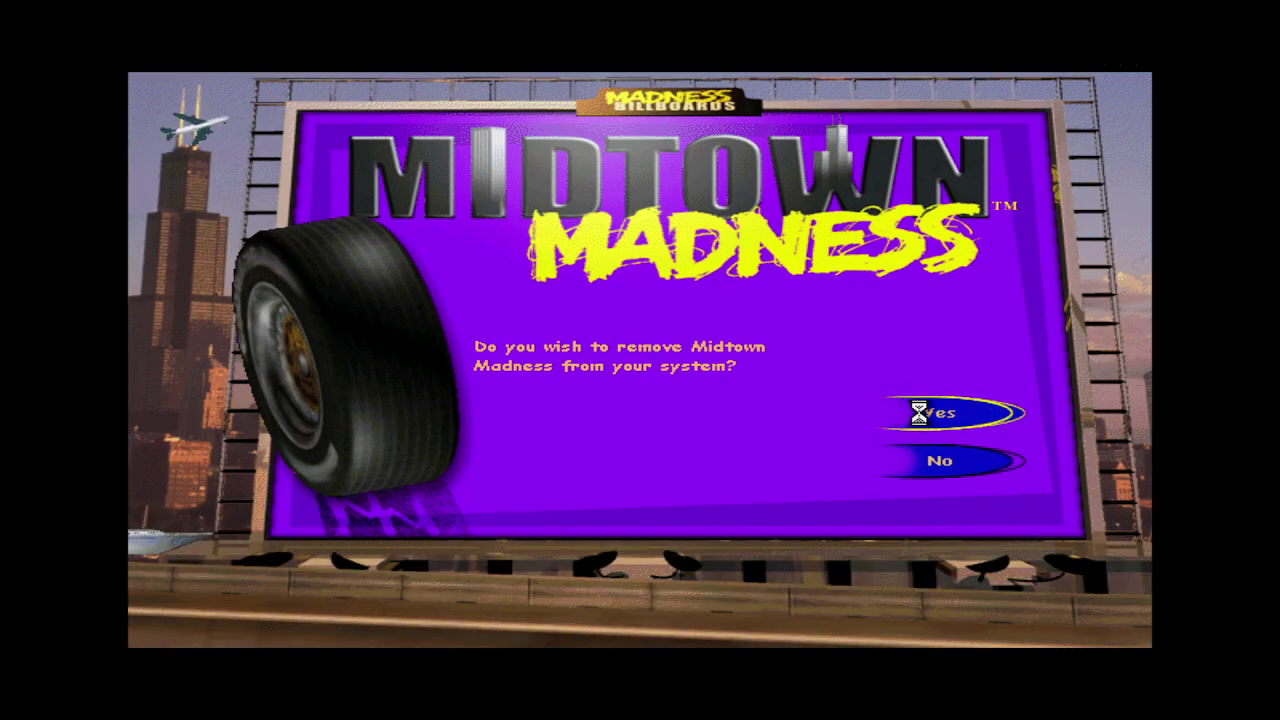
click(645, 427)
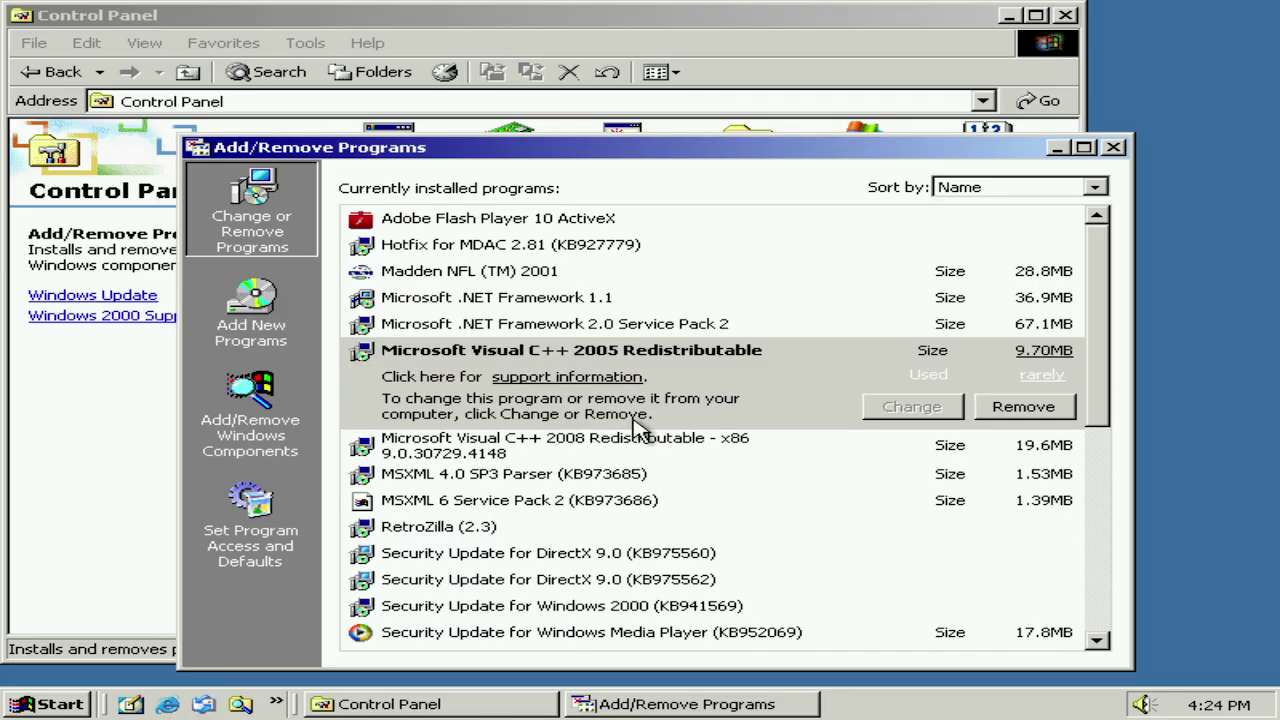
click(1113, 148)
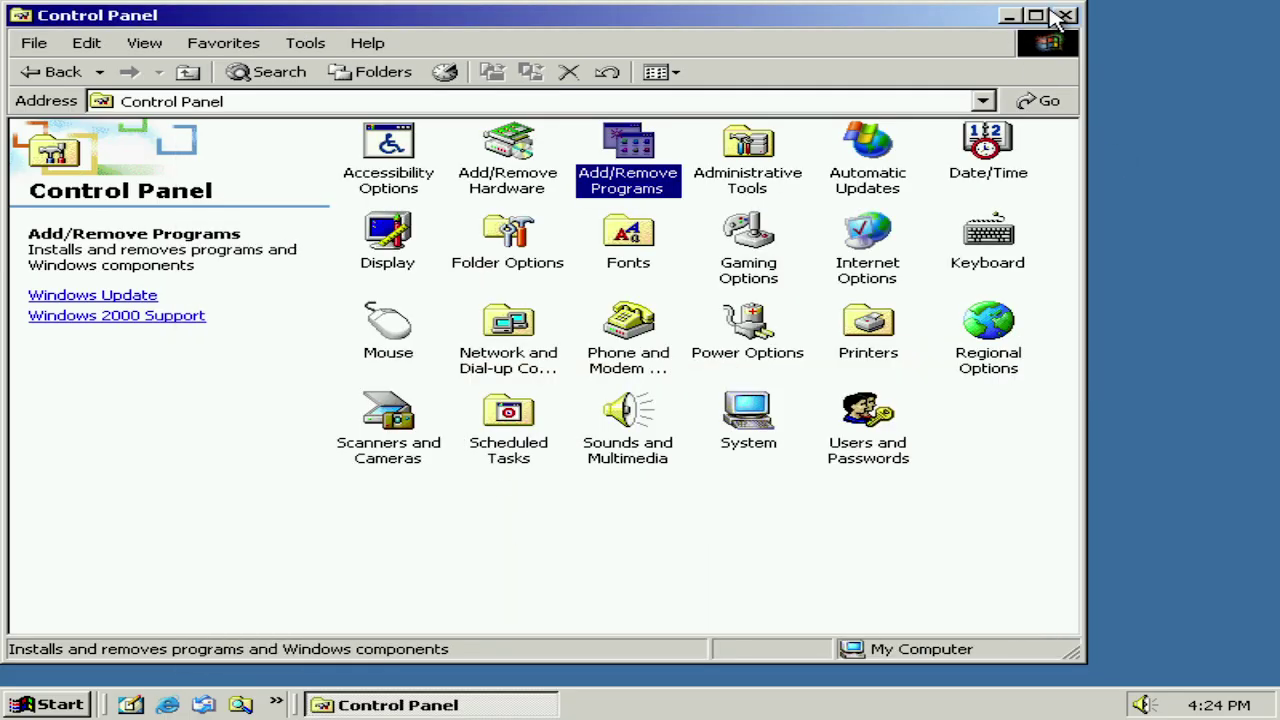
click(1066, 16)
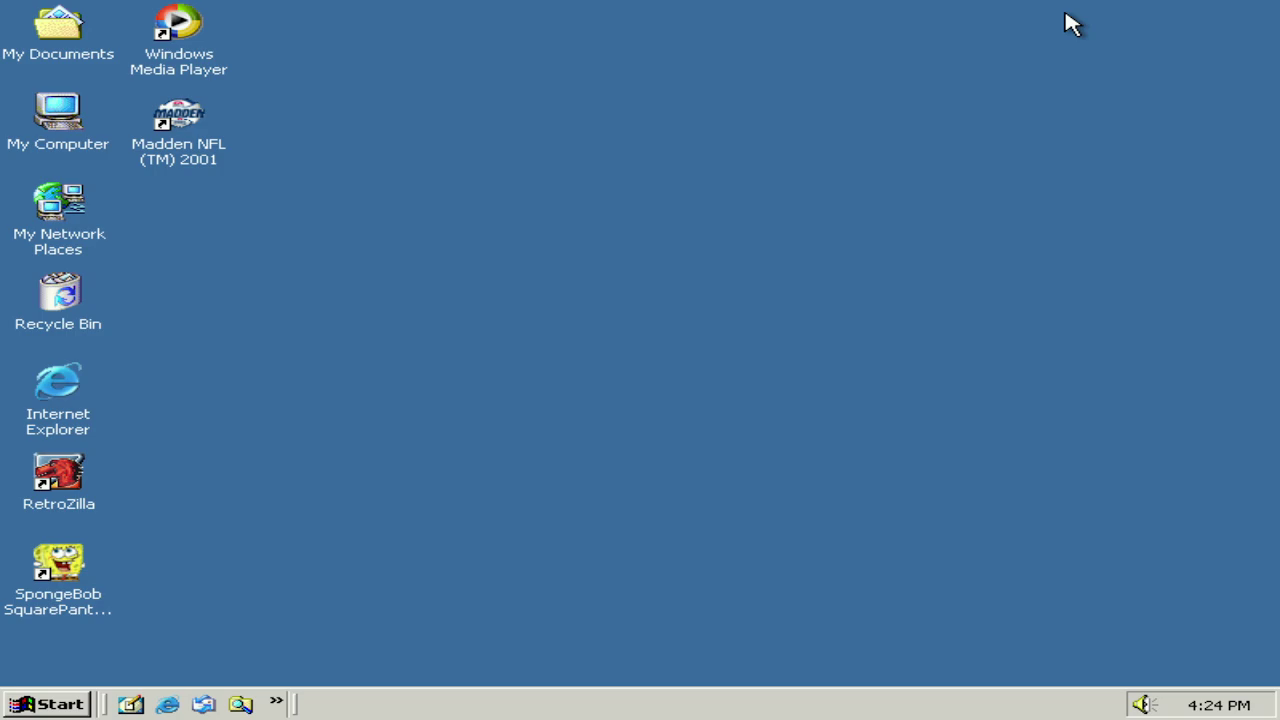
- Exit fullscreen, release the mouse and pause the Windows 2000 VM to insert the Max Payne CD
key(ctrl+alt+Page_Down)
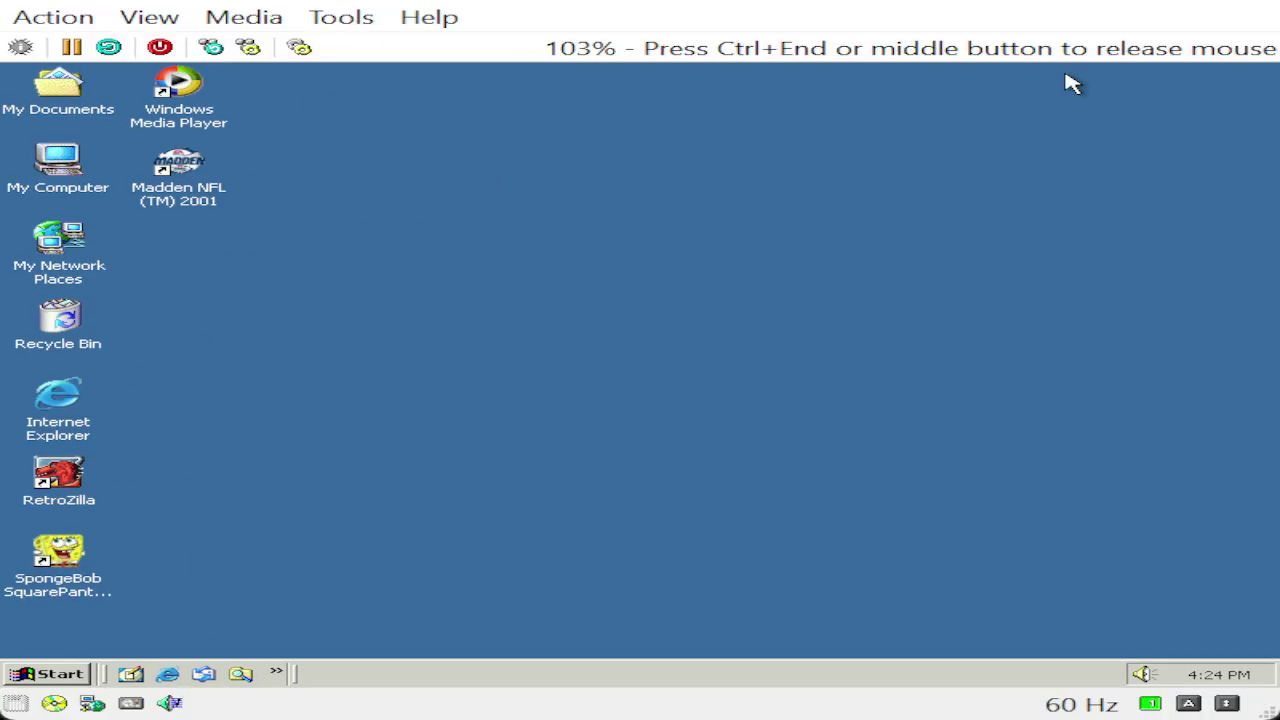
key(ctrl+End)
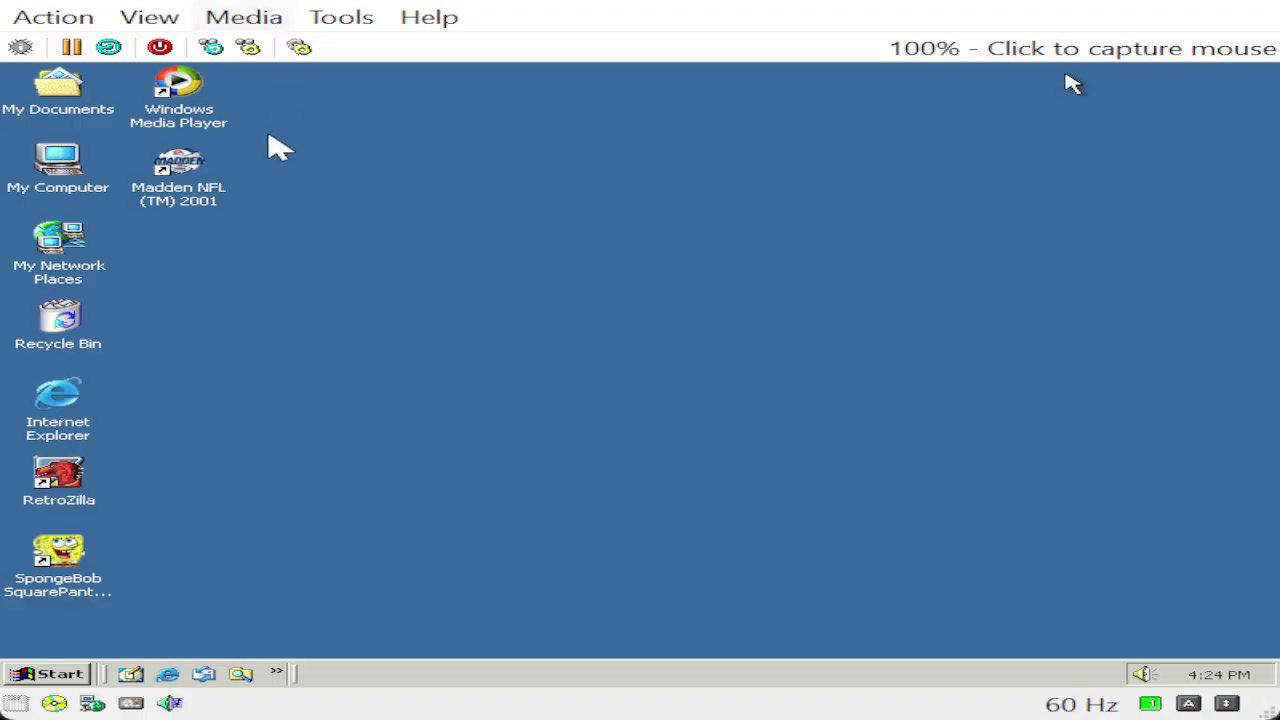
key(ctrl+alt+Page_Down)
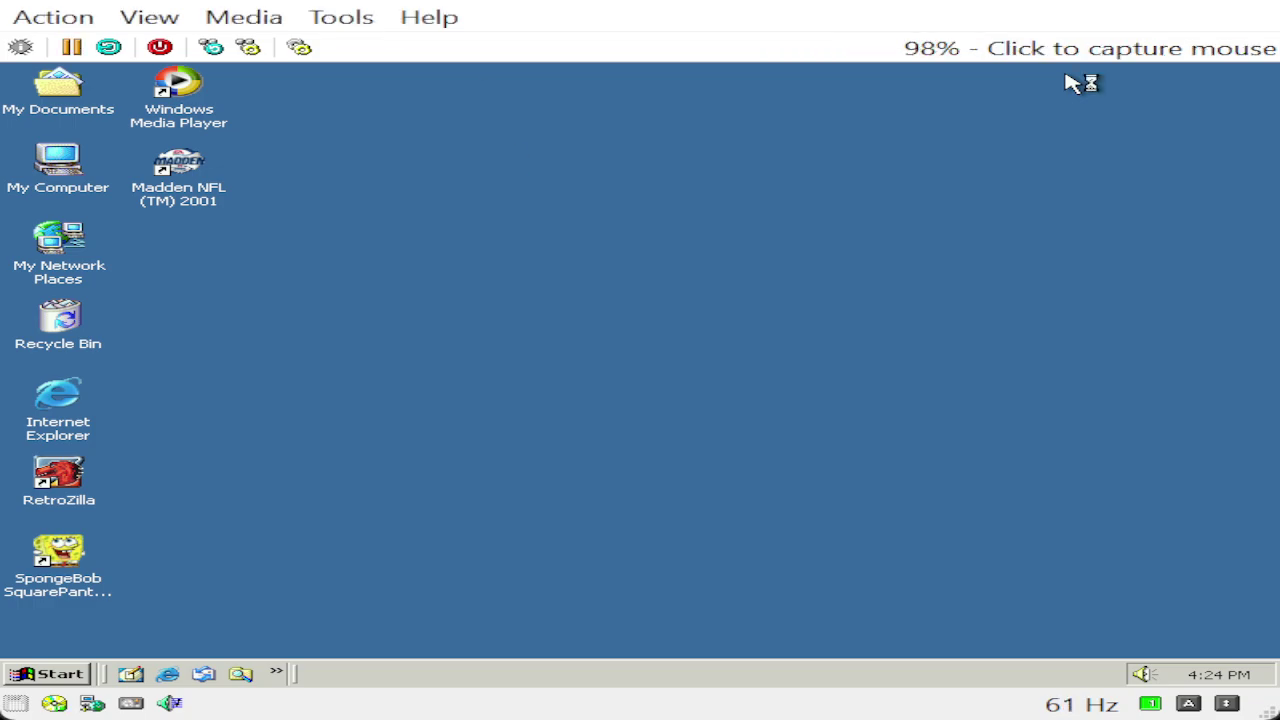
- Launch INSTALL MAX PAYNE, accept the license, and keep Full installation, default location and Max Payne folder
key(ctrl+alt+Page_Up)
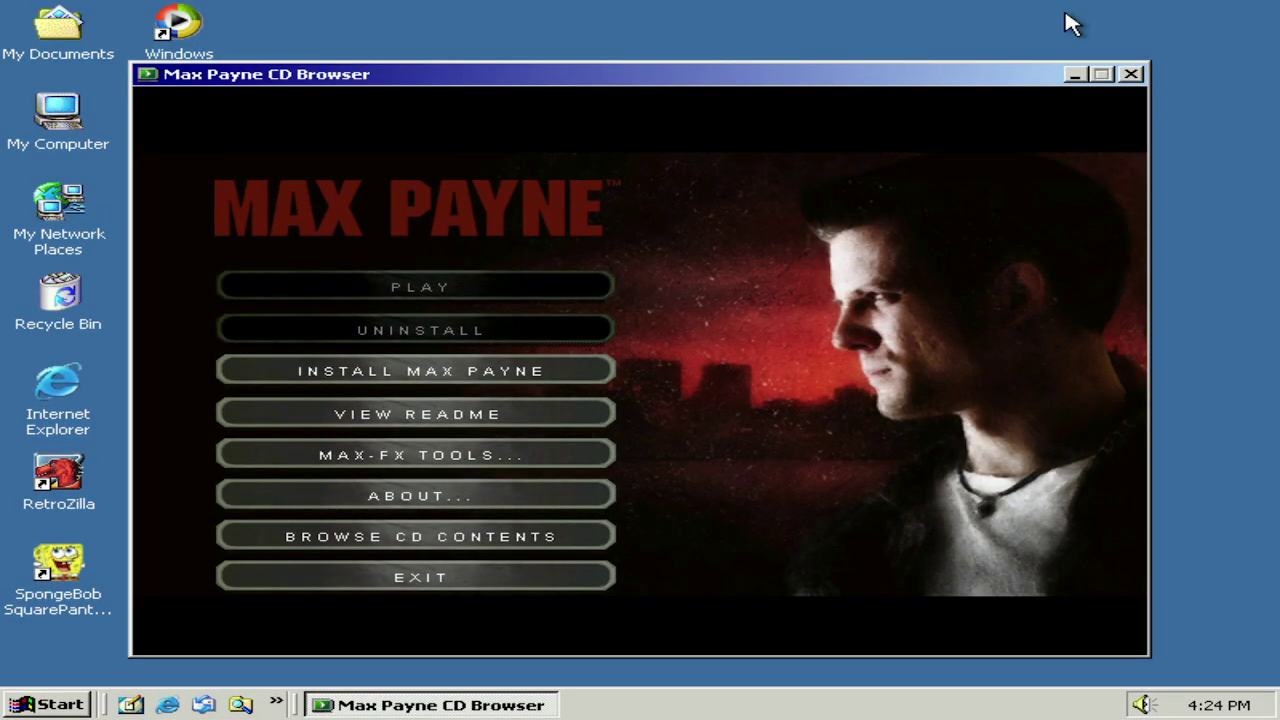
click(449, 374)
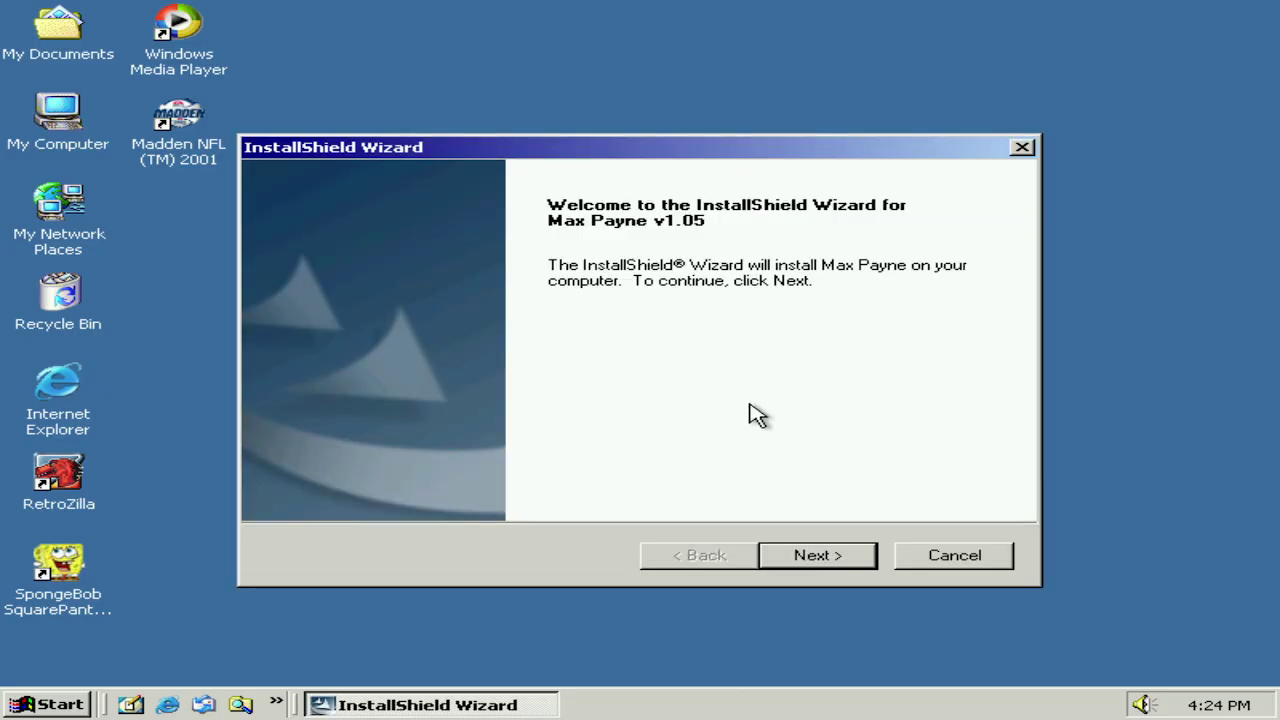
click(802, 556)
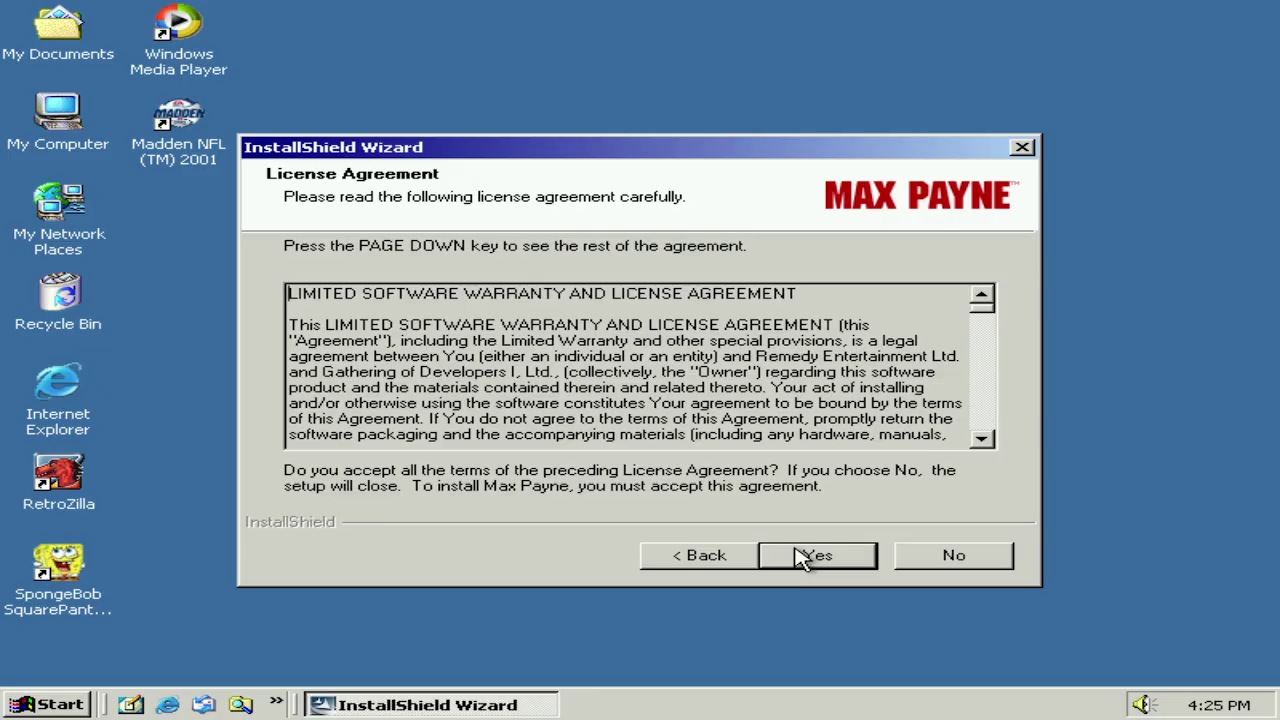
click(802, 558)
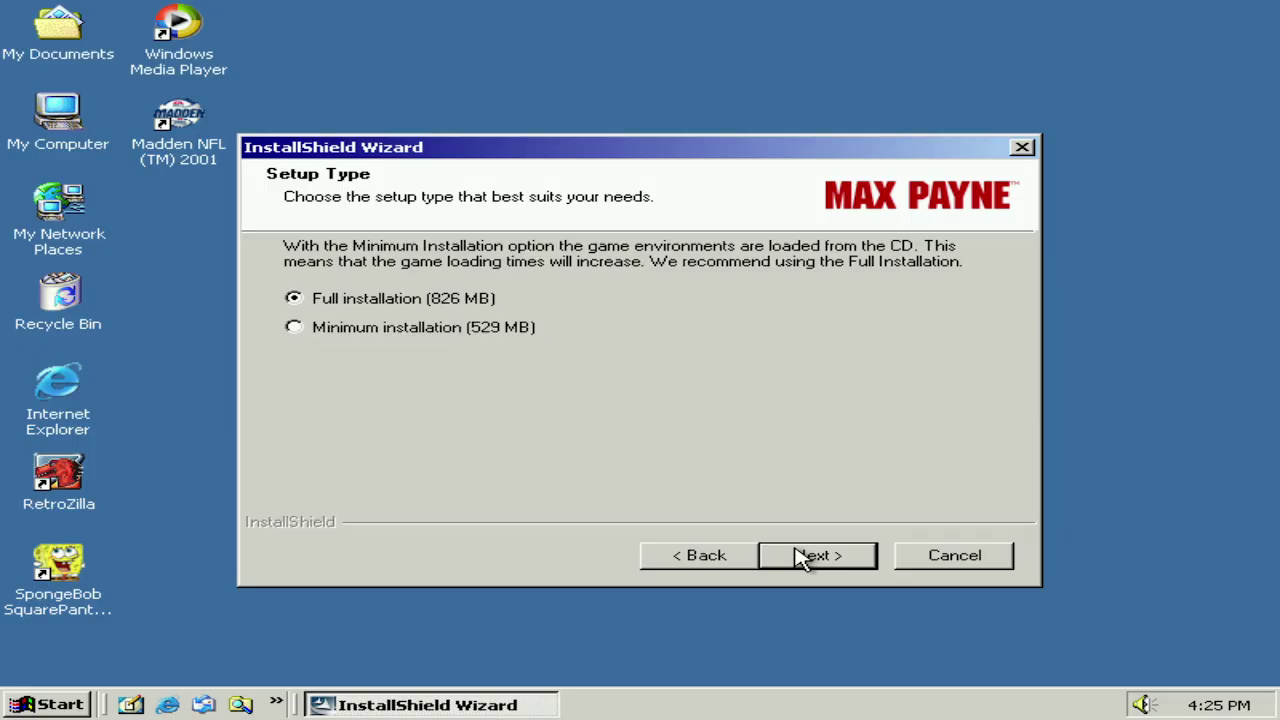
click(802, 556)
click(802, 556)
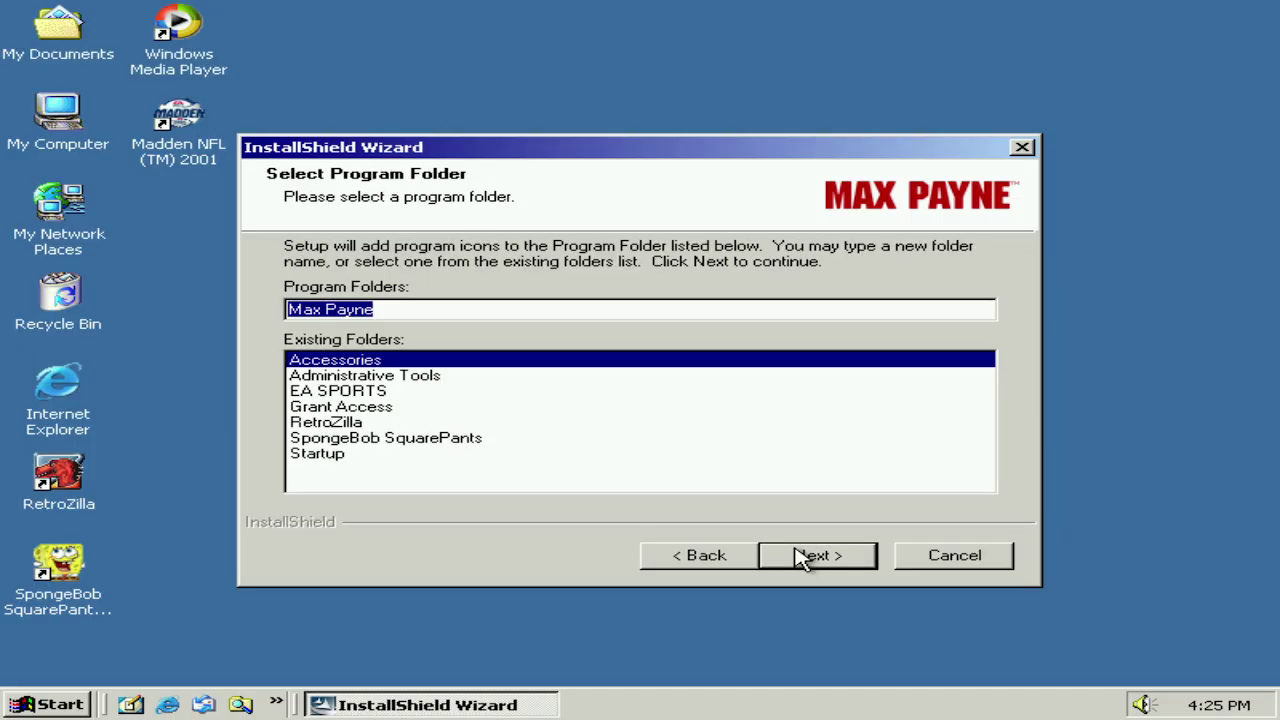
click(802, 556)
- Start copying the Max Payne files, empty the Recycle Bin meanwhile, and bring the installer back to front
click(816, 556)
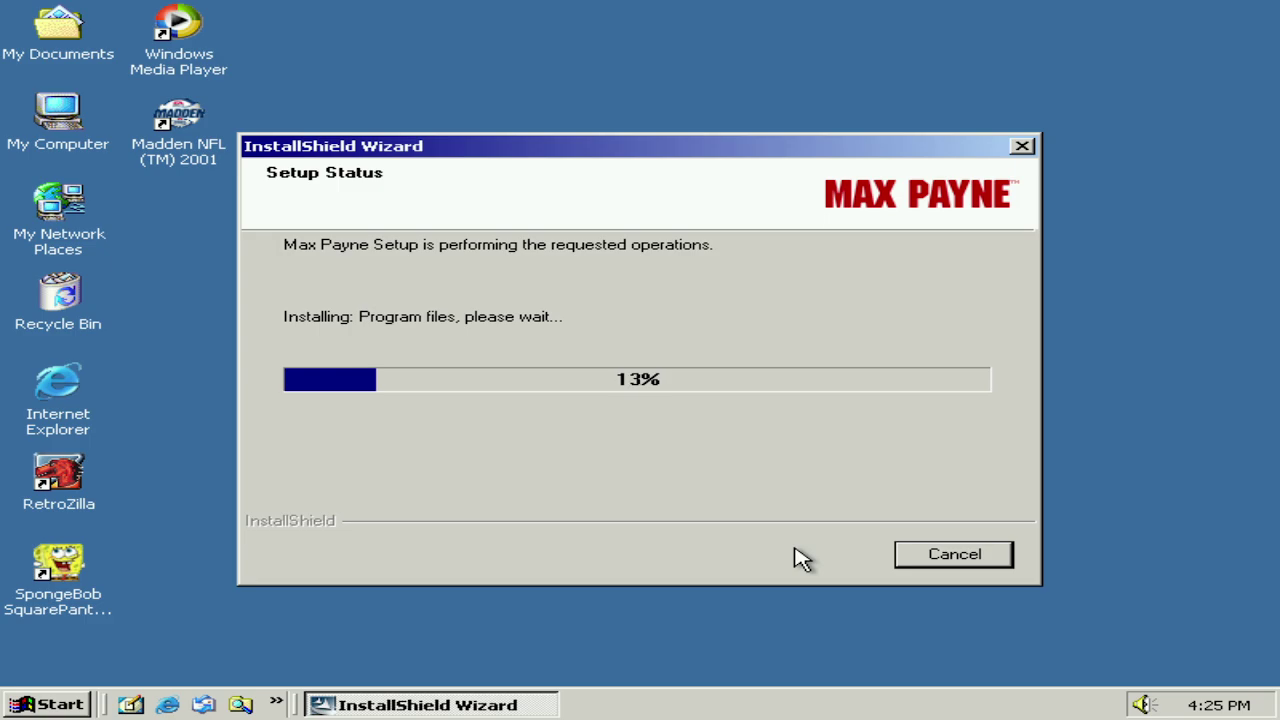
right_click(66, 314)
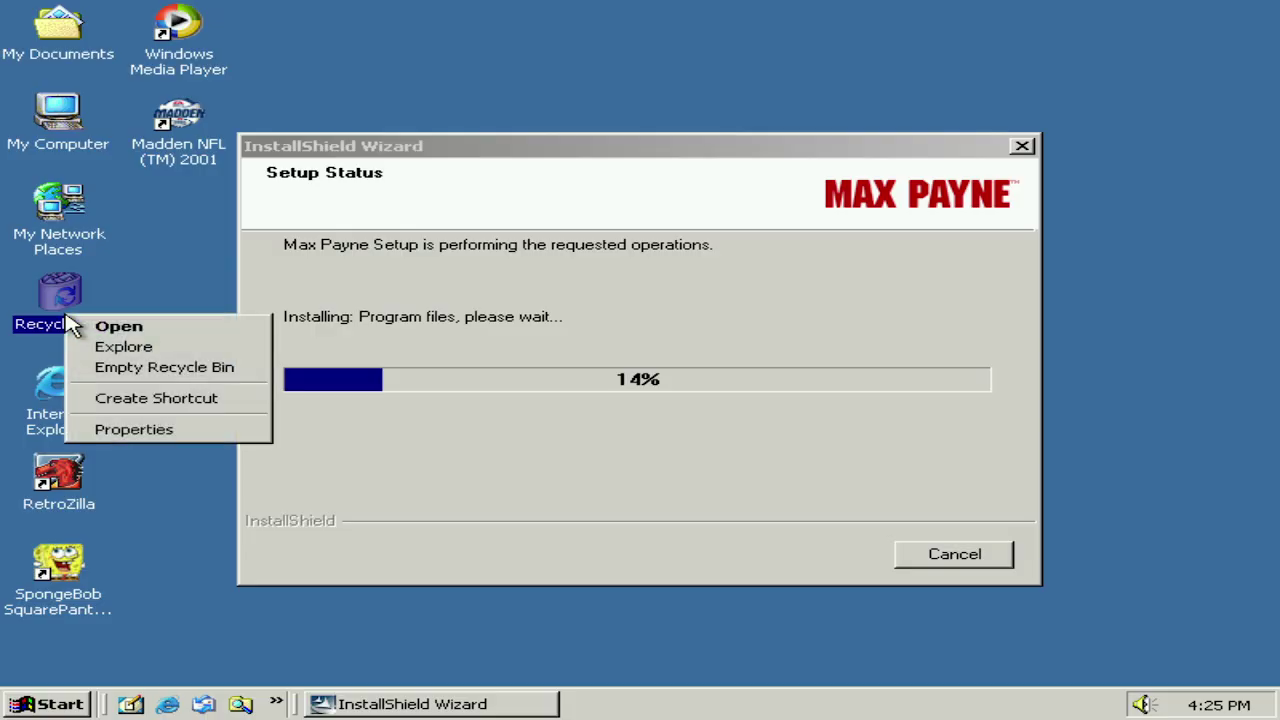
click(203, 381)
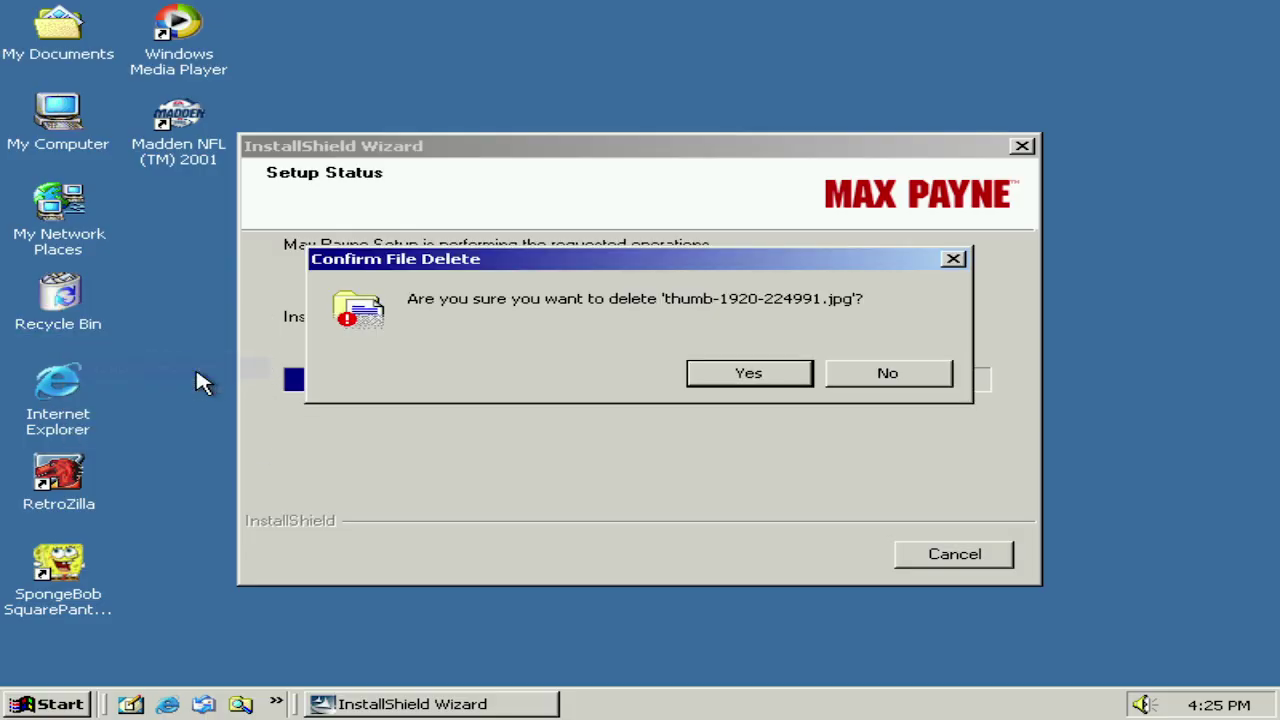
click(748, 373)
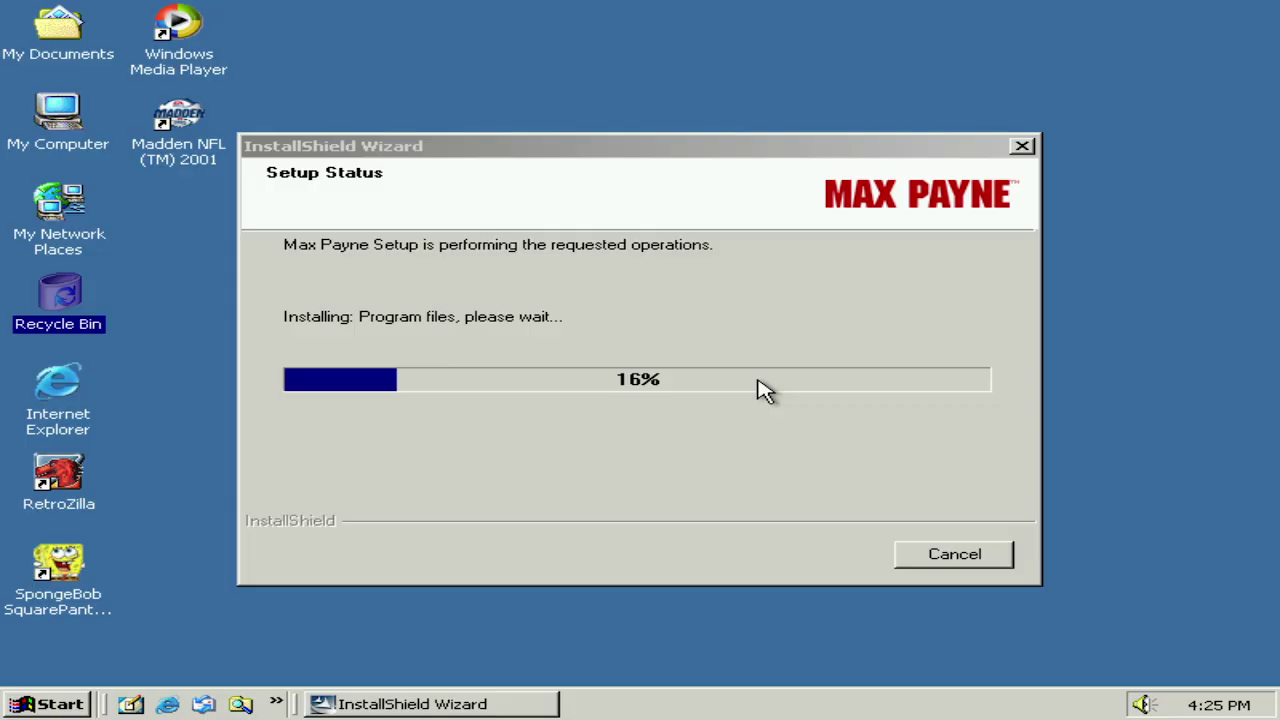
click(1080, 365)
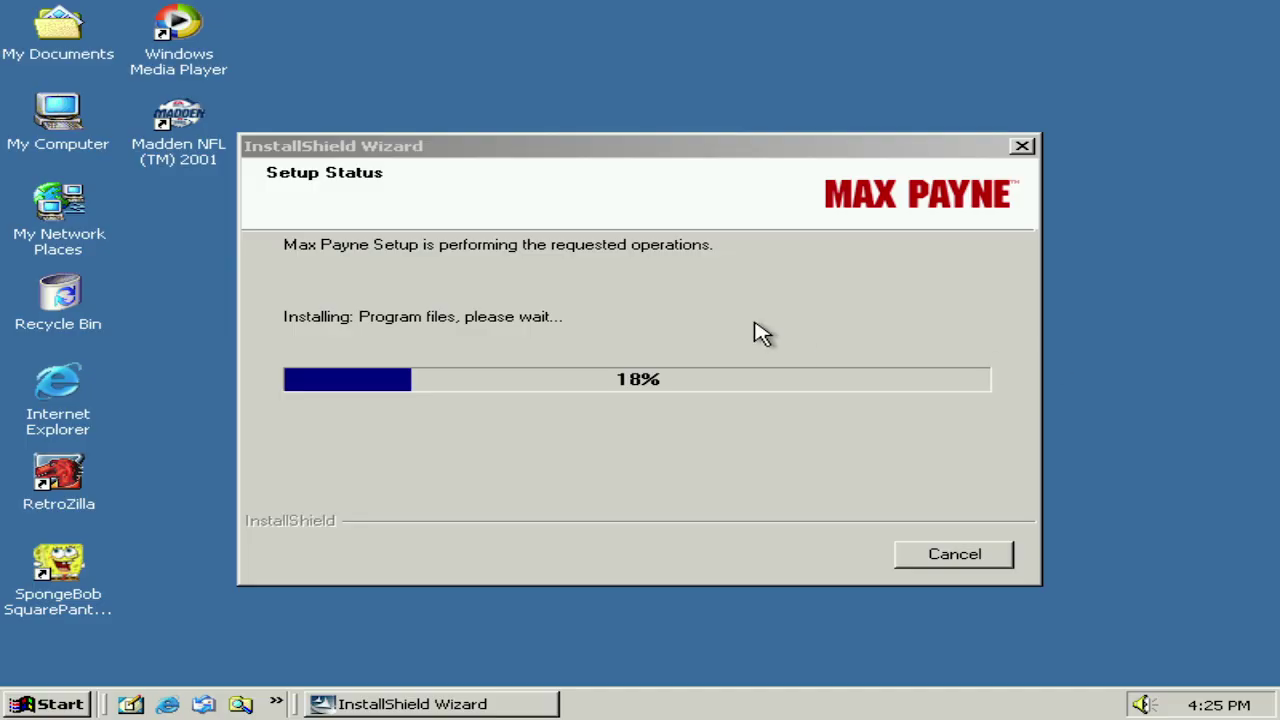
click(550, 215)
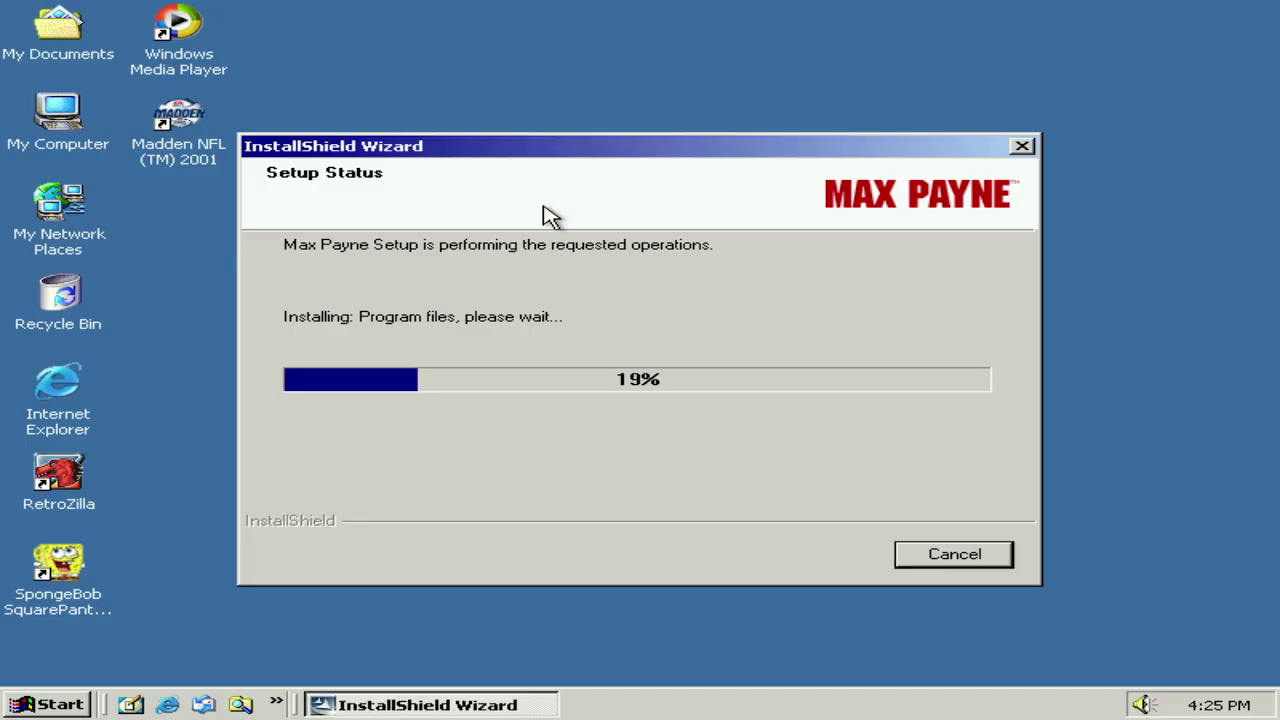
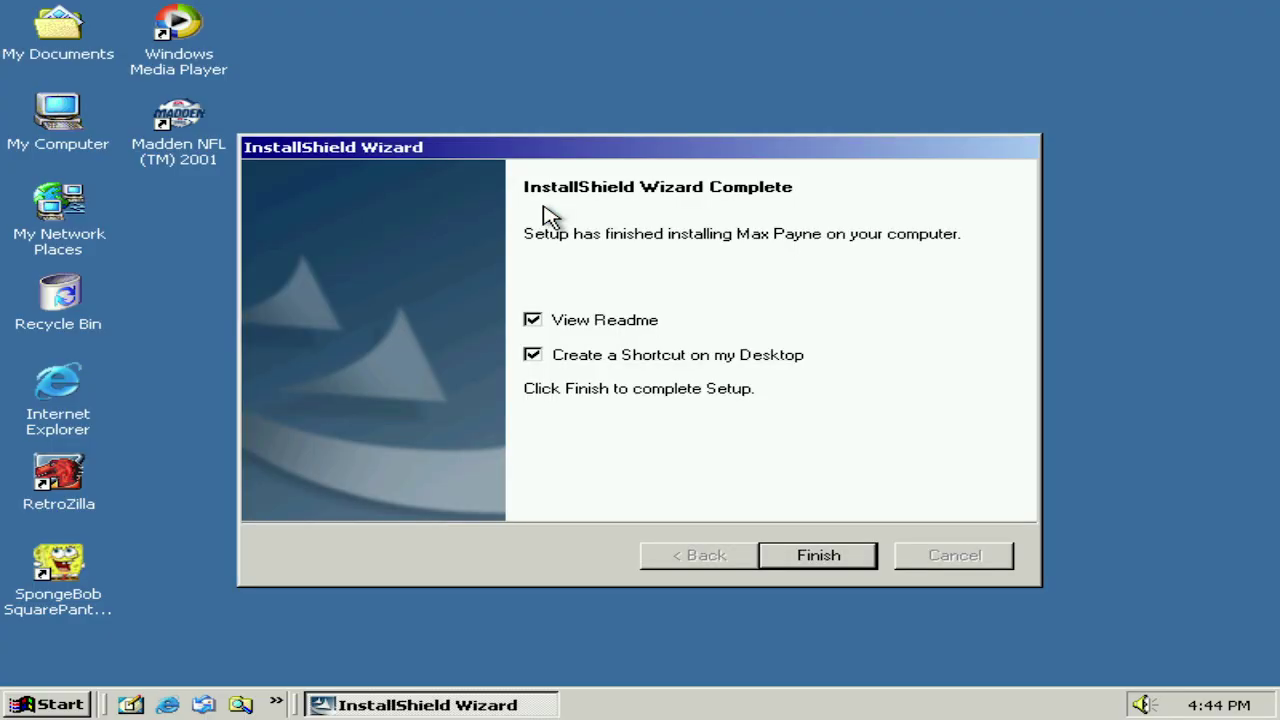
- Finish Max Payne setup without the readme, launch it via PLAY, and dismiss the debugger error
click(531, 319)
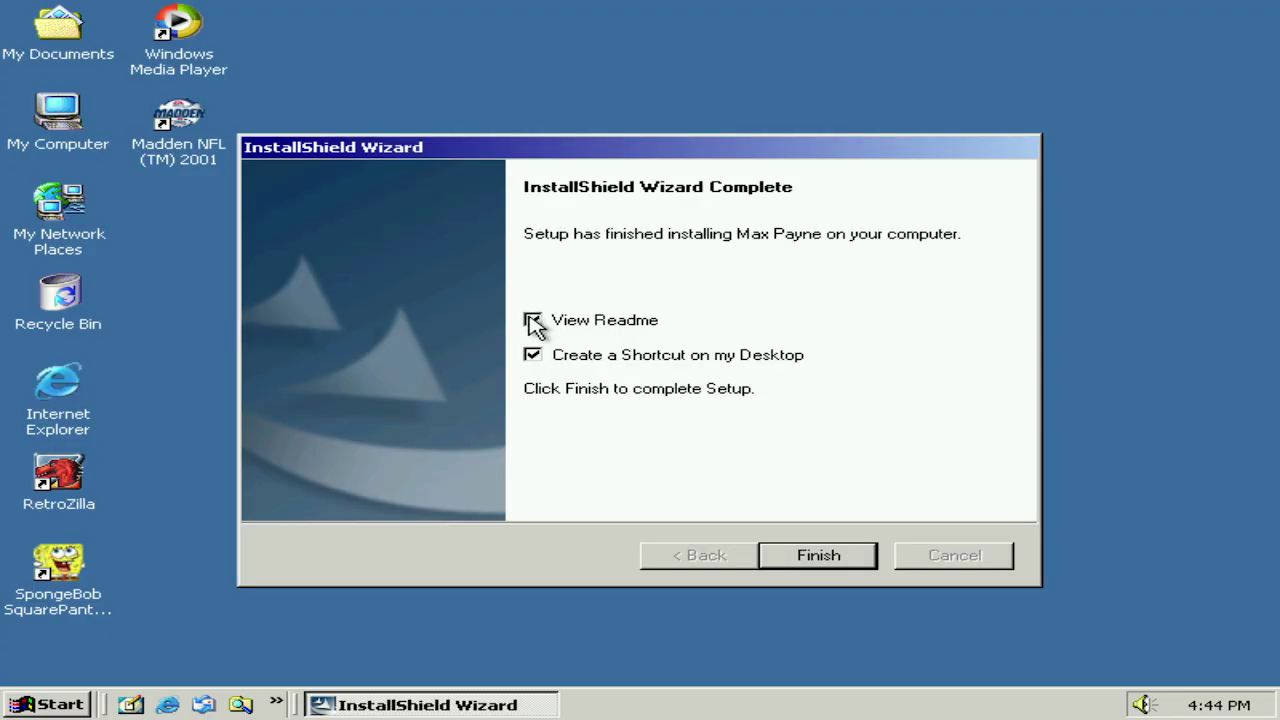
click(808, 564)
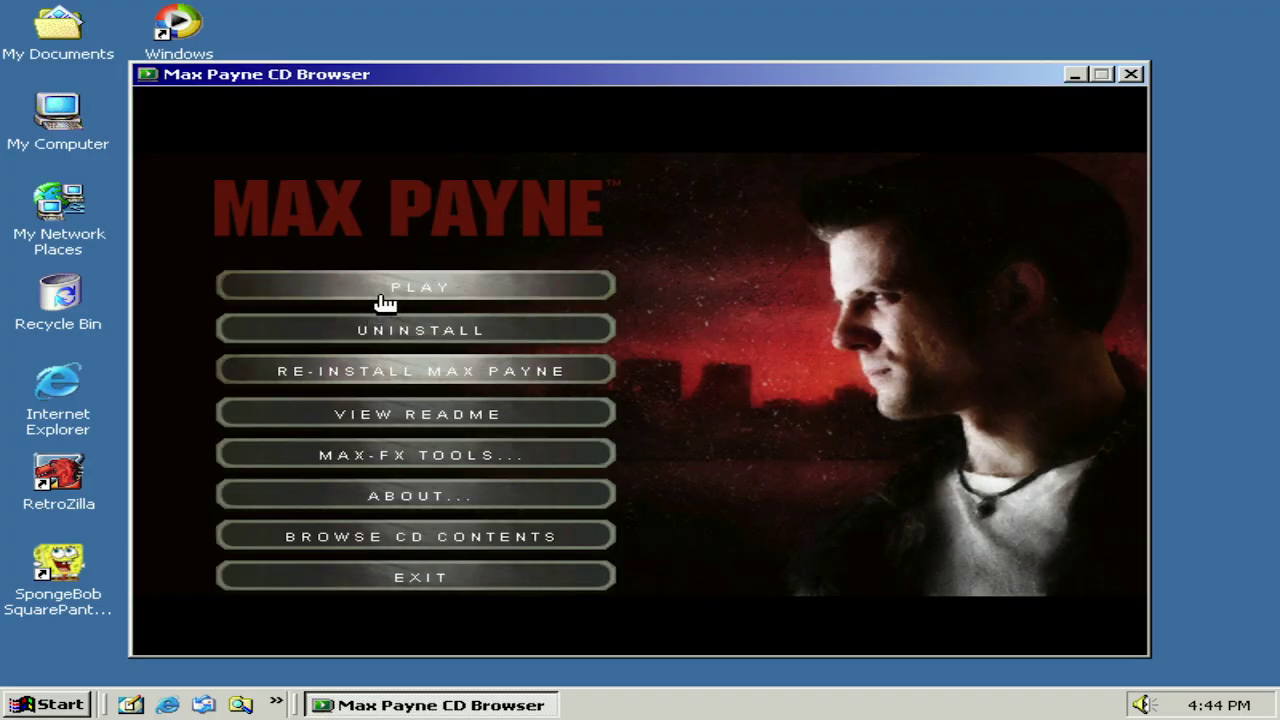
click(385, 290)
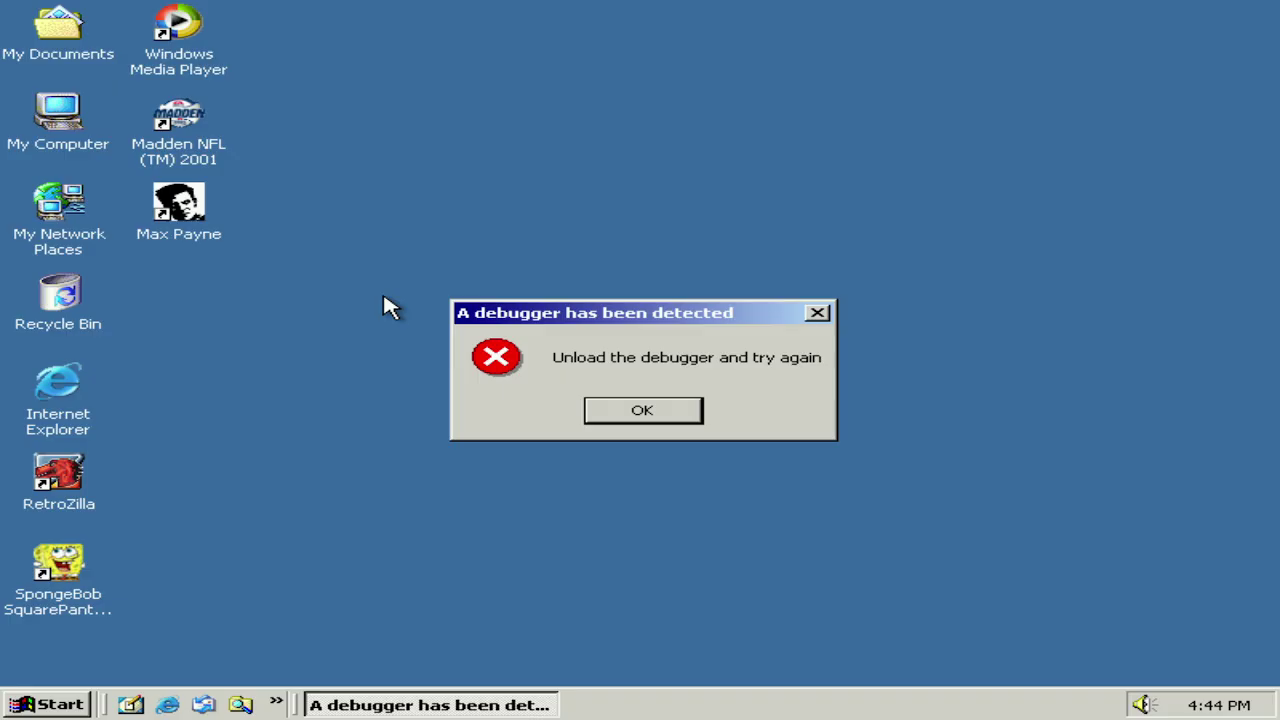
click(625, 412)
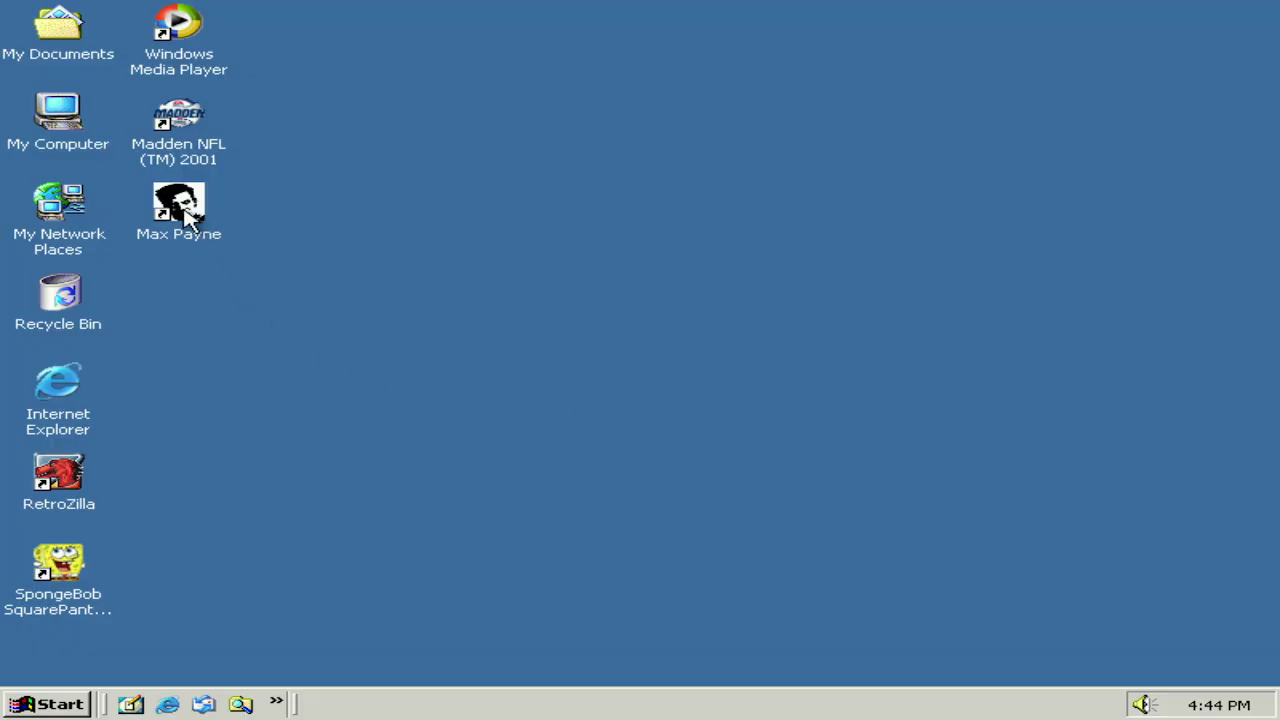
double_click(52, 118)
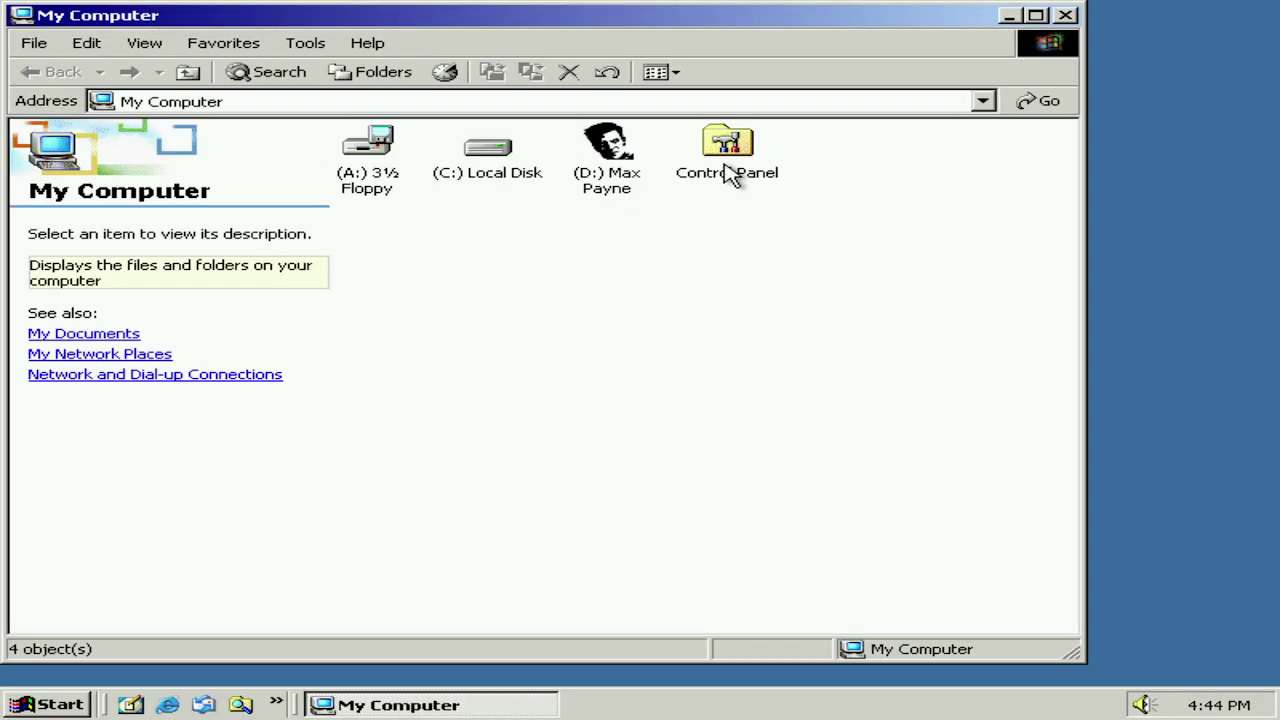
right_click(592, 170)
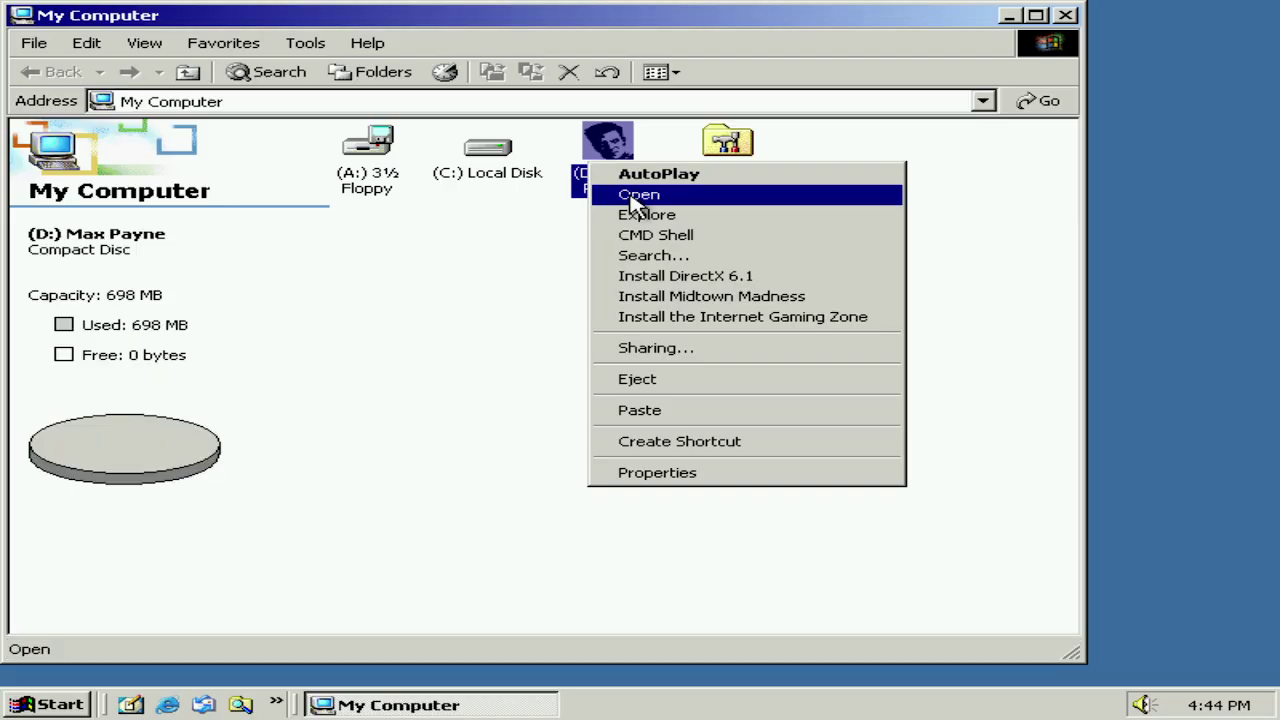
click(633, 196)
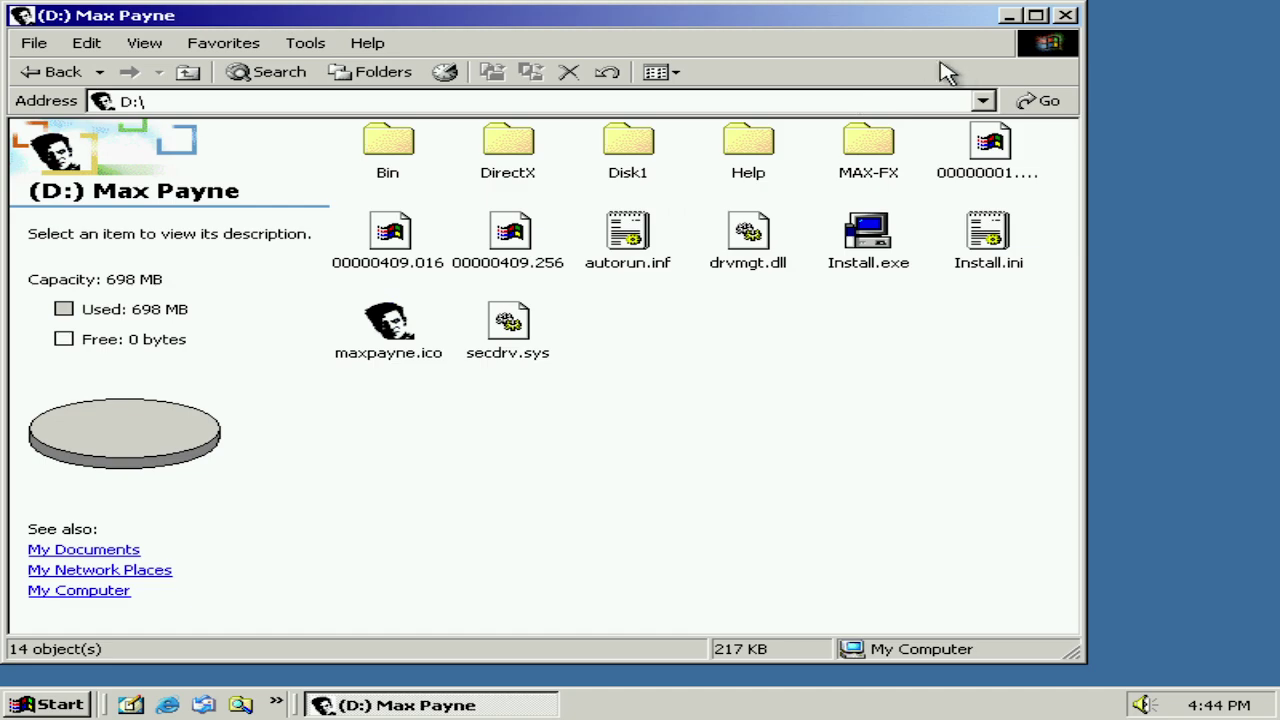
click(1066, 15)
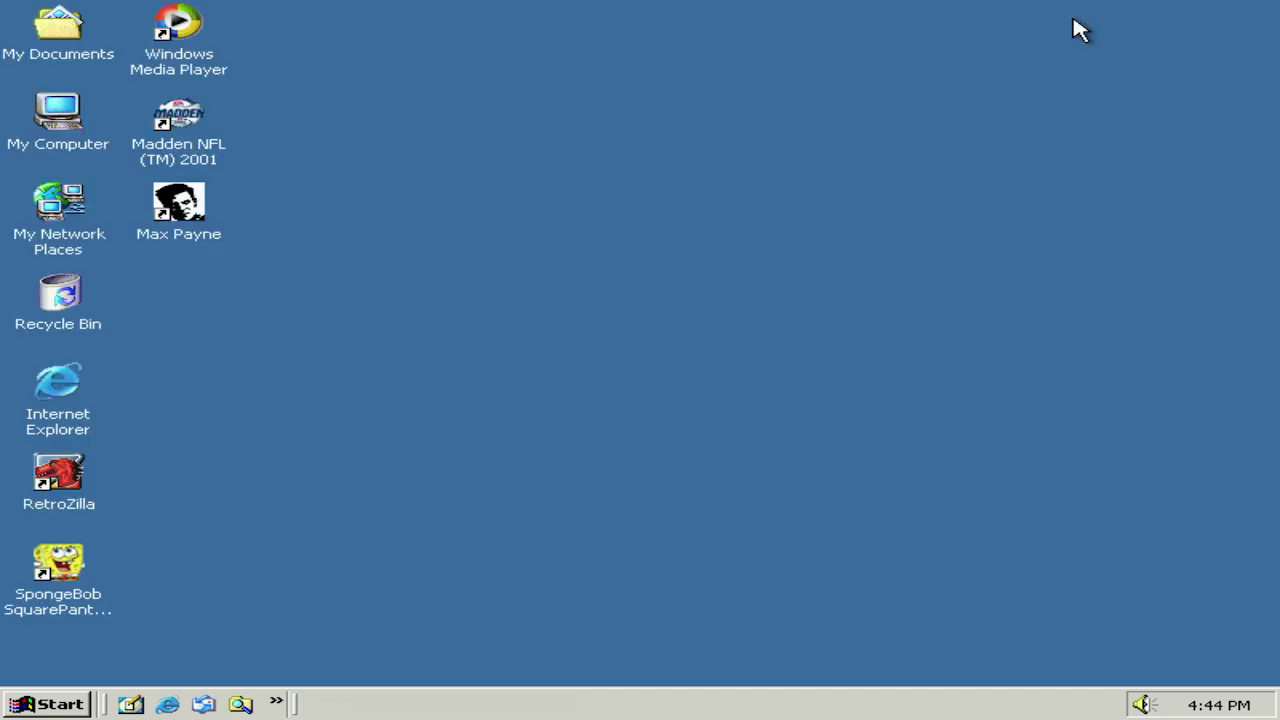
double_click(177, 222)
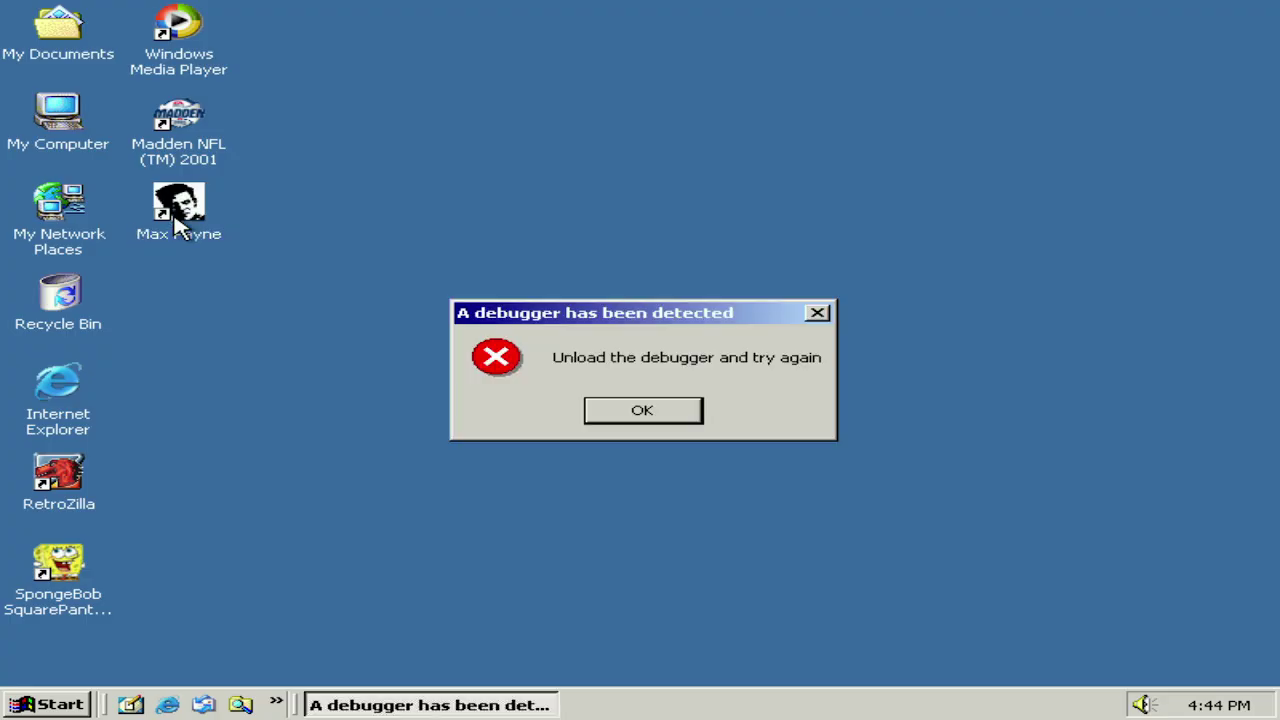
click(662, 414)
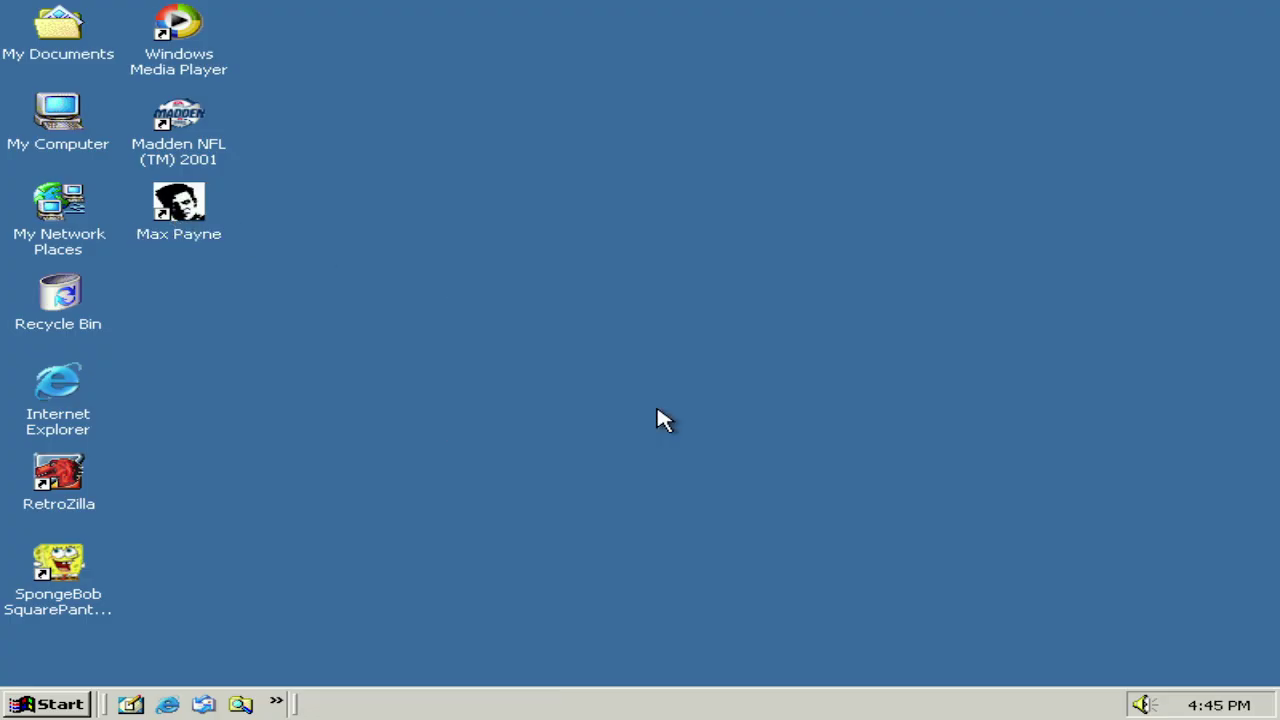
- Load the Monster Truck Rumble CD image into the virtual CD drive and resume in fullscreen
key(ctrl+alt+Page_Down)
key(ctrl+End)
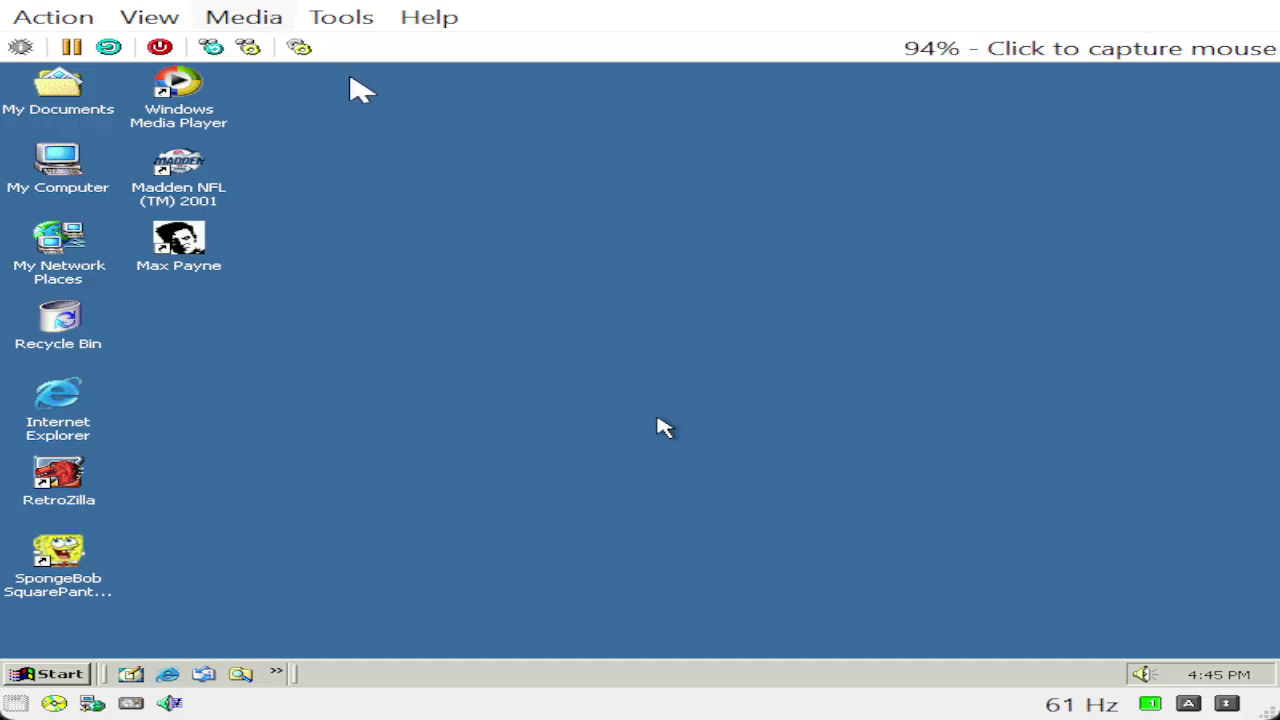
click(241, 127)
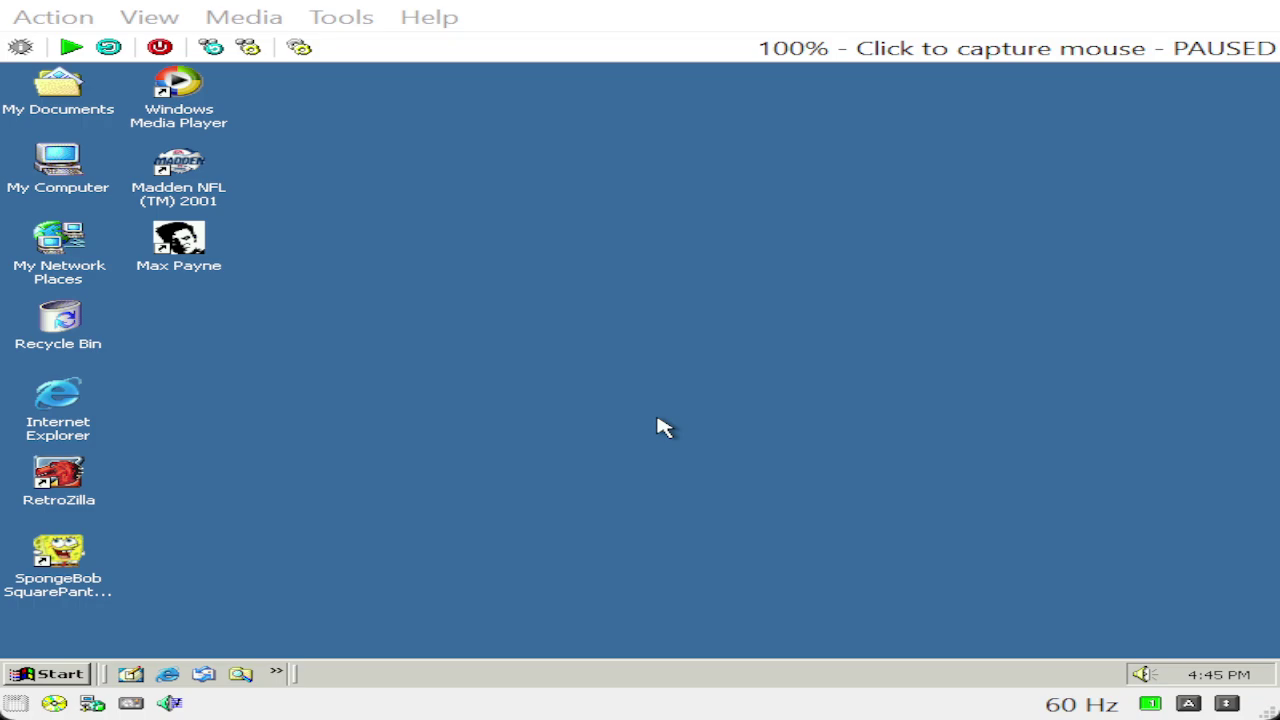
key(alt+Tab)
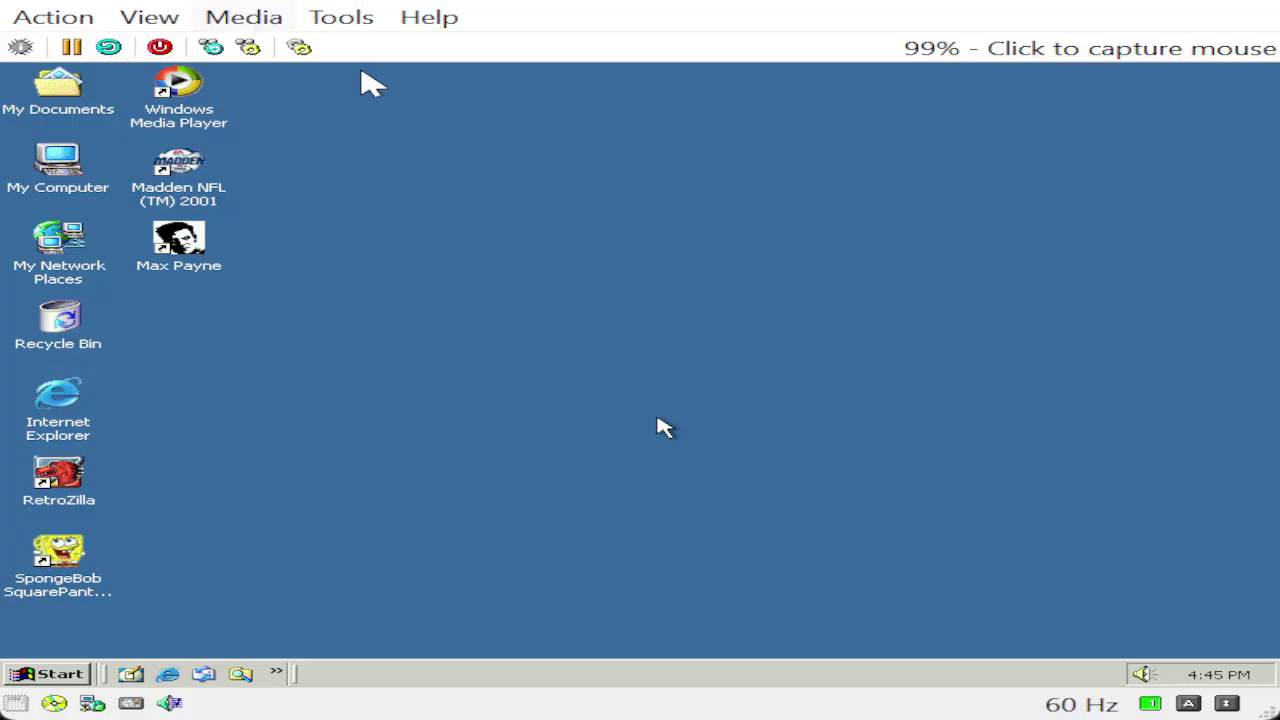
click(245, 134)
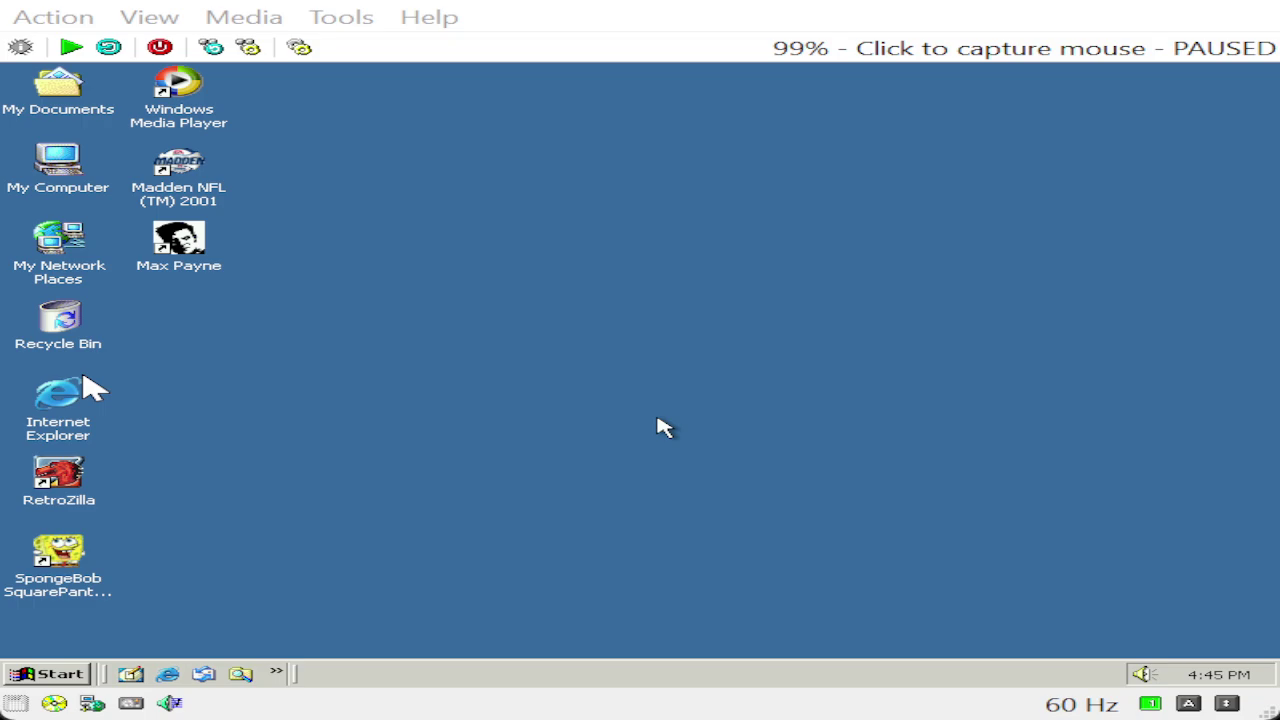
key(alt+Tab)
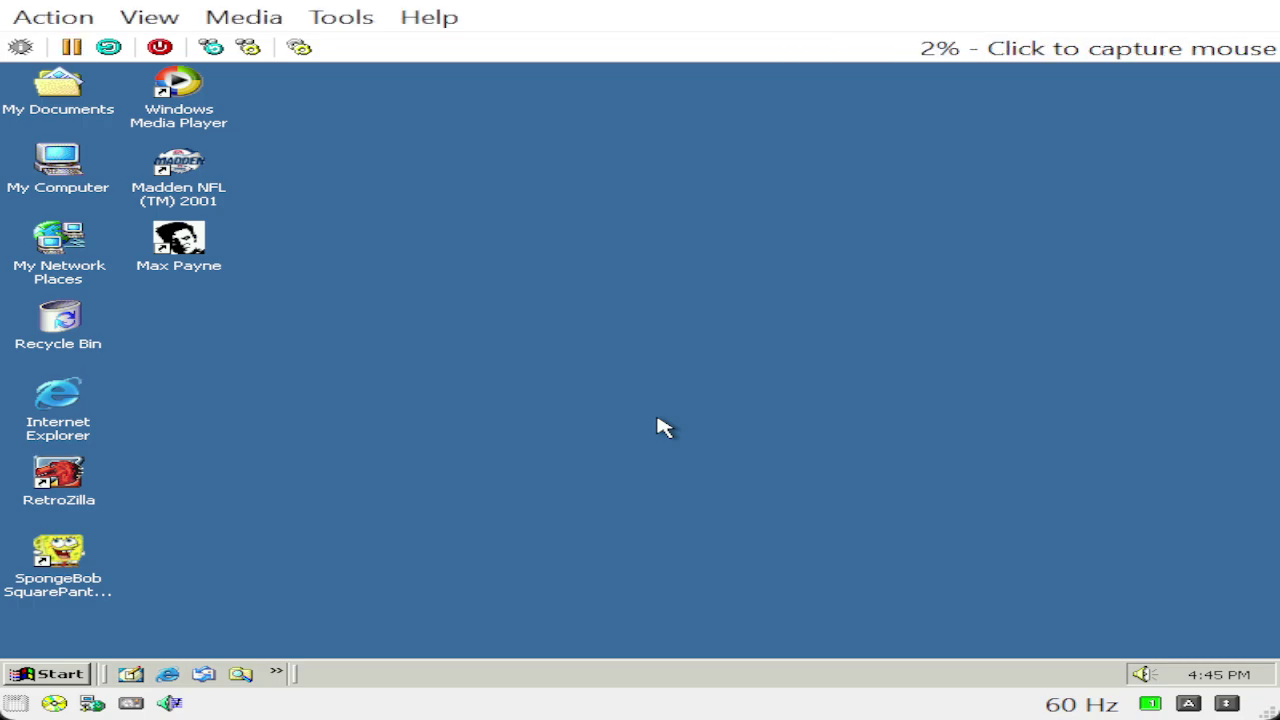
key(ctrl+alt+Page_Up)
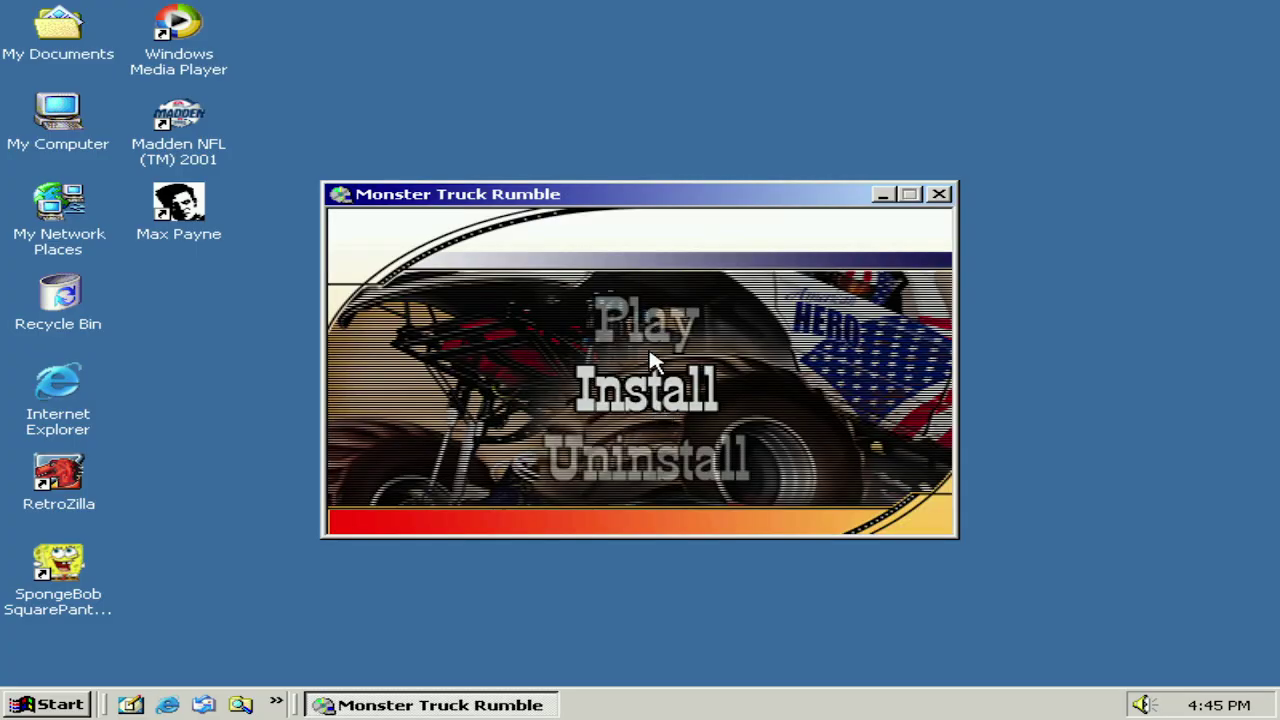
- Install Monster Truck Rumble to the default folder, agreeing to set up DirectX 8 afterwards
click(648, 387)
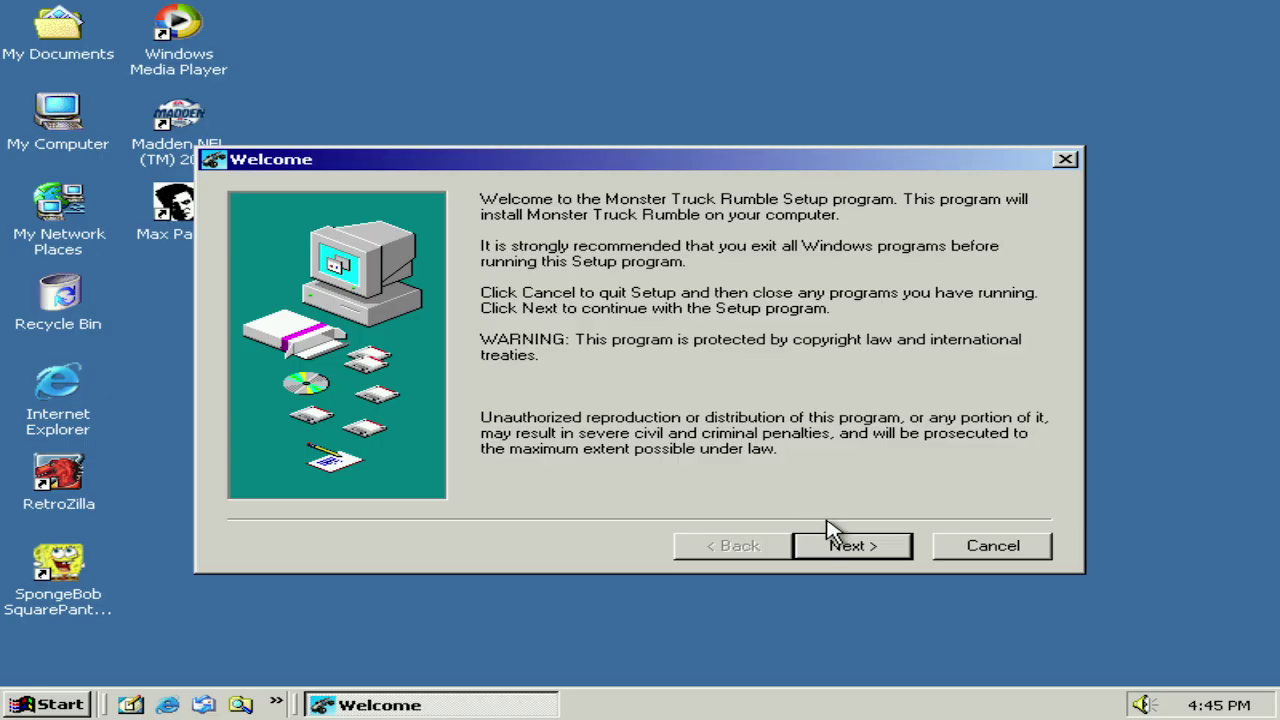
click(834, 546)
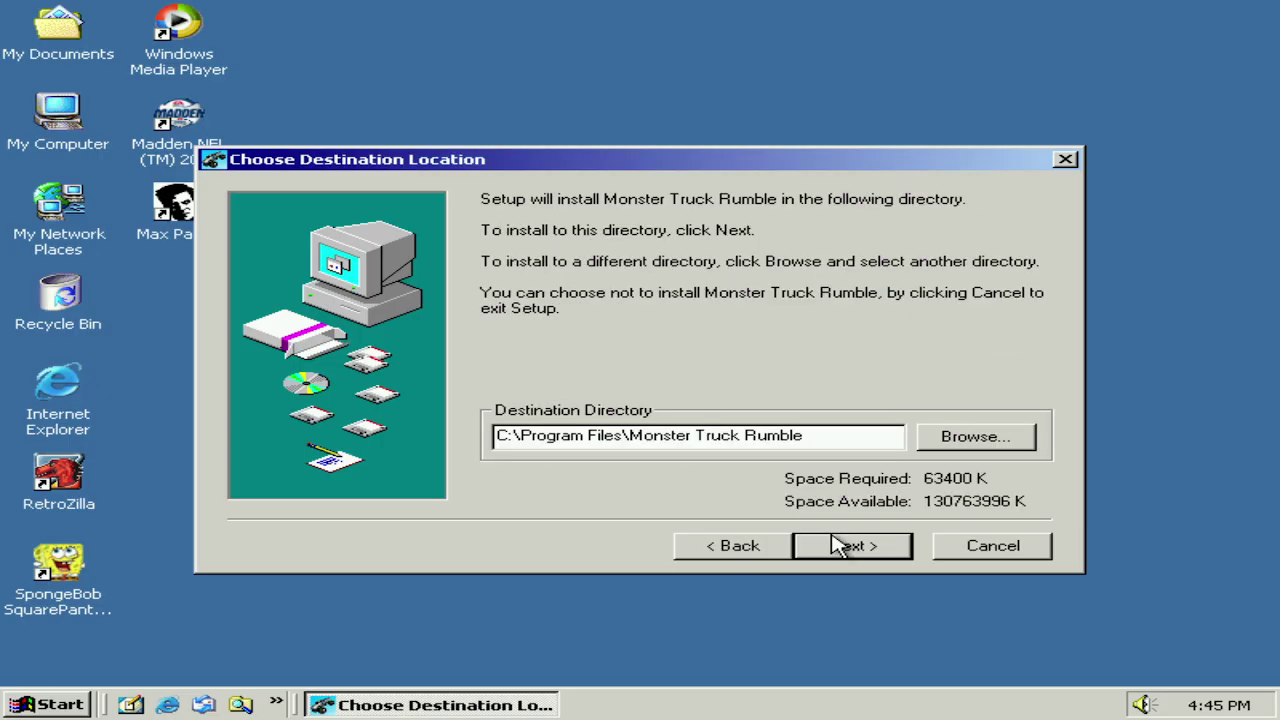
click(838, 546)
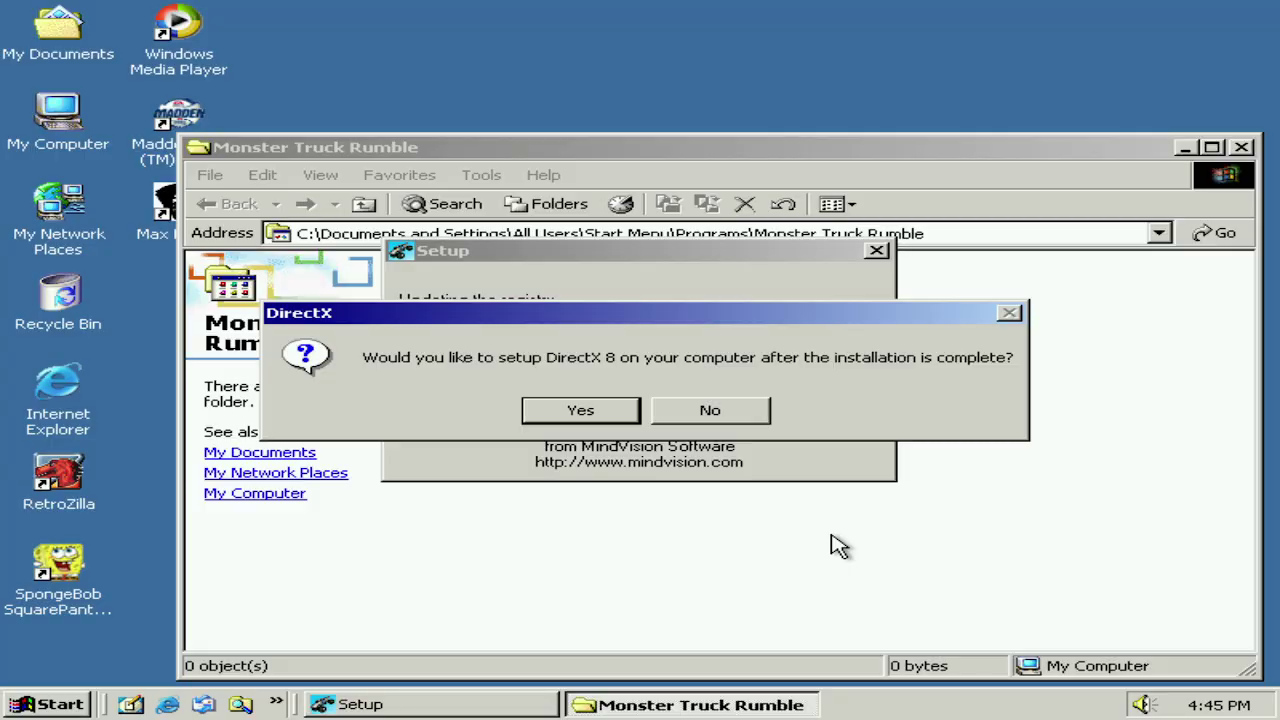
click(580, 412)
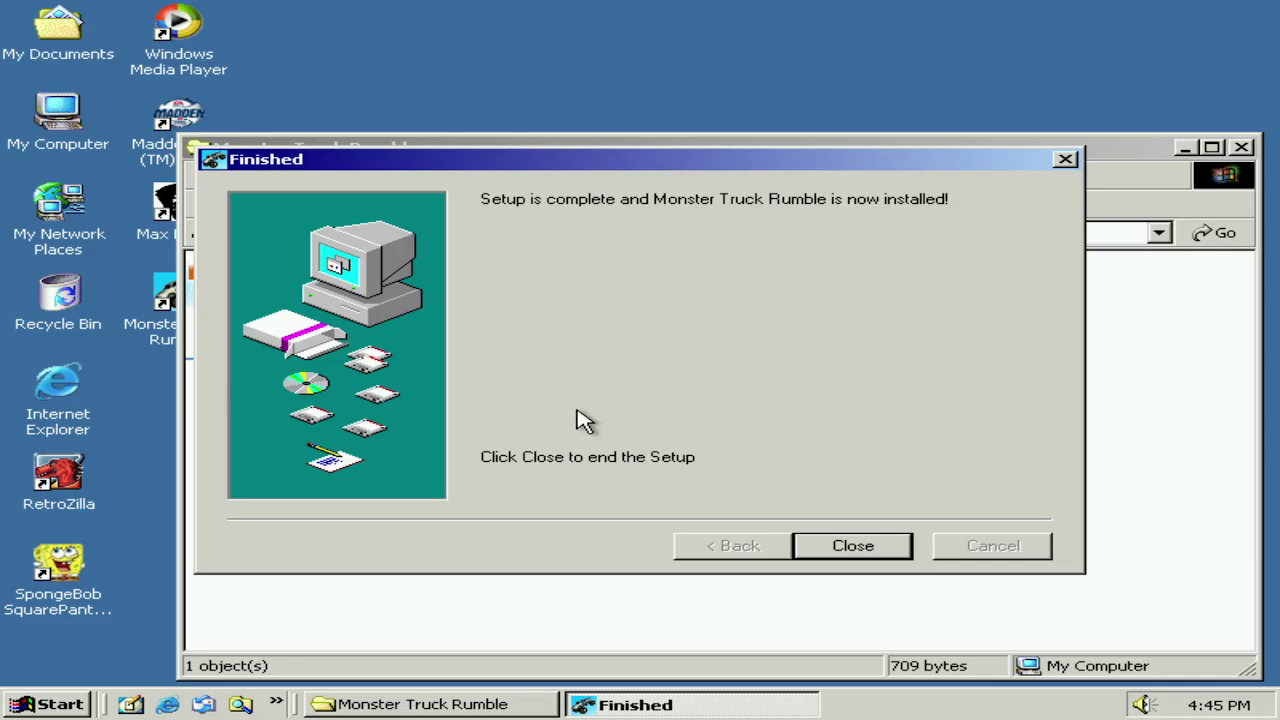
click(829, 553)
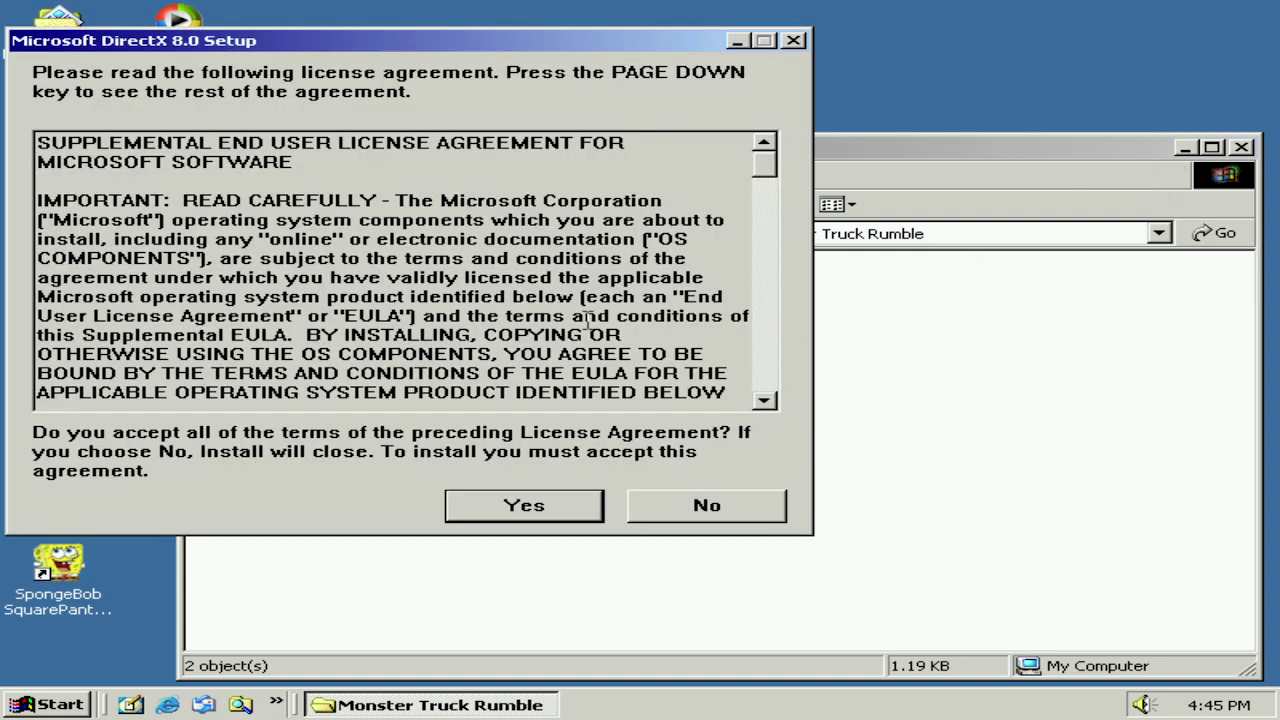
- Accept the DirectX license, install DirectX, and close the Monster Truck Rumble folder
click(545, 512)
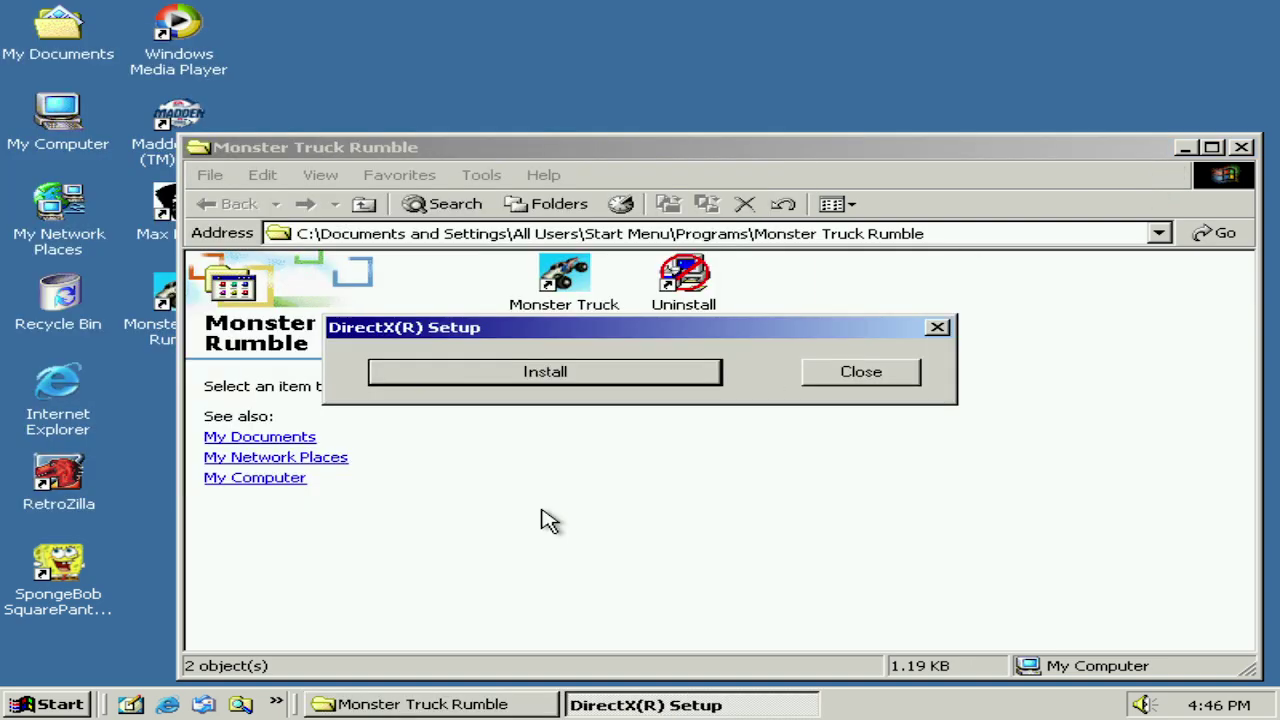
click(553, 371)
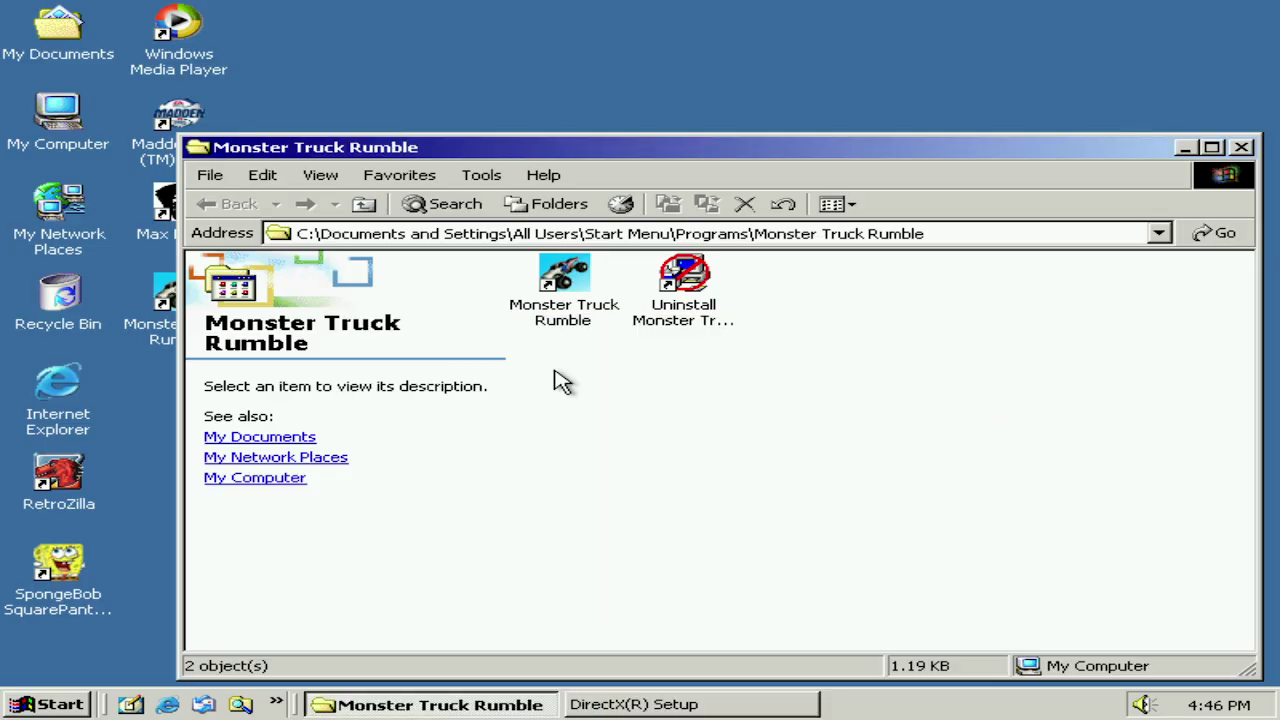
click(640, 411)
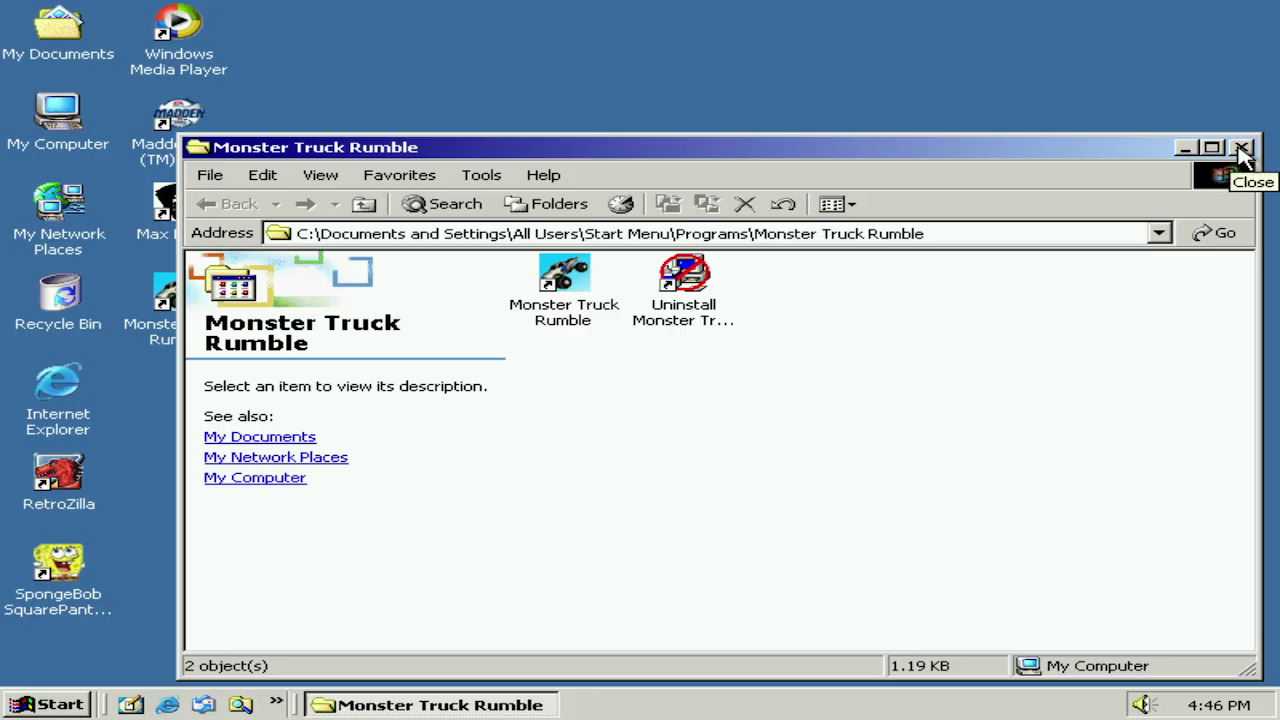
click(1241, 148)
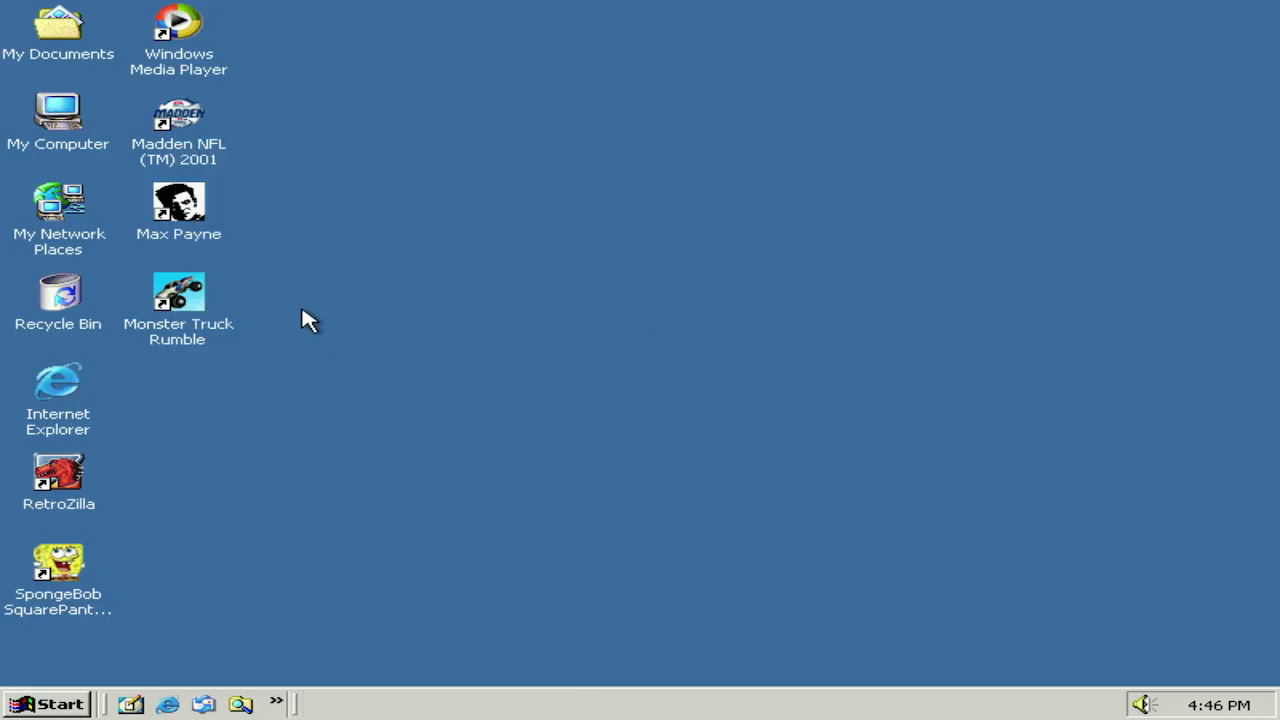
- Launch Monster Truck Rumble and reach driver selection, keeping the Player 1 driver
double_click(176, 312)
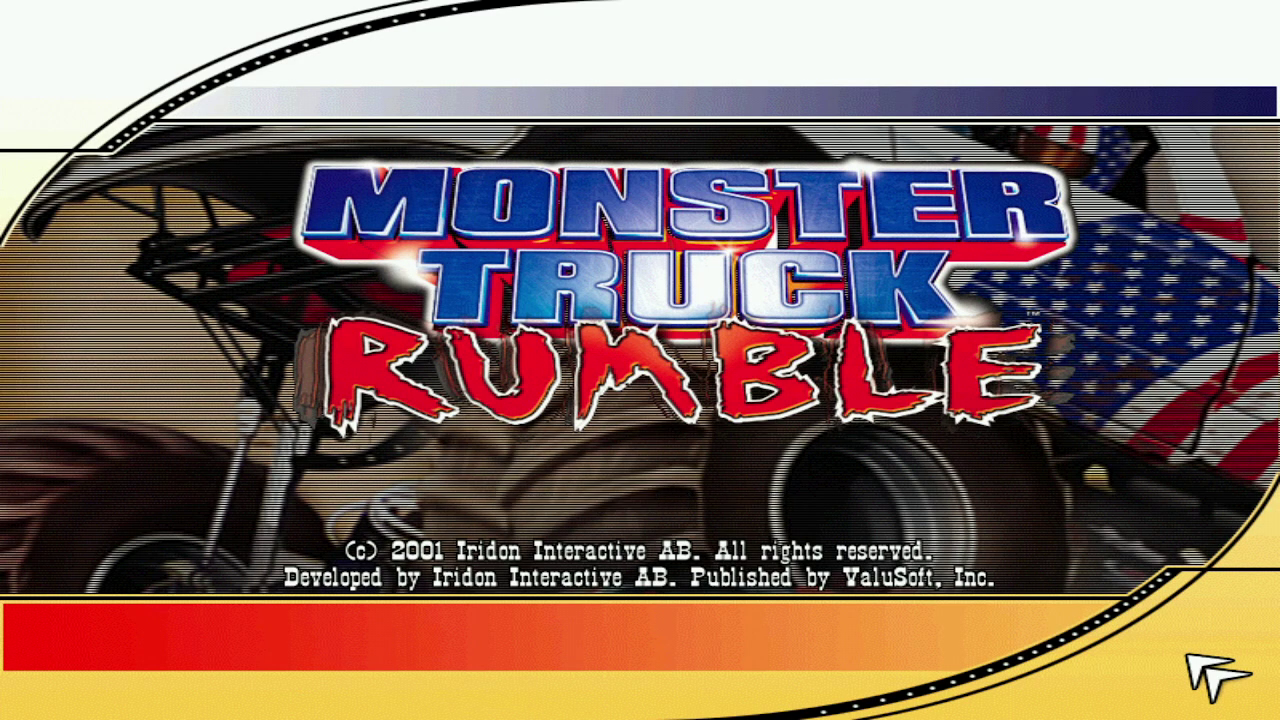
key(Return)
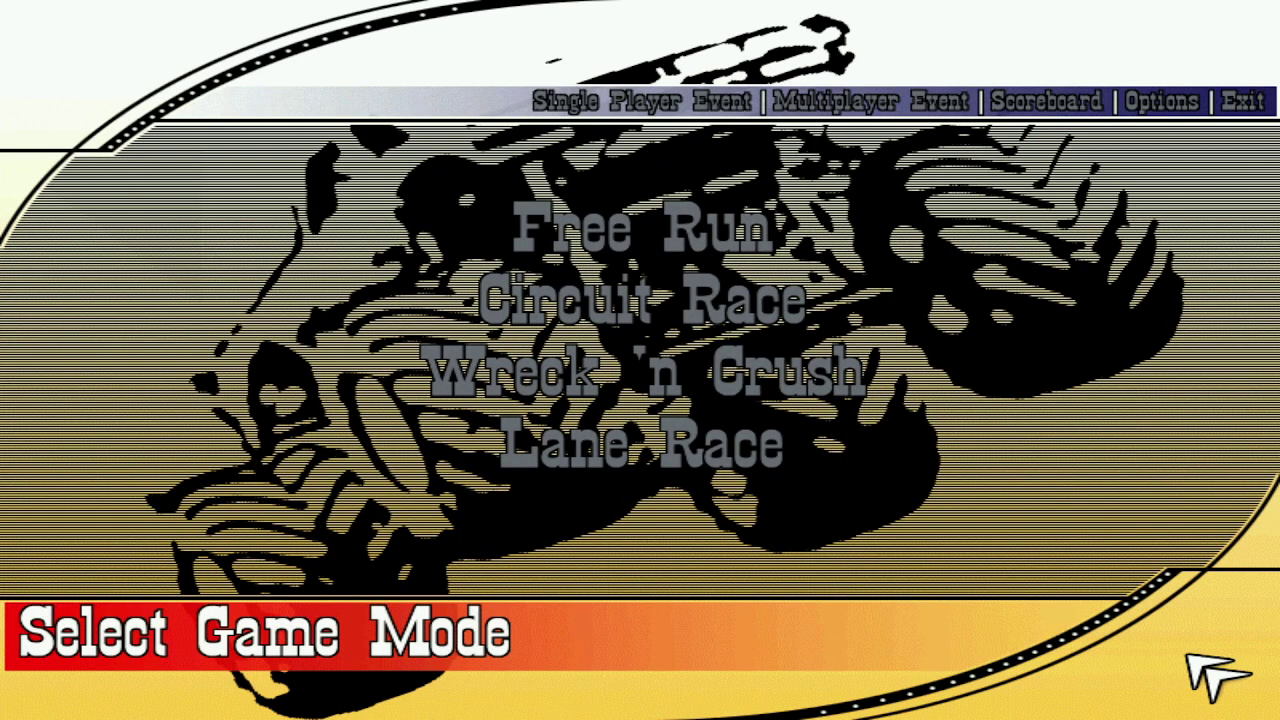
key(Return)
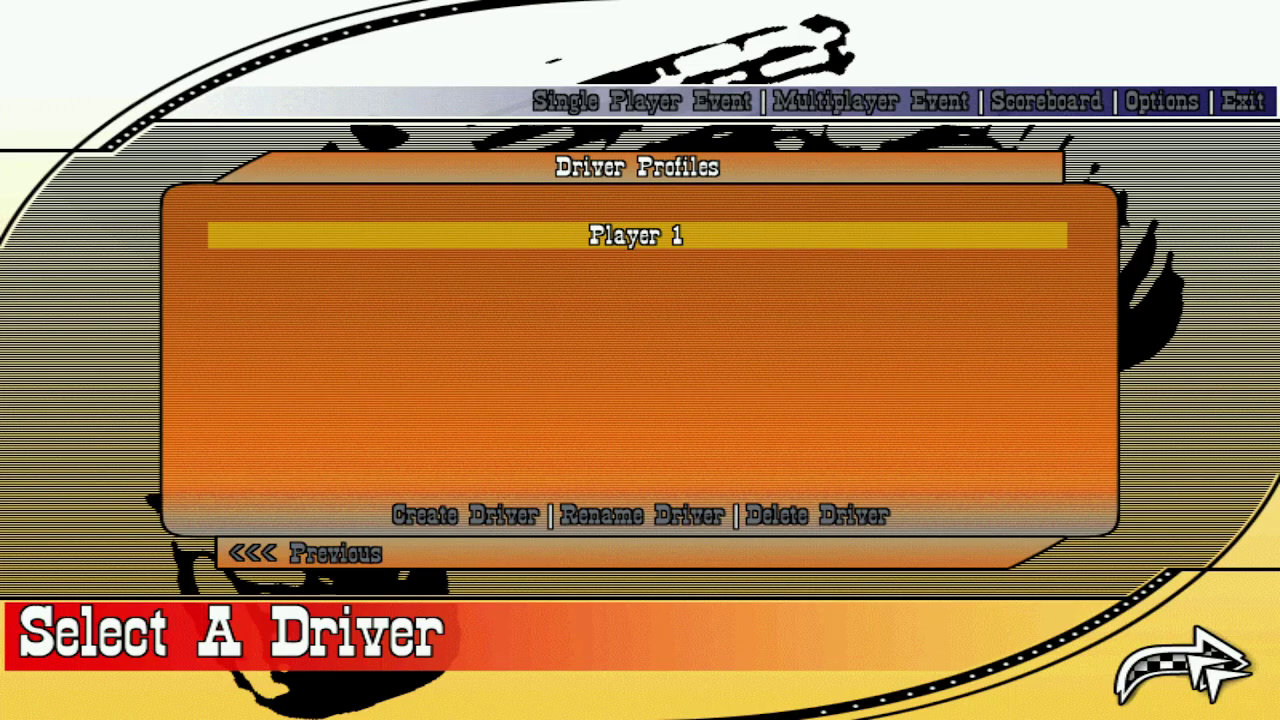
click(768, 517)
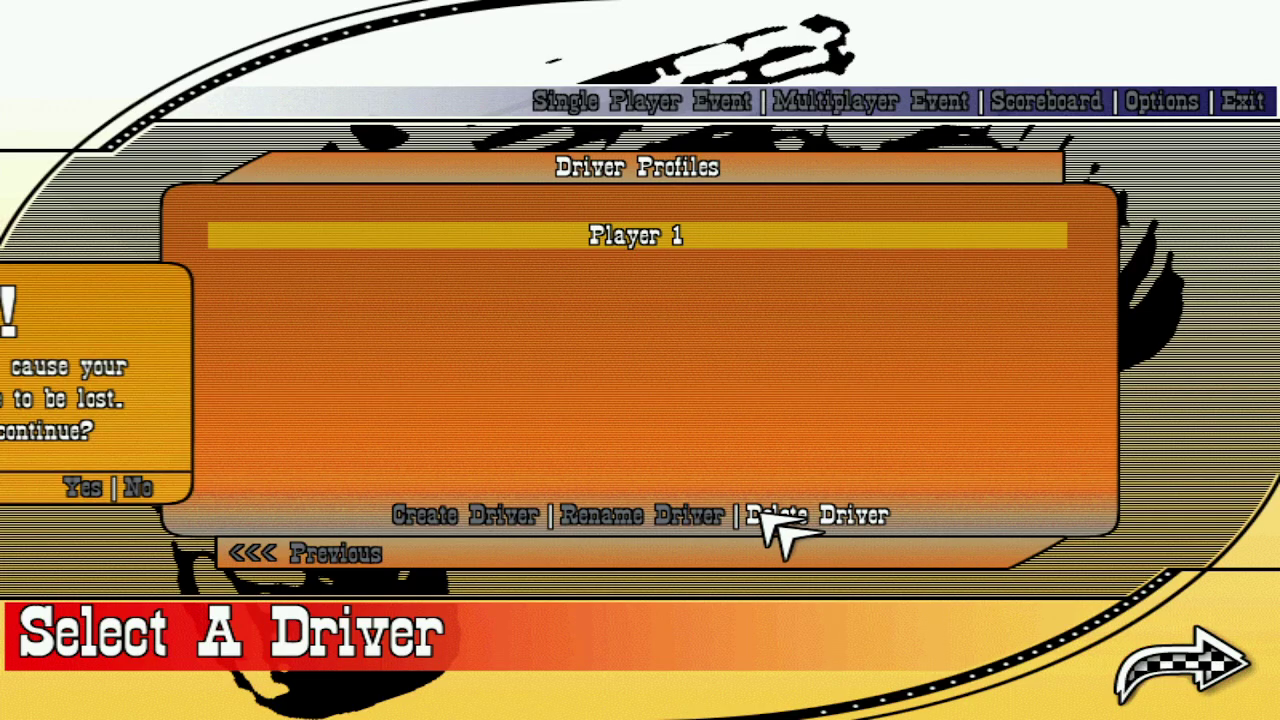
key(Escape)
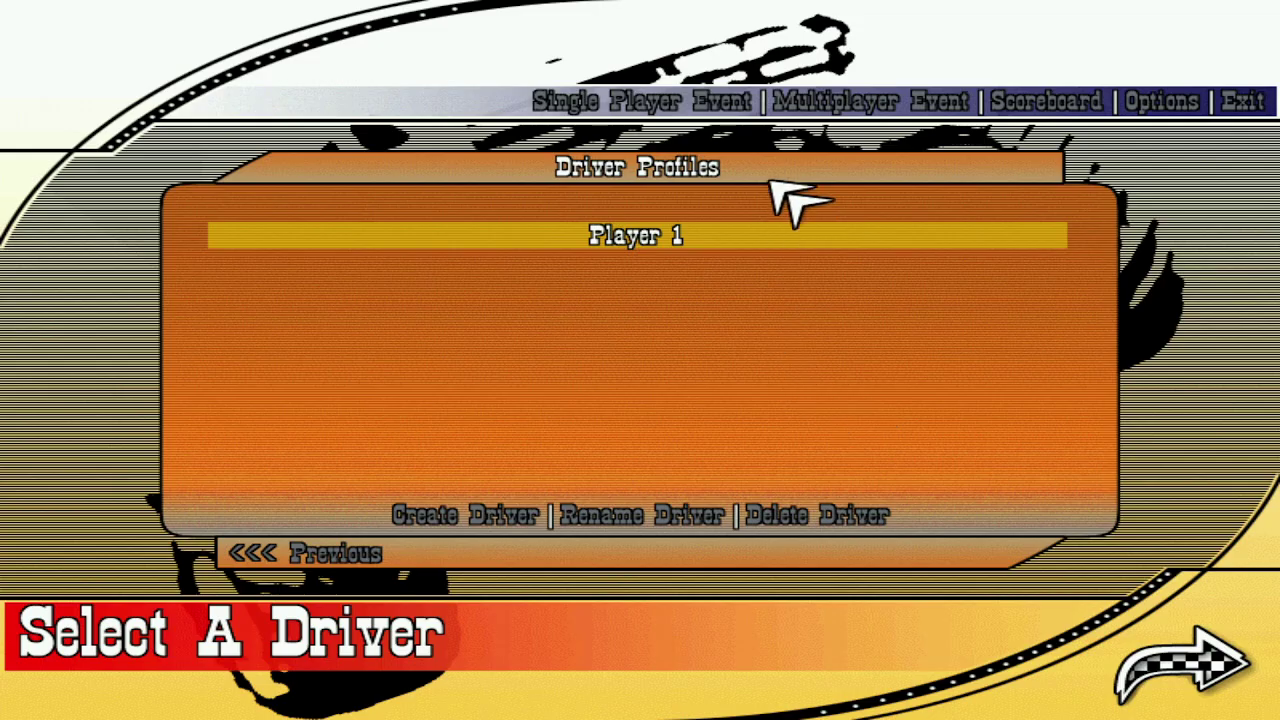
click(676, 103)
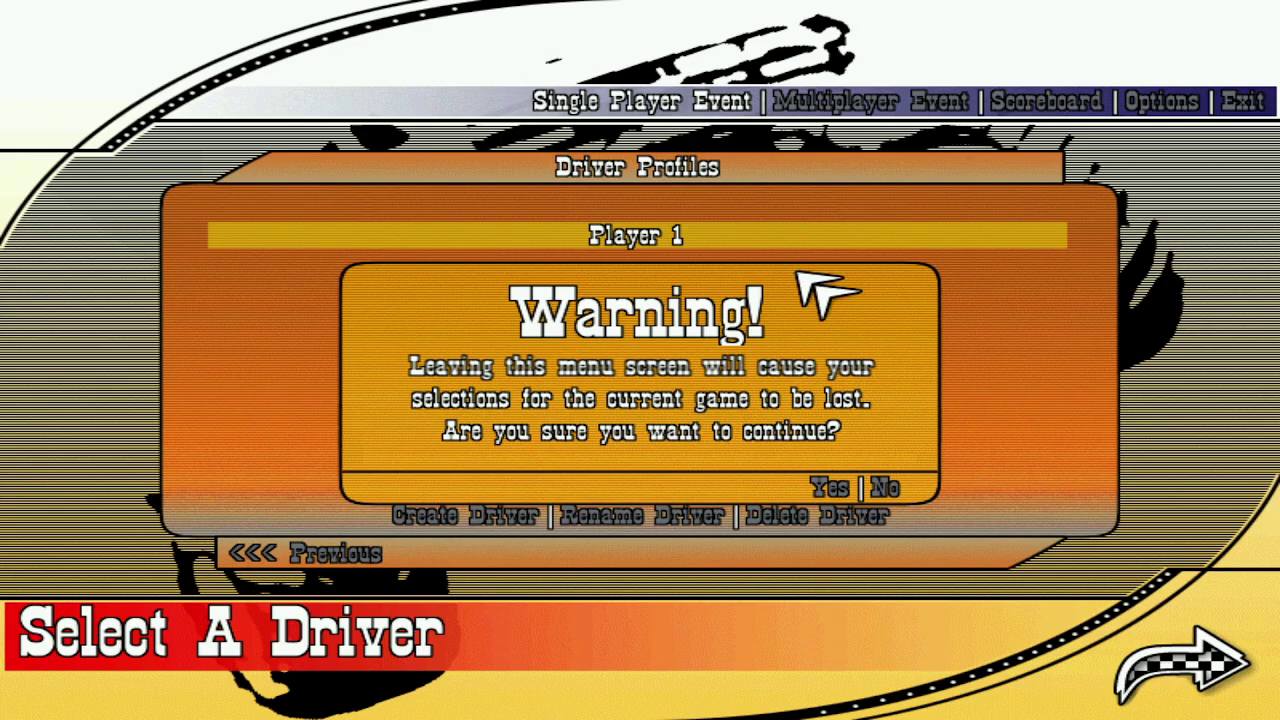
click(892, 482)
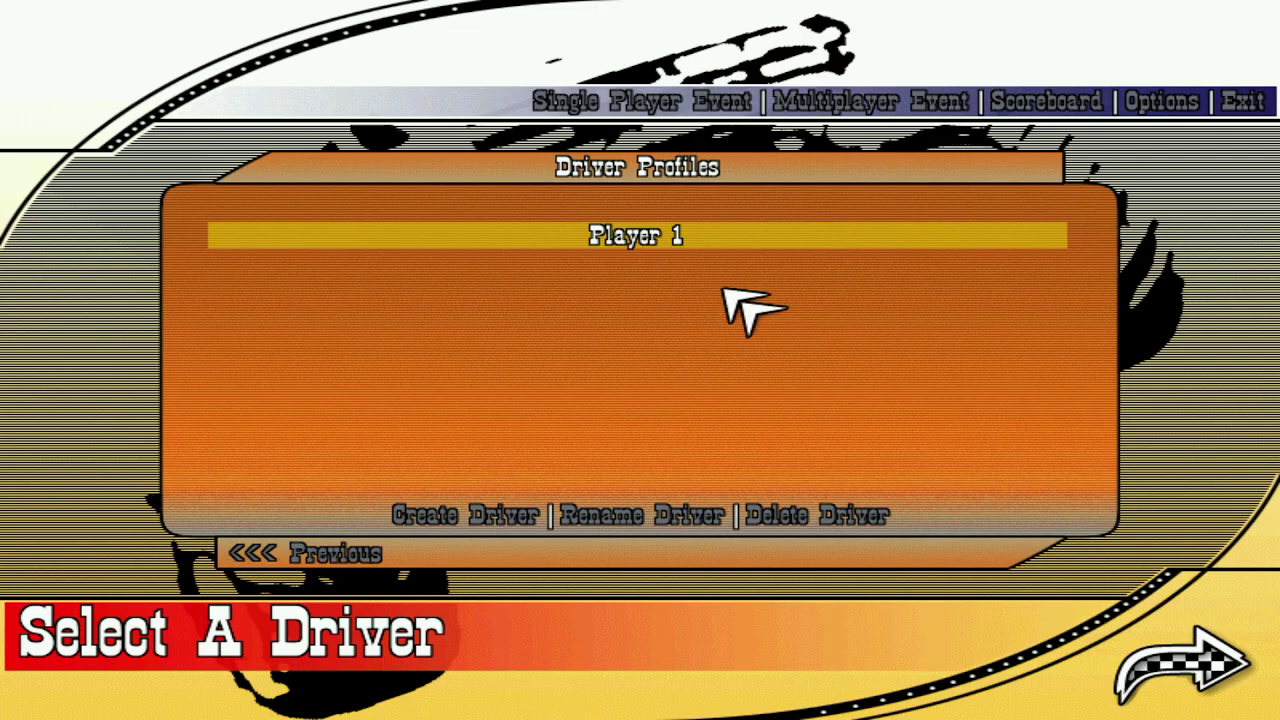
- Create a new driver profile with a typed name and continue to truck selection
click(473, 505)
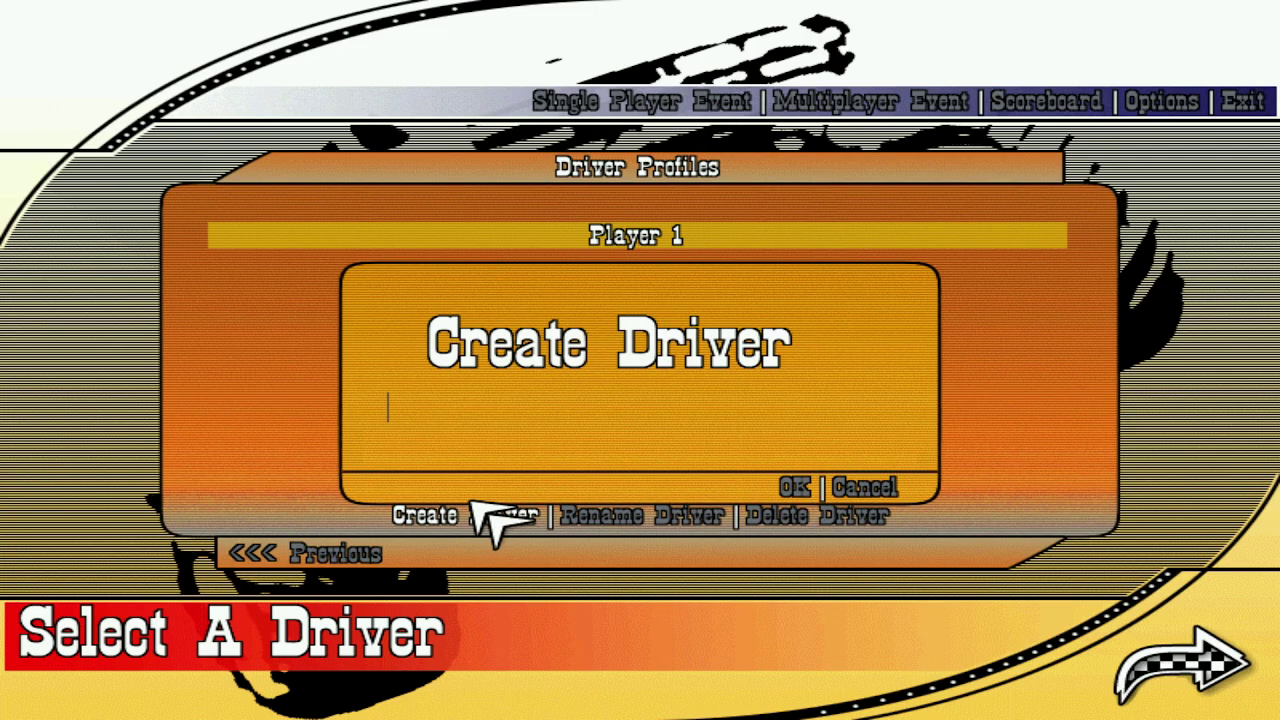
text(Tim)
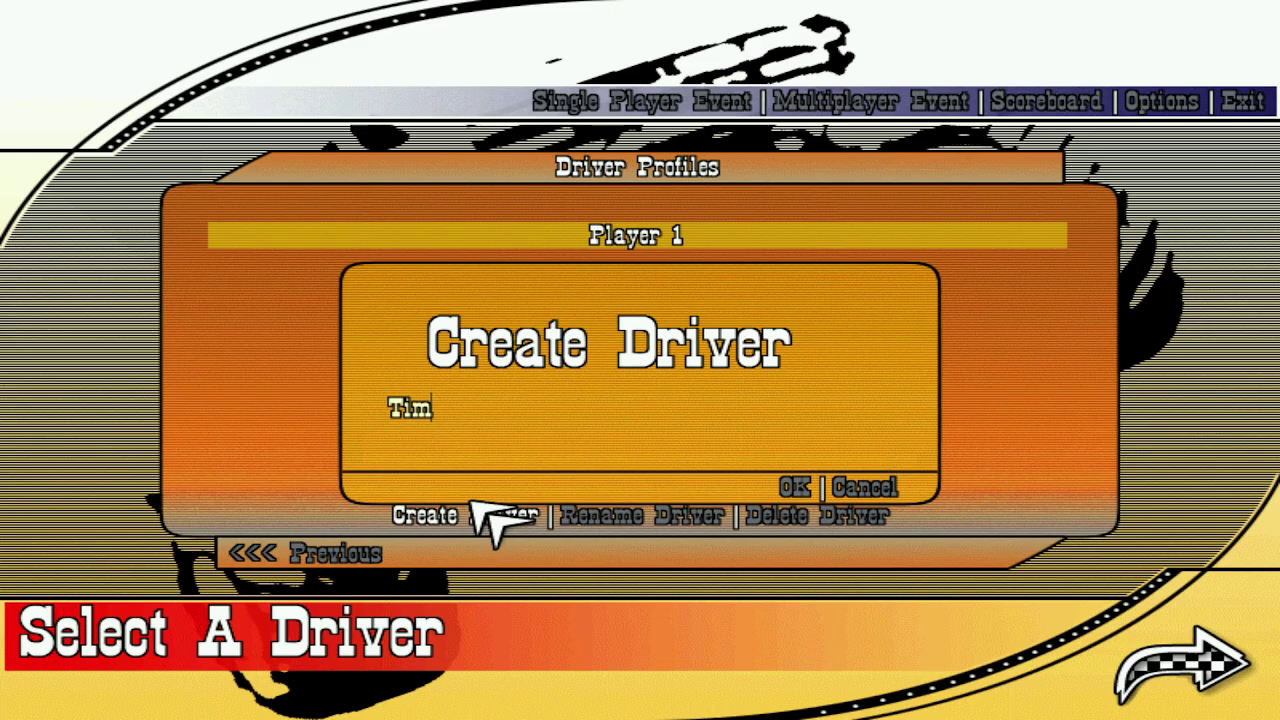
click(792, 483)
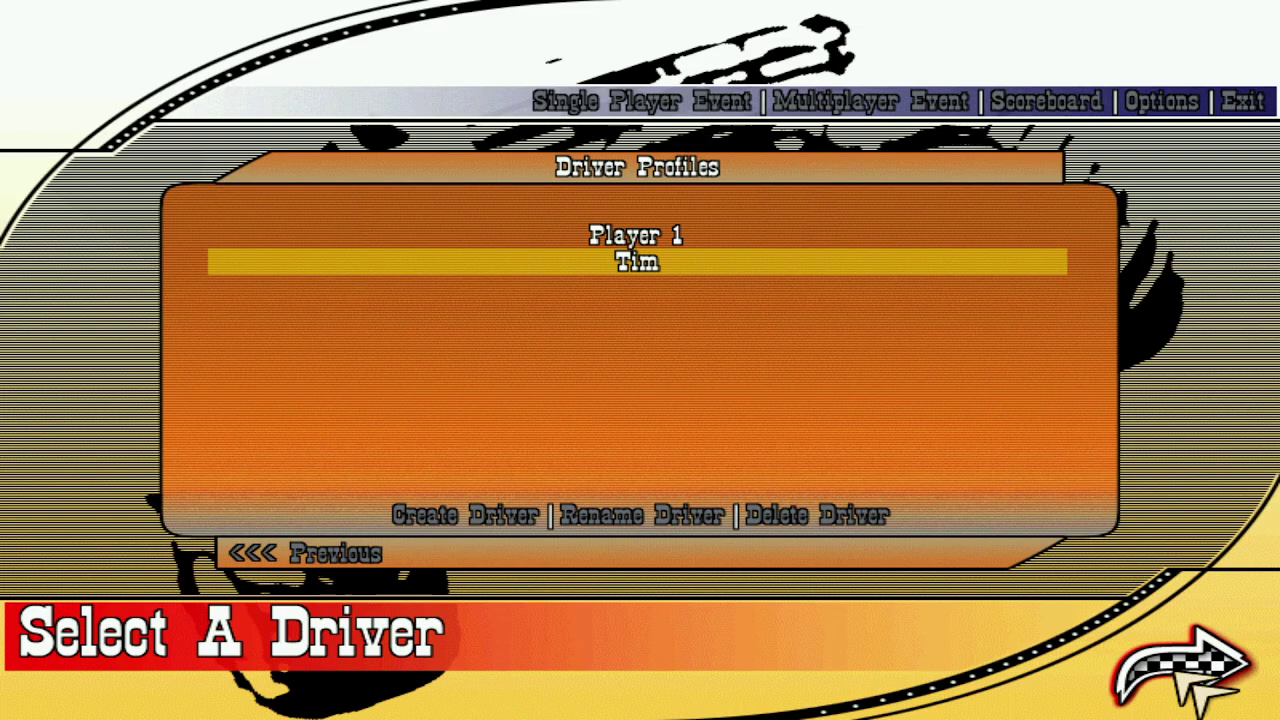
click(1190, 688)
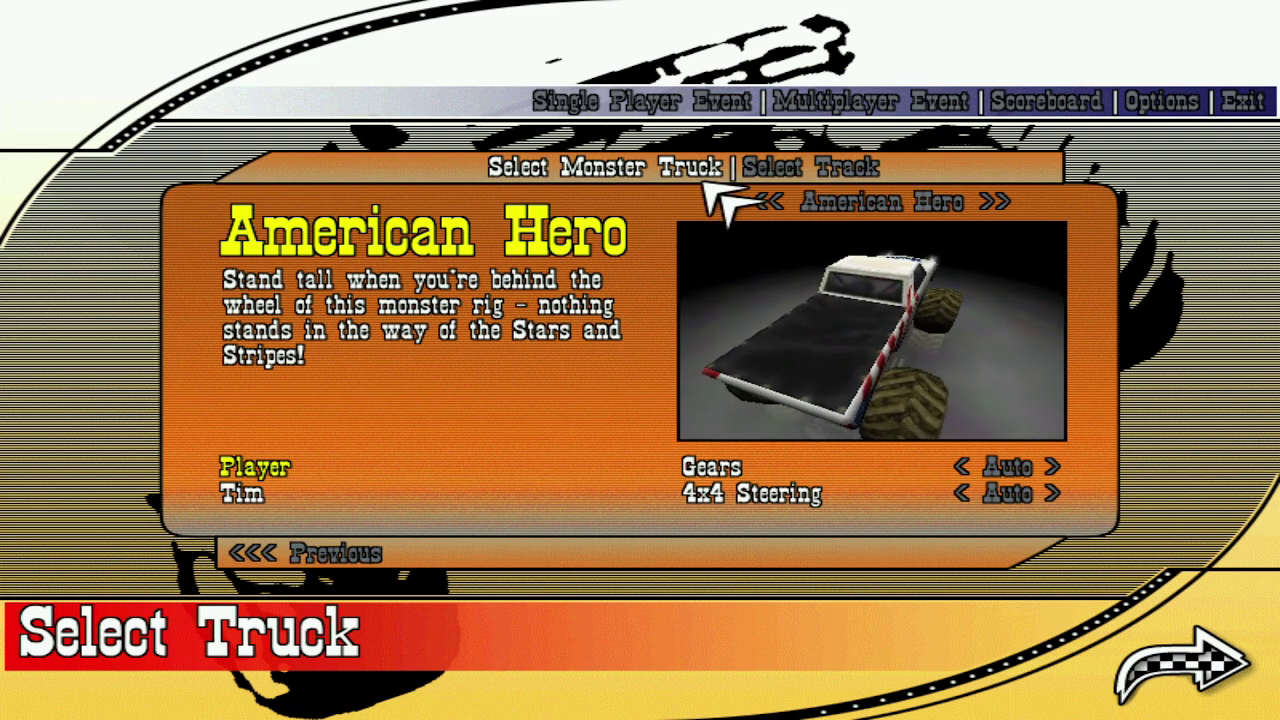
- Browse trucks from Dark Knight to Spiderbite and back, settle on Firepower, and go to track selection
click(990, 203)
click(995, 203)
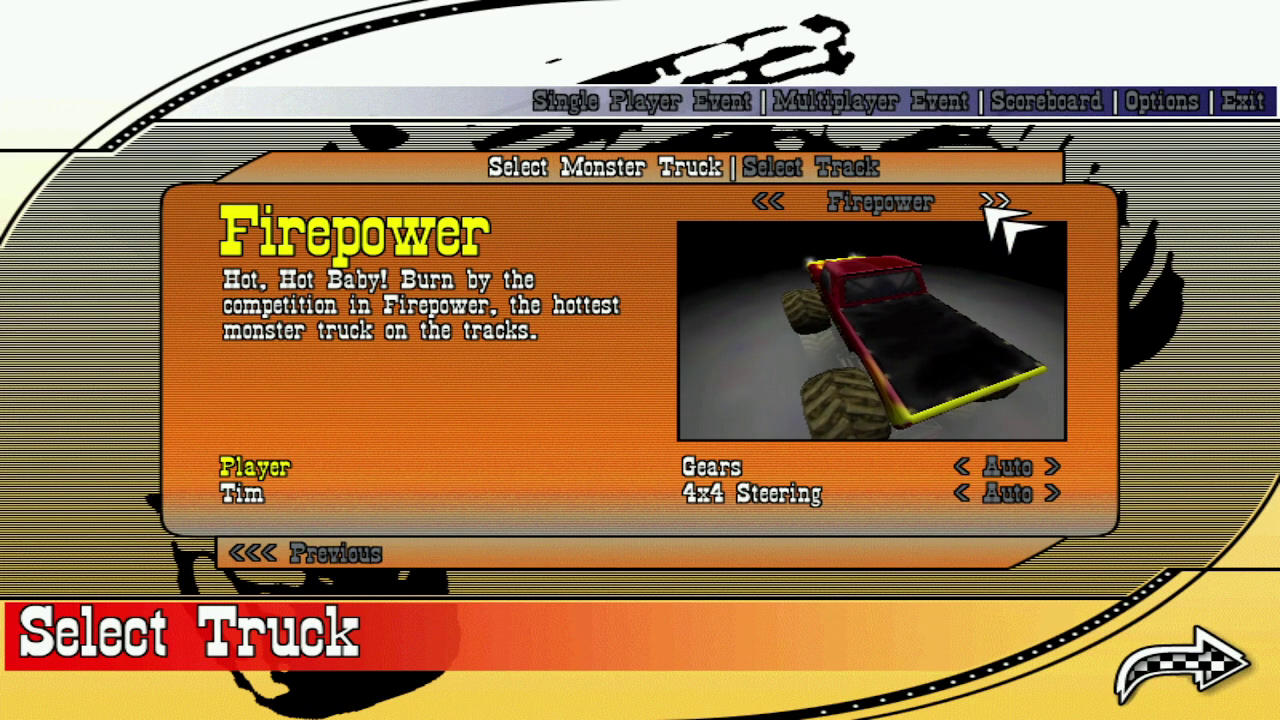
click(995, 203)
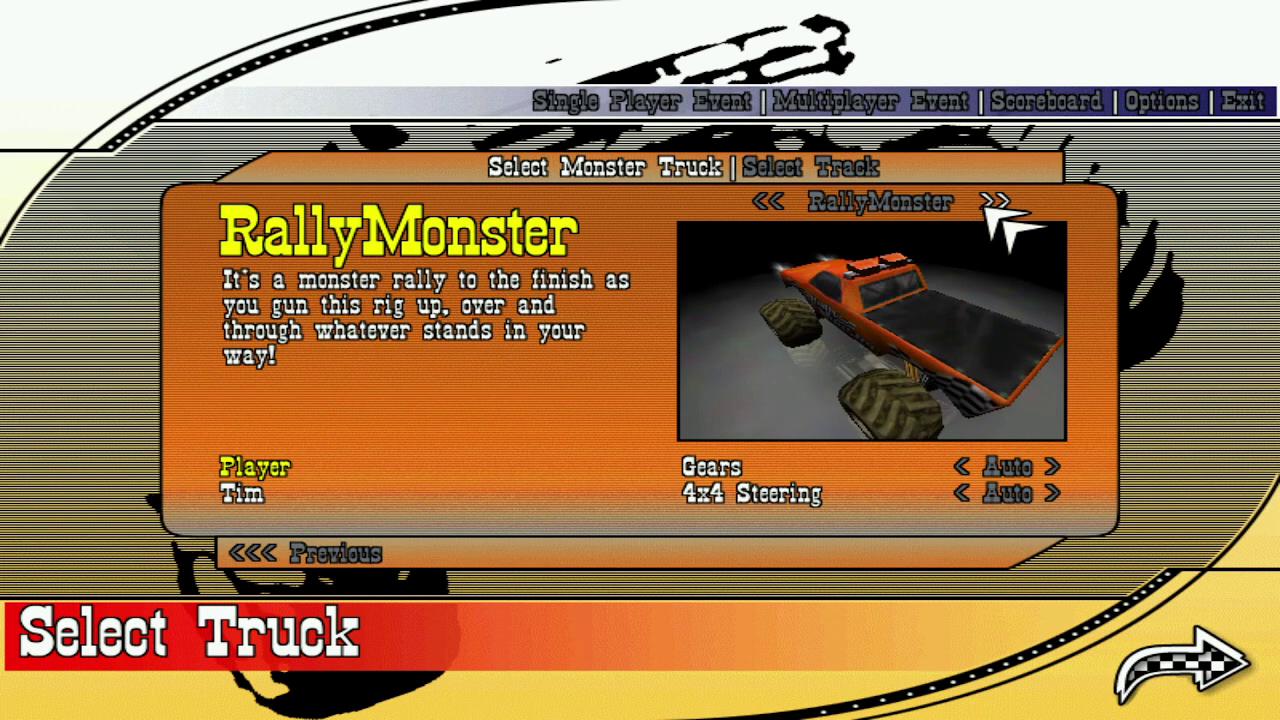
click(990, 203)
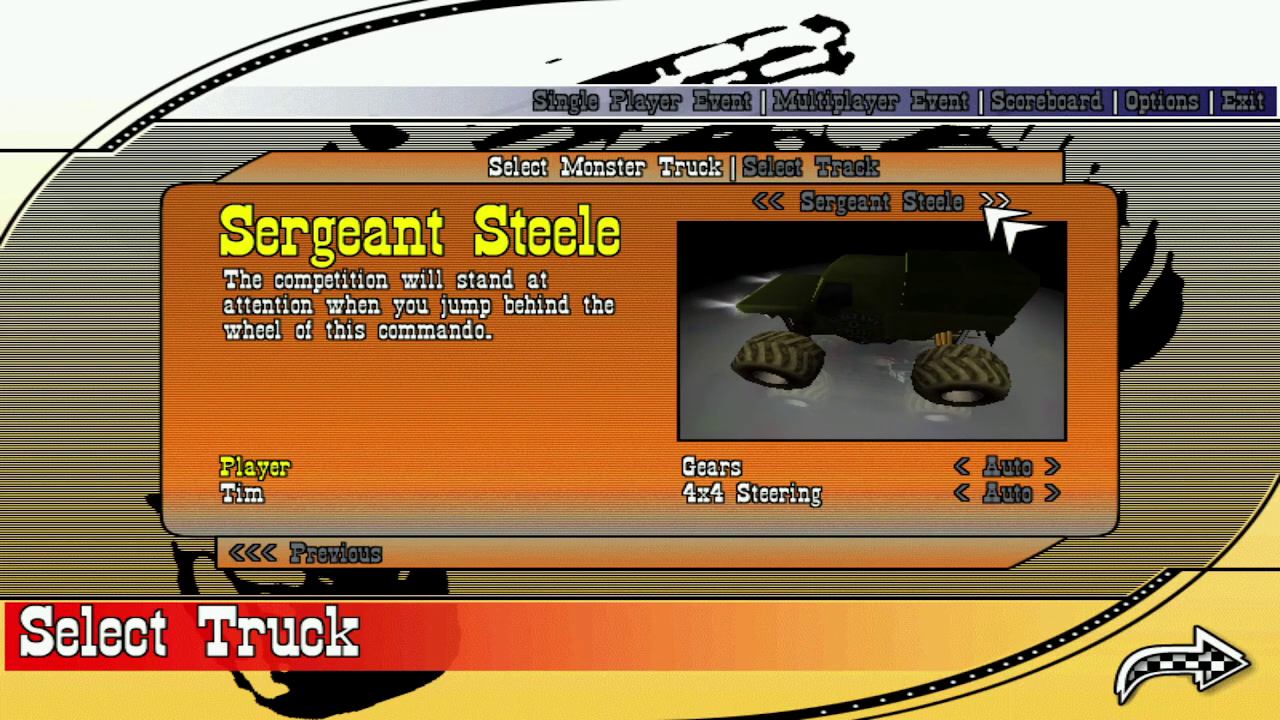
click(995, 203)
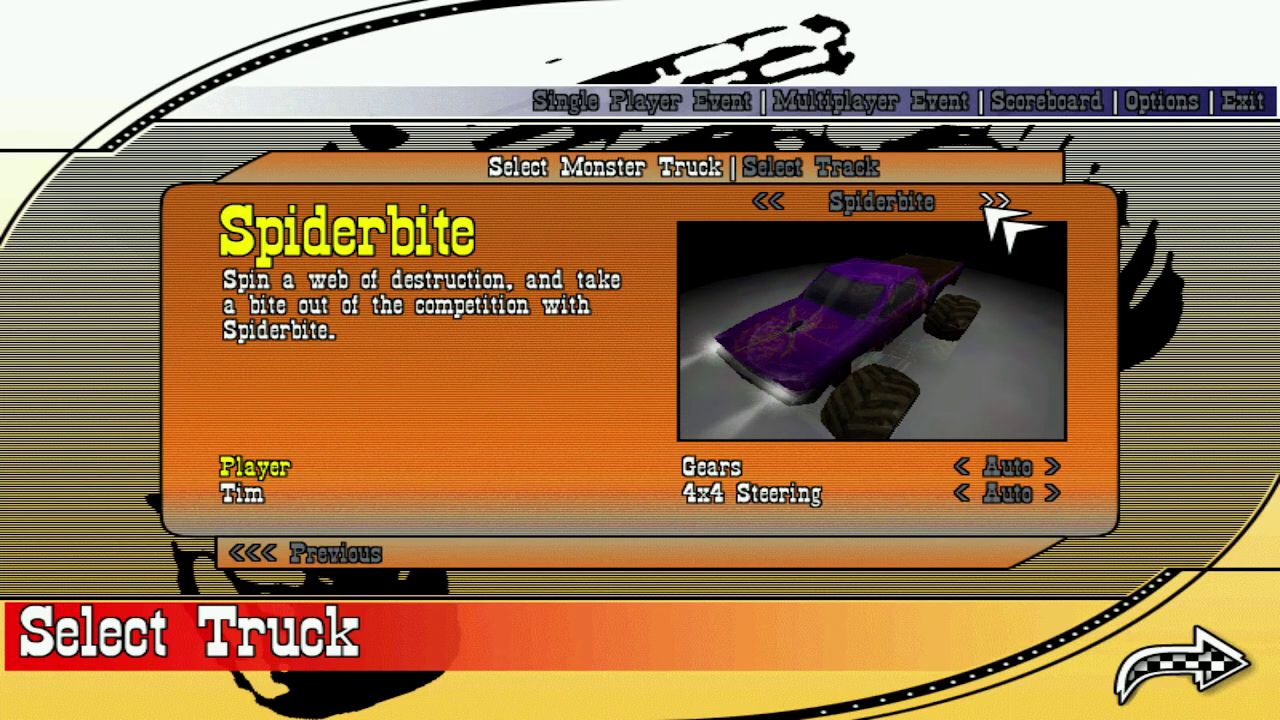
click(781, 206)
click(781, 206)
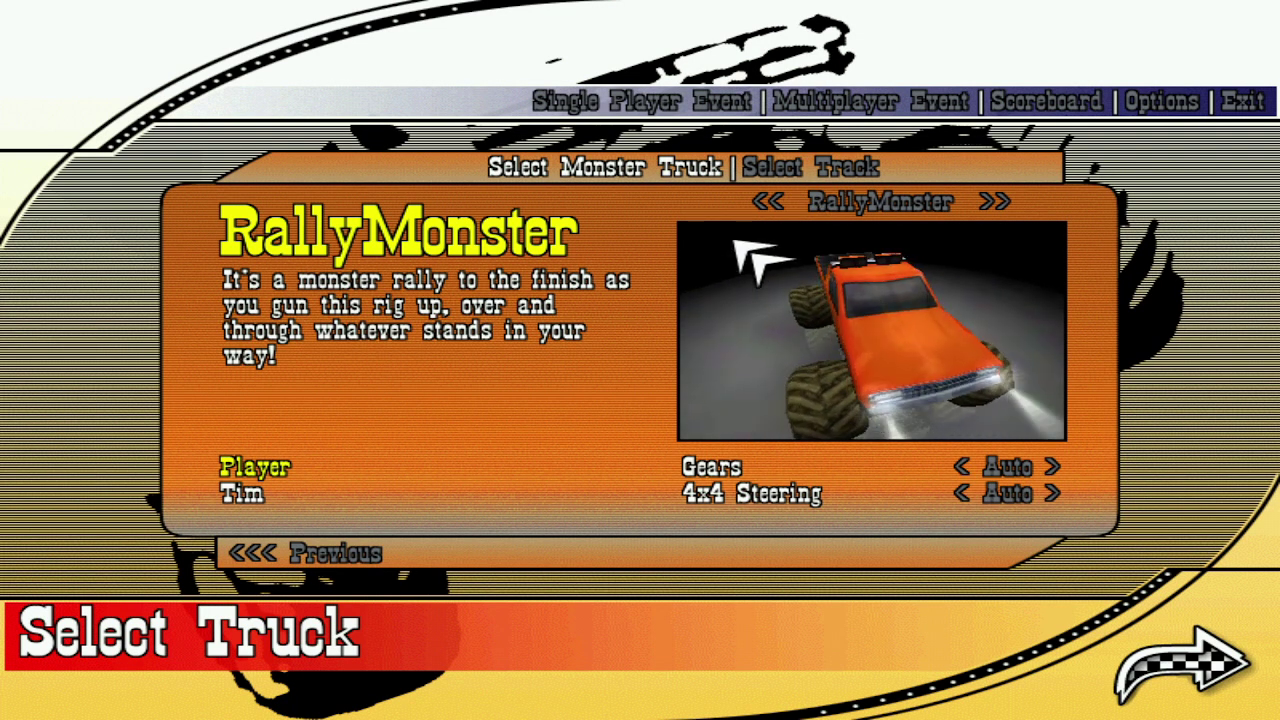
click(766, 203)
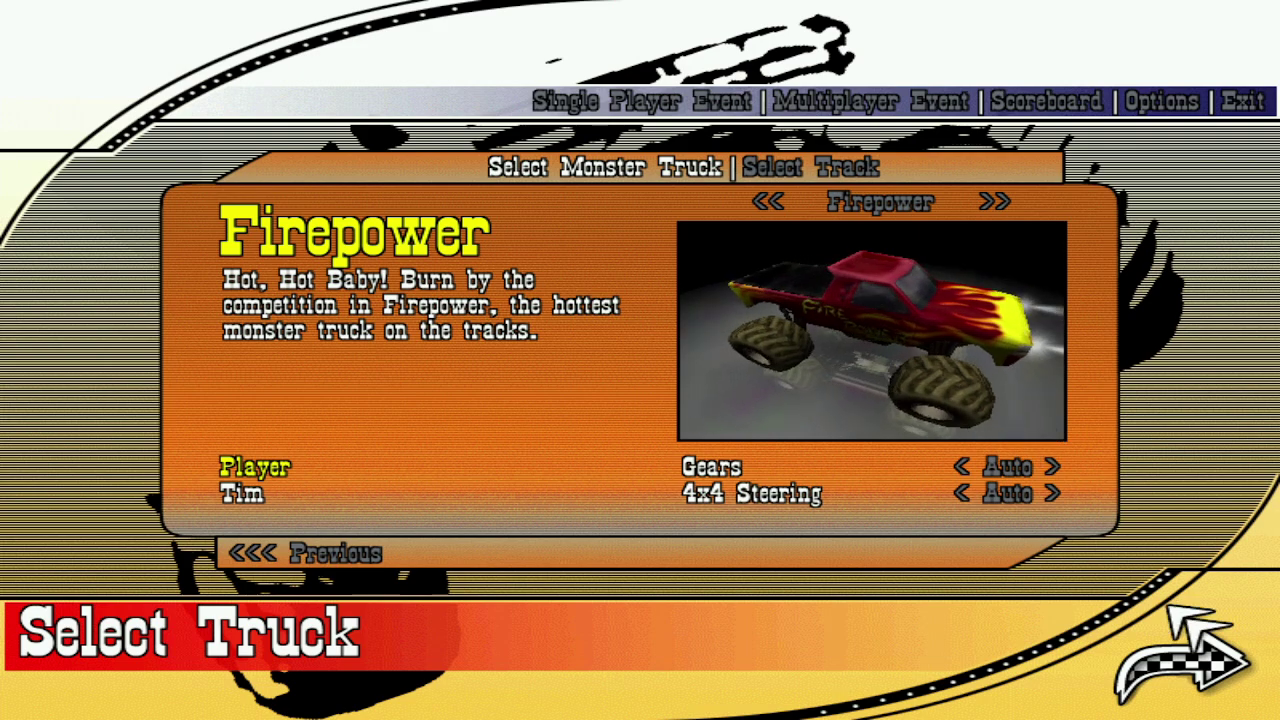
click(1190, 652)
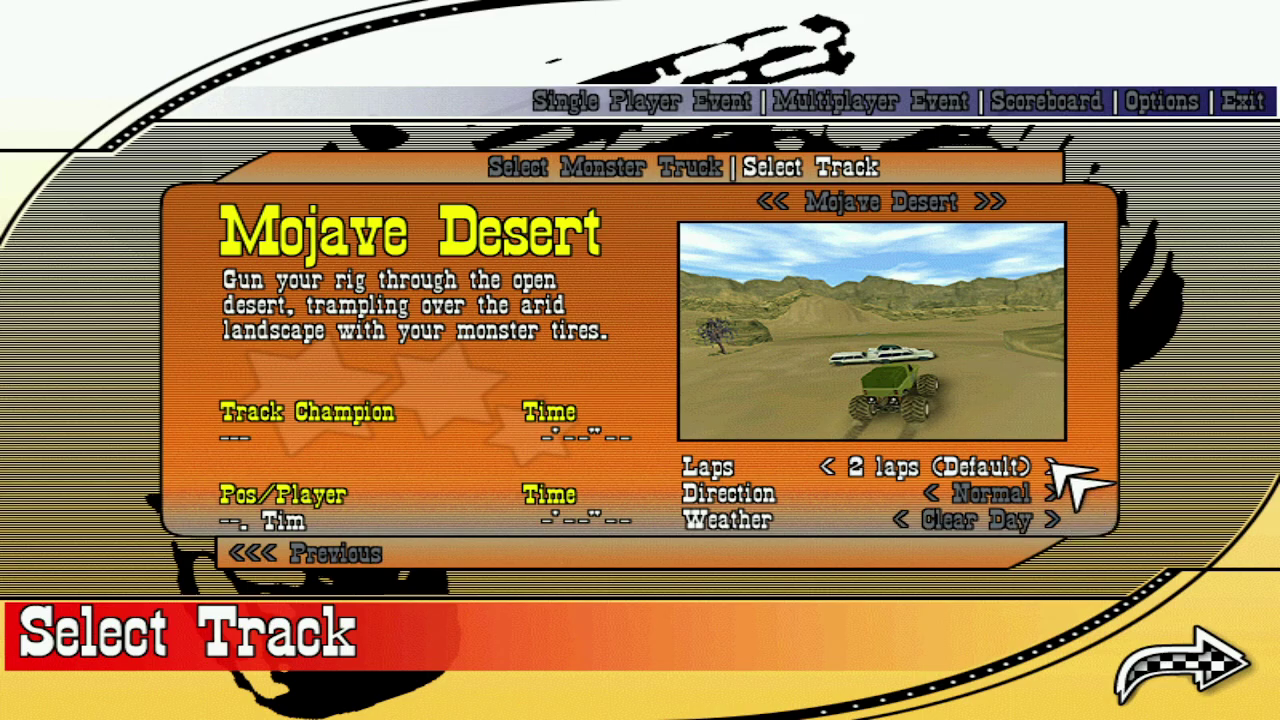
- Set the Mojave Desert race to 3 laps, confirm the track, and start the race
click(1056, 467)
click(1056, 465)
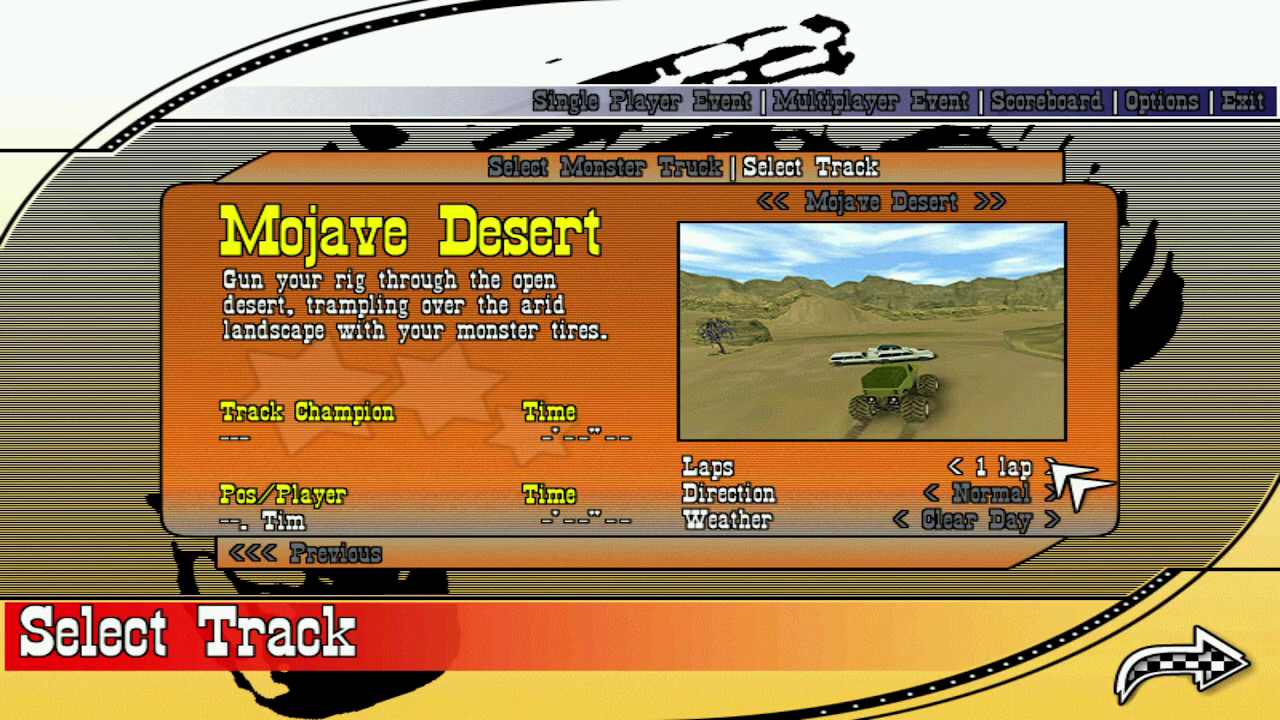
click(1056, 466)
click(1056, 466)
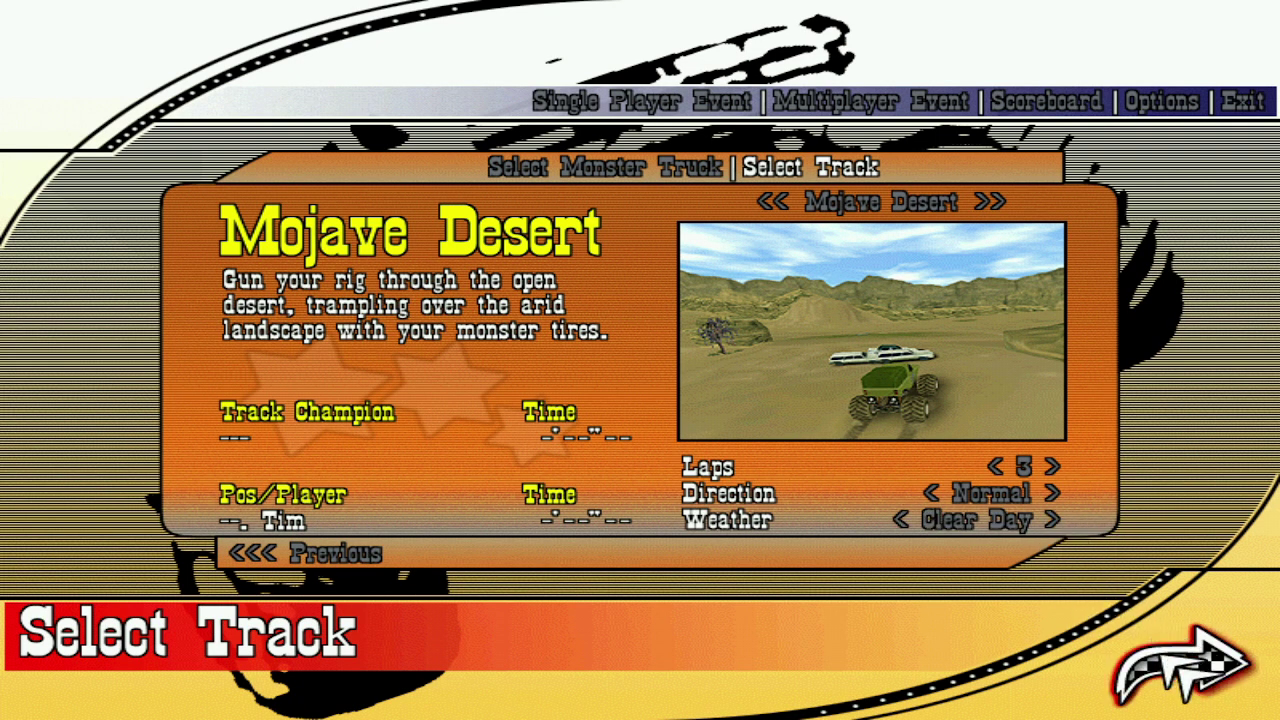
click(1180, 662)
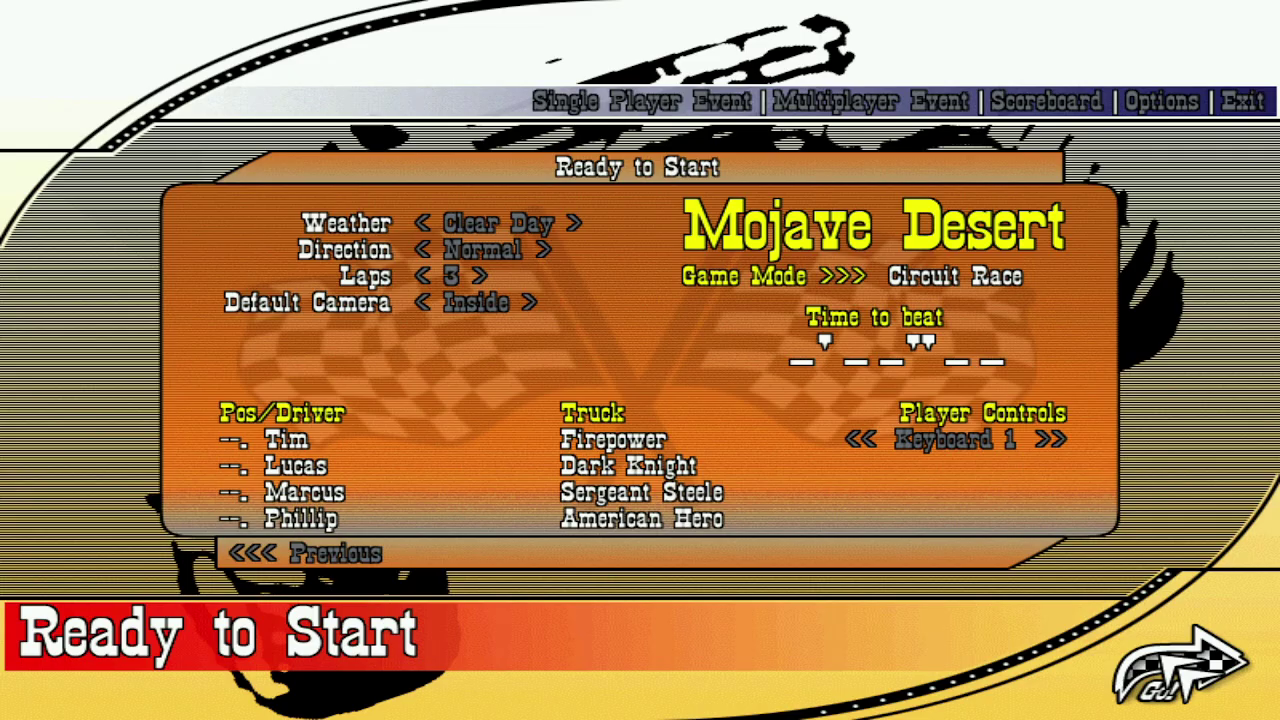
click(1190, 664)
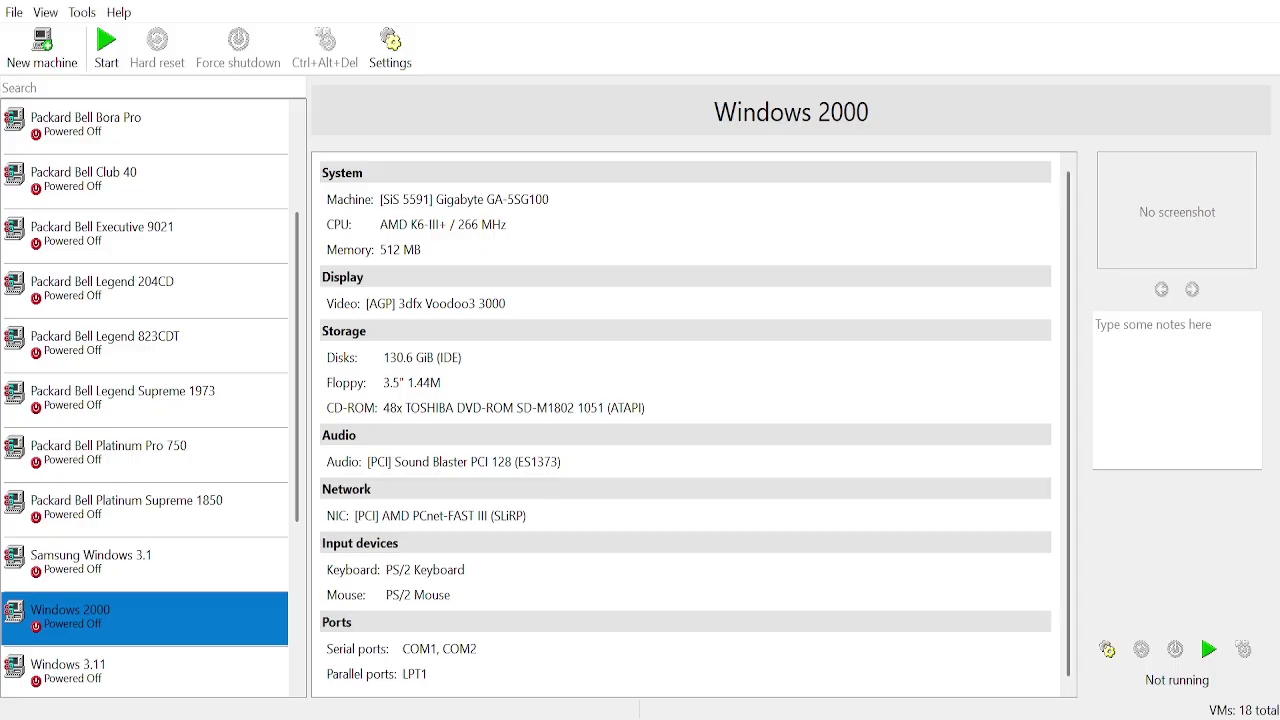
- Power on the Windows 2000 machine from the 86Box manager and let it boot
click(107, 42)
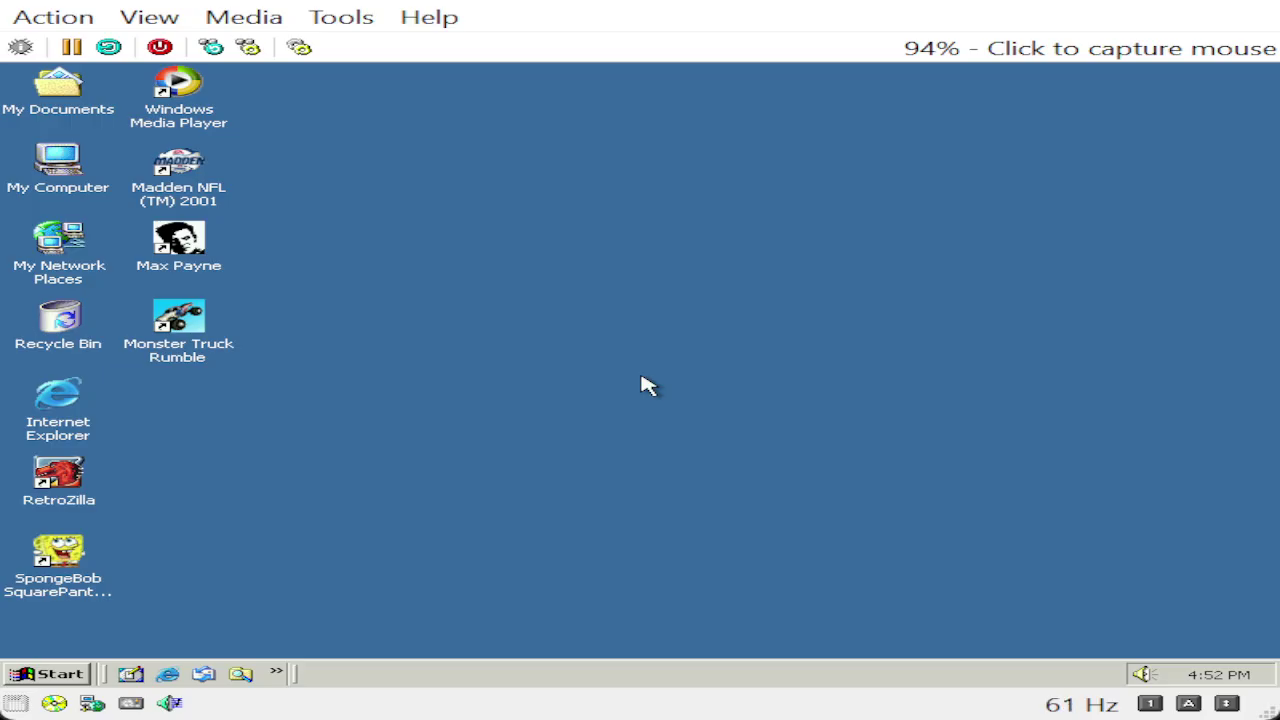
- Capture the mouse, launch Monster Truck Rumble from its desktop icon, and switch to fullscreen
click(772, 518)
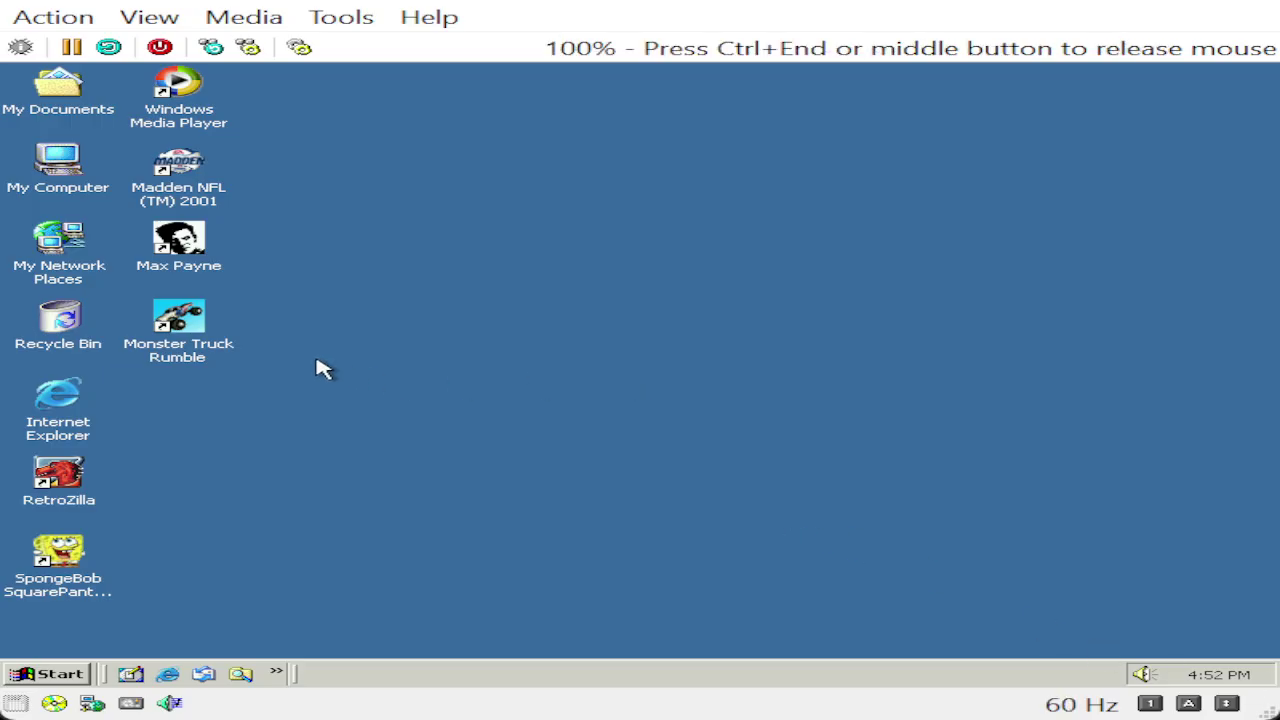
double_click(175, 330)
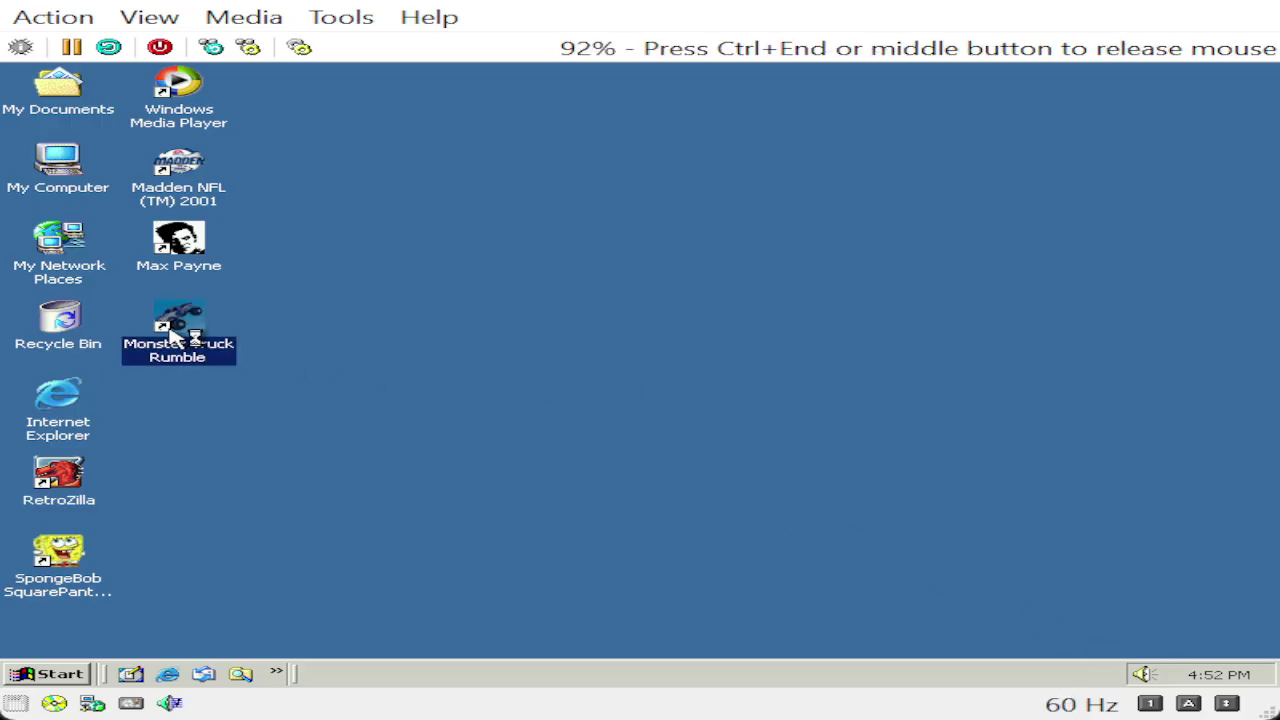
key(ctrl+alt+Page_Up)
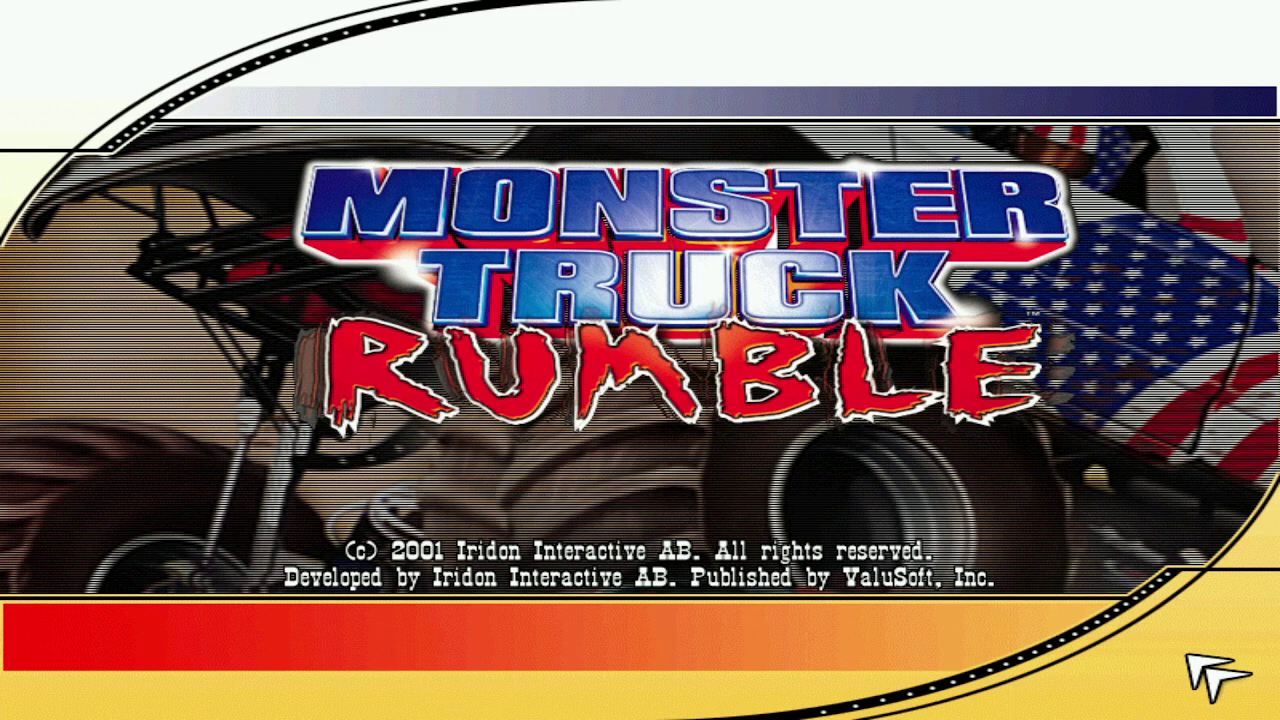
- Pass the title and game mode screens to Select A Driver, then leave fullscreen
key(Return)
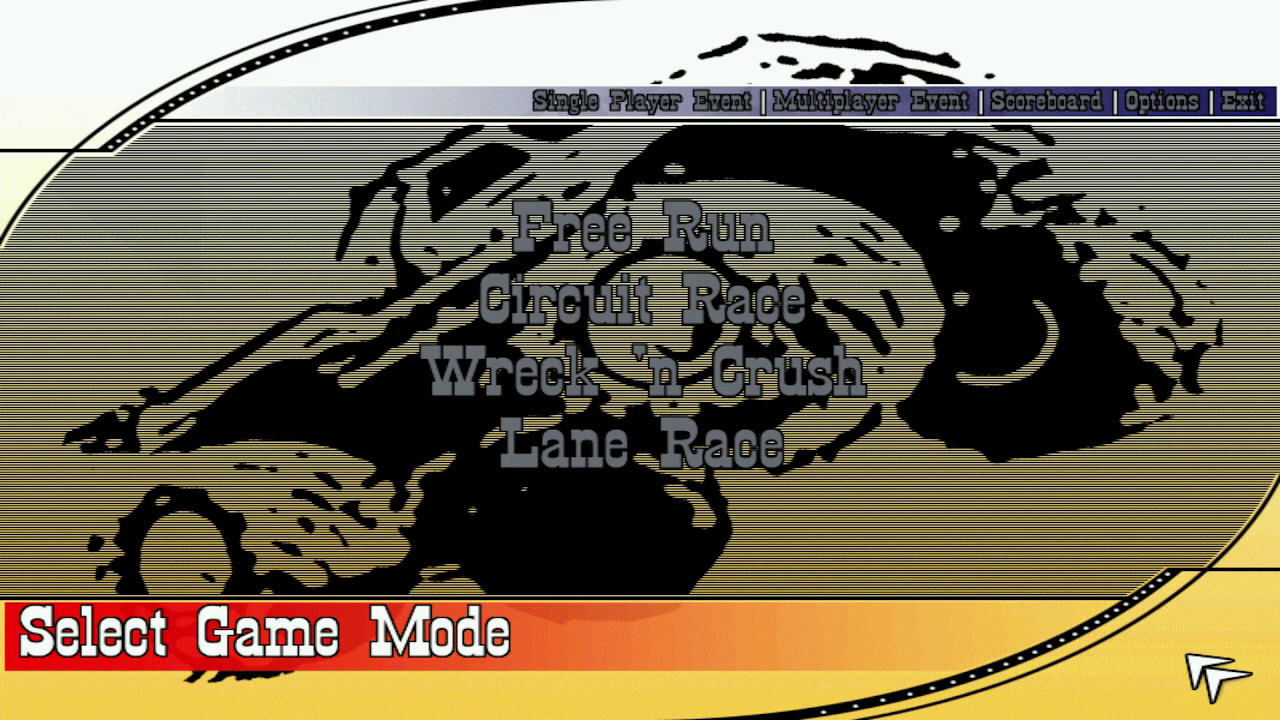
key(Return)
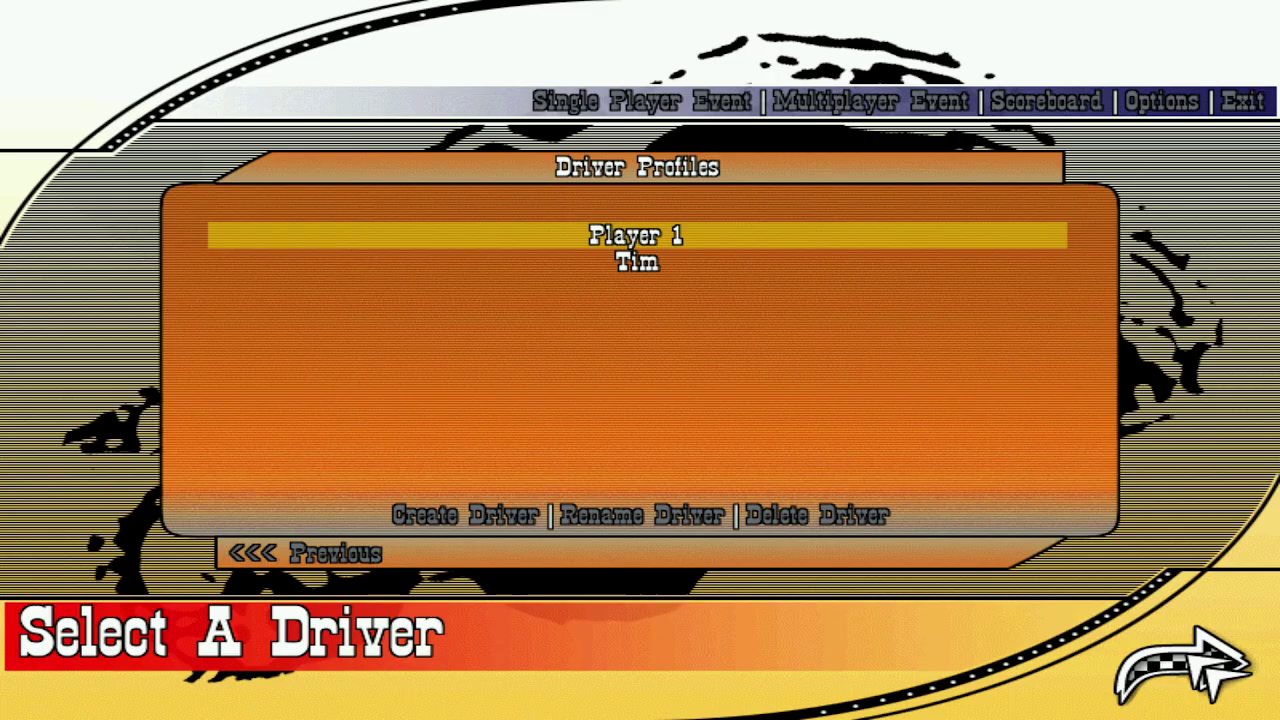
key(ctrl+alt+Page_Up)
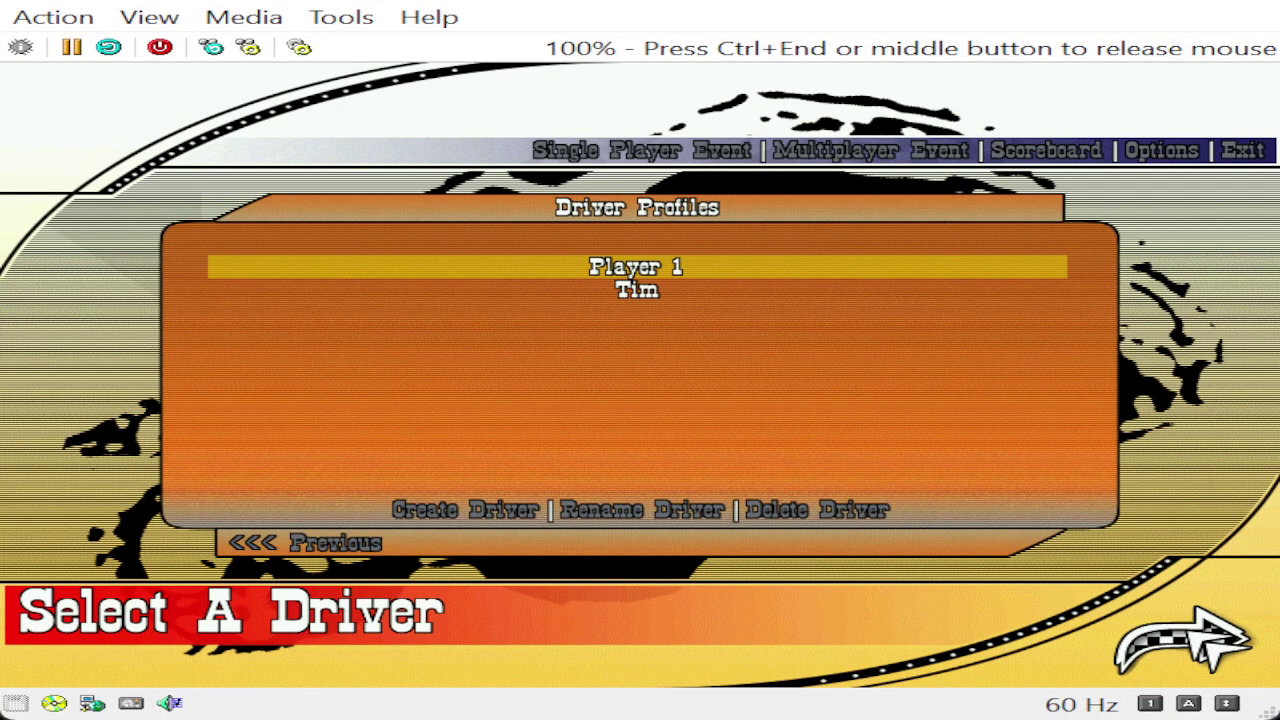
- Recapture the mouse, restore Monster Truck Rumble from the taskbar, and return to fullscreen
key(ctrl+End)
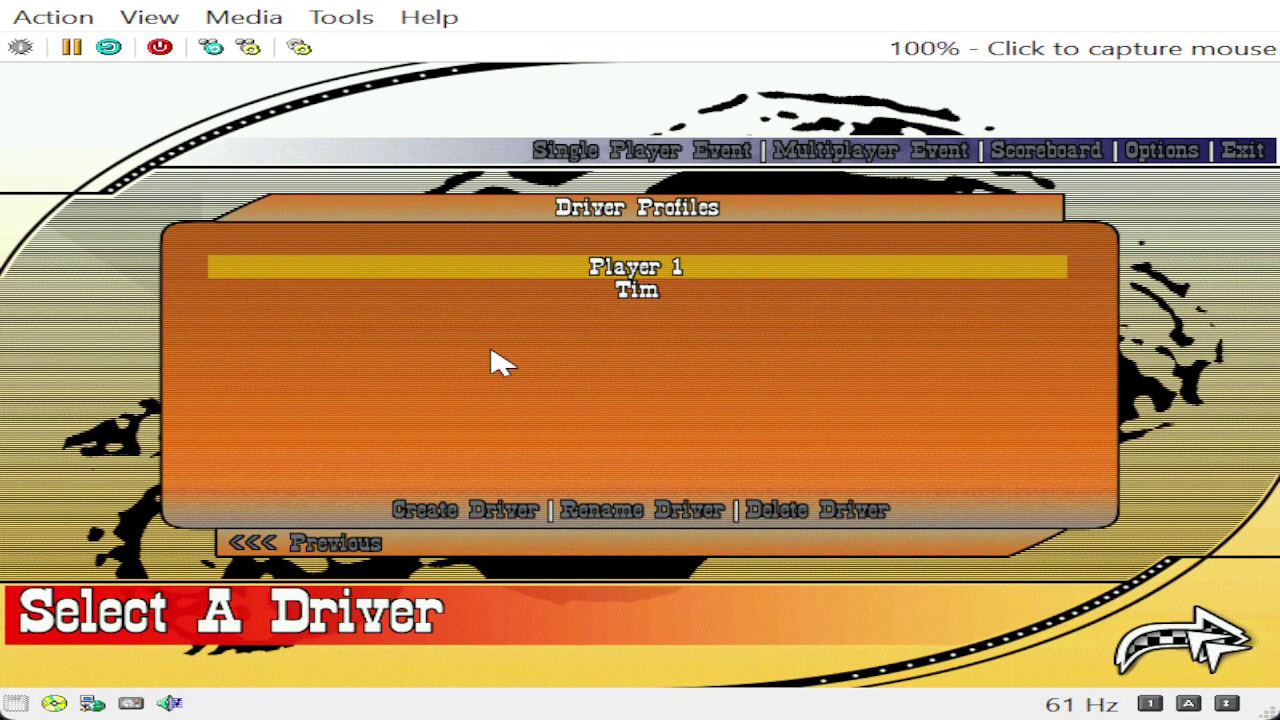
click(494, 363)
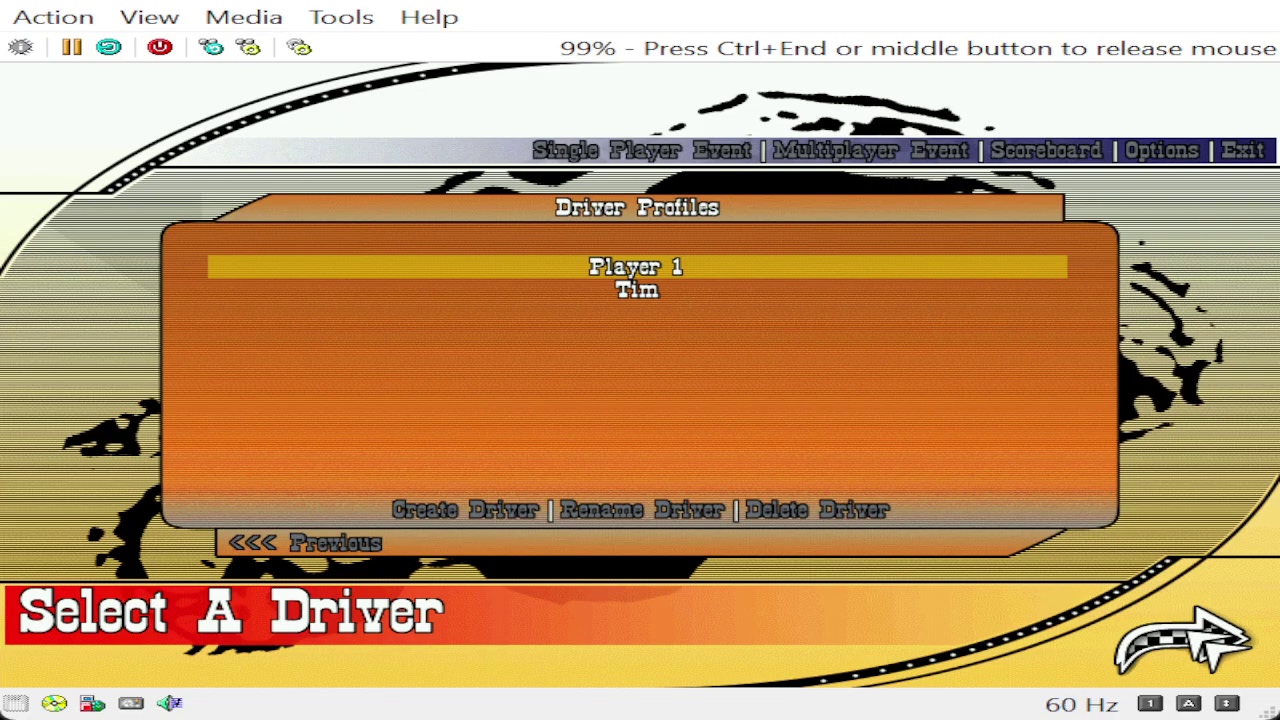
key(super)
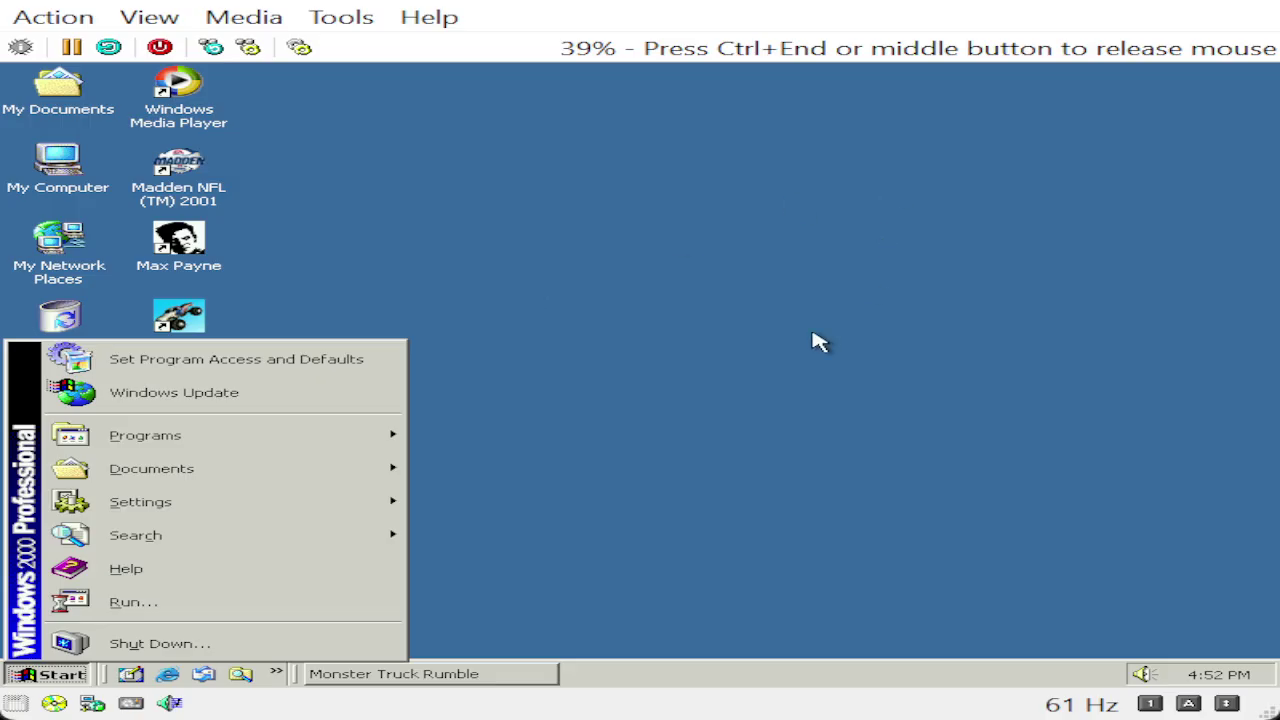
click(540, 675)
click(540, 675)
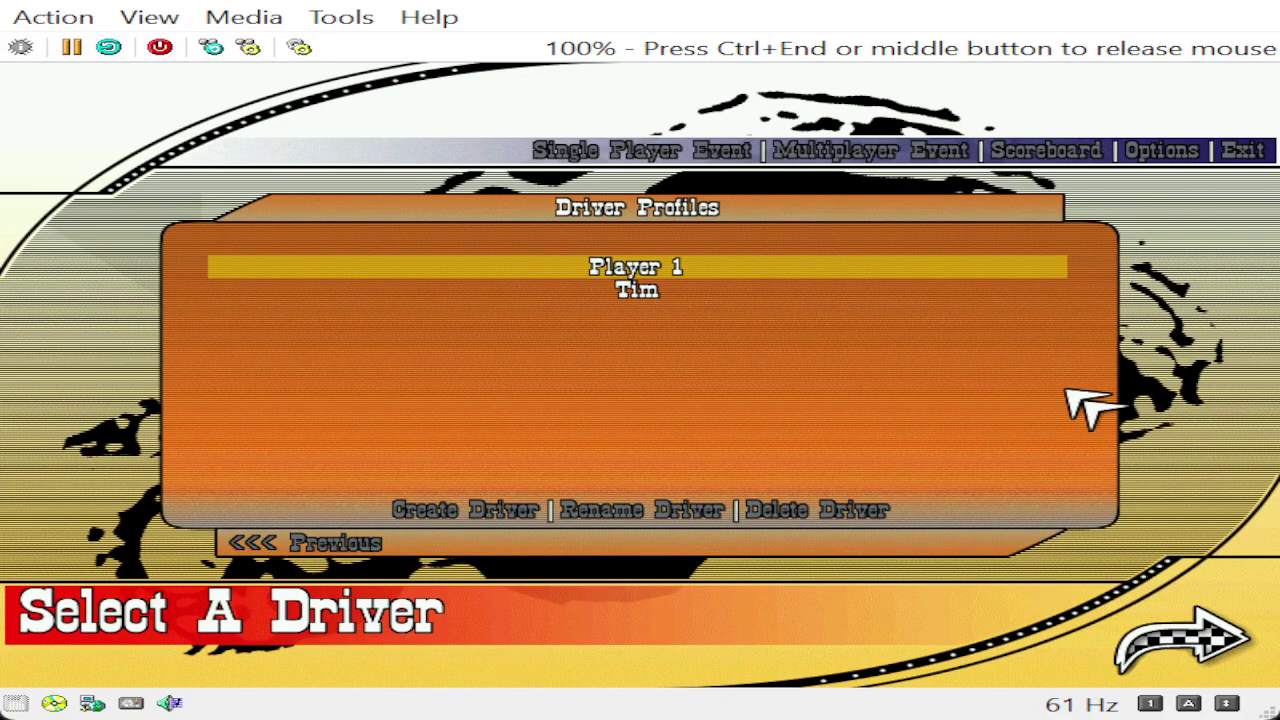
key(ctrl+alt+Page_Up)
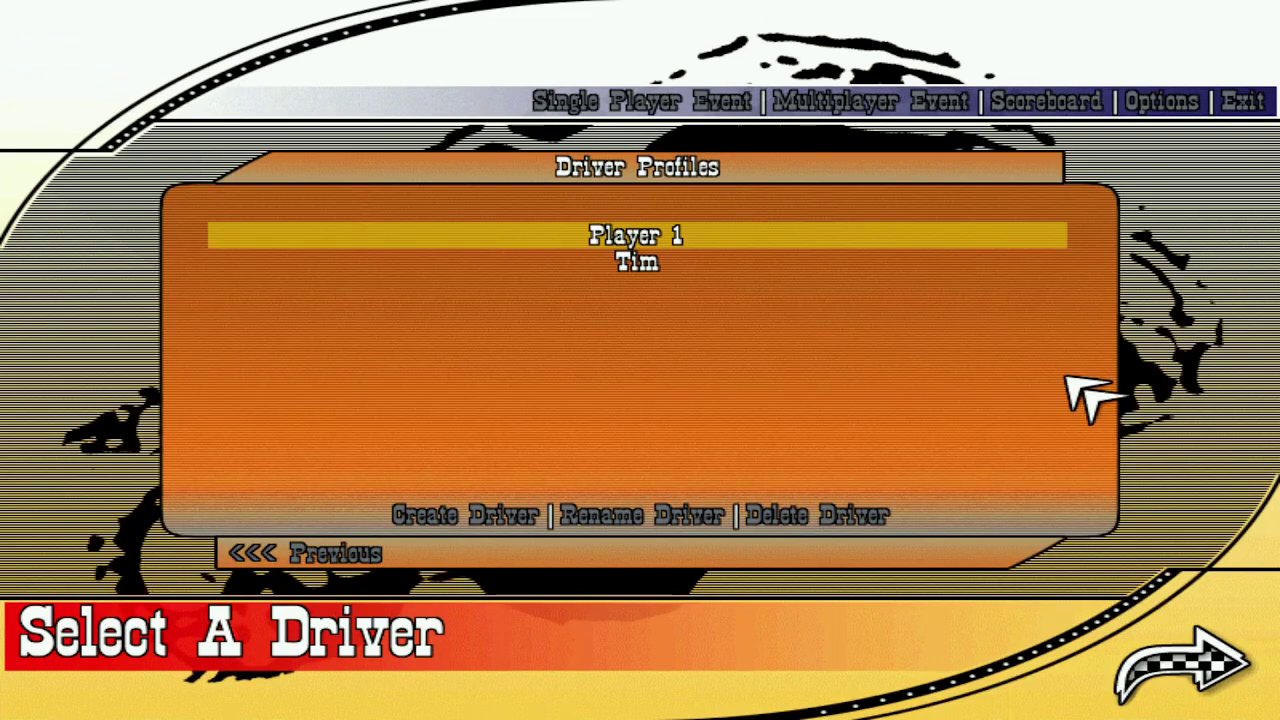
- Back out of driver selection and try the Free Run game mode up to truck selection
key(Escape)
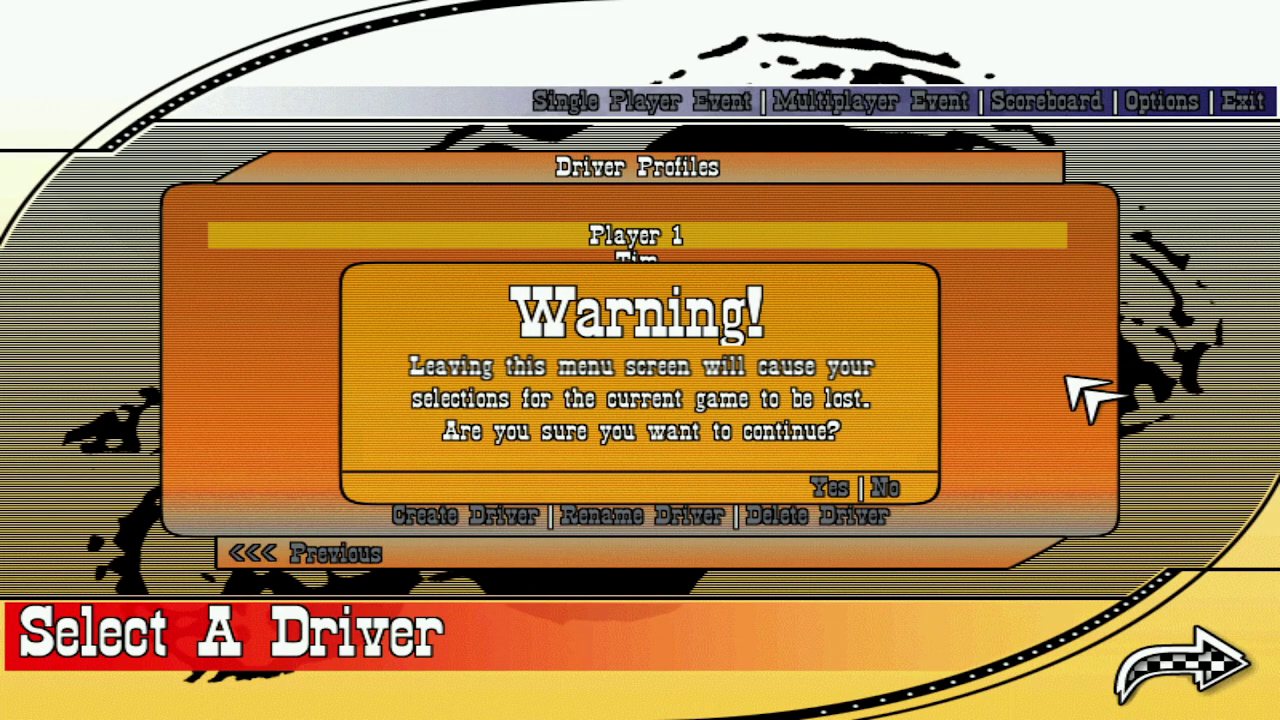
click(826, 490)
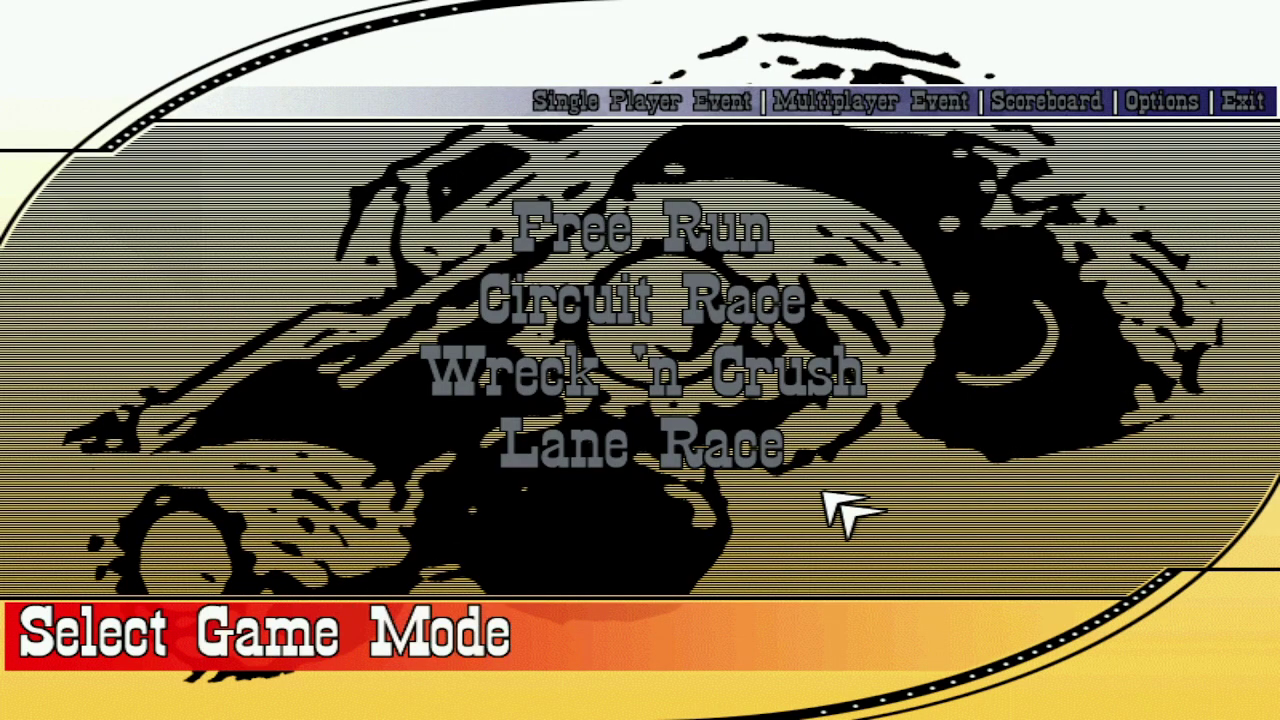
click(605, 234)
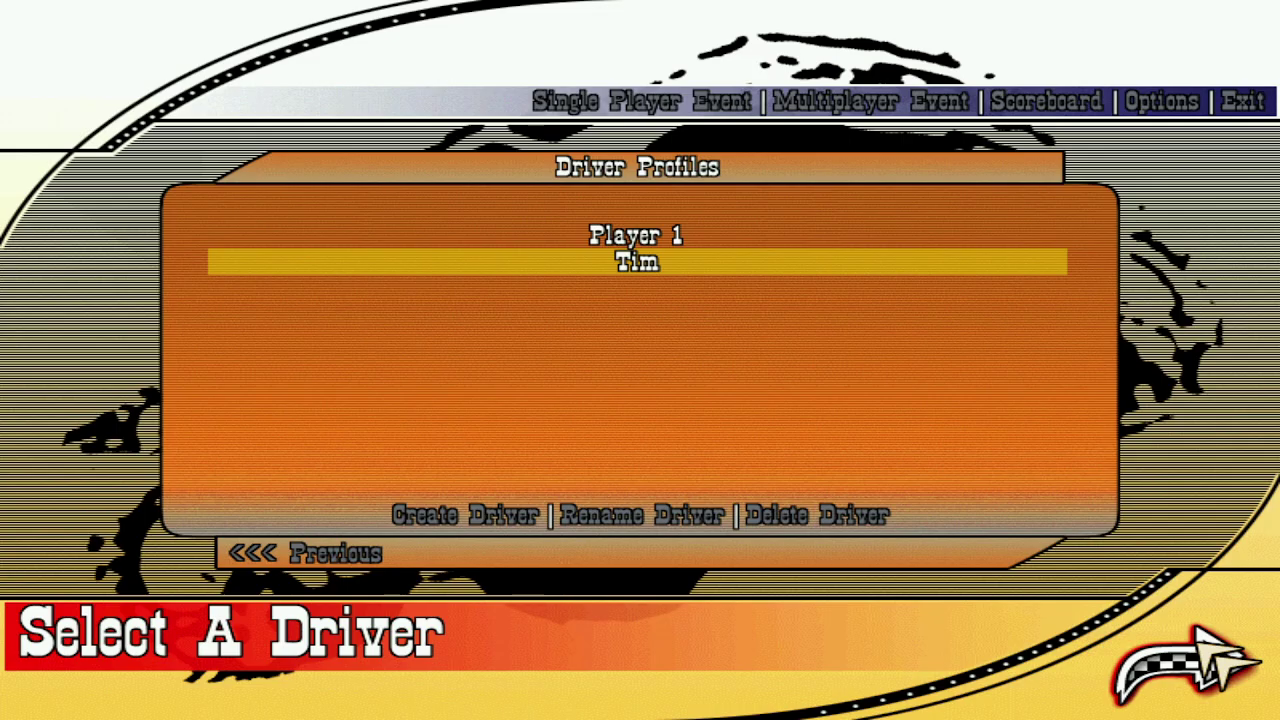
click(1195, 630)
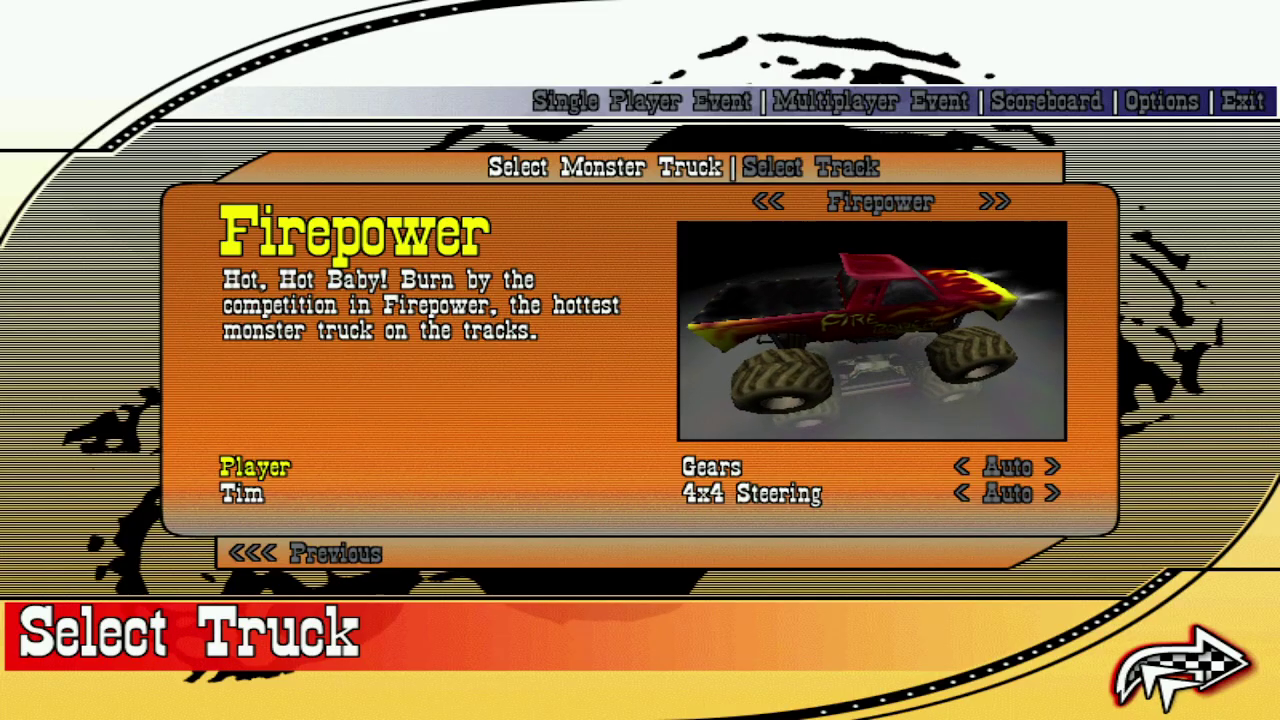
- Switch to Circuit Race, confirm the Firepower truck and accept the Mojave Desert track
key(Escape)
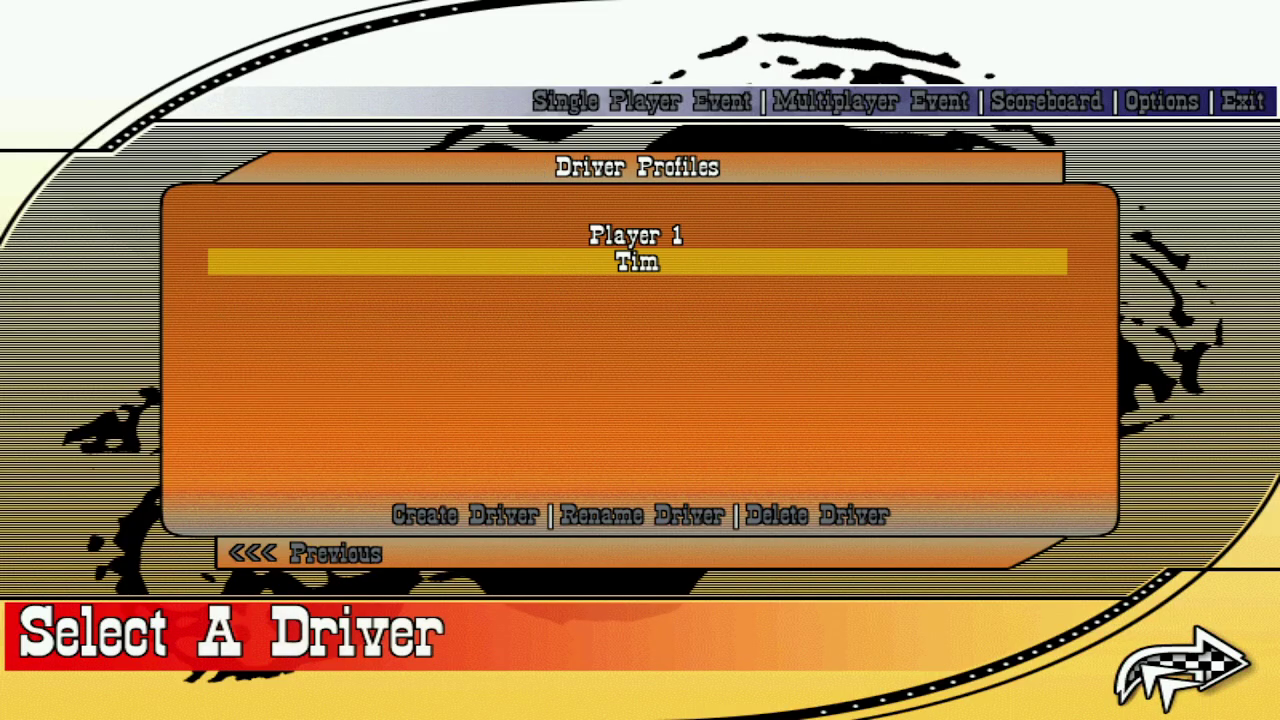
key(Escape)
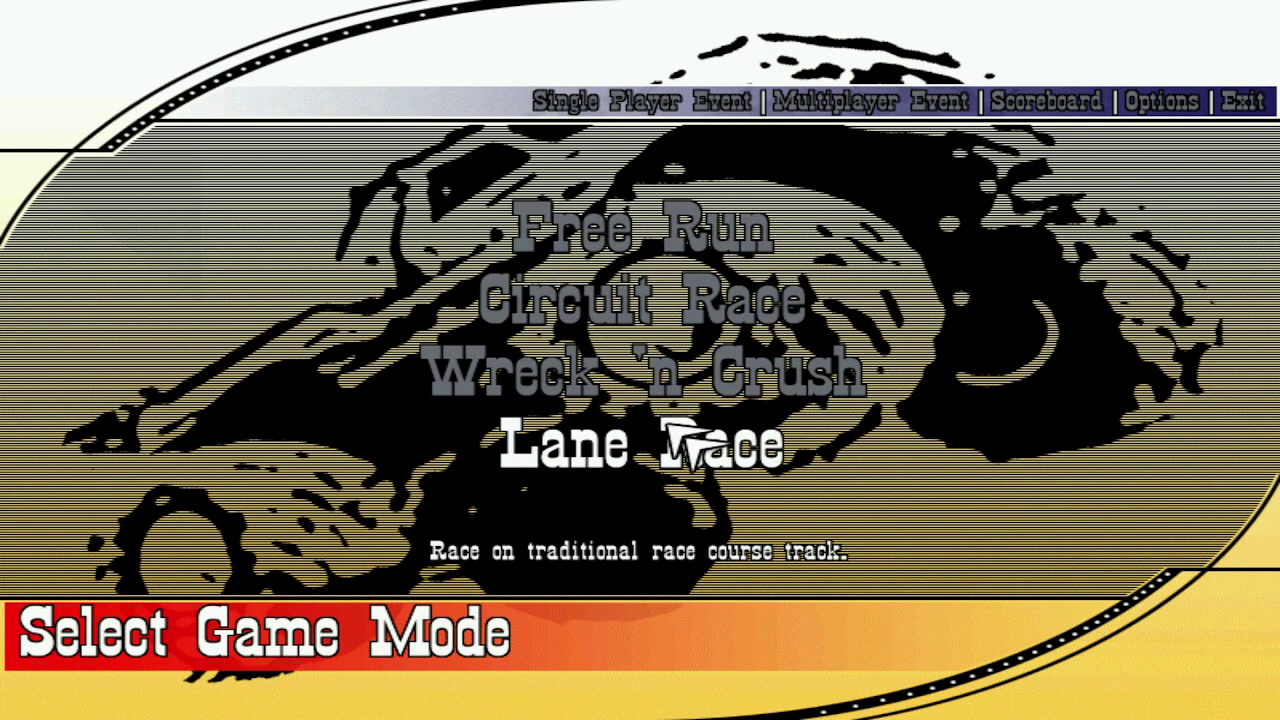
click(590, 315)
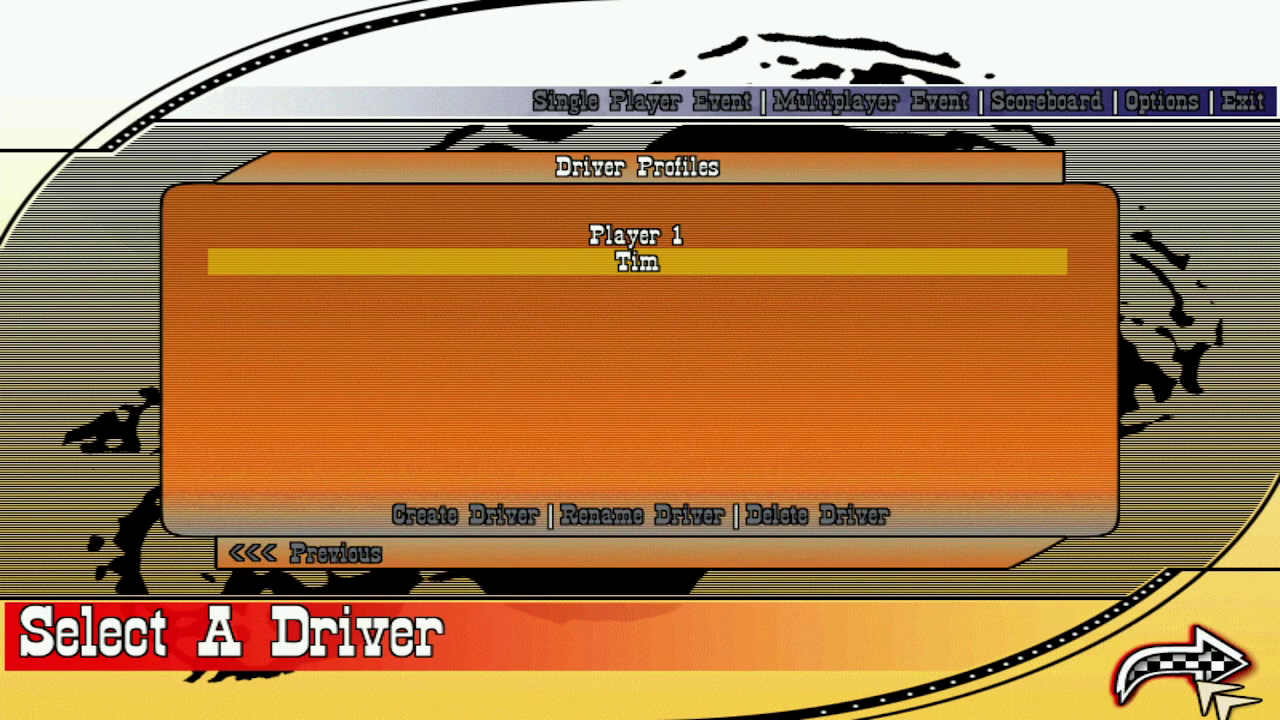
click(1203, 688)
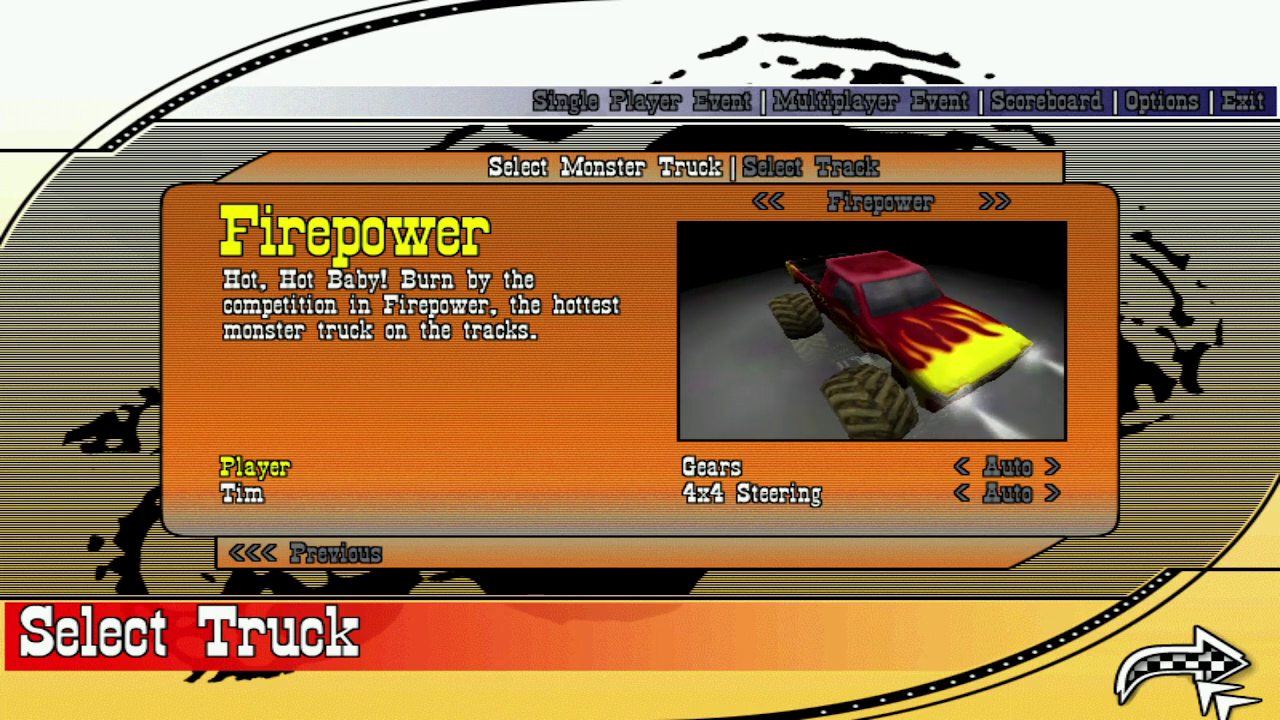
click(1203, 688)
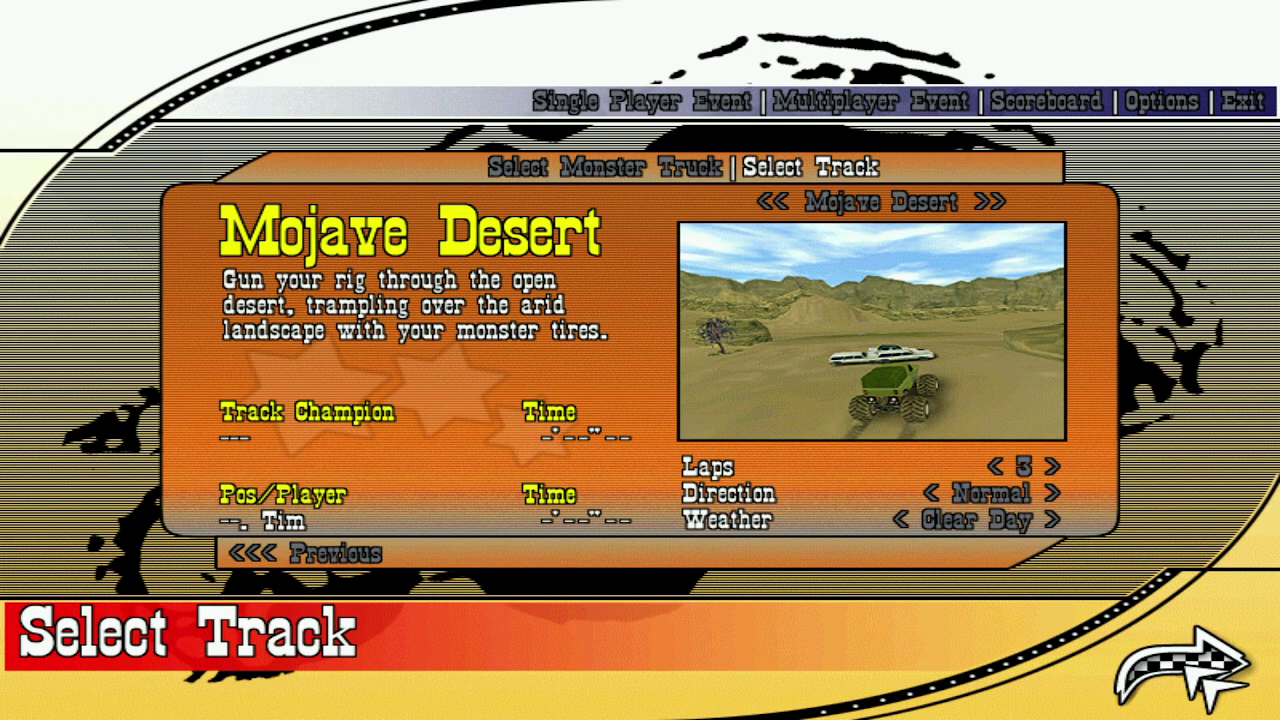
click(1203, 688)
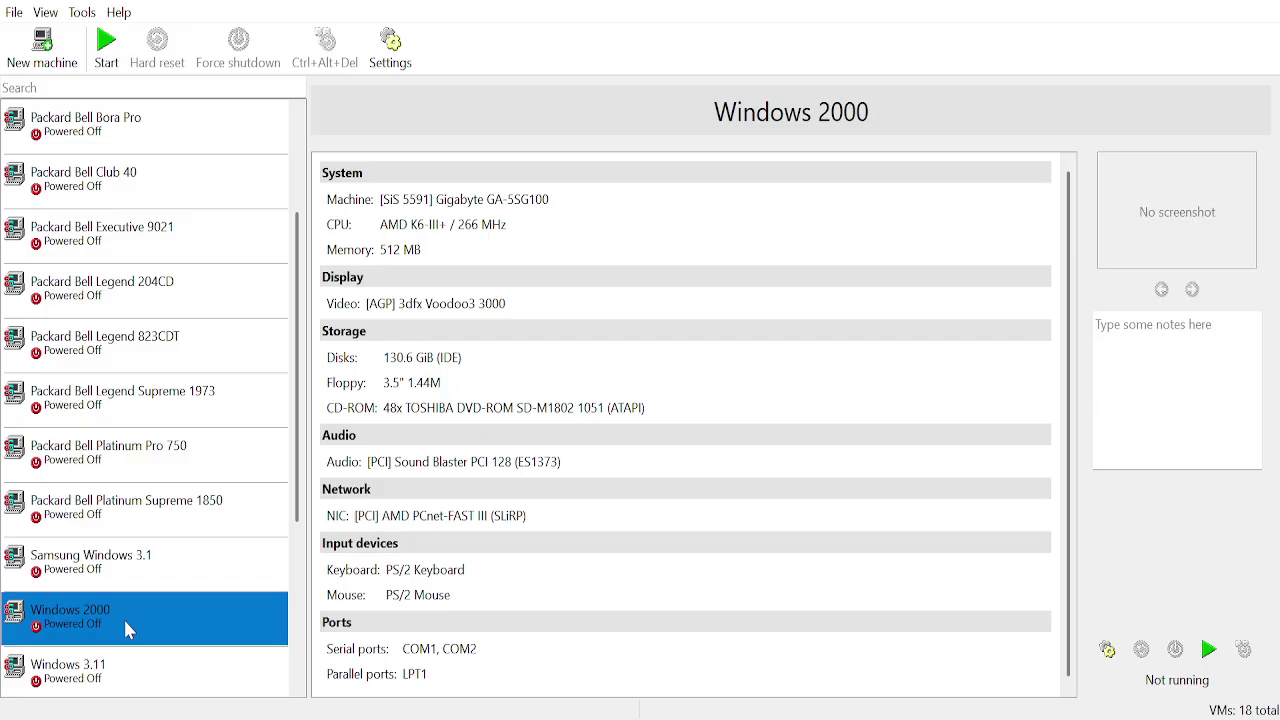
- Launch the Windows 2000 virtual machine from the 86Box manager and let it reach the desktop
double_click(124, 620)
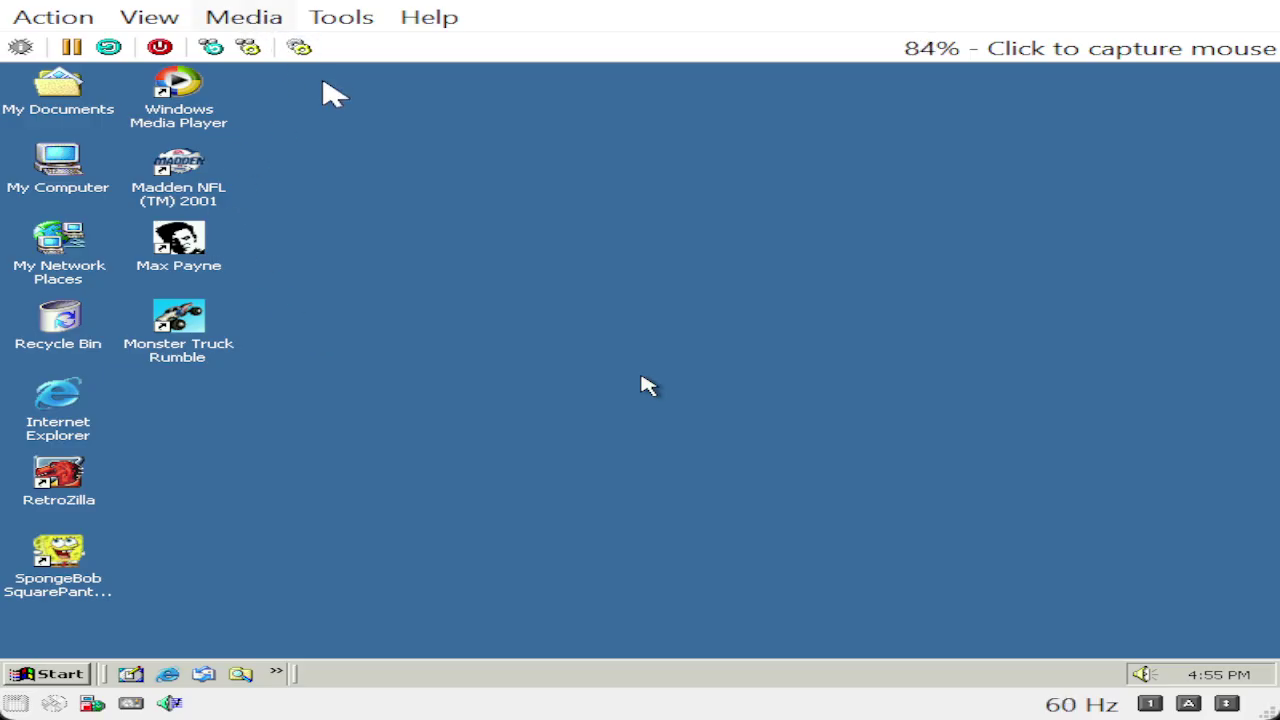
- Mount the Tonka Monster Trucks ISO in the CD-ROM drive, resume the machine and go full screen
click(374, 127)
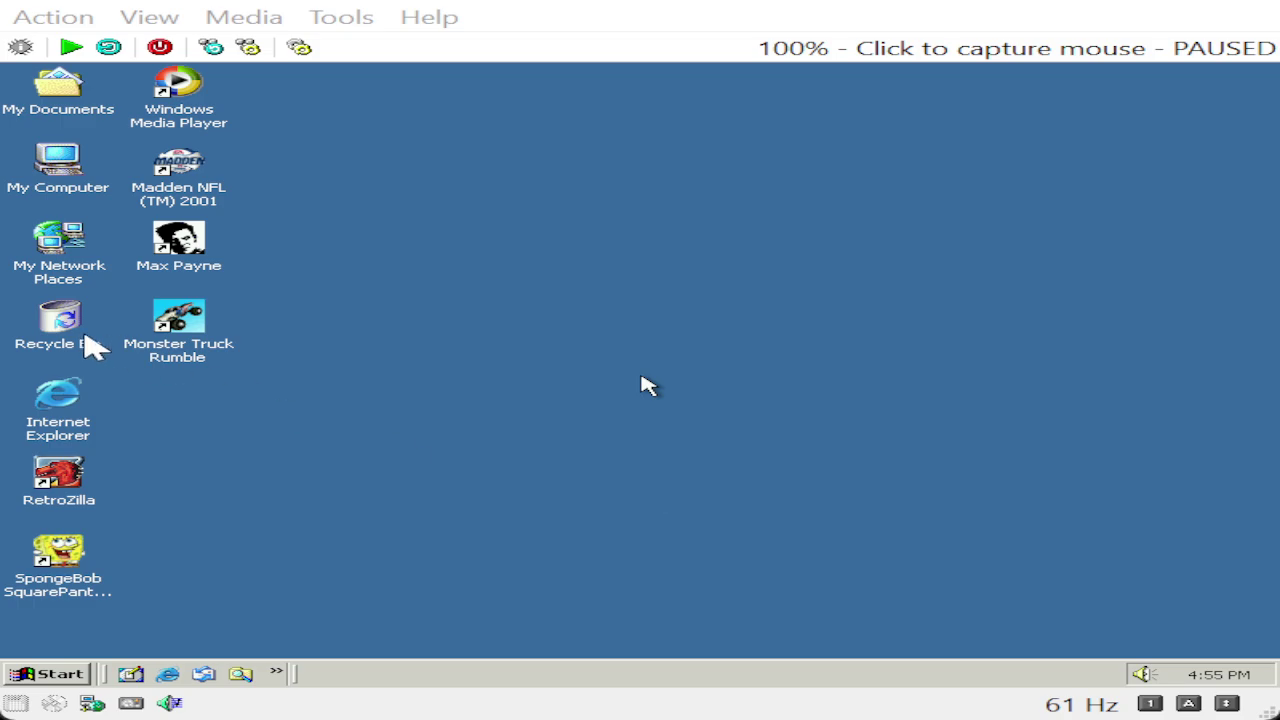
key(Return)
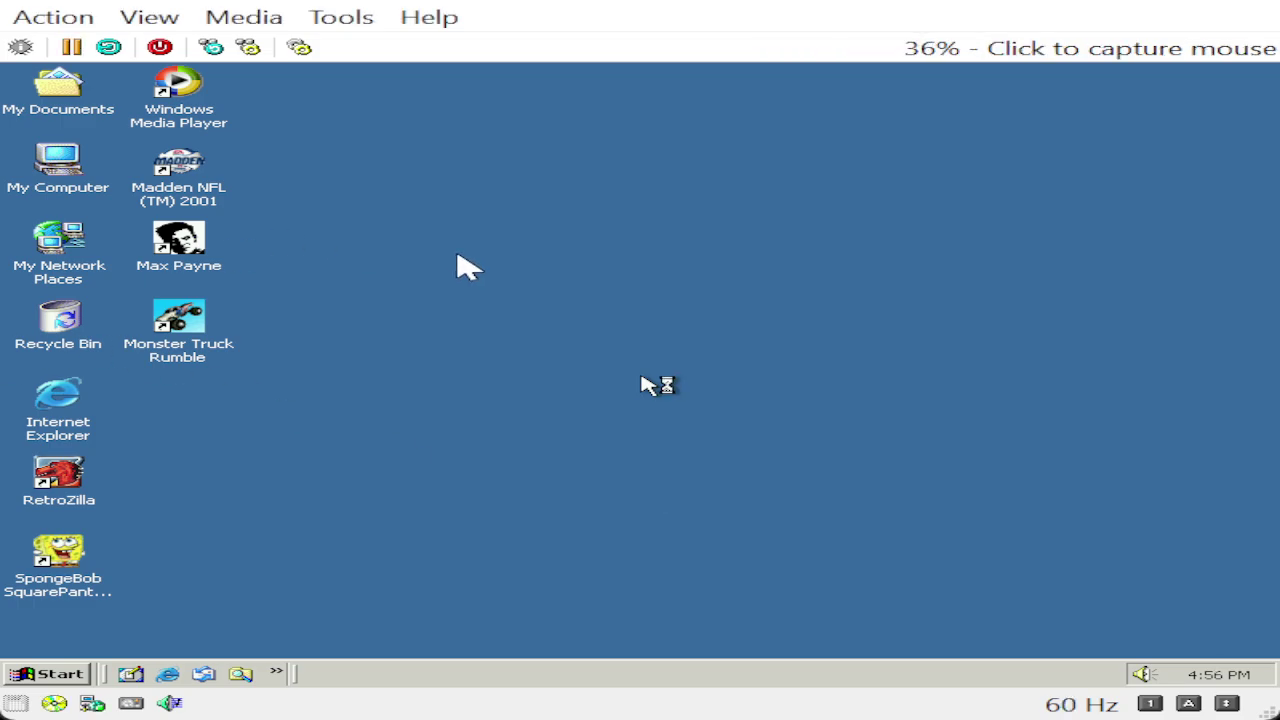
key(alt+Return)
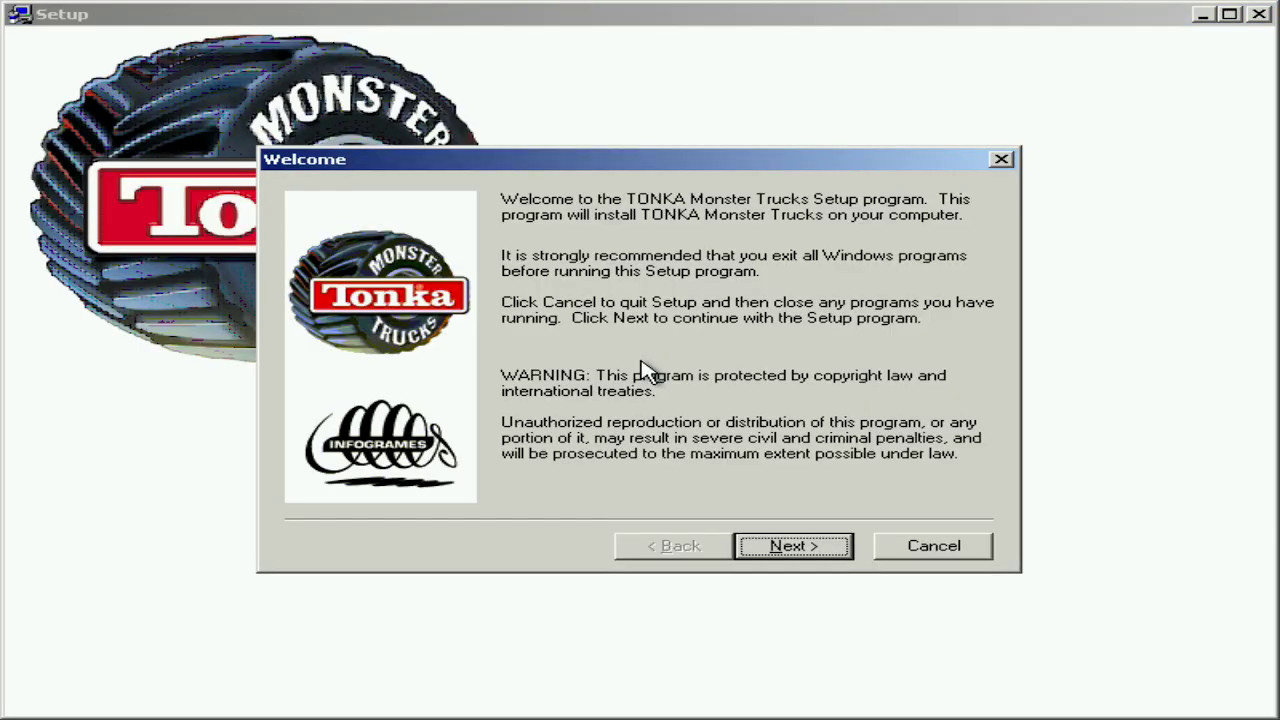
- Accept the license, default install folder, Maximum install type and program folder to start copying files
click(790, 548)
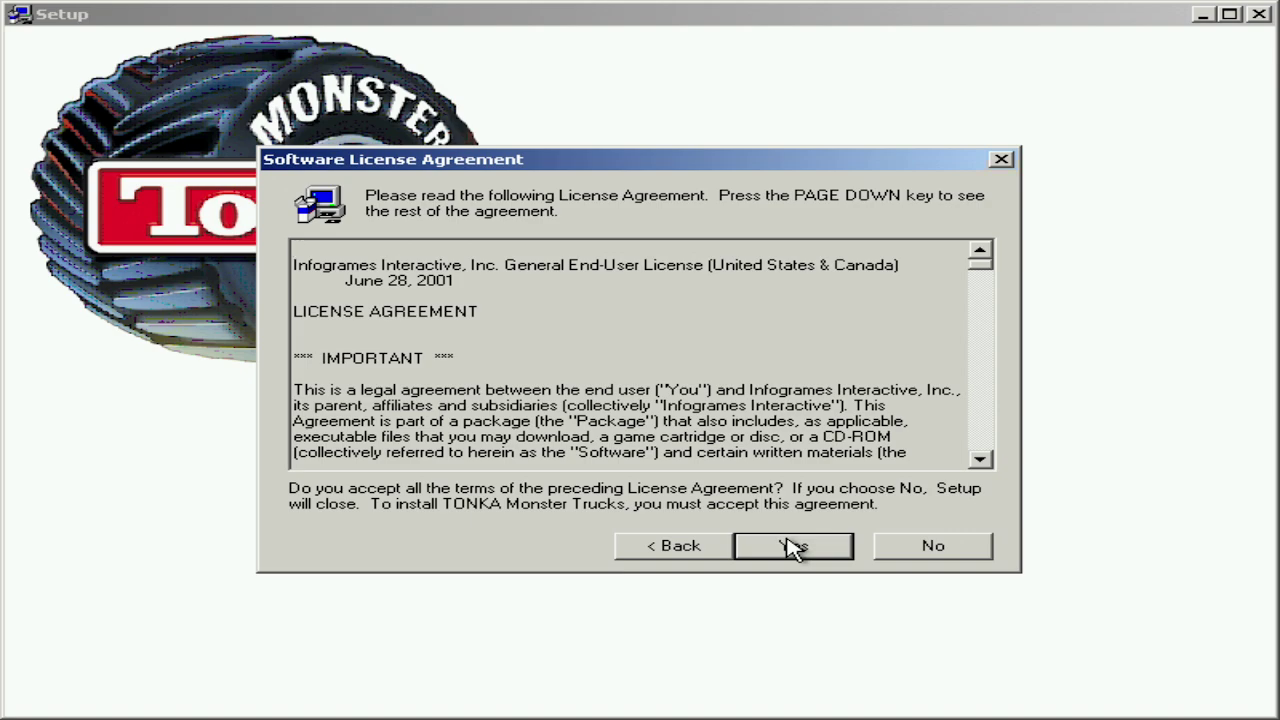
click(792, 548)
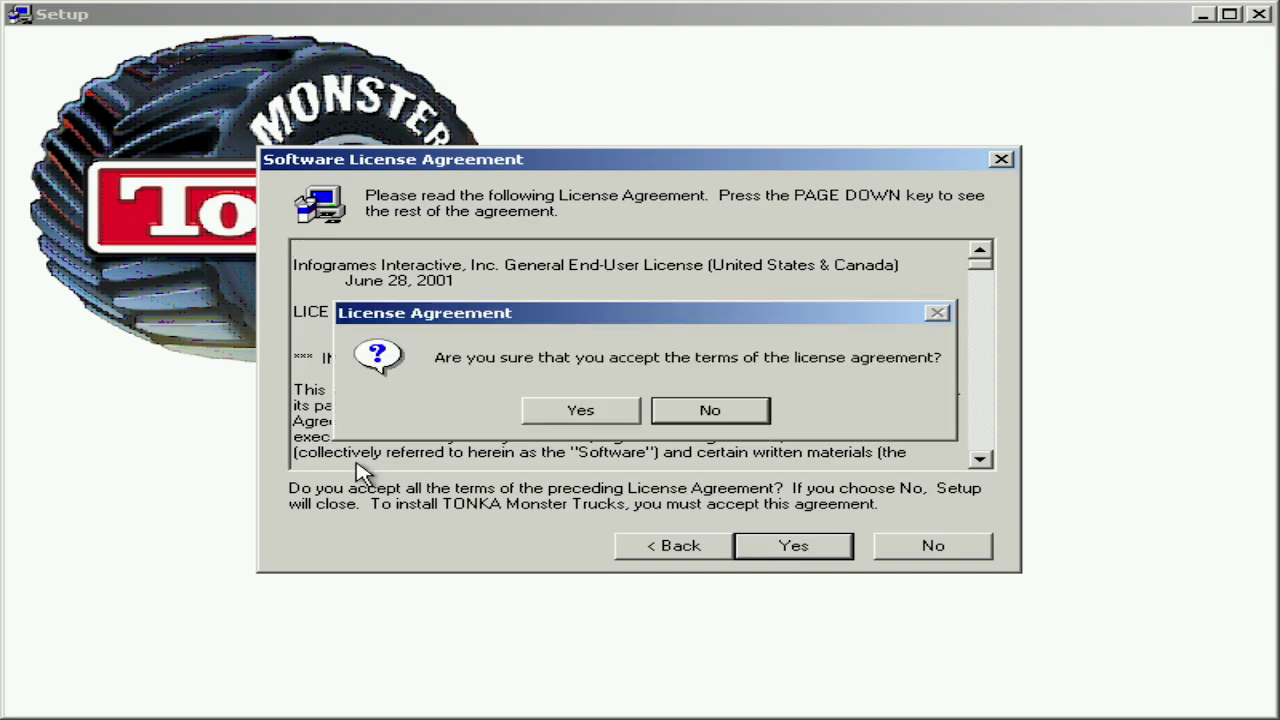
click(605, 410)
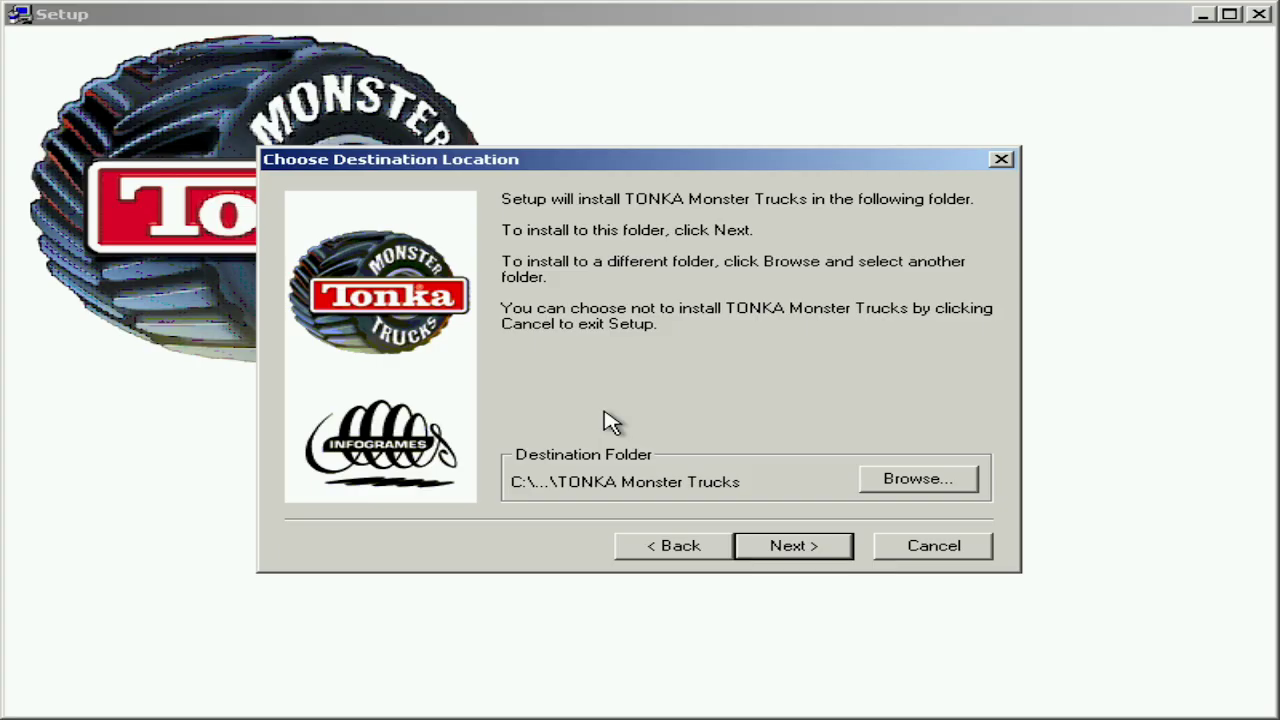
click(806, 550)
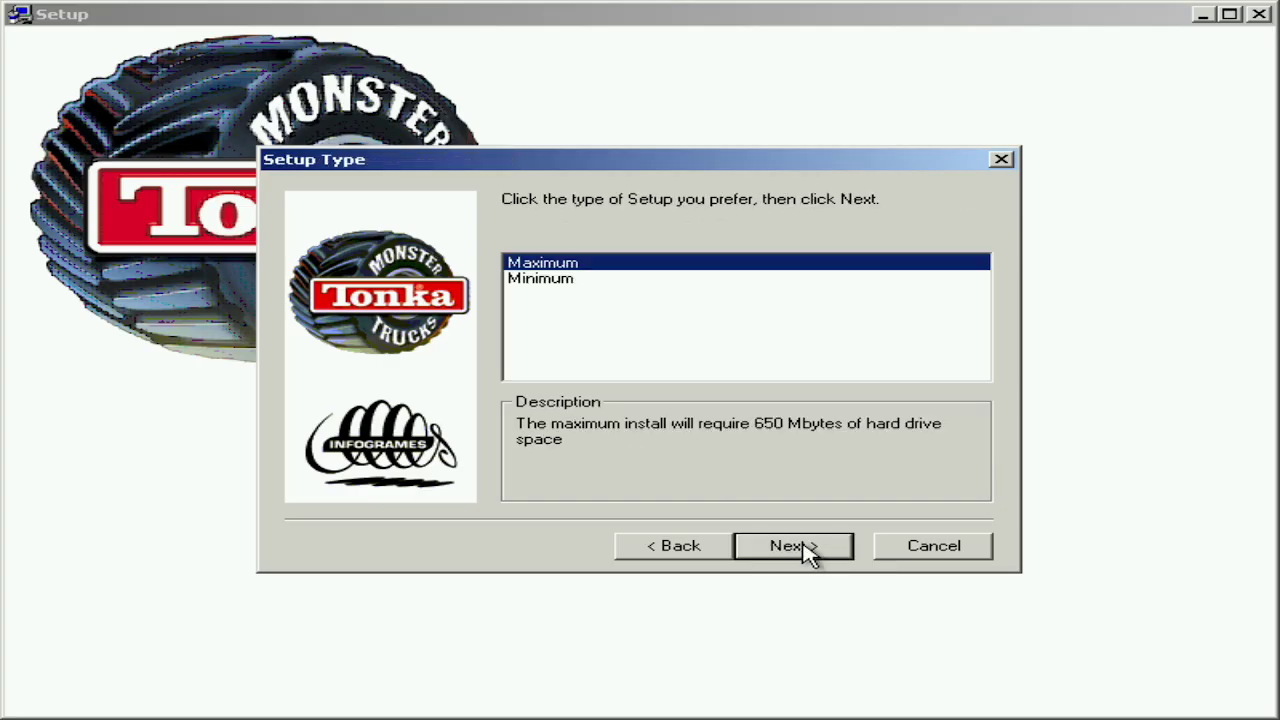
click(814, 553)
click(812, 556)
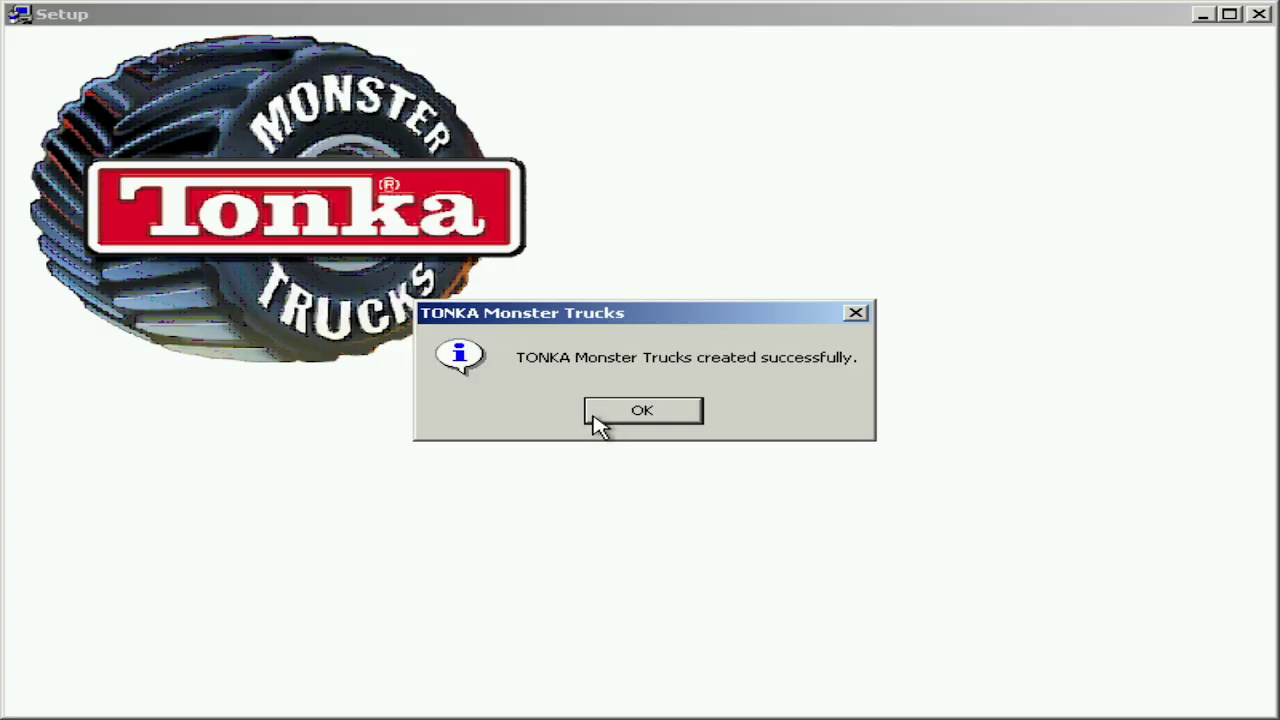
- Acknowledge the install, add a desktop shortcut and choose Never Register
click(603, 418)
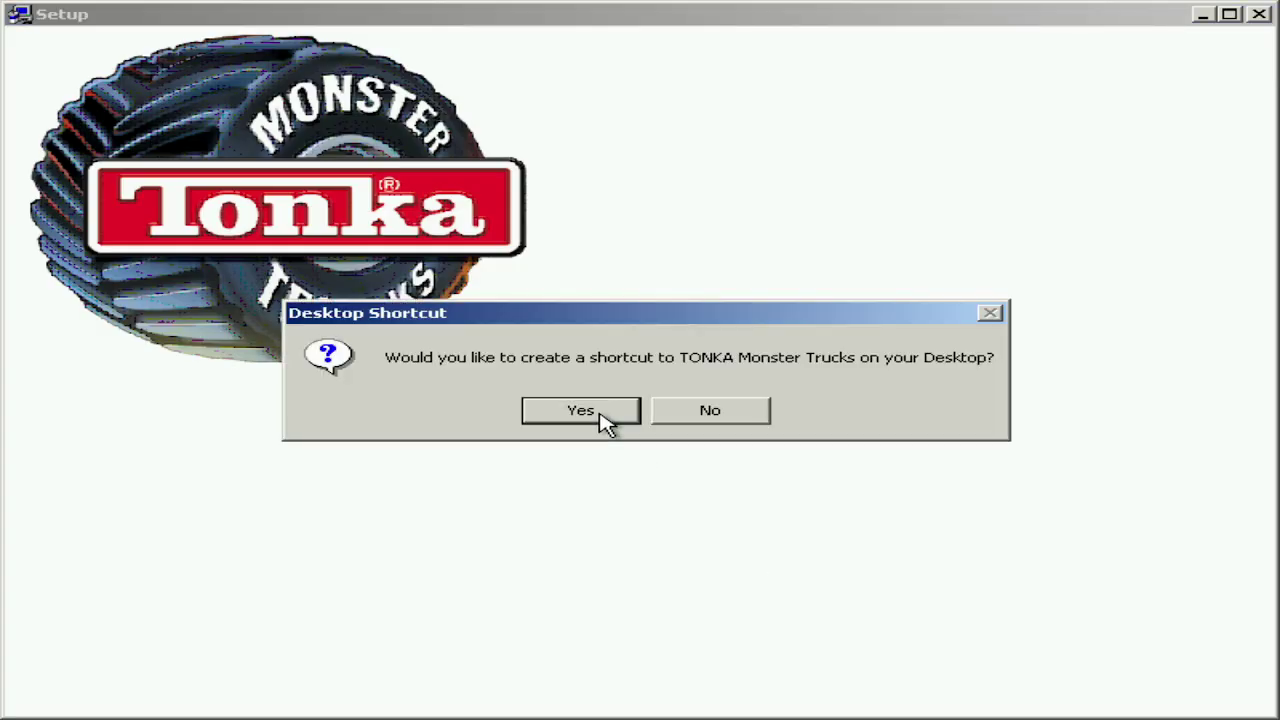
click(580, 411)
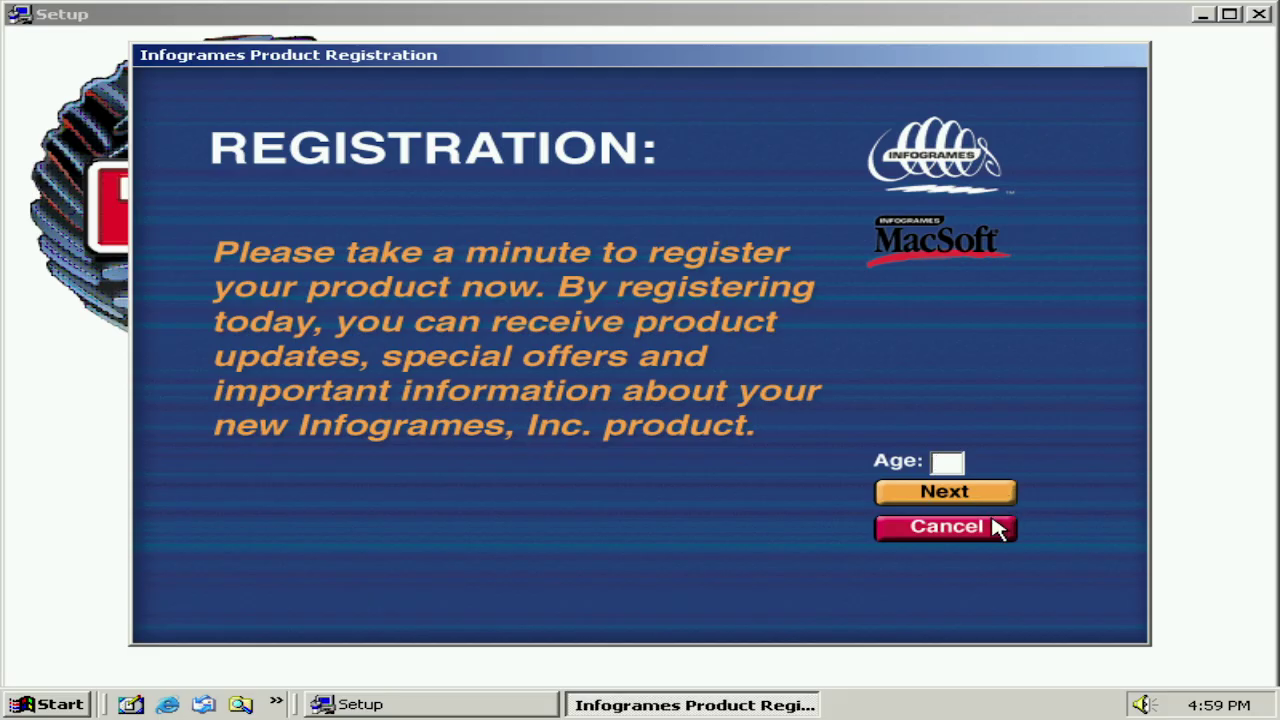
click(985, 545)
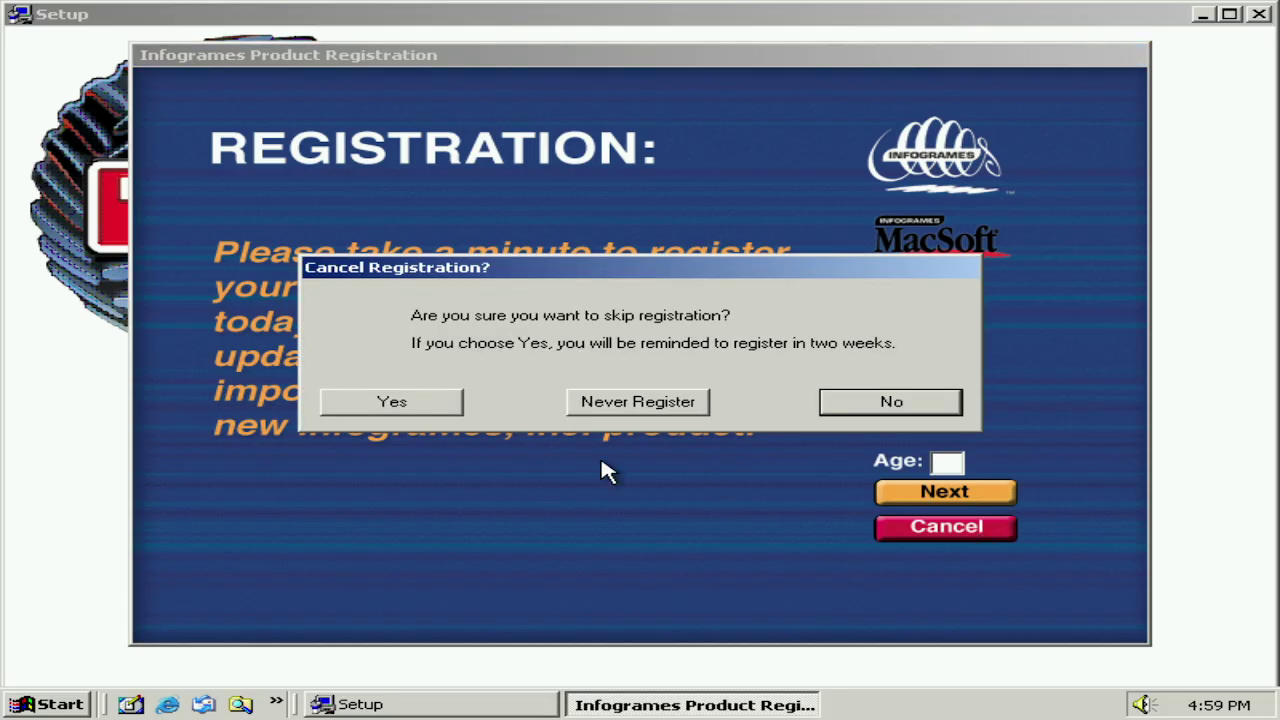
click(603, 406)
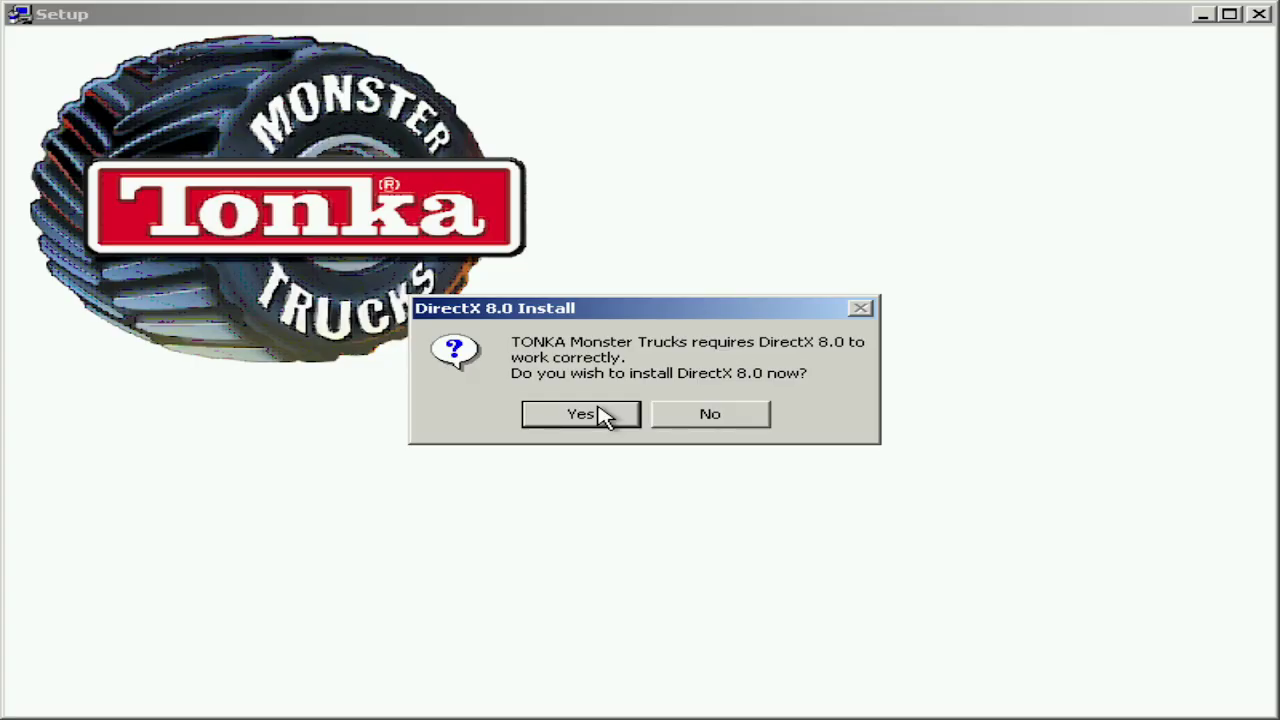
- Agree to DirectX 8.0, dismiss its error and reboot notices, and finish setup with restart now
click(603, 414)
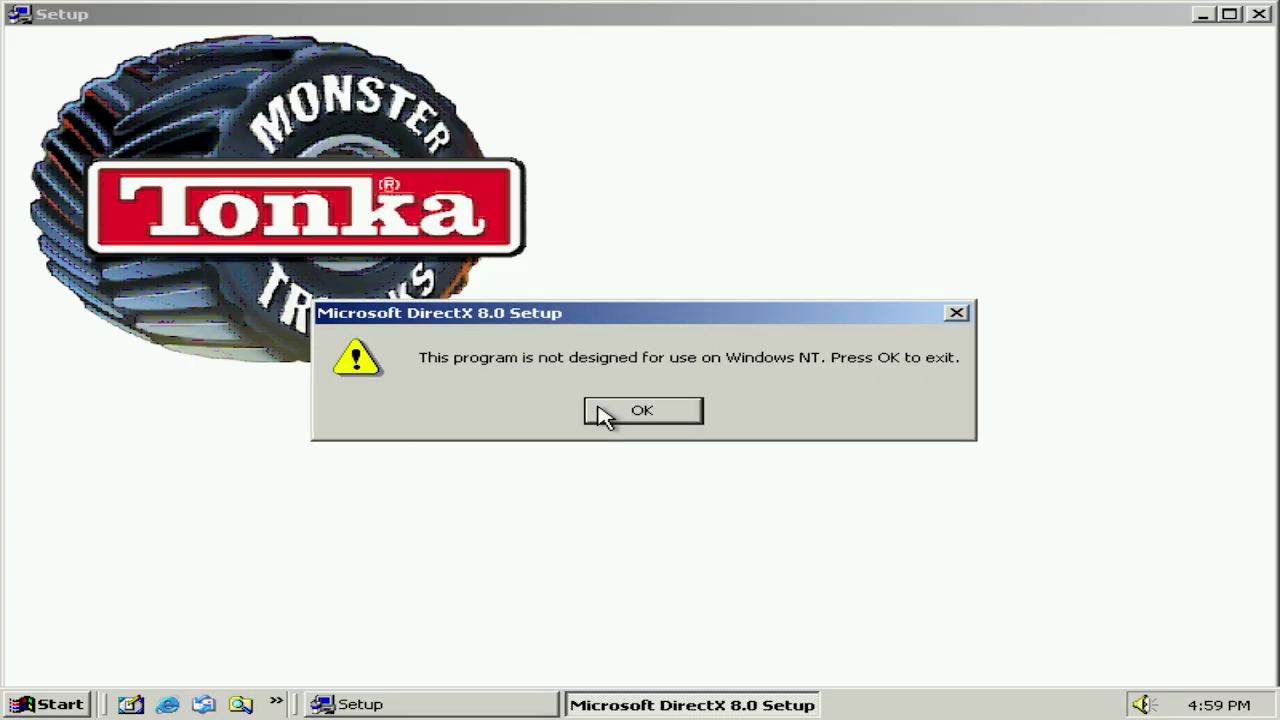
click(603, 414)
click(603, 414)
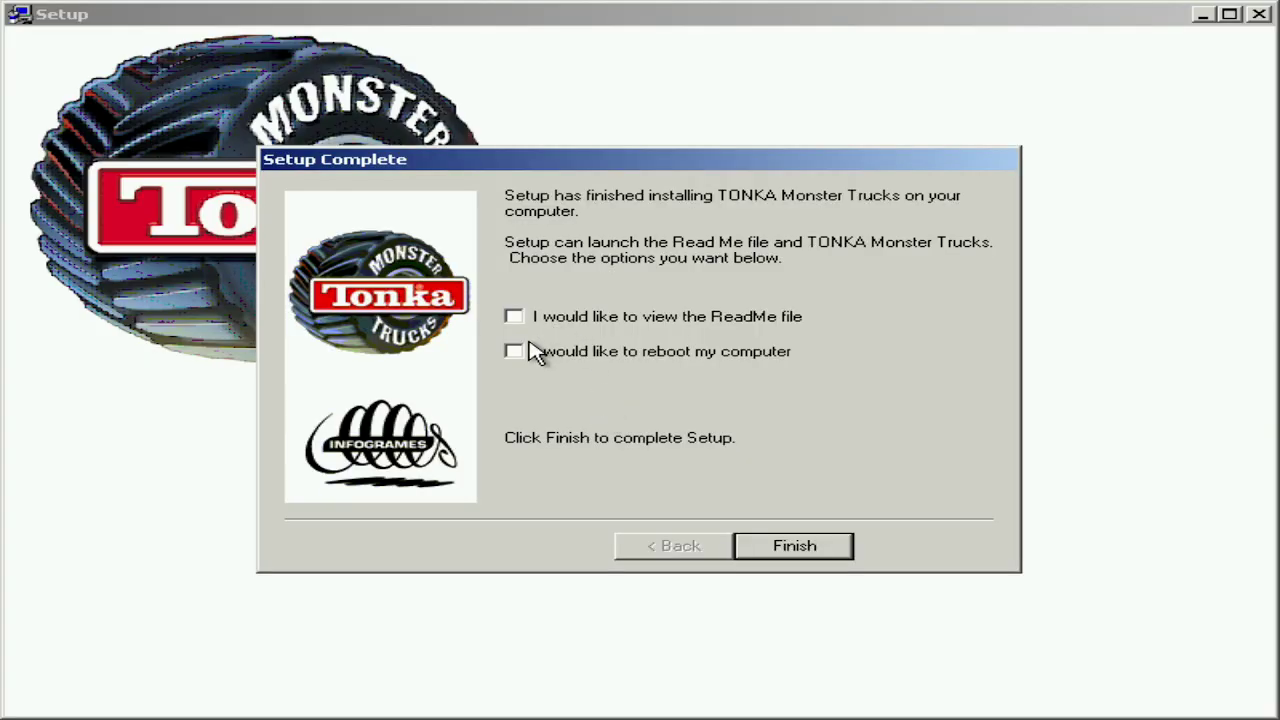
click(805, 553)
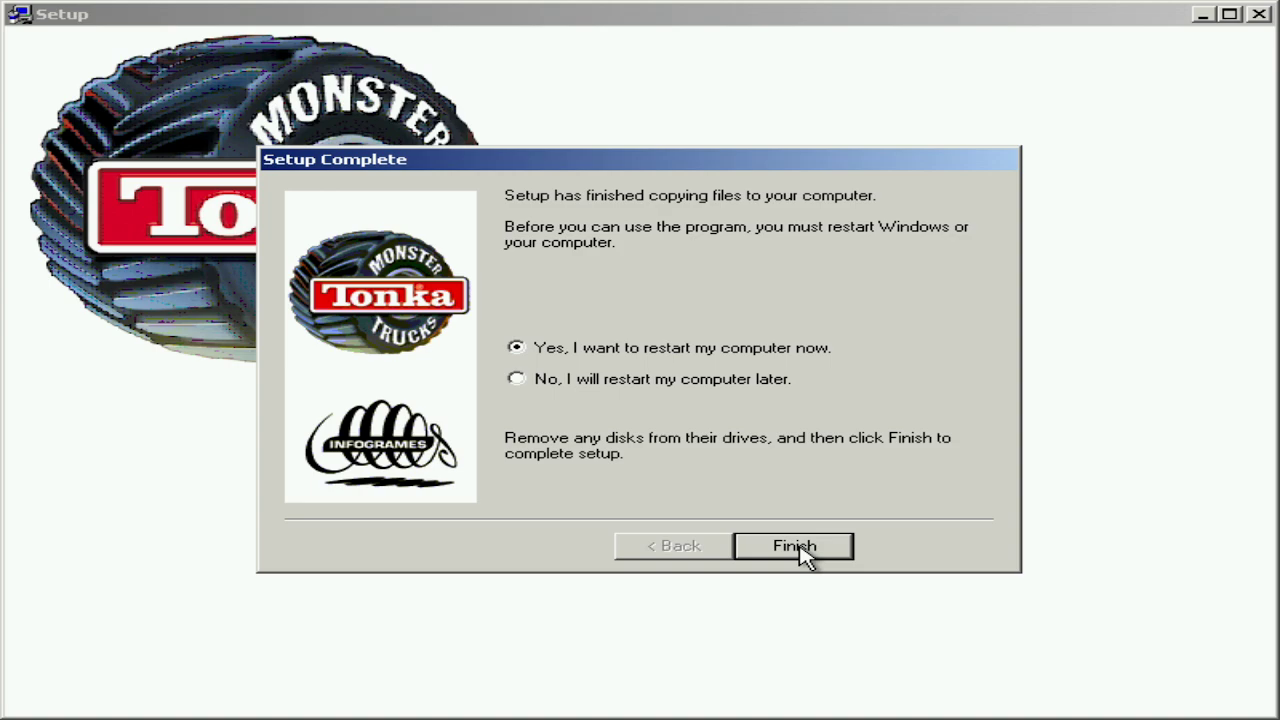
click(800, 547)
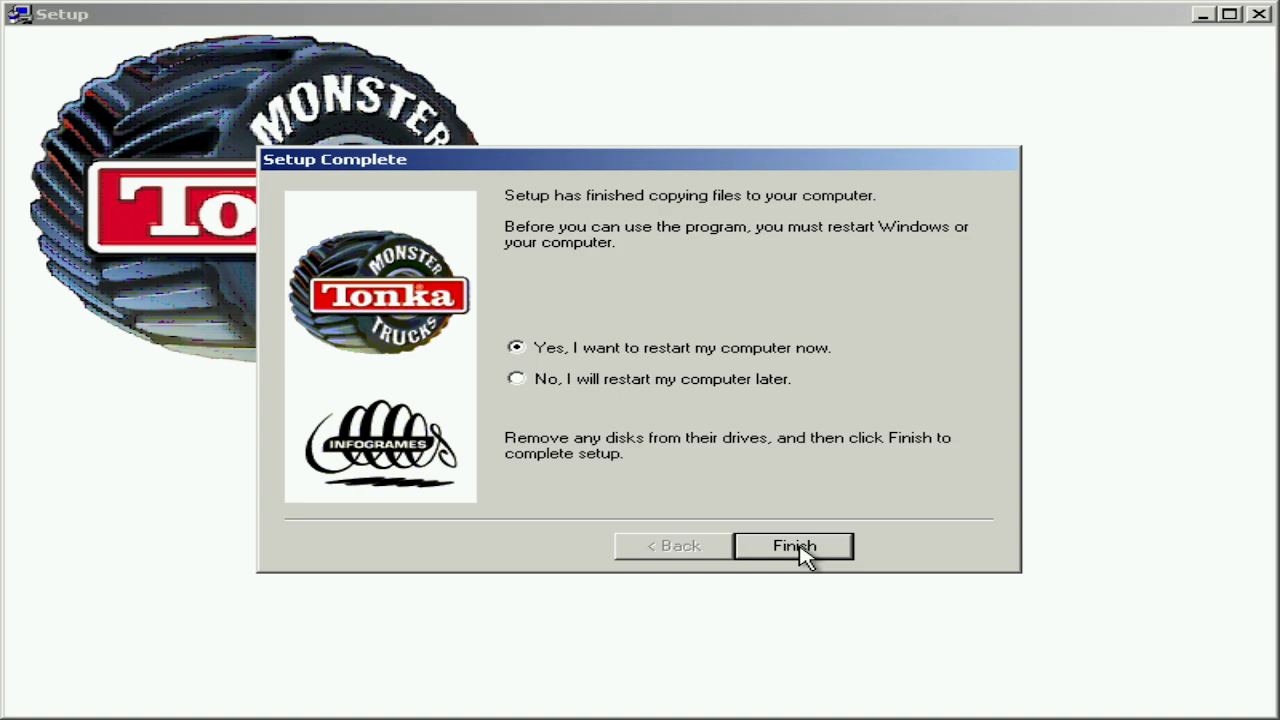
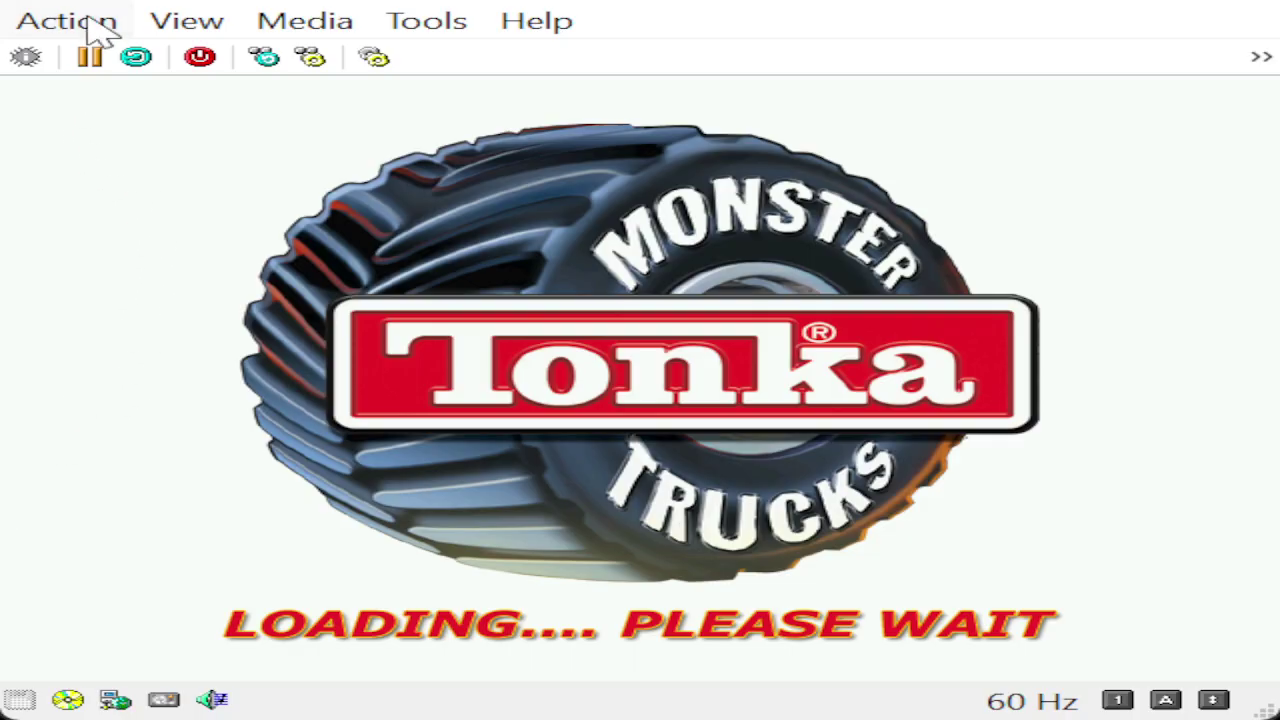
- Pause and then resume the emulated machine so Windows 2000 boots to its desktop
click(240, 354)
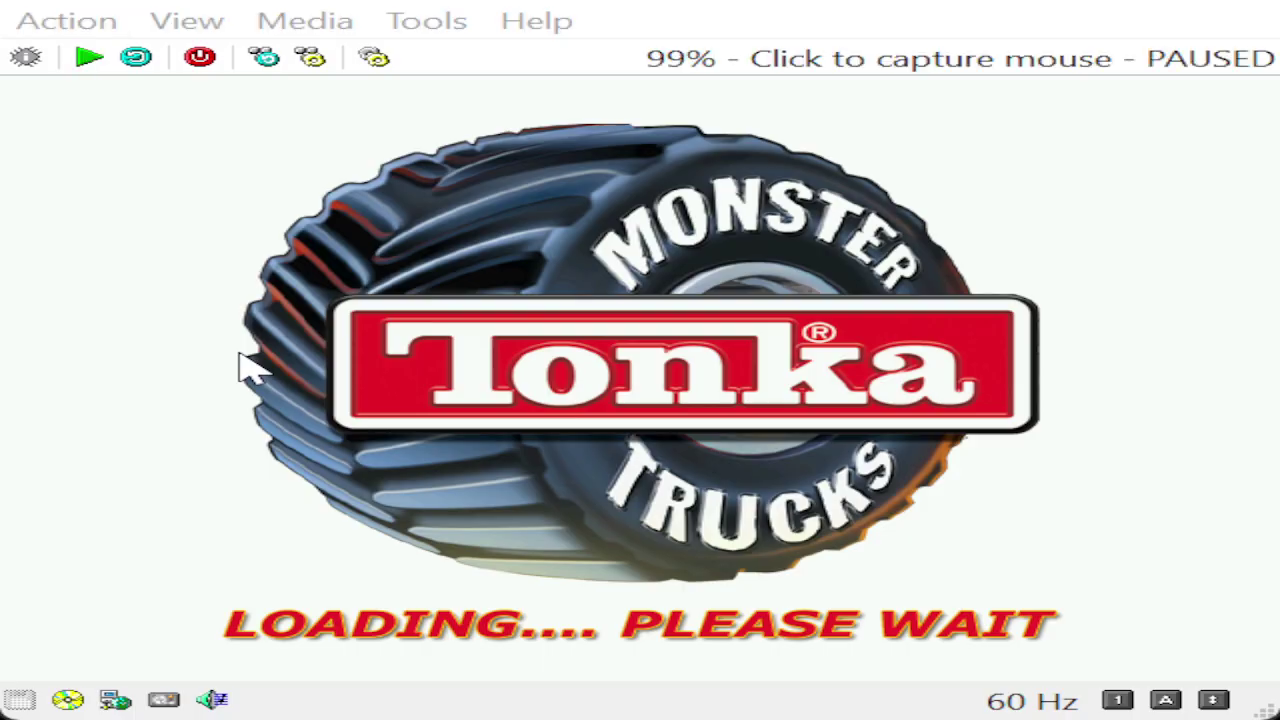
click(743, 445)
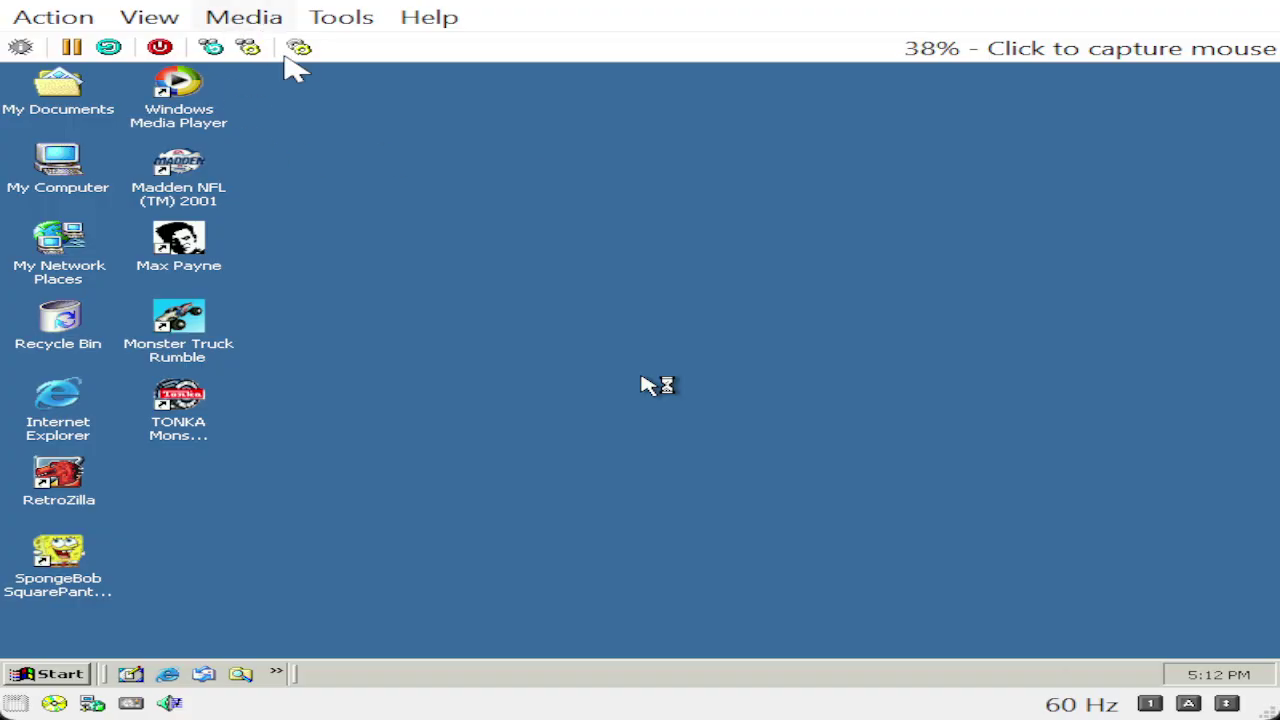
- Load the Tonka Space Station CD image and switch 86Box to full screen
click(303, 124)
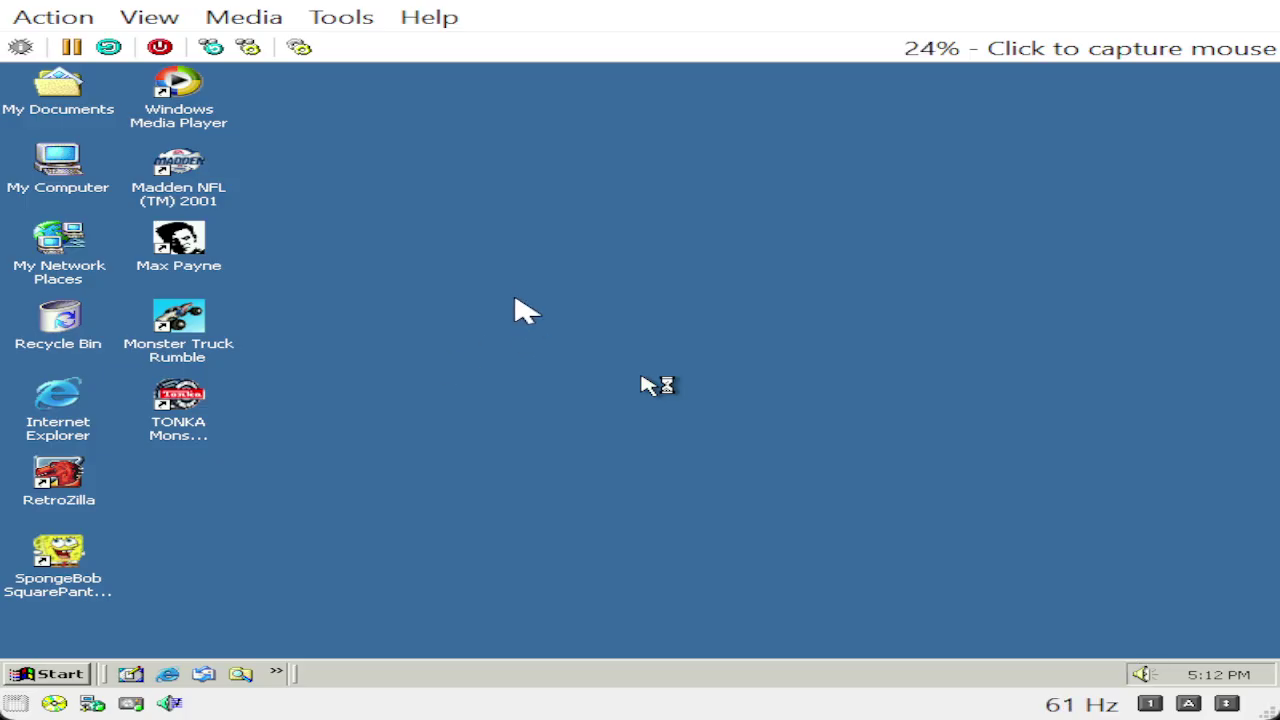
key(ctrl+alt+Page_Up)
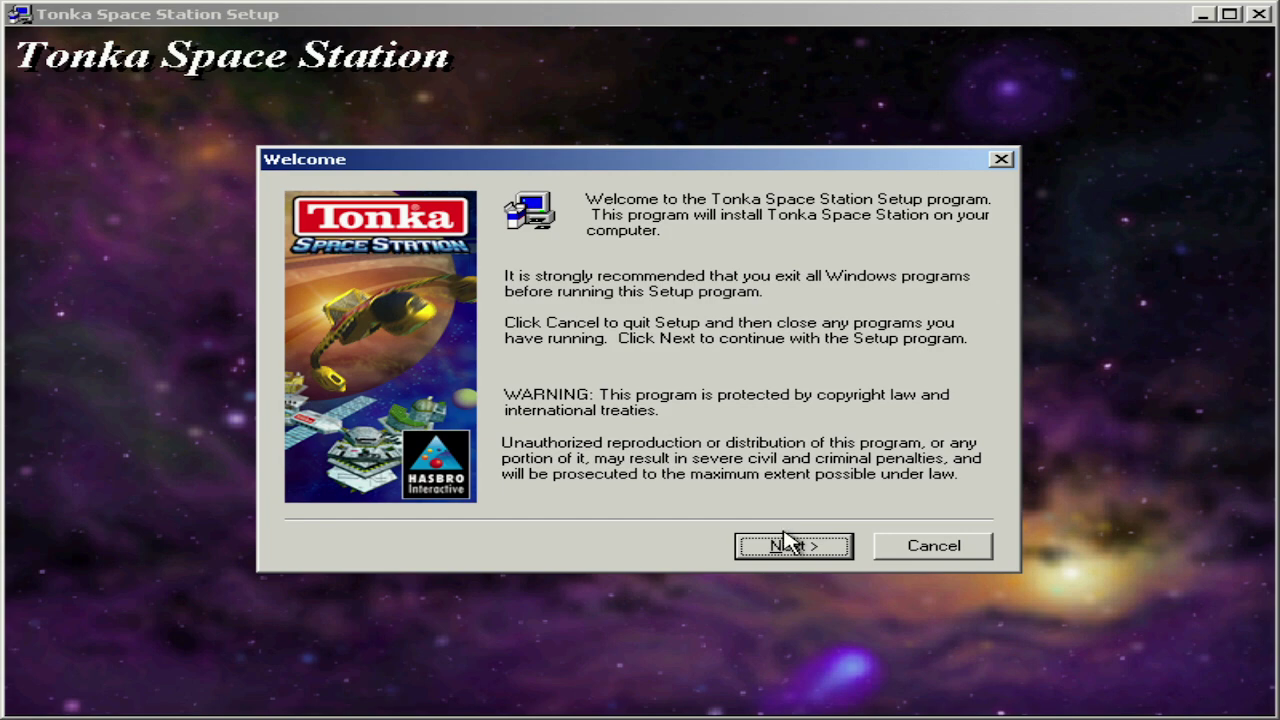
- Pass the welcome and health warning, accept the license, and keep the default install location
click(788, 543)
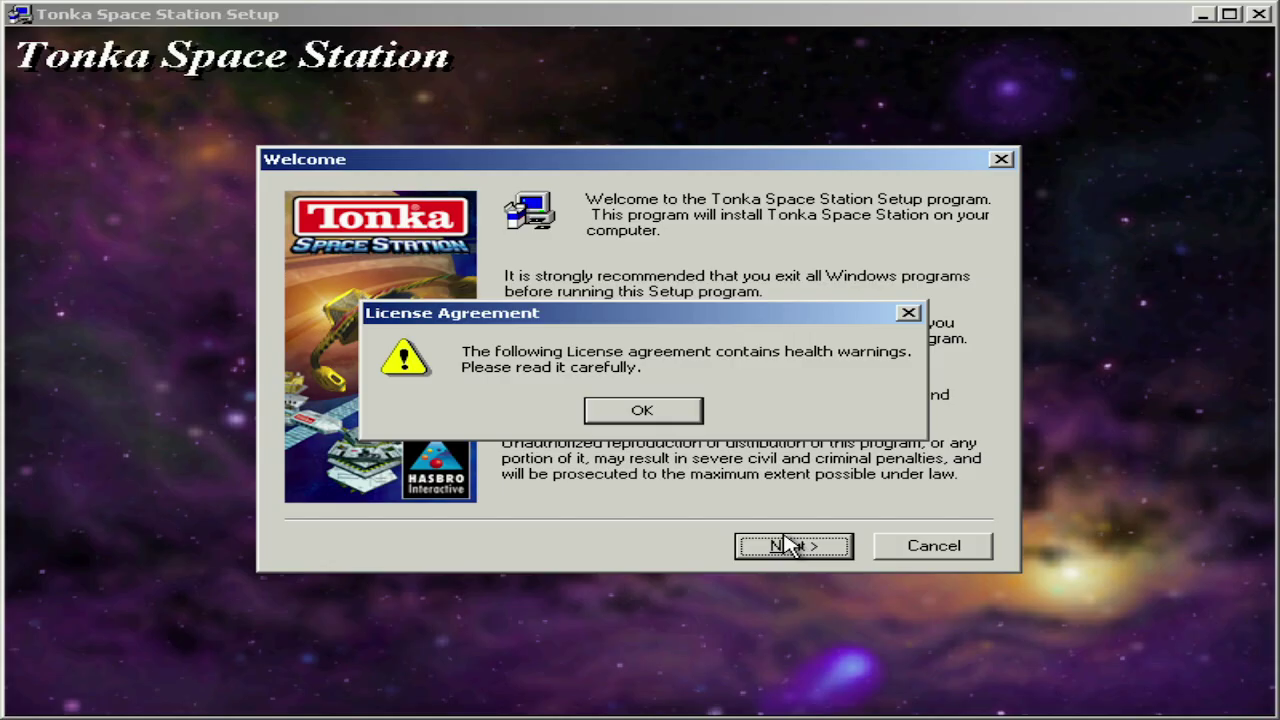
click(646, 408)
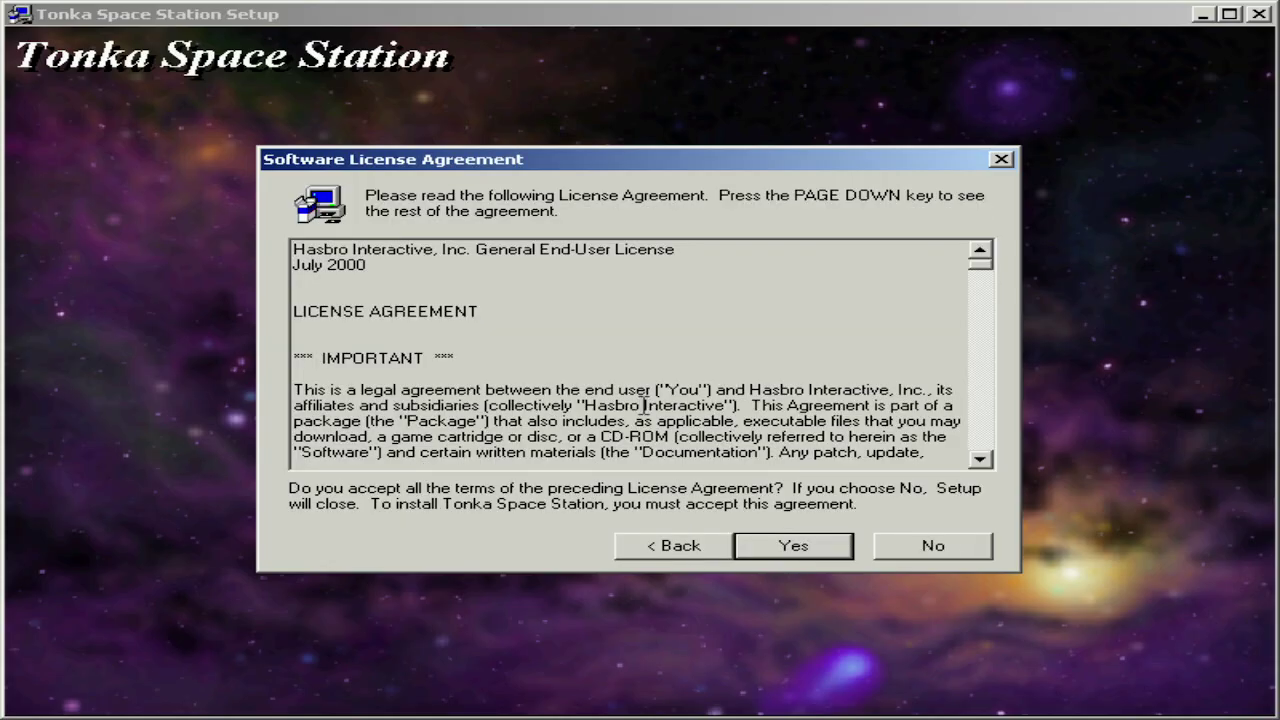
click(818, 551)
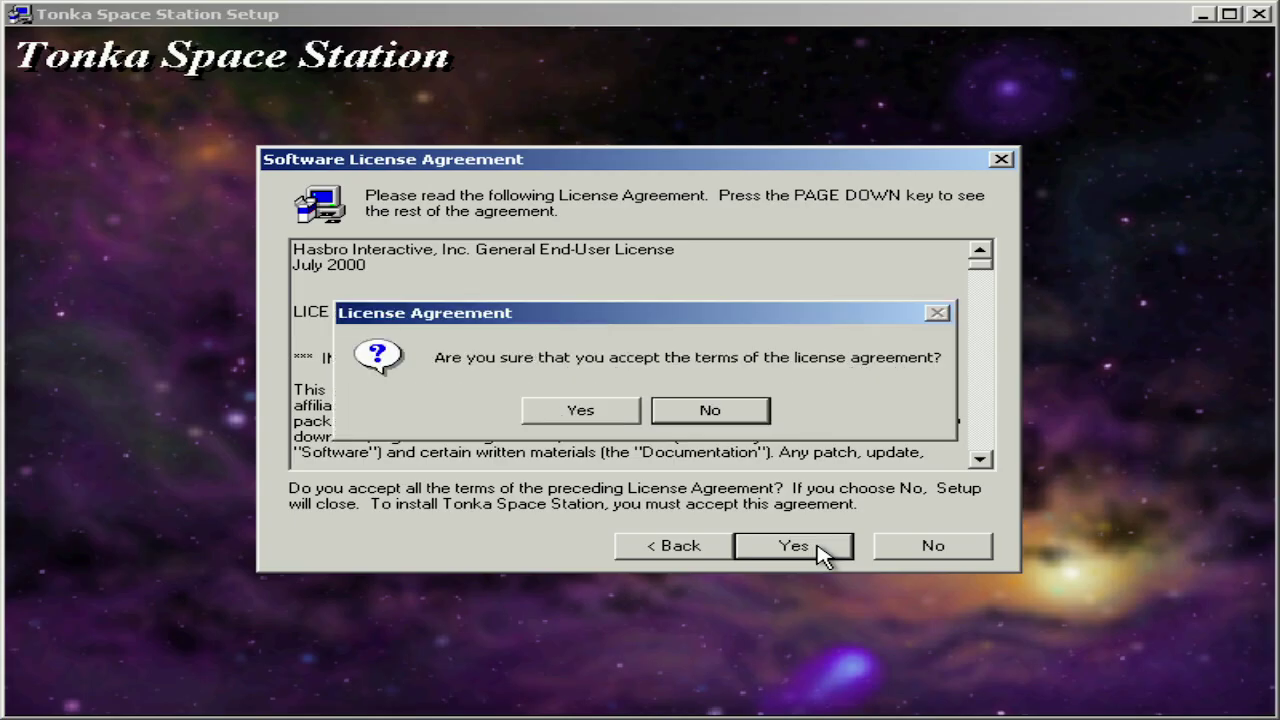
click(594, 410)
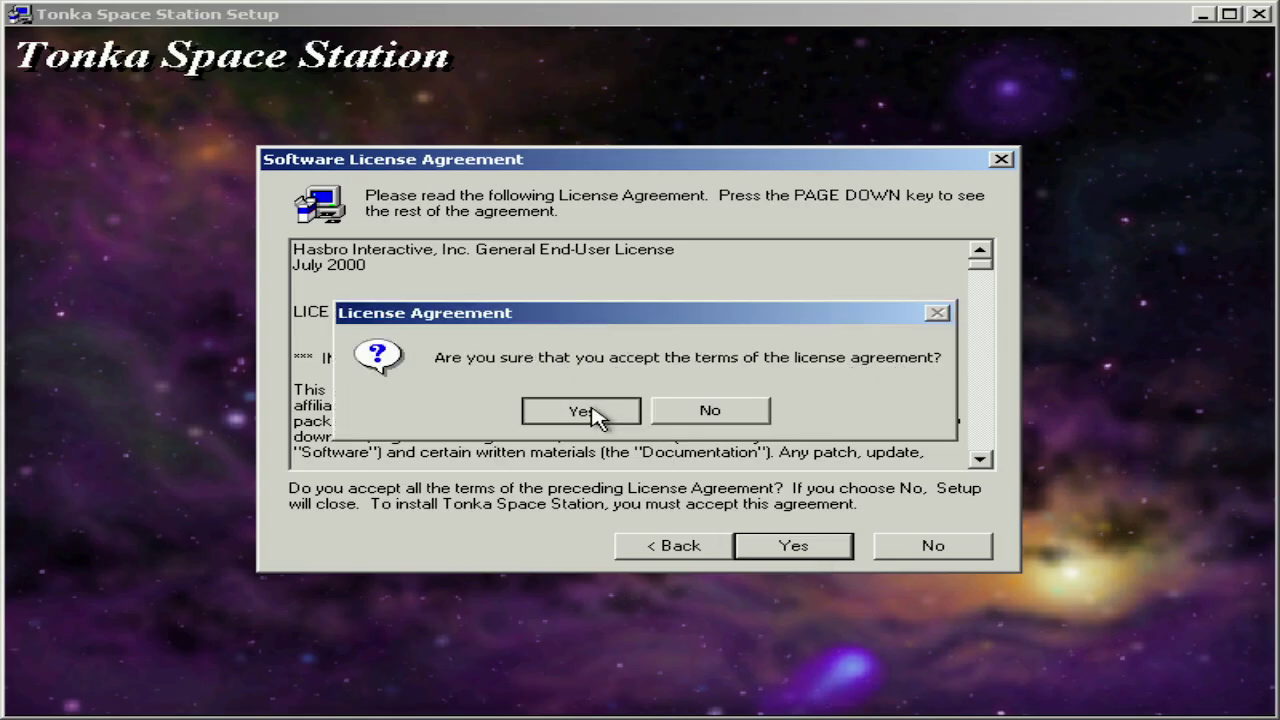
click(797, 548)
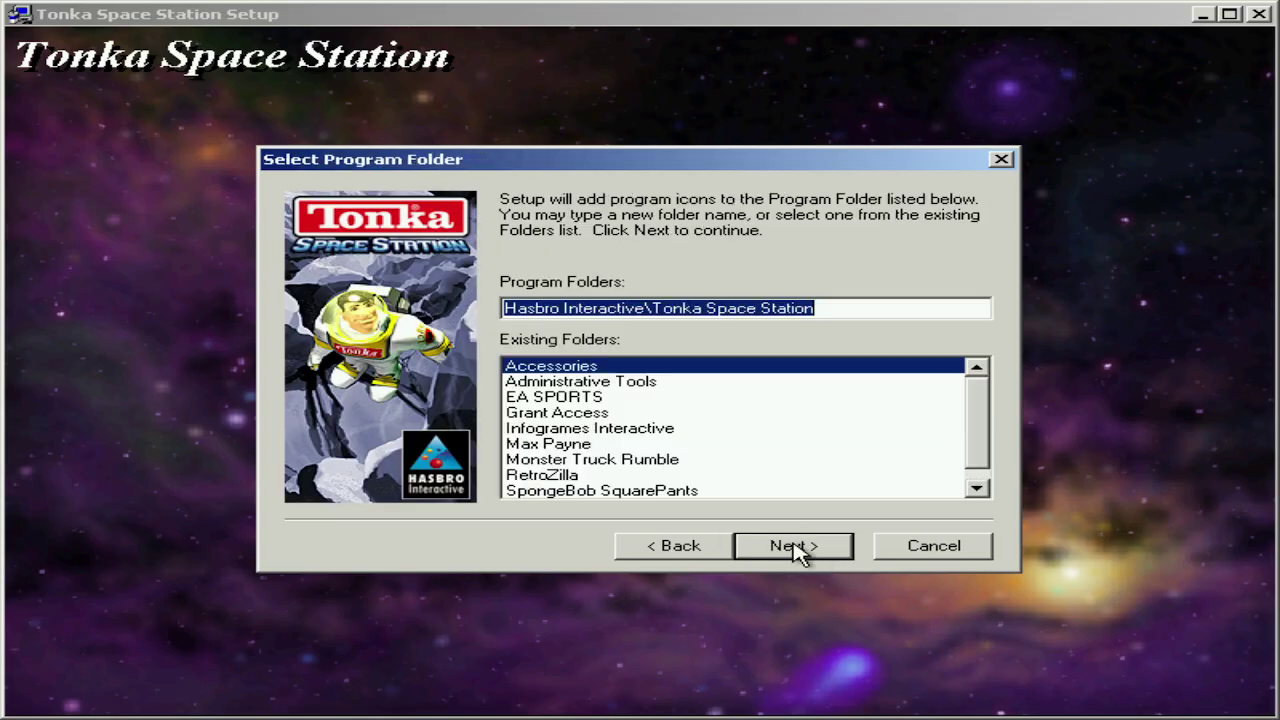
- Keep the Hasbro Interactive\Tonka Space Station program folder and default setup type to copy files
click(797, 548)
click(797, 548)
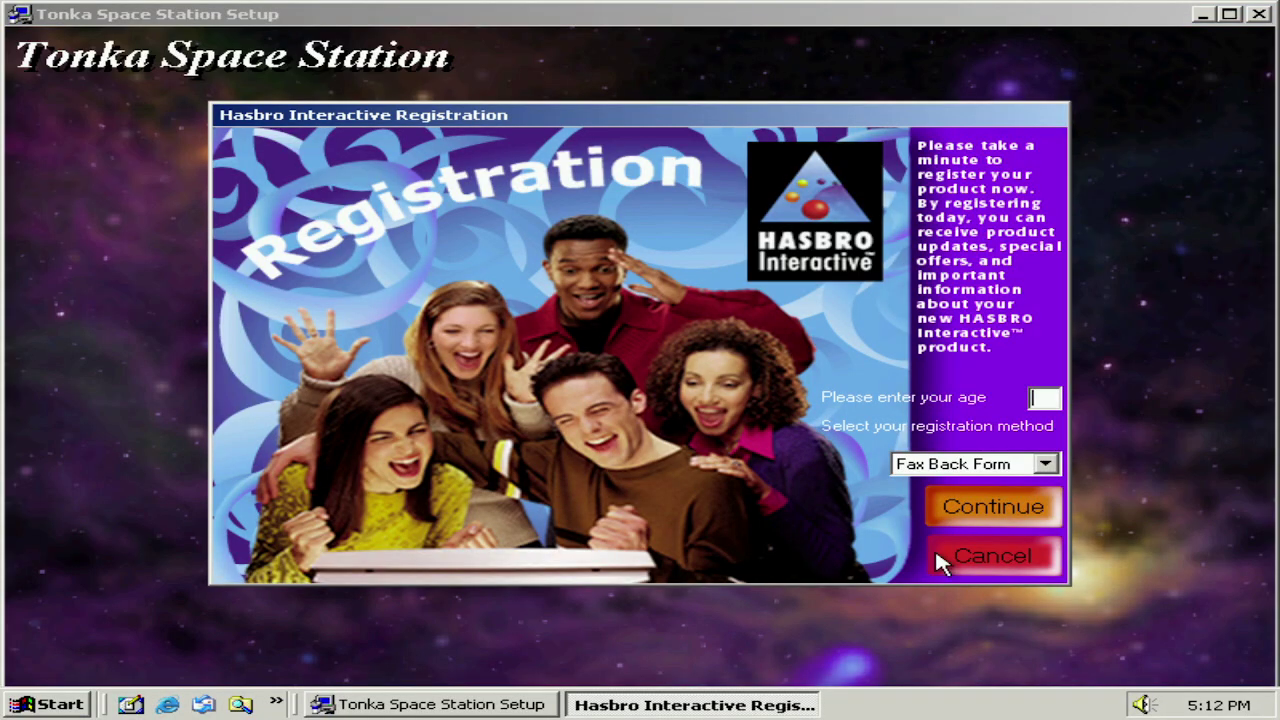
- Choose Never Register, then agree to install DirectX Media 6.0 and DirectX 7.0a
click(996, 560)
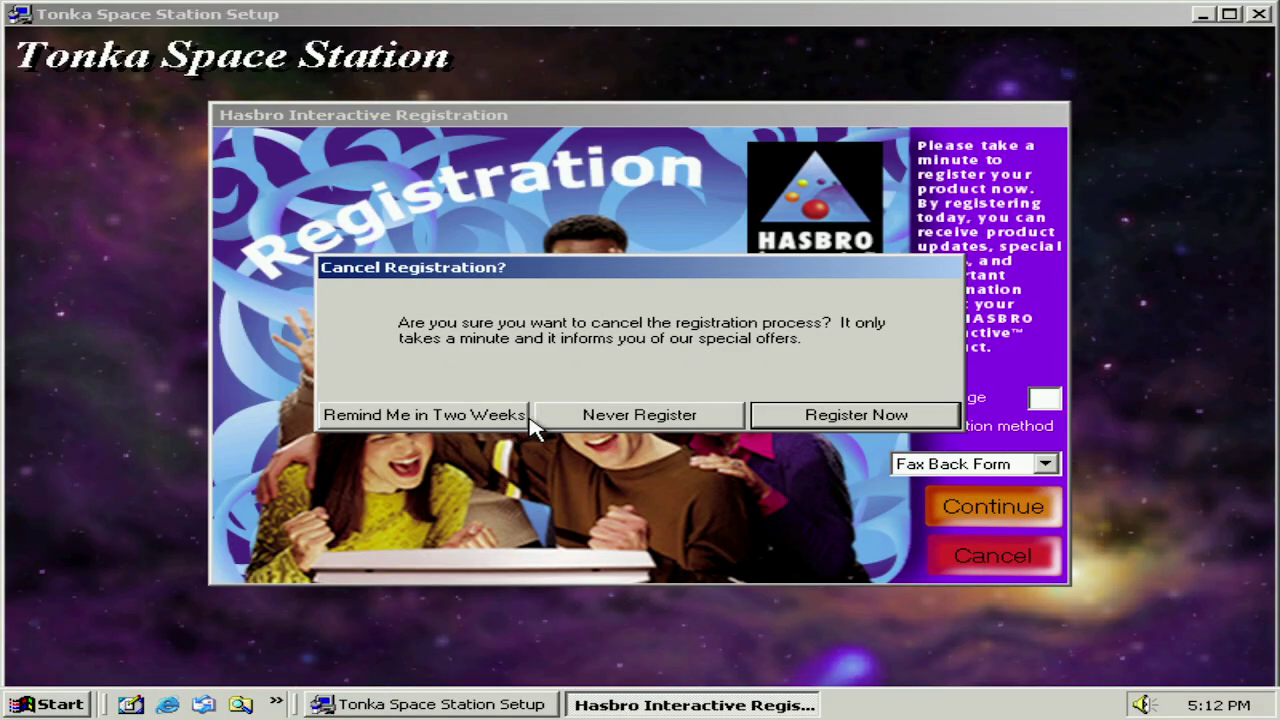
click(632, 417)
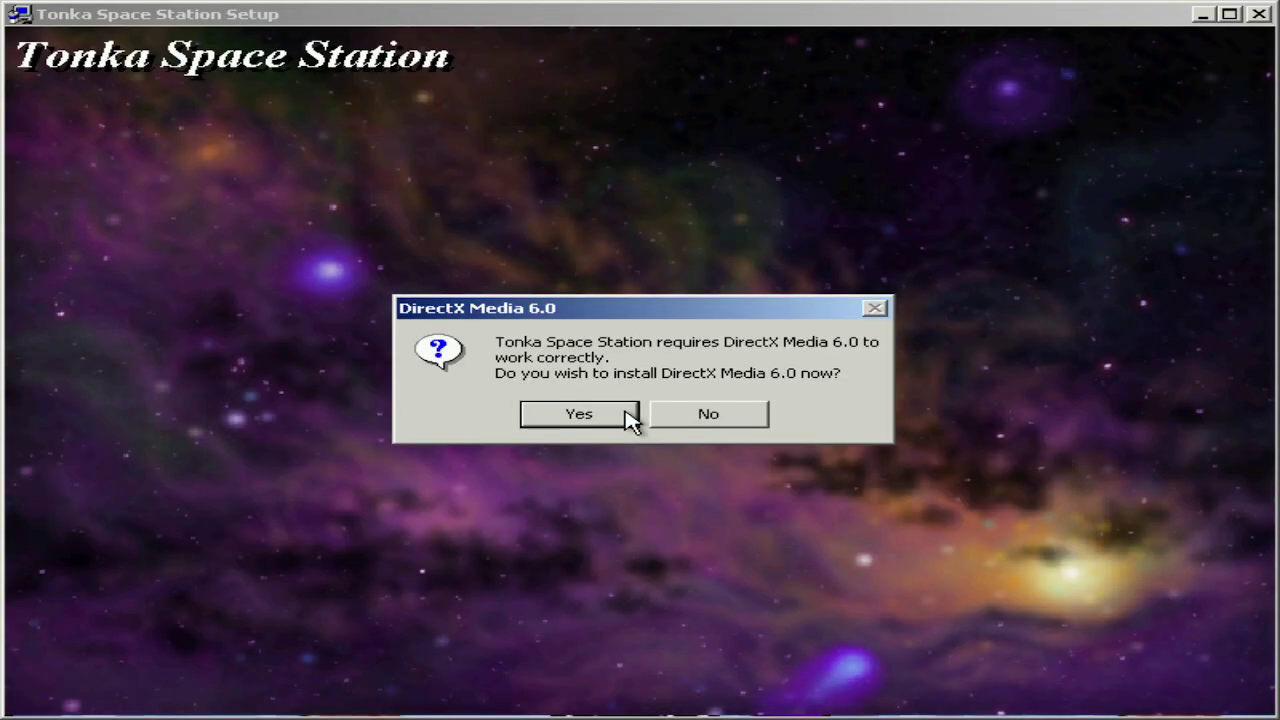
click(630, 415)
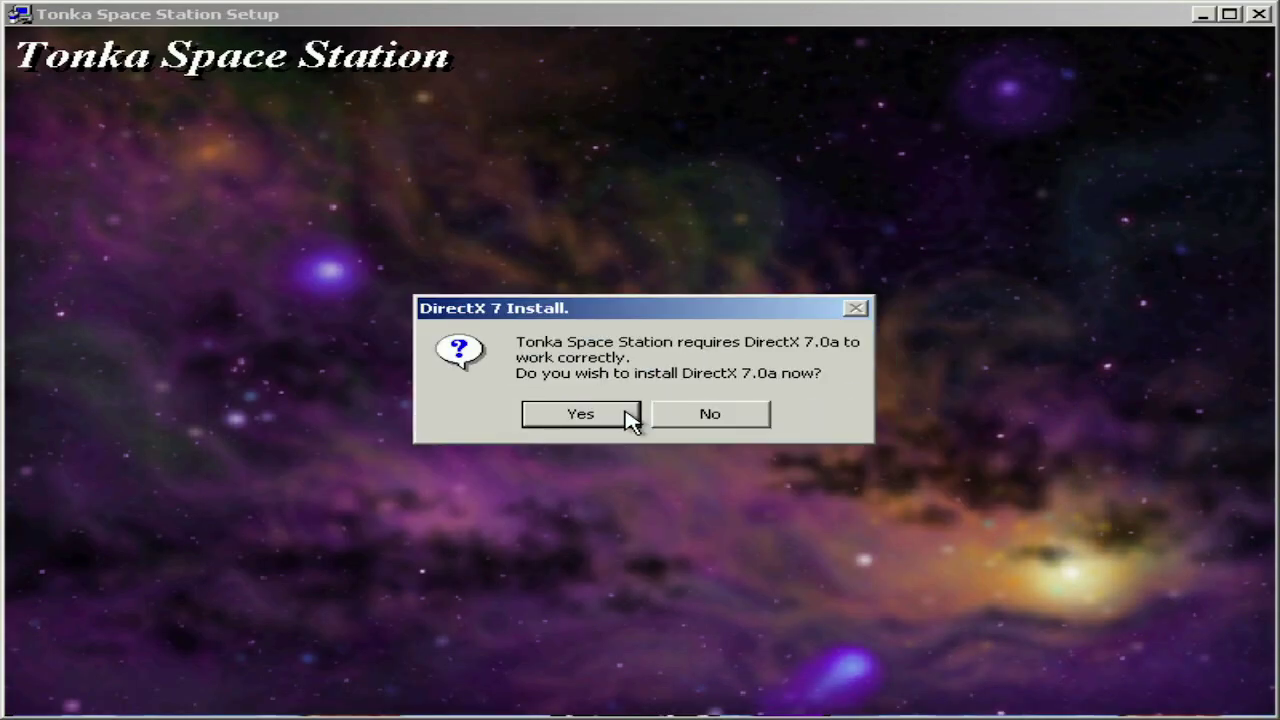
click(630, 415)
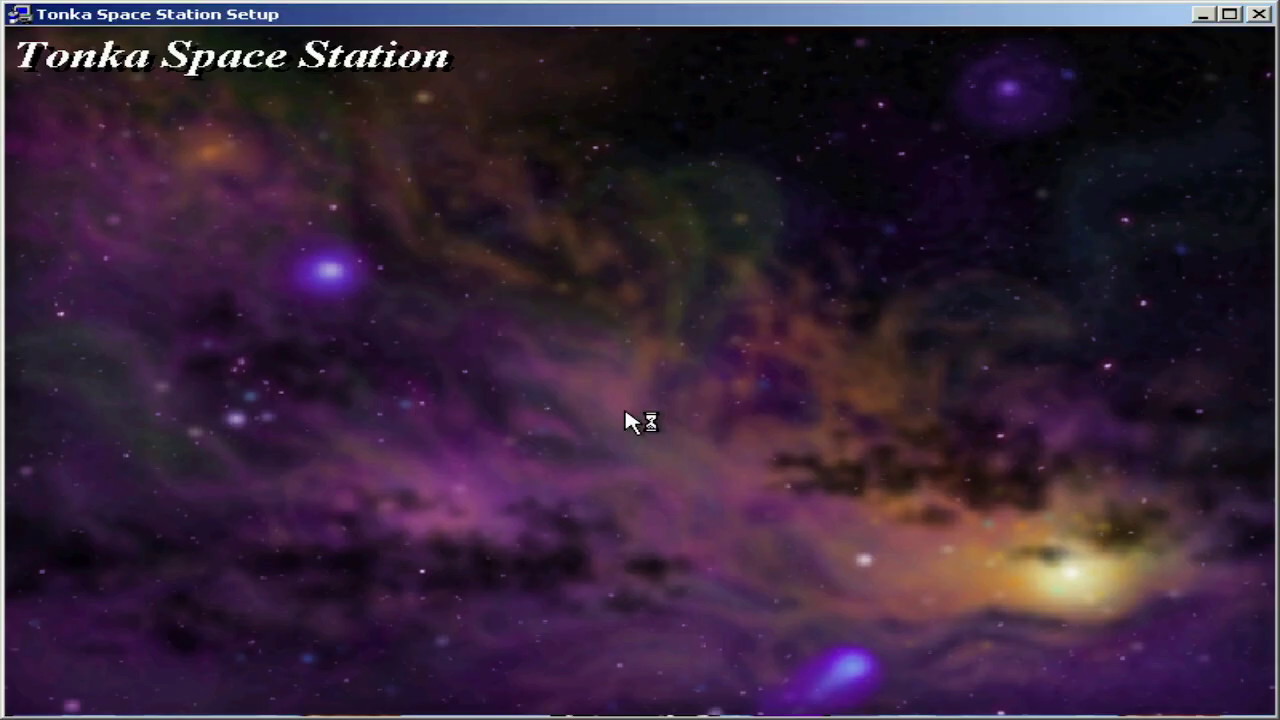
- Accept the DirectX 7.0a license, cancel at the disk-space error, and launch Tonka Space Station
click(628, 414)
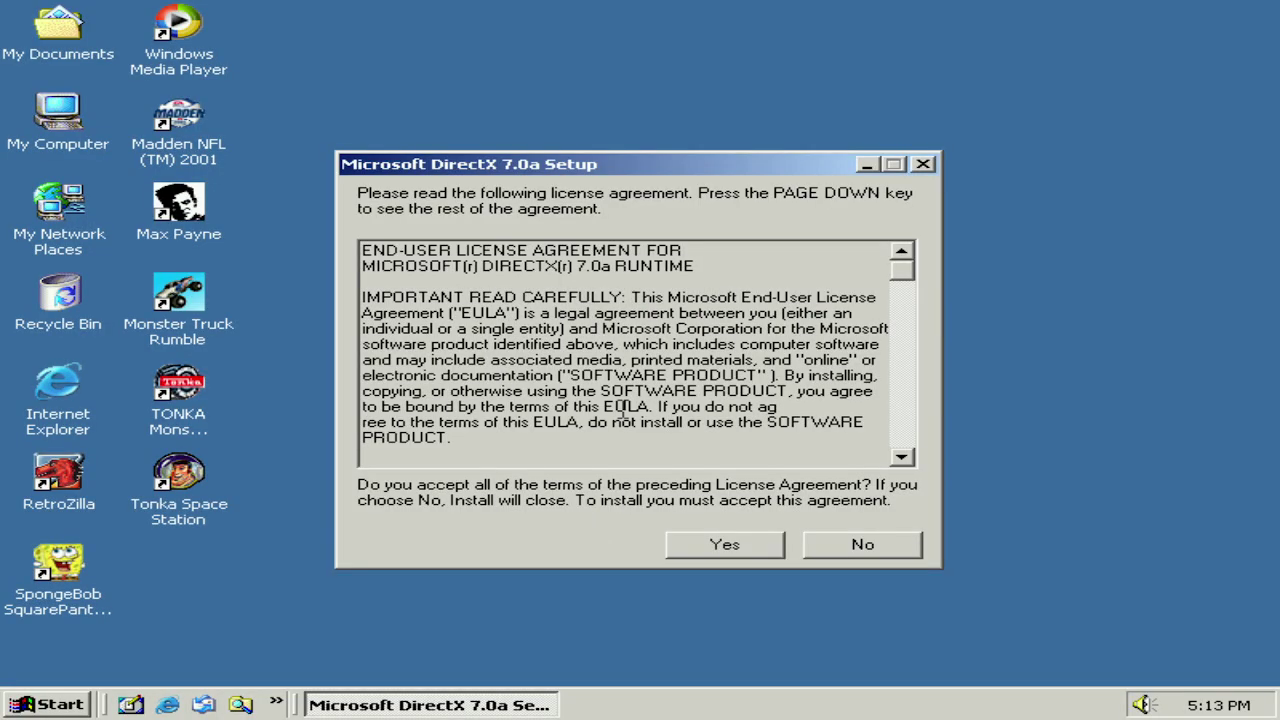
click(720, 548)
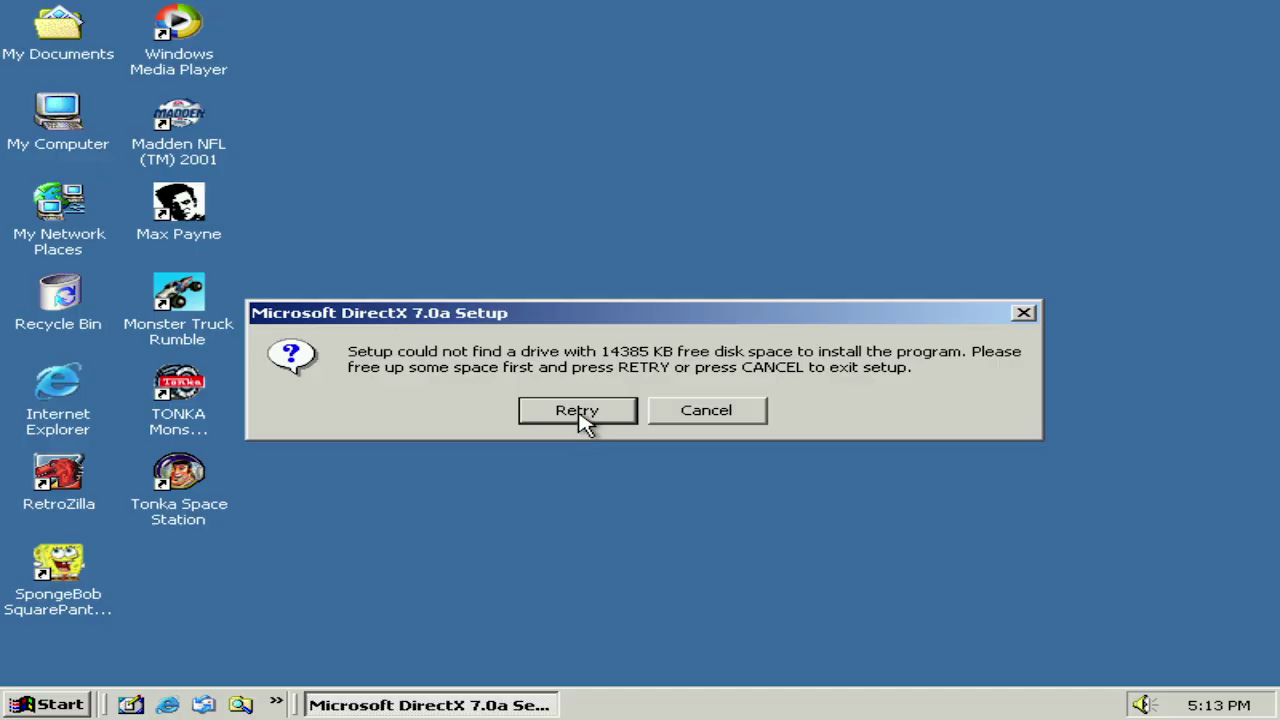
click(672, 422)
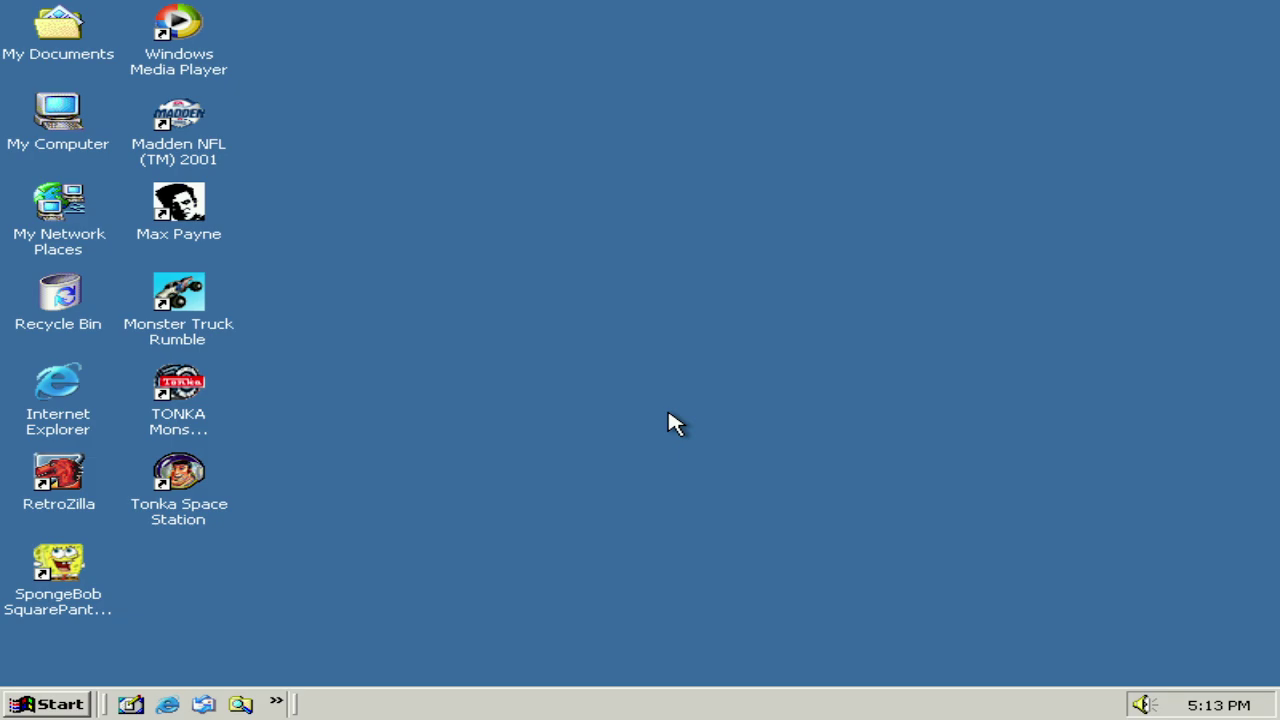
double_click(175, 509)
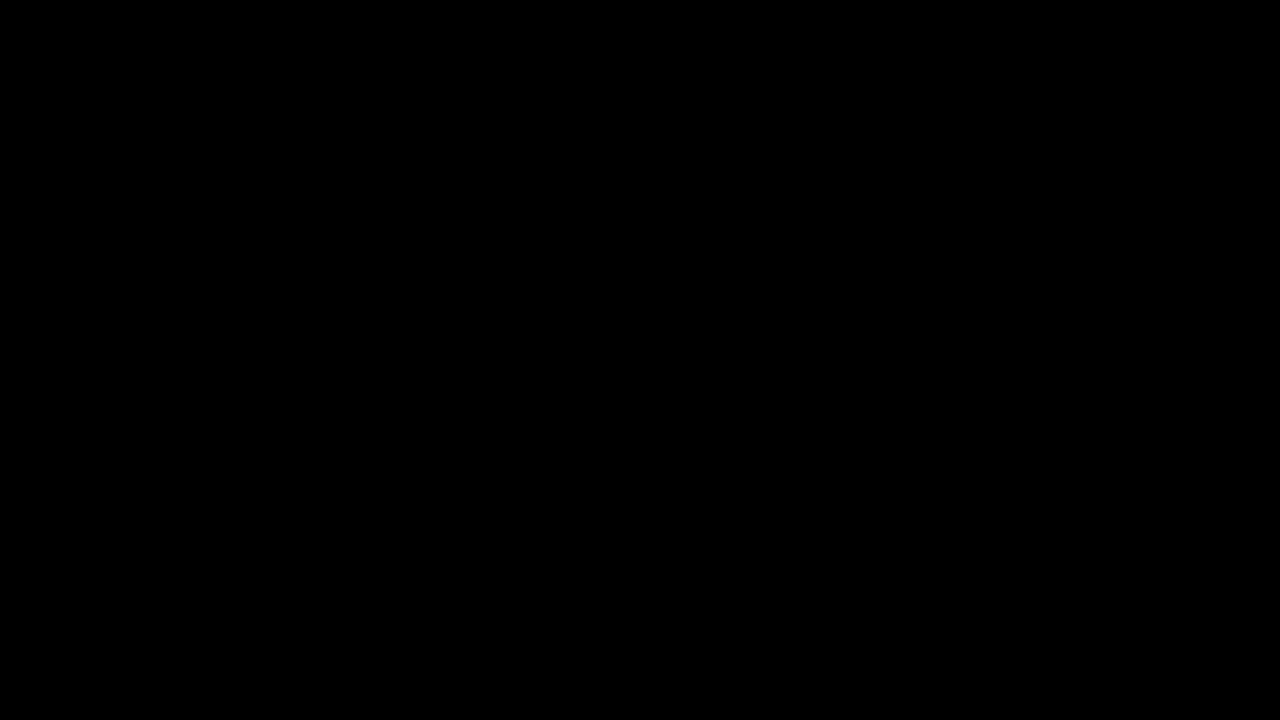